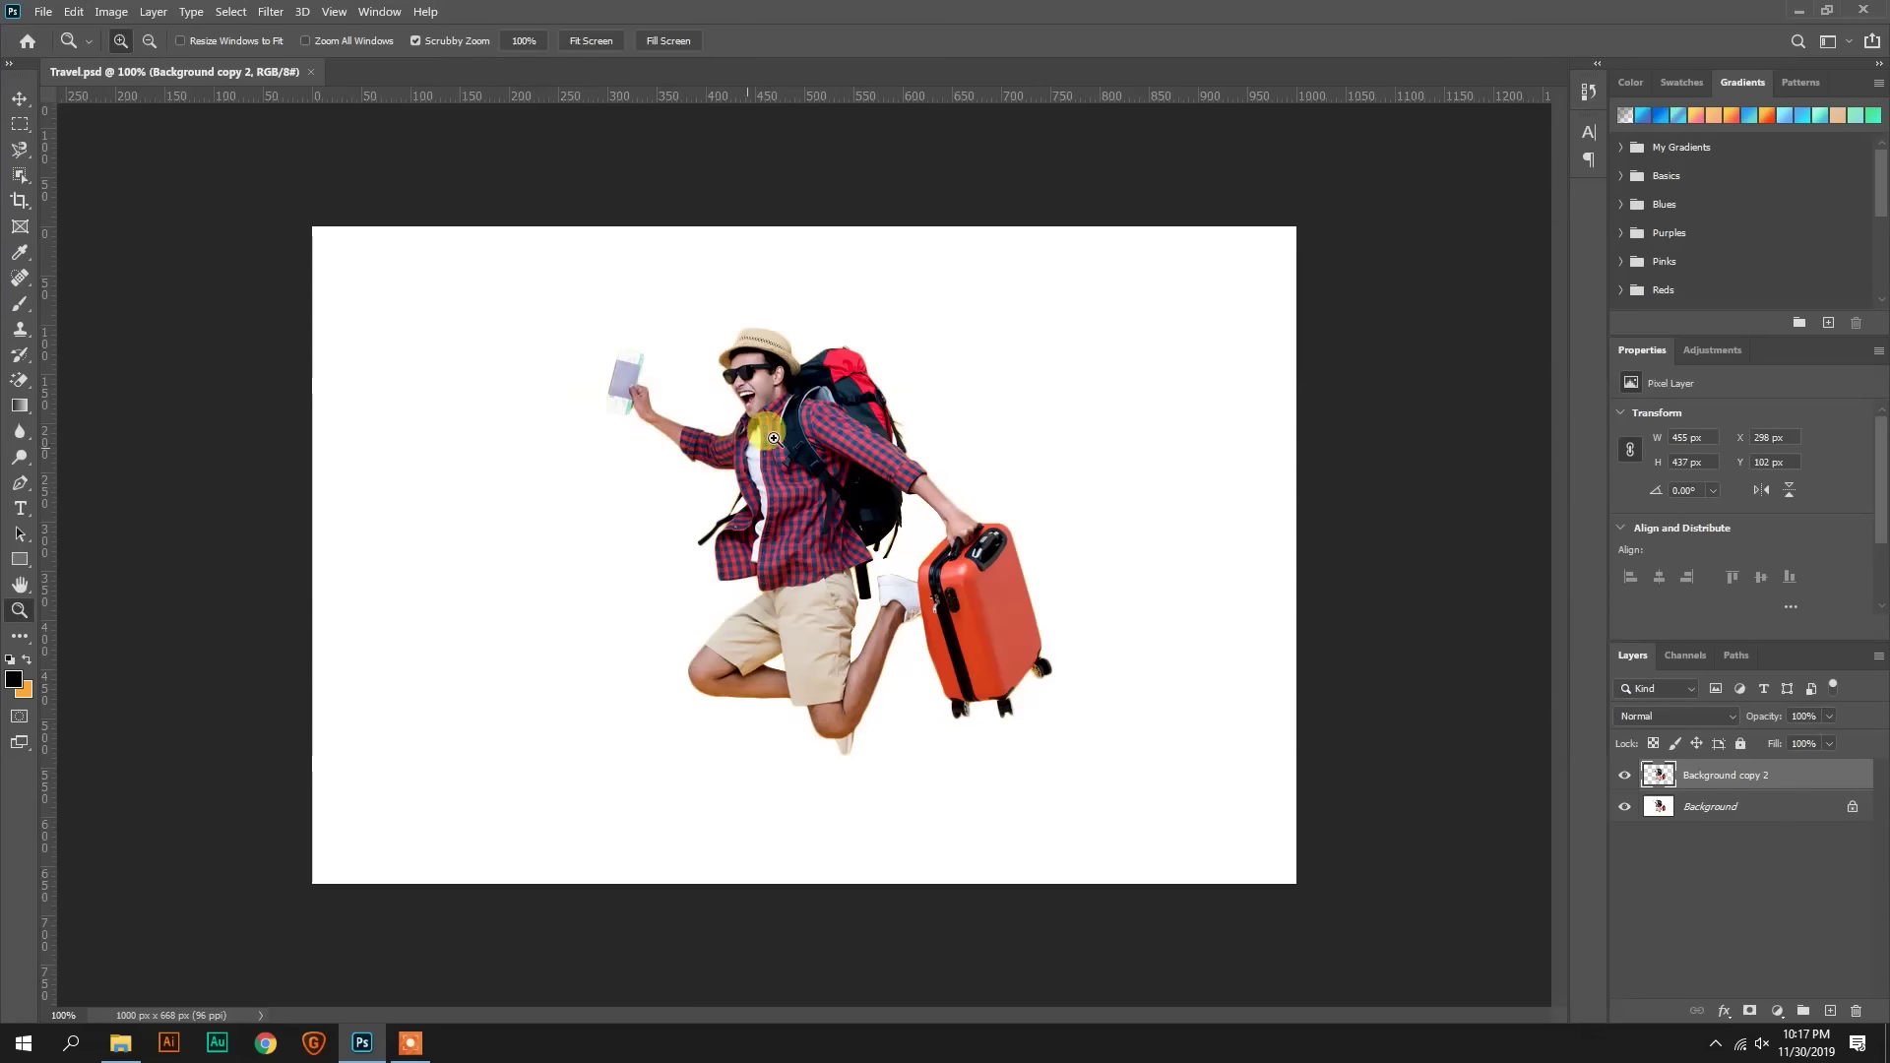
# Step: Hide the white Background layer so the traveller cut-out shows on transparency
pyautogui.click(1626, 807)
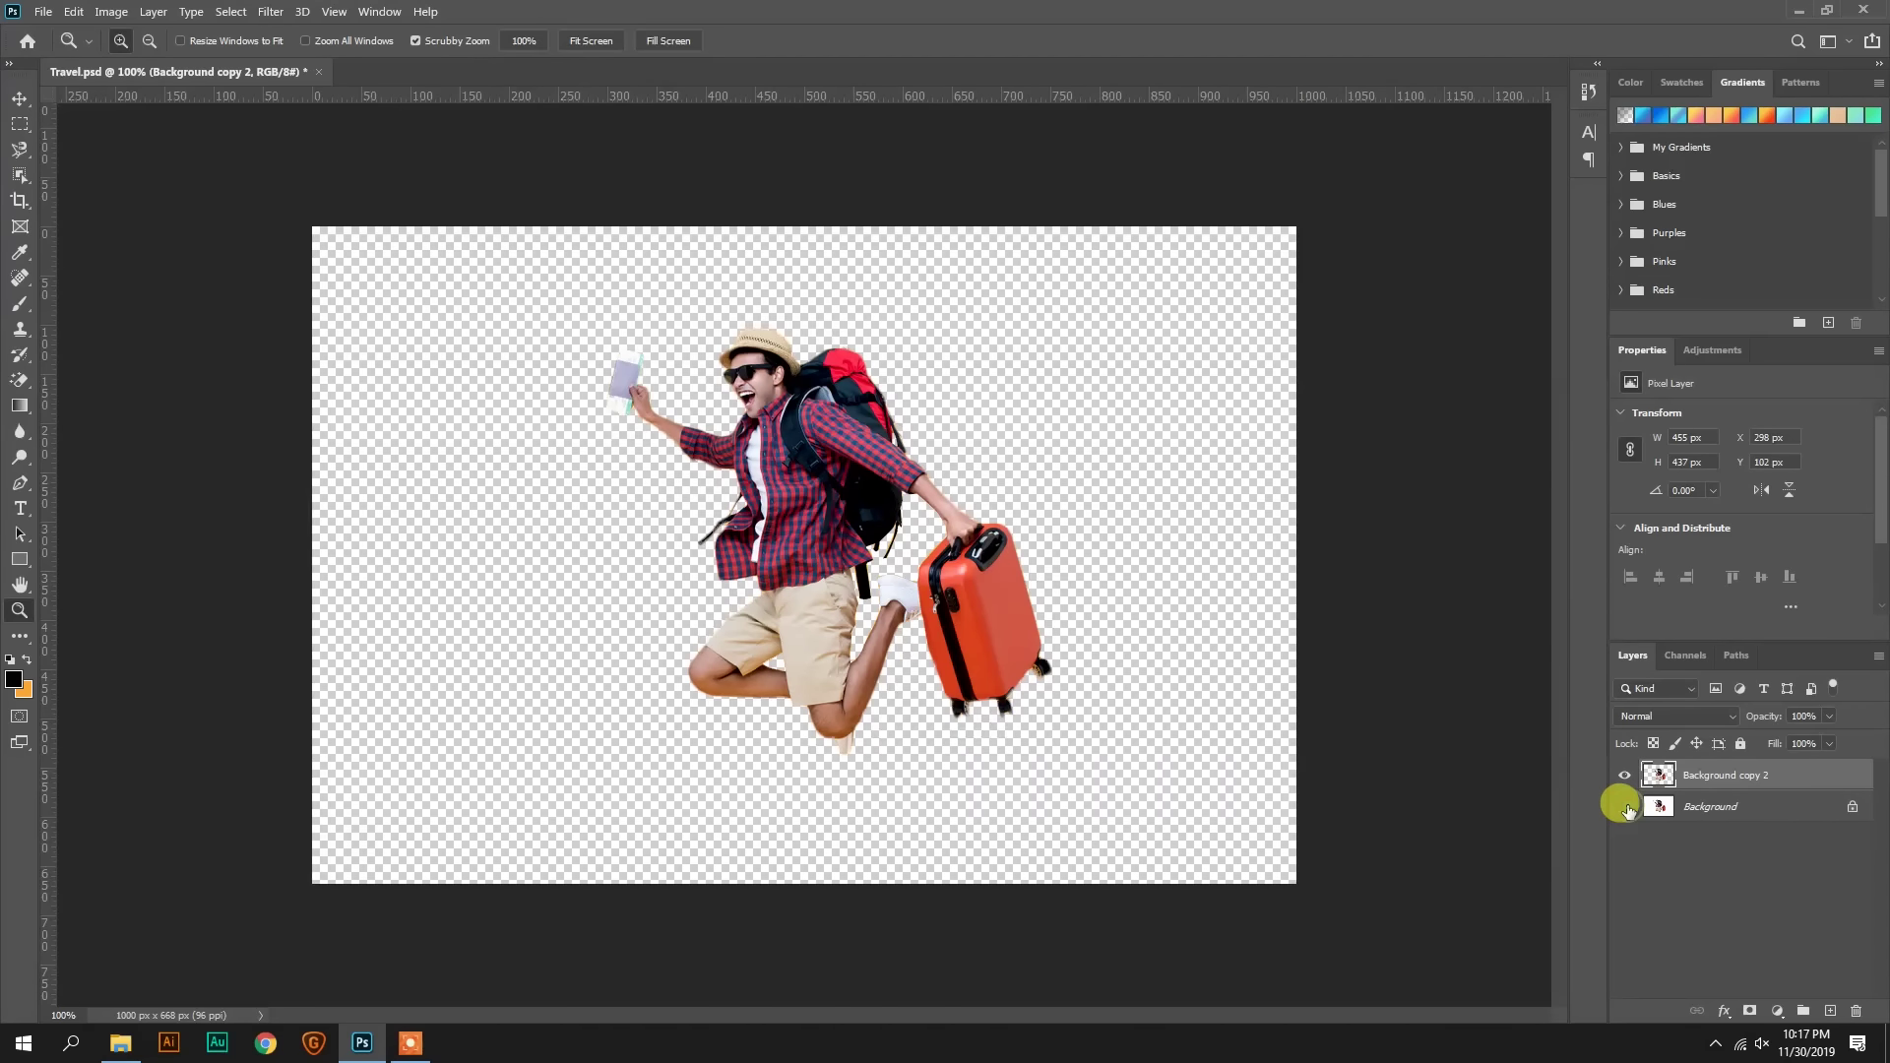
pyautogui.click(1625, 807)
pyautogui.click(1625, 807)
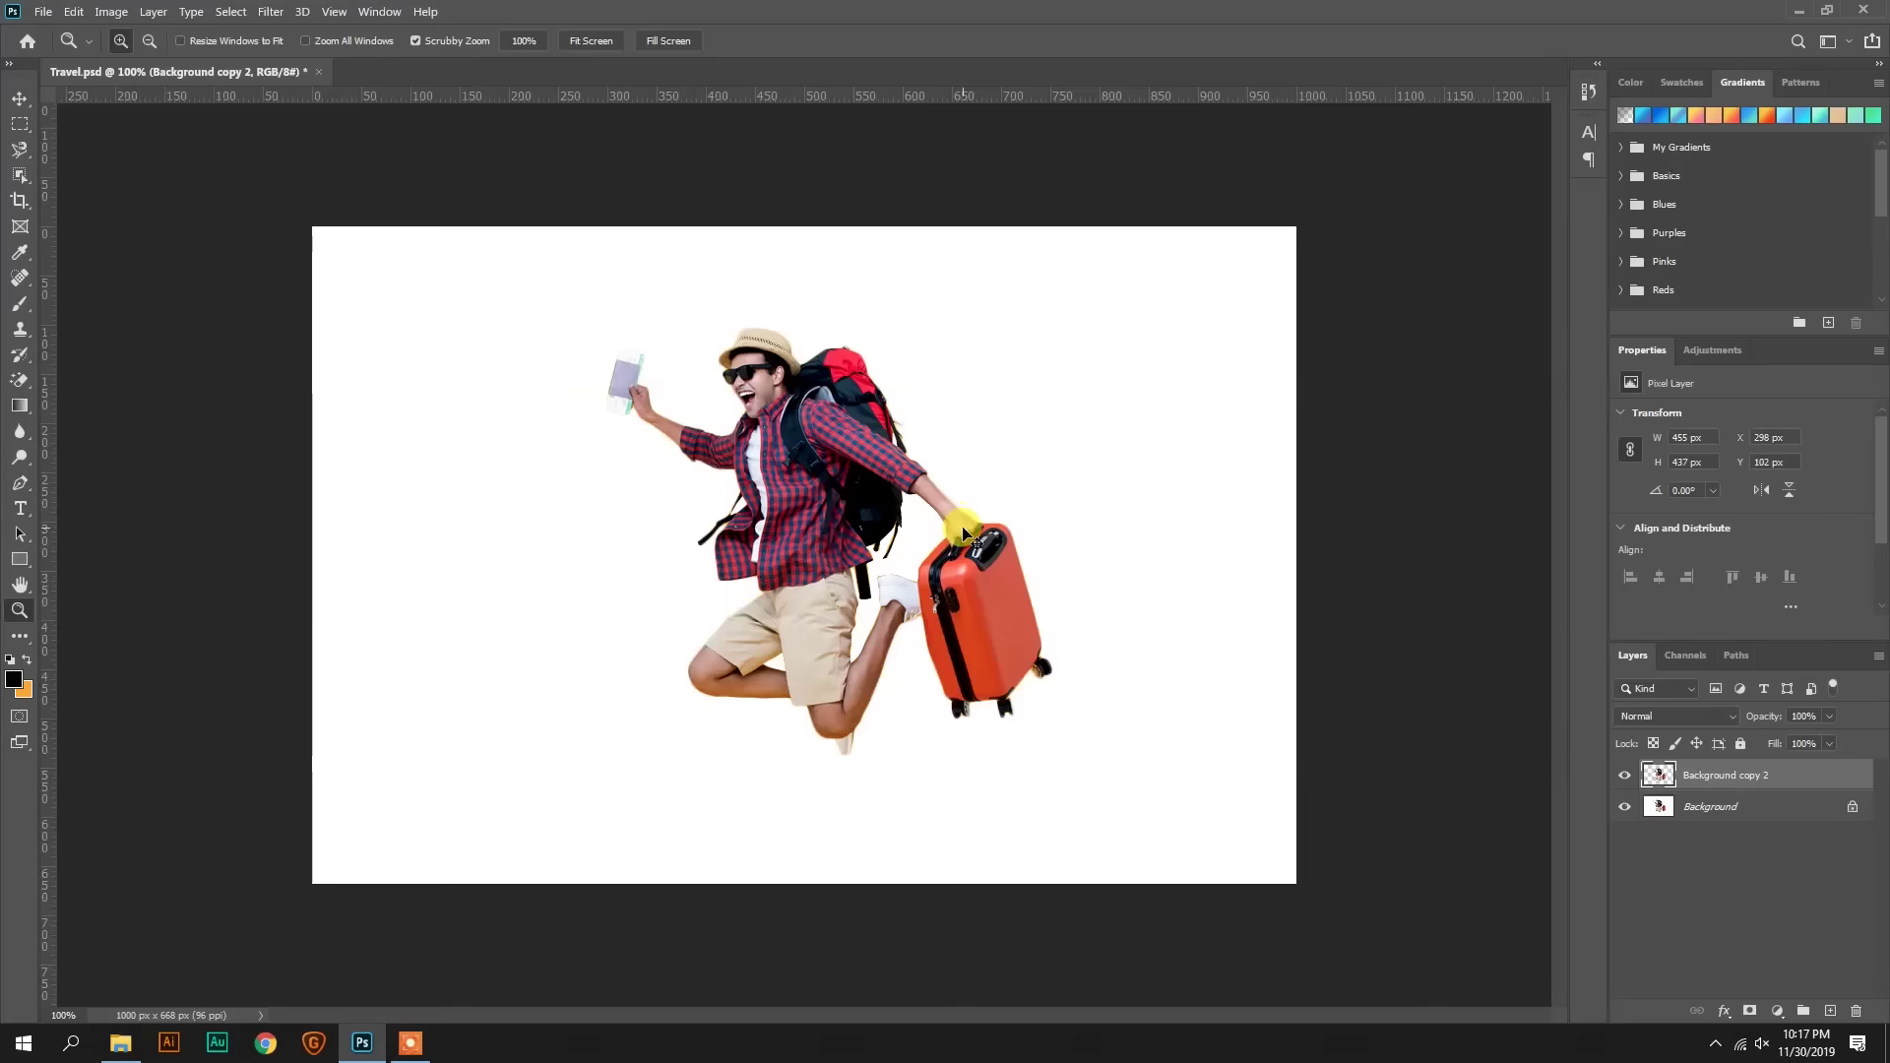
# Step: Create a new 960 × 960 px document and hide its guides
pyautogui.hotkey('ctrl', 'n')
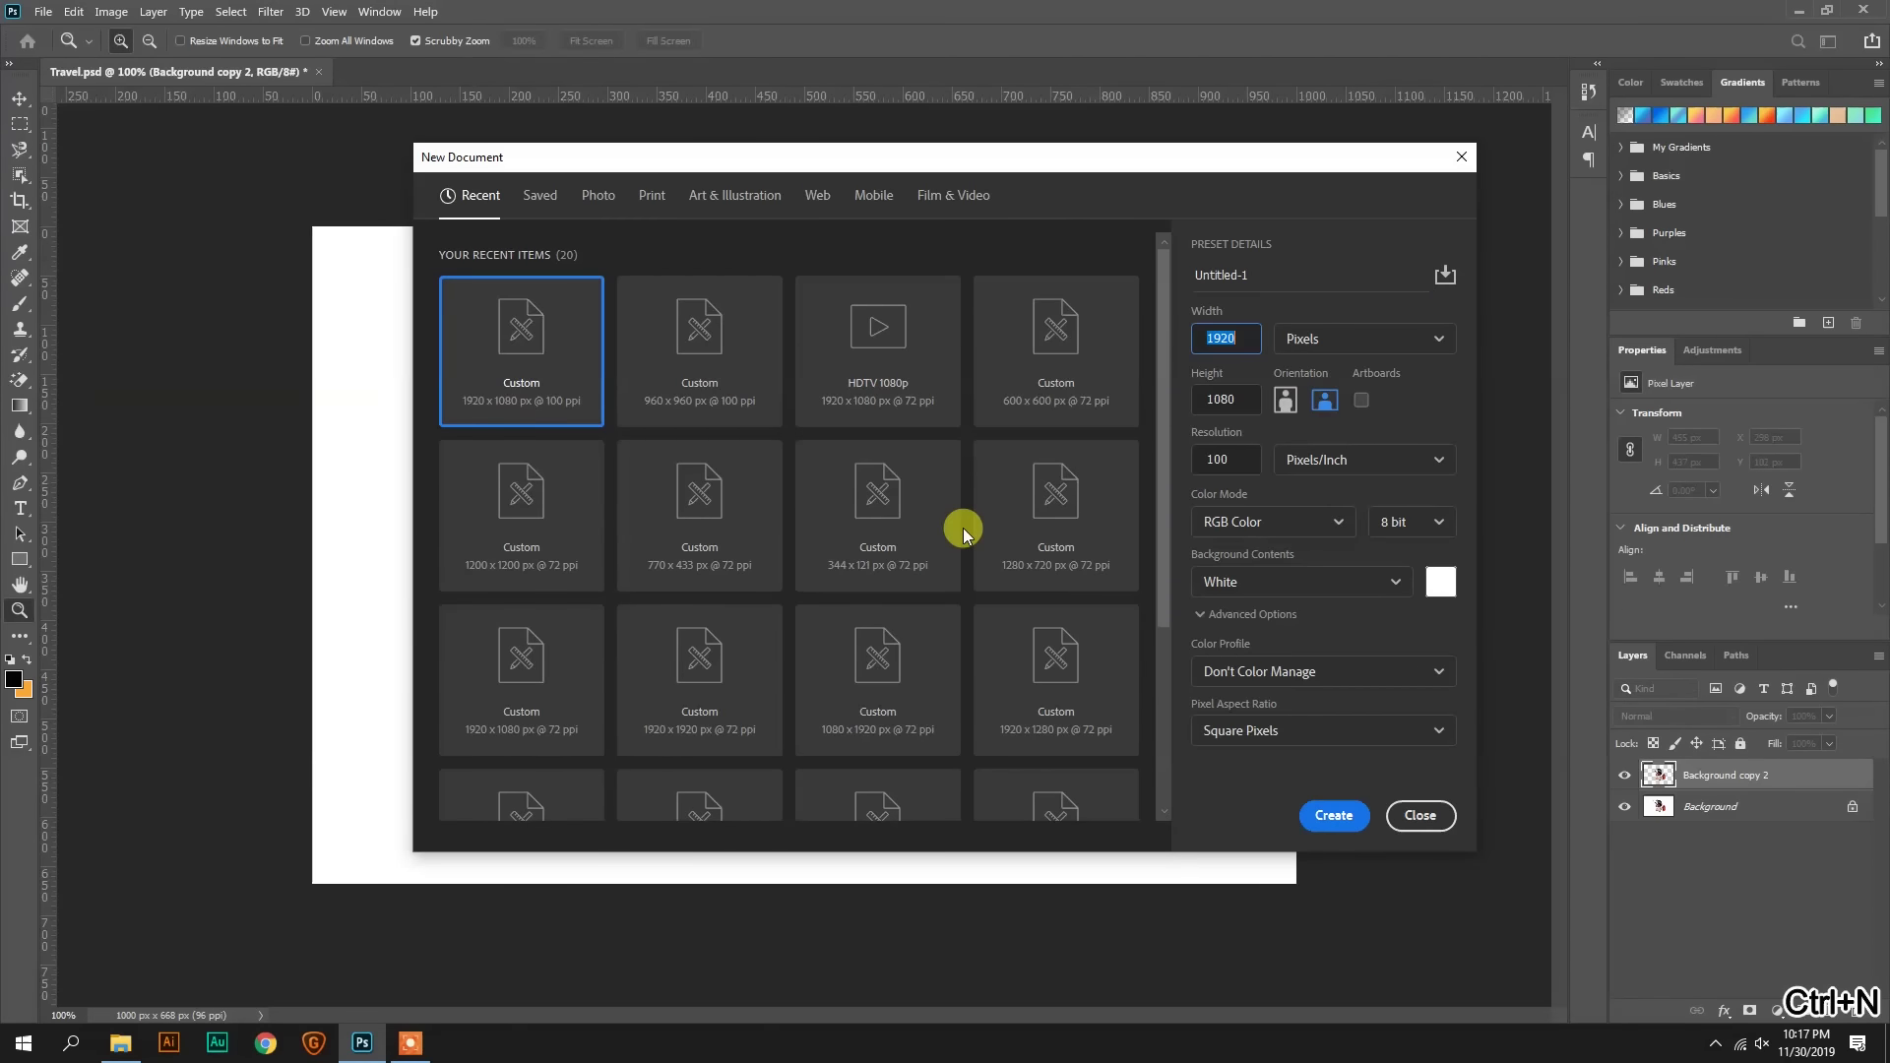
pyautogui.write('60')
pyautogui.press('Tab')
pyautogui.press('Tab')
pyautogui.write('960')
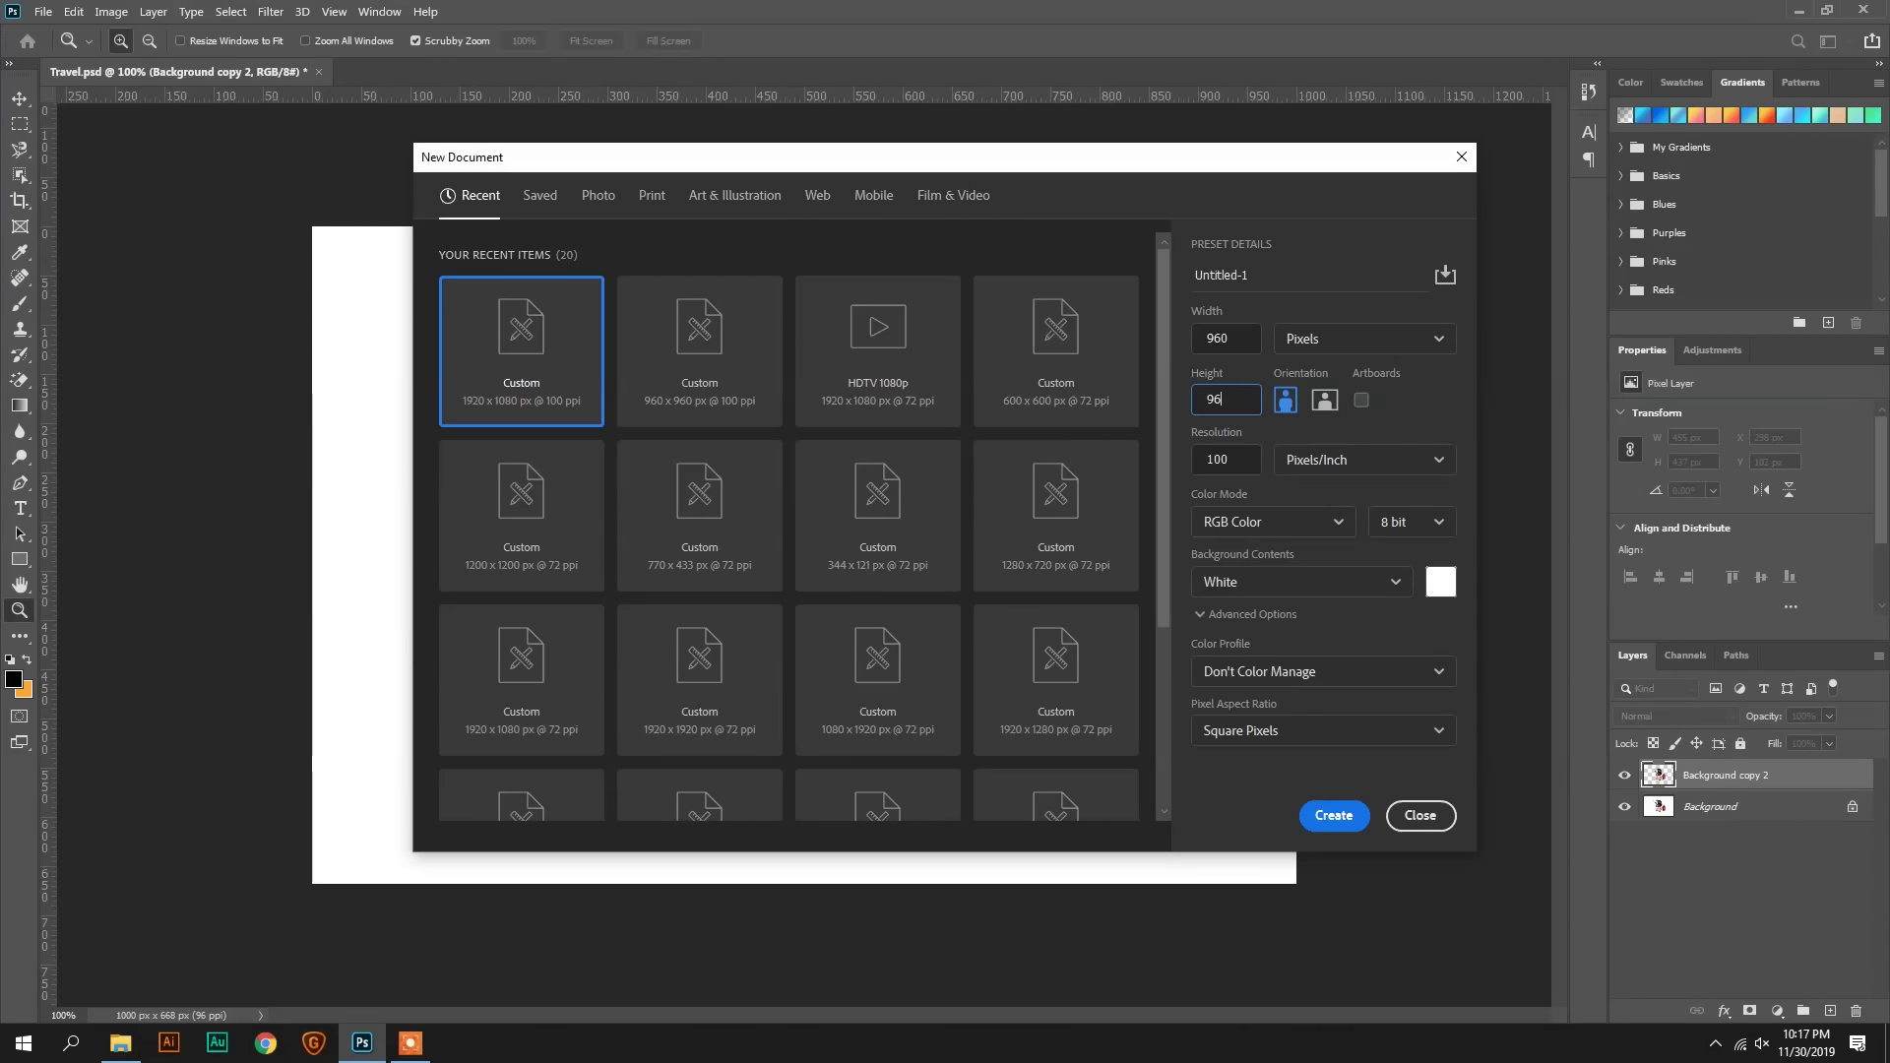
pyautogui.press('Return')
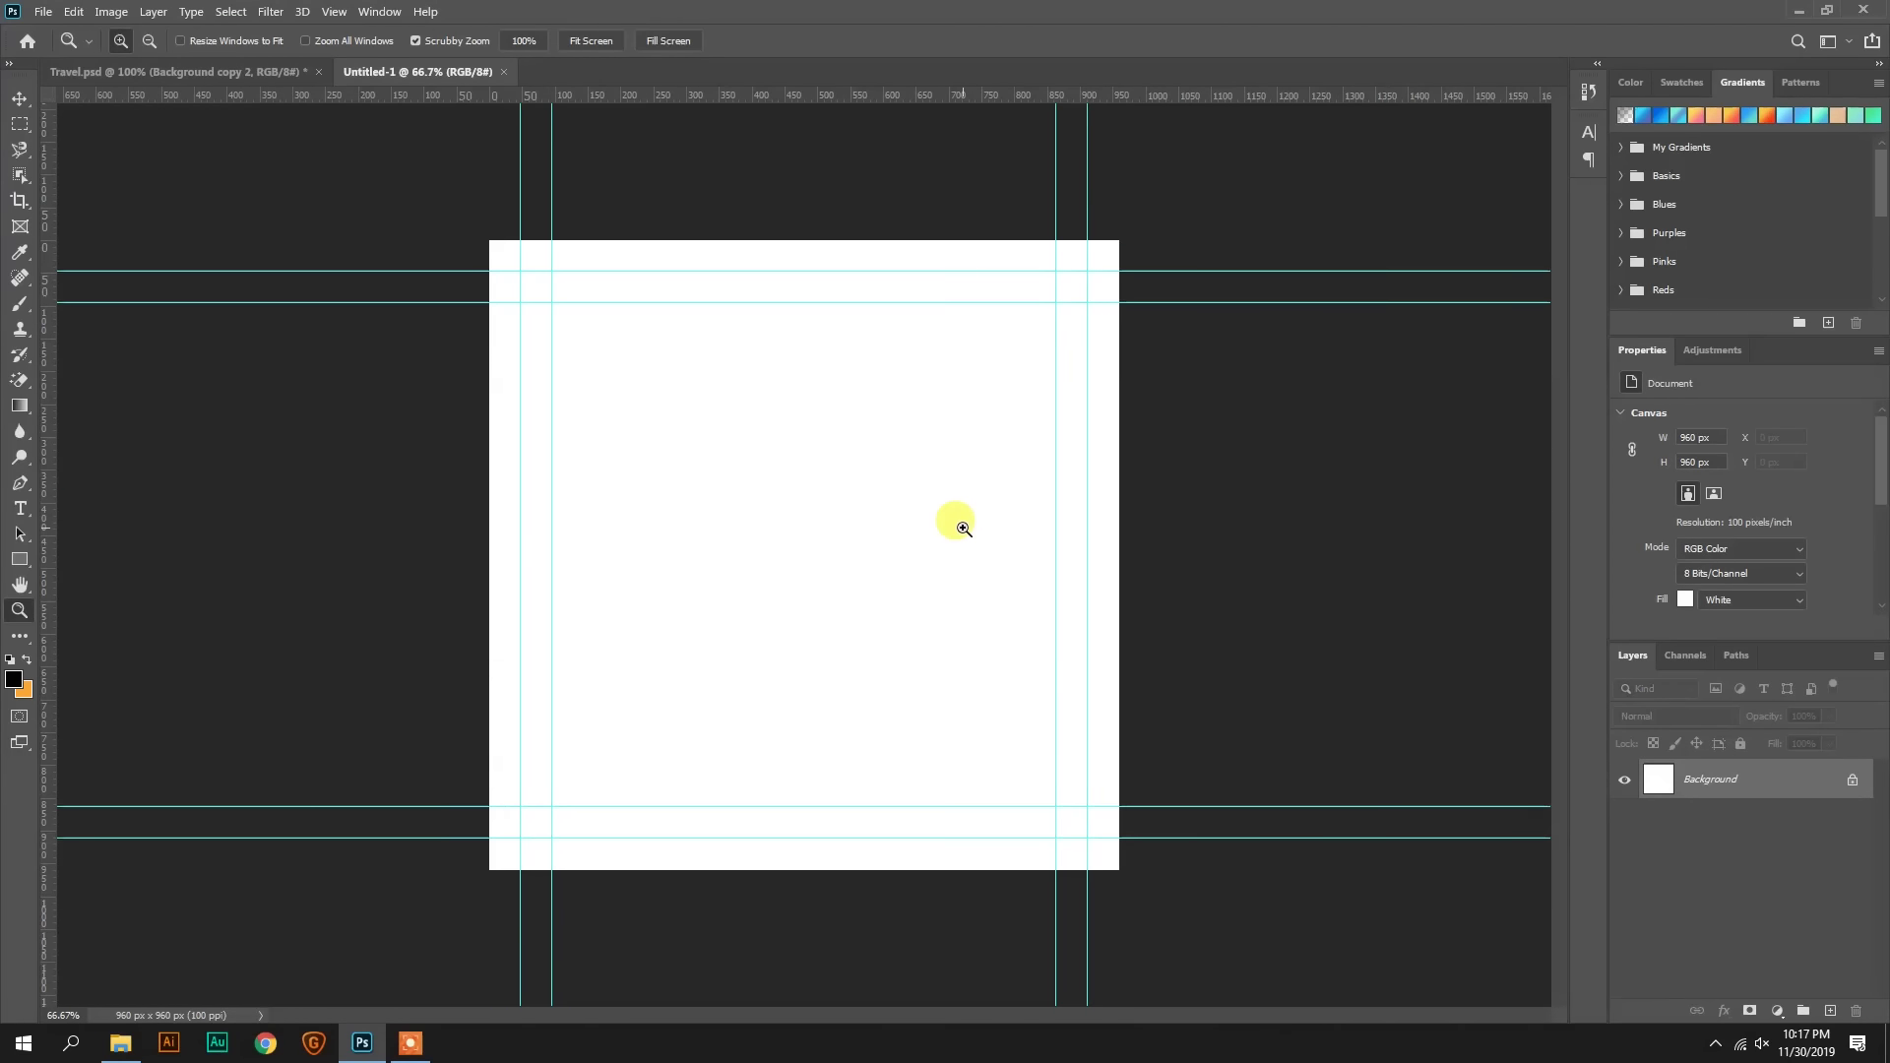
pyautogui.hotkey('ctrl', 'h')
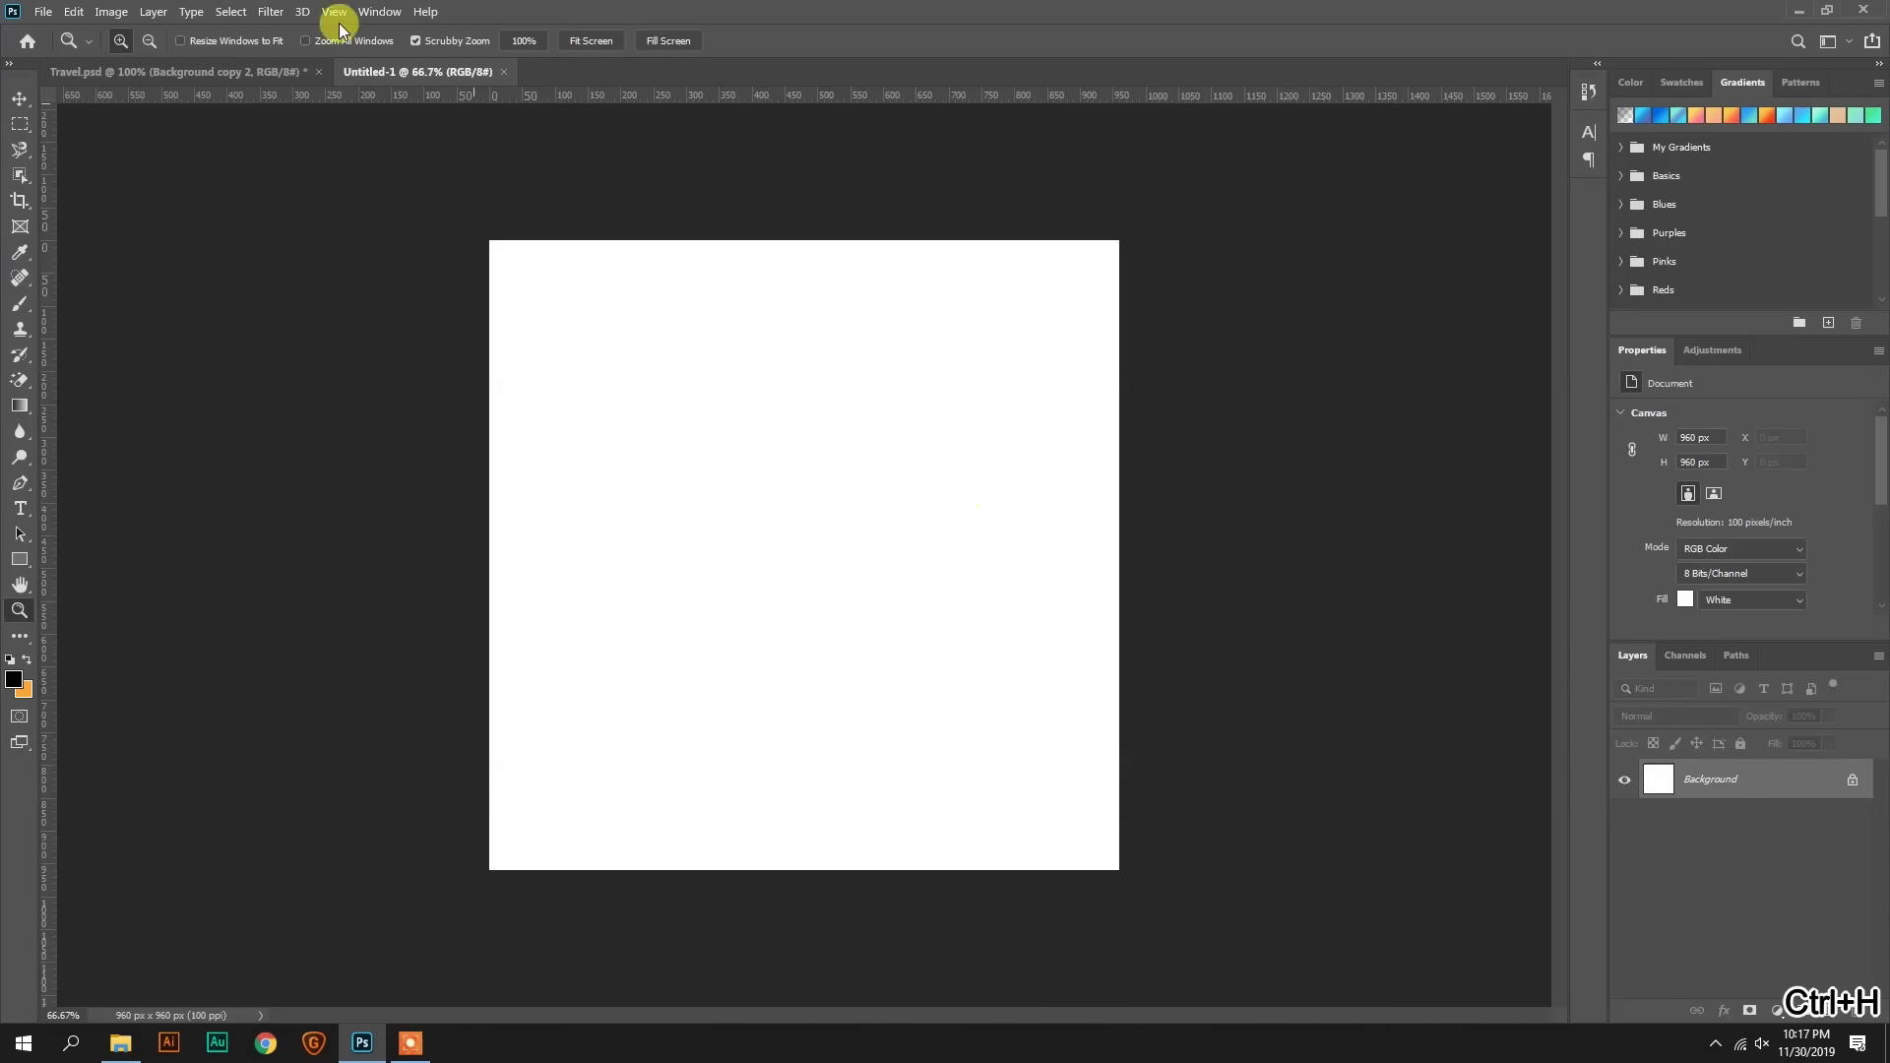
# Step: Drag the traveller cut-out from Travel.psd into the Untitled-1 document
pyautogui.click(239, 71)
pyautogui.rightClick(800, 424)
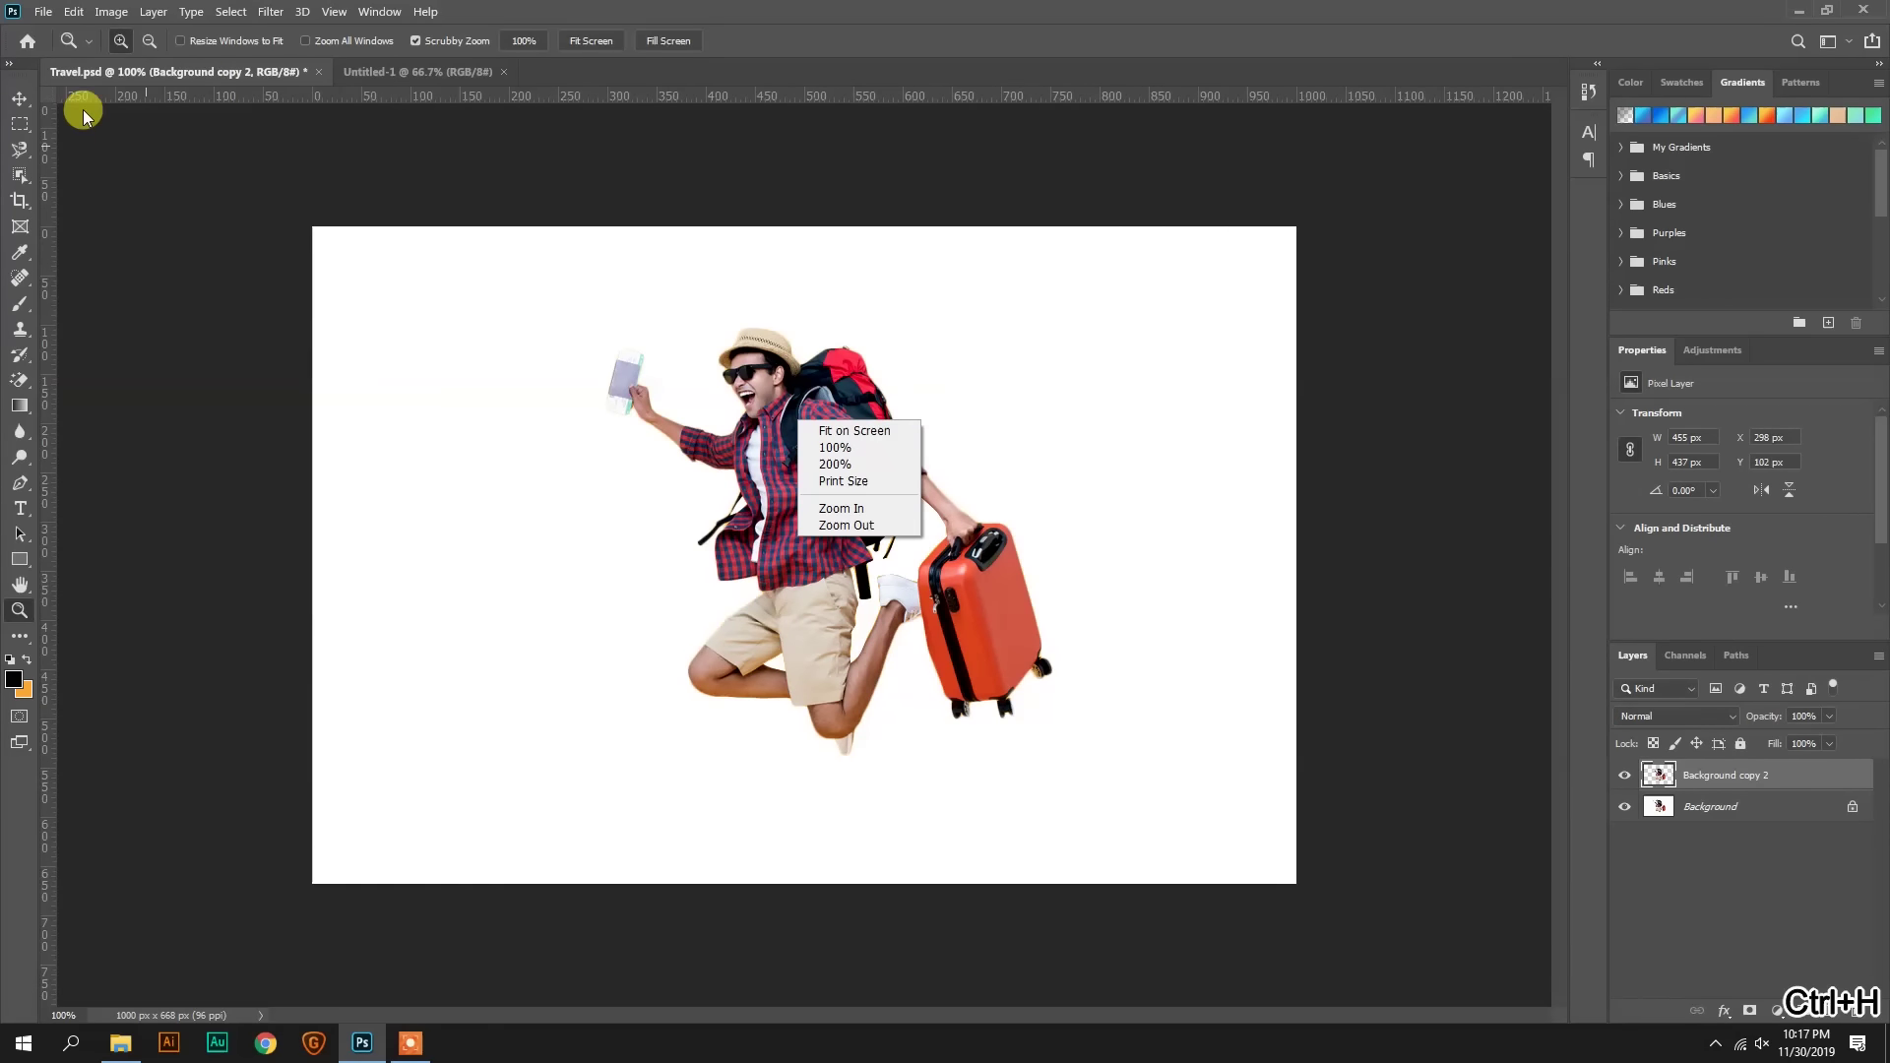
pyautogui.click(20, 98)
pyautogui.click(20, 98)
pyautogui.rightClick(797, 419)
pyautogui.click(856, 435)
pyautogui.moveTo(721, 344)
pyautogui.mouseDown()
pyautogui.moveTo(479, 48)
pyautogui.moveTo(797, 598)
pyautogui.mouseUp()
# Step: Enlarge the traveller to about 129%, then fill the Background layer with orange
pyautogui.hotkey('ctrl', 't')
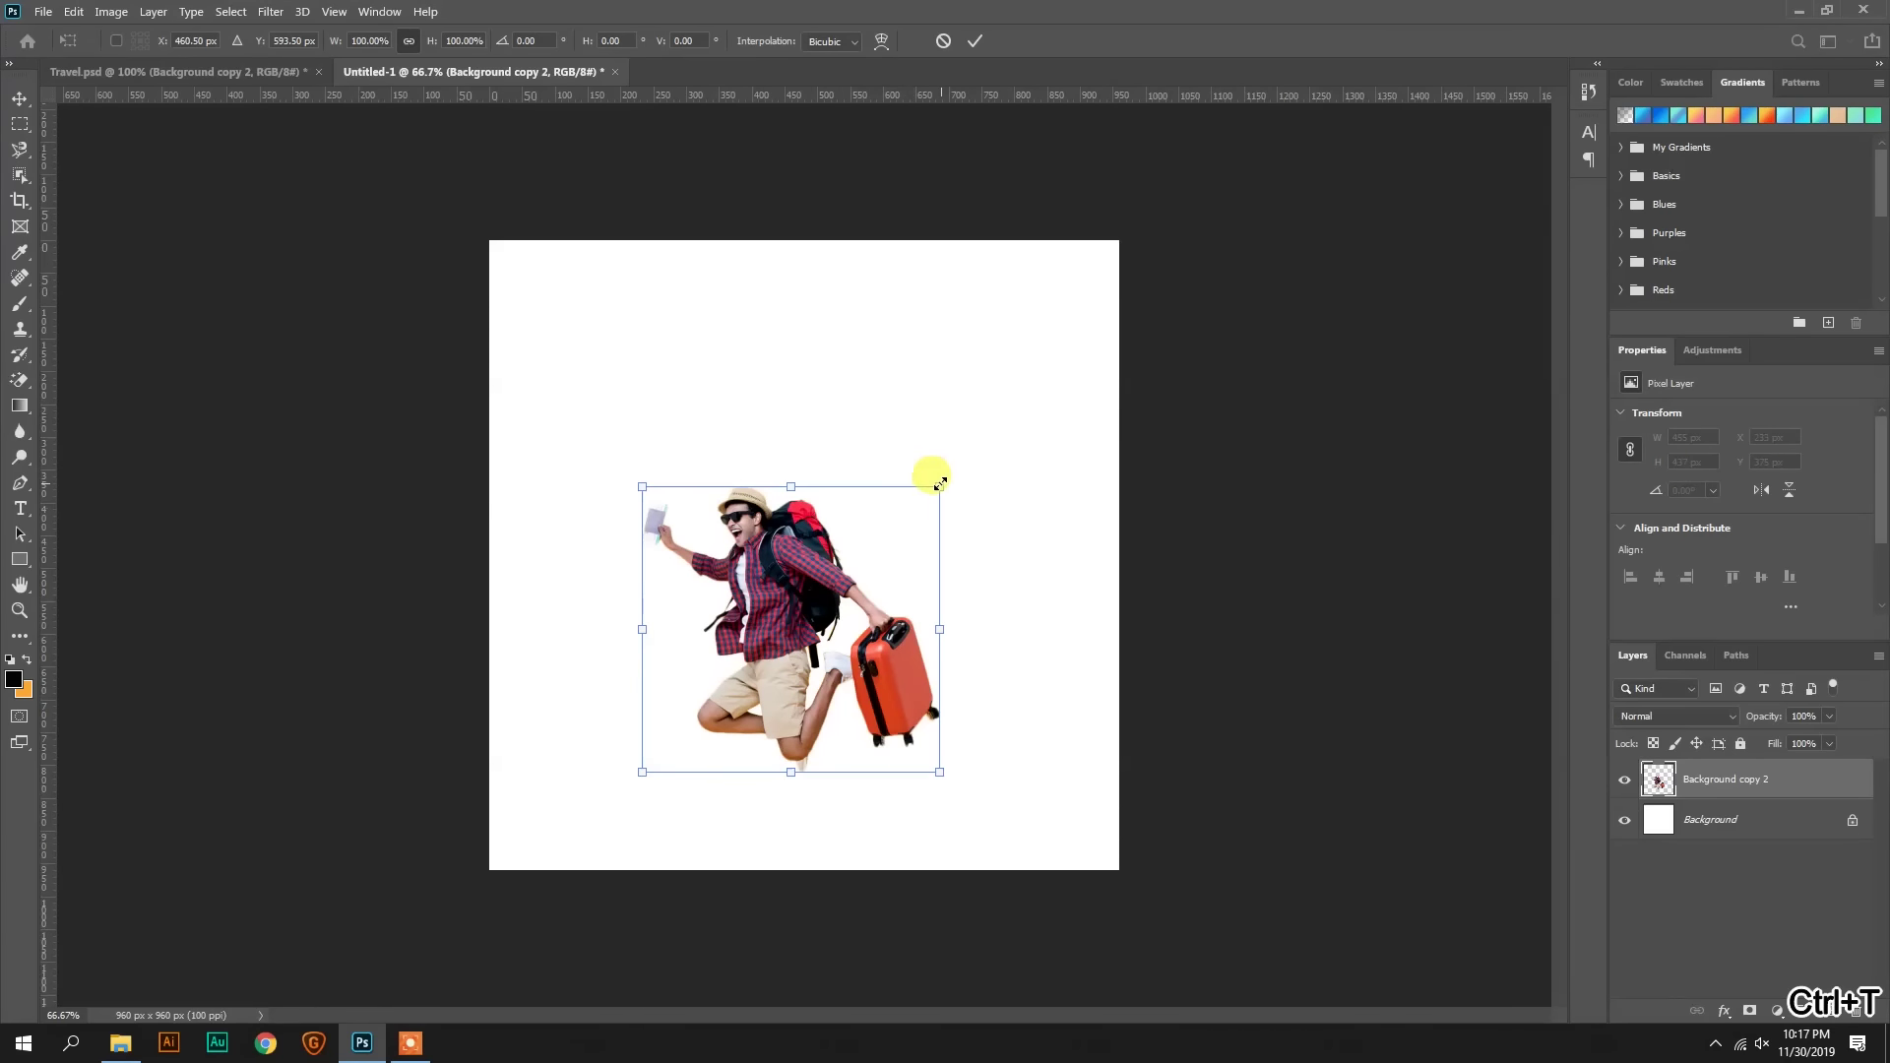
pyautogui.moveTo(941, 483); pyautogui.dragTo(1027, 403)
pyautogui.moveTo(863, 547); pyautogui.dragTo(832, 533)
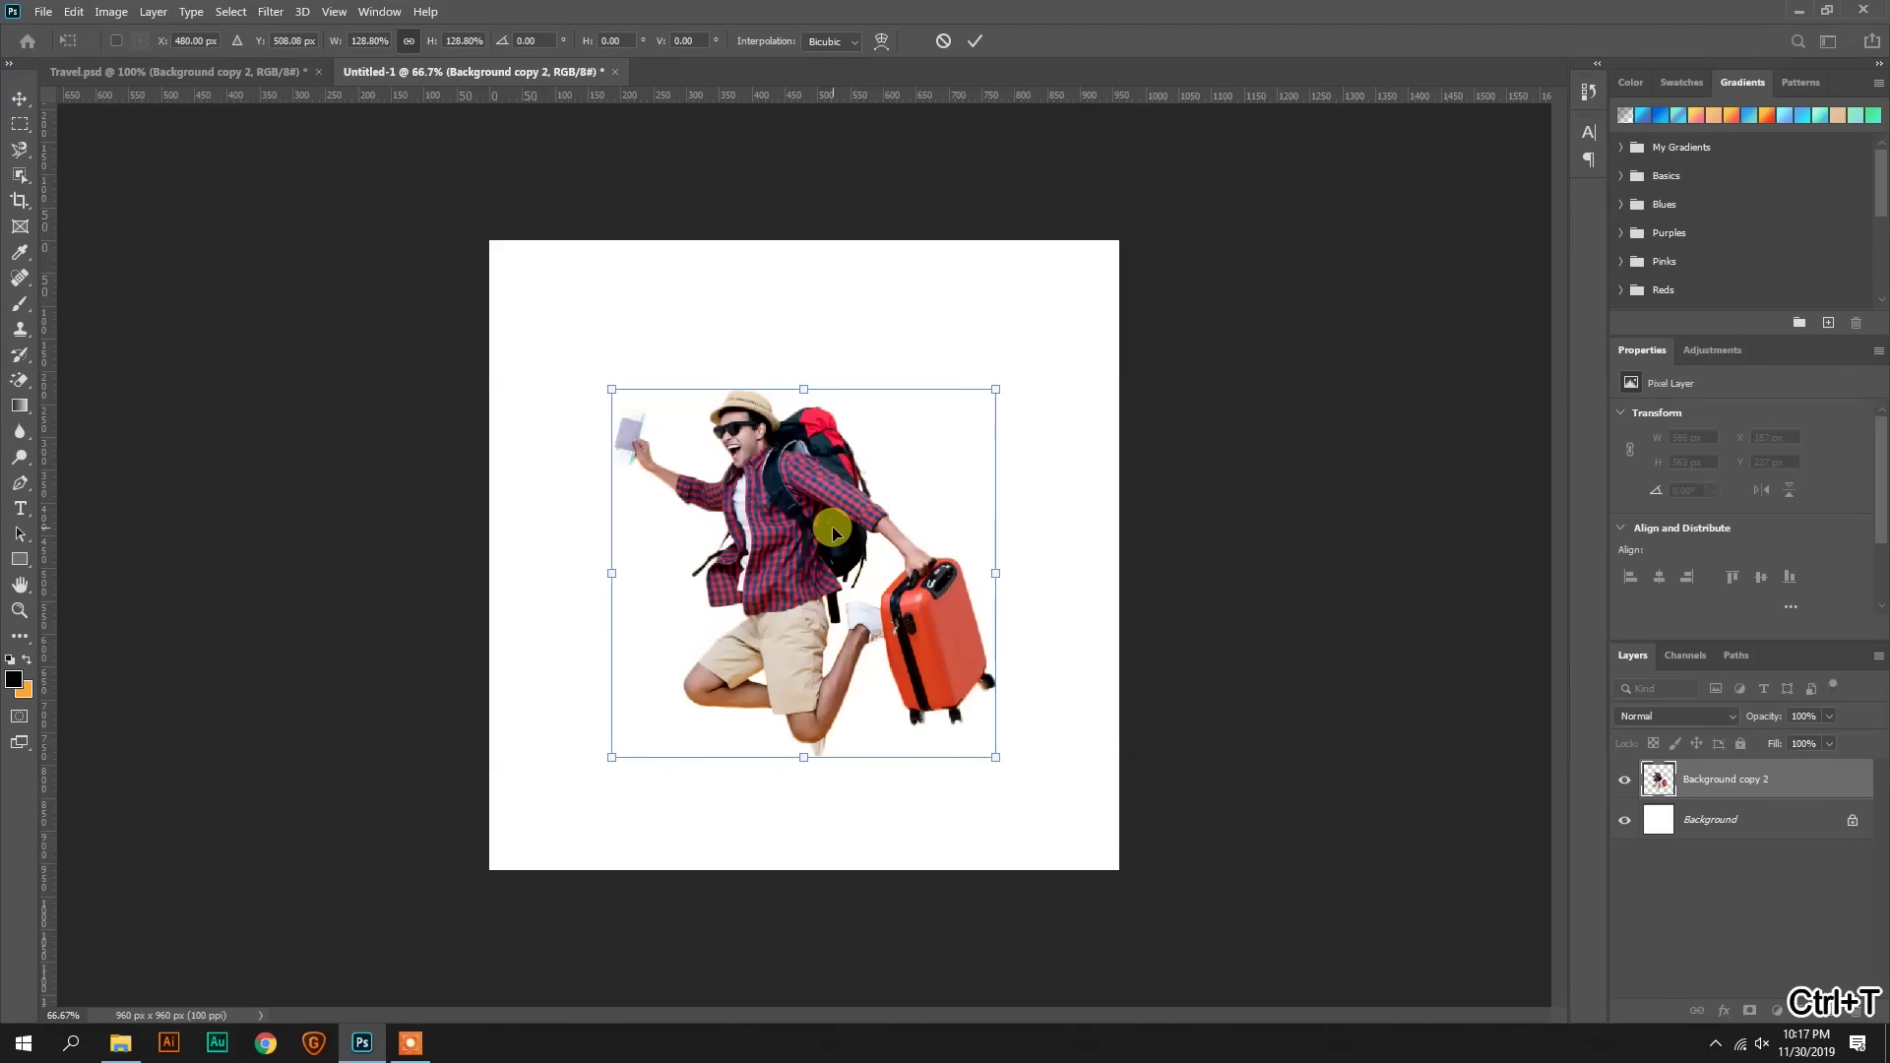
pyautogui.doubleClick(833, 533)
pyautogui.click(1684, 824)
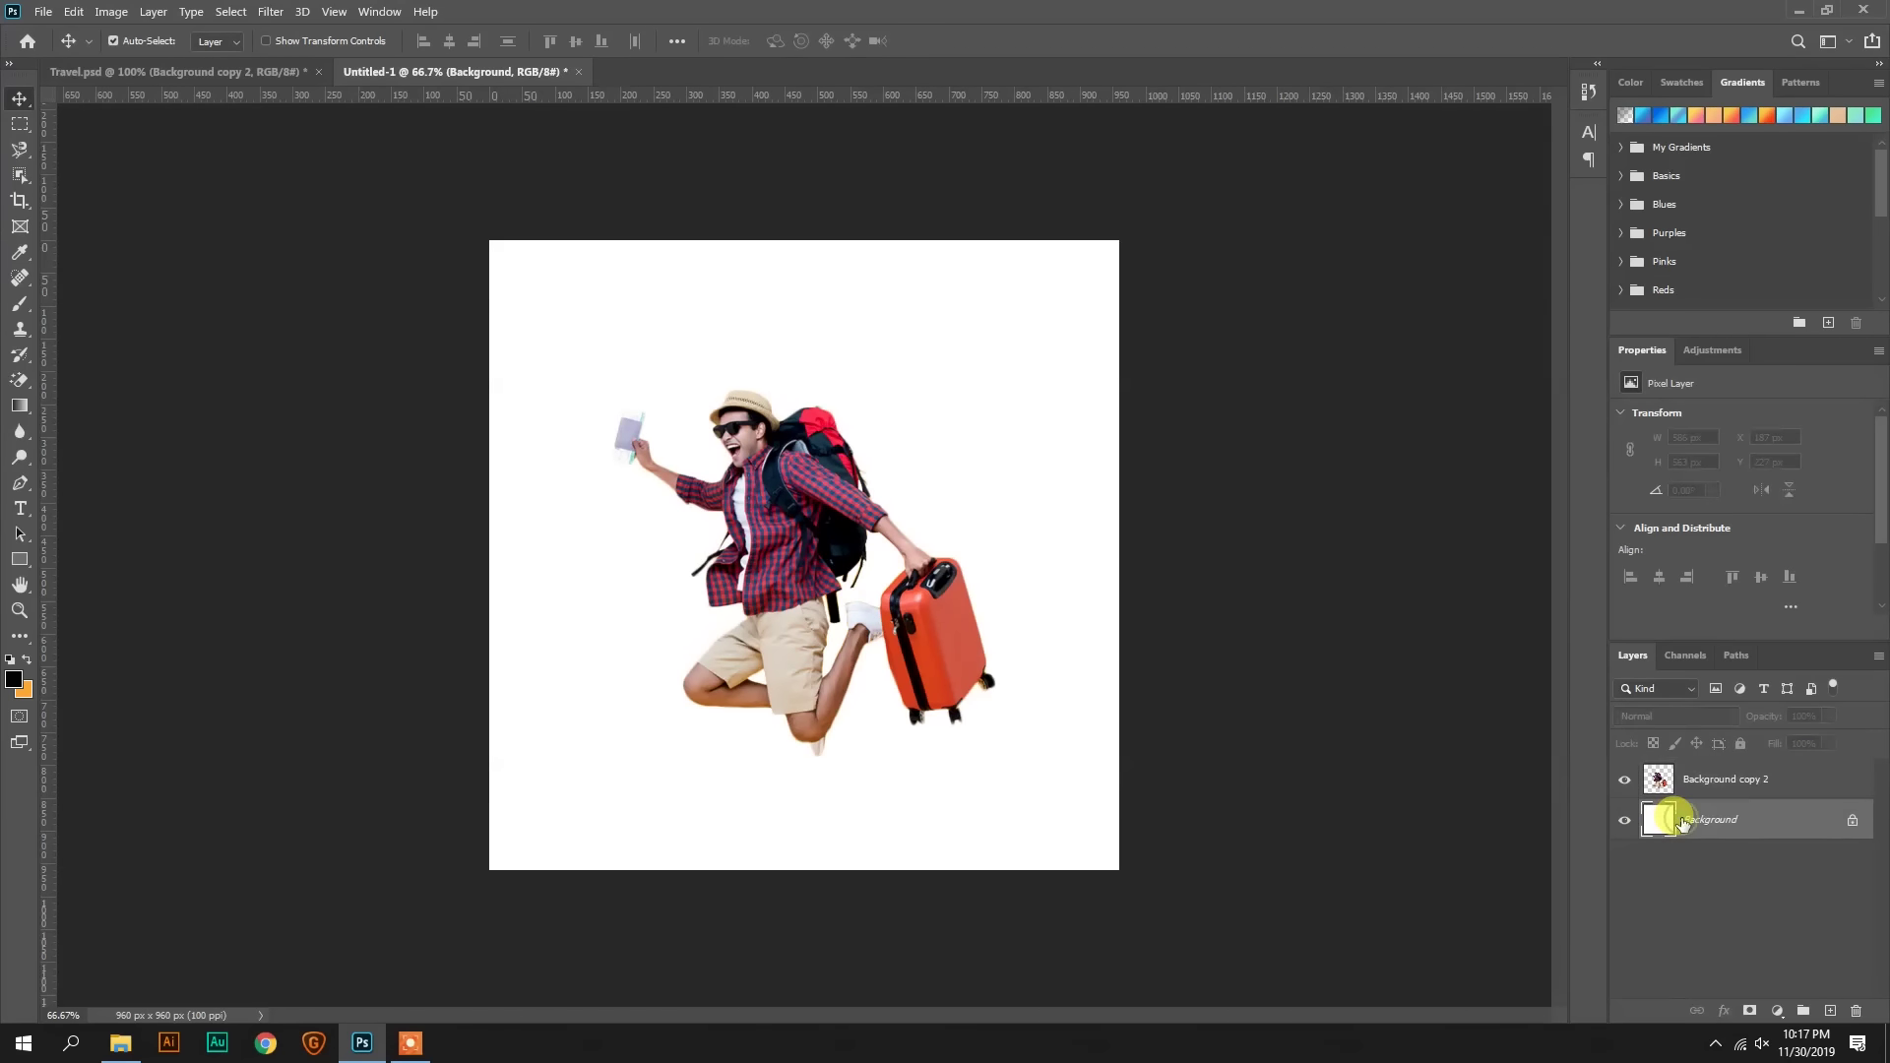
pyautogui.hotkey('ctrl', 'BackSpace')
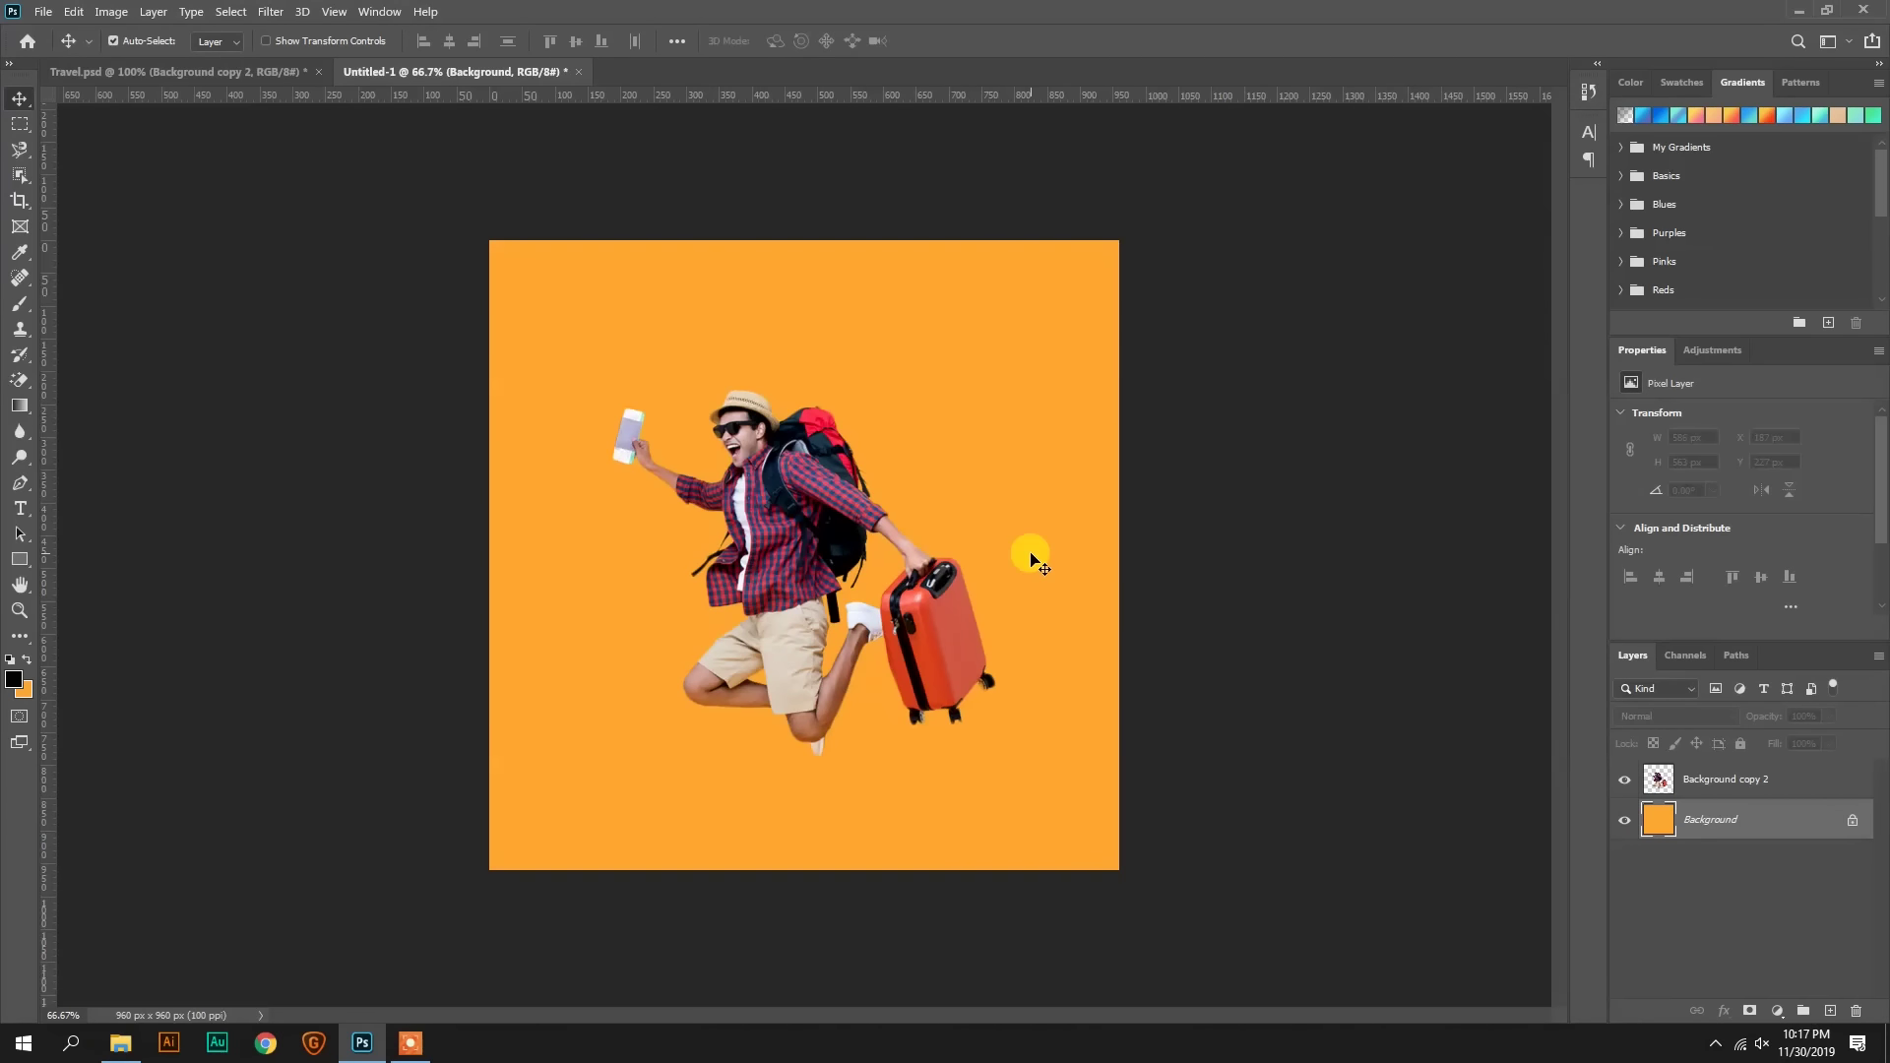
# Step: Nudge the traveller, then bring the Map.psd world map into the poster behind the traveller
pyautogui.moveTo(772, 498); pyautogui.dragTo(788, 506)
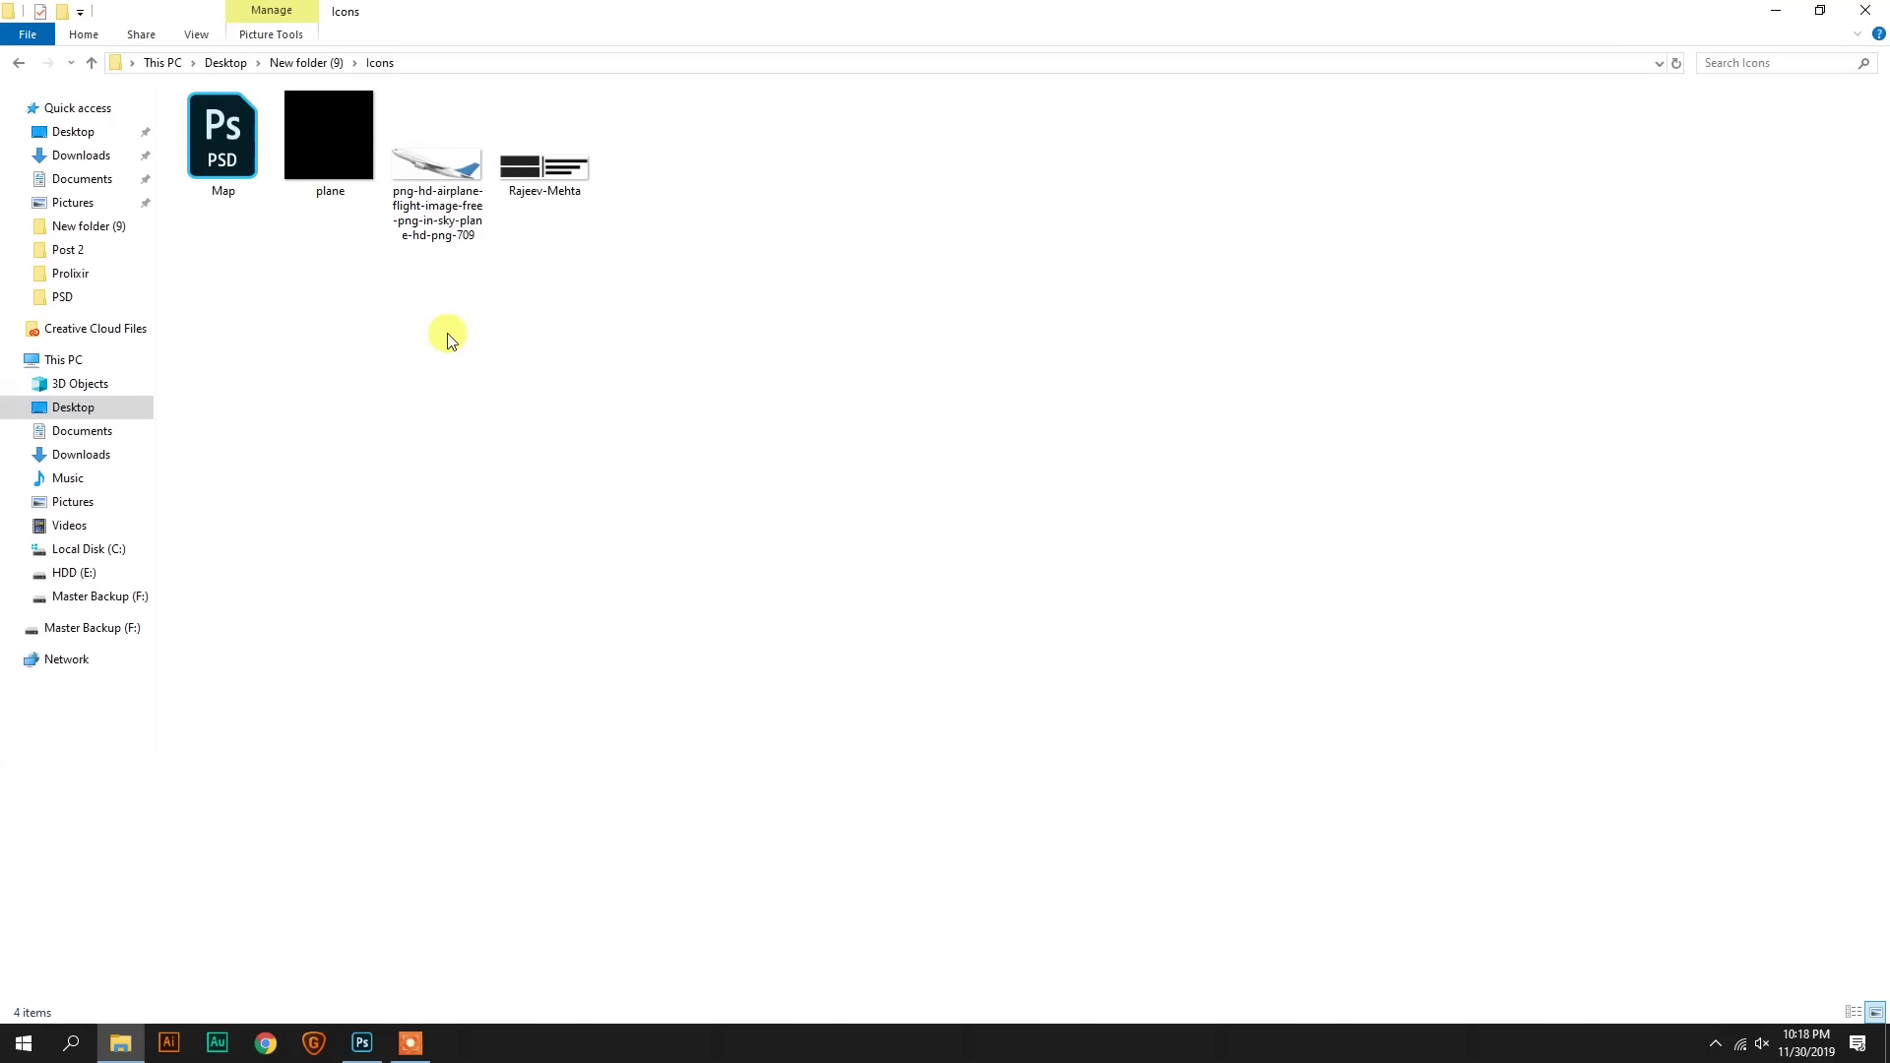
pyautogui.doubleClick(223, 138)
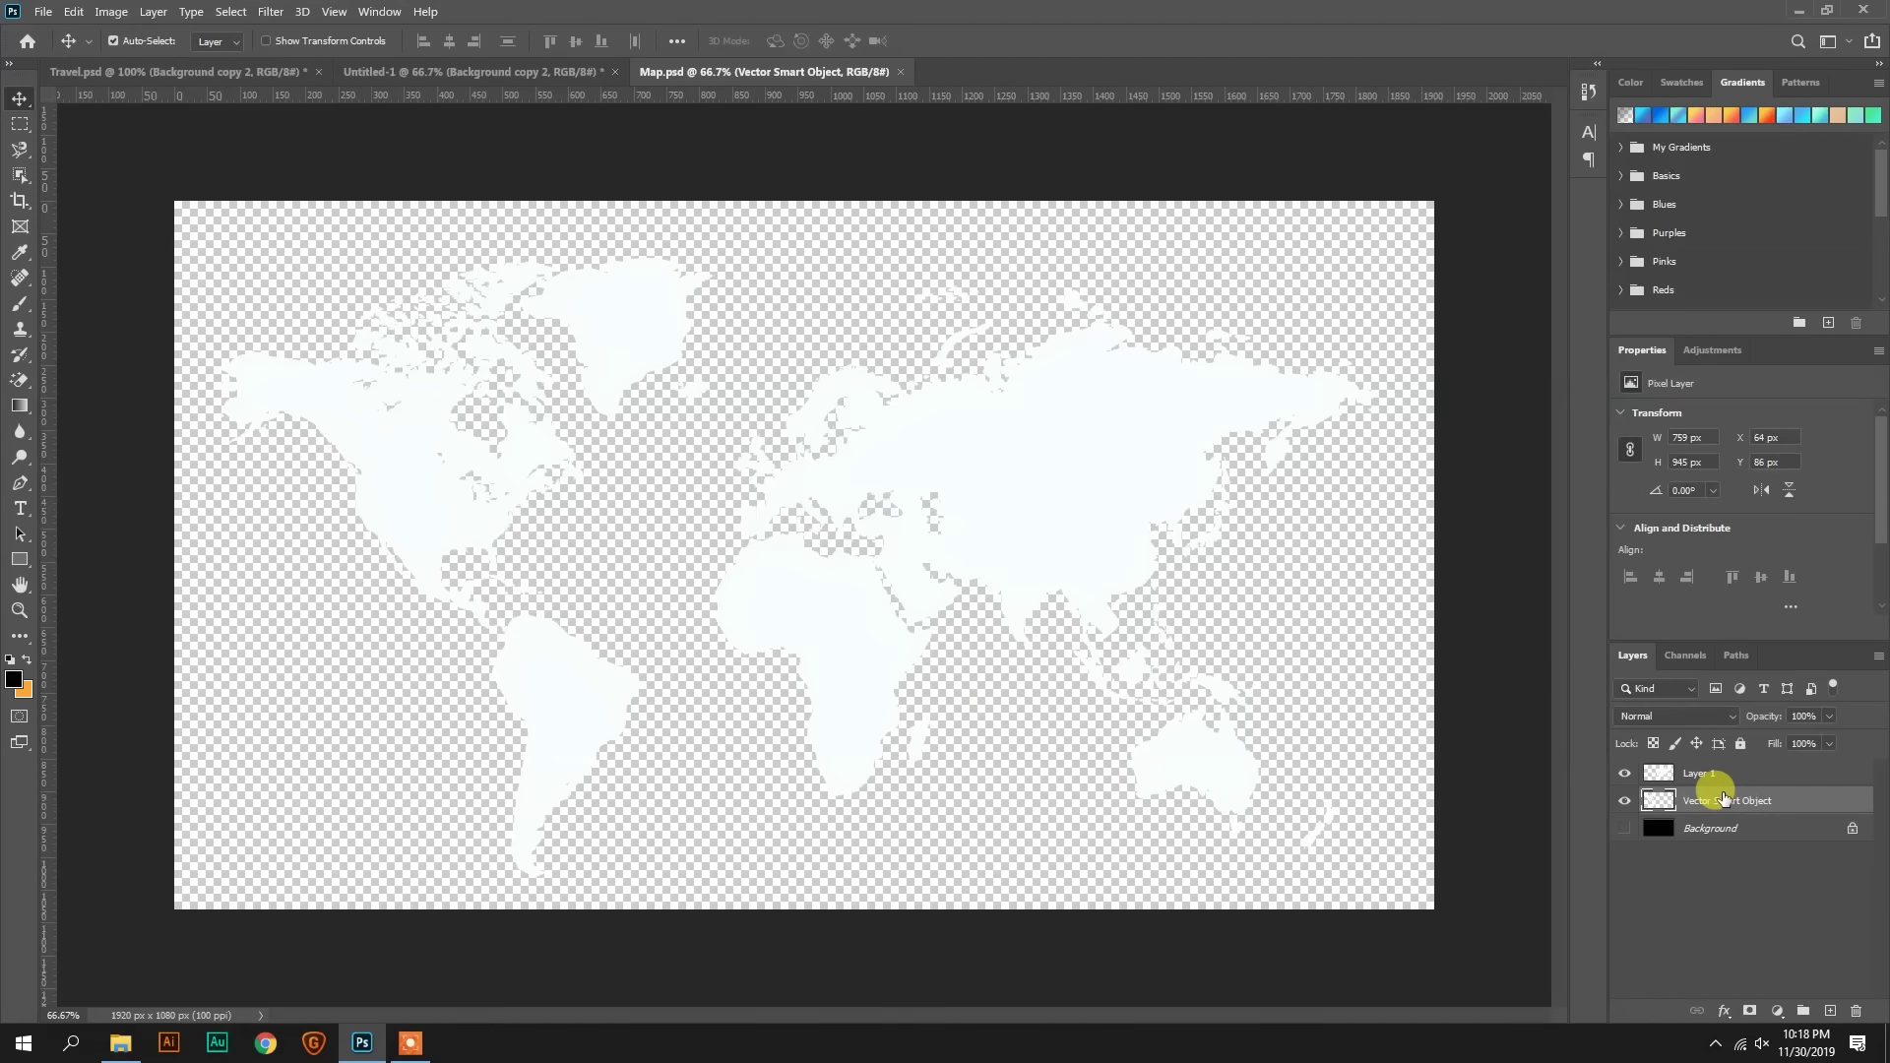
pyautogui.moveTo(1736, 802); pyautogui.dragTo(665, 498)
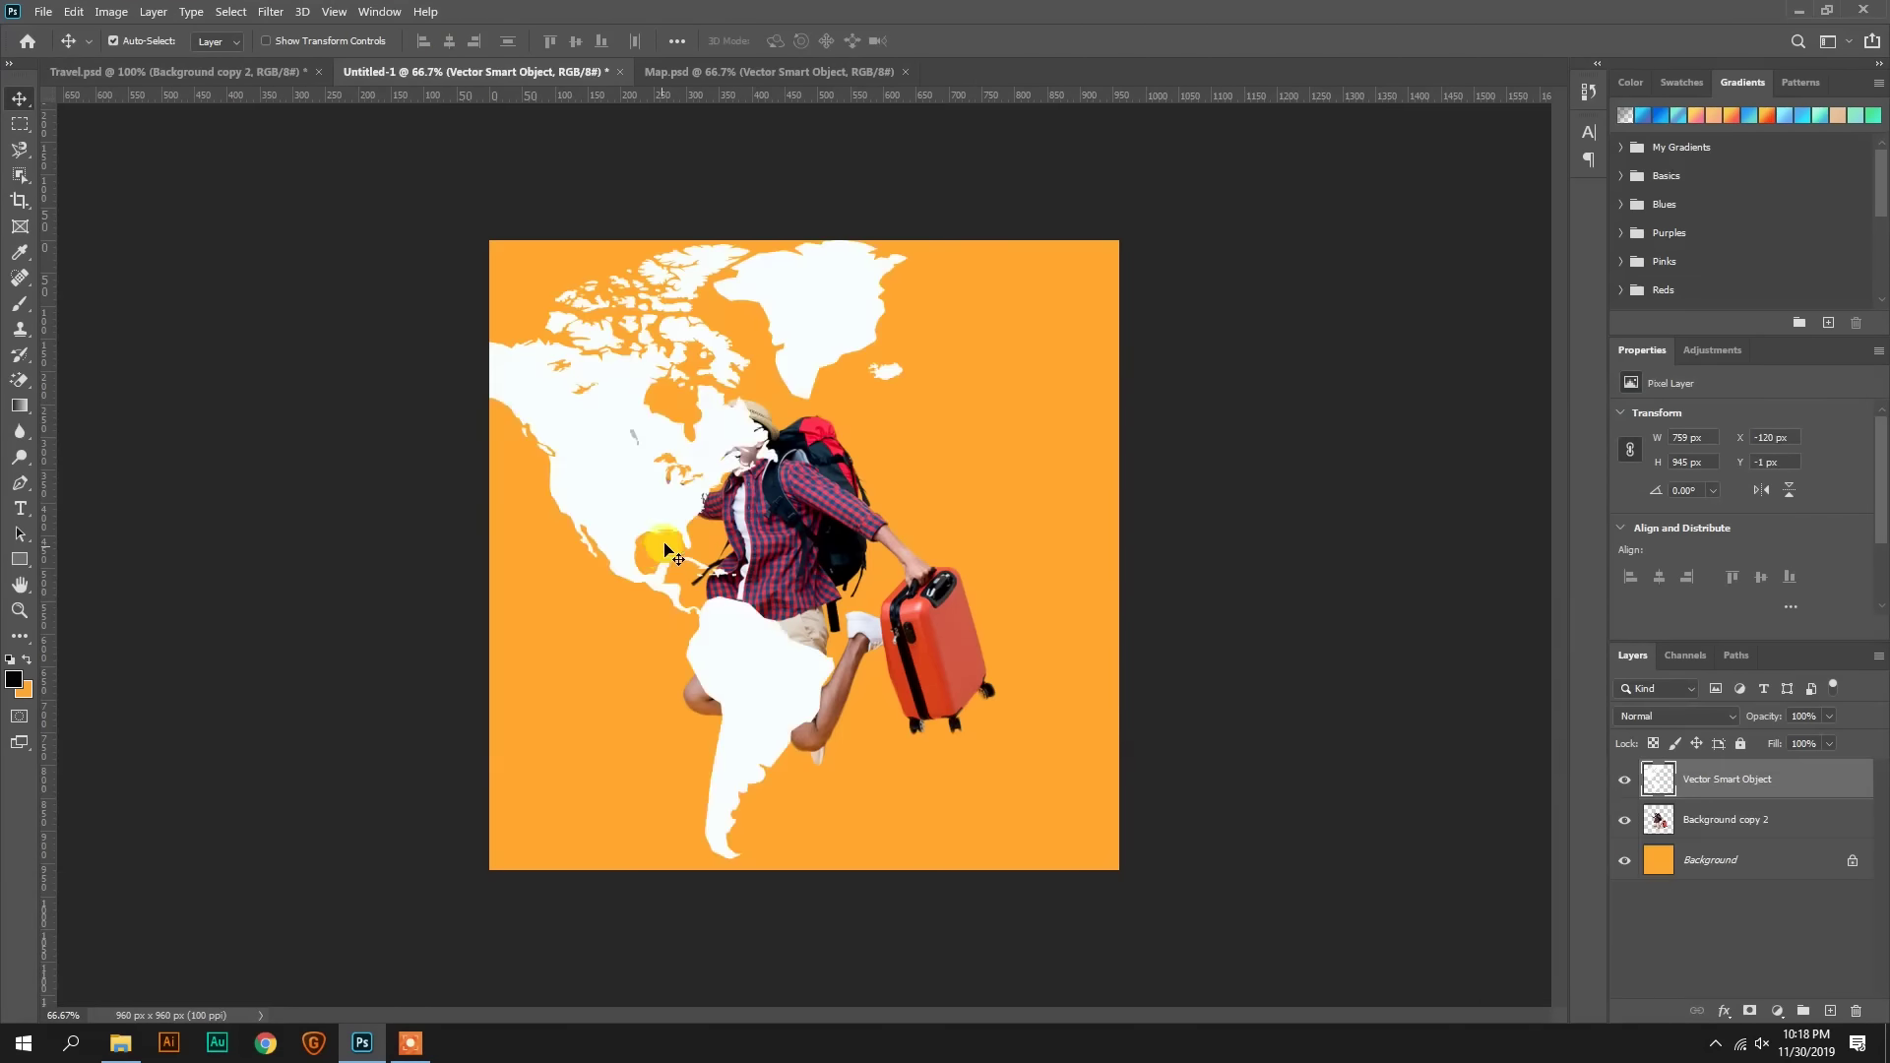
pyautogui.moveTo(665, 498); pyautogui.dragTo(670, 542)
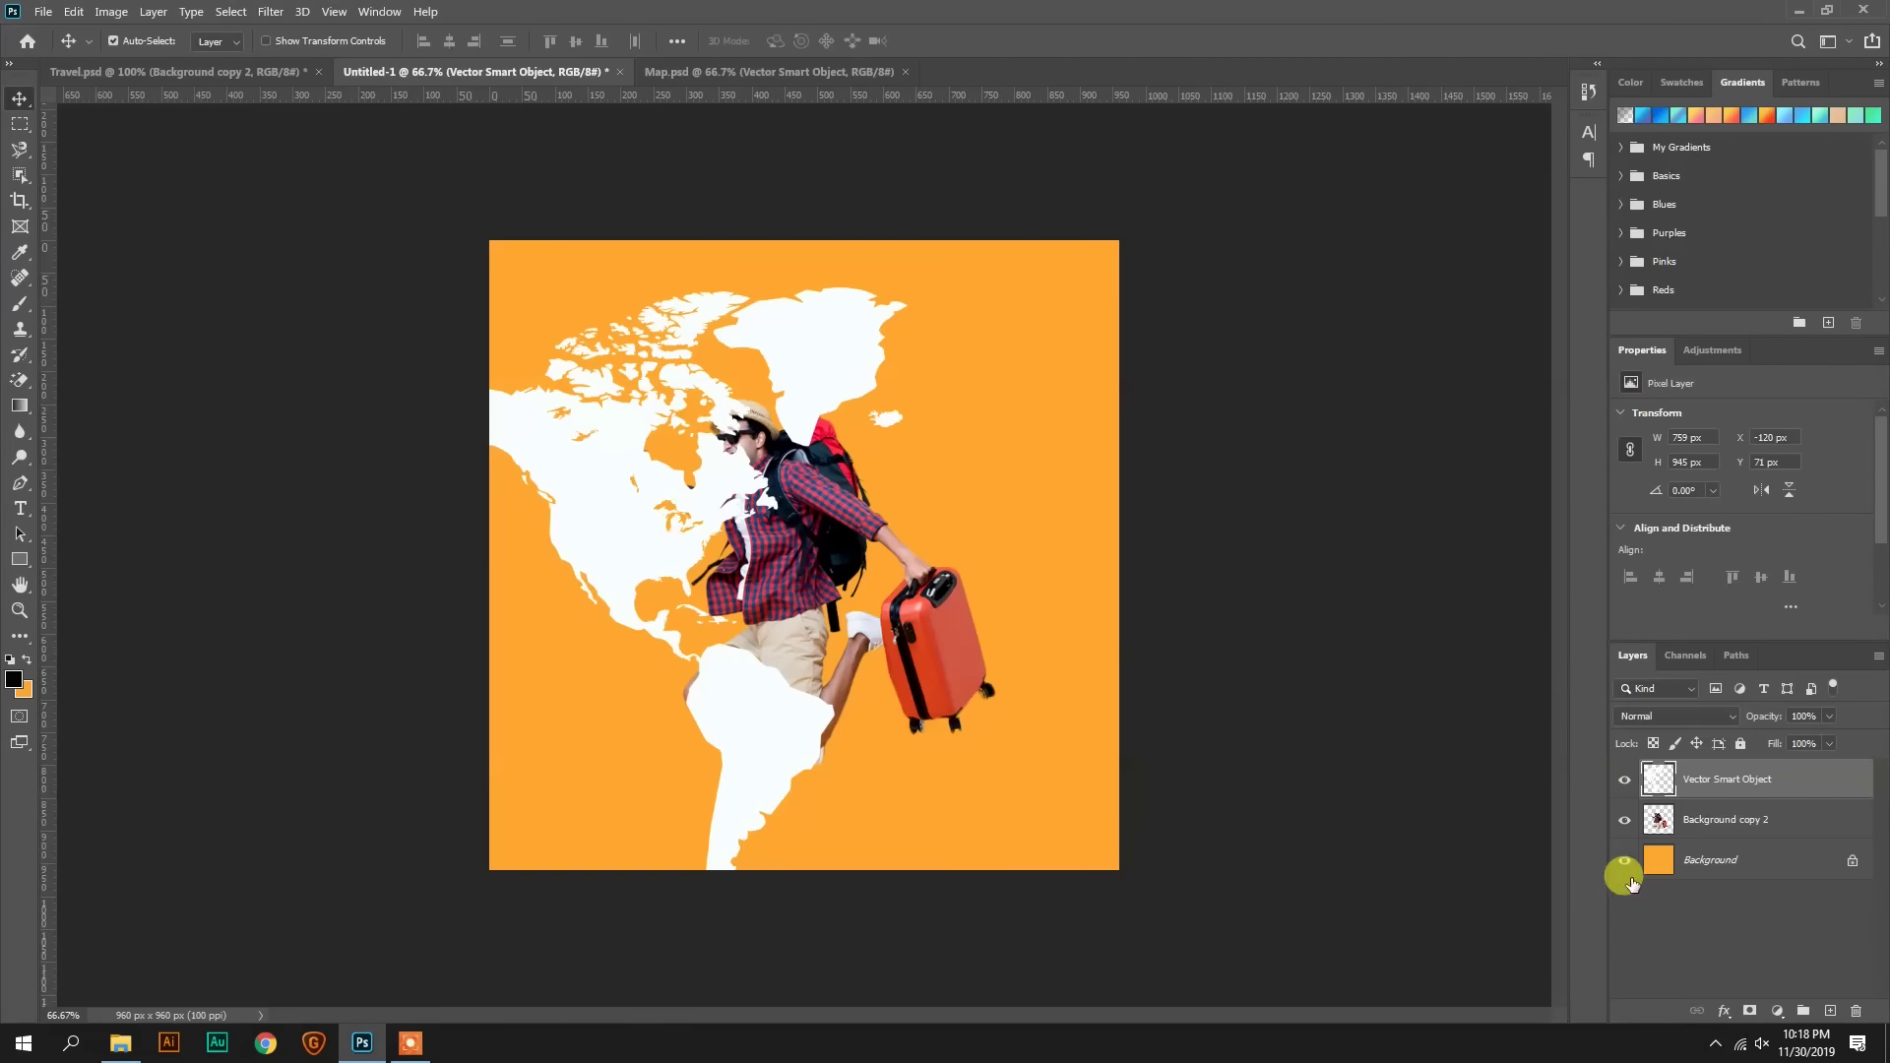
pyautogui.moveTo(1709, 783); pyautogui.dragTo(1703, 837)
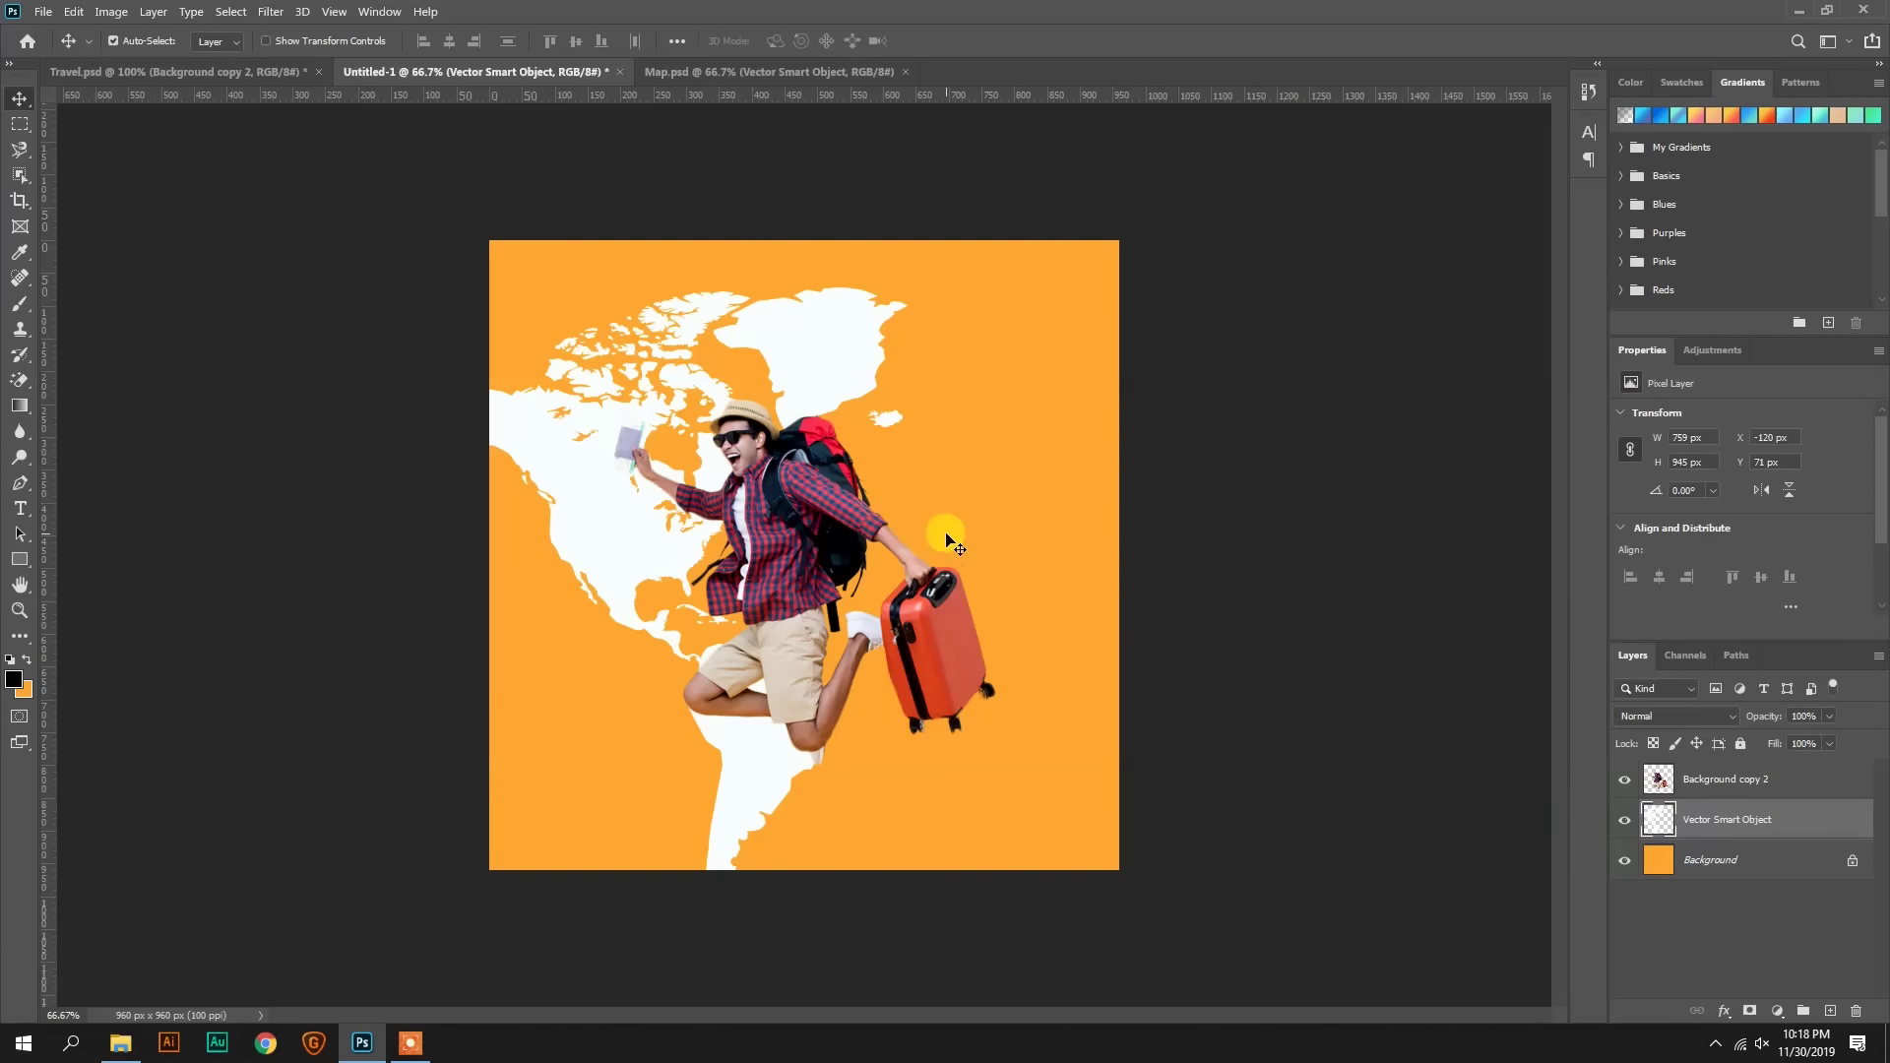
# Step: Shrink the world map to about 73% and shift it slightly right
pyautogui.hotkey('ctrl', 't')
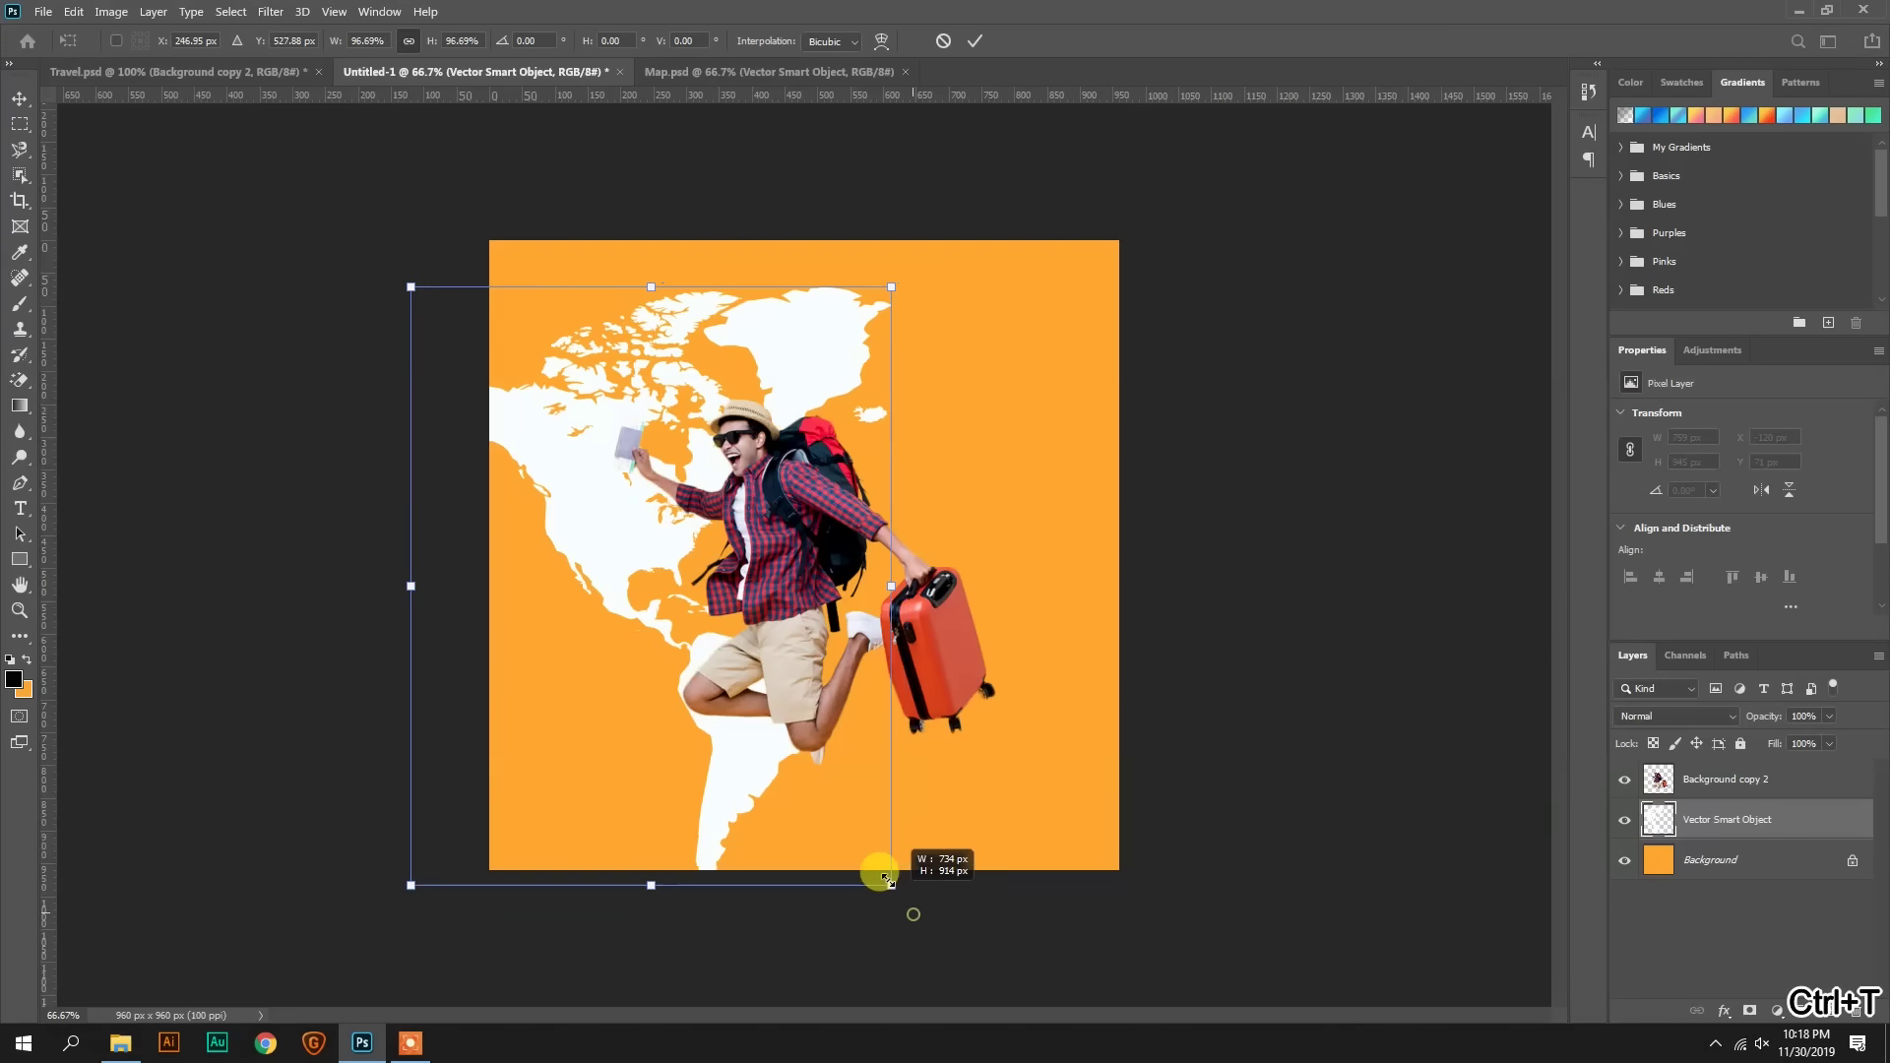
pyautogui.moveTo(908, 906); pyautogui.dragTo(801, 774)
pyautogui.moveTo(691, 583); pyautogui.dragTo(725, 635)
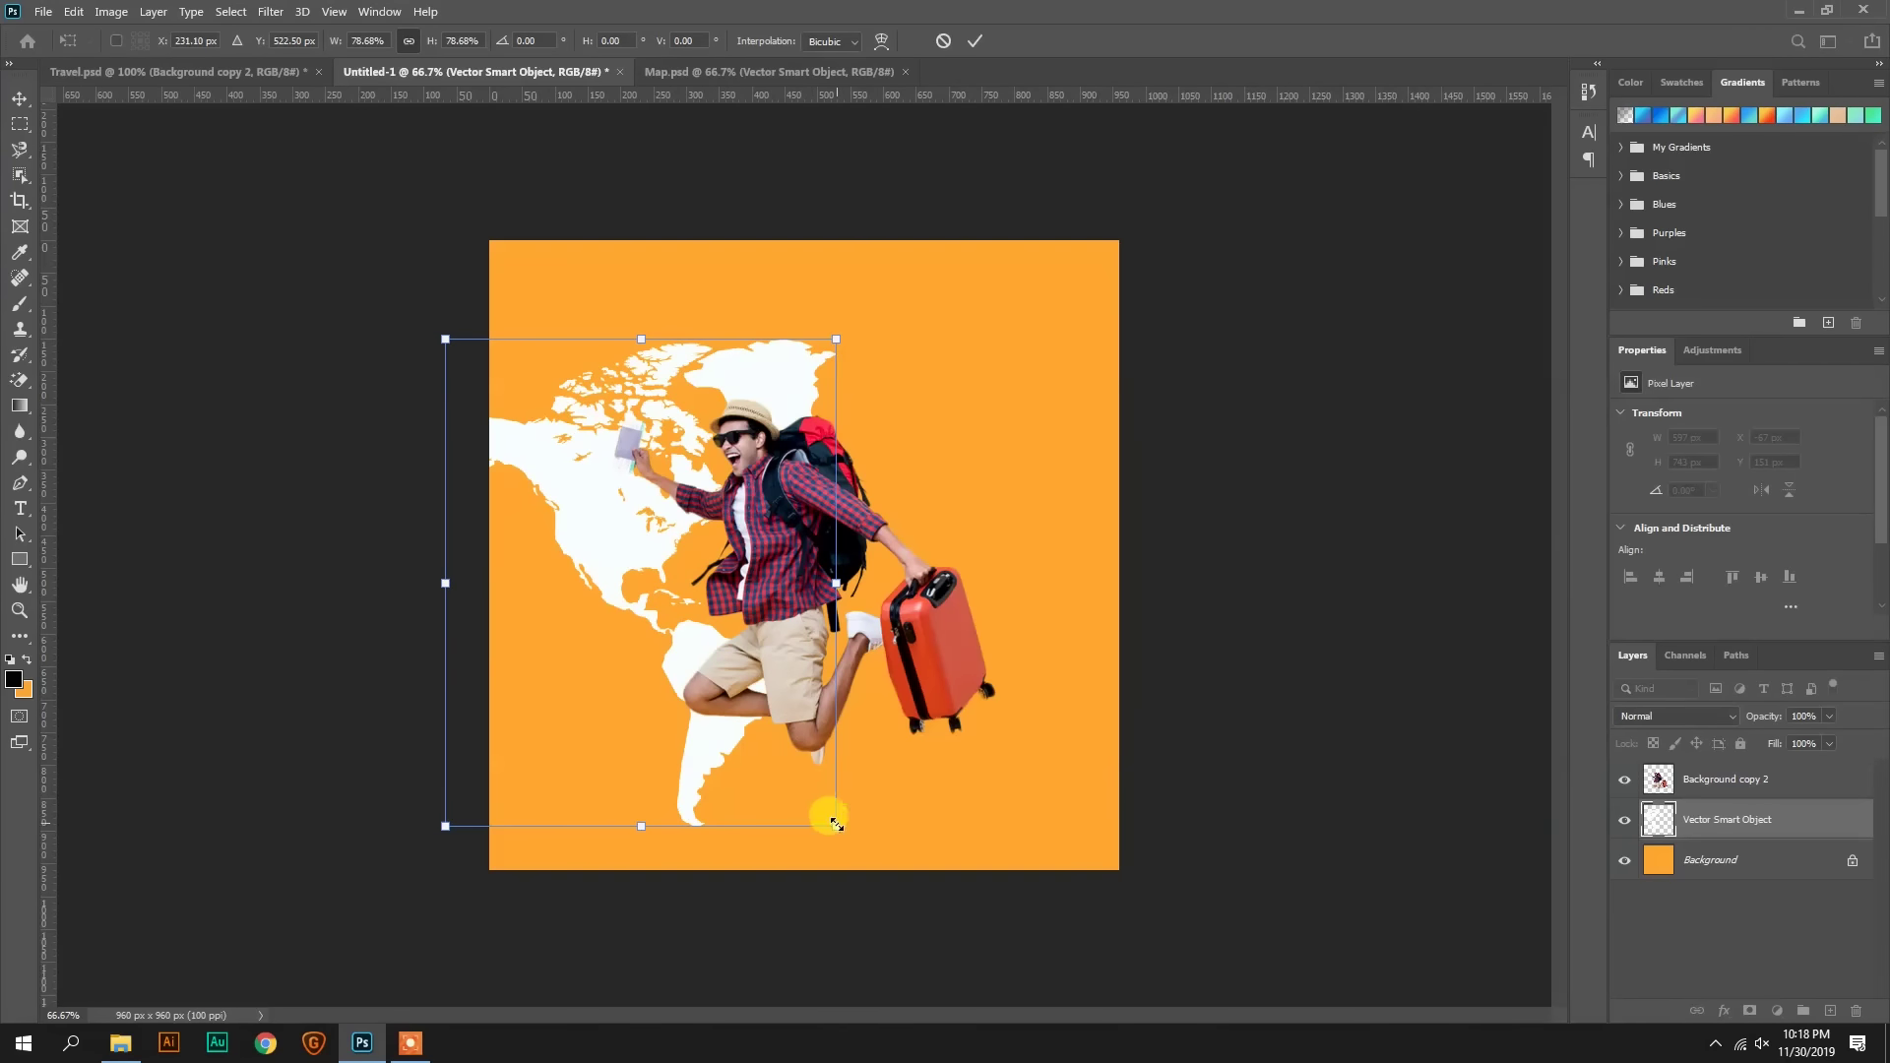
pyautogui.moveTo(836, 826); pyautogui.dragTo(808, 793)
pyautogui.moveTo(718, 633); pyautogui.dragTo(731, 650)
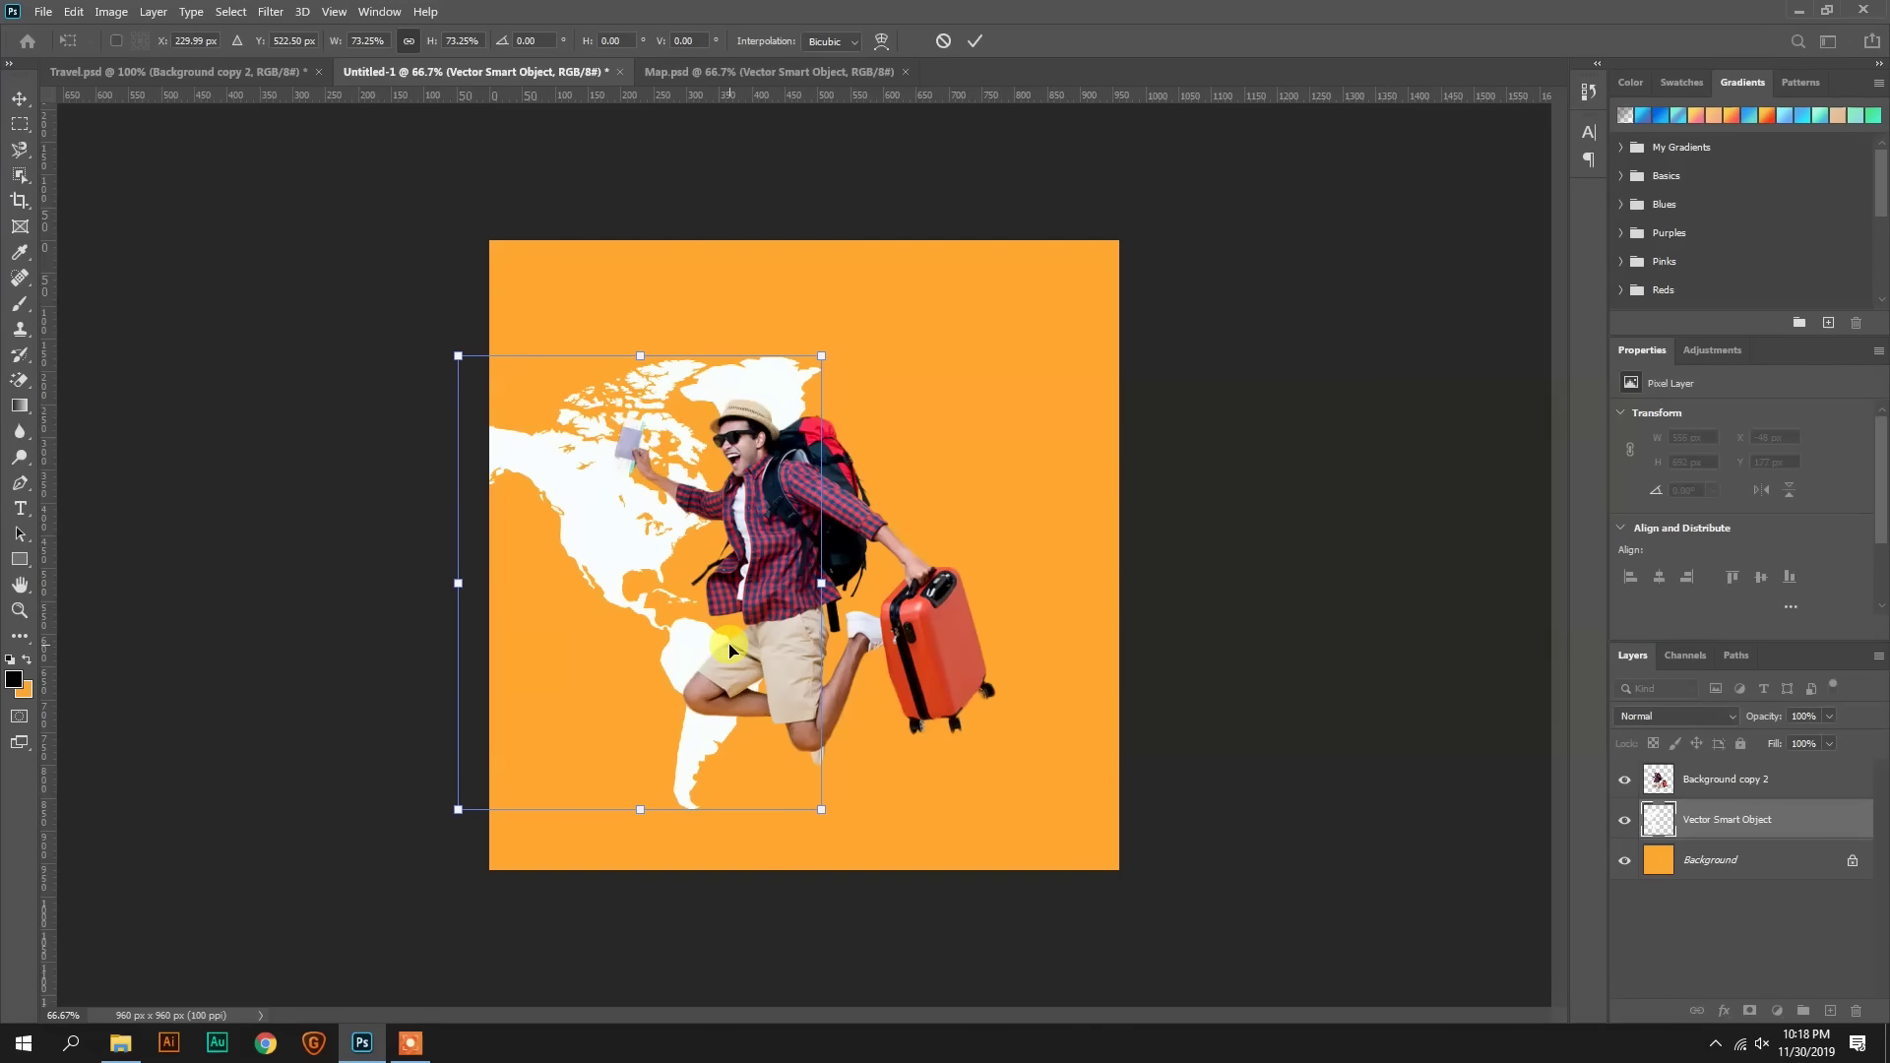
pyautogui.press('Return')
pyautogui.moveTo(622, 519); pyautogui.dragTo(636, 530)
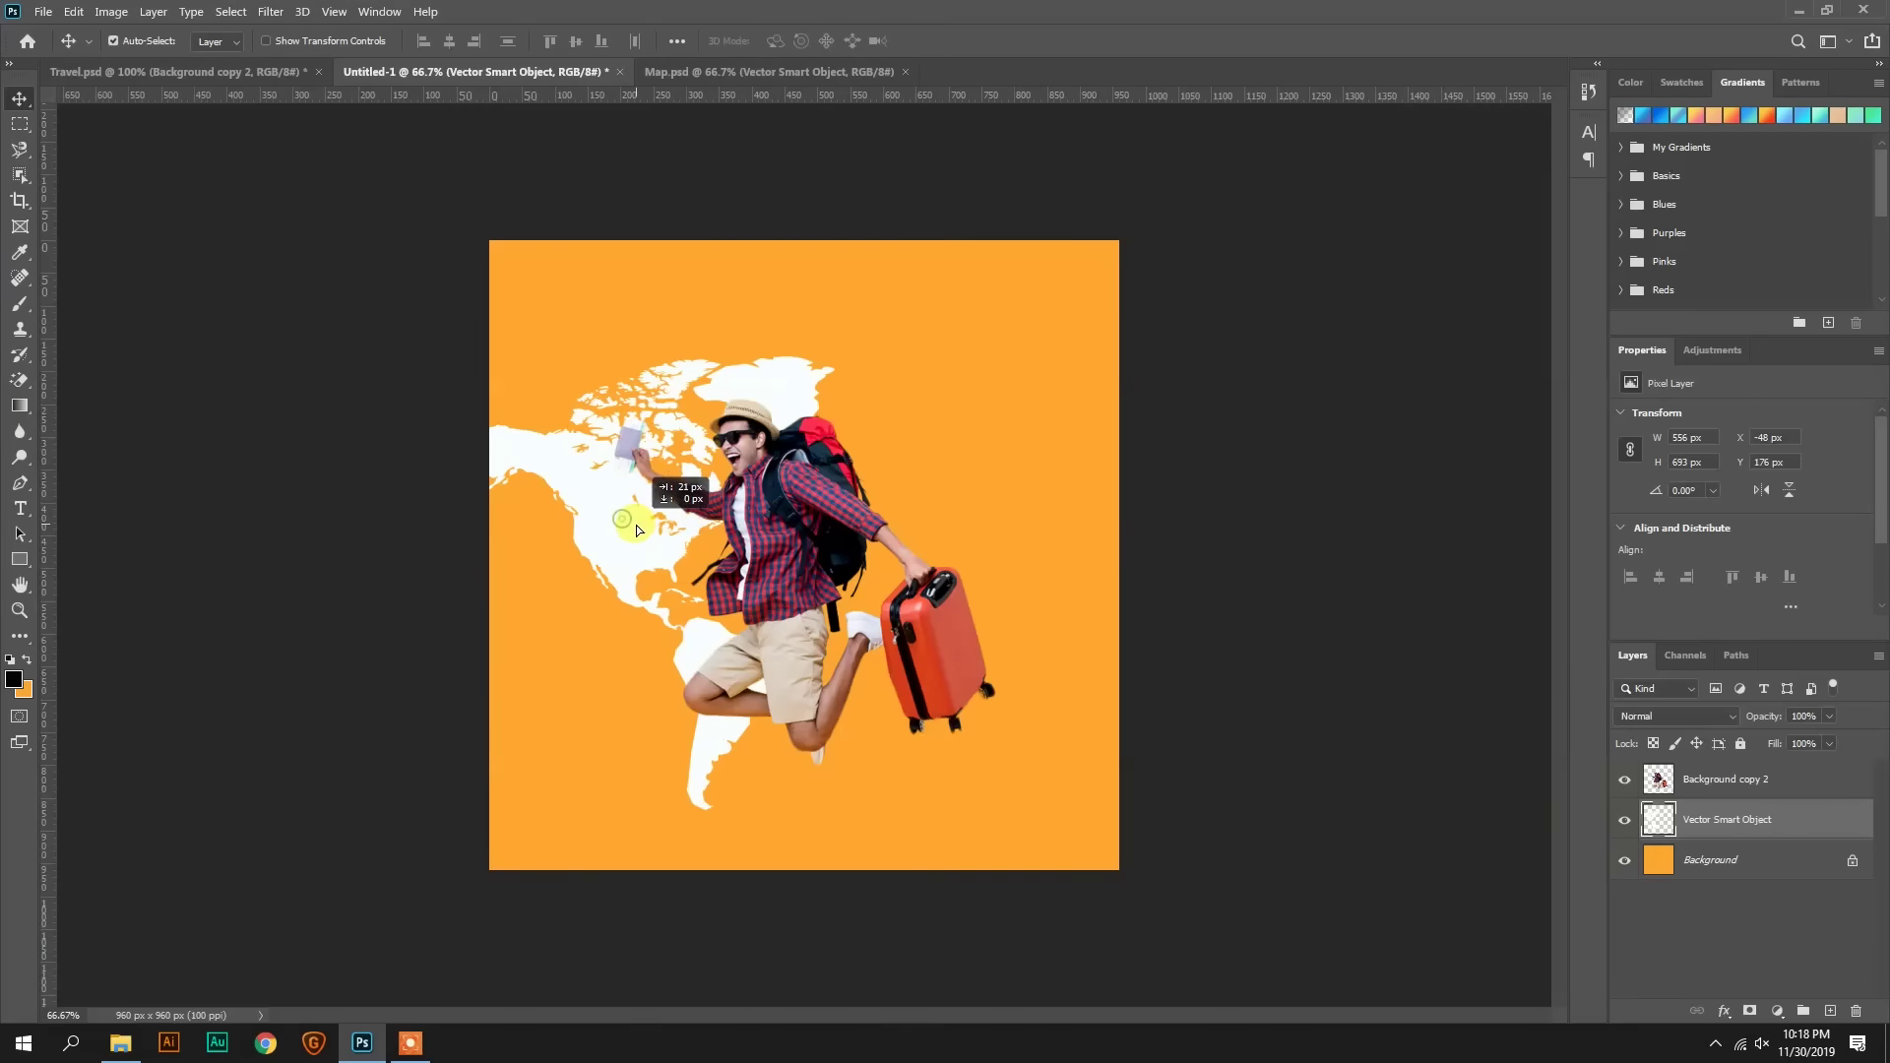
pyautogui.click(738, 65)
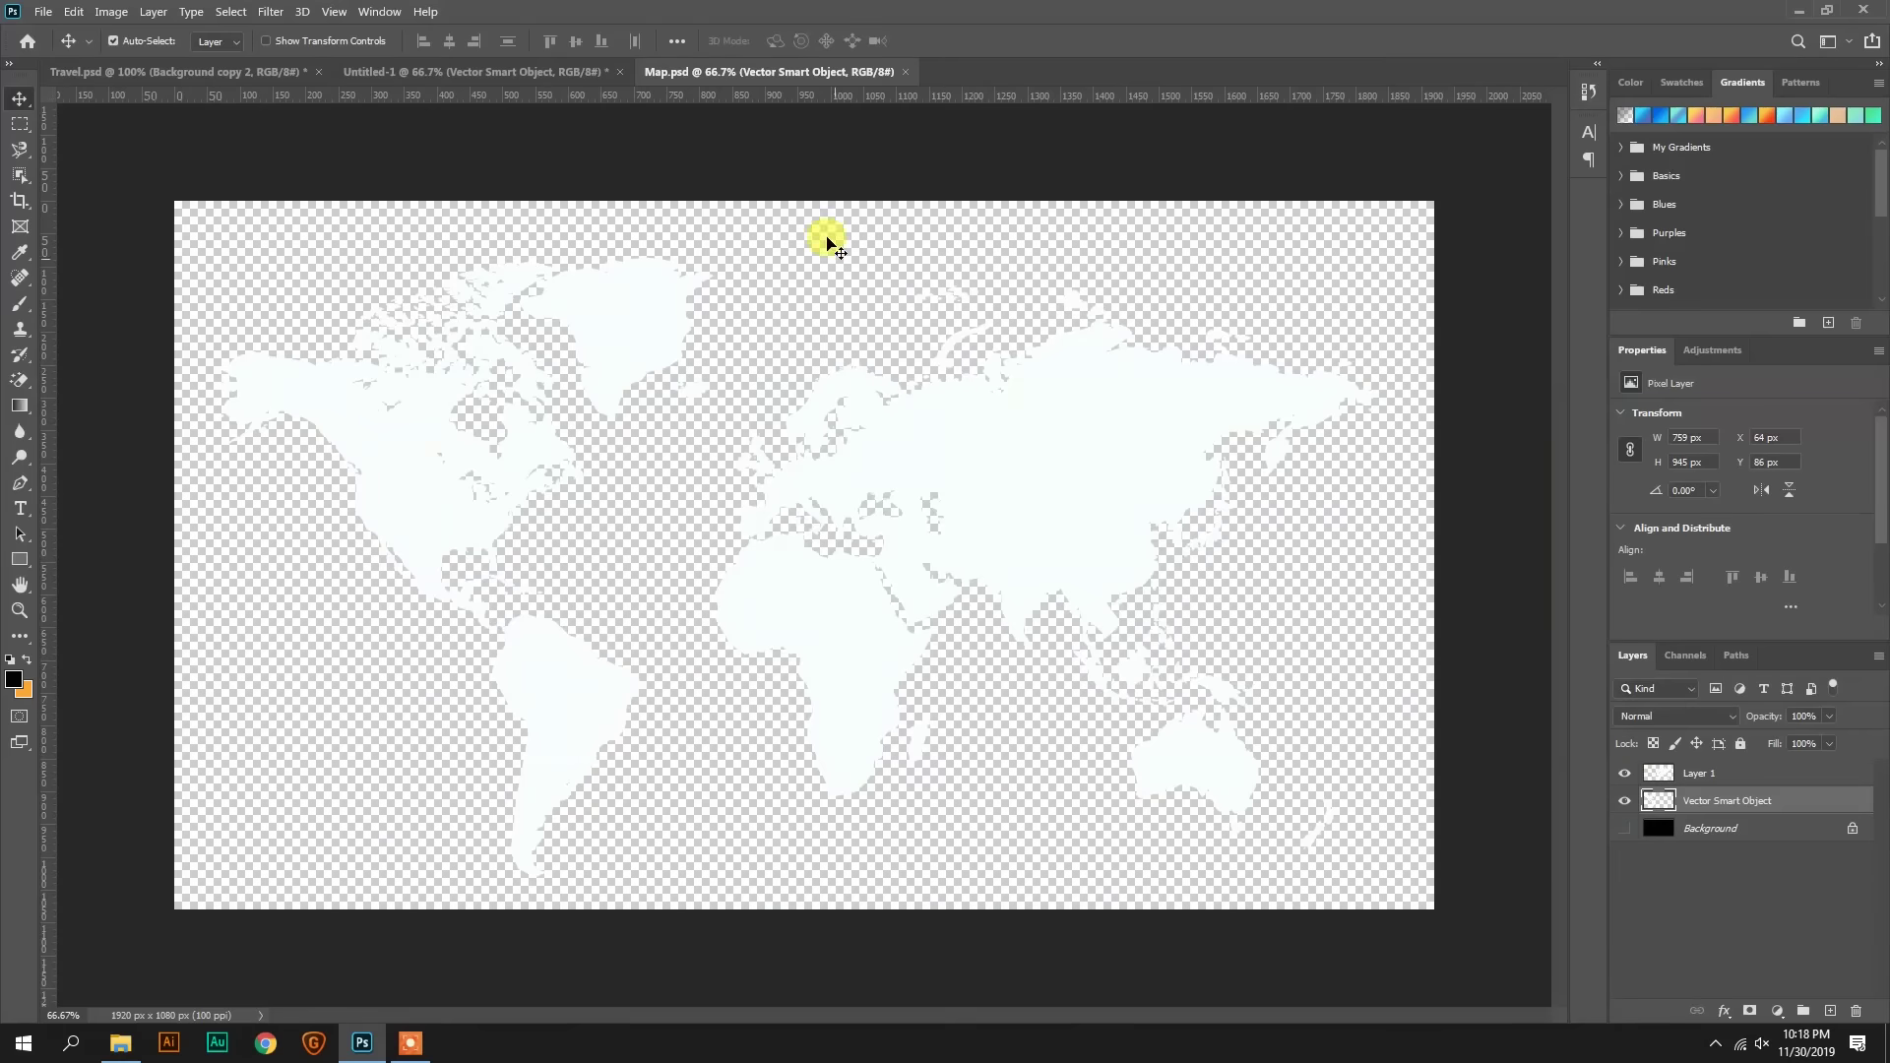
# Step: Bring Map.psd's Layer 1 map piece into the poster, scale it to about 56% and place it on the right
pyautogui.rightClick(1071, 489)
pyautogui.click(1059, 468)
pyautogui.moveTo(1058, 473)
pyautogui.mouseDown()
pyautogui.moveTo(483, 67)
pyautogui.moveTo(912, 456)
pyautogui.mouseUp()
pyautogui.hotkey('ctrl', 't')
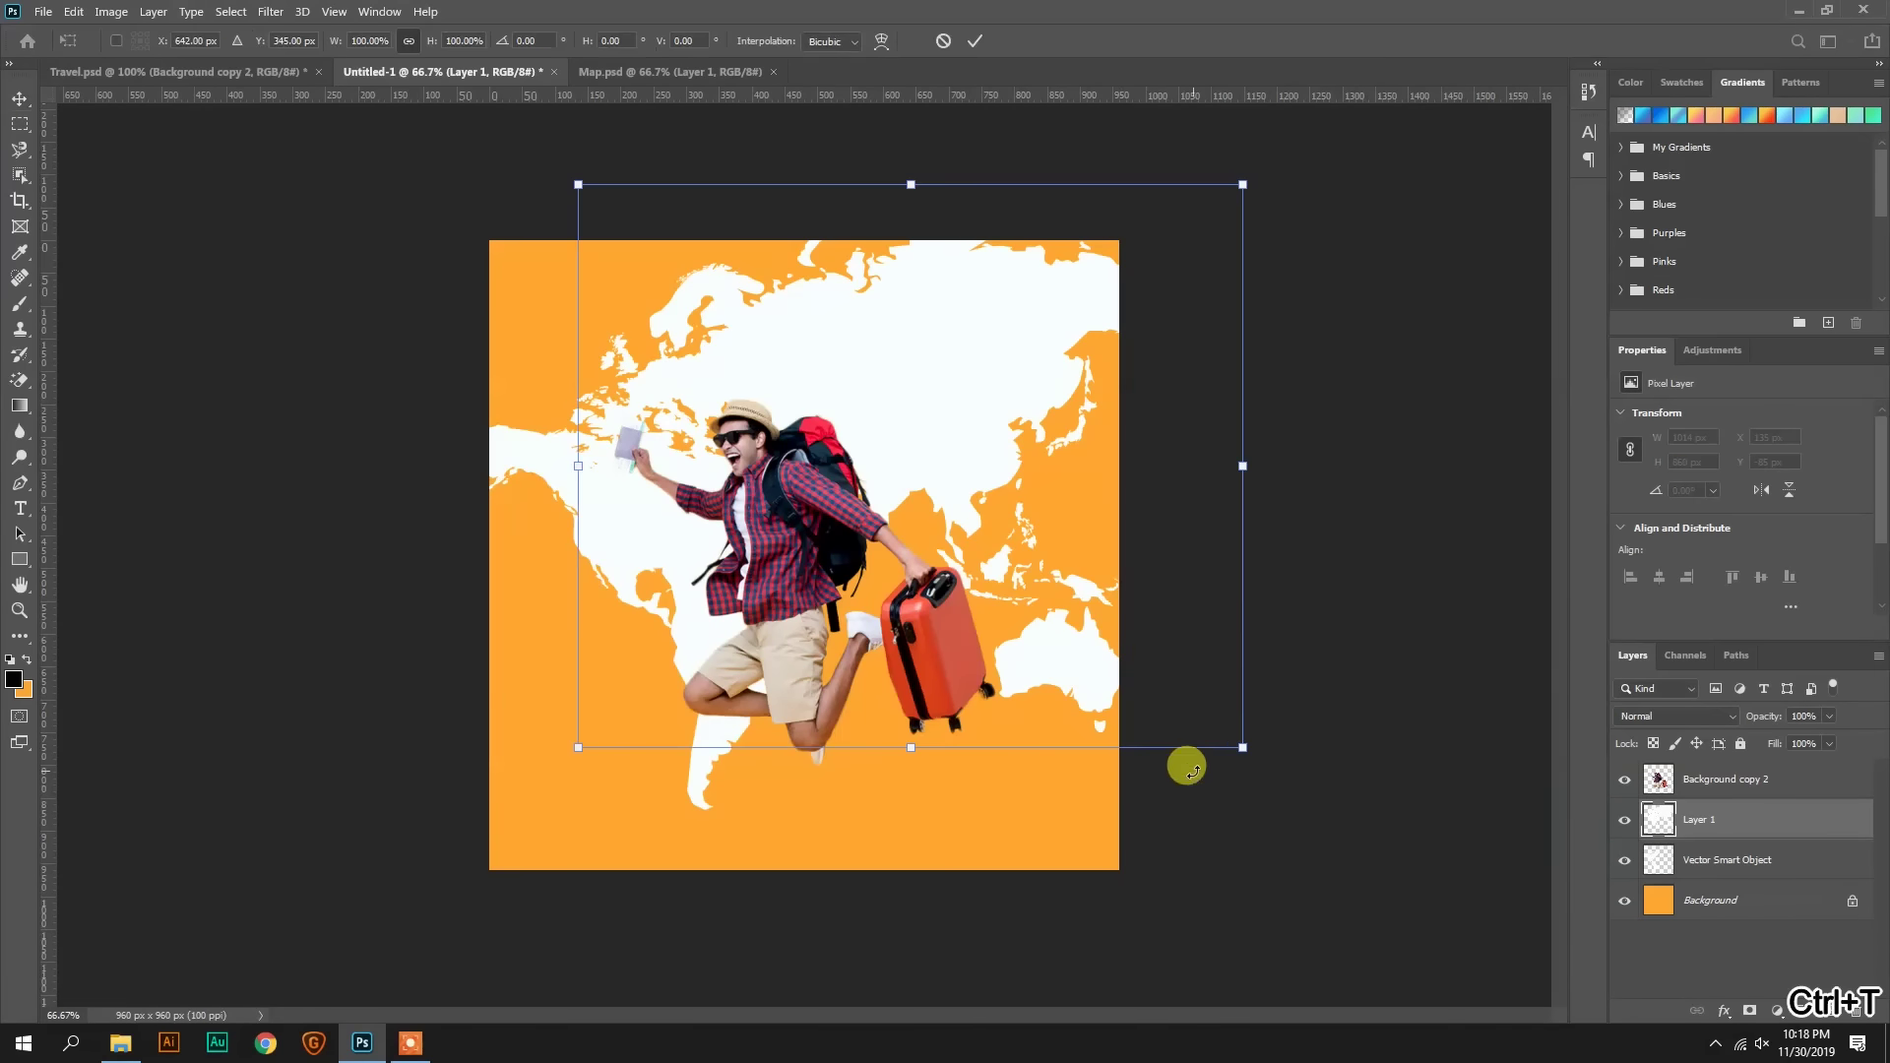
pyautogui.moveTo(1238, 753); pyautogui.dragTo(948, 498)
pyautogui.moveTo(793, 294); pyautogui.dragTo(1019, 520)
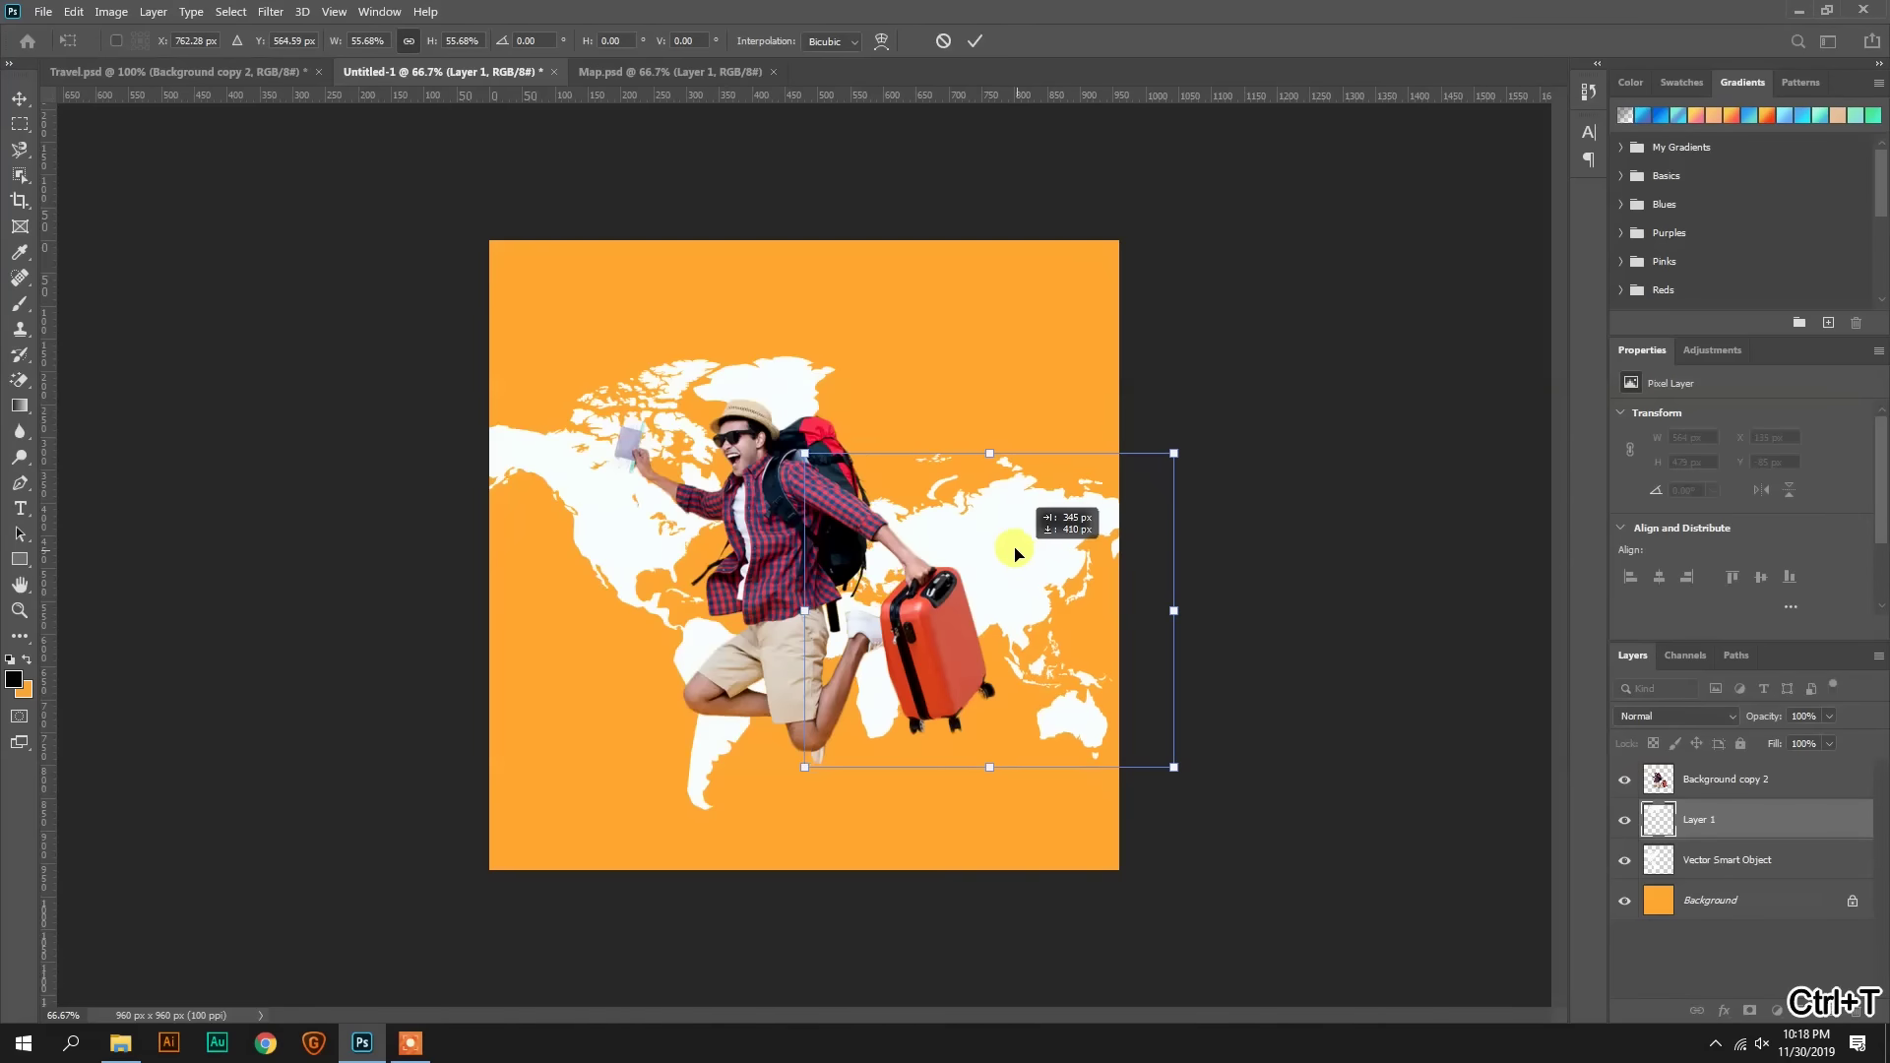
pyautogui.press('Return')
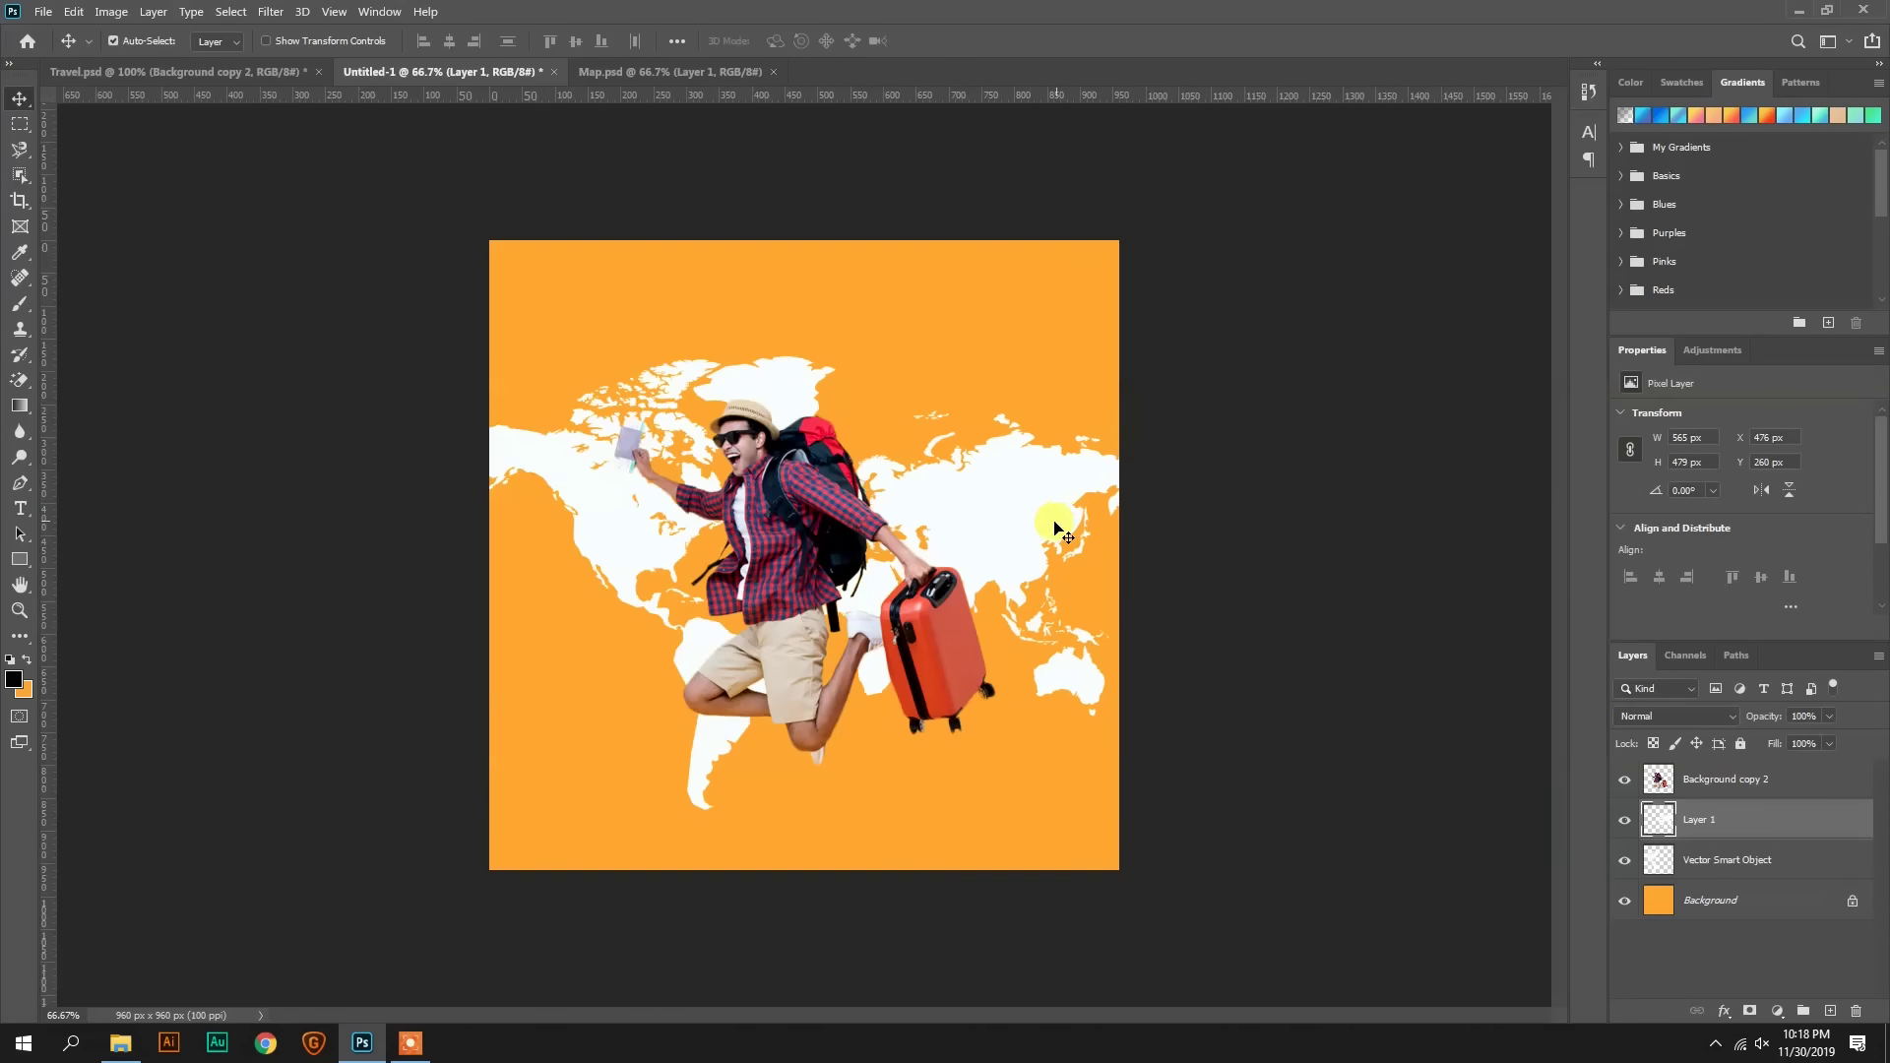
pyautogui.press('Up')
pyautogui.press('Up')
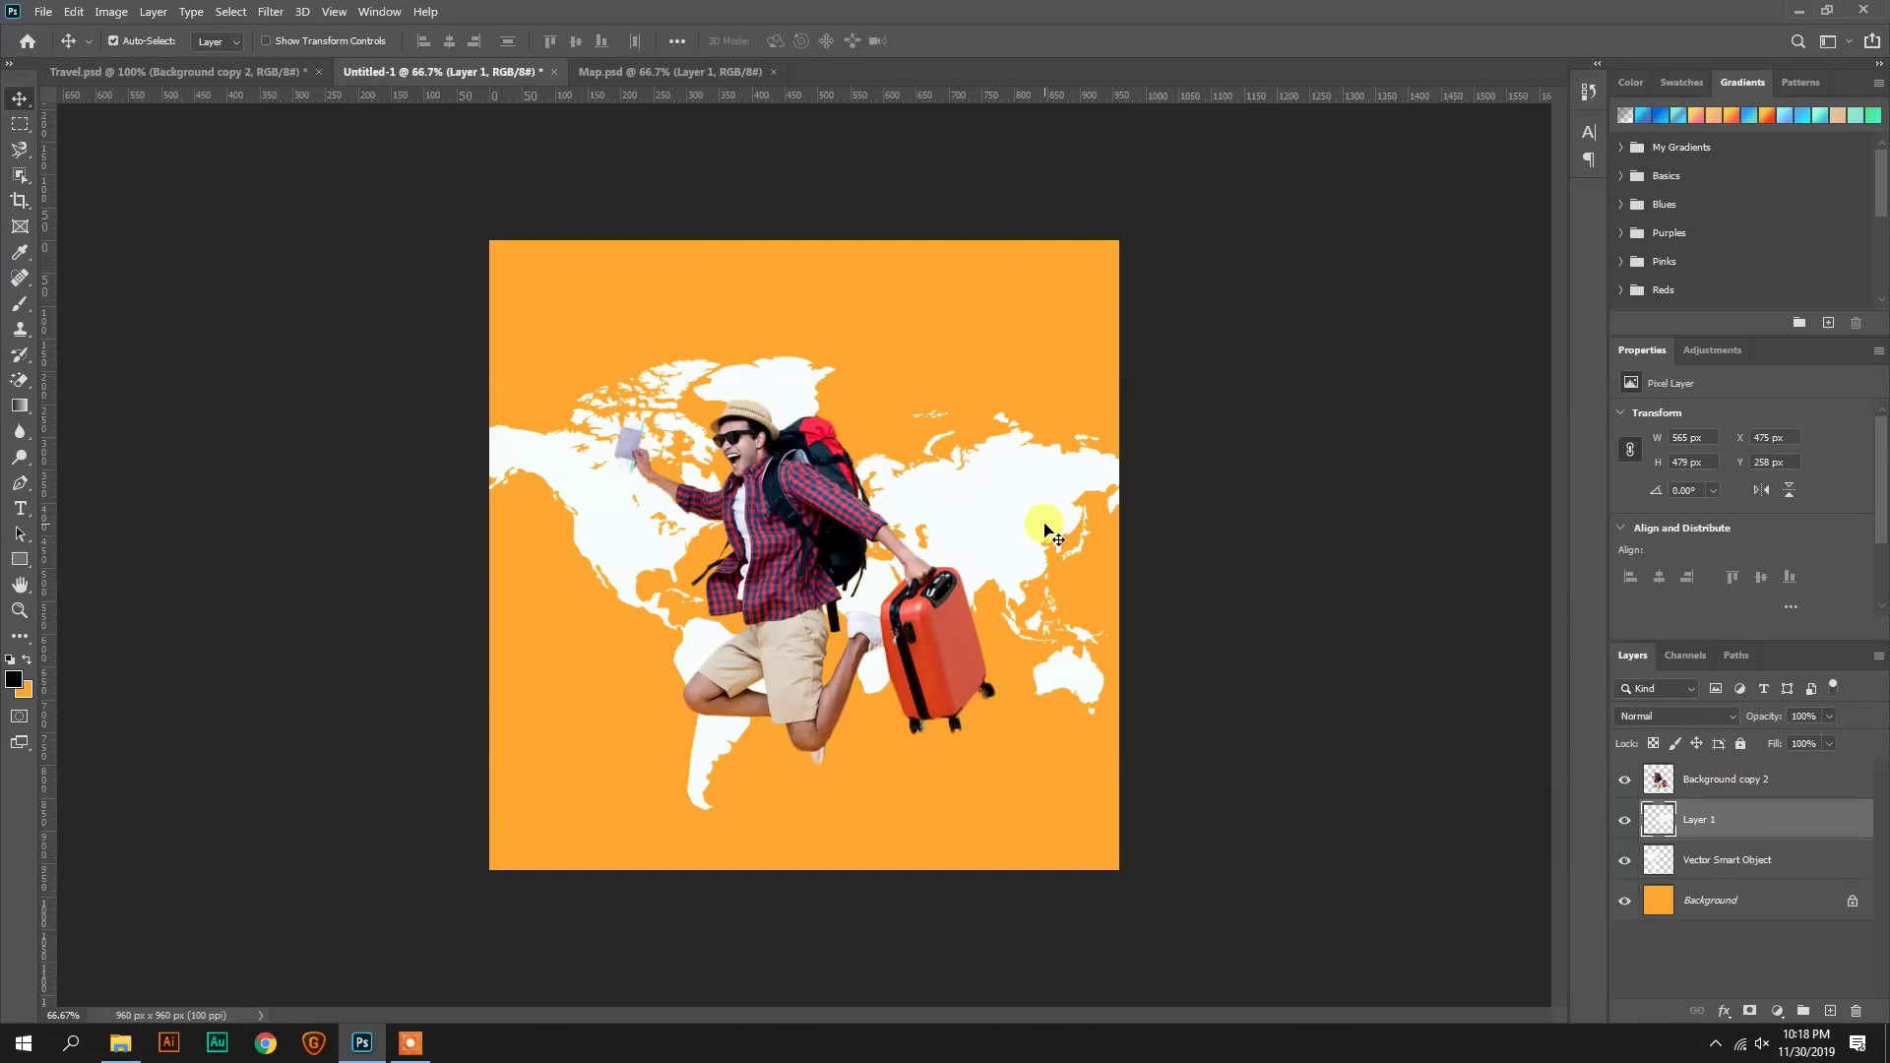
pyautogui.hotkey('alt', '[')
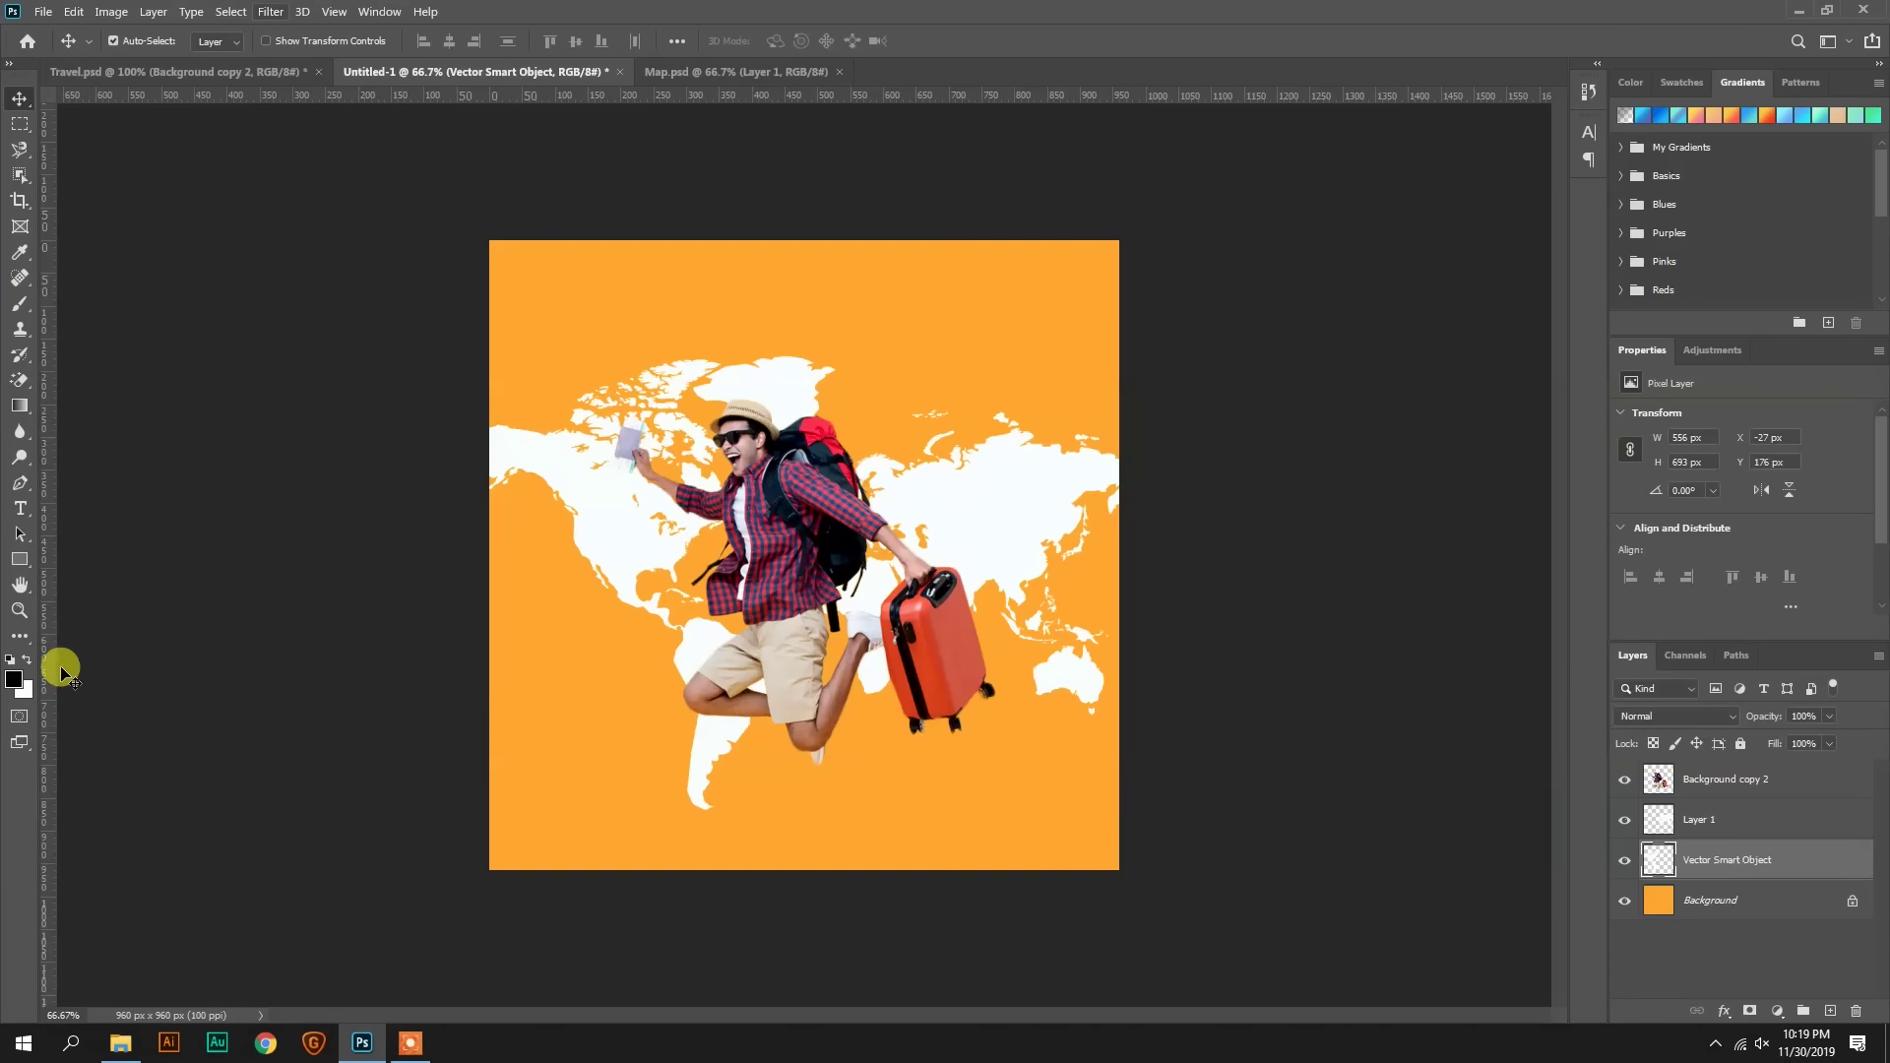
# Step: Apply the Sketch > Halftone Pattern filter to the Vector Smart Object map layer
pyautogui.hotkey('alt', 'd')
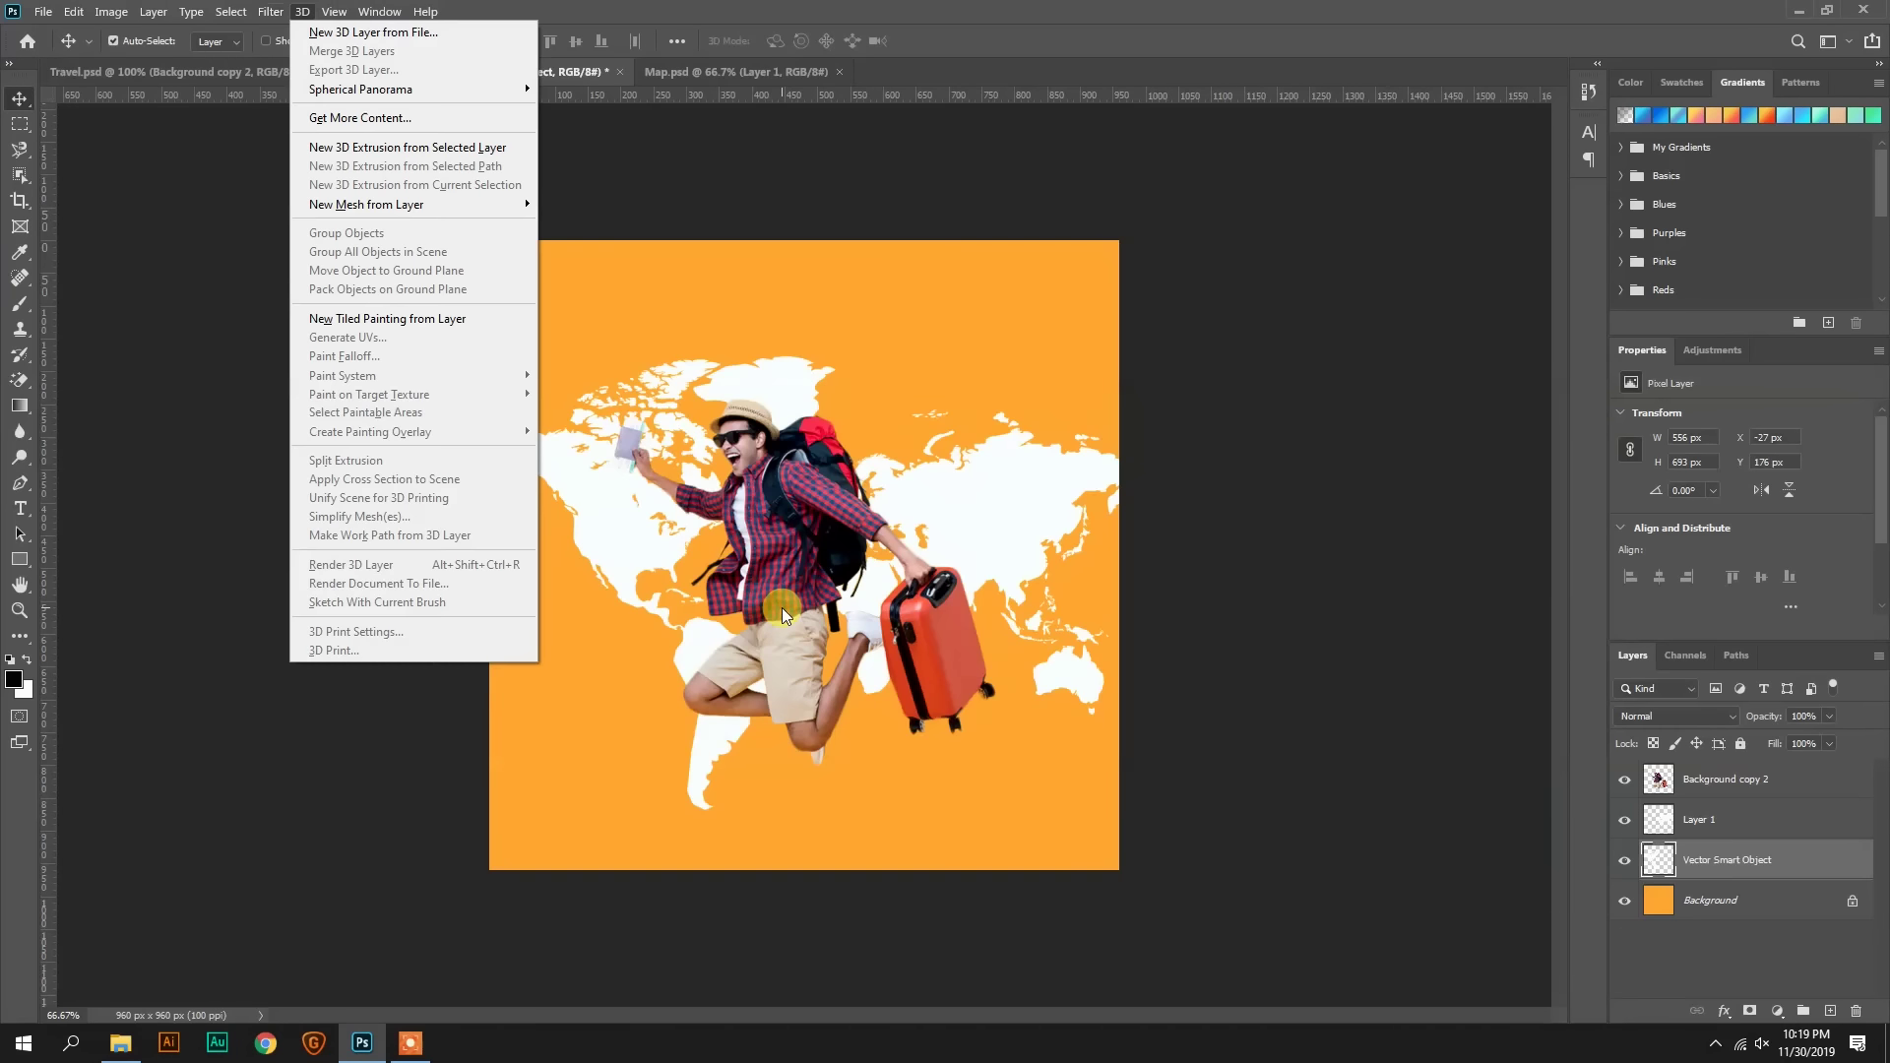
pyautogui.hotkey('alt', ']')
pyautogui.hotkey('alt', ']')
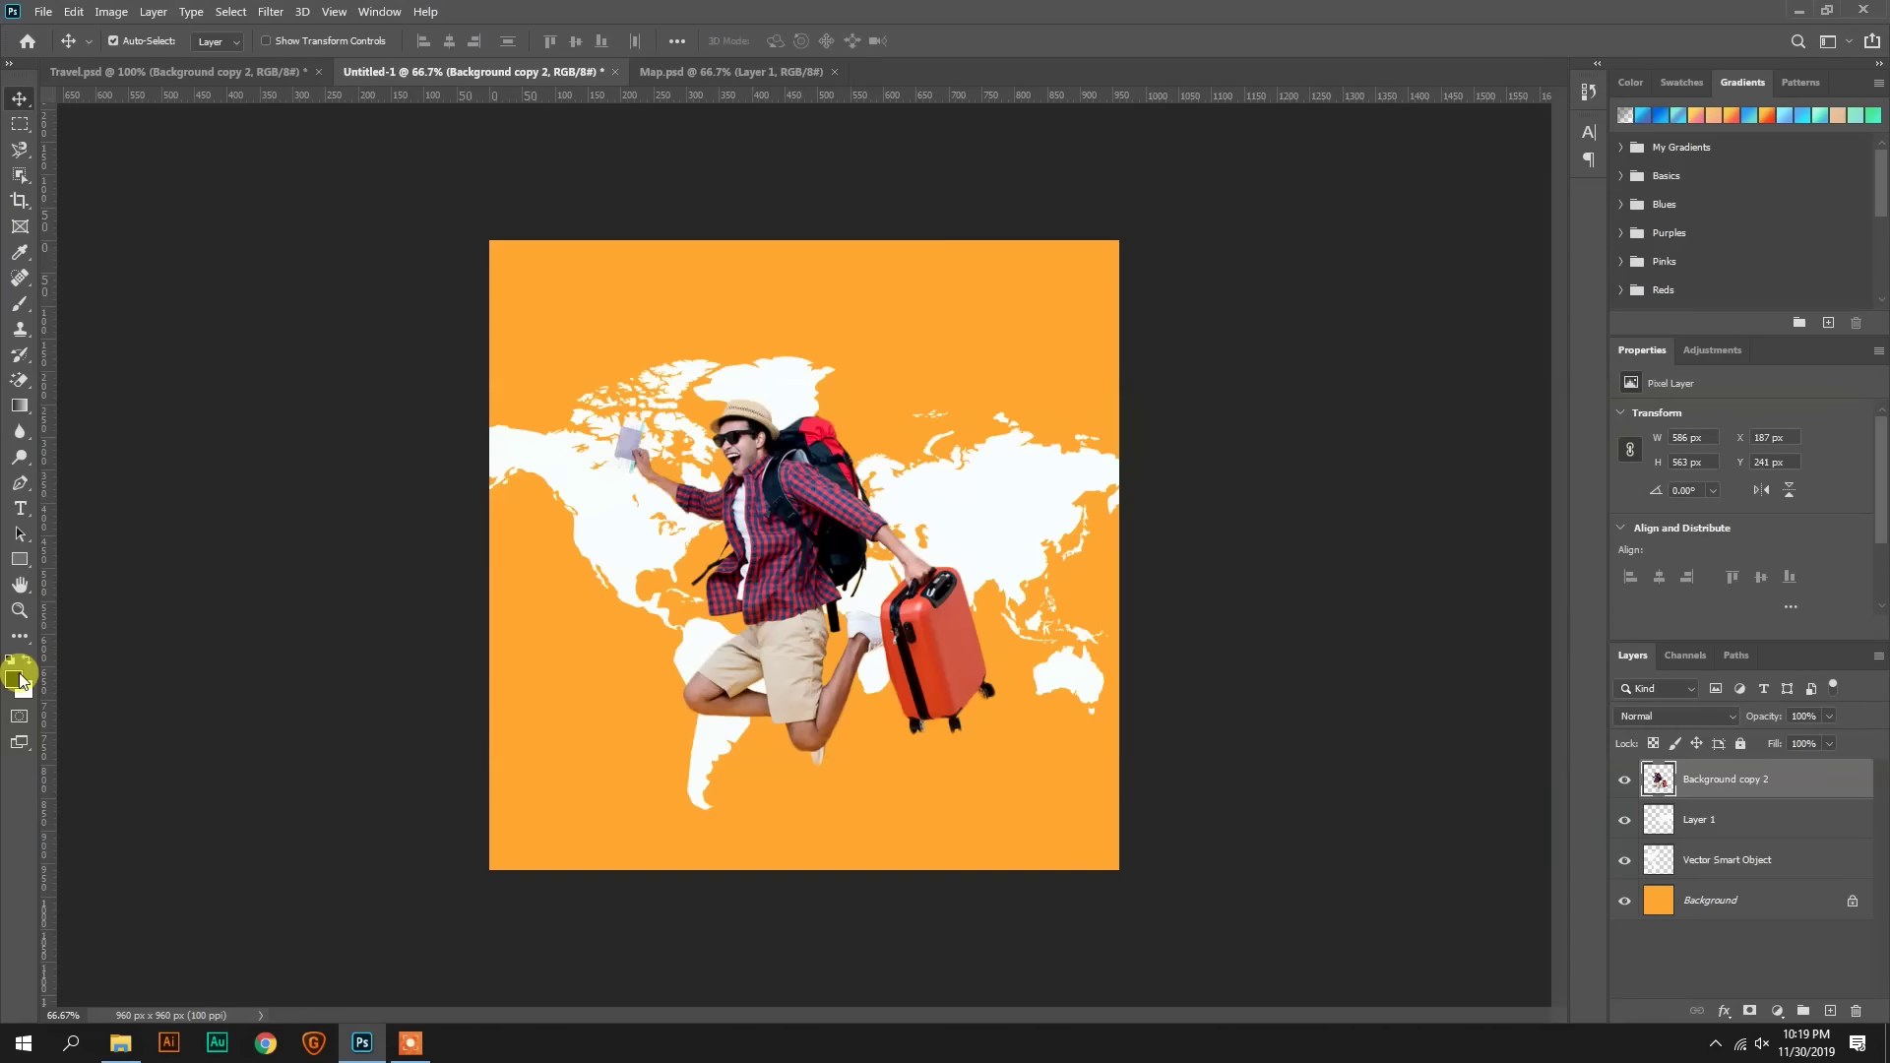
pyautogui.hotkey('alt', '[')
pyautogui.hotkey('alt', '[')
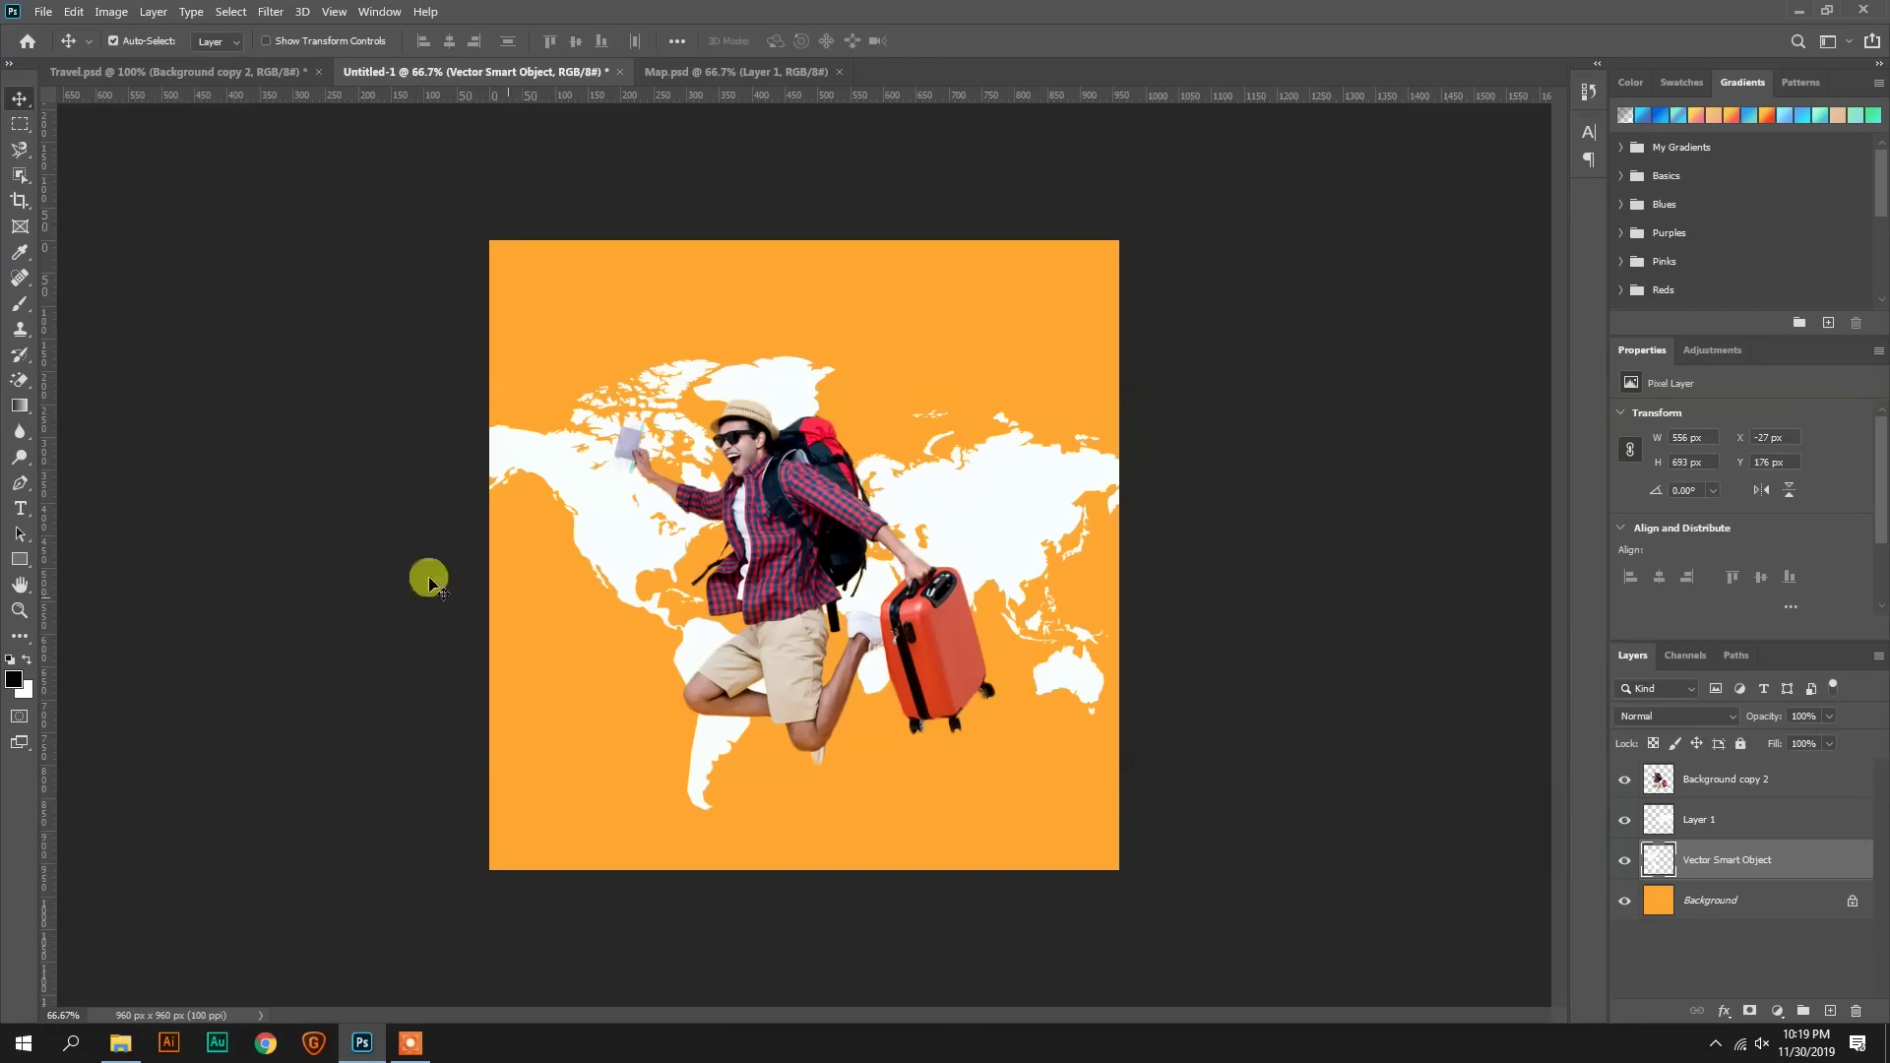
pyautogui.click(269, 13)
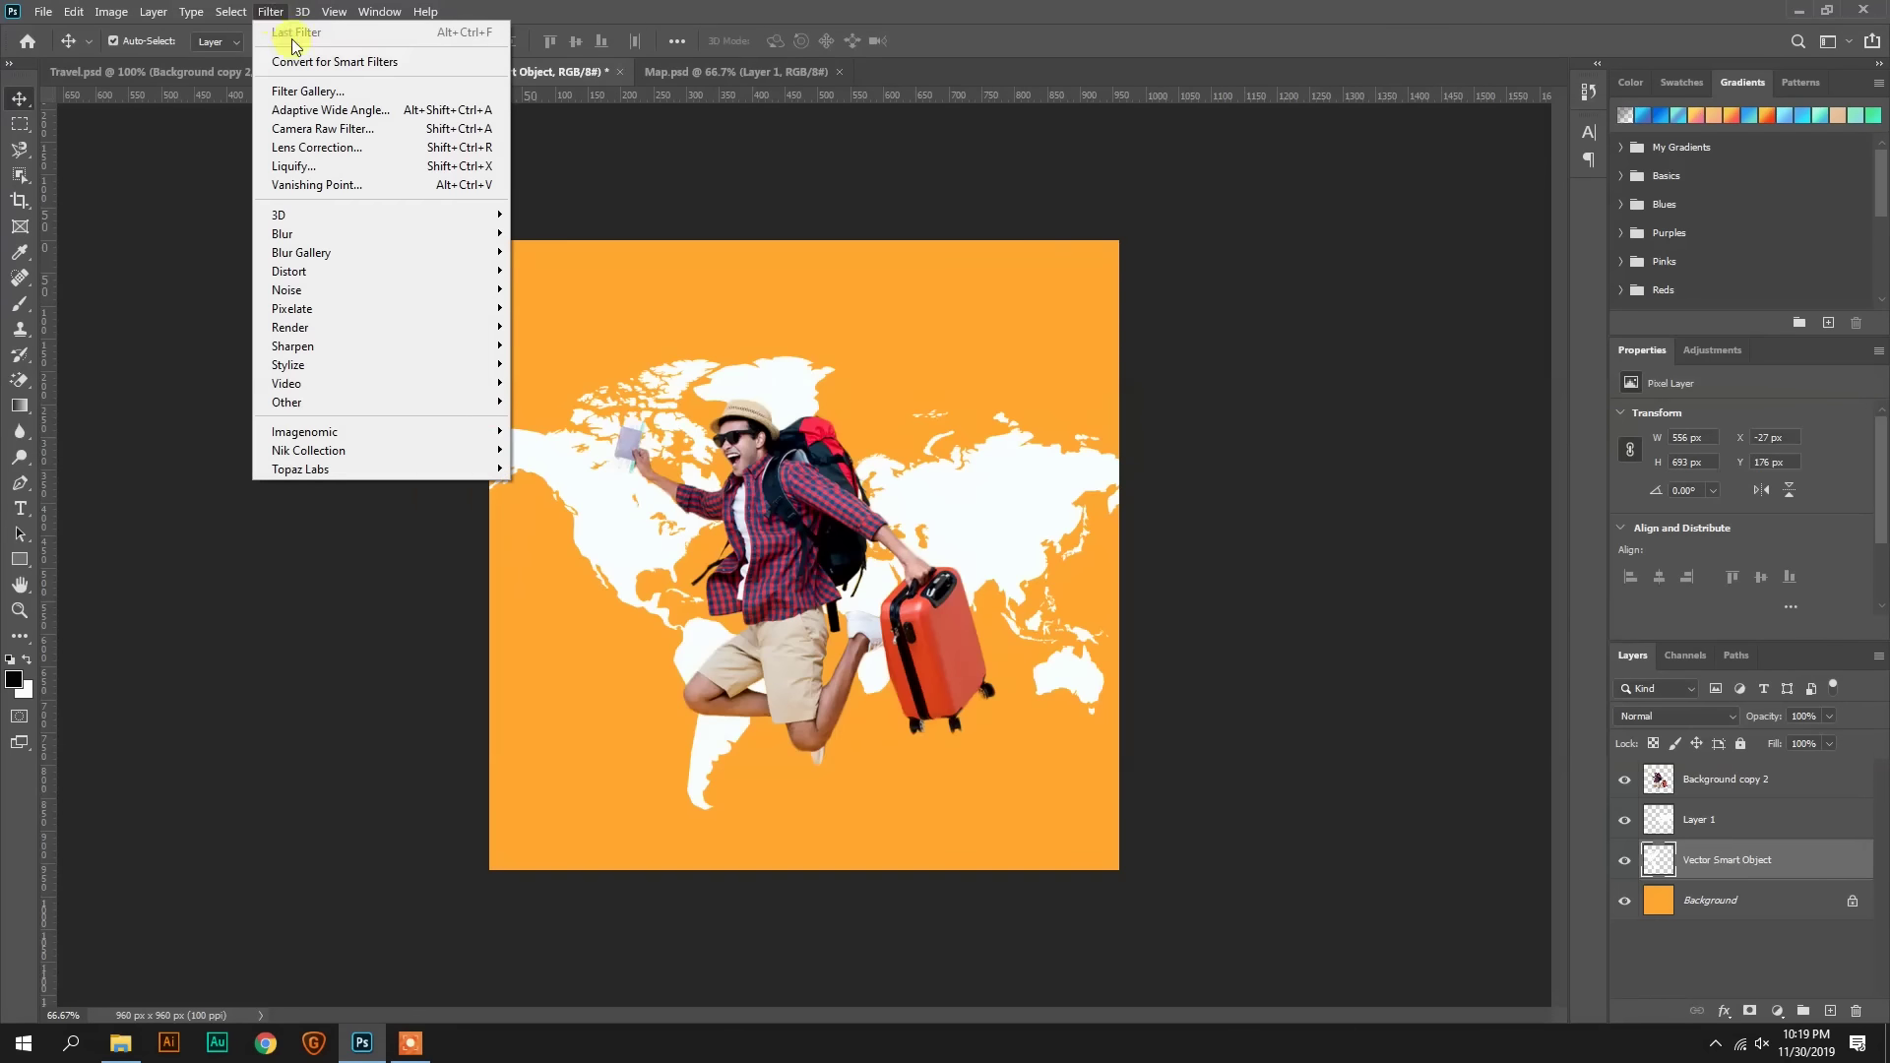
pyautogui.click(316, 92)
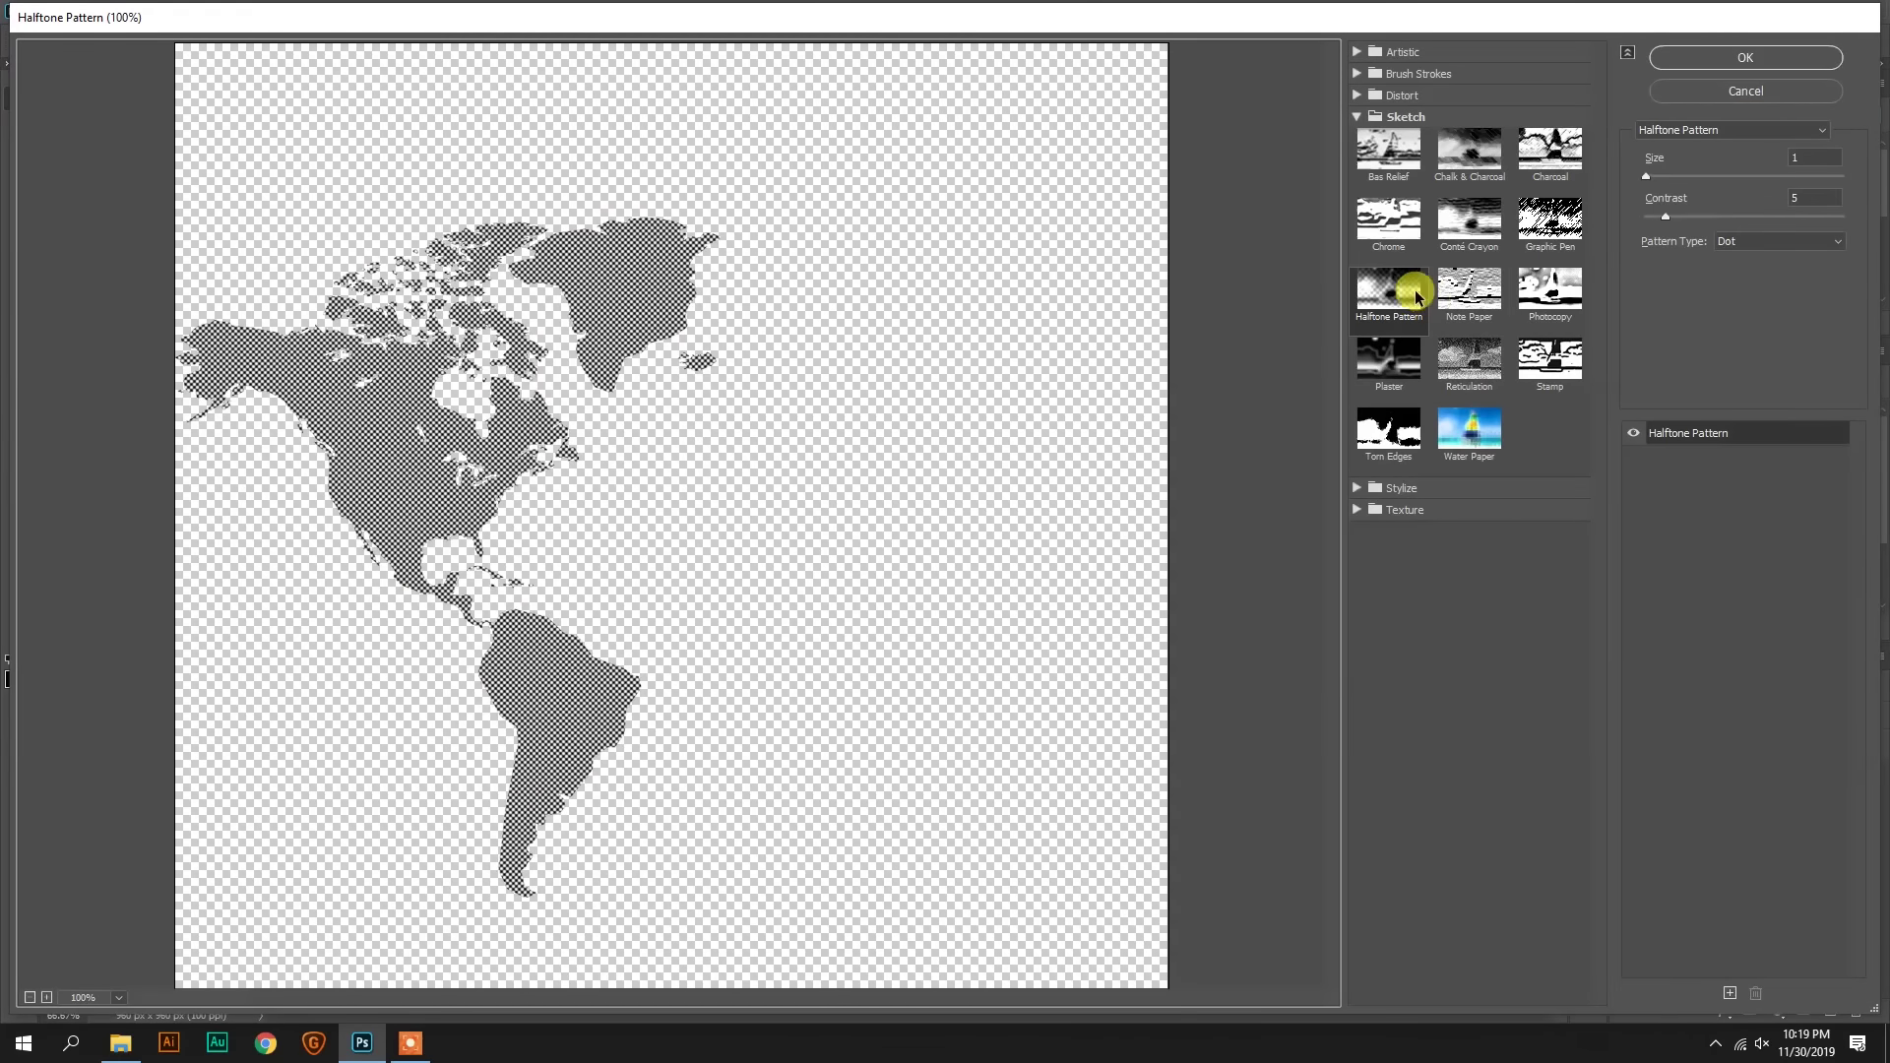
pyautogui.click(1411, 296)
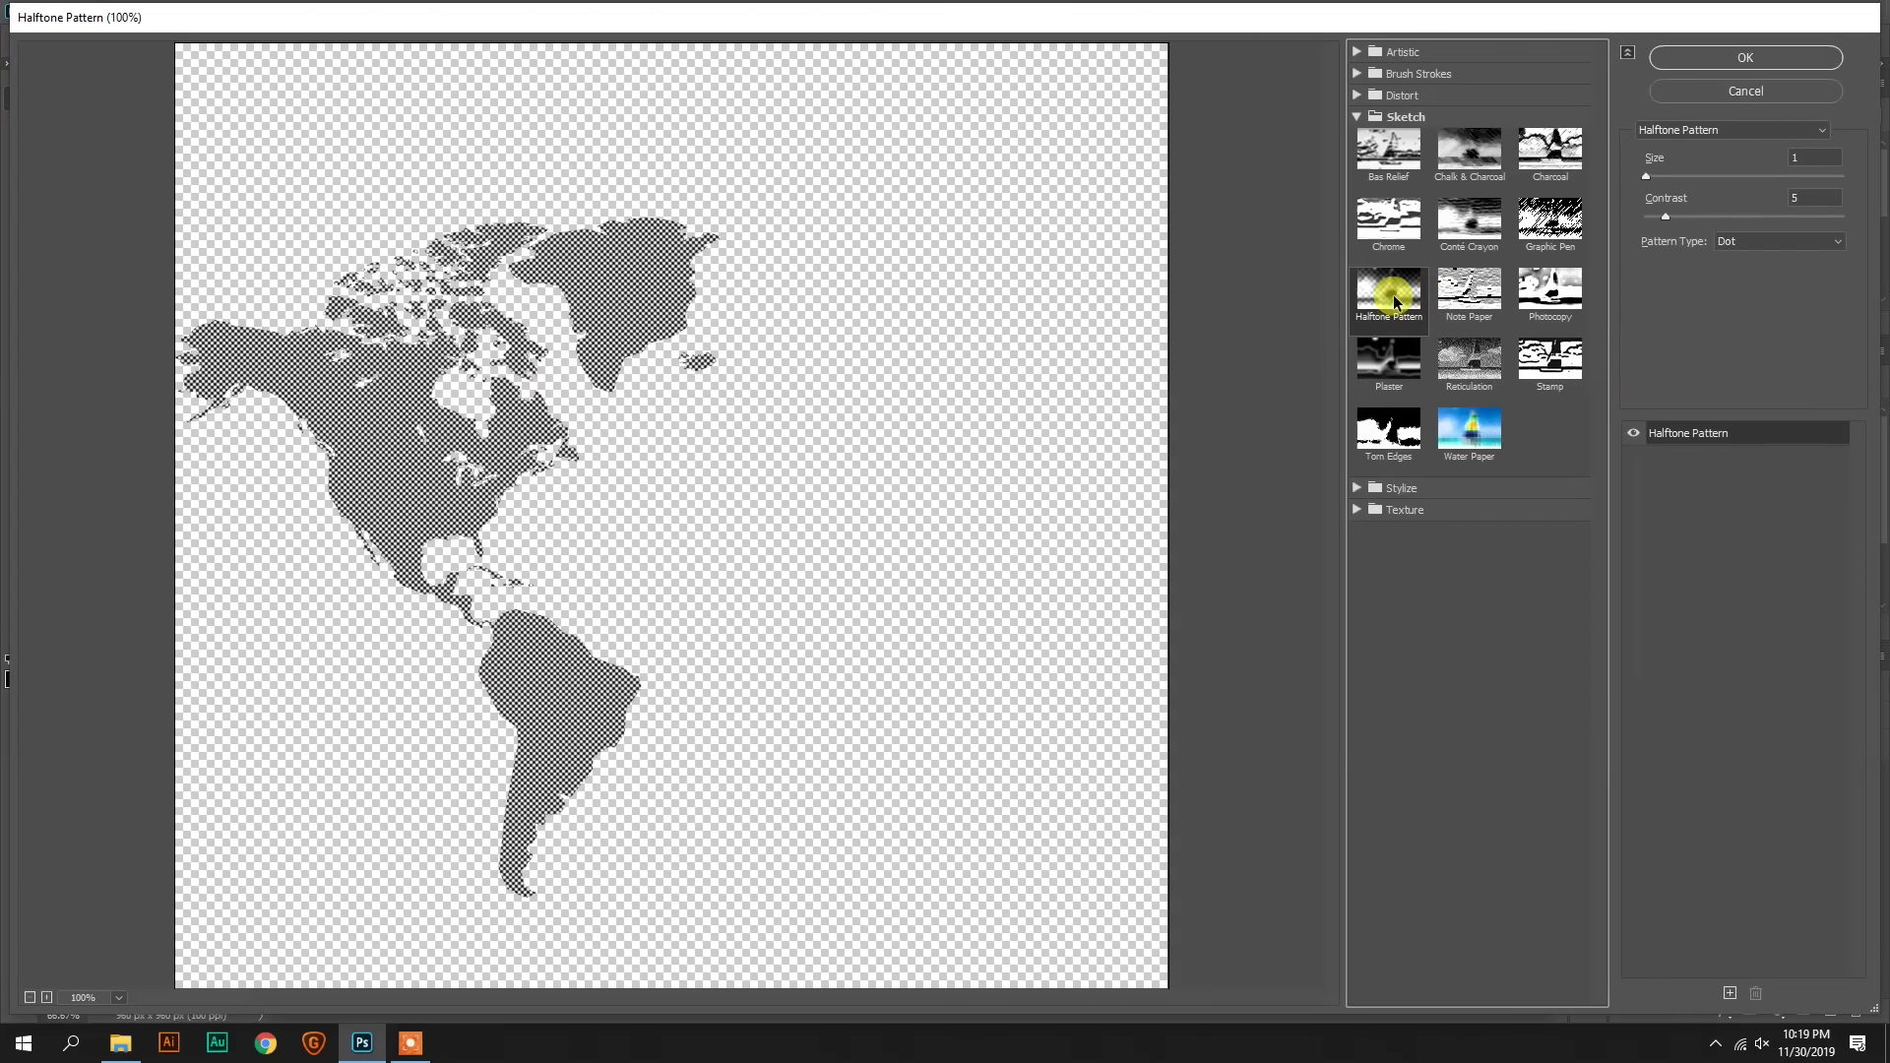
pyautogui.click(1374, 296)
pyautogui.click(1735, 54)
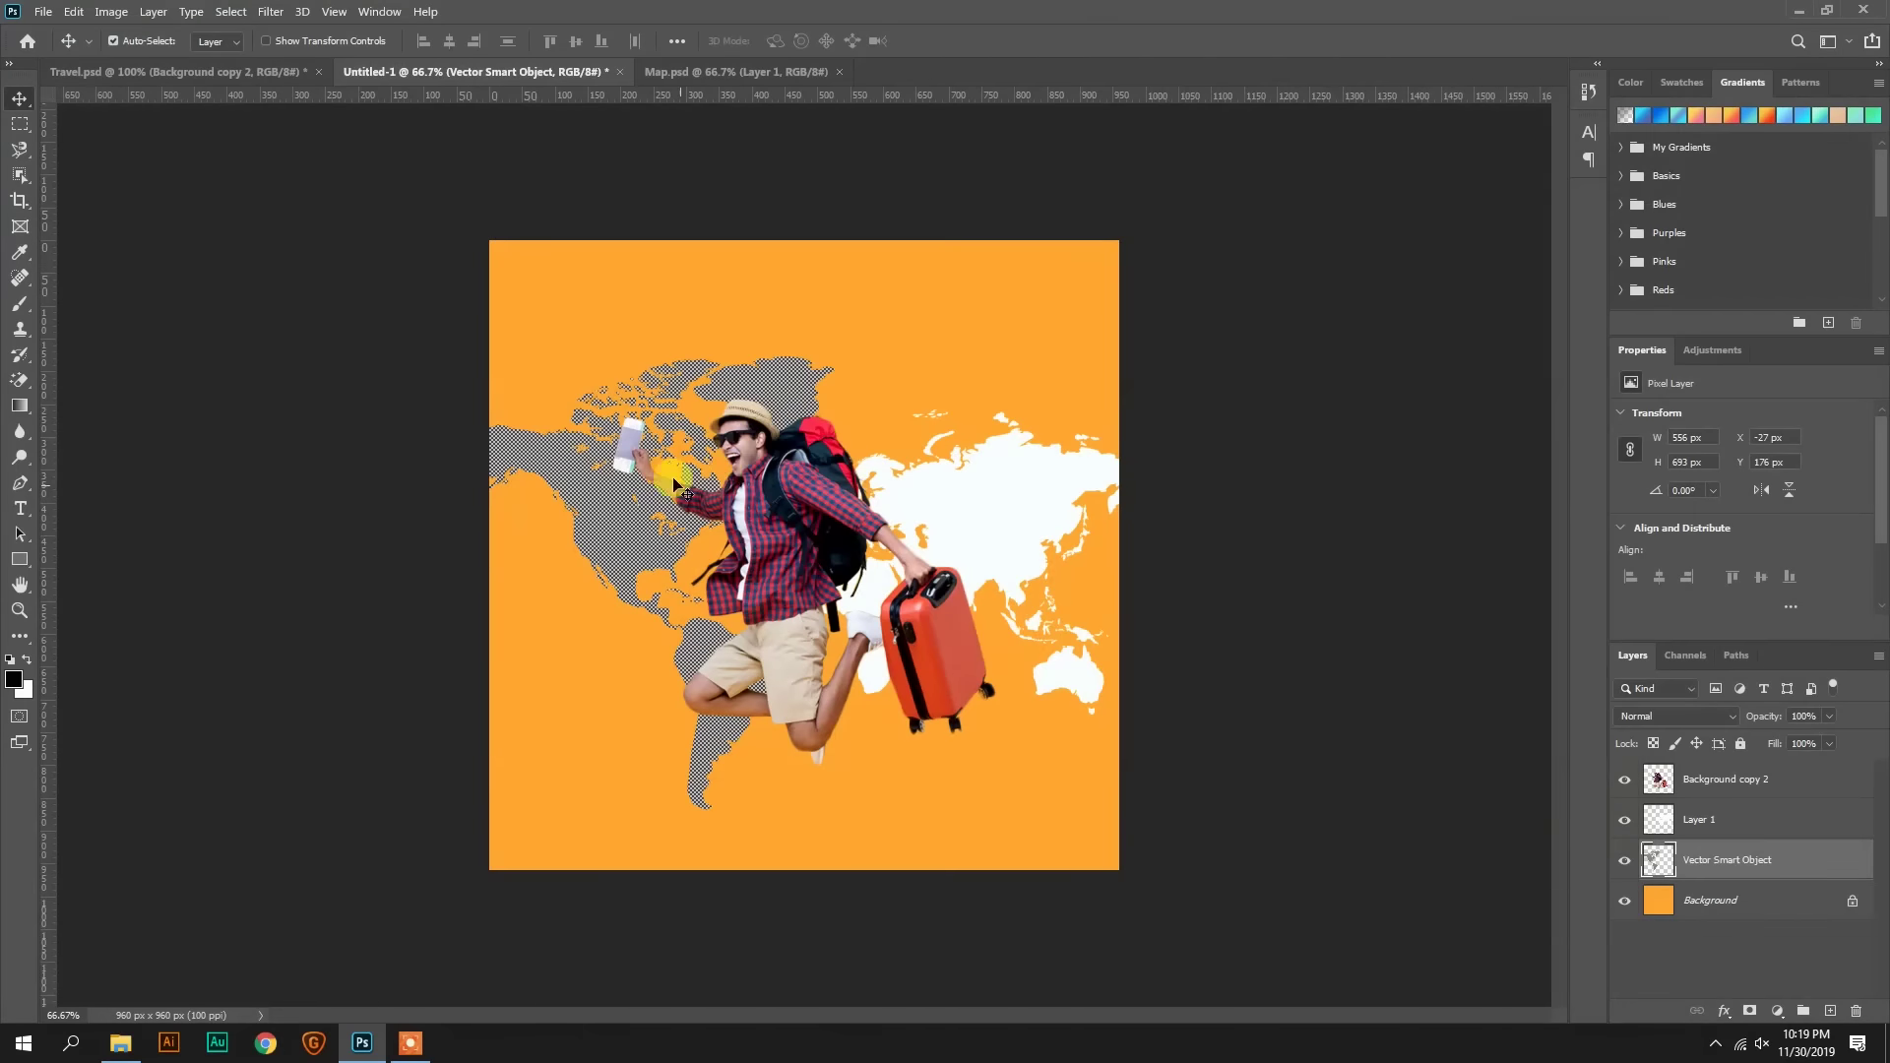
# Step: Reapply the Halftone Pattern filter to the Layer 1 map piece
pyautogui.click(1744, 833)
pyautogui.click(285, 20)
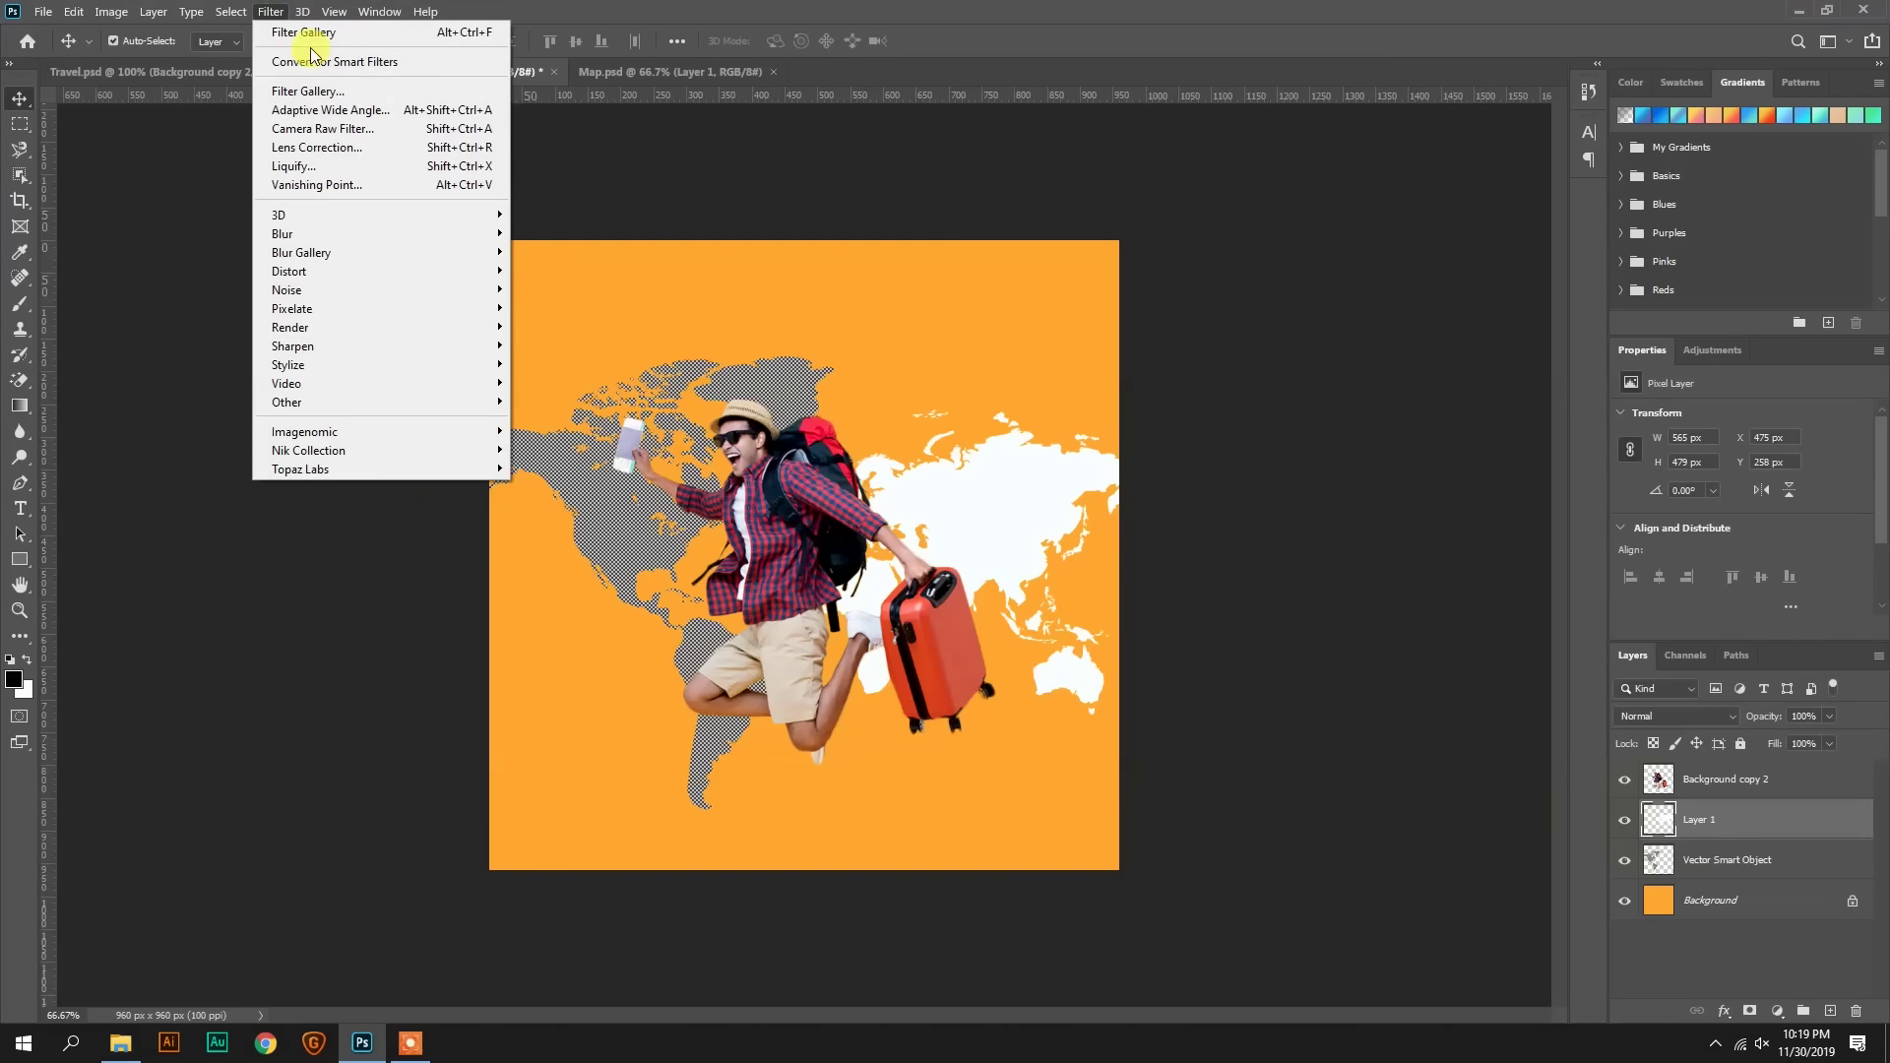
pyautogui.click(305, 34)
pyautogui.click(1833, 819)
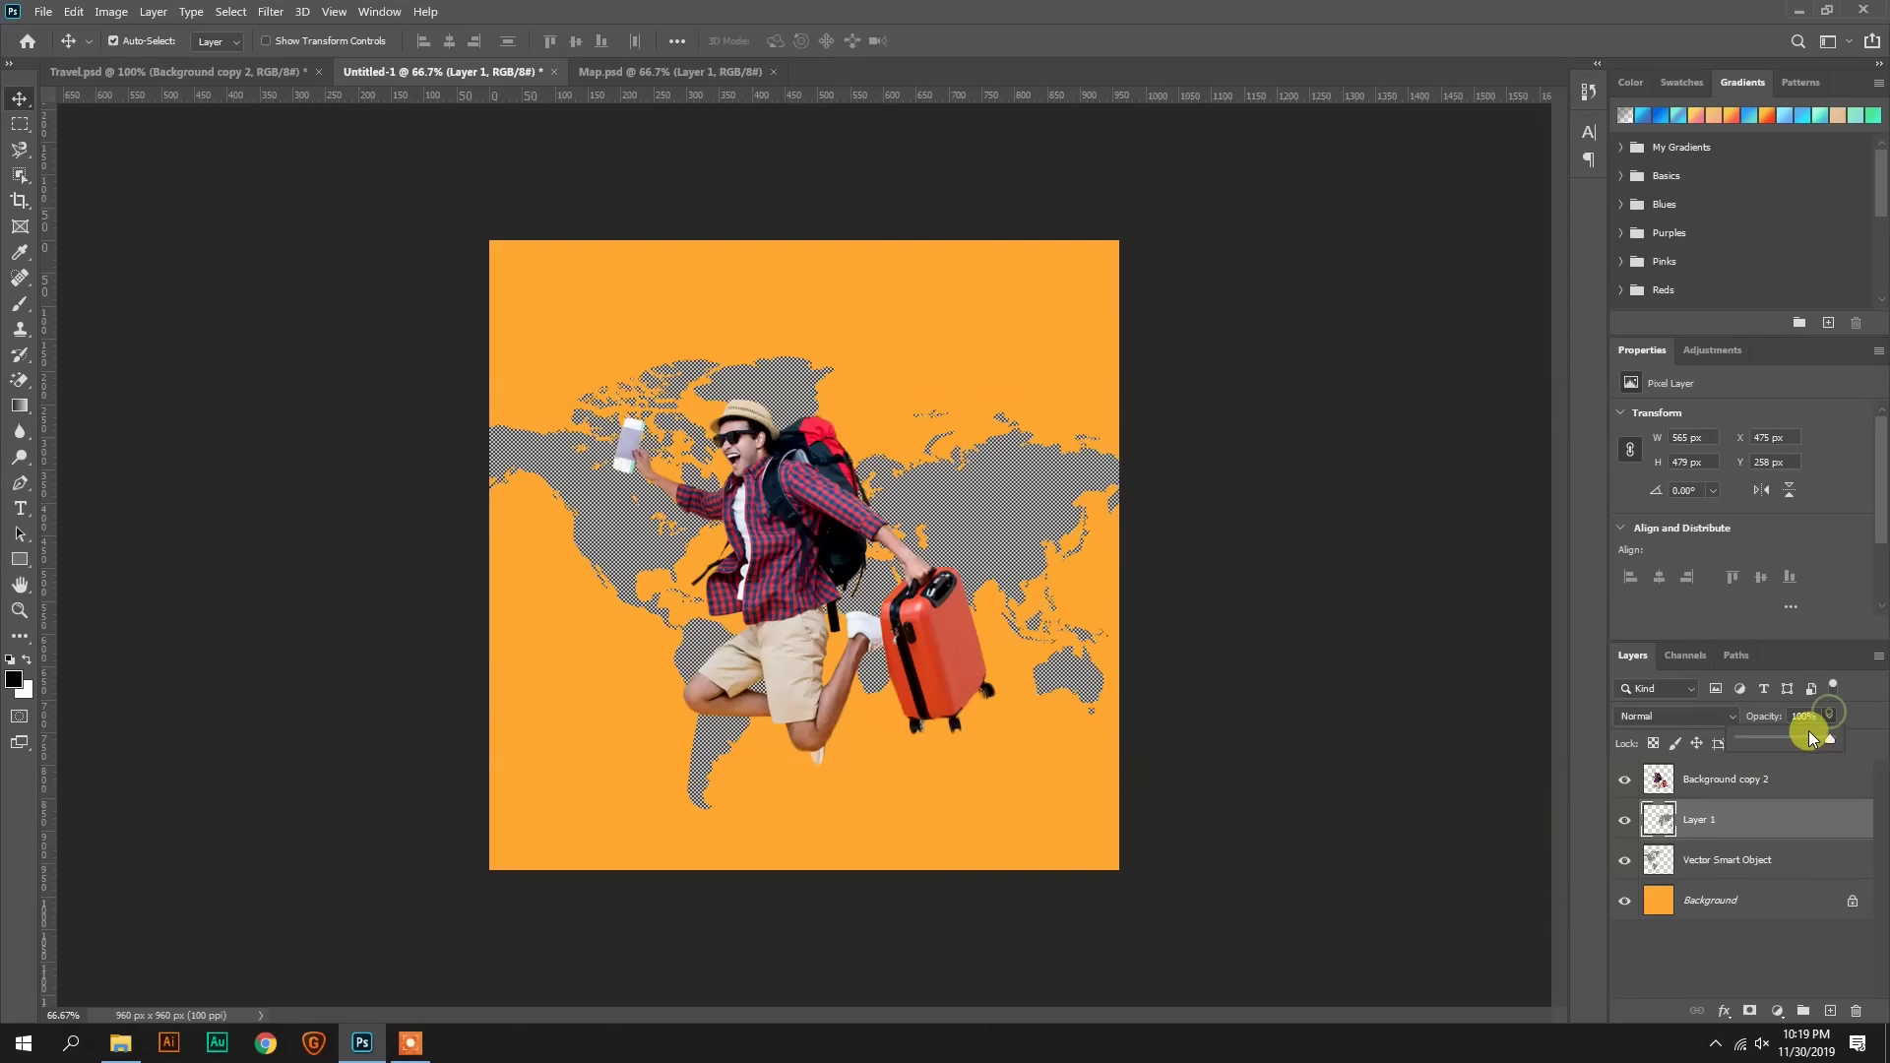
# Step: Lower the opacity of Layer 1 and the Vector Smart Object map to 40%
pyautogui.moveTo(1784, 741); pyautogui.dragTo(1777, 740)
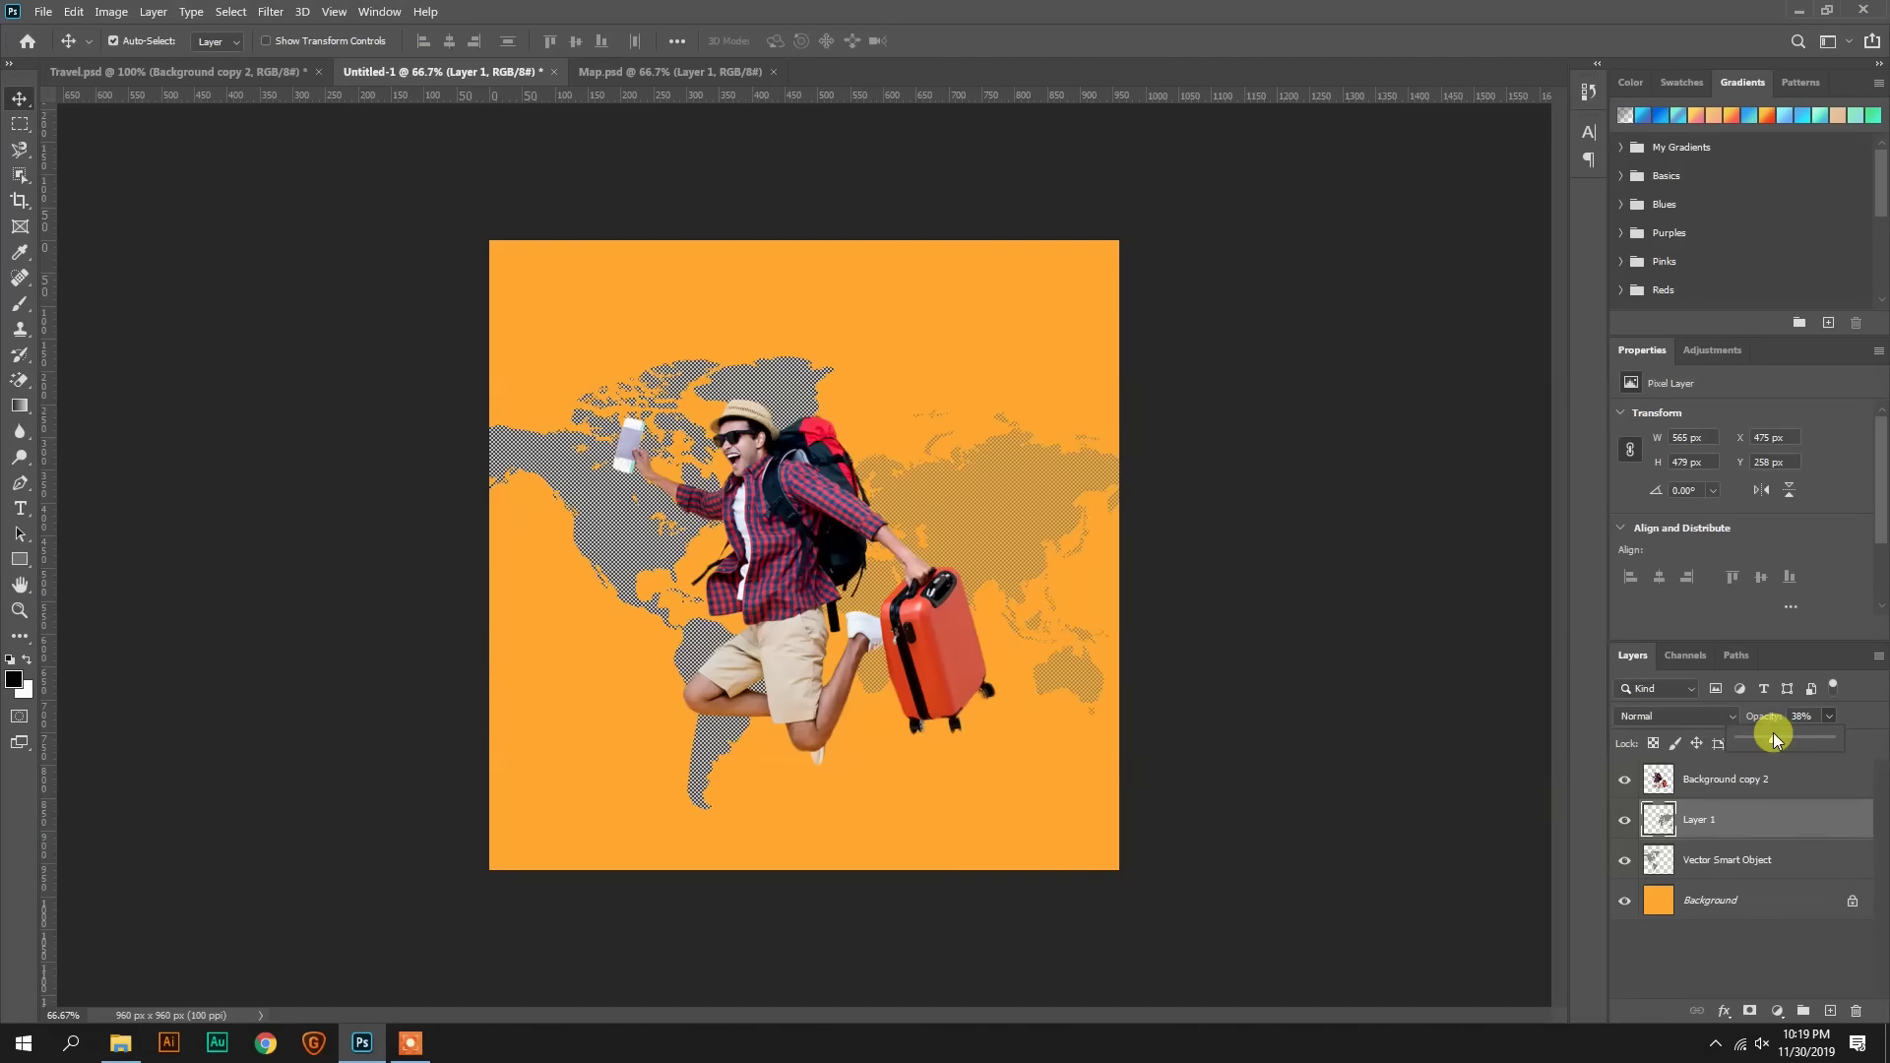
pyautogui.click(1814, 715)
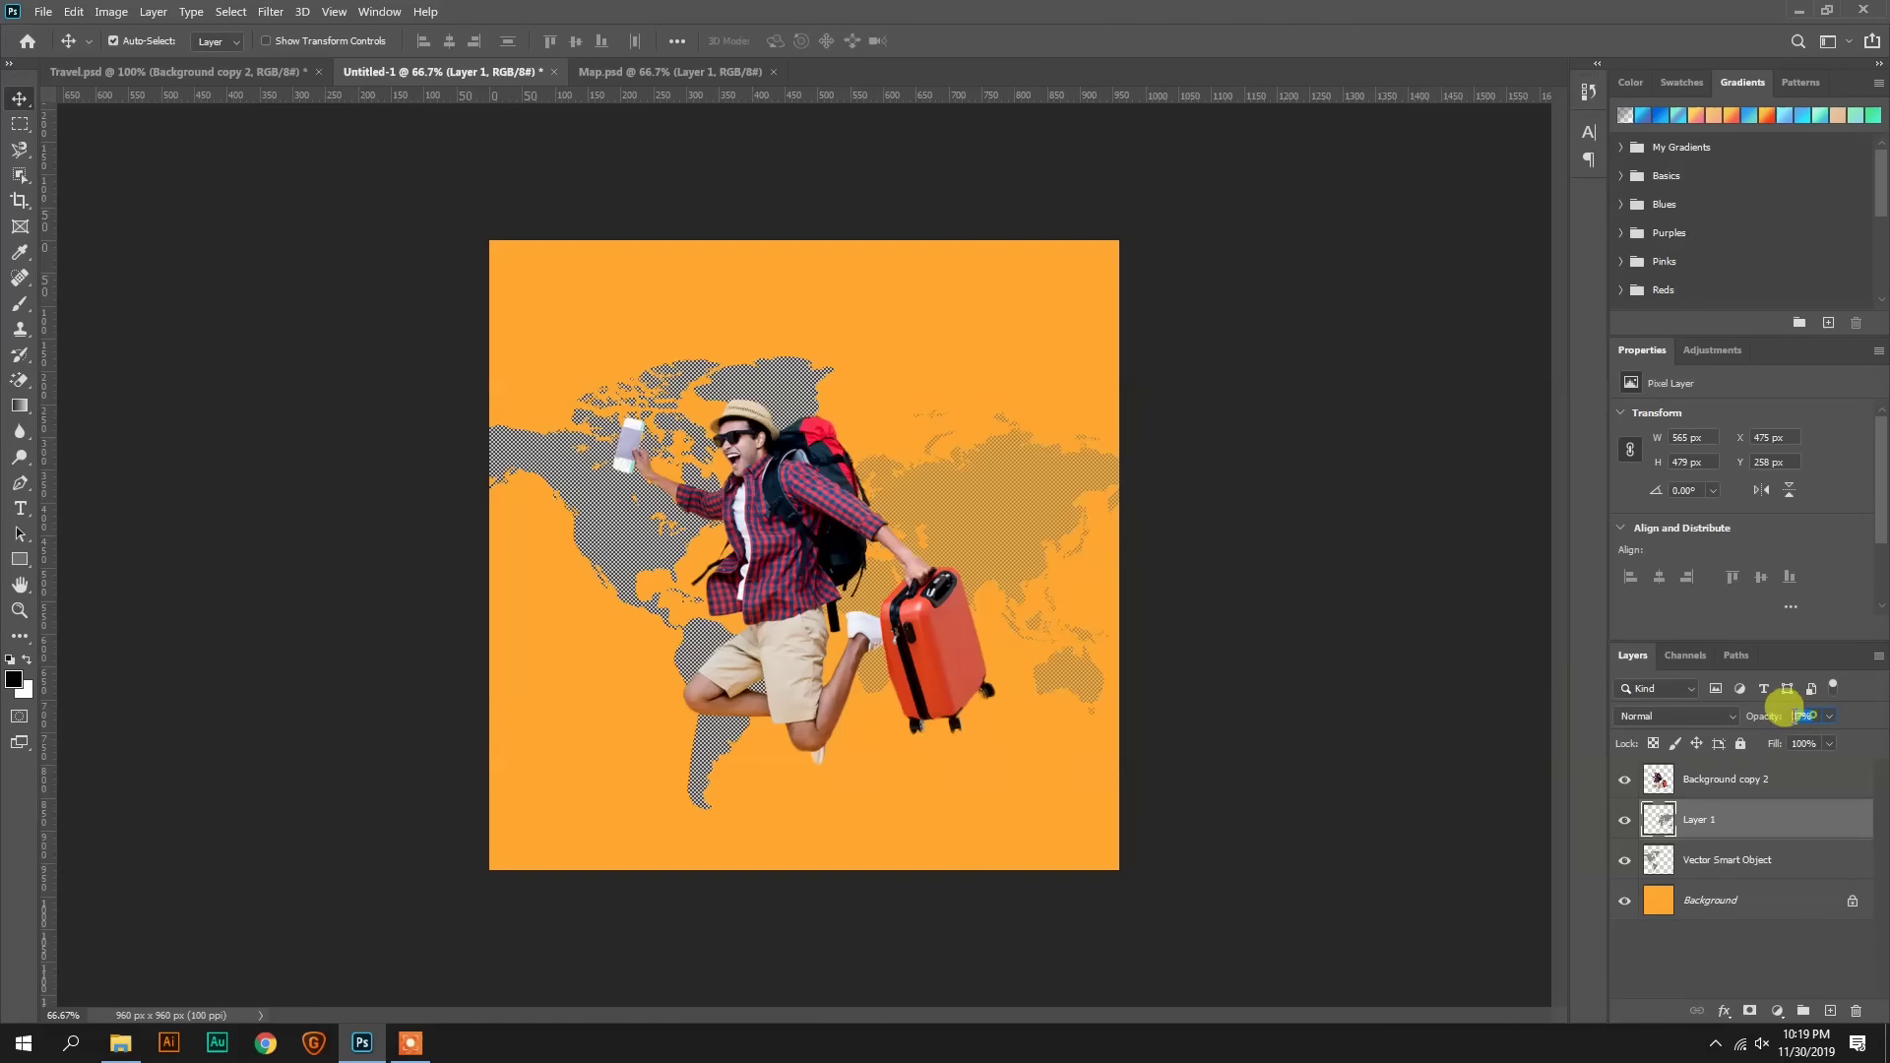
pyautogui.moveTo(1782, 707); pyautogui.dragTo(1784, 707)
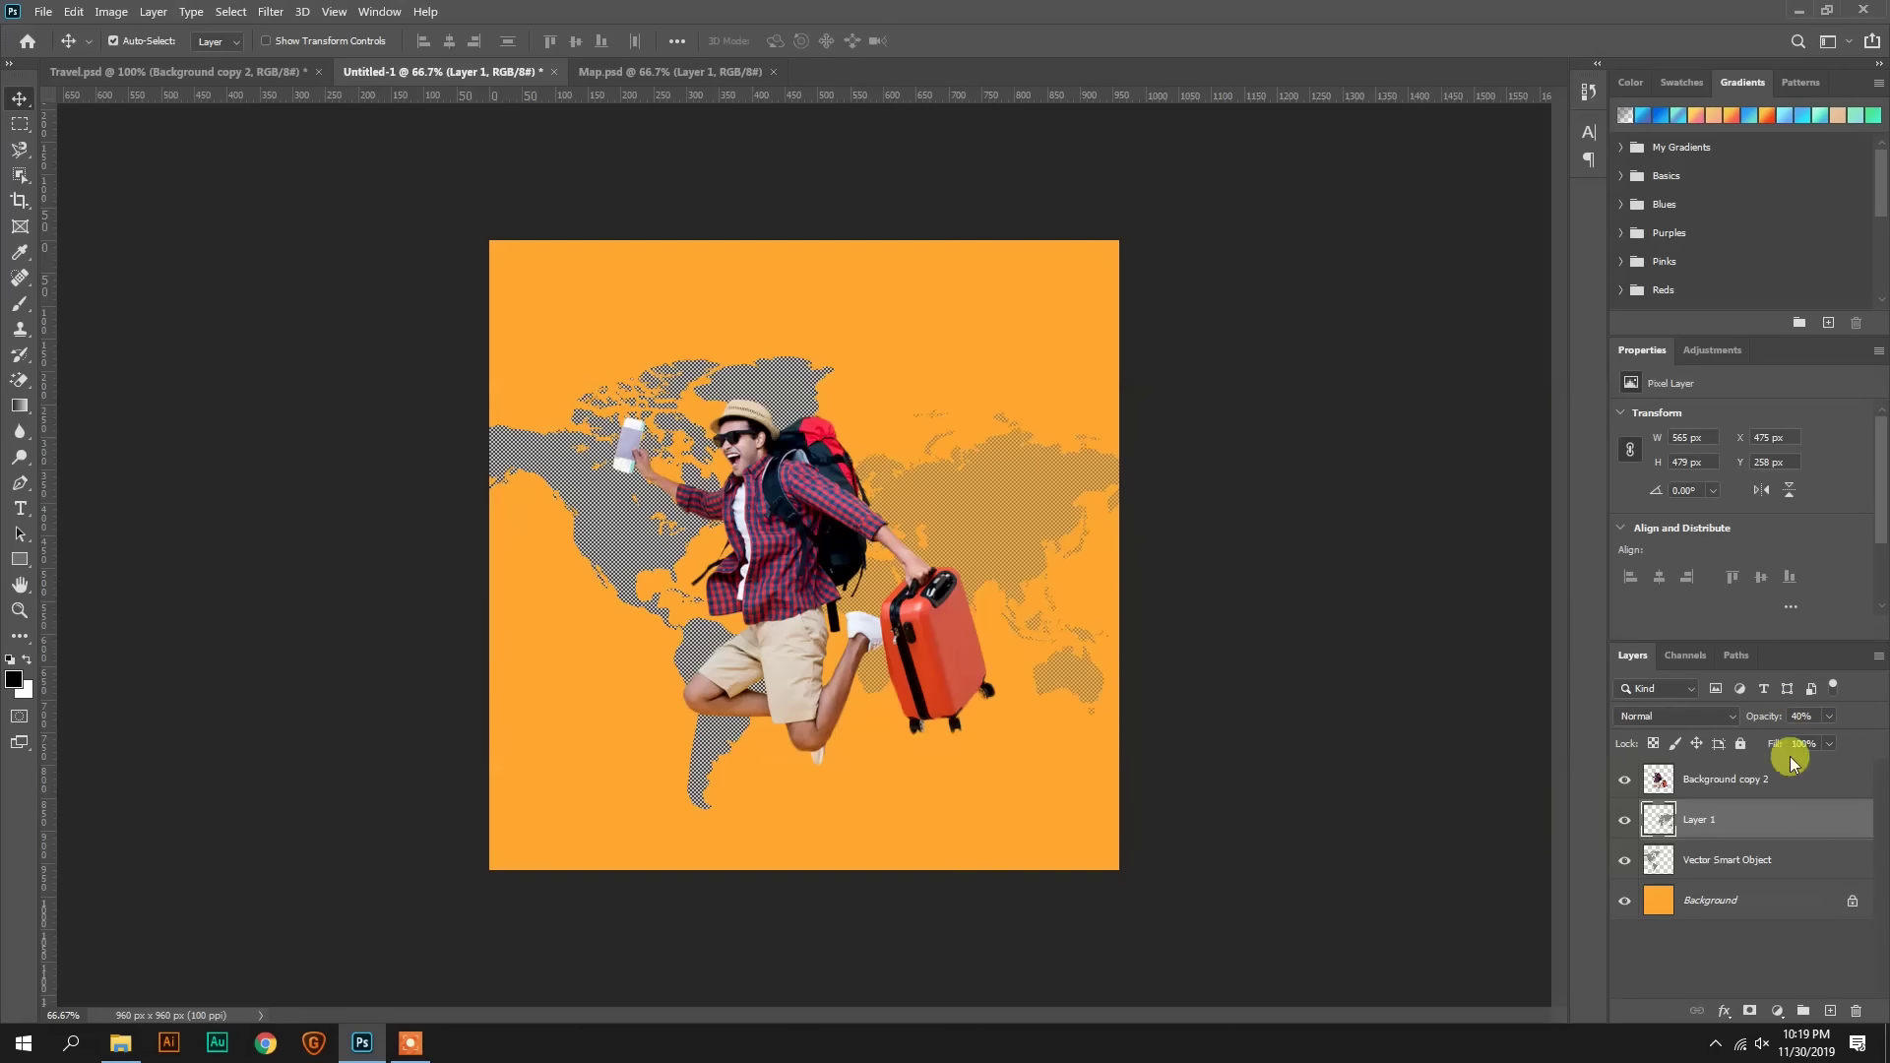
pyautogui.click(1714, 857)
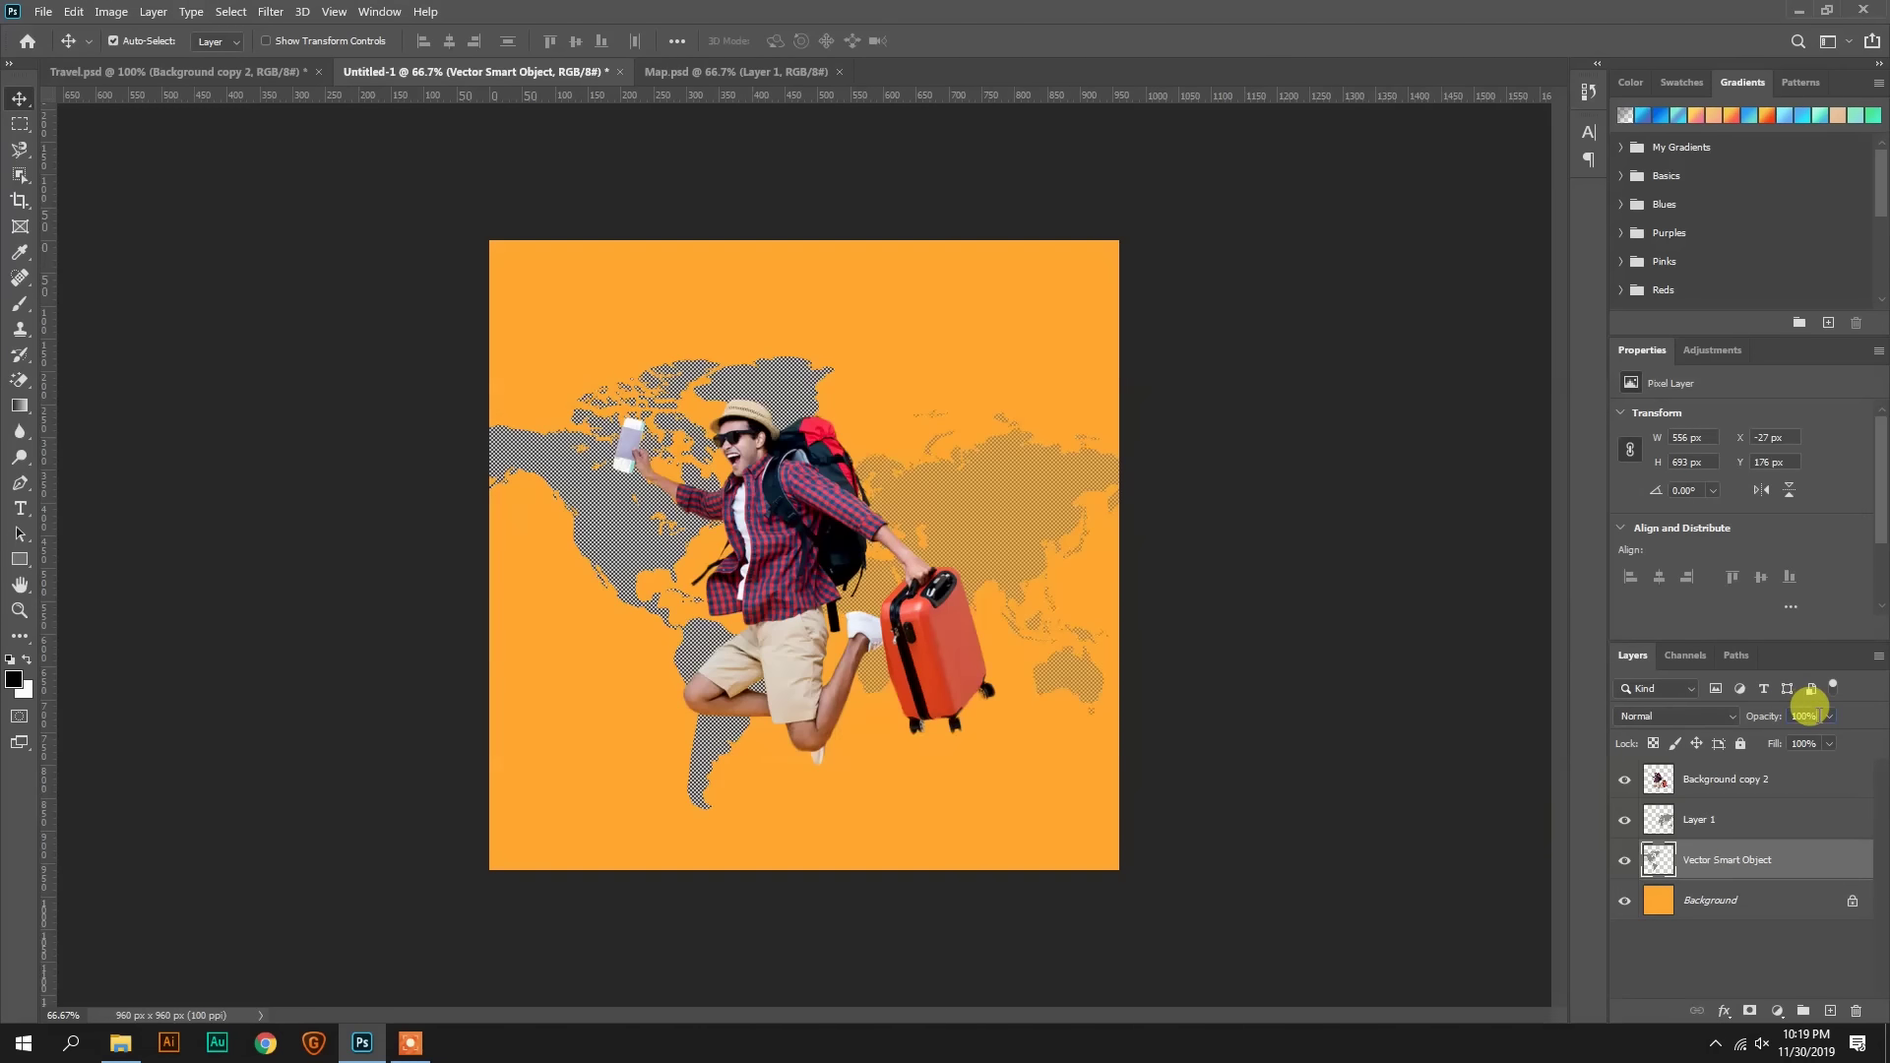
pyautogui.write('40')
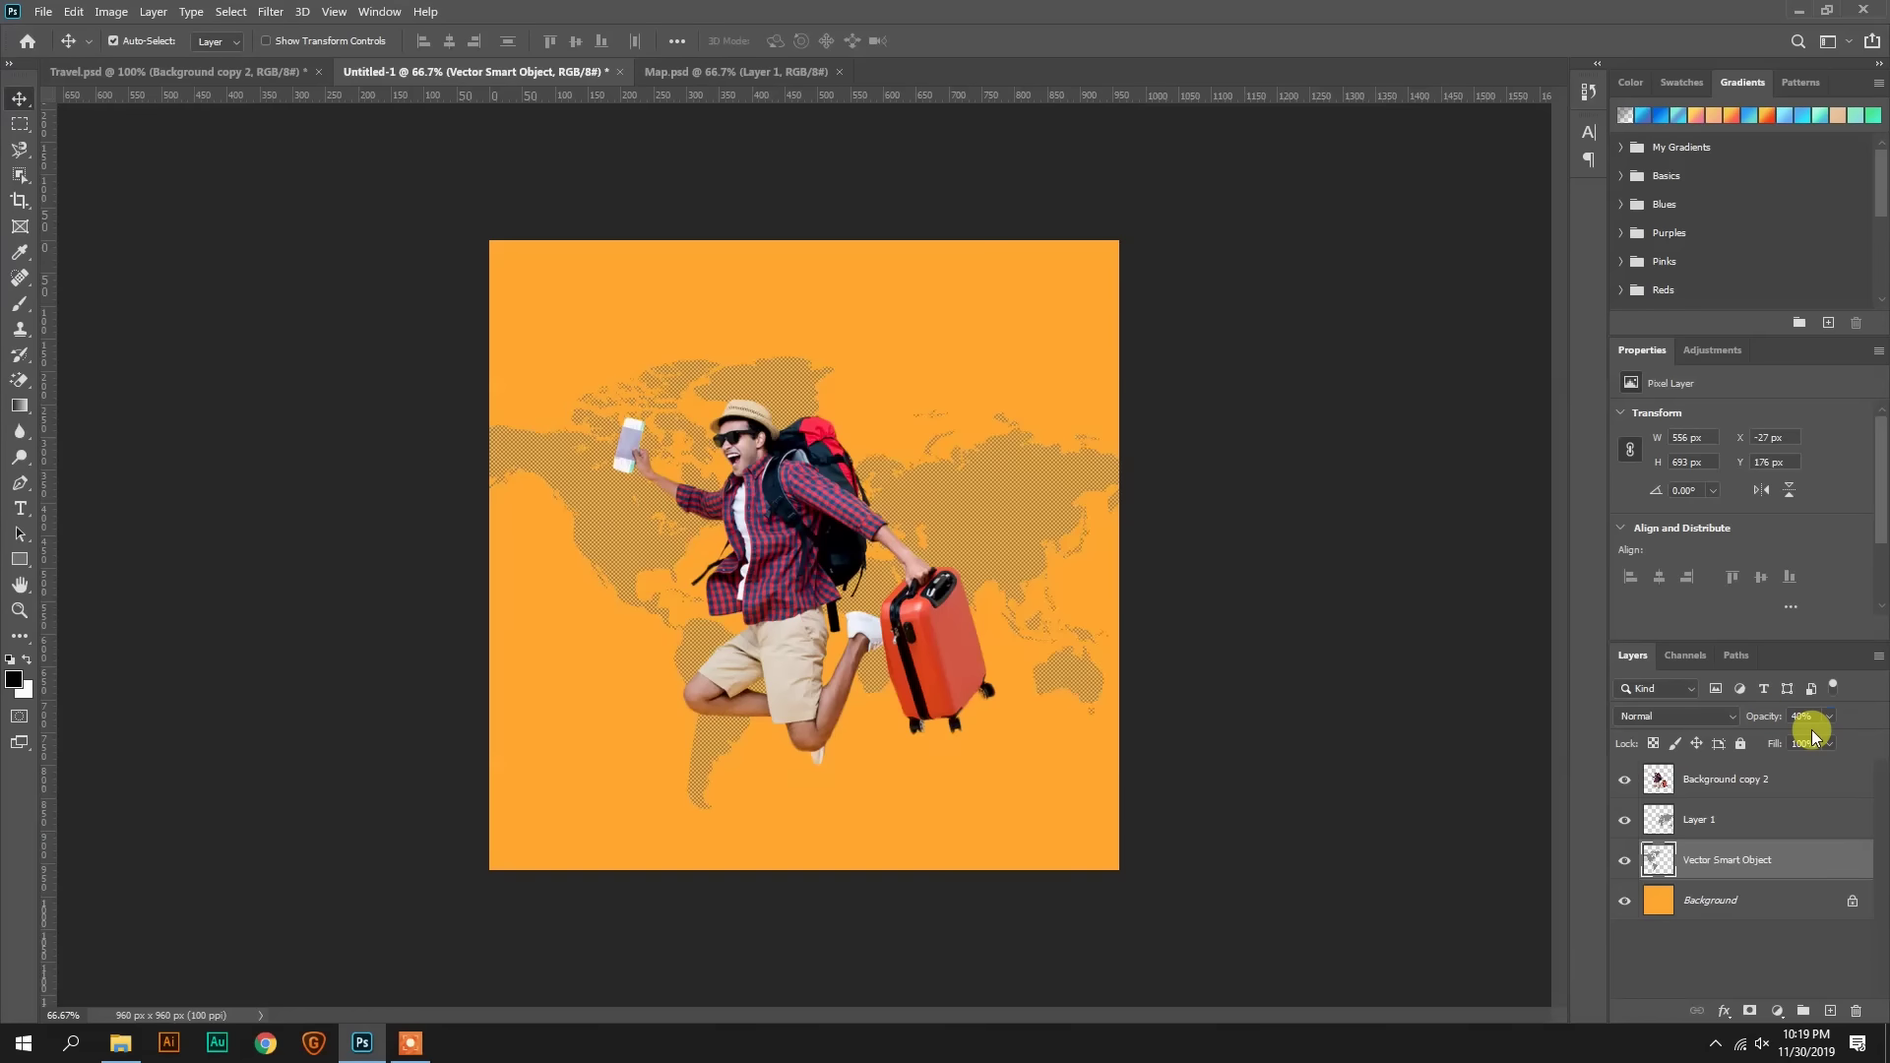
# Step: Nudge the Americas map slightly left and reselect the Layer 1 map half
pyautogui.rightClick(662, 536)
pyautogui.moveTo(627, 522); pyautogui.dragTo(612, 522)
pyautogui.rightClick(952, 504)
pyautogui.click(970, 507)
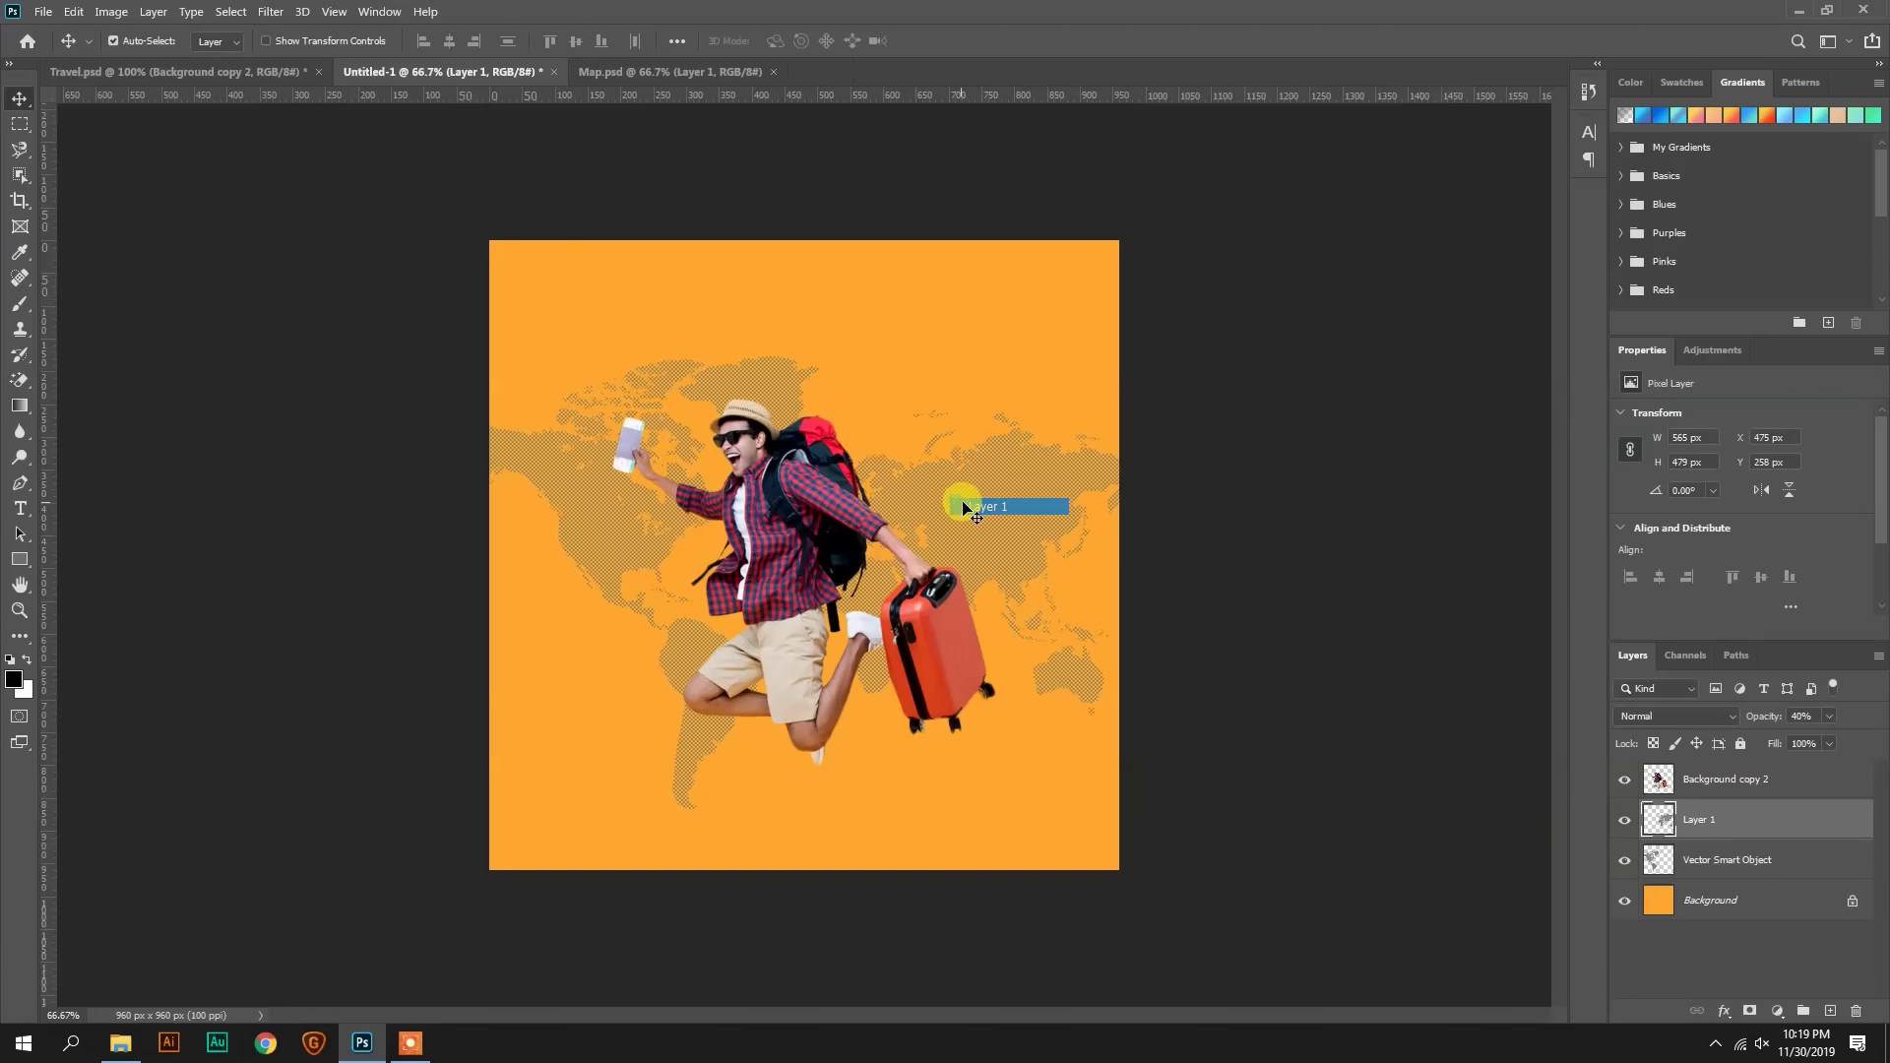
pyautogui.click(30, 610)
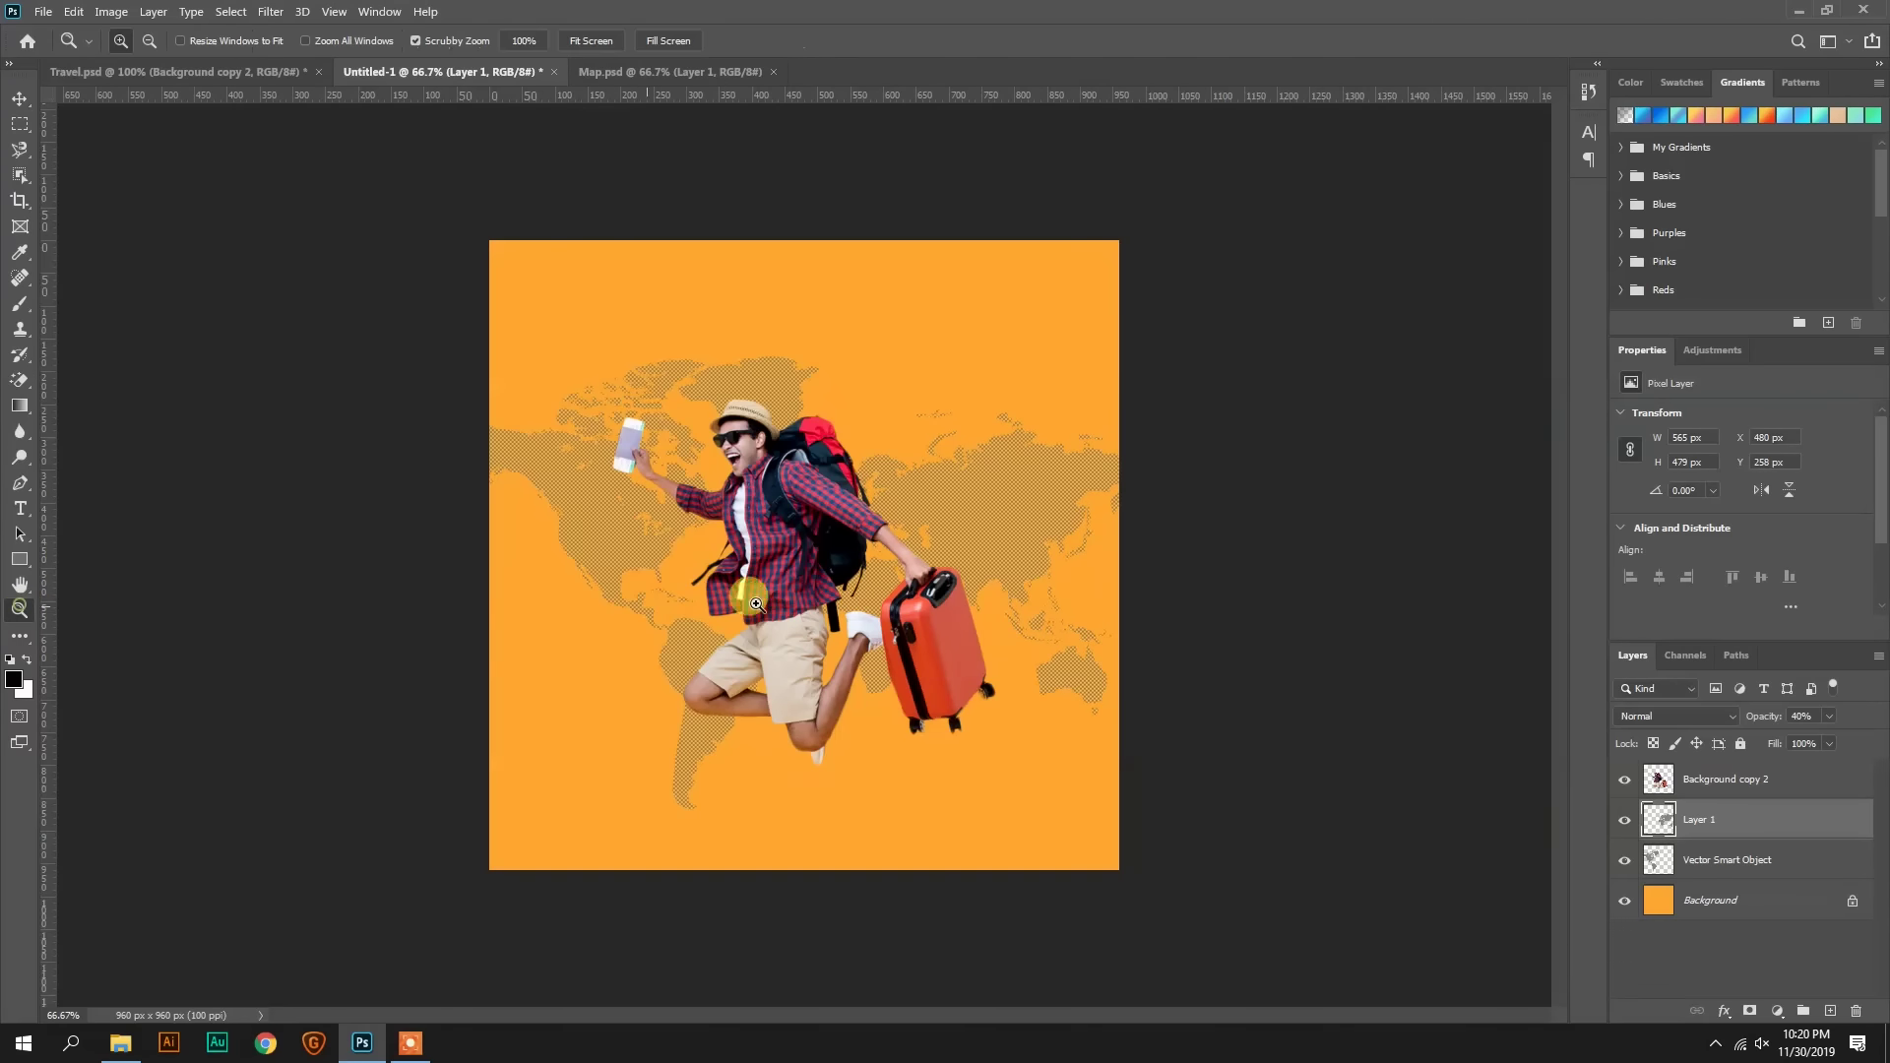
# Step: Set the Pen tool's shape to no fill with a white dashed stroke
pyautogui.moveTo(762, 588); pyautogui.dragTo(810, 564)
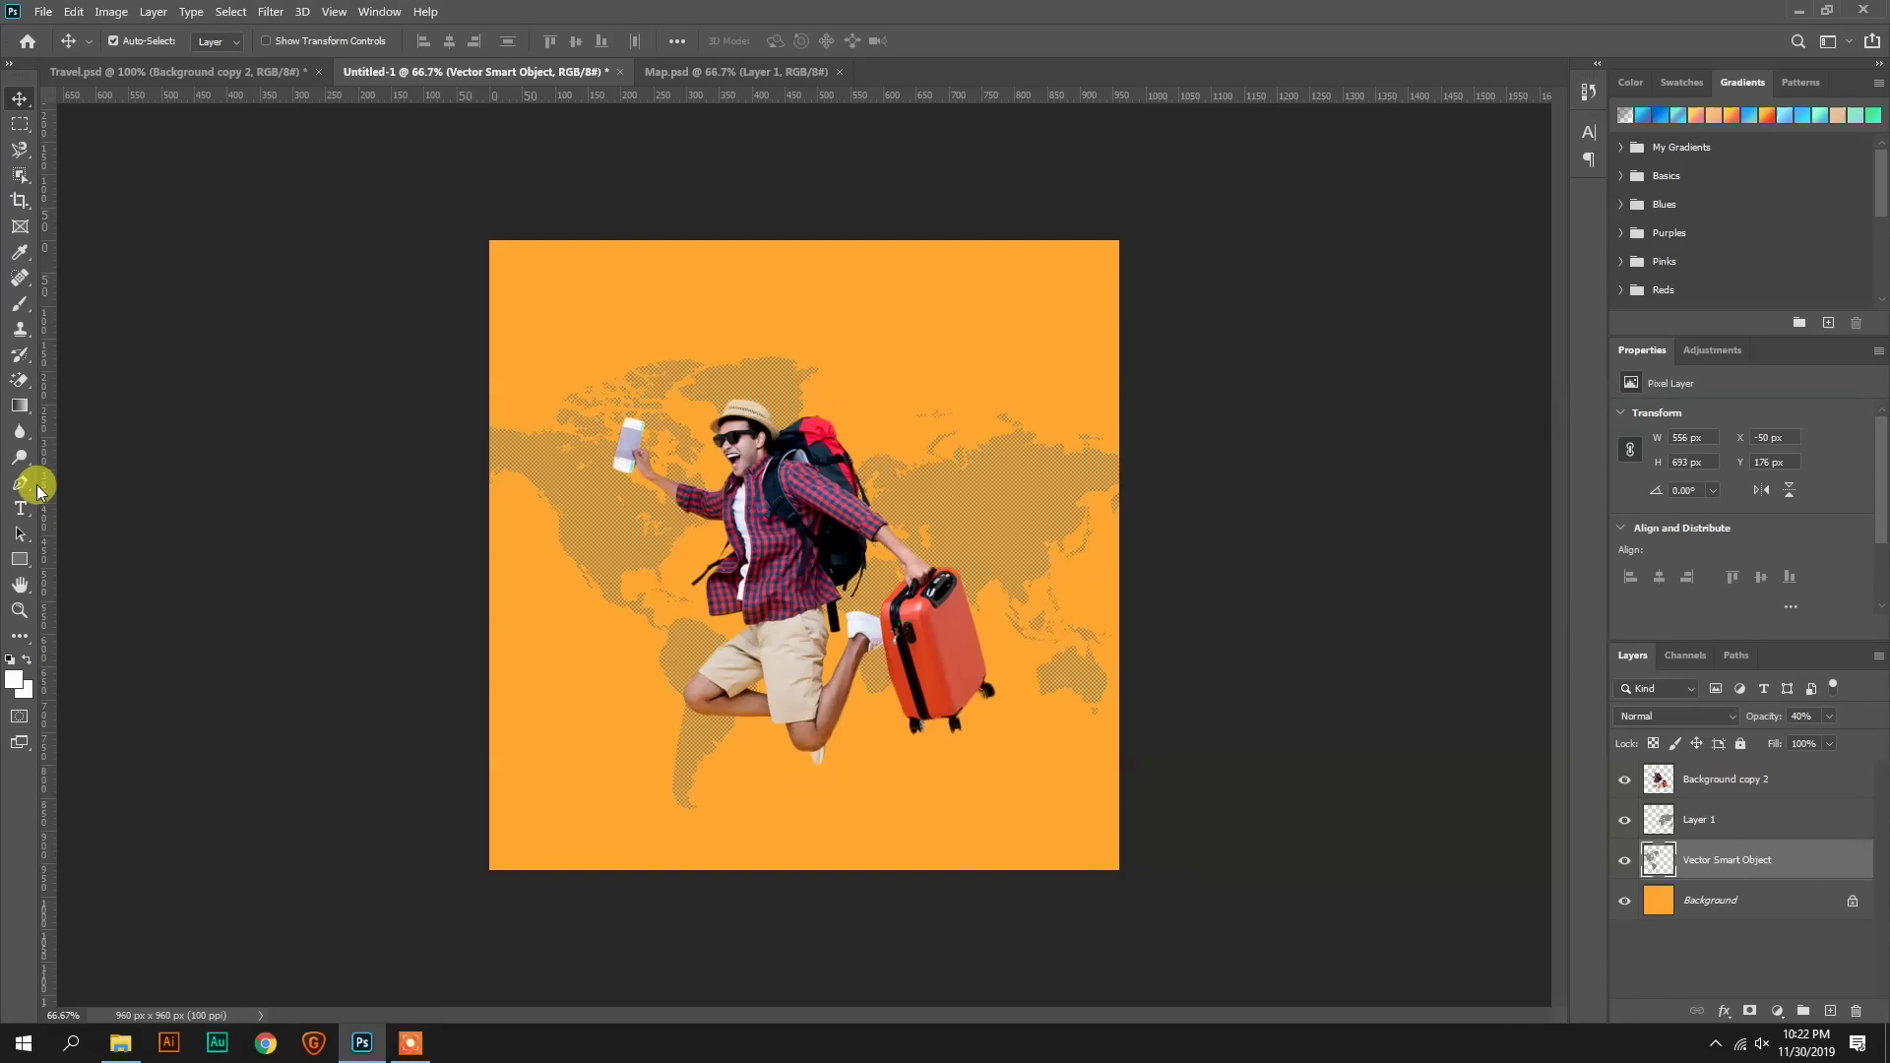
pyautogui.click(24, 488)
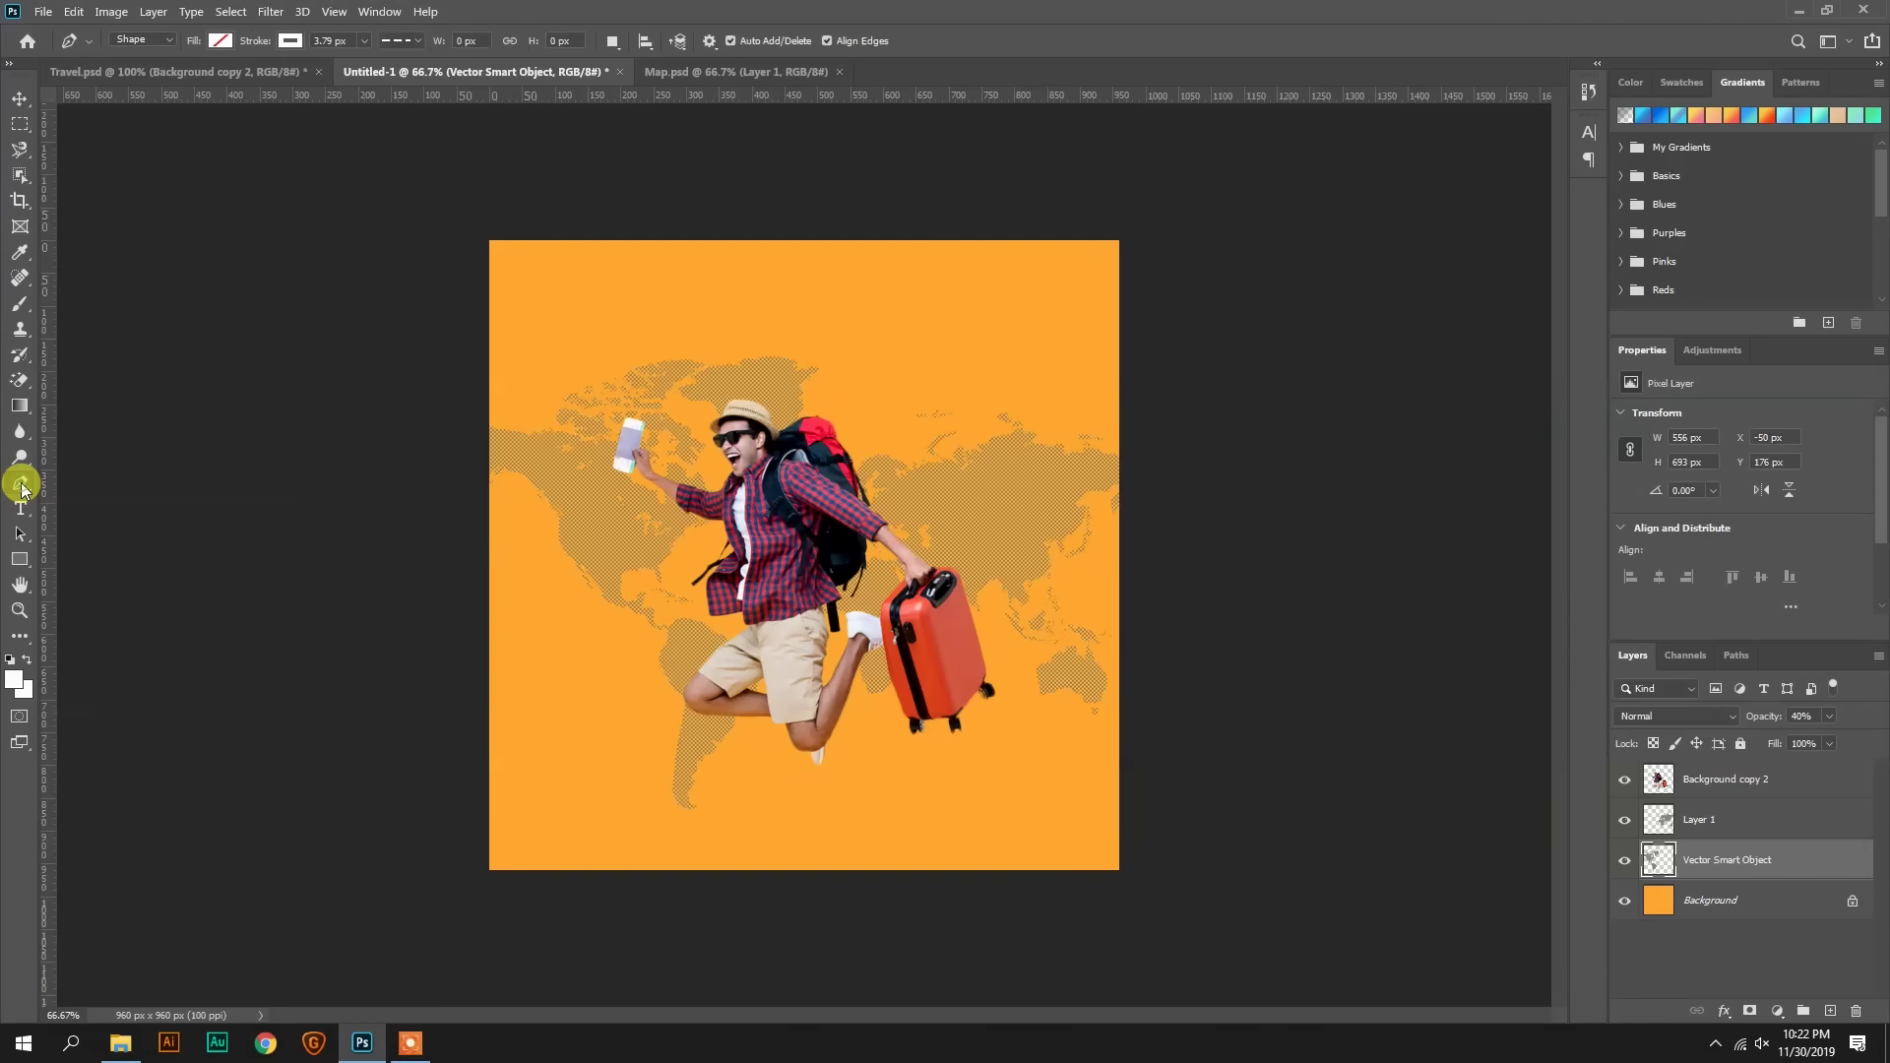
pyautogui.click(220, 41)
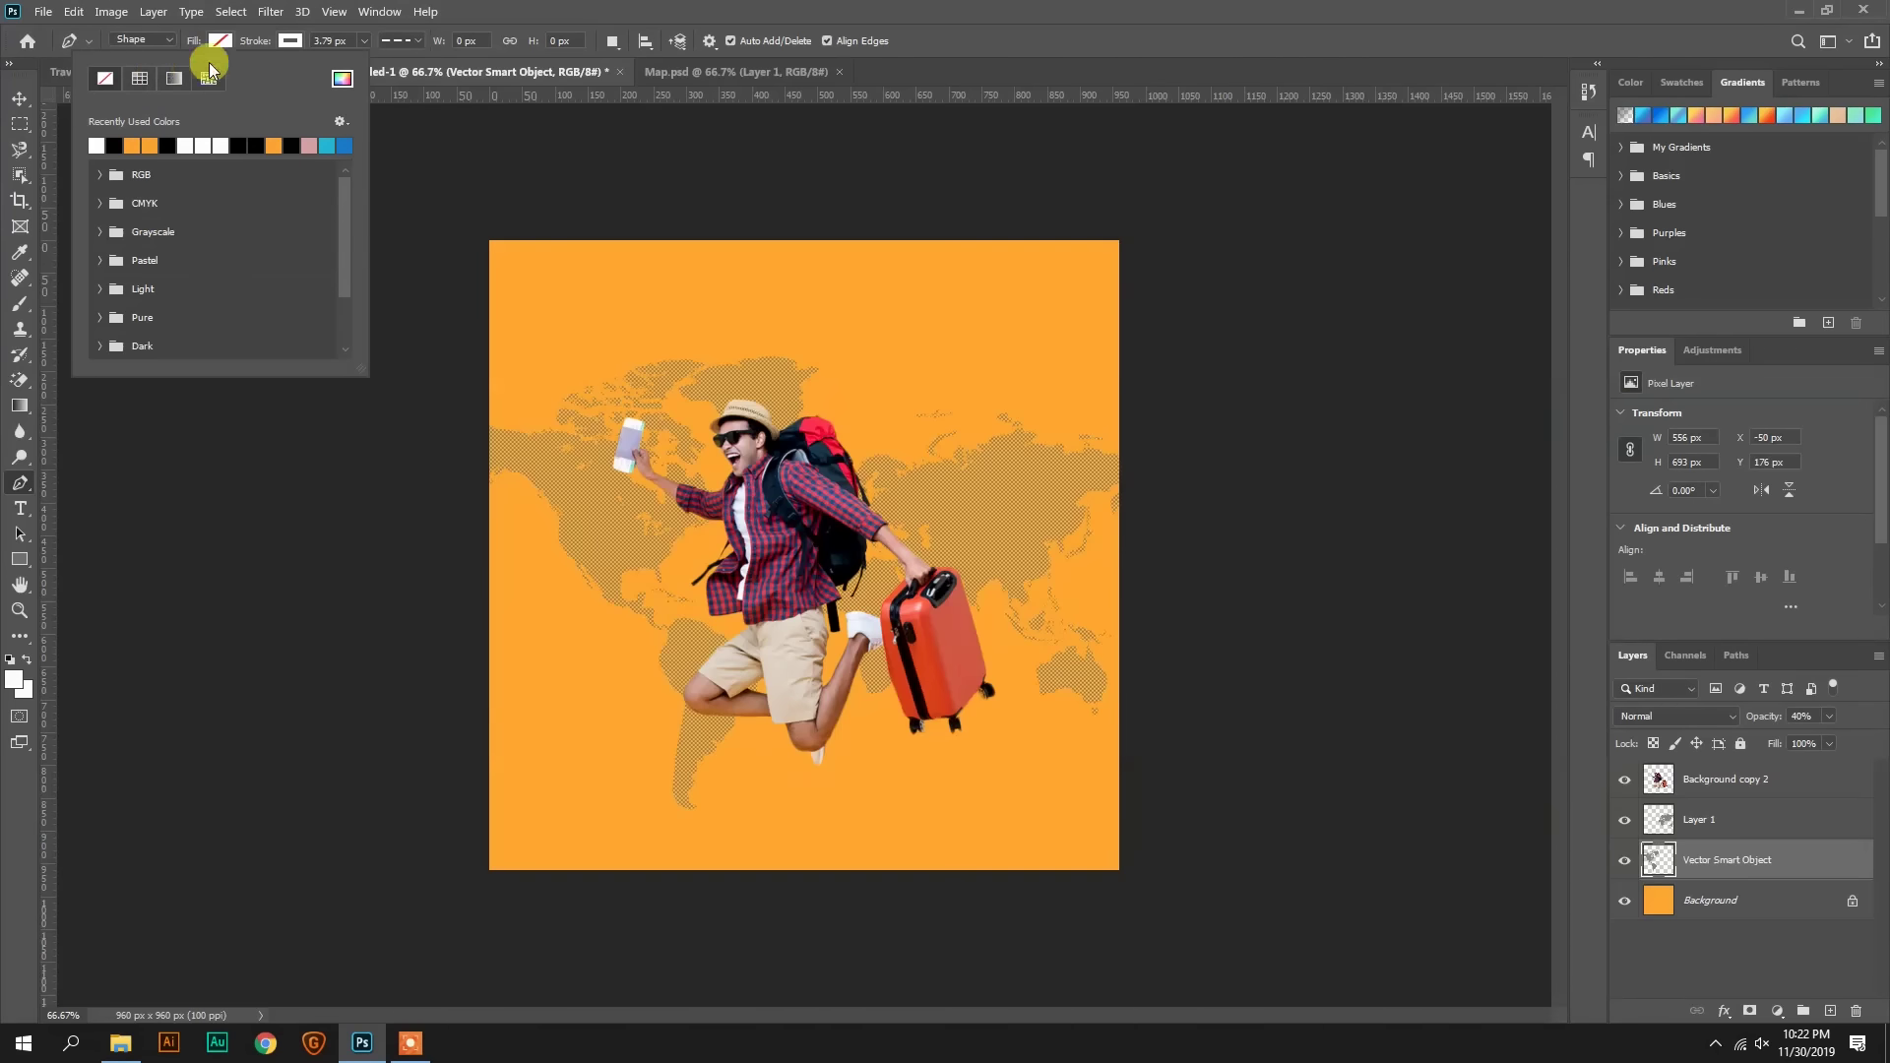
pyautogui.click(289, 42)
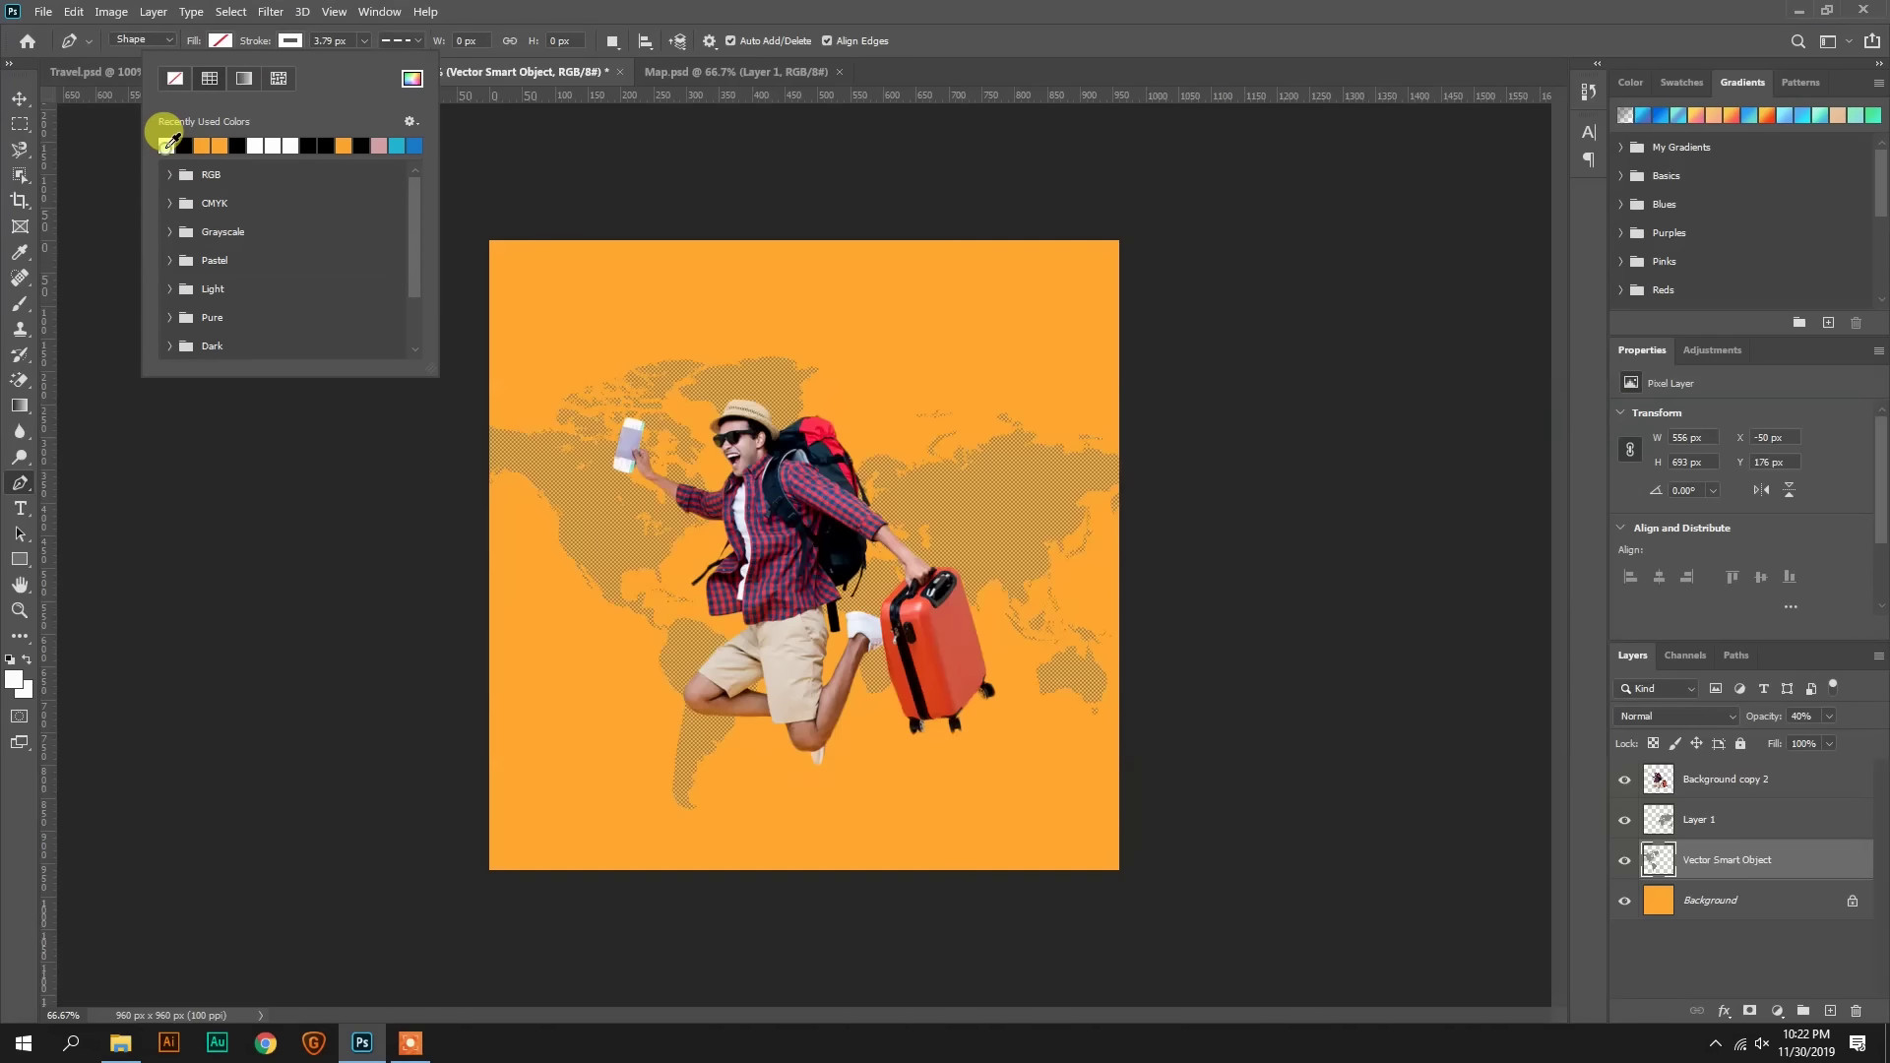
pyautogui.click(418, 43)
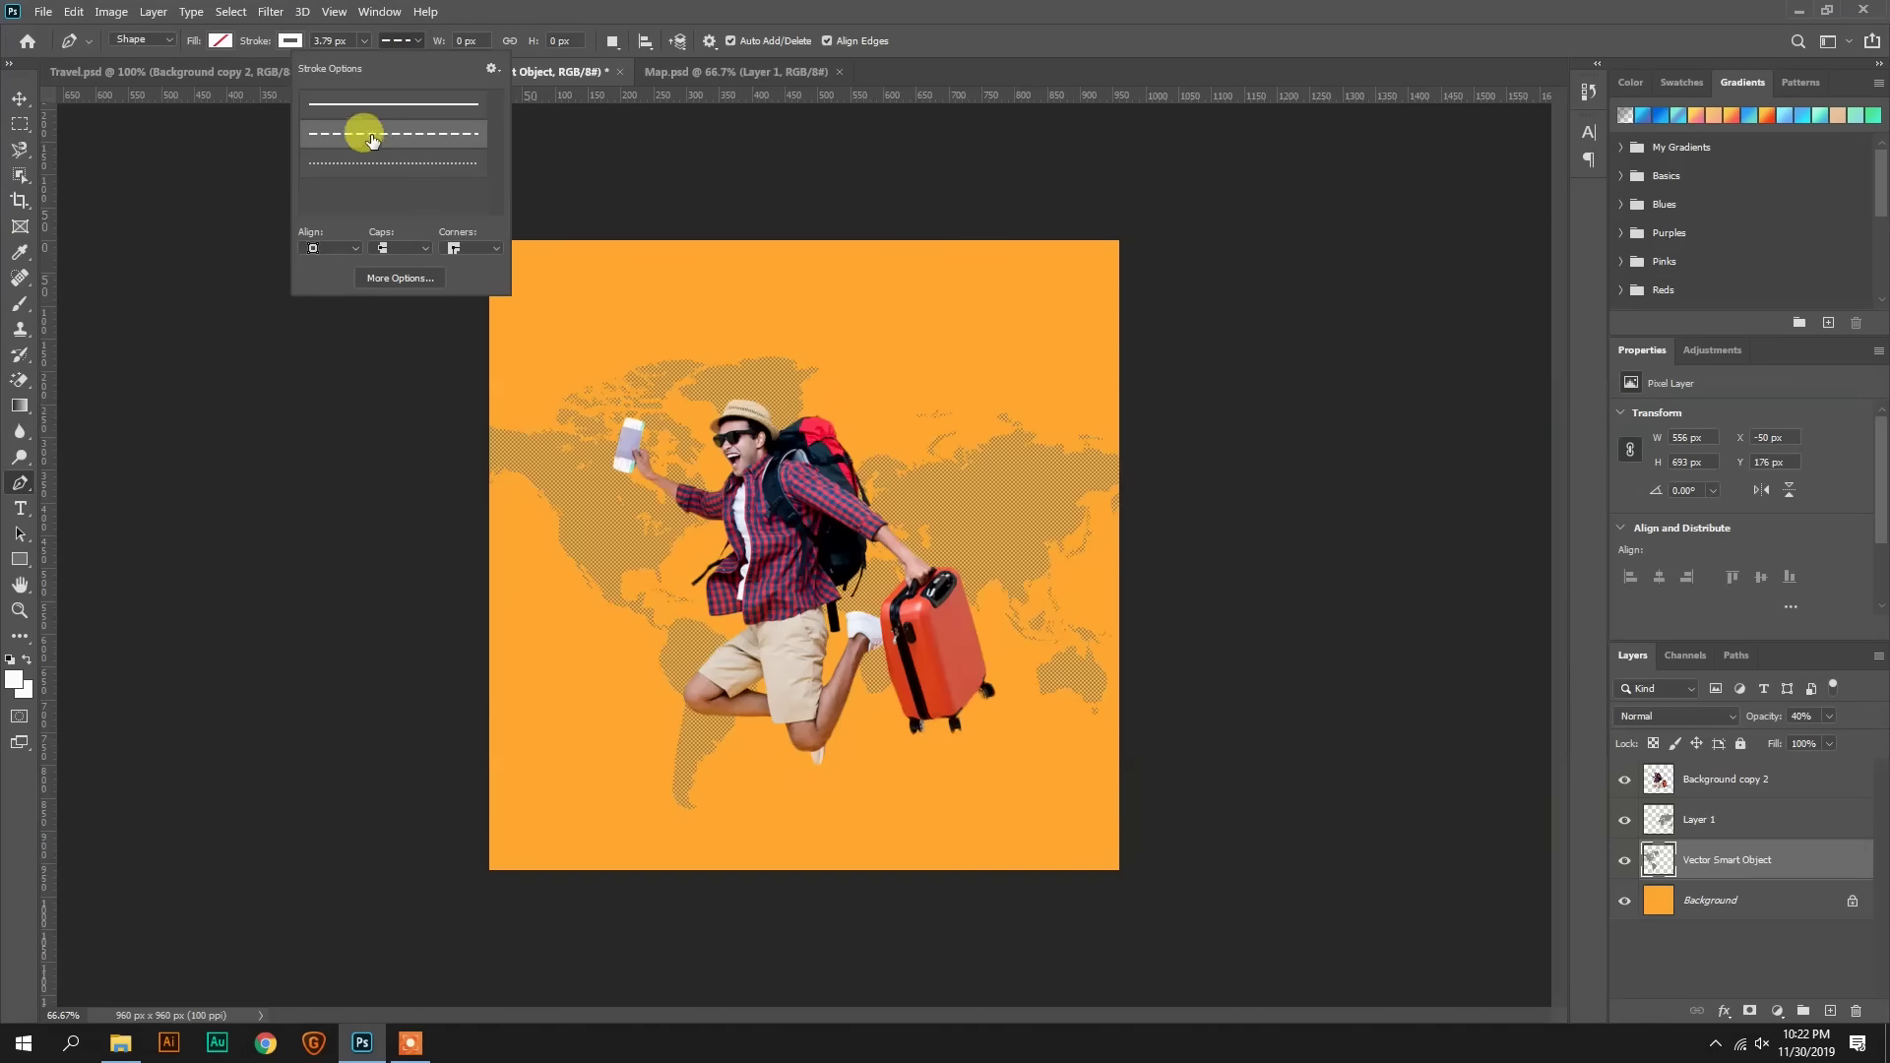
pyautogui.click(423, 50)
# Step: Draw a dashed curve arcing across the map, then undo it
pyautogui.click(544, 431)
pyautogui.moveTo(830, 304); pyautogui.dragTo(906, 299)
pyautogui.click(23, 102)
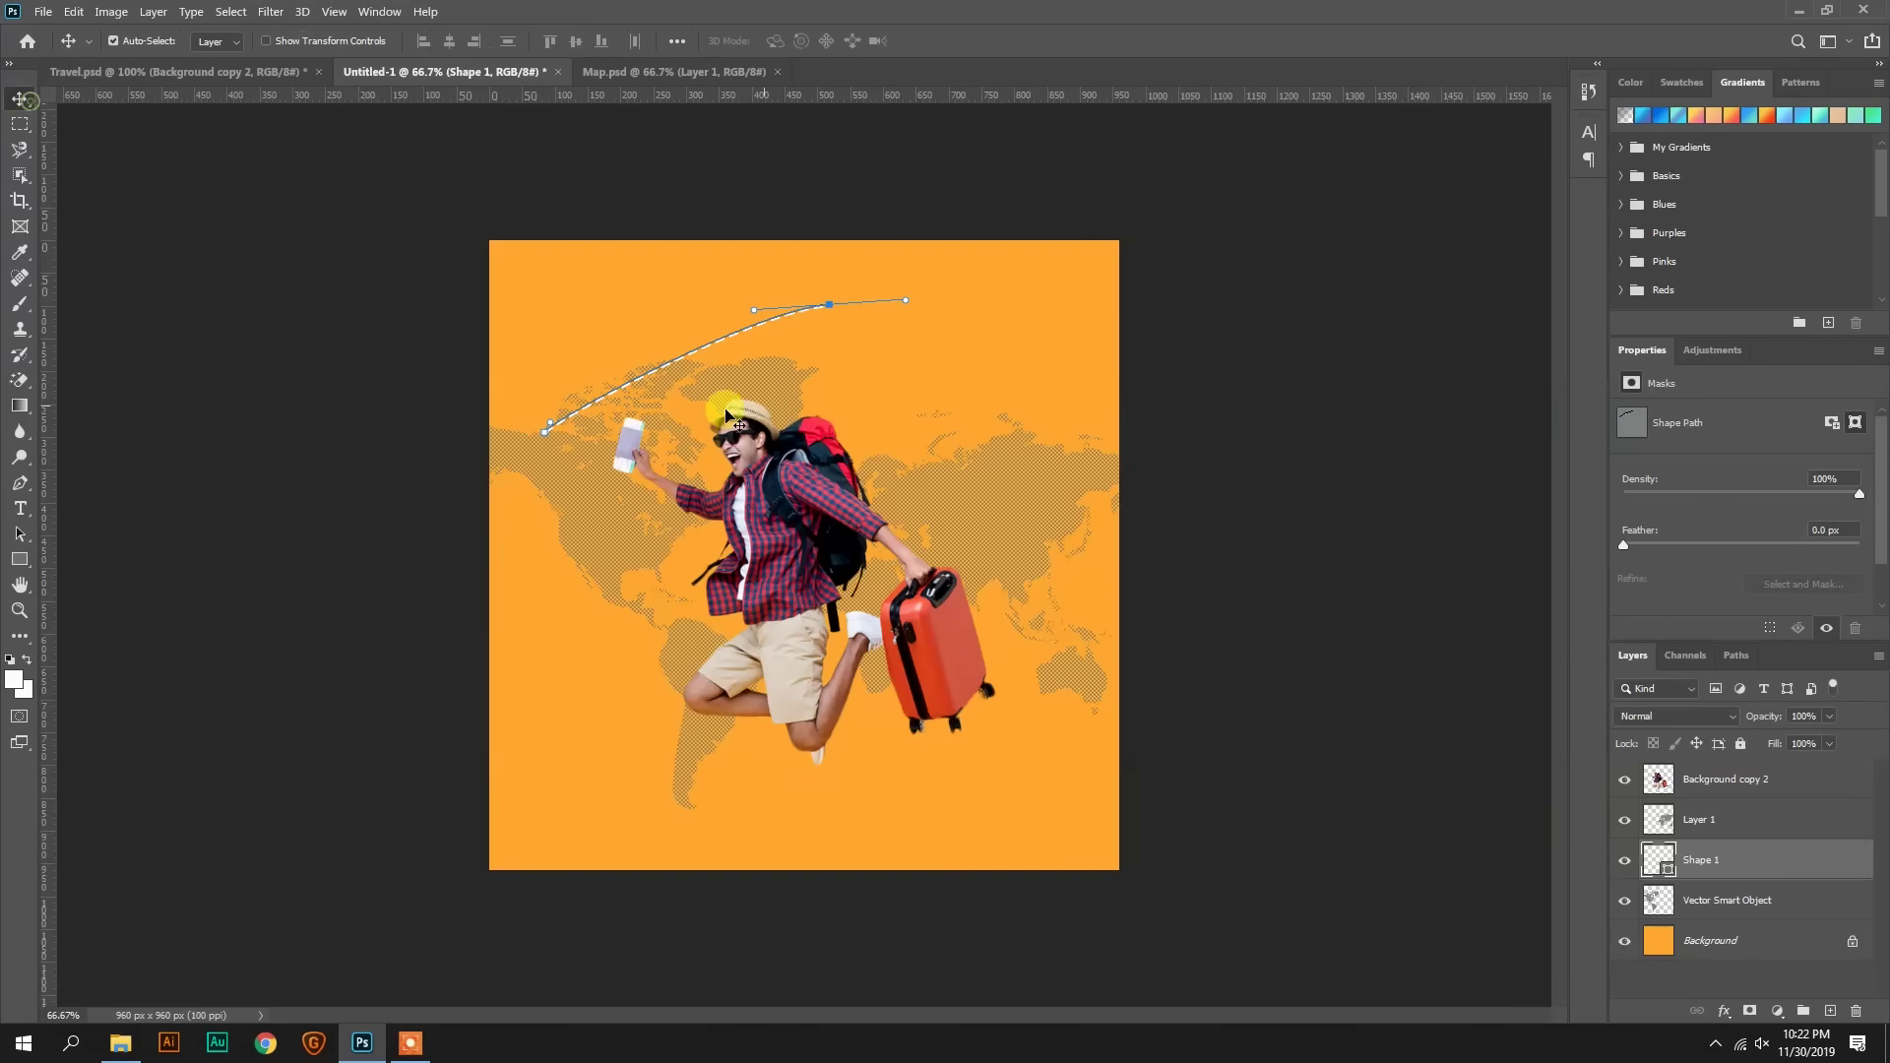
pyautogui.click(1724, 825)
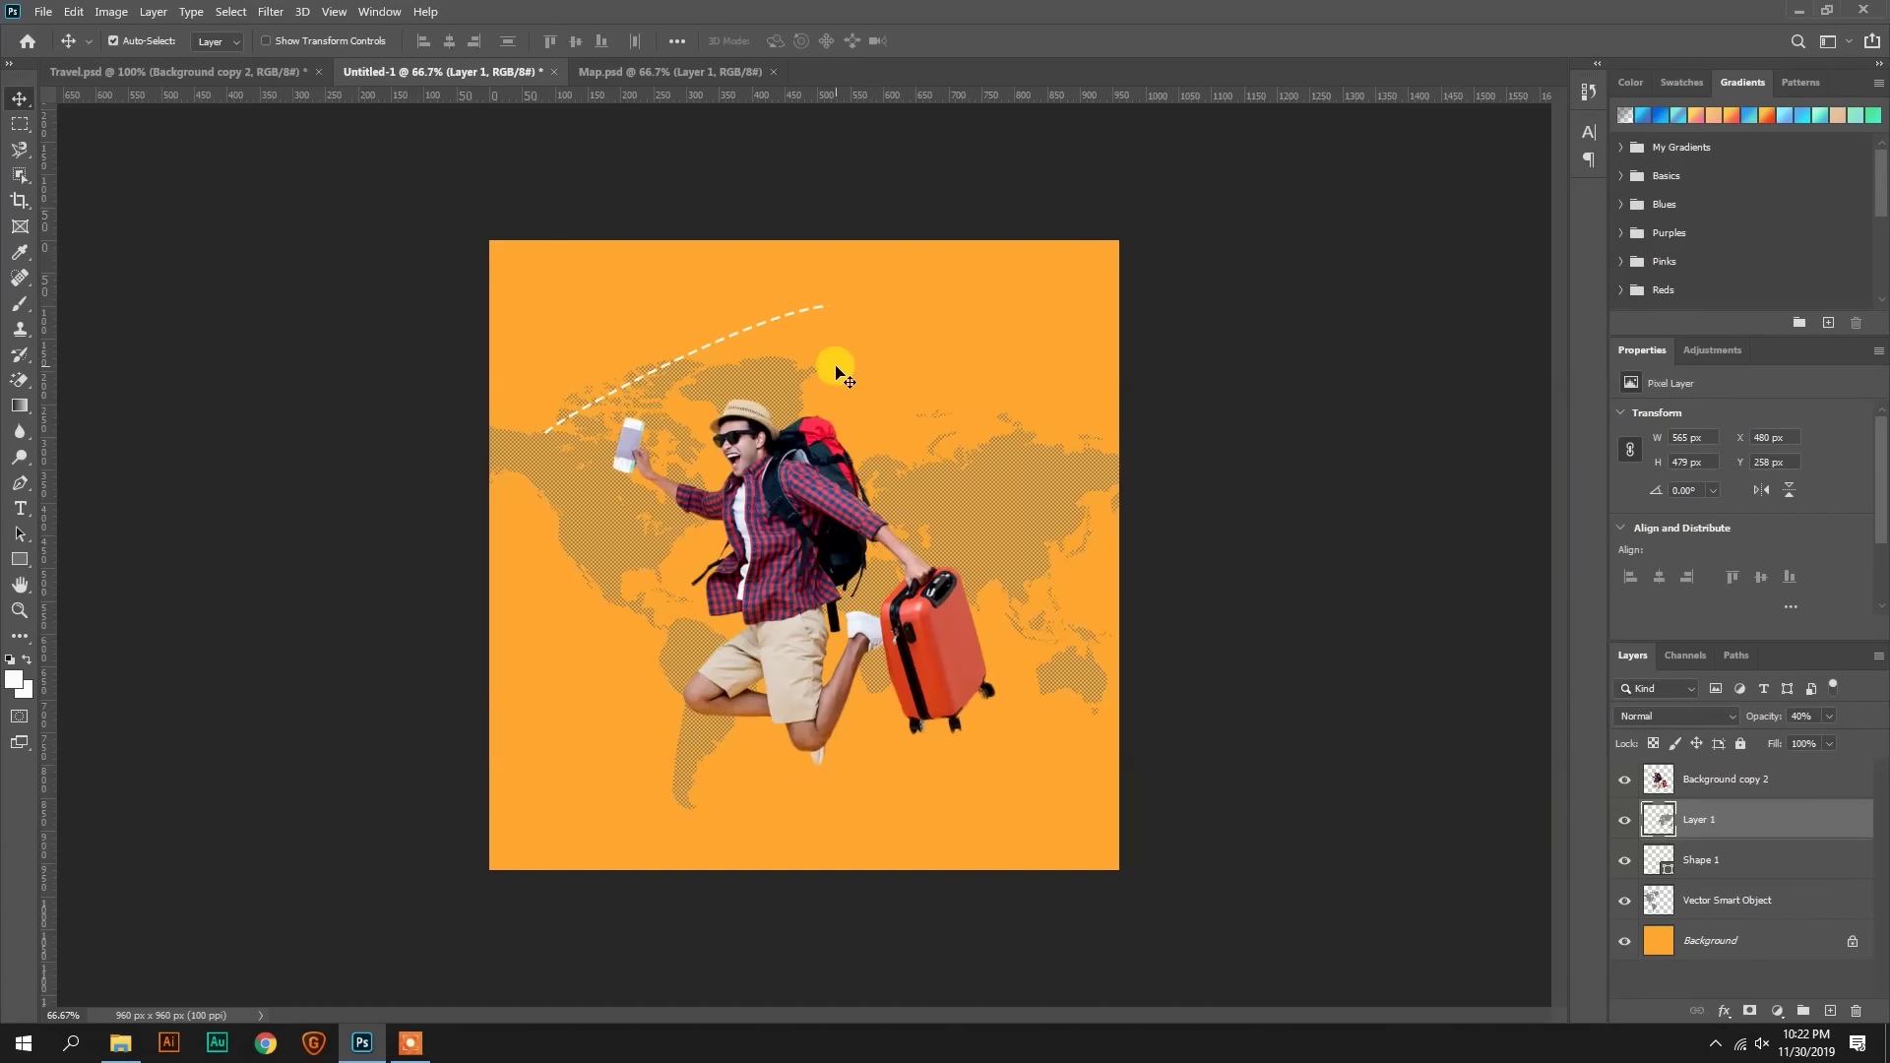
pyautogui.hotkey('ctrl', 'z')
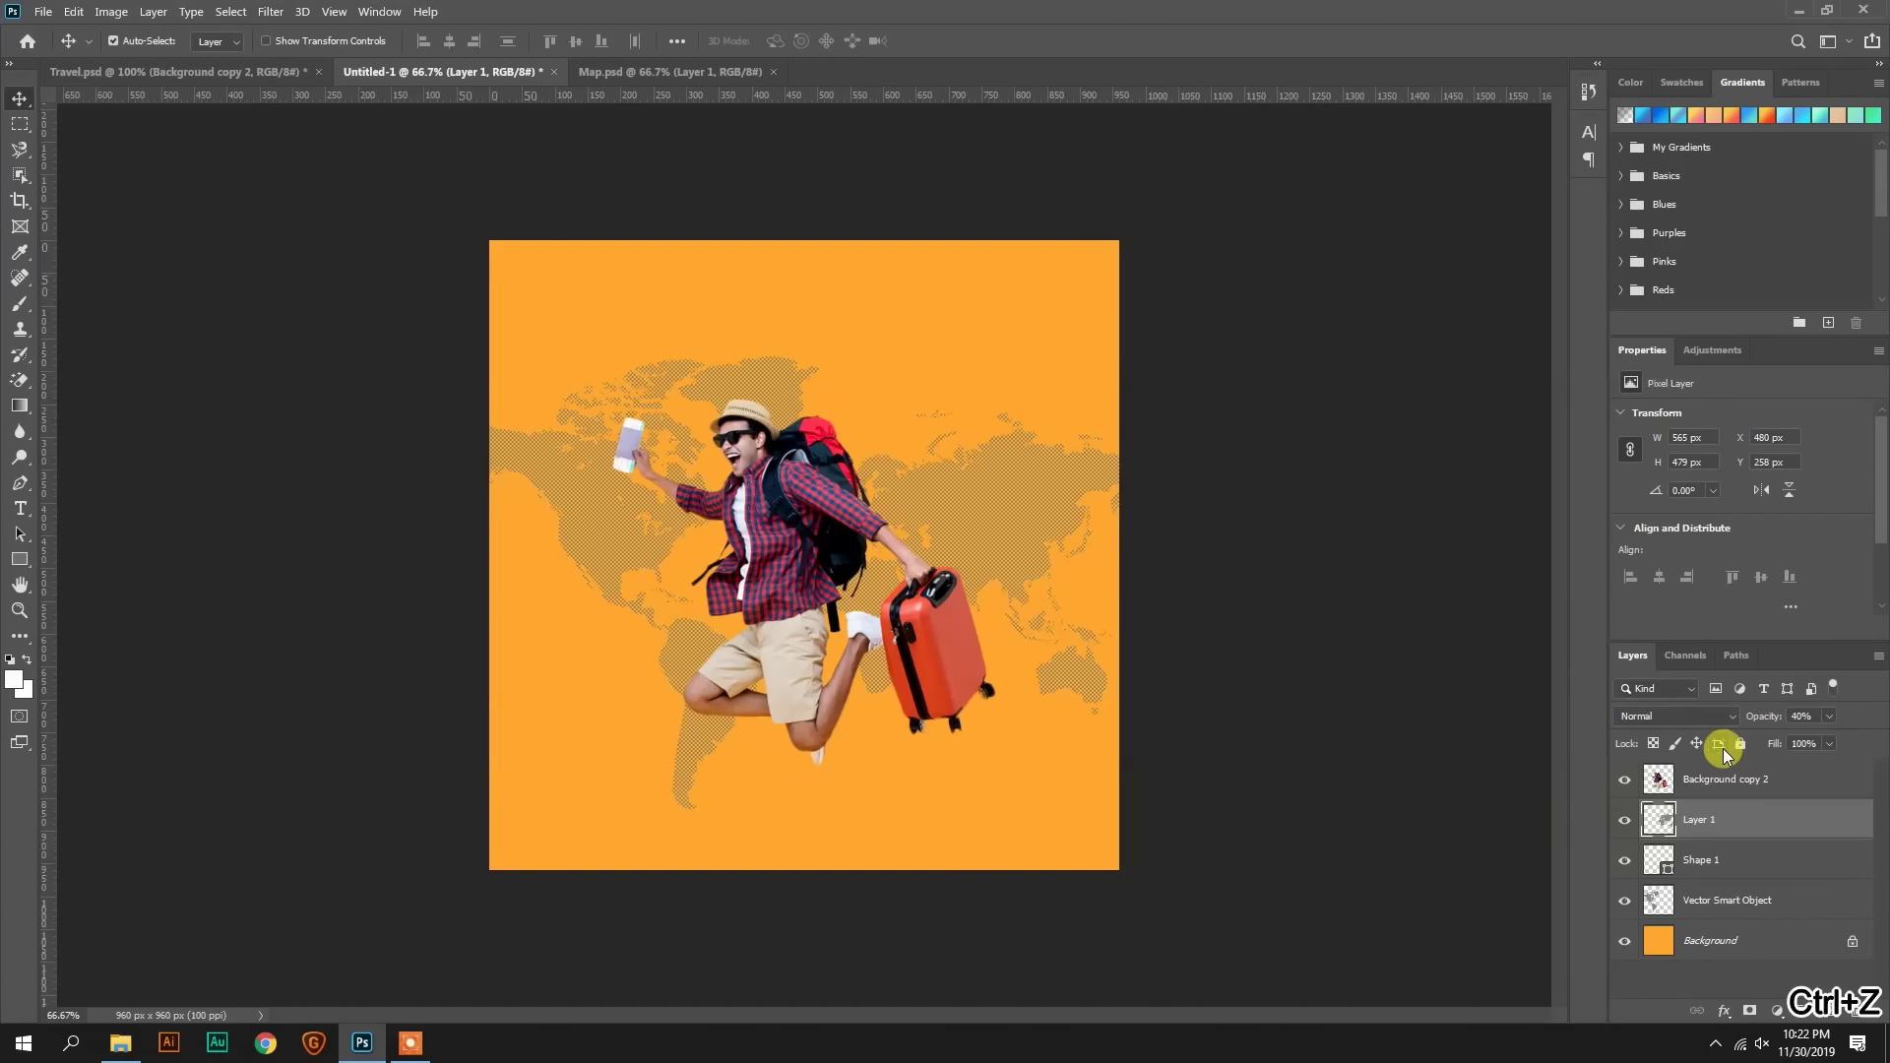
# Step: Draw a dashed curve from below the bottom edge up past the traveller to the upper right
pyautogui.click(916, 906)
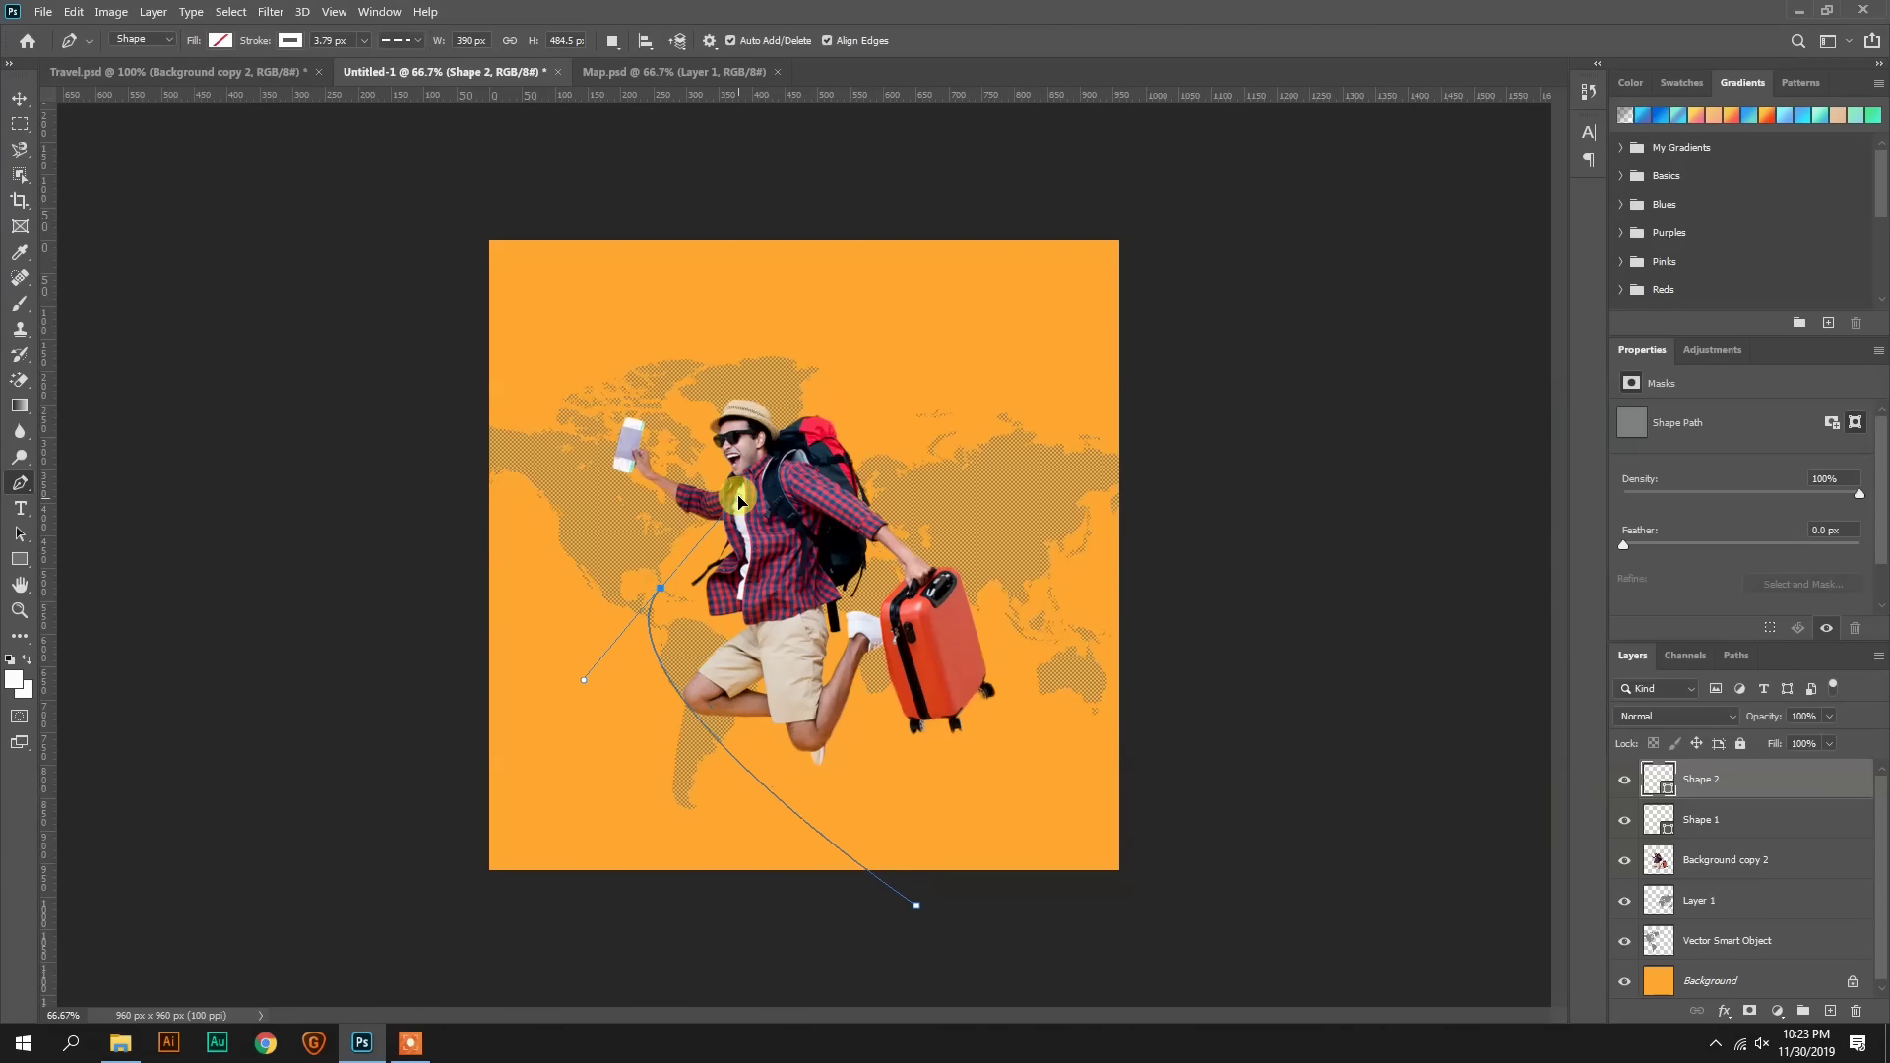
pyautogui.moveTo(689, 551); pyautogui.dragTo(693, 388)
pyautogui.moveTo(930, 337); pyautogui.dragTo(1059, 243)
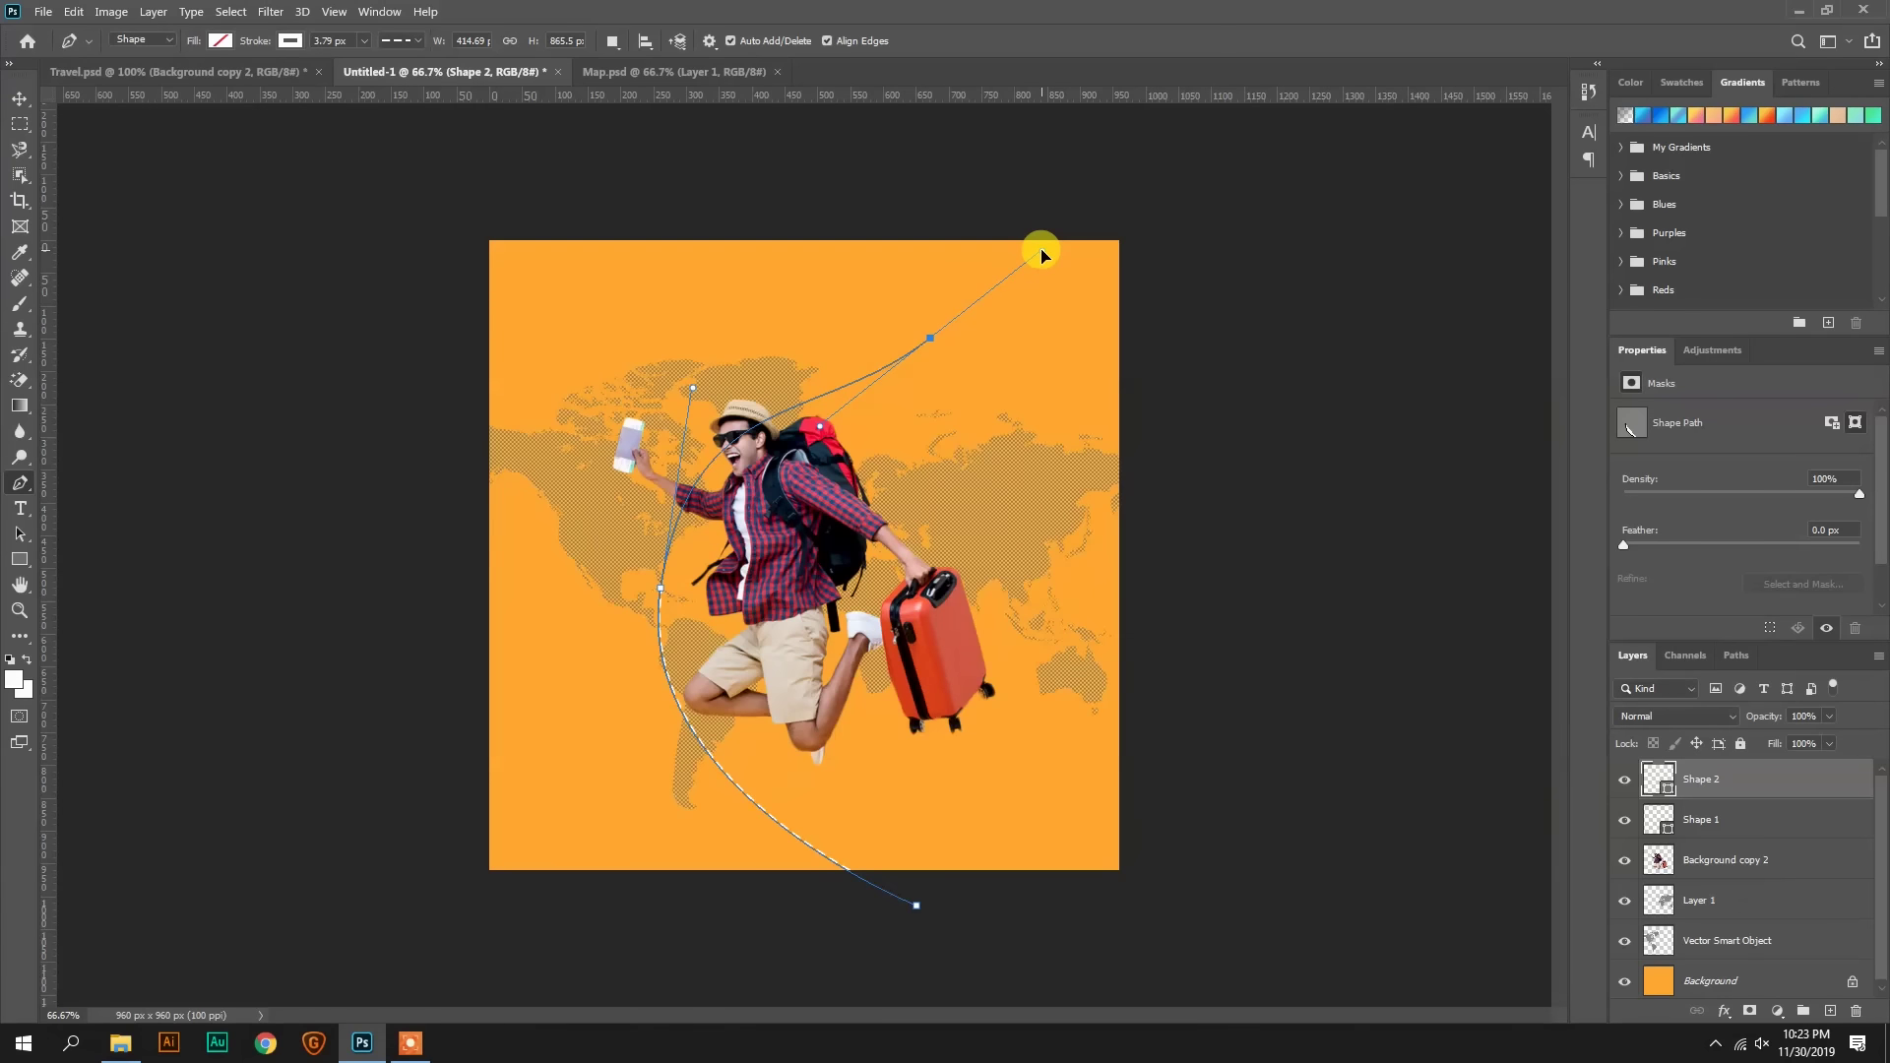
# Step: Move the Shape 1 and Shape 2 curve layers below the traveller layer
pyautogui.click(19, 98)
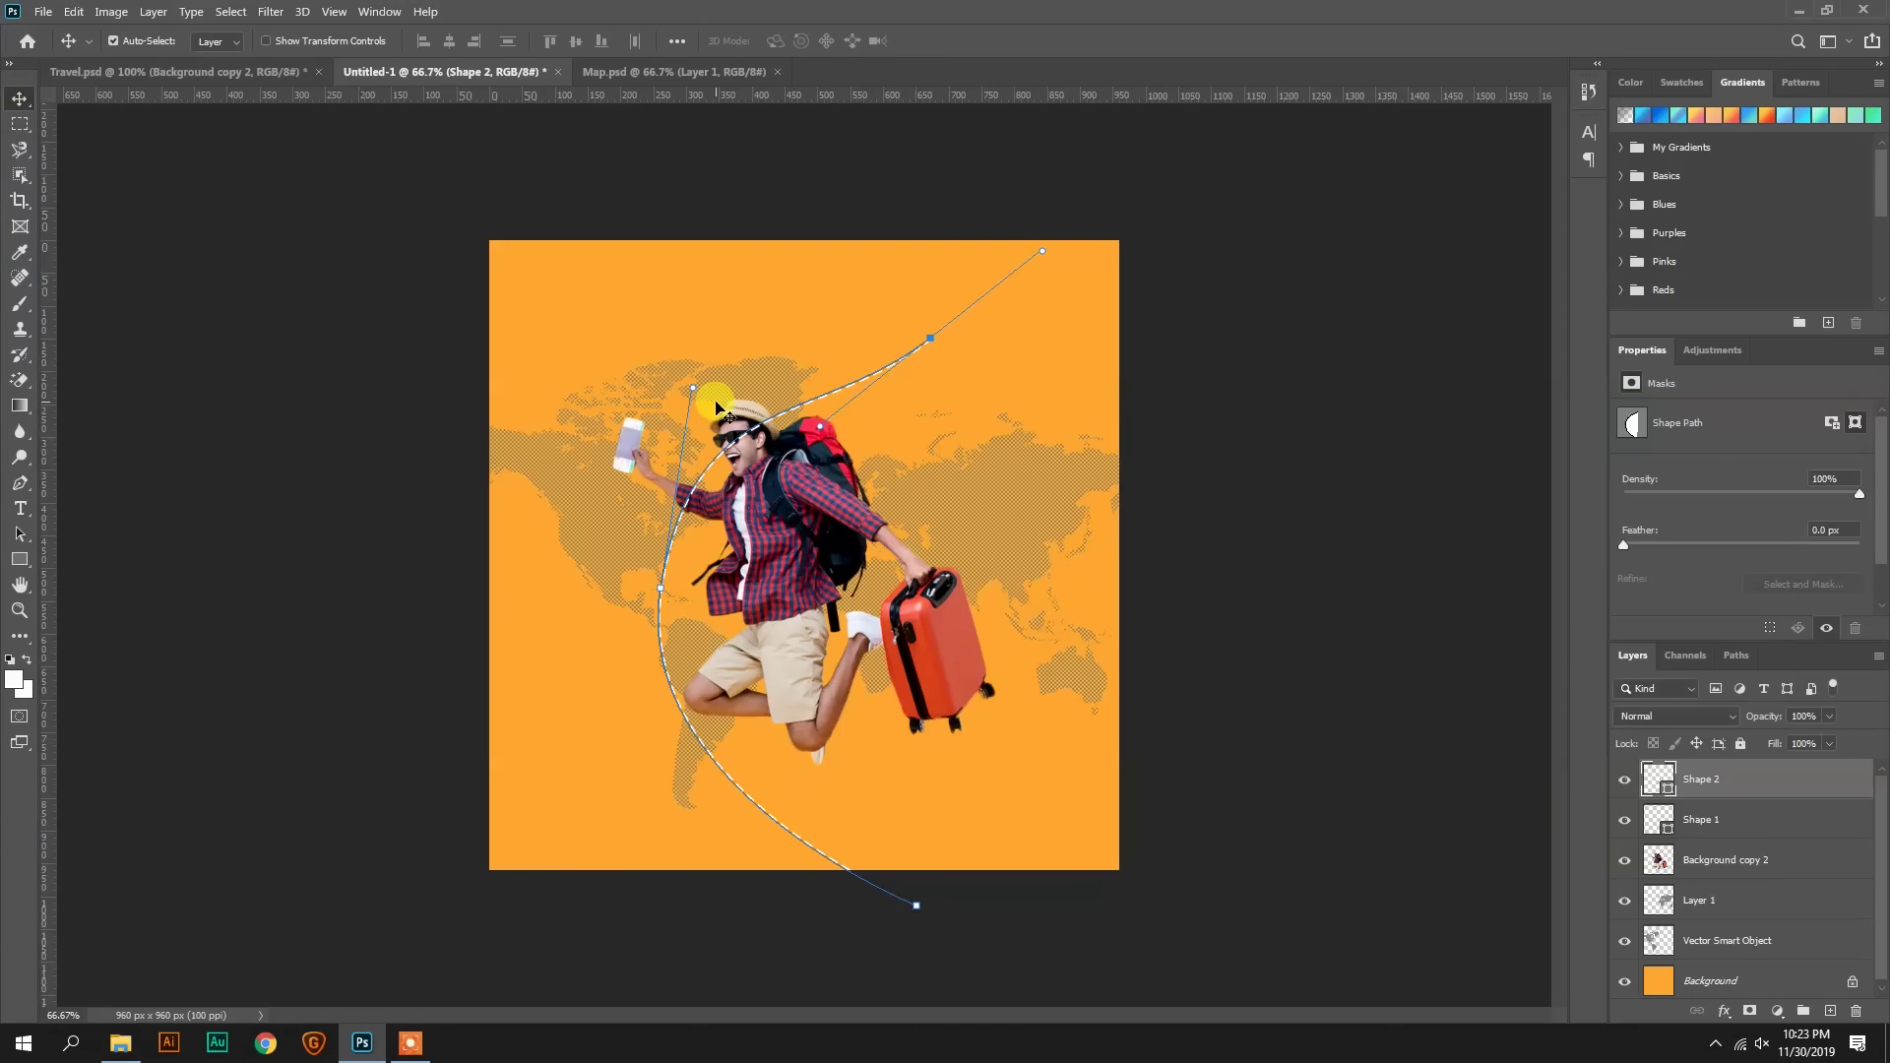
pyautogui.click(1748, 820)
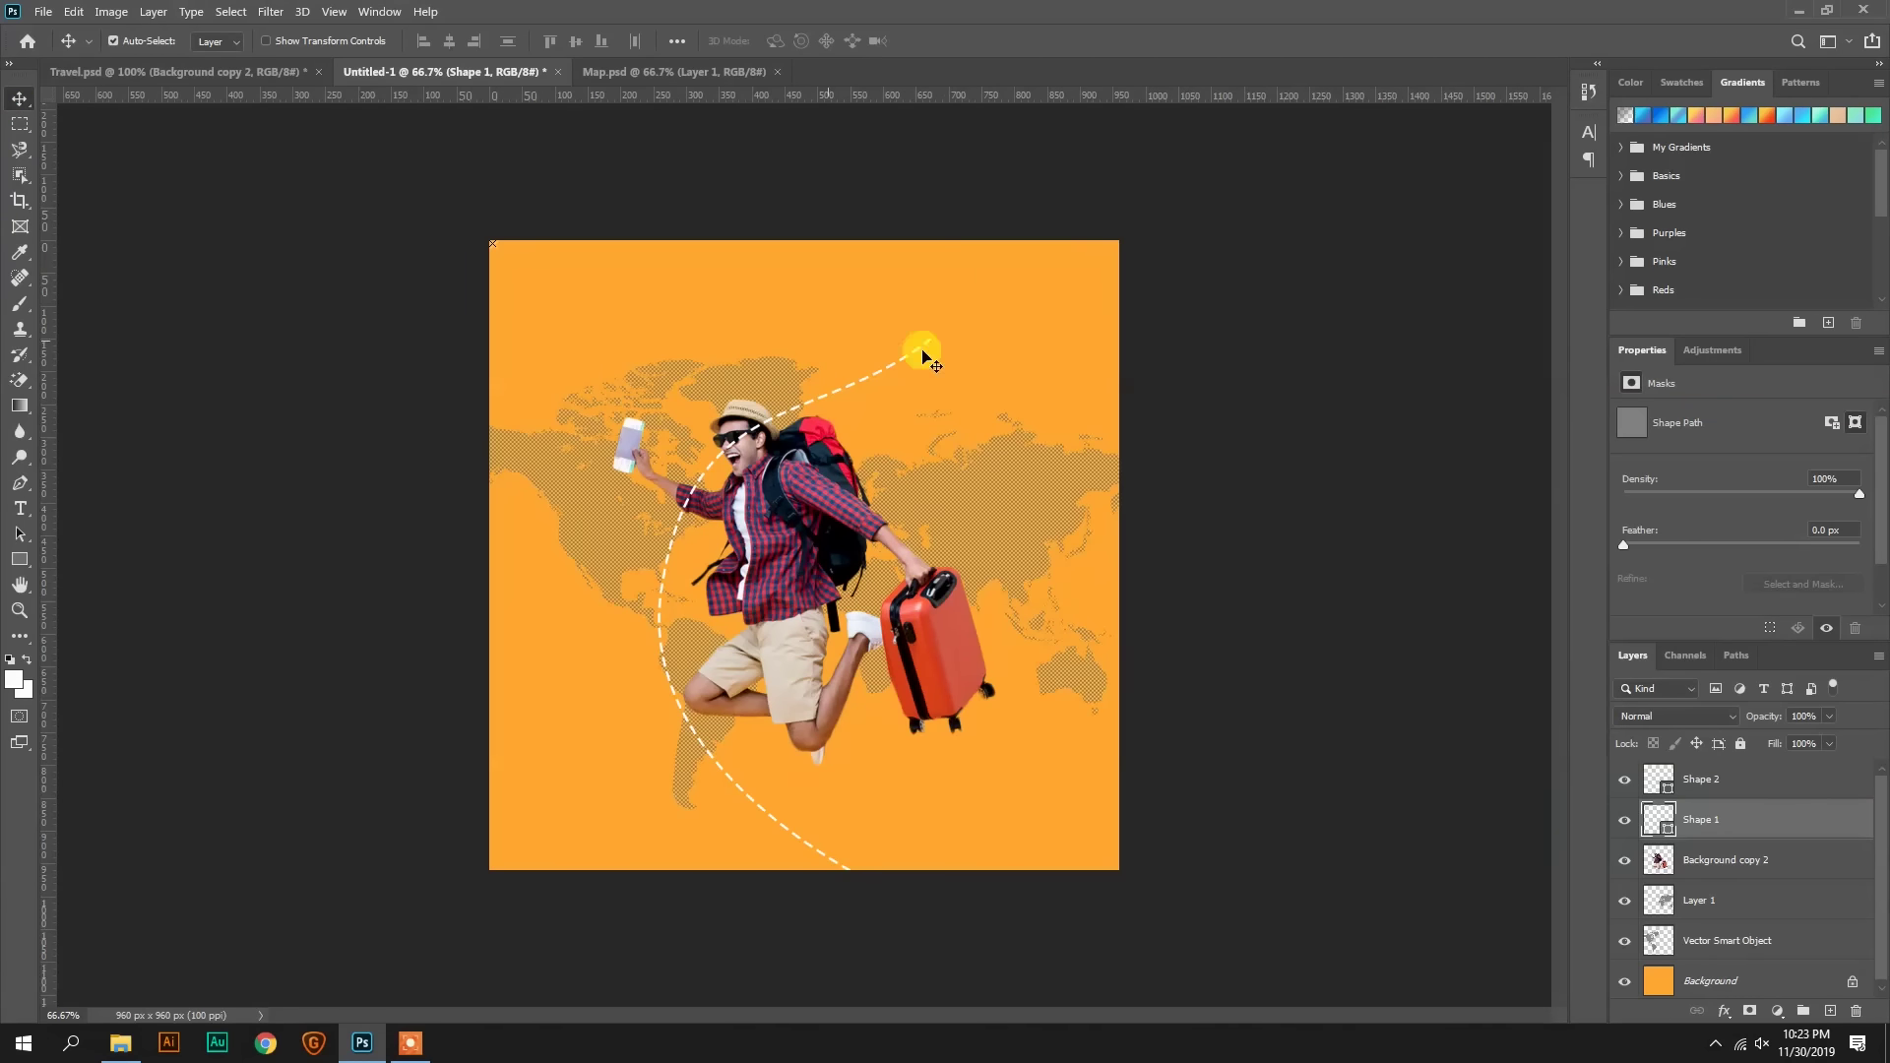
pyautogui.moveTo(1708, 820); pyautogui.dragTo(1705, 872)
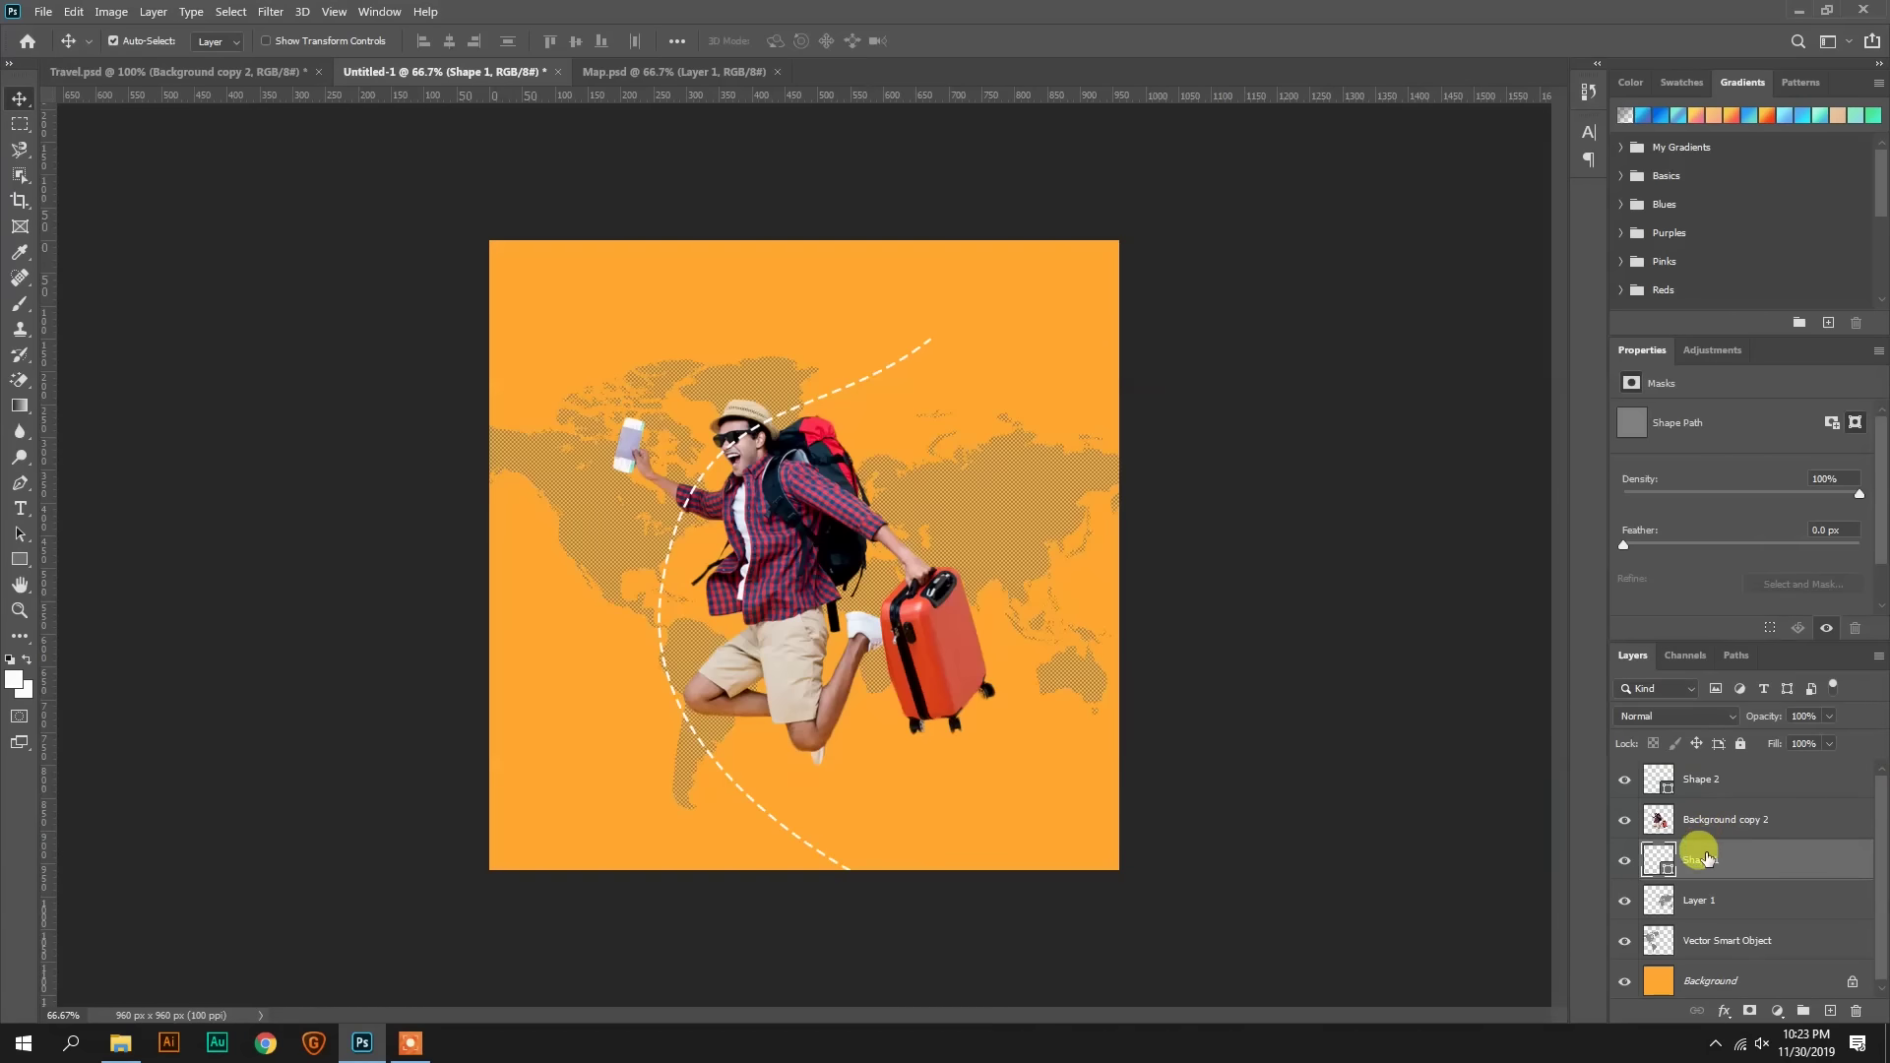
pyautogui.moveTo(1717, 779); pyautogui.dragTo(1722, 837)
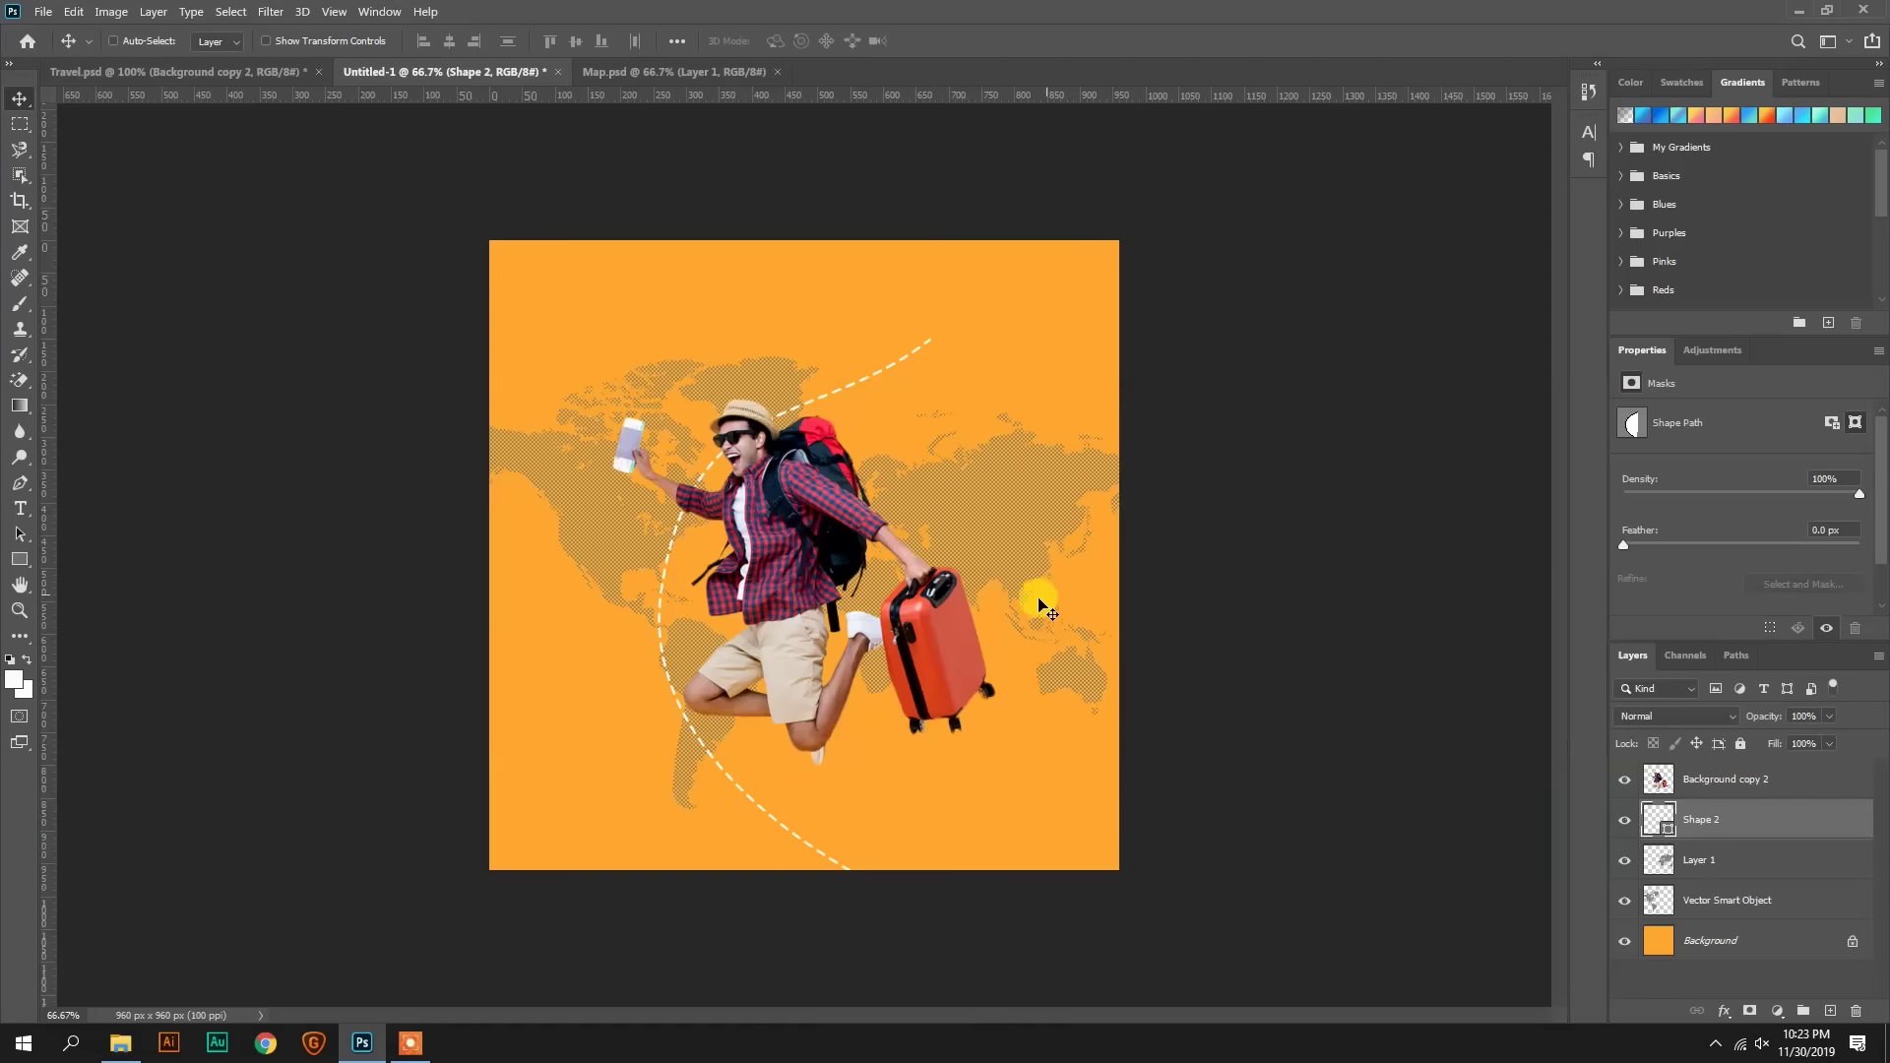
# Step: Shift the dashed Shape 2 curve right and enlarge it slightly
pyautogui.hotkey('ctrl', 't')
pyautogui.moveTo(784, 528); pyautogui.dragTo(835, 535)
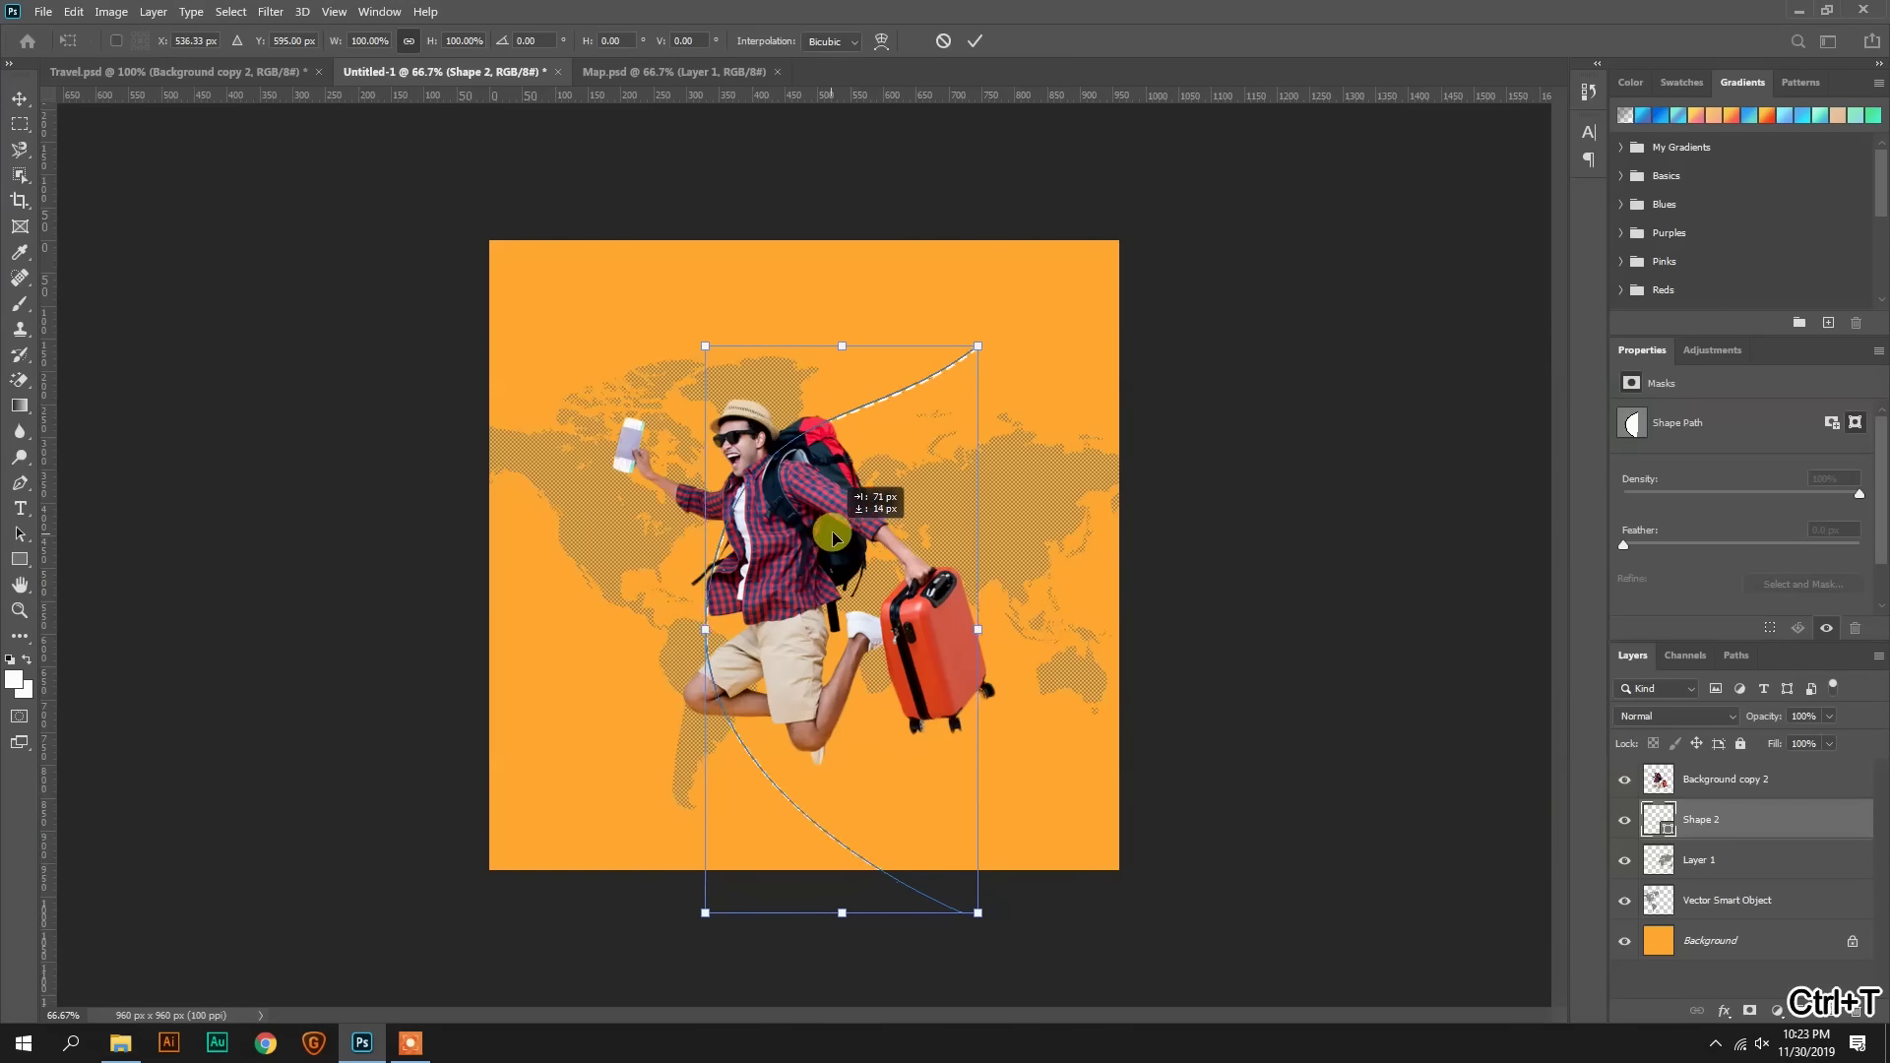
pyautogui.moveTo(988, 344); pyautogui.dragTo(1000, 321)
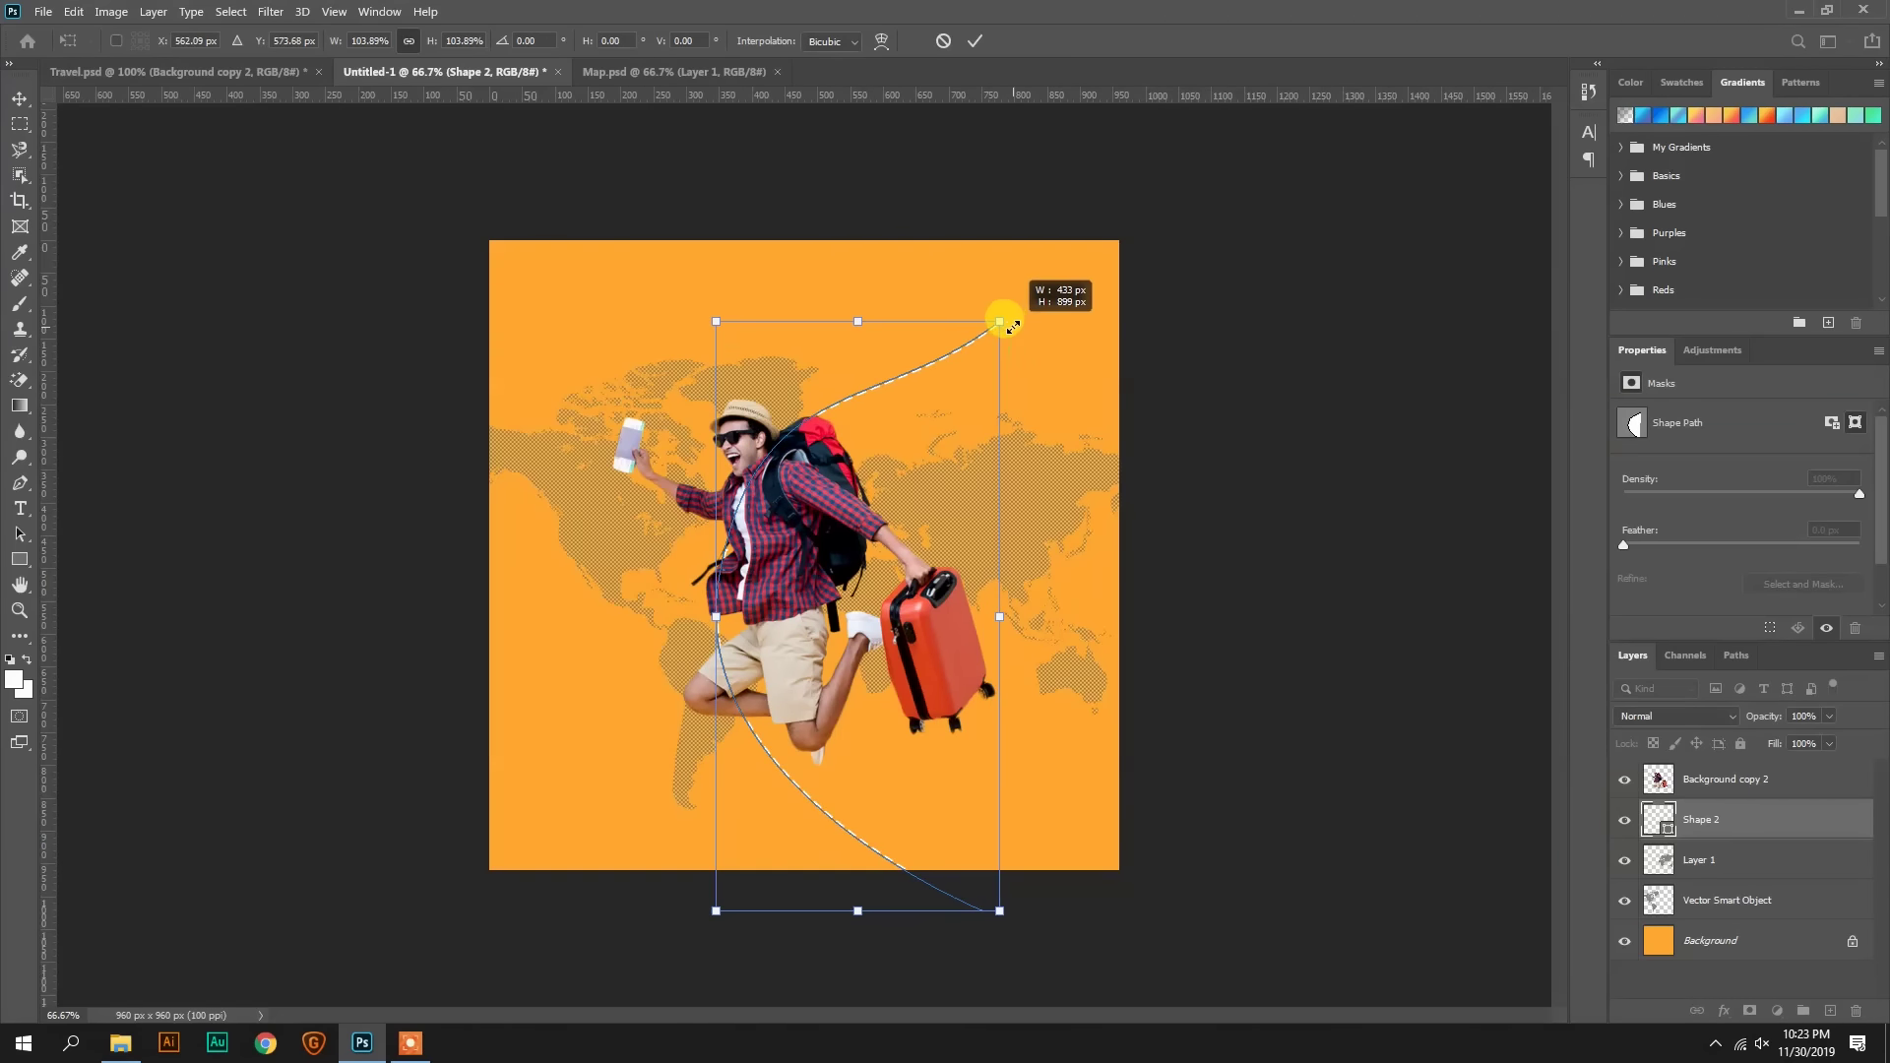
pyautogui.press('Return')
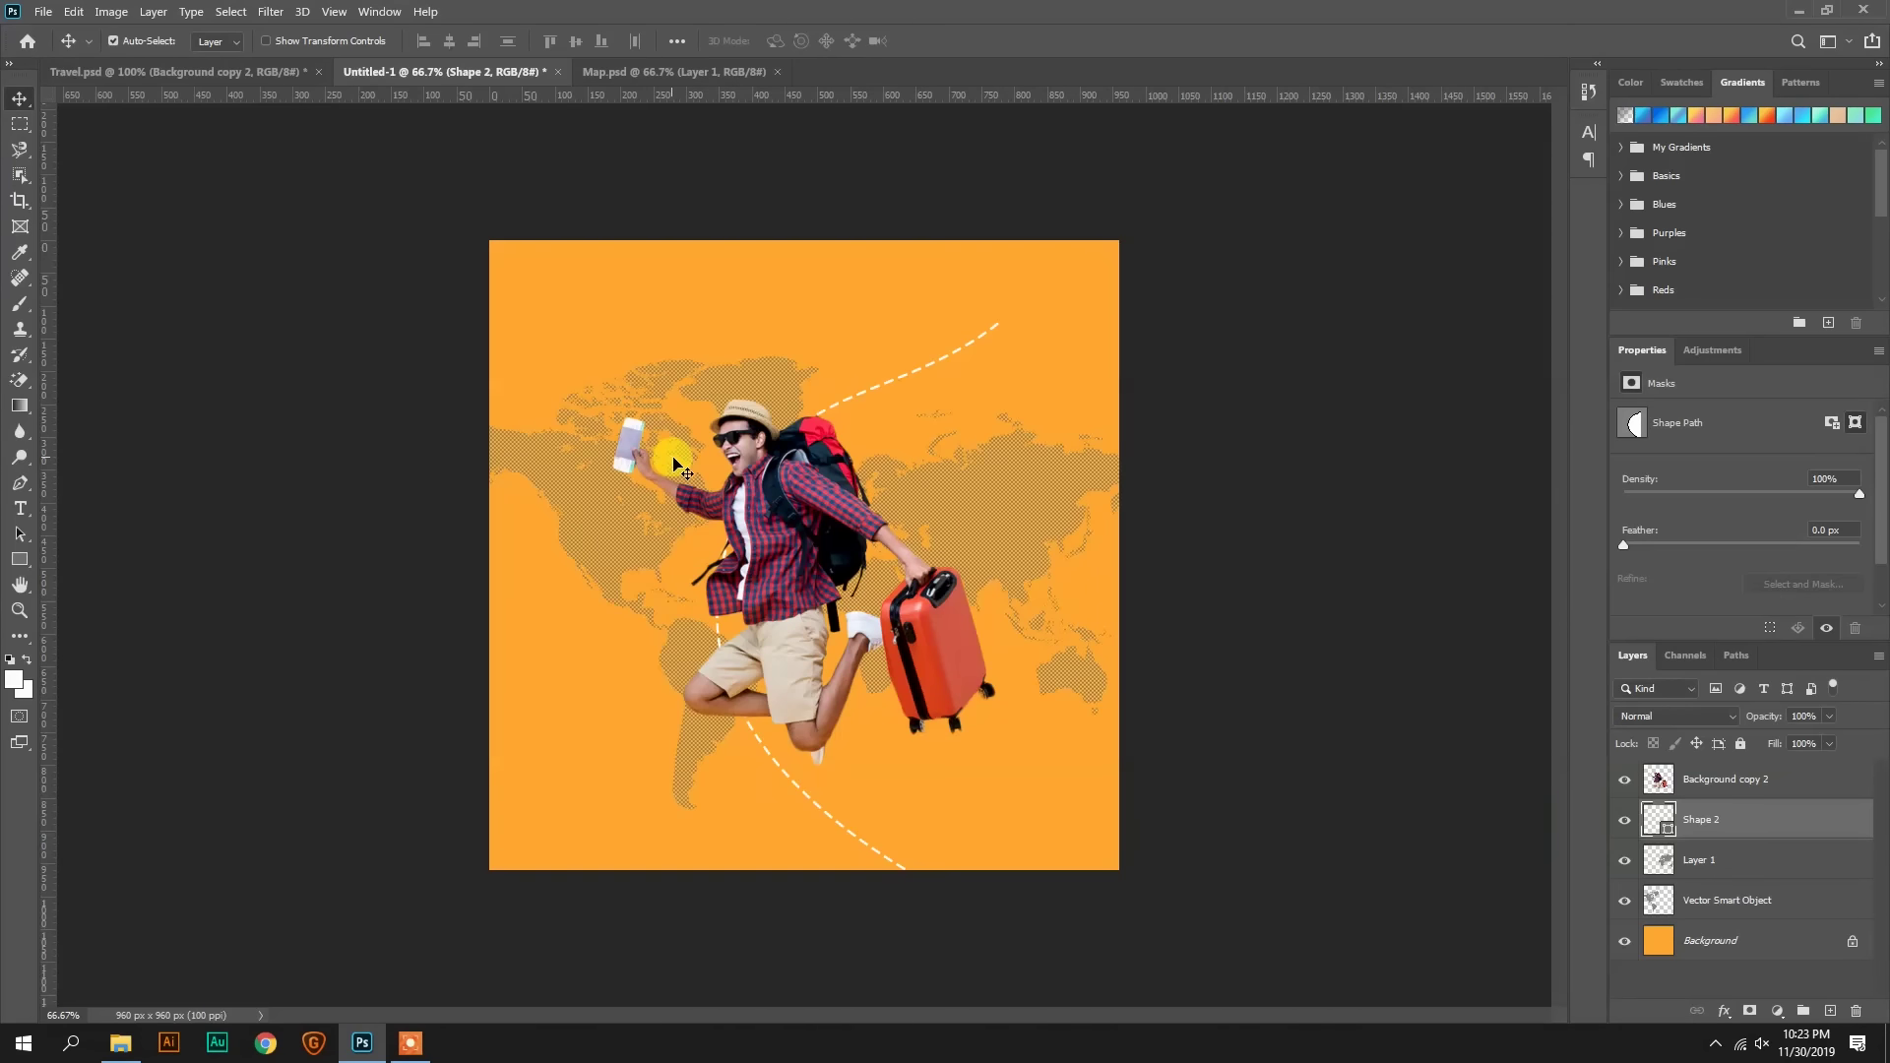
pyautogui.click(121, 1043)
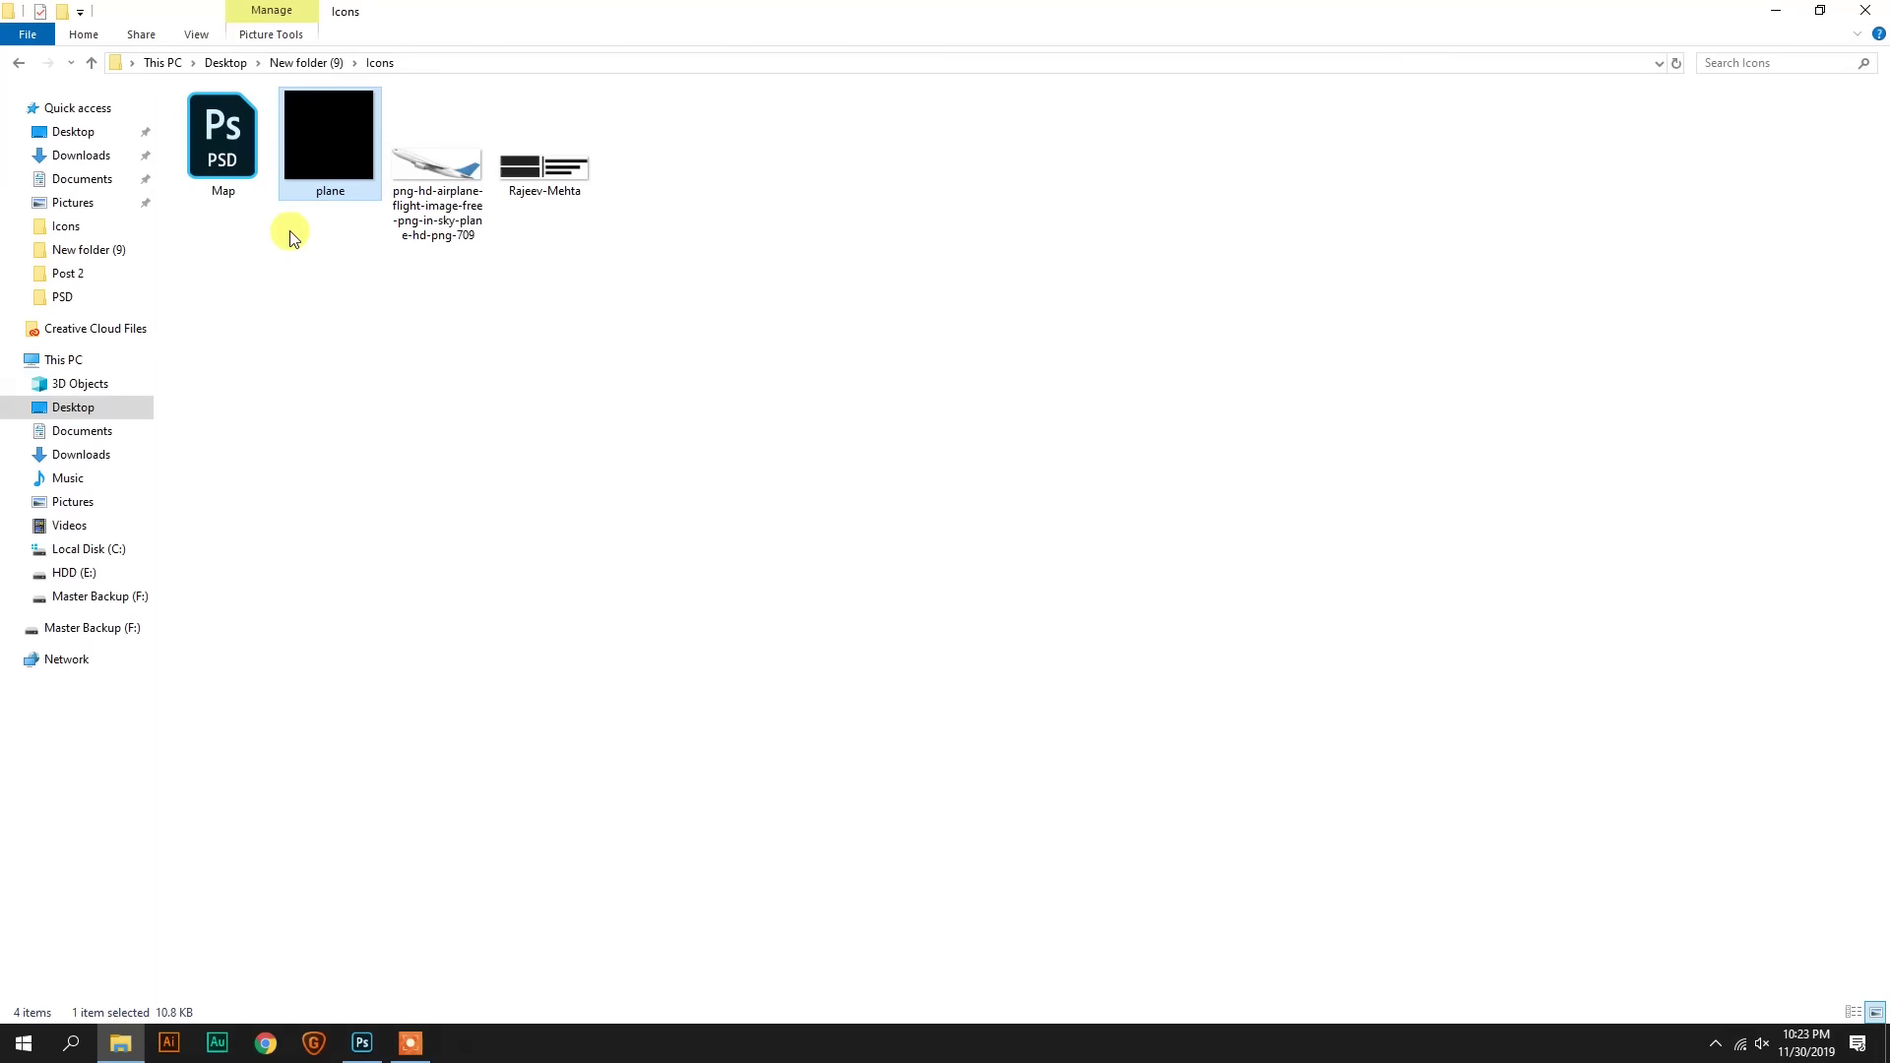
# Step: Bring in the plane.png icon, shrink it, and place it at the dashed curve's upper-right end
pyautogui.moveTo(328, 207); pyautogui.dragTo(902, 510)
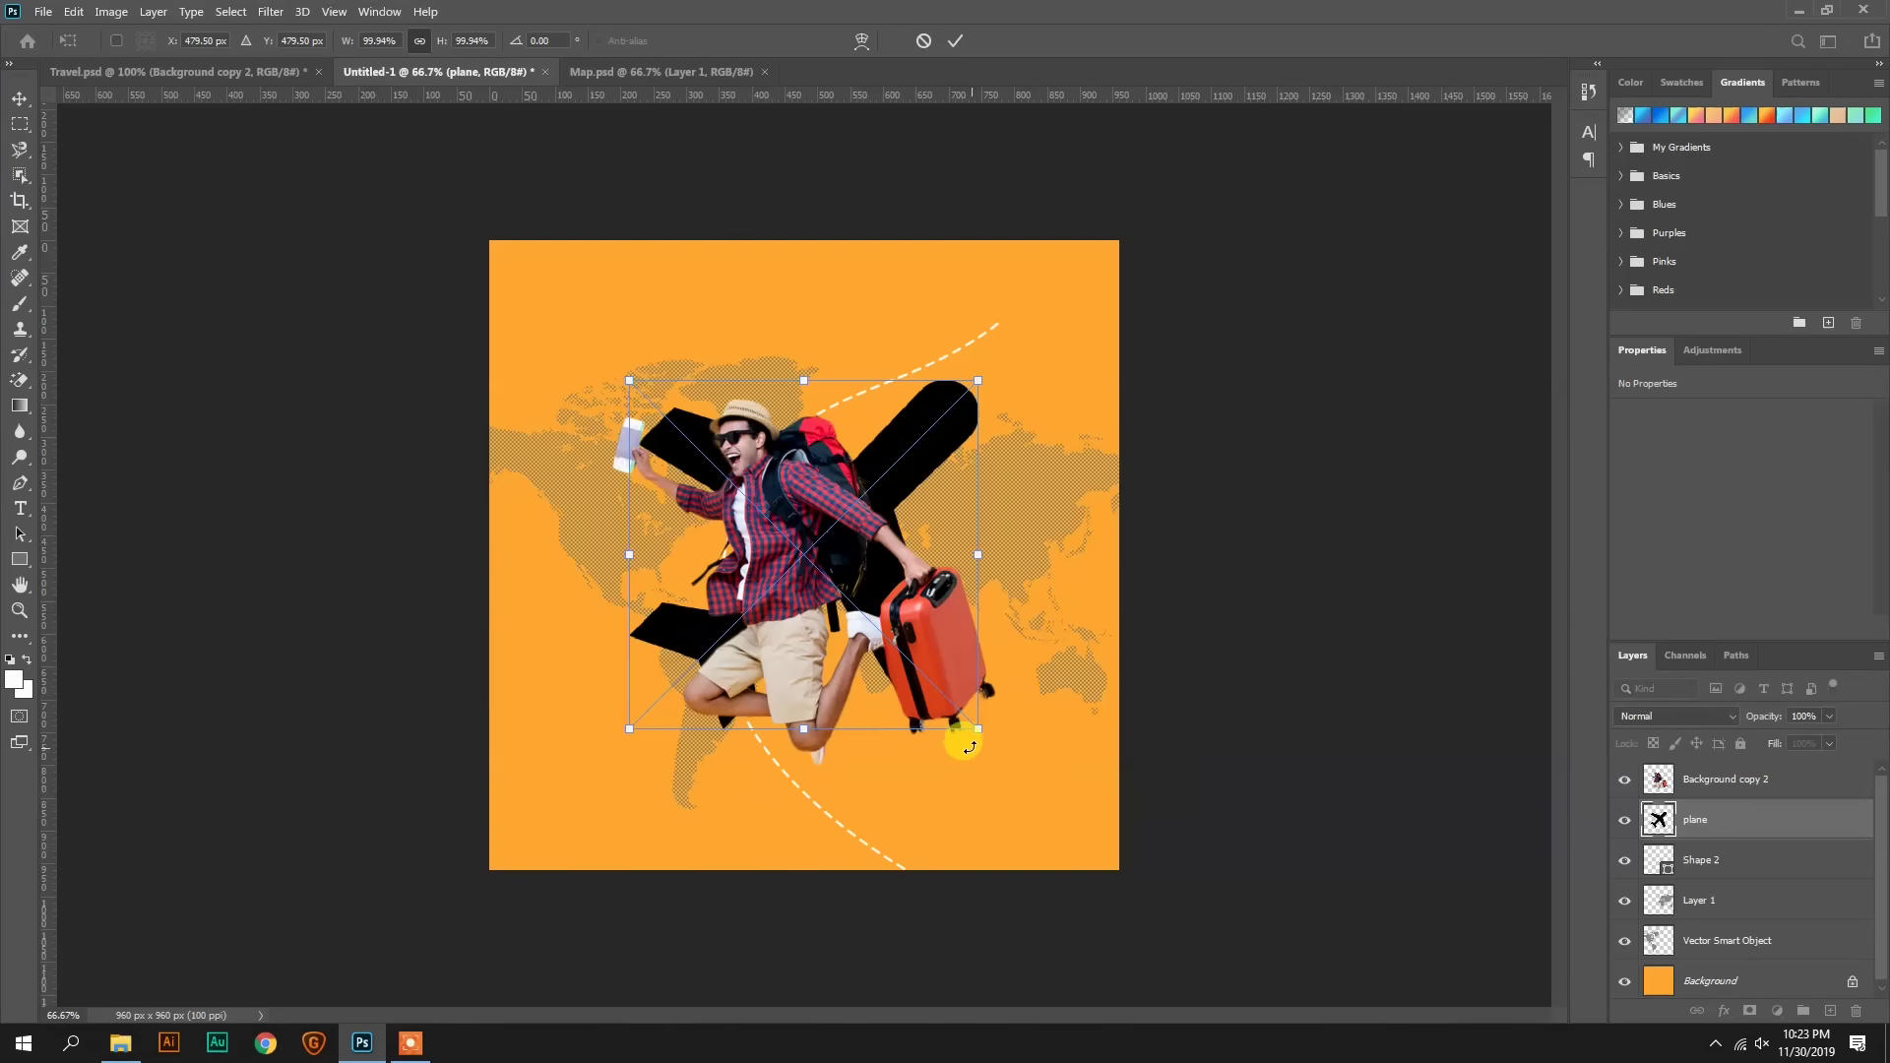
pyautogui.moveTo(978, 731); pyautogui.dragTo(1025, 460)
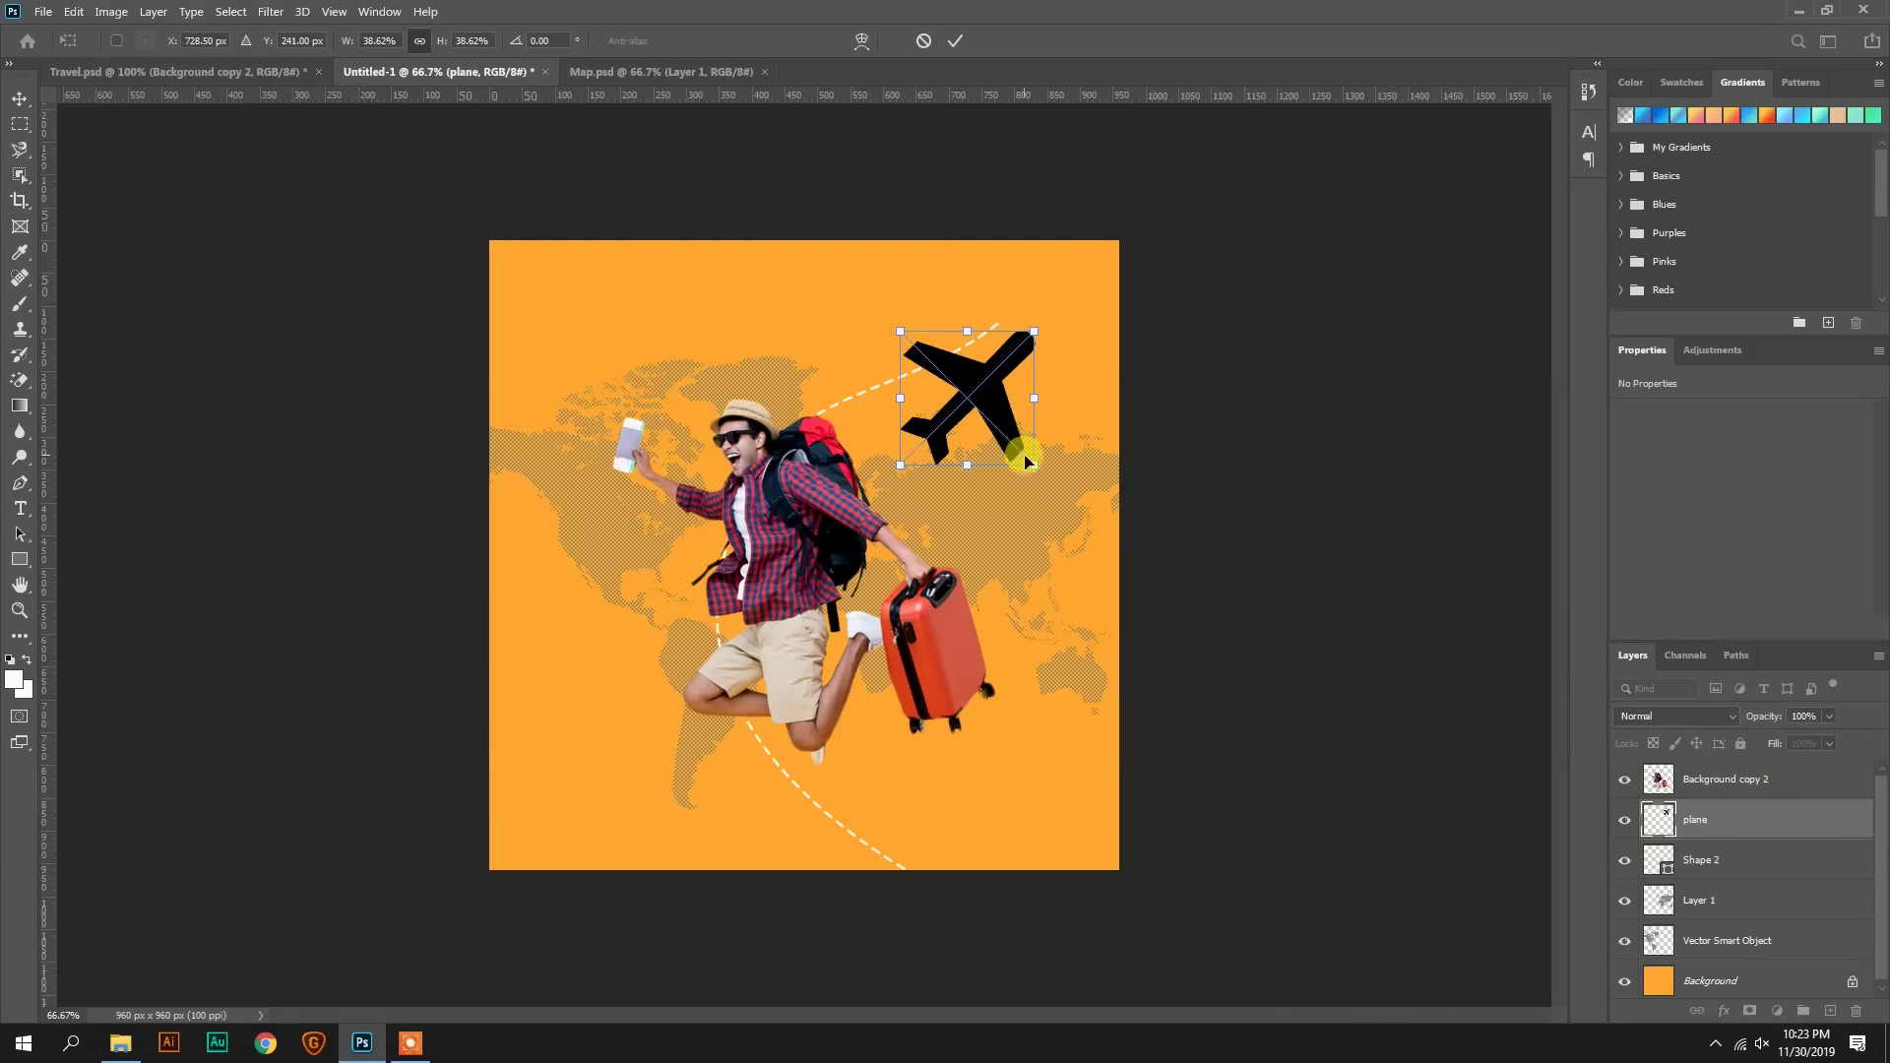
pyautogui.moveTo(1027, 461); pyautogui.dragTo(938, 371)
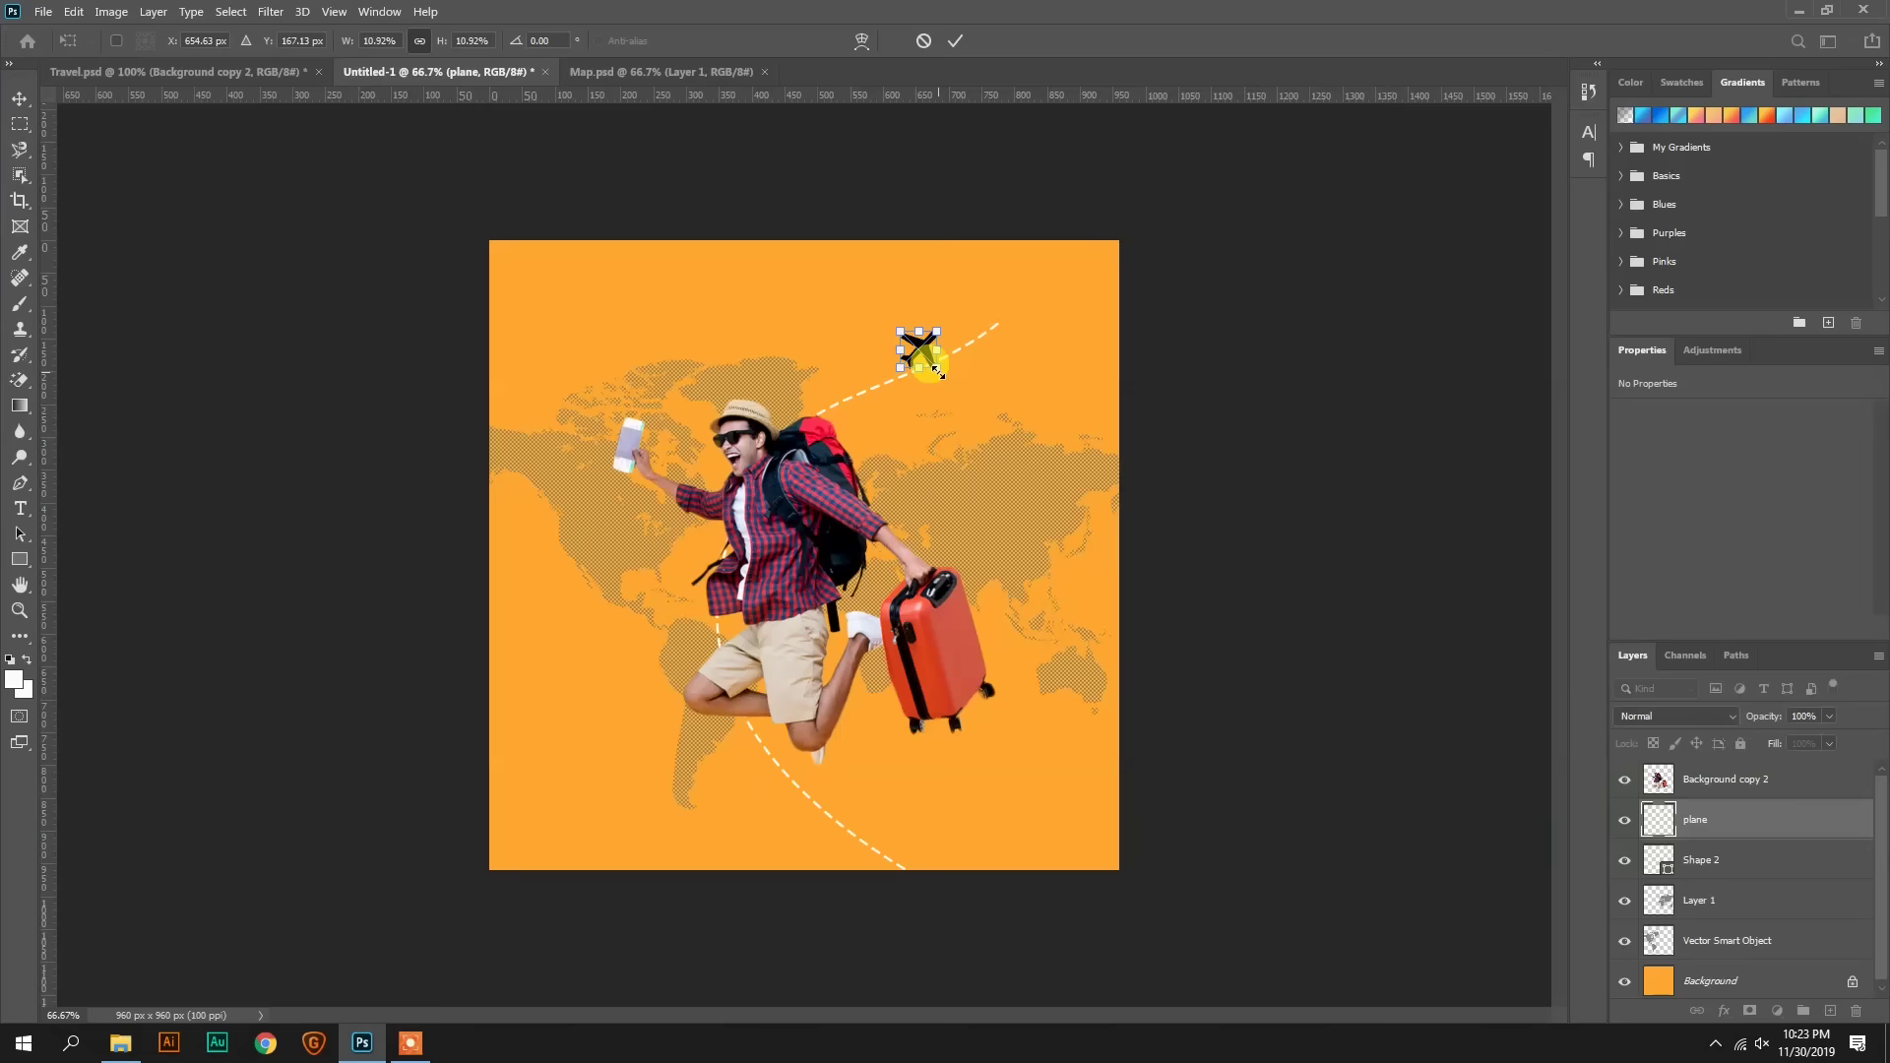
pyautogui.press('Return')
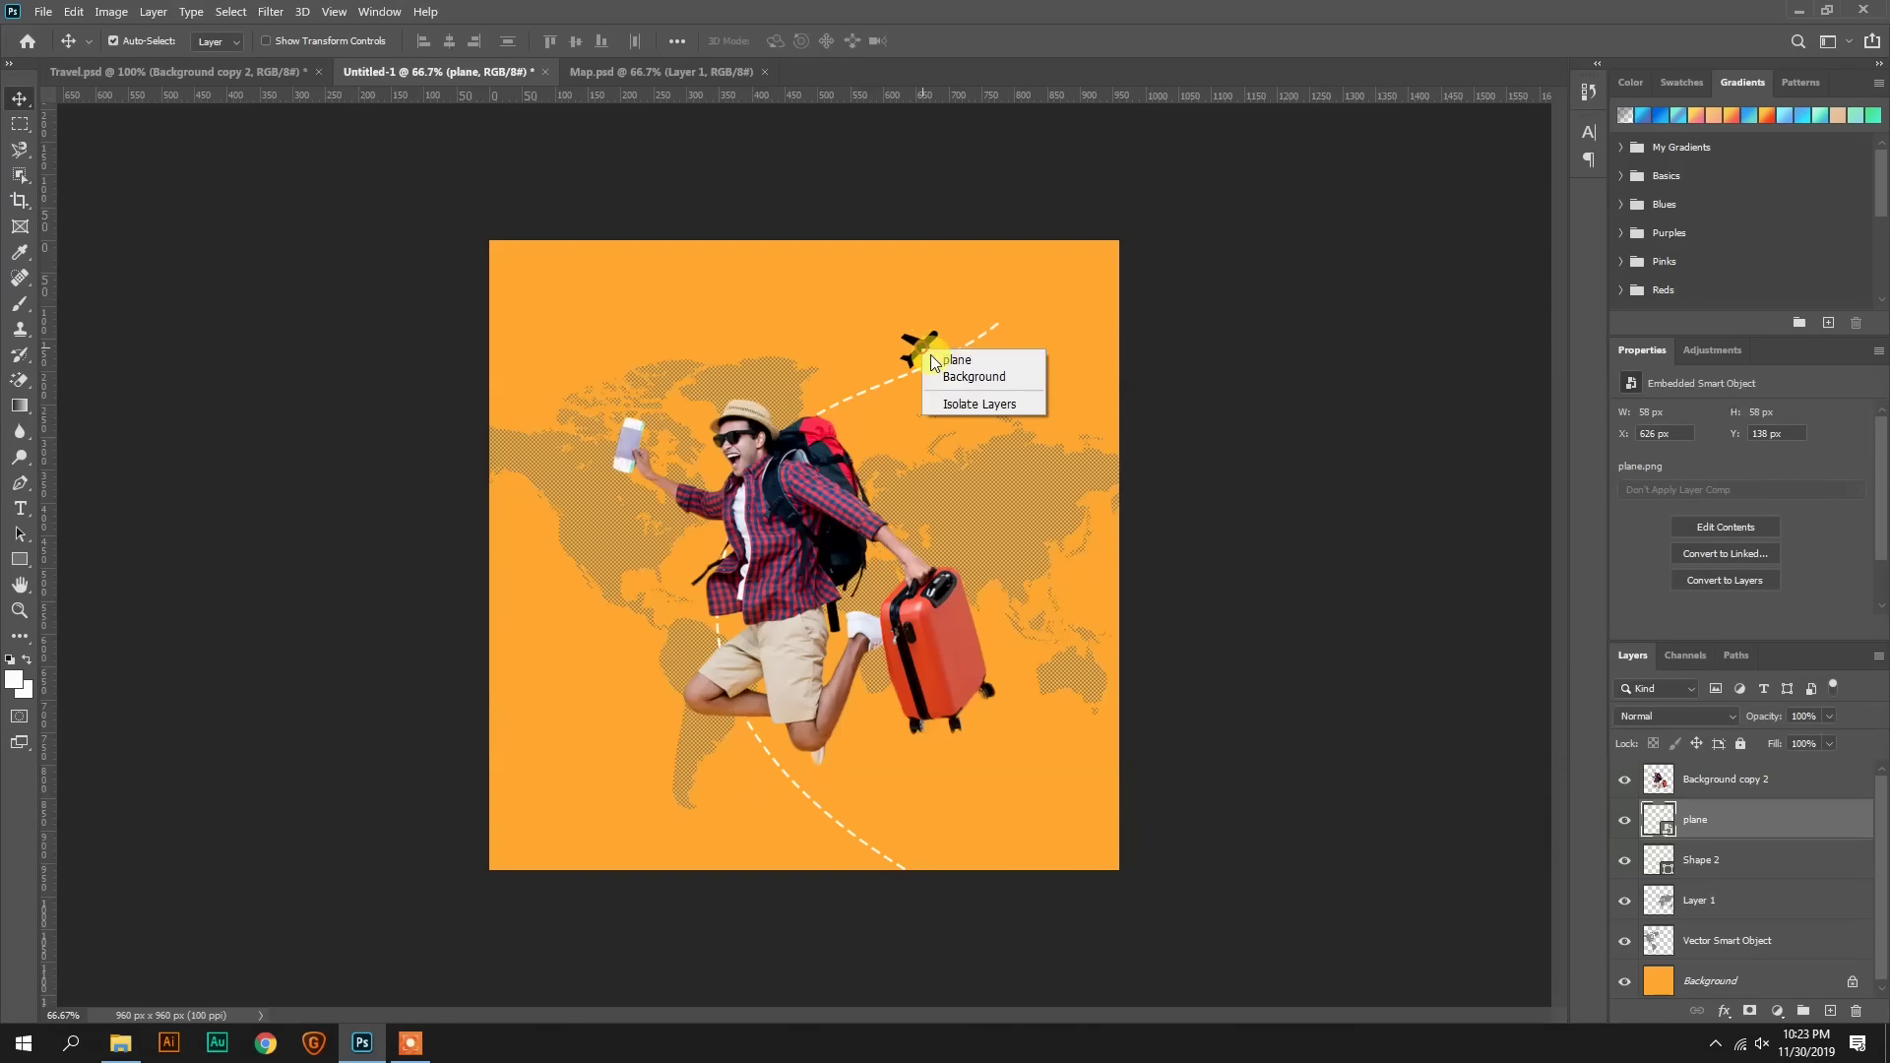
pyautogui.moveTo(925, 349); pyautogui.dragTo(980, 342)
pyautogui.hotkey('ctrl', 't')
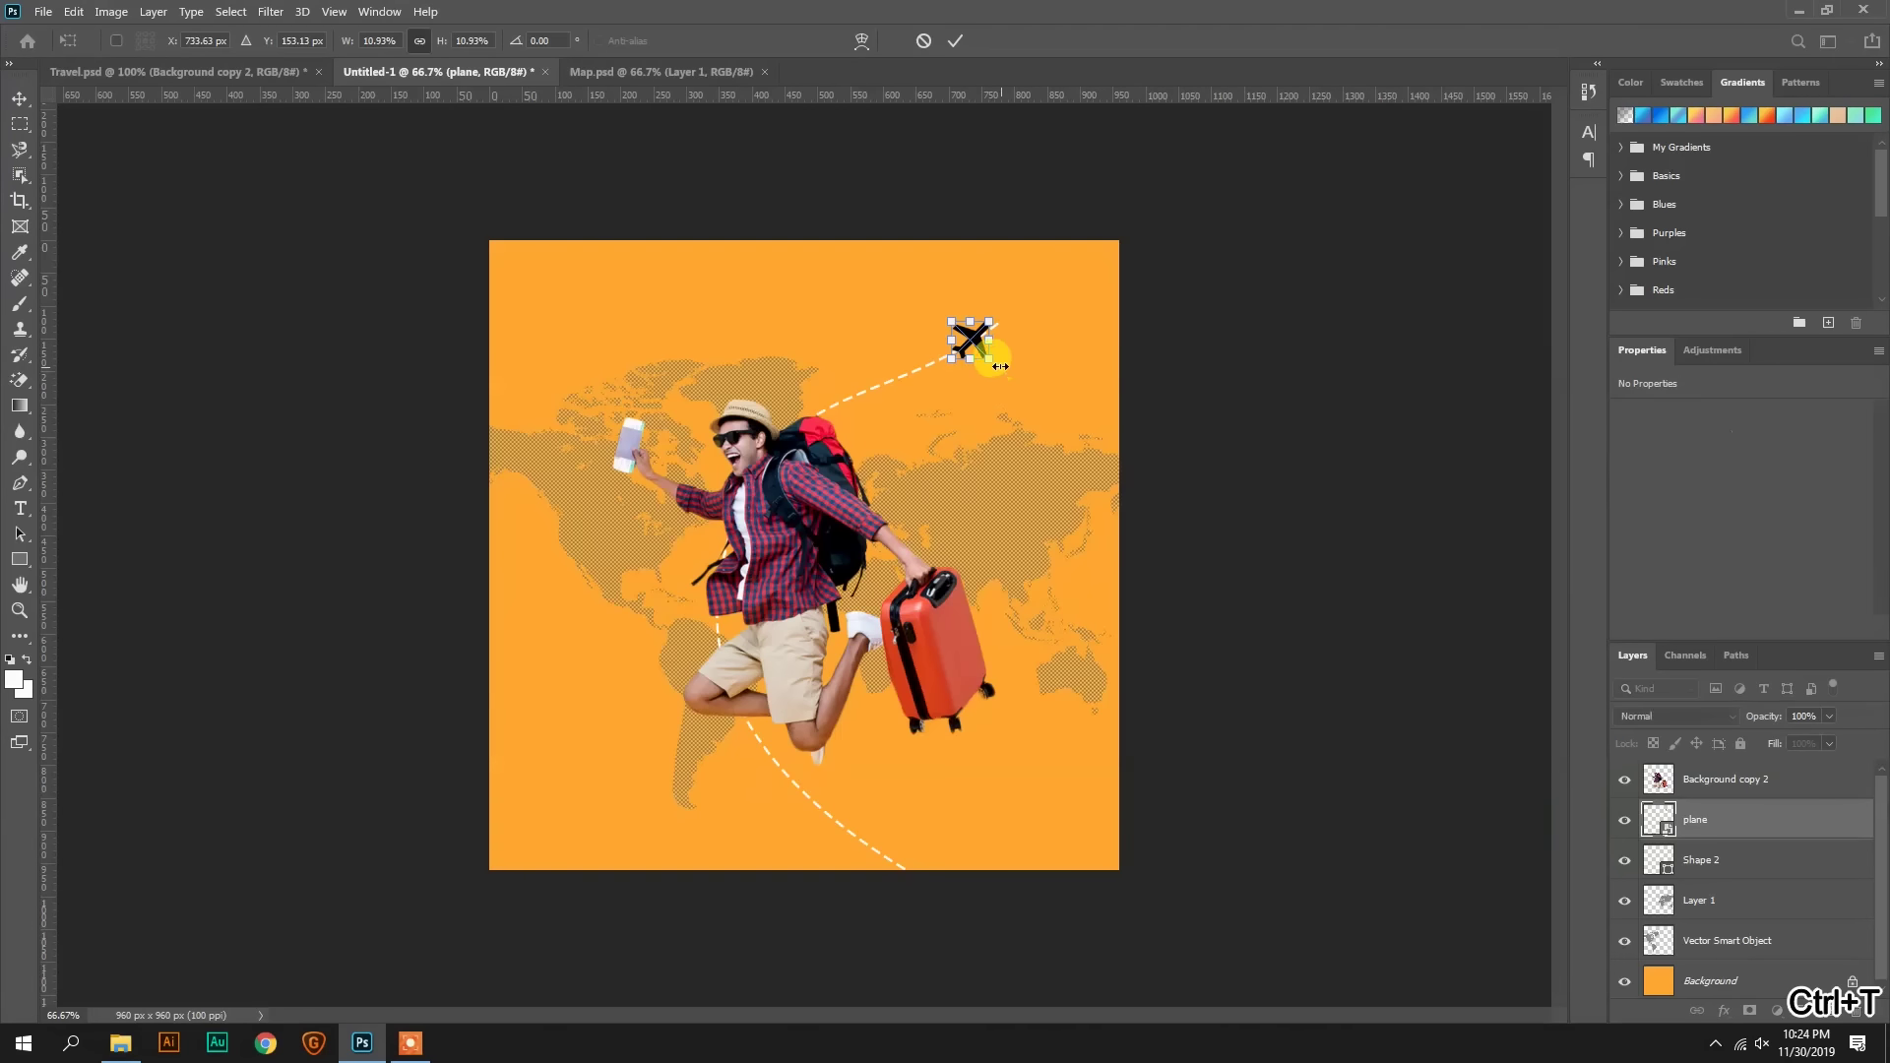
pyautogui.press('Return')
pyautogui.moveTo(971, 342); pyautogui.dragTo(1005, 327)
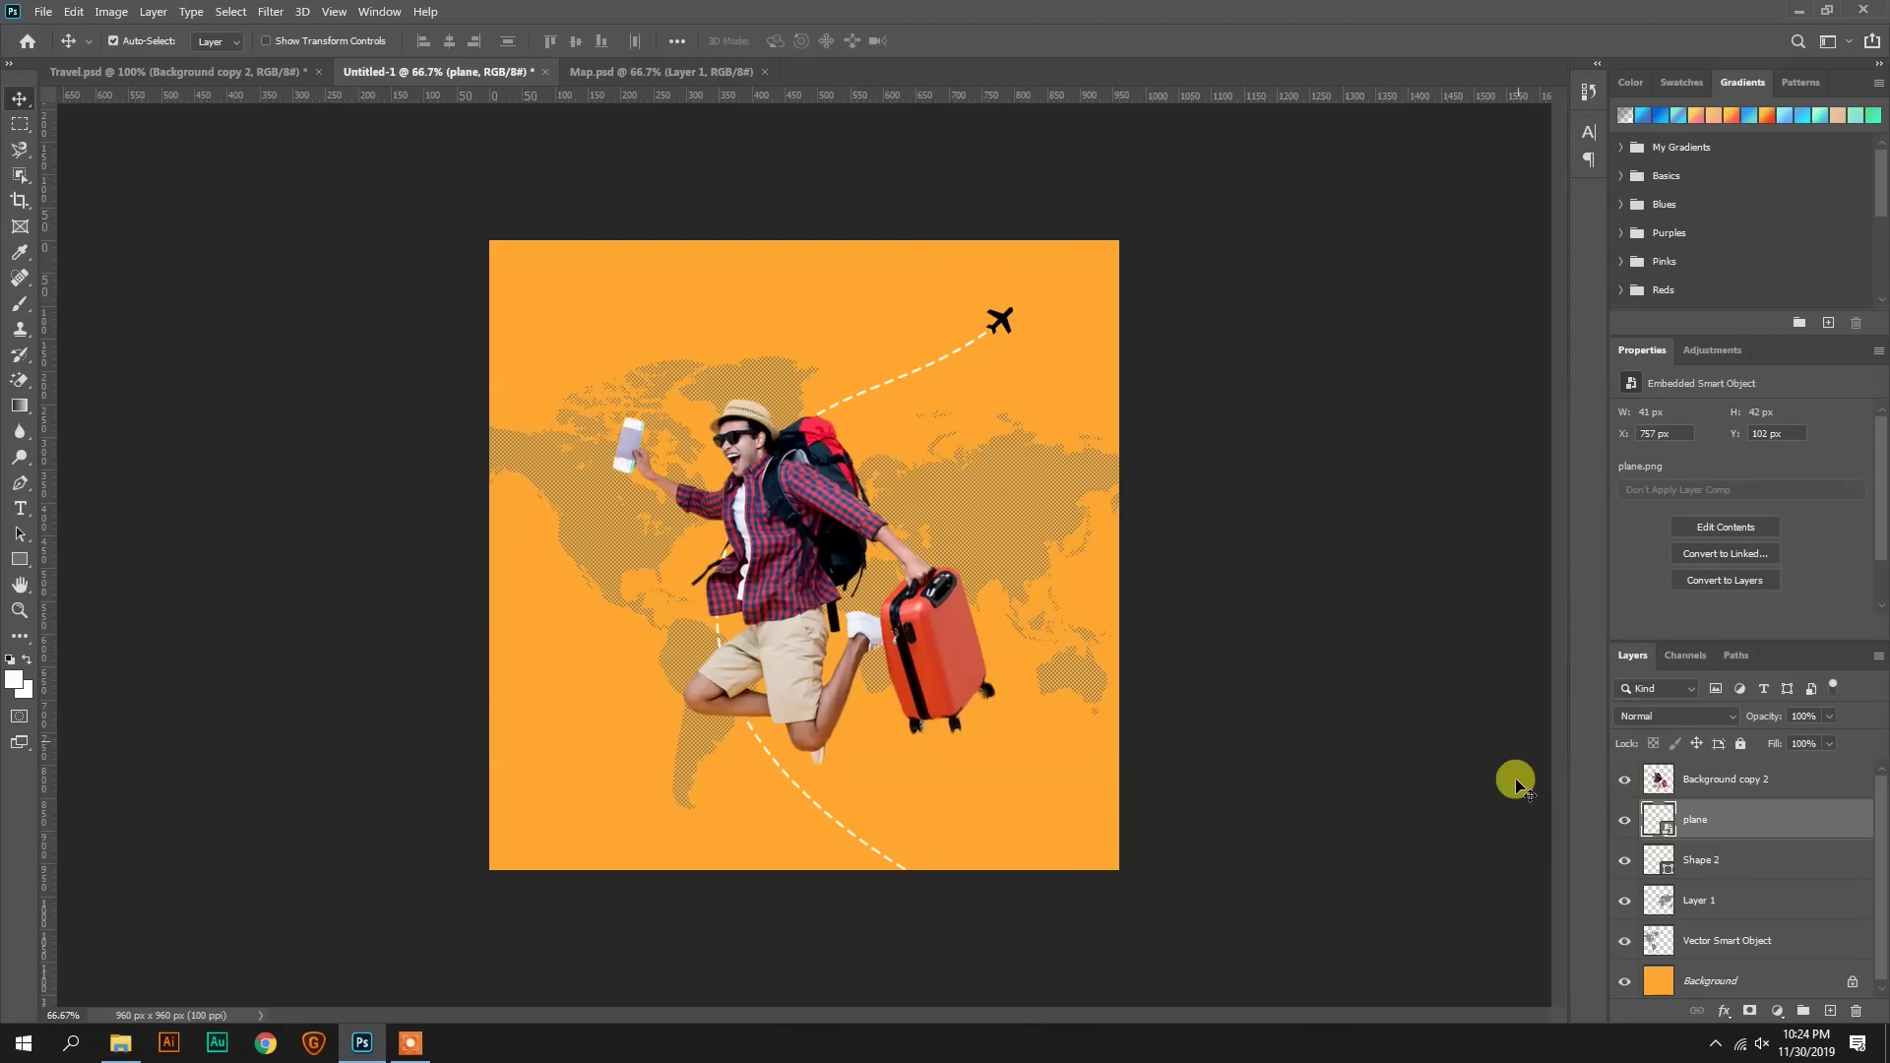
# Step: Add a white Color Overlay layer effect to the plane icon
pyautogui.click(1724, 1011)
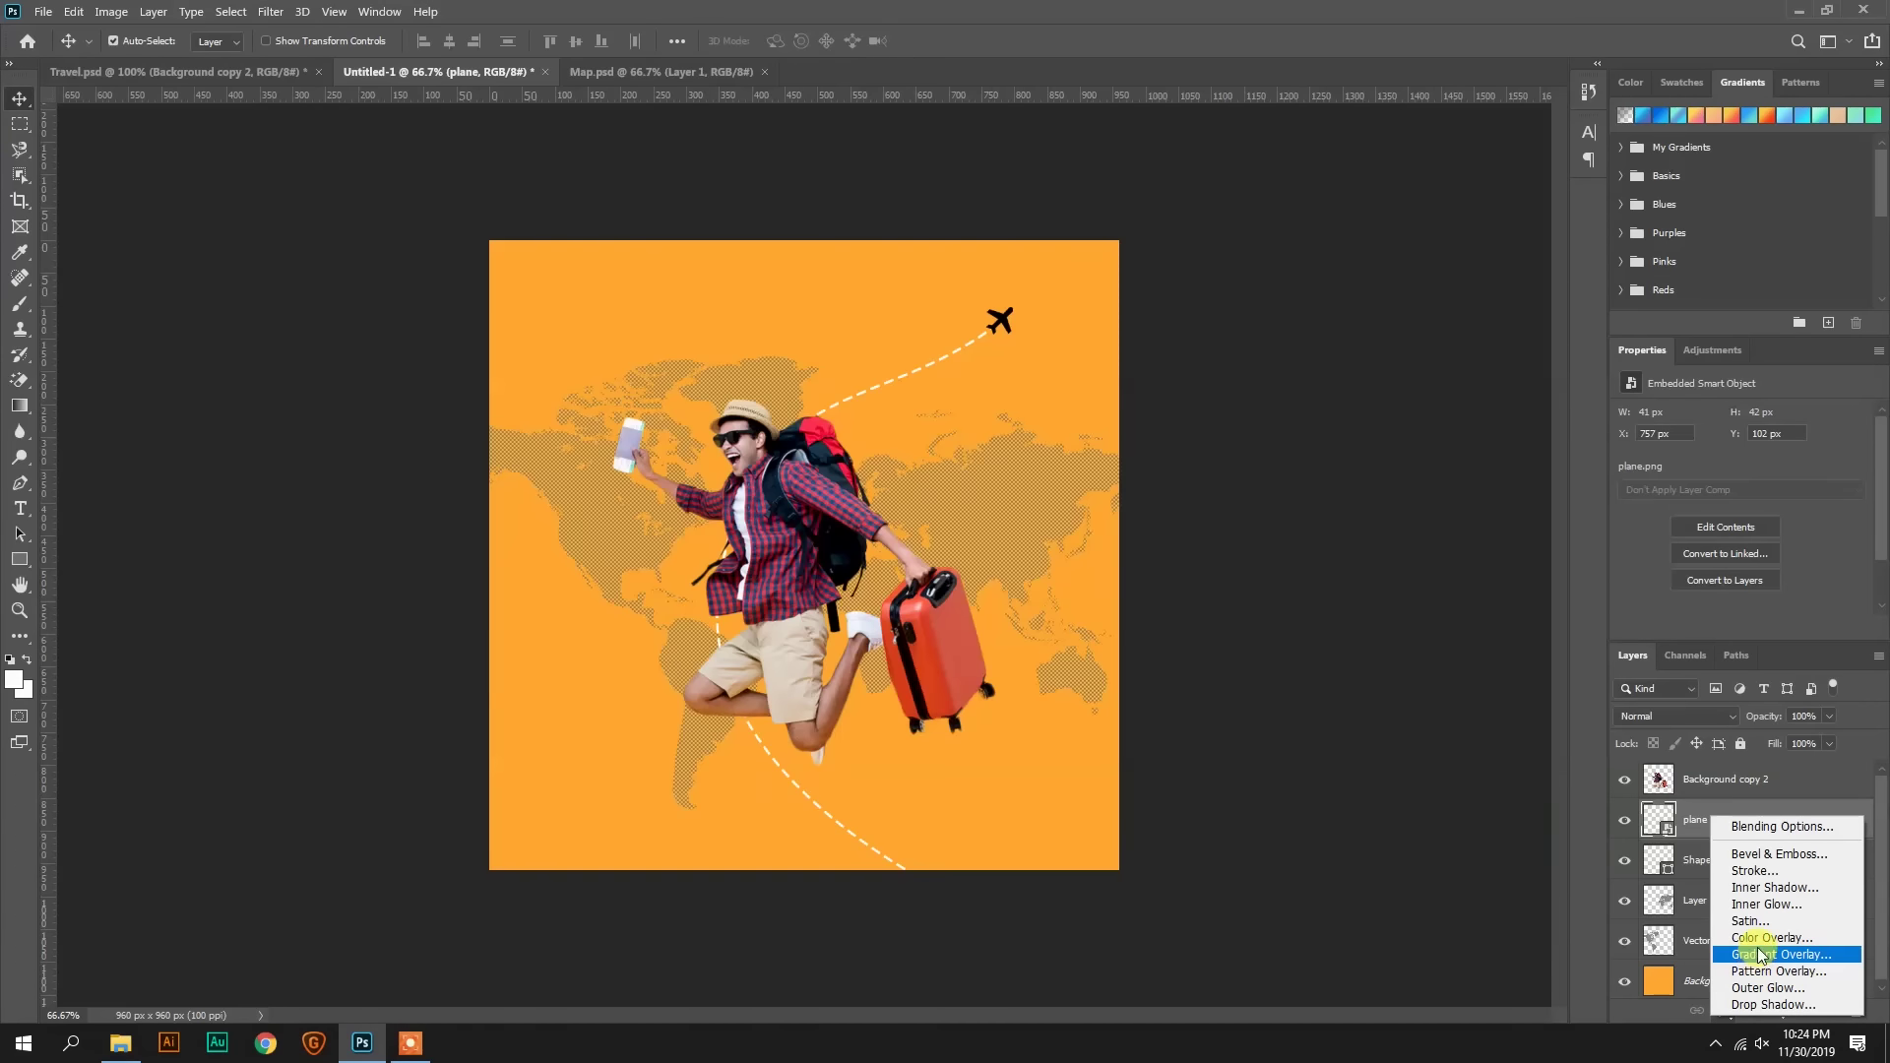
pyautogui.click(1759, 940)
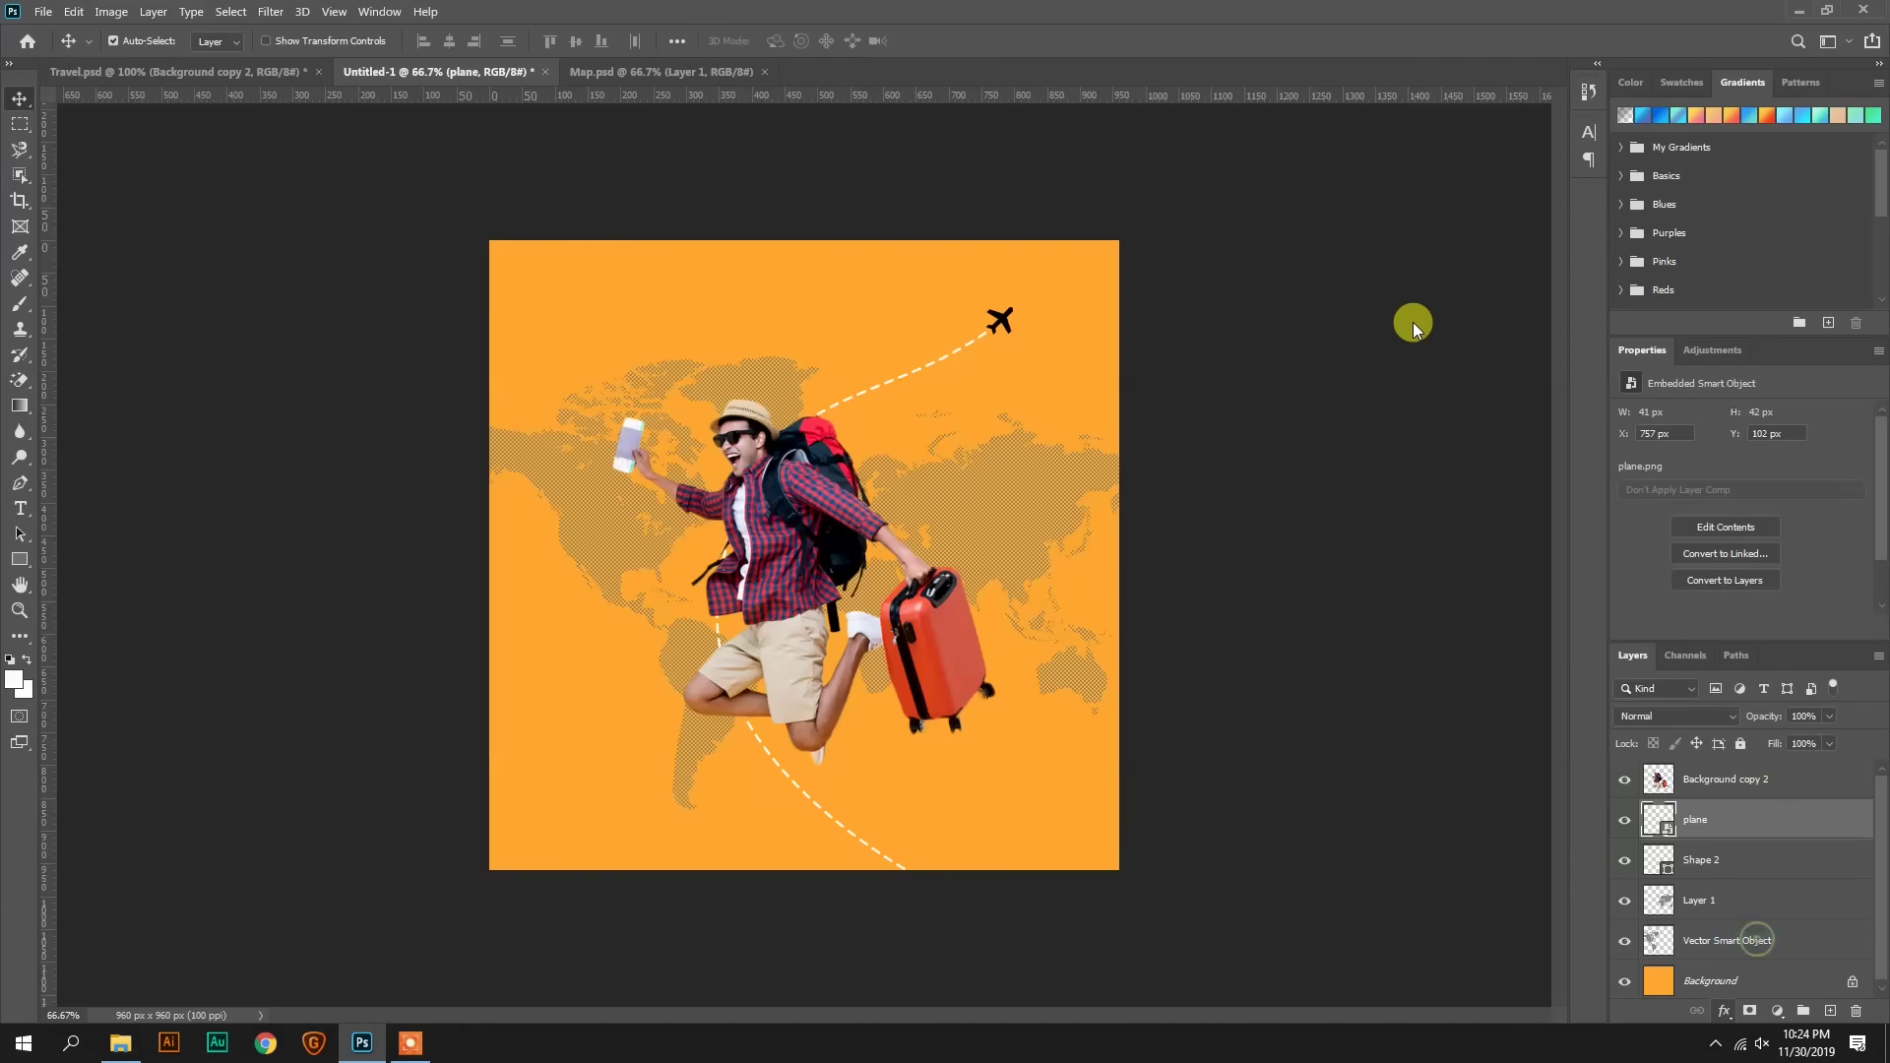
pyautogui.click(1745, 196)
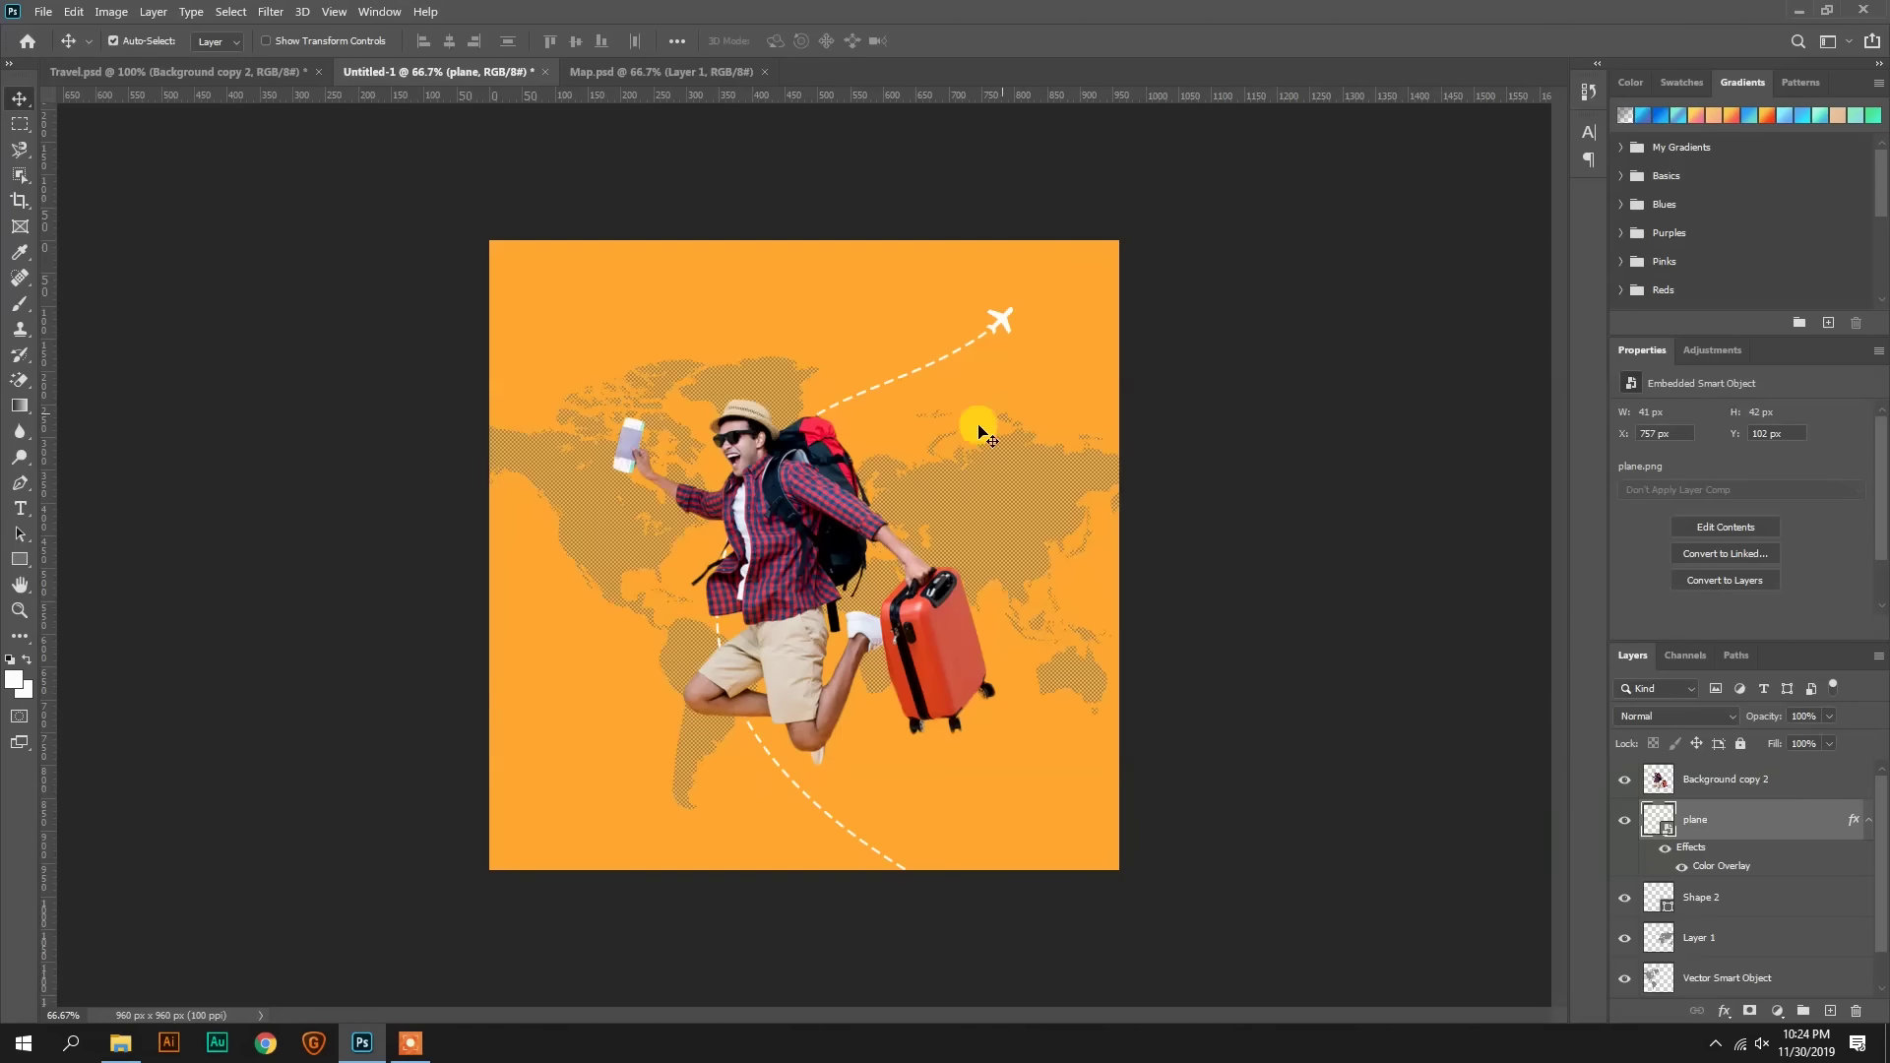
pyautogui.click(20, 635)
pyautogui.click(20, 611)
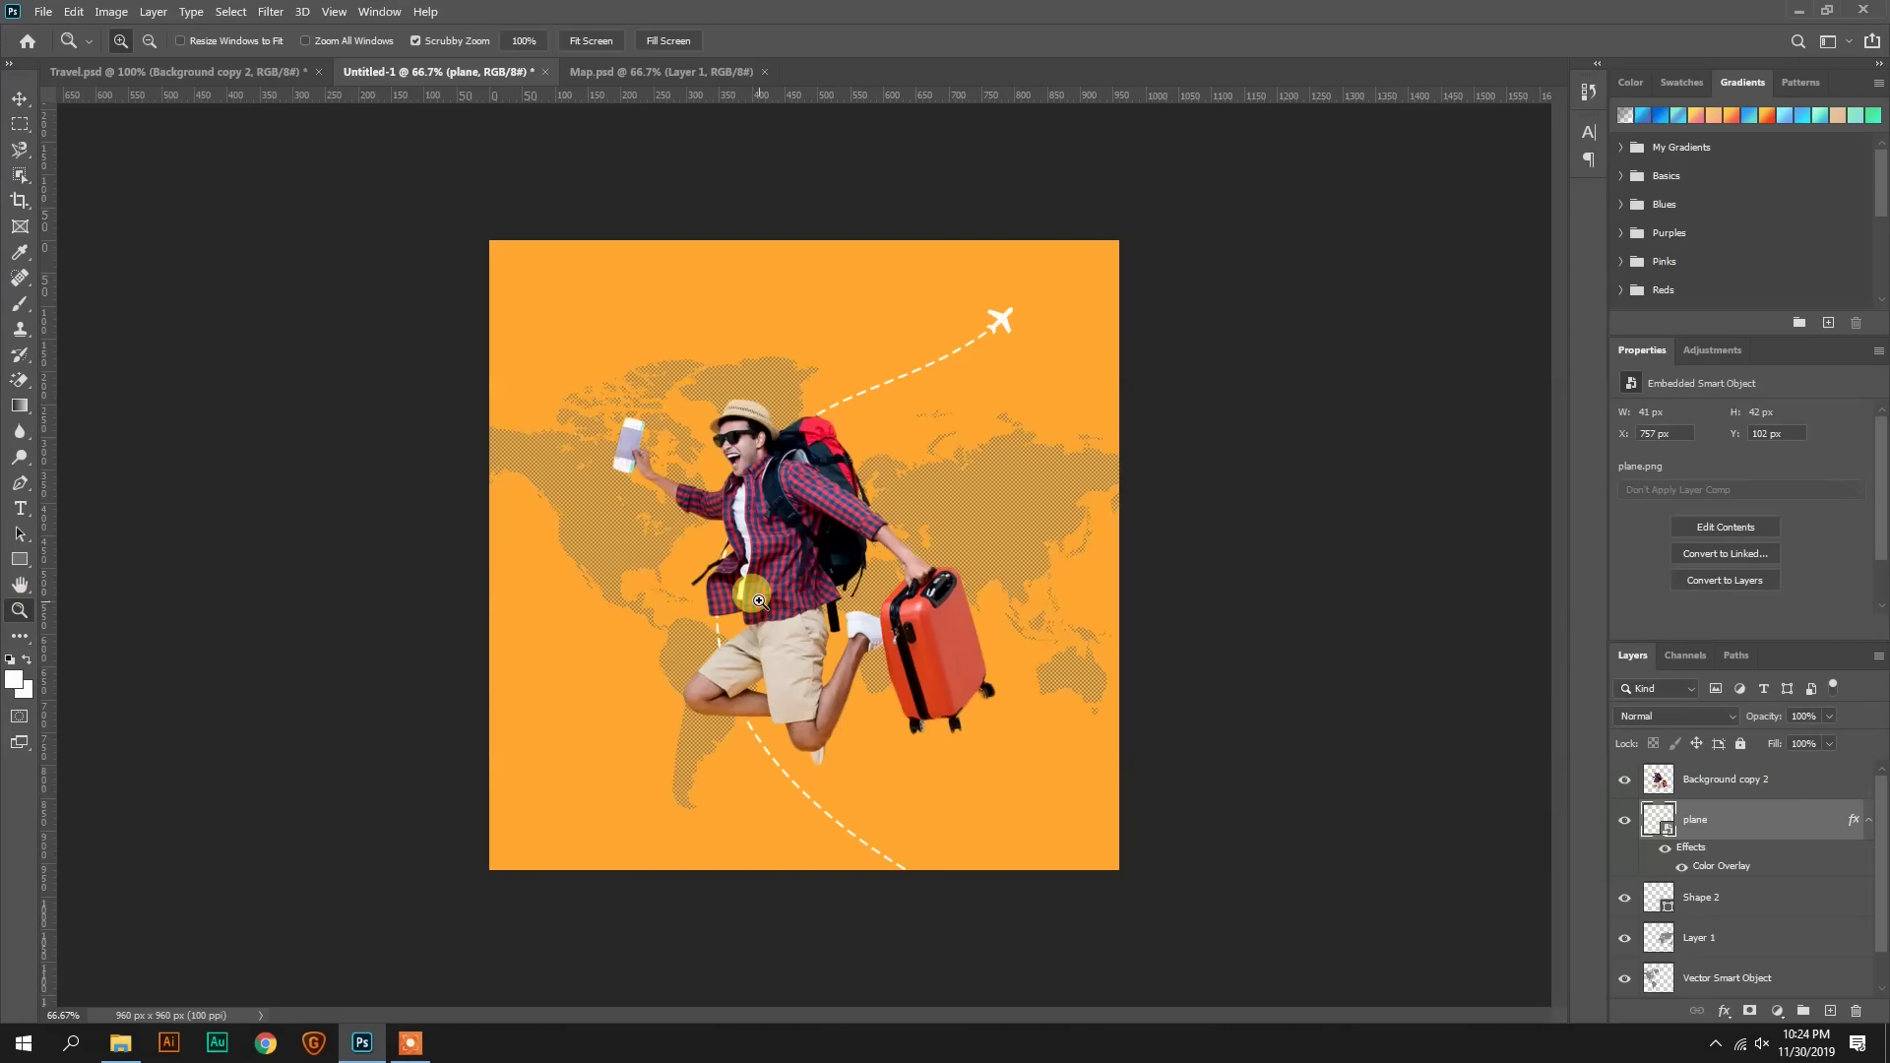
pyautogui.click(19, 96)
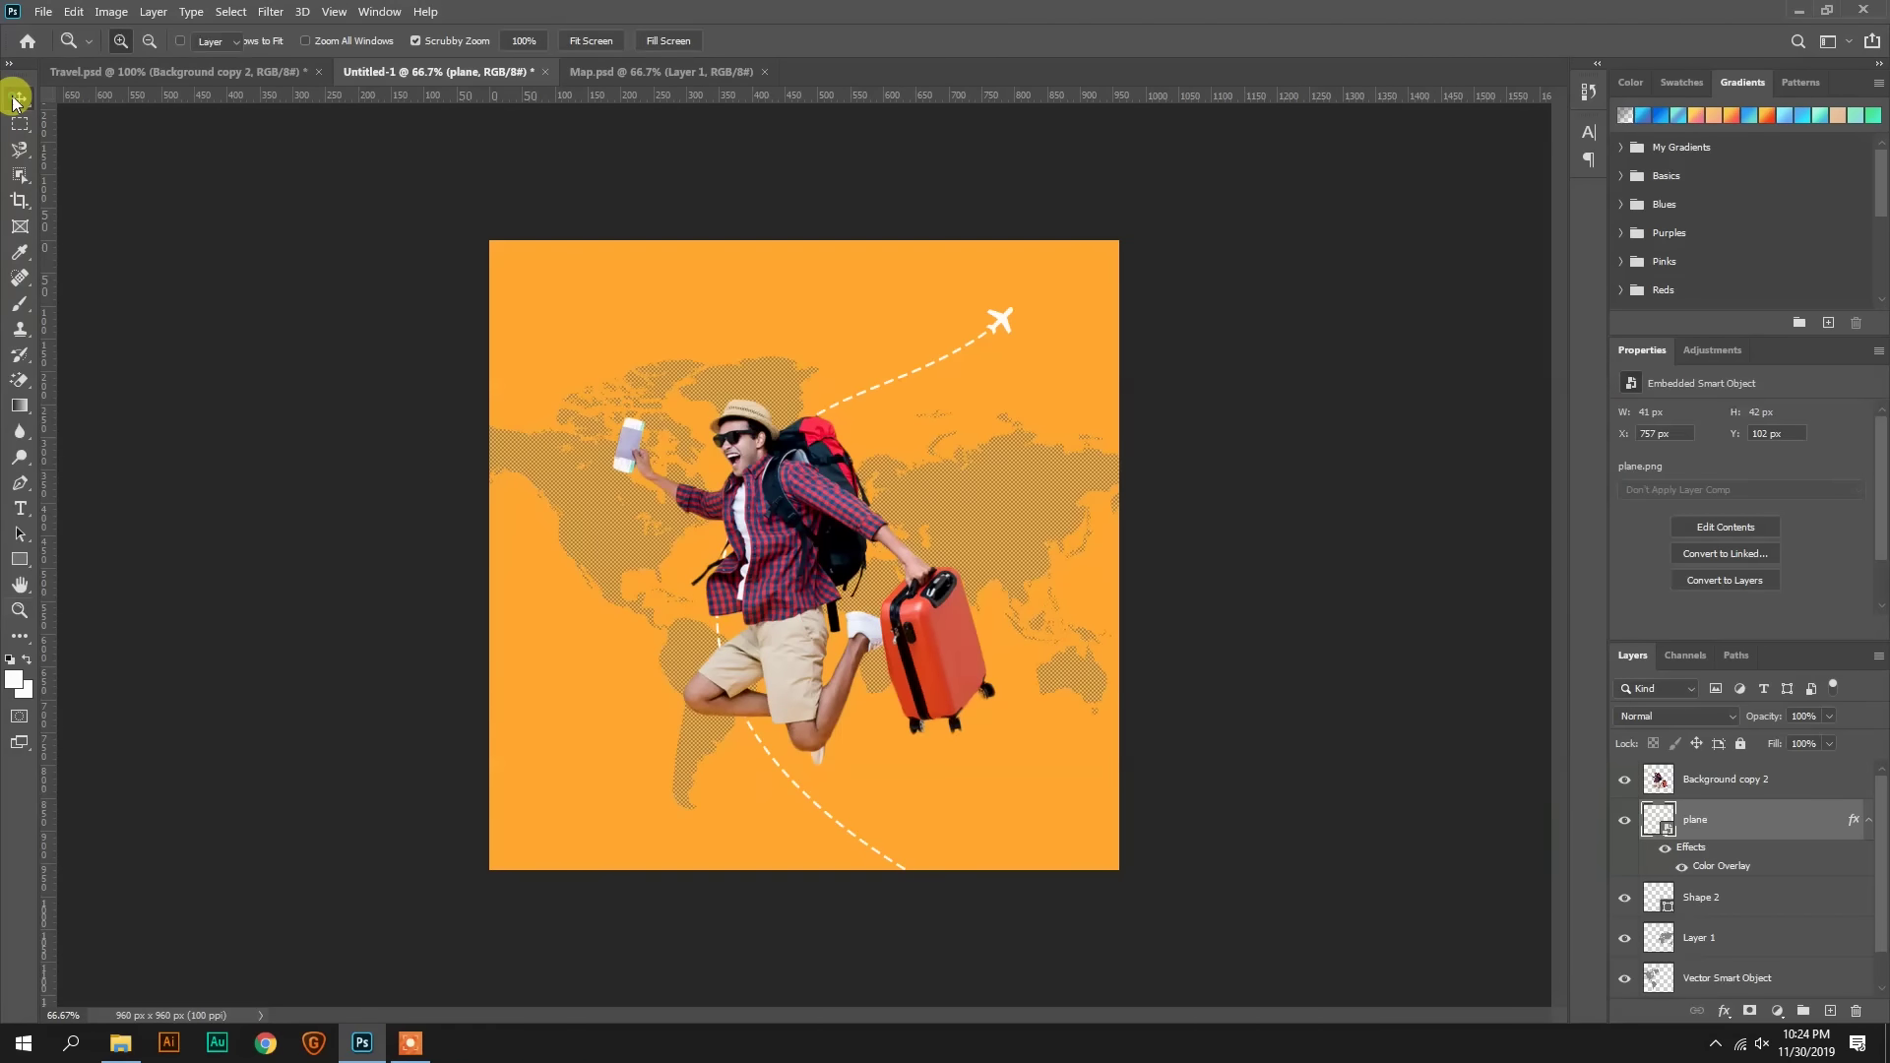
pyautogui.click(120, 1043)
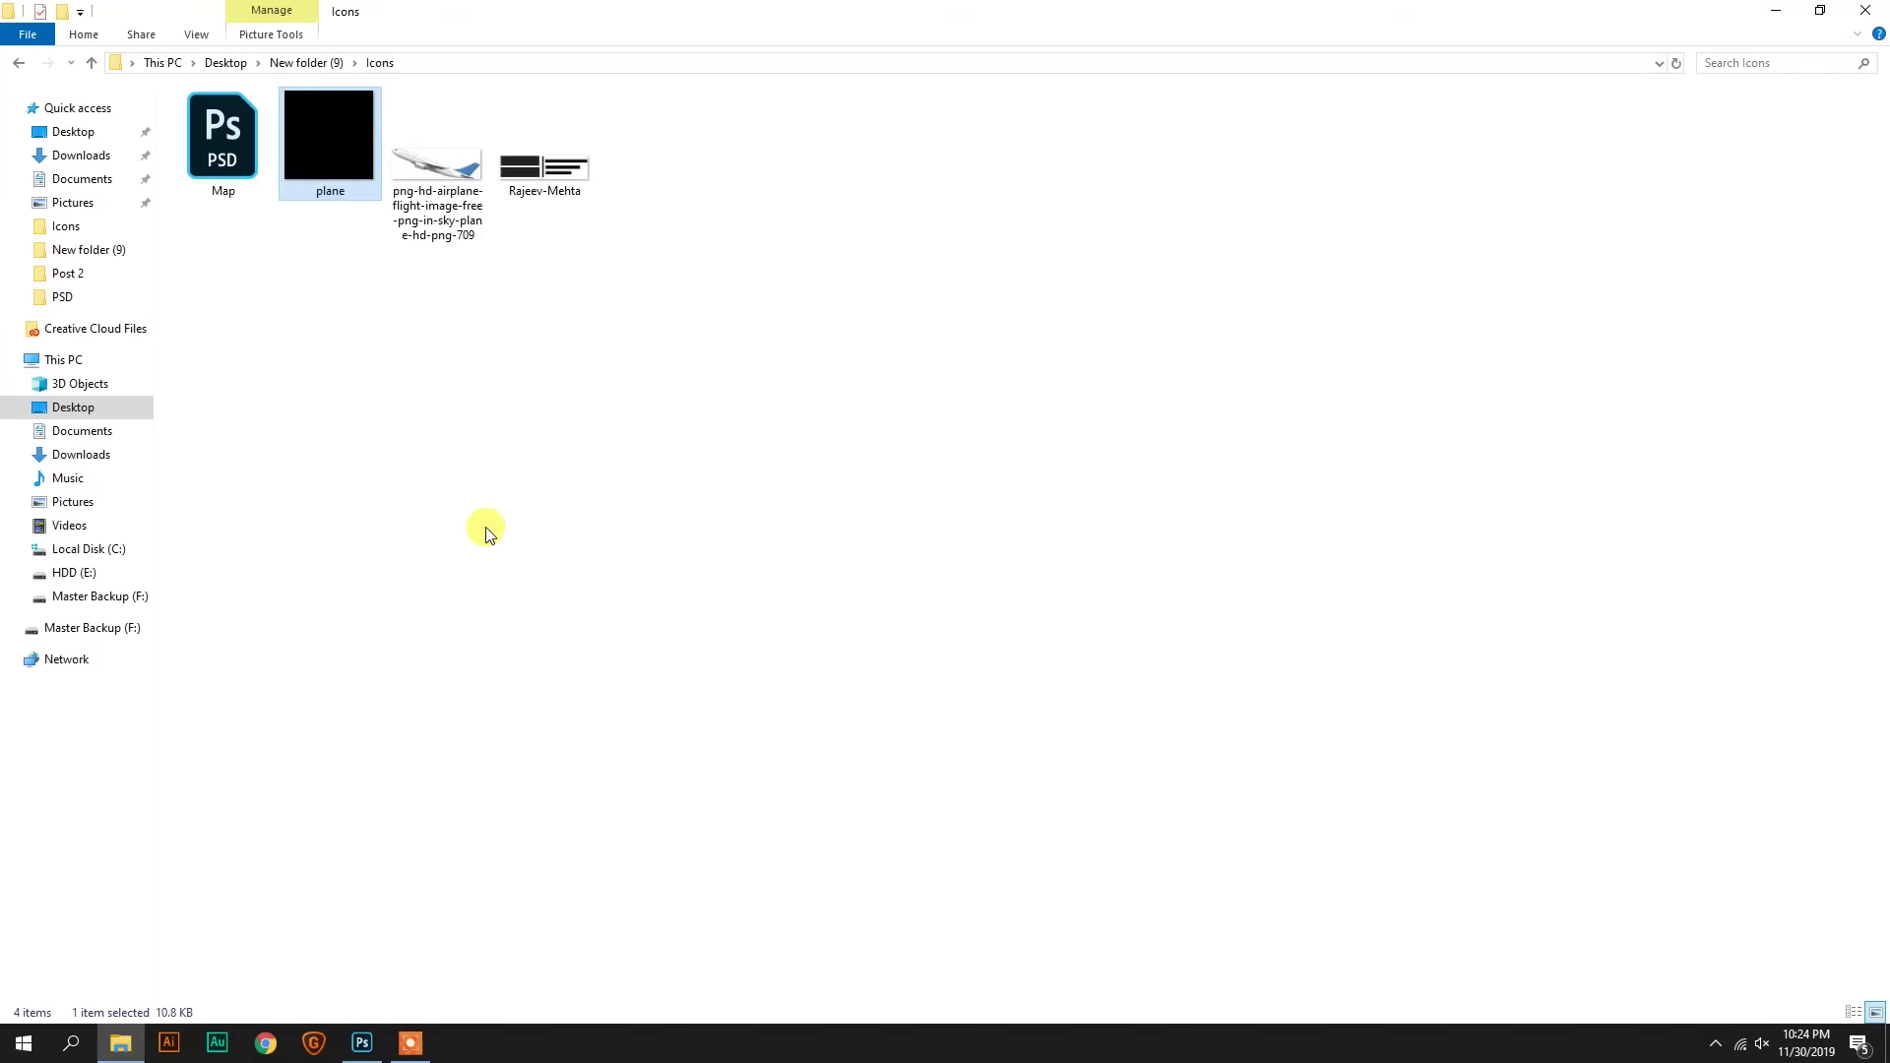
# Step: Place the airliner photo on the poster, scaled down and tilted about 13° beneath the jumping man
pyautogui.moveTo(439, 172); pyautogui.dragTo(362, 931)
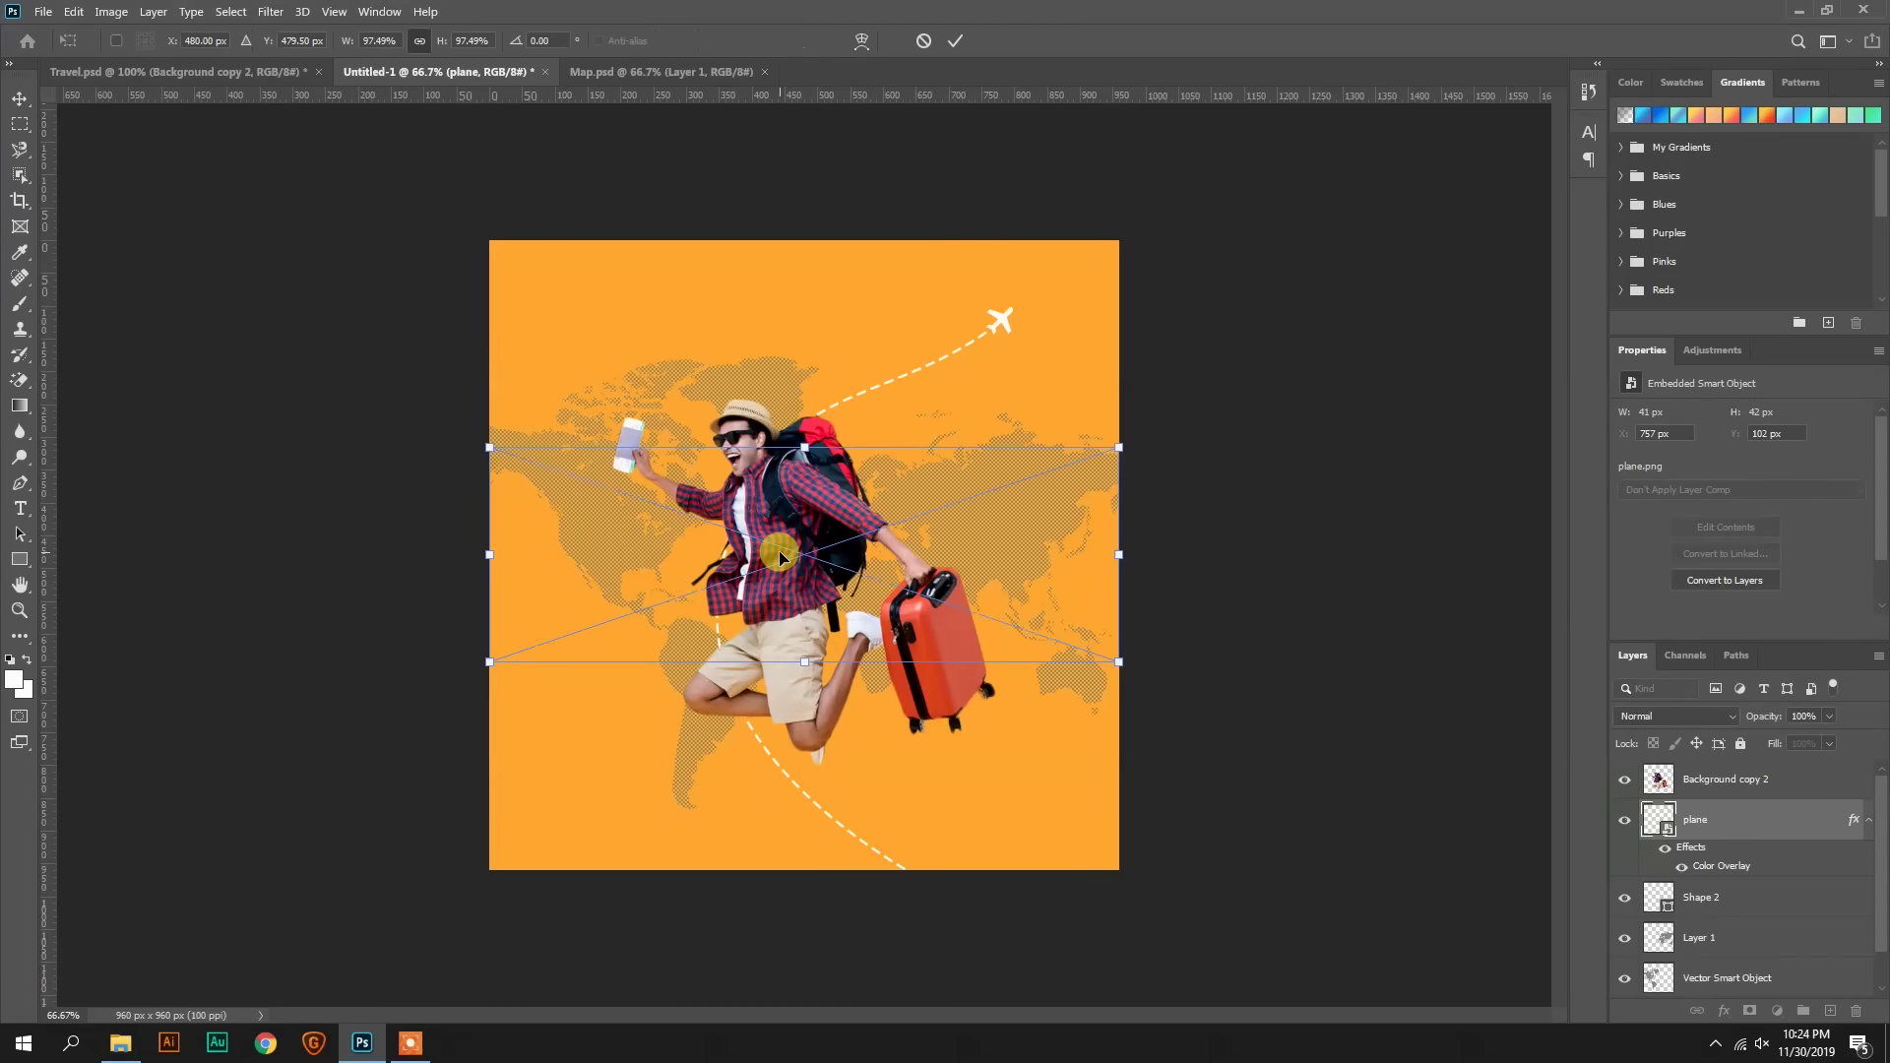
pyautogui.moveTo(362, 930); pyautogui.dragTo(778, 551)
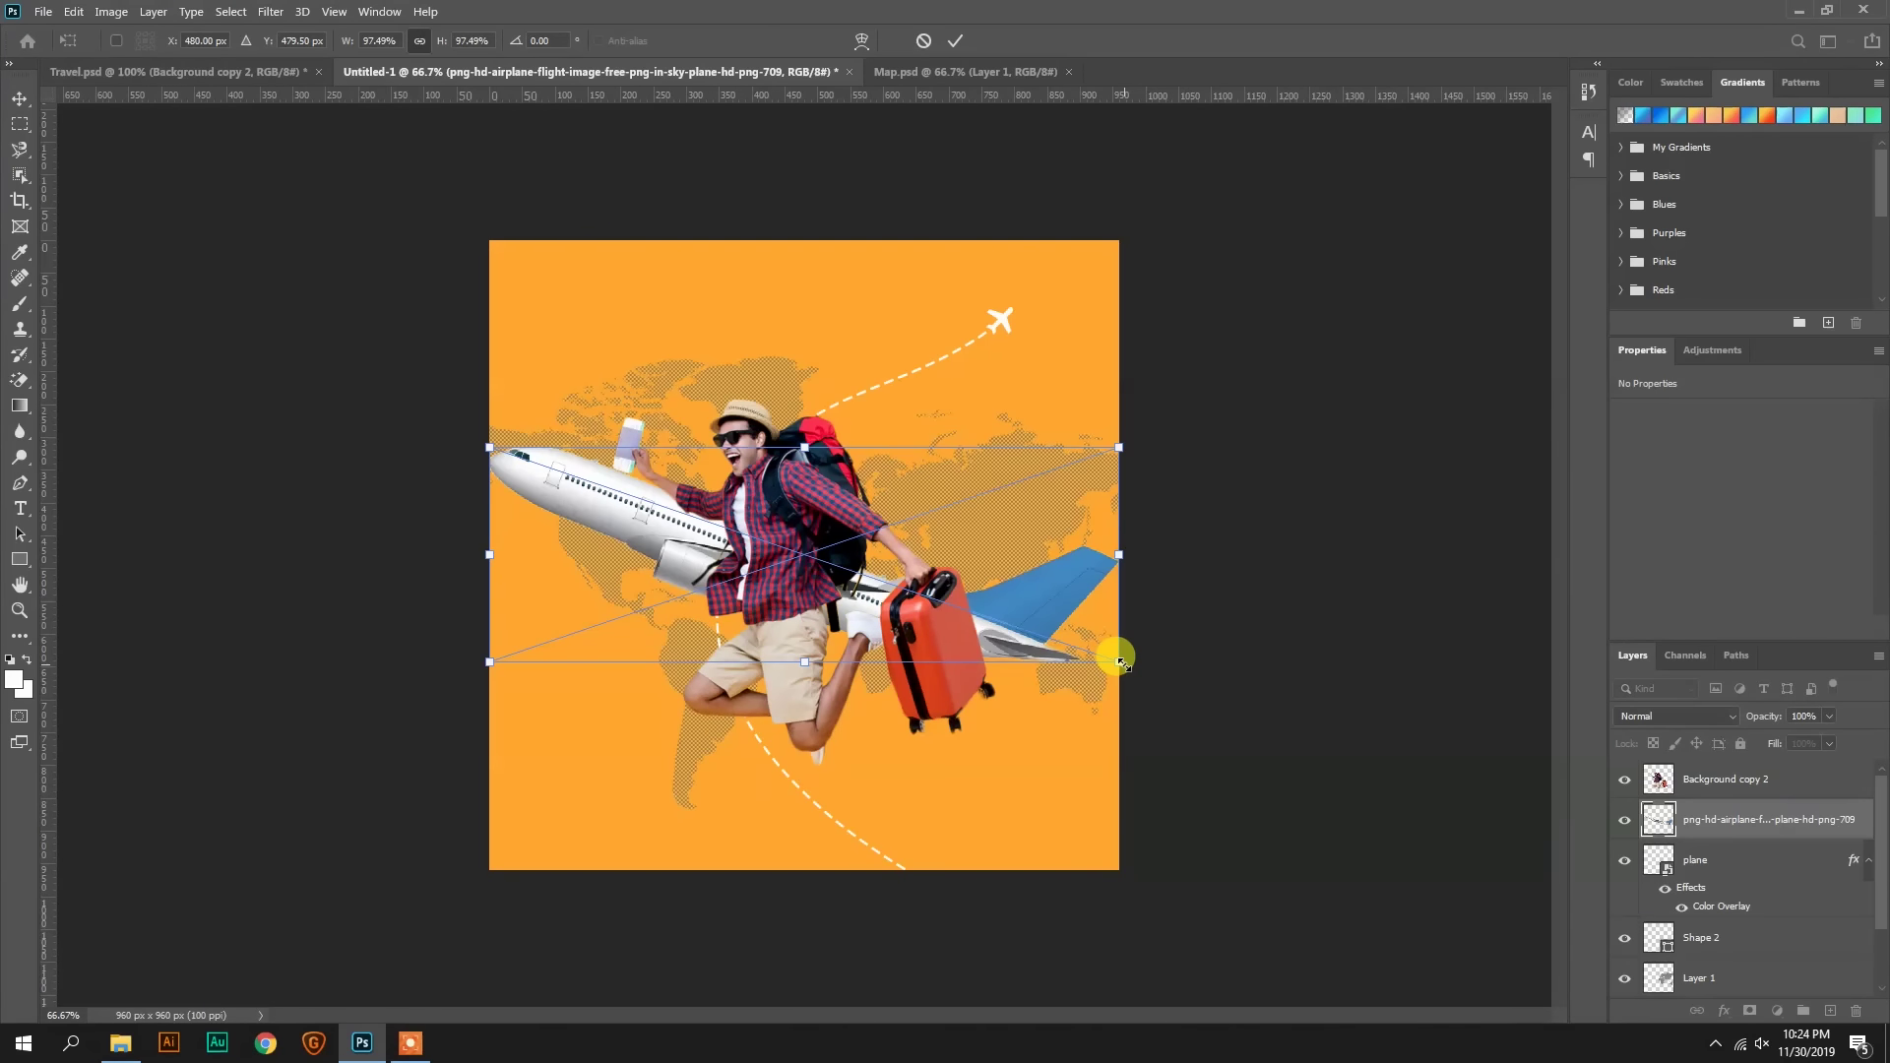
pyautogui.moveTo(1119, 661); pyautogui.dragTo(1060, 641)
pyautogui.moveTo(1115, 571); pyautogui.dragTo(1092, 639)
pyautogui.moveTo(786, 576); pyautogui.dragTo(904, 676)
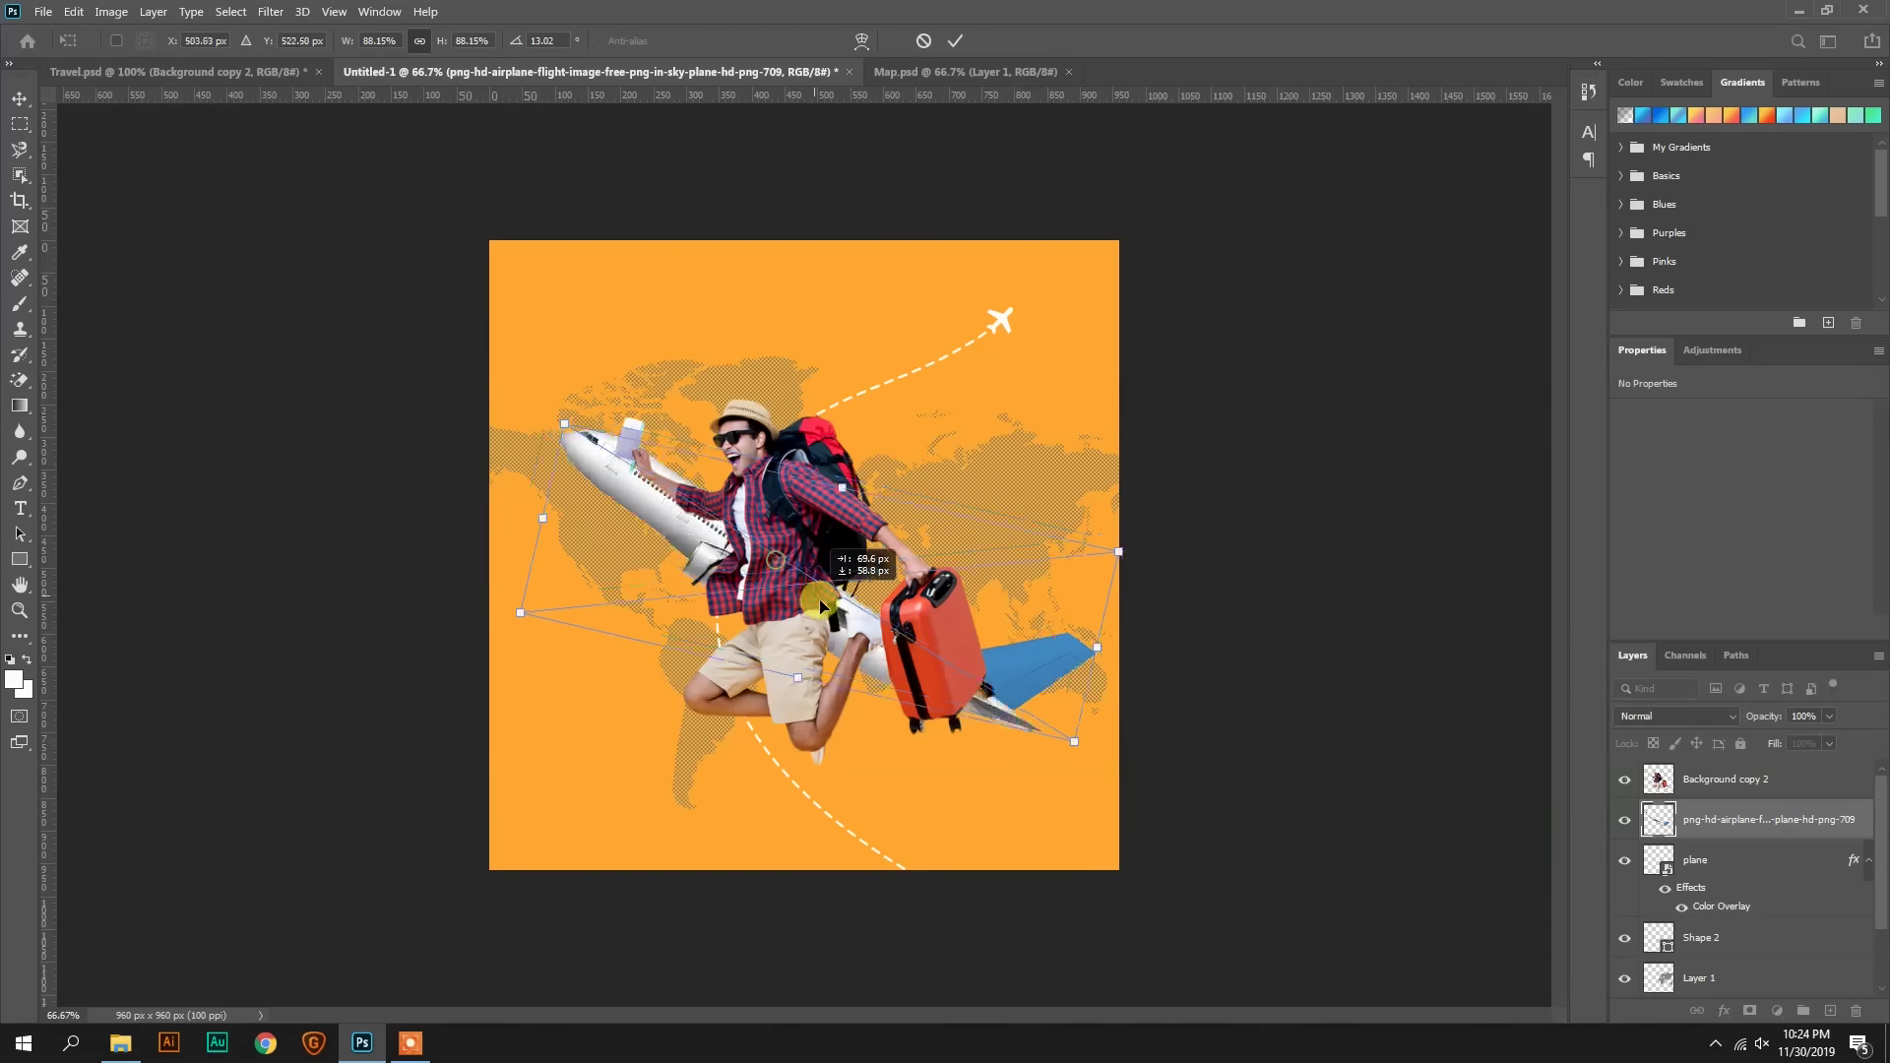
pyautogui.moveTo(1074, 751); pyautogui.dragTo(1049, 735)
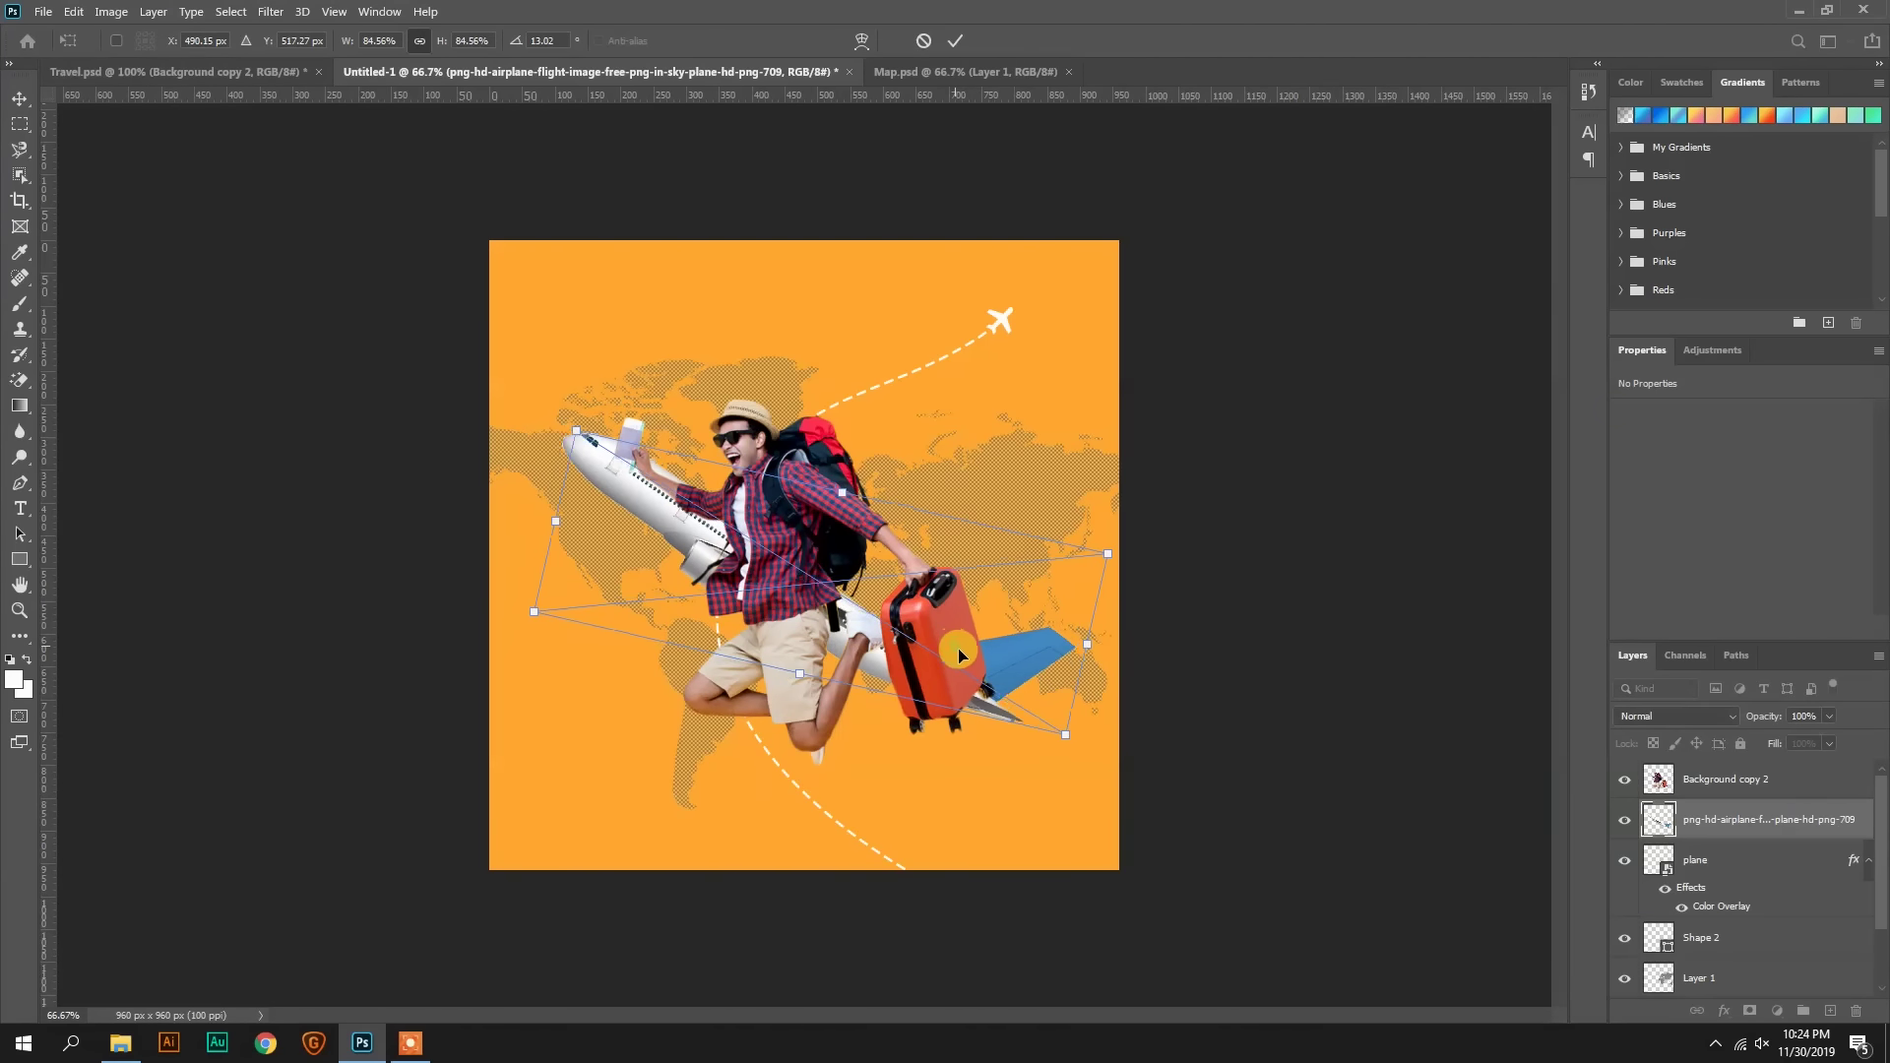
pyautogui.moveTo(941, 651); pyautogui.dragTo(948, 655)
pyautogui.press('Return')
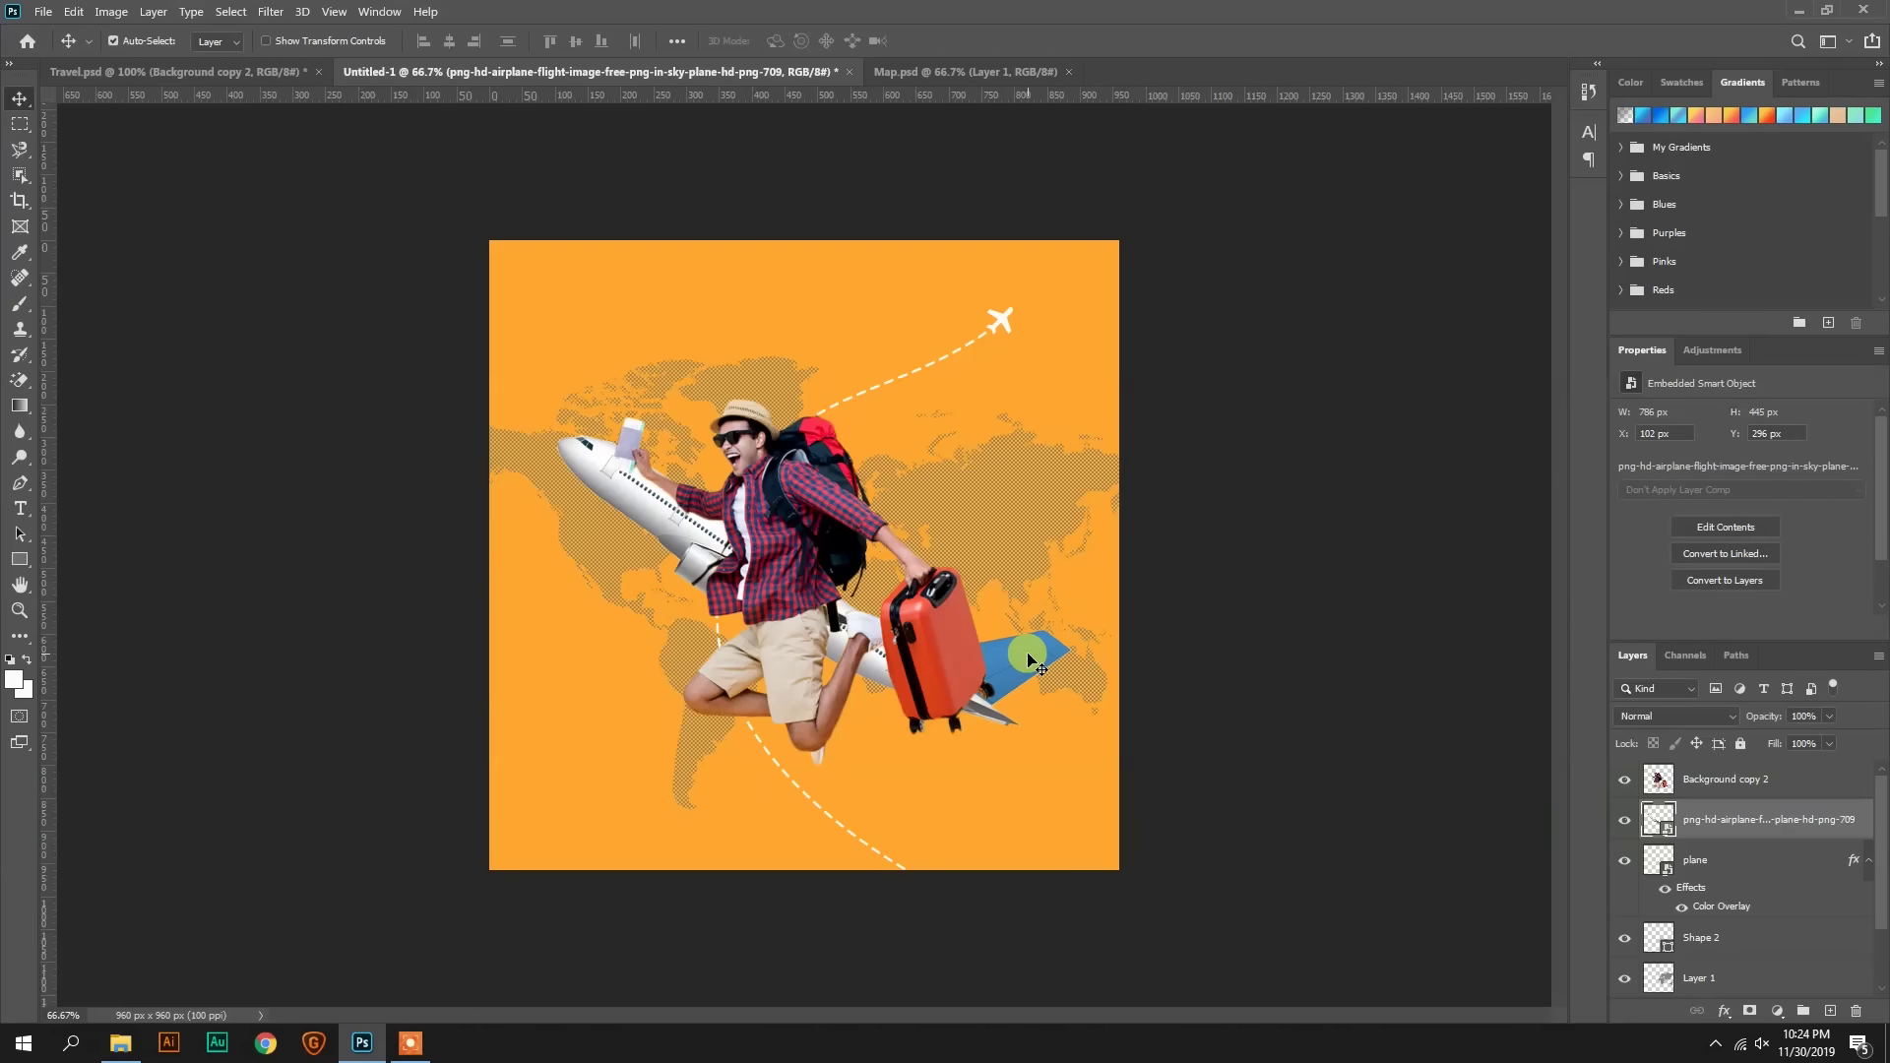
pyautogui.click(19, 610)
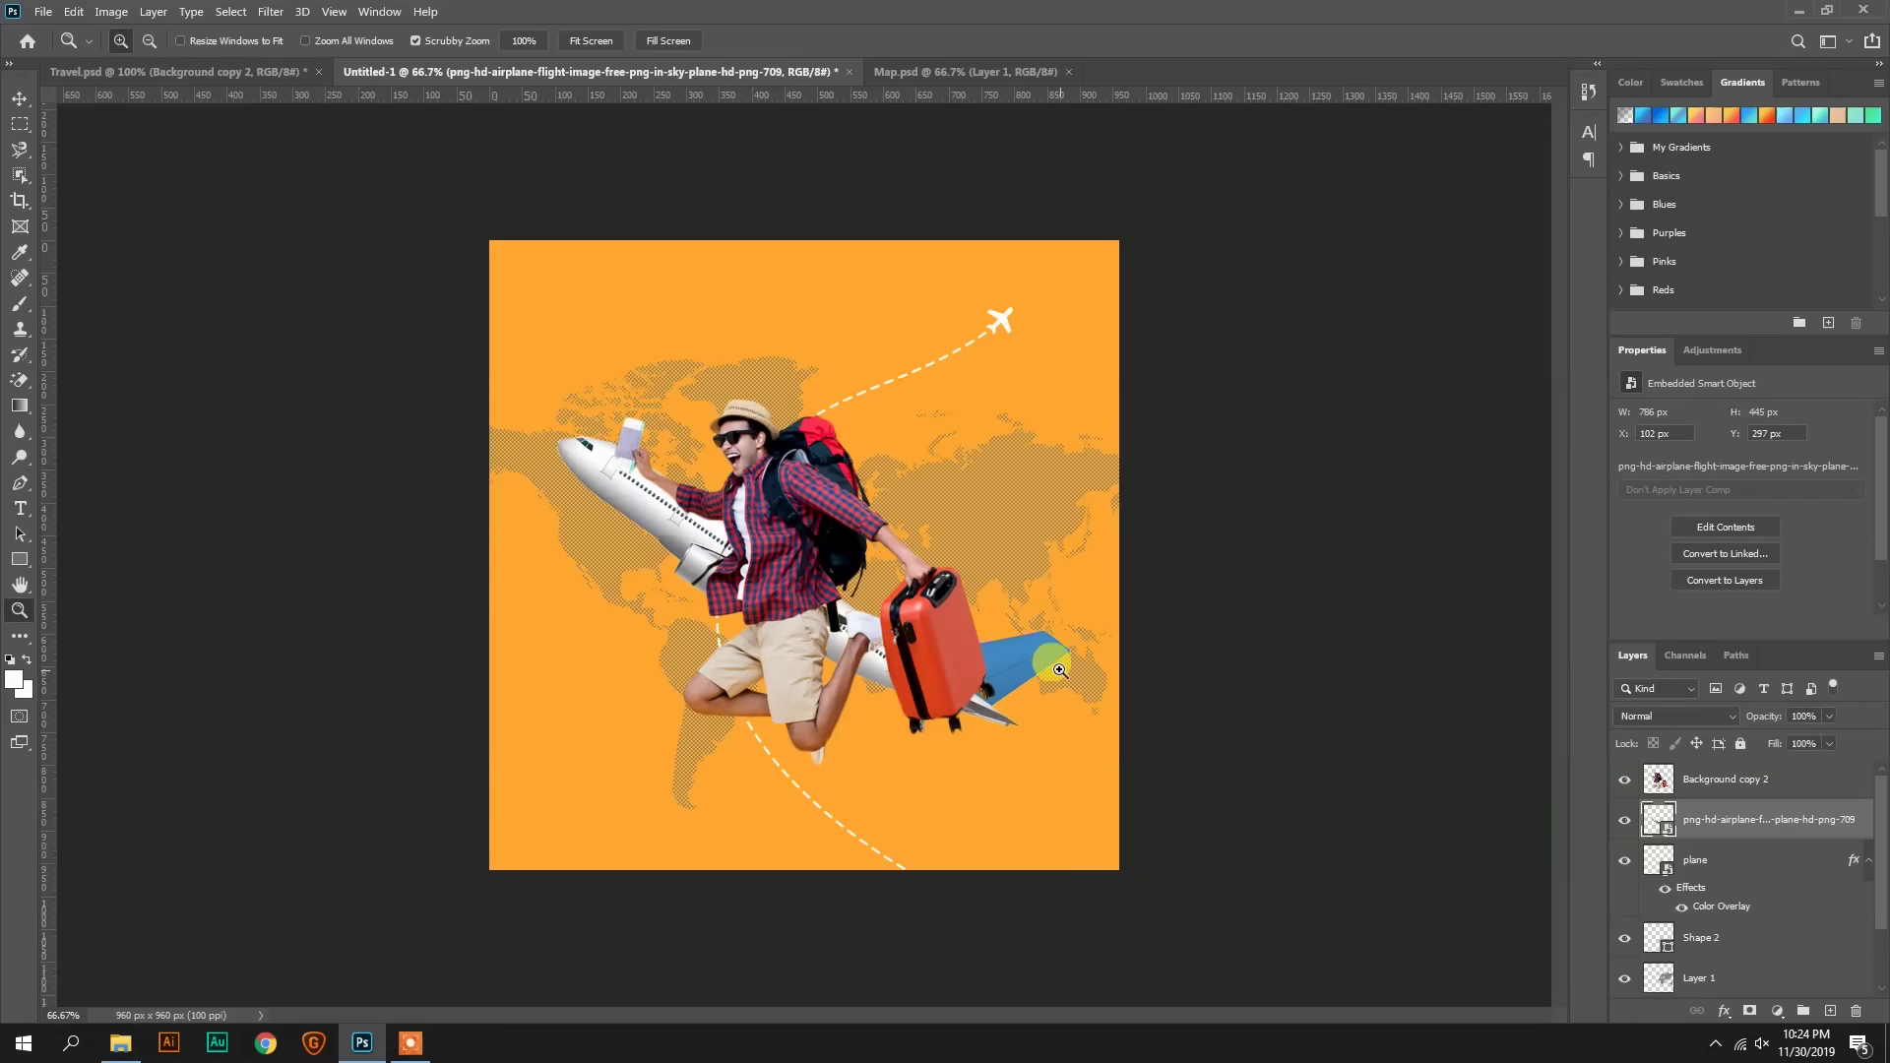
pyautogui.moveTo(1052, 661); pyautogui.dragTo(864, 641)
pyautogui.click(19, 98)
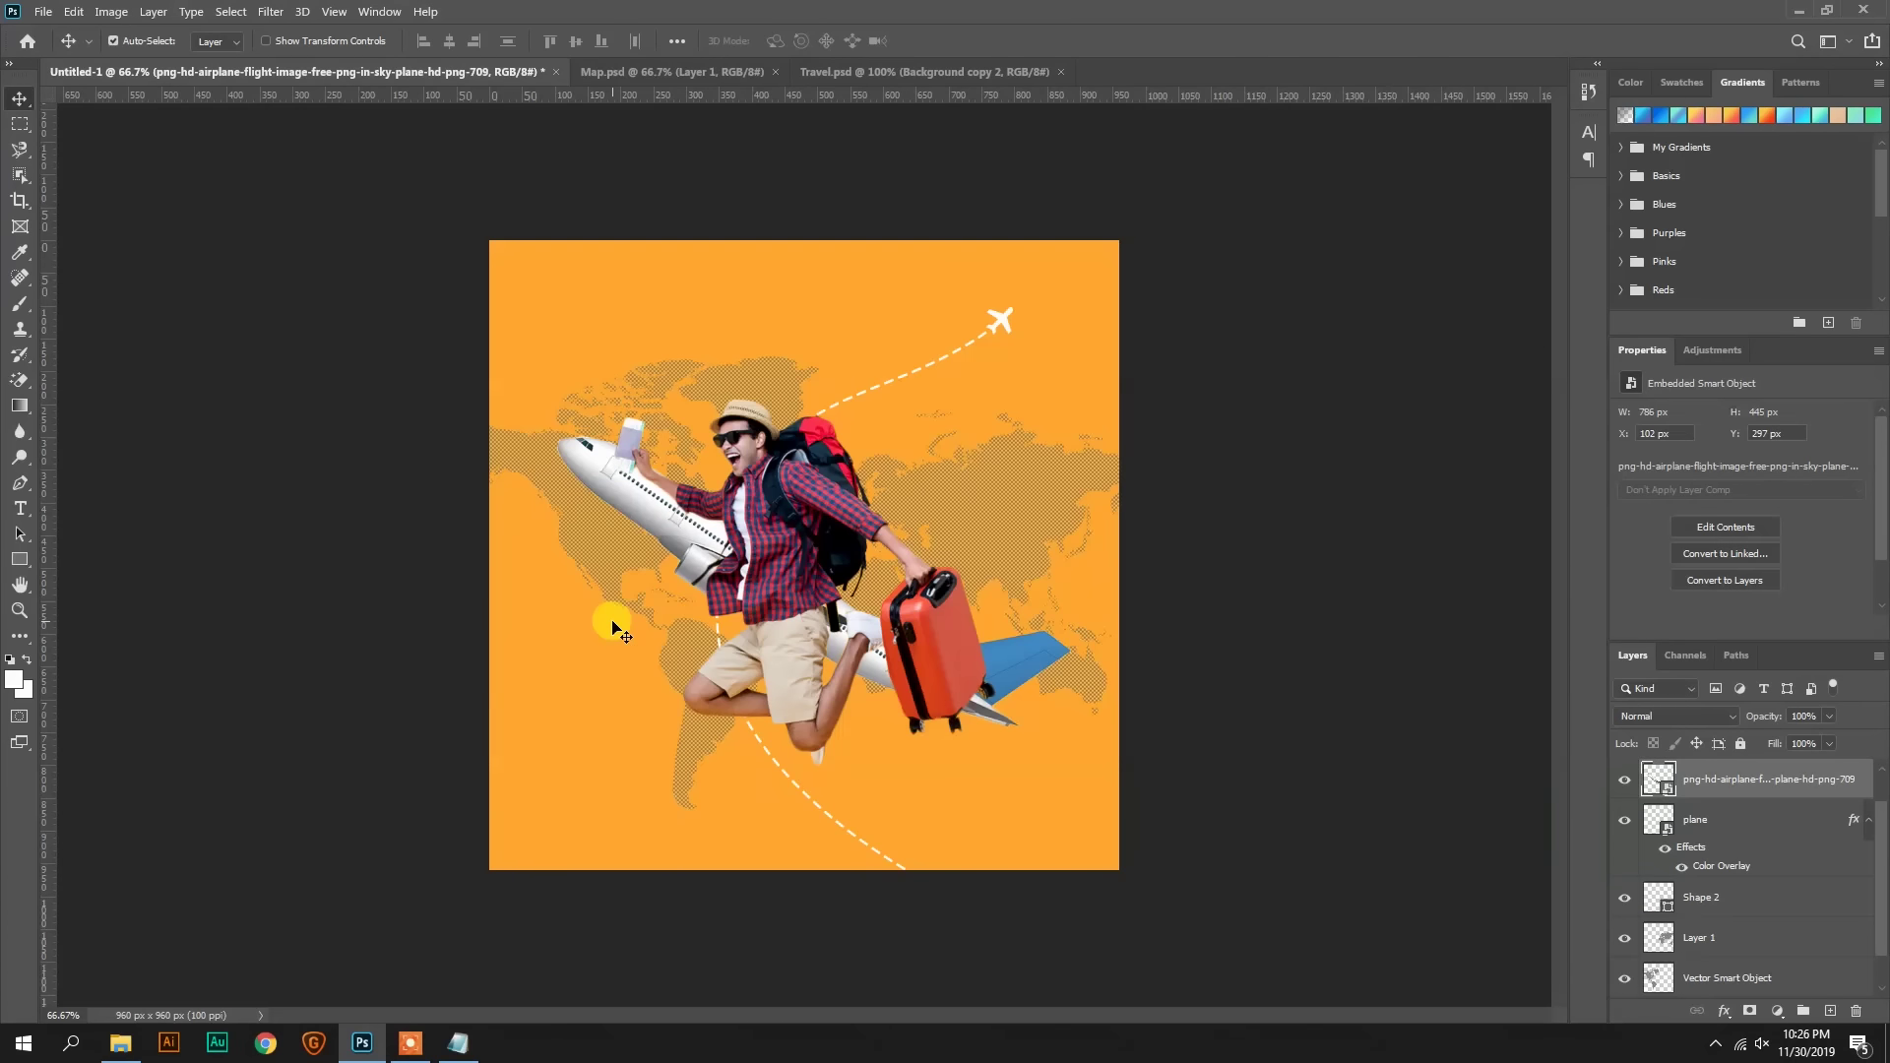
# Step: Copy 'adventurer' from the notes into a new type layer at the poster's upper-left
pyautogui.click(458, 1043)
pyautogui.moveTo(531, 325); pyautogui.dragTo(340, 315)
pyautogui.hotkey('ctrl', 'c')
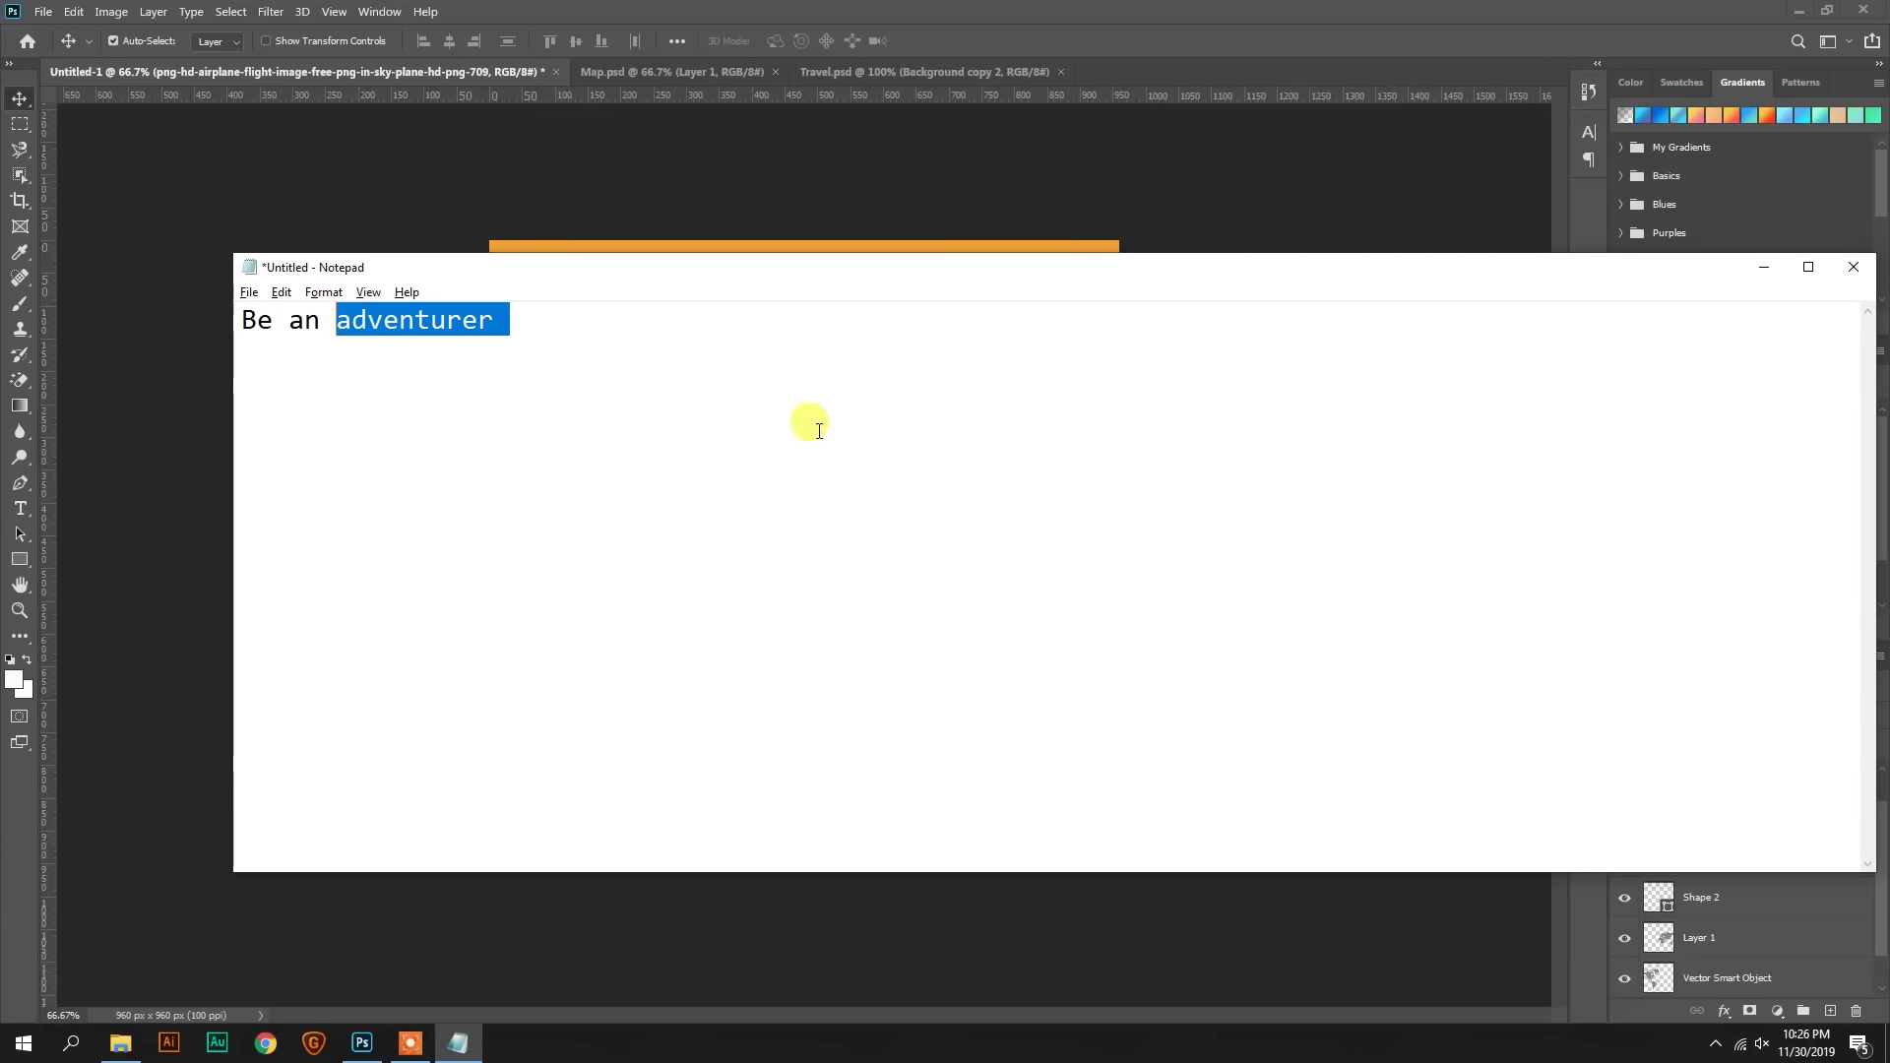
pyautogui.hotkey('alt', 'Tab')
pyautogui.click(20, 514)
pyautogui.click(638, 377)
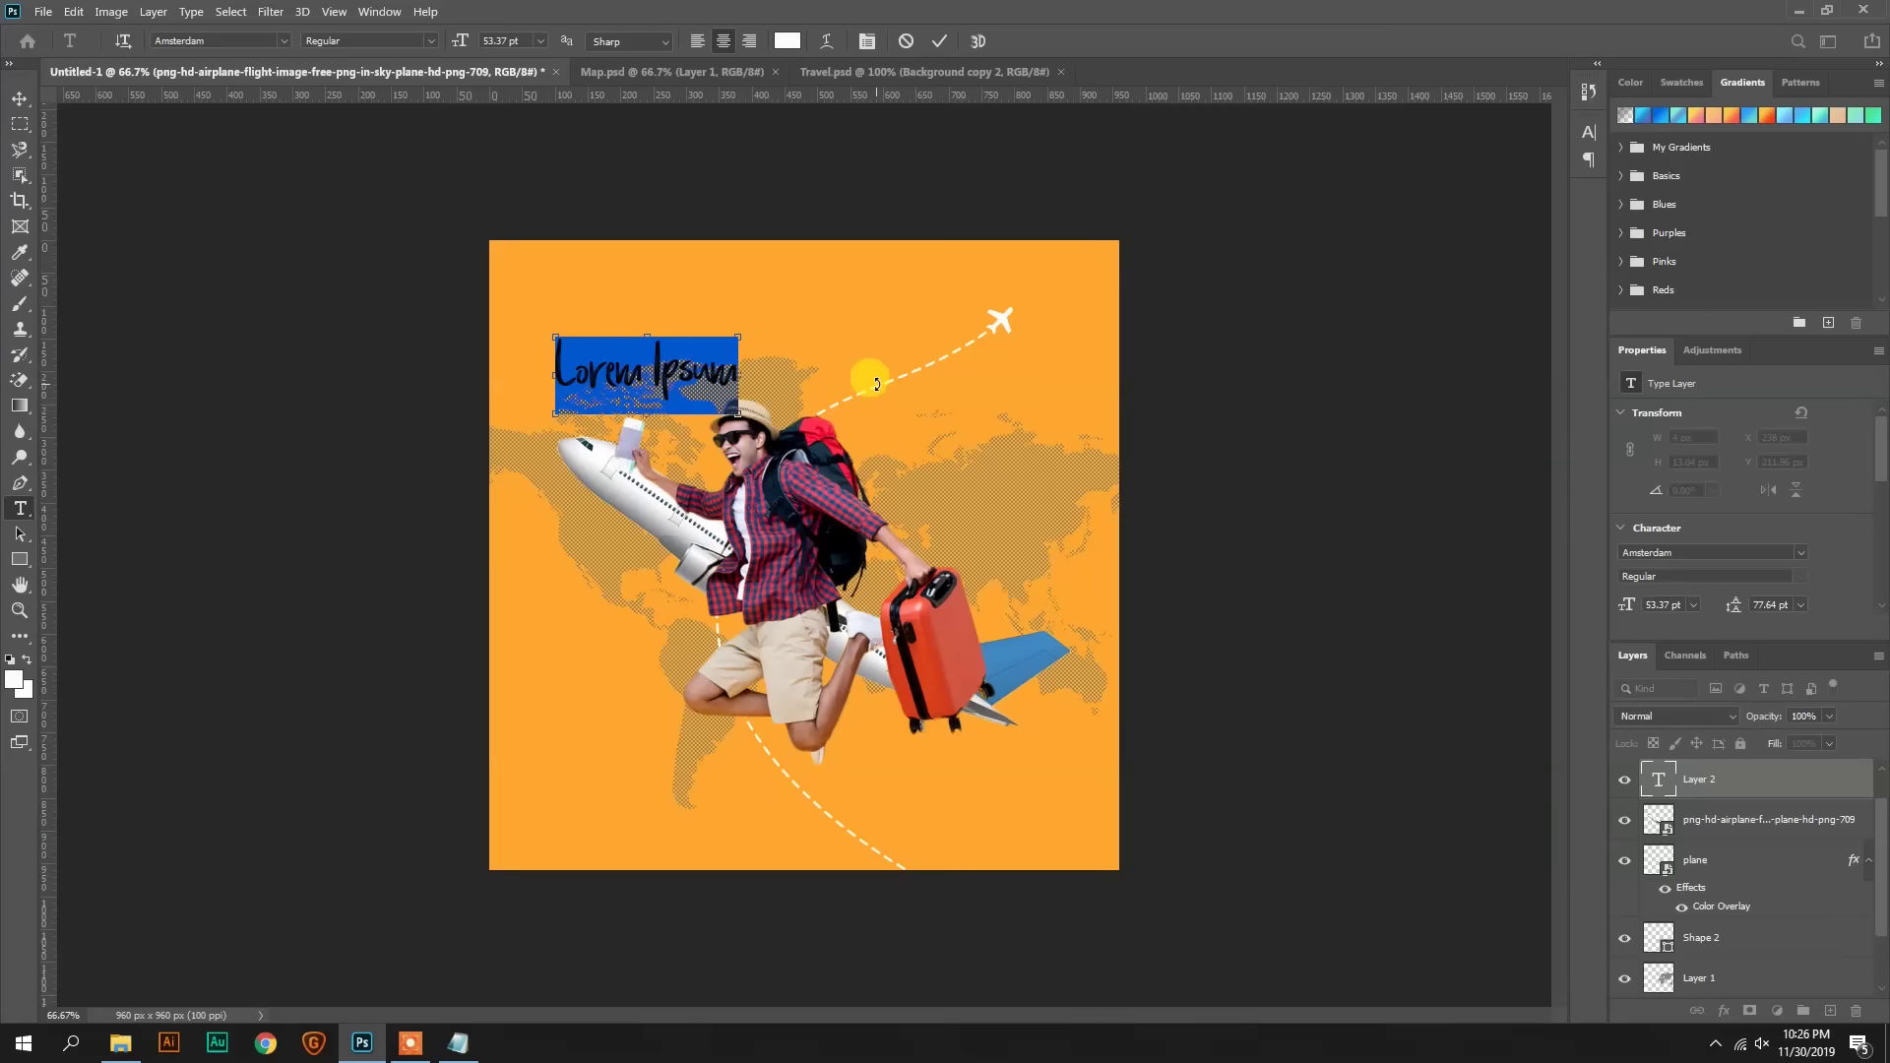
pyautogui.hotkey('ctrl', 'v')
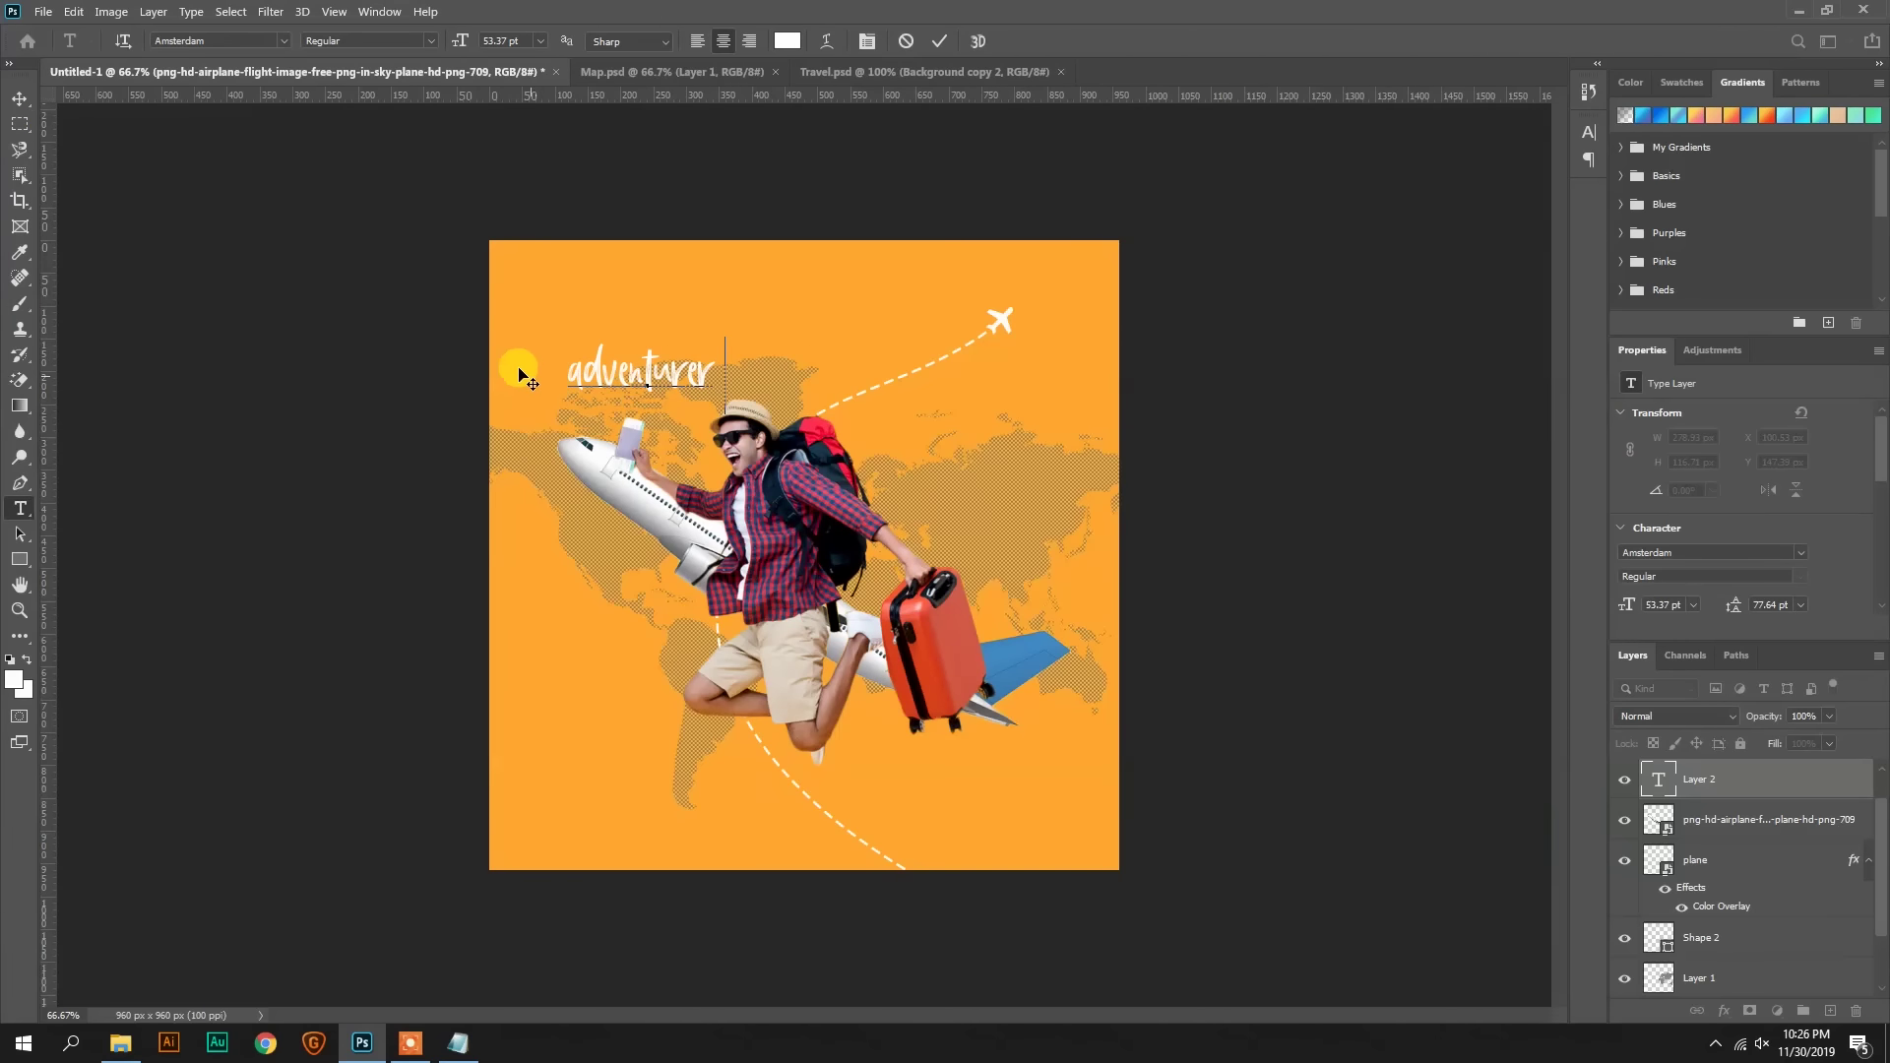
pyautogui.write('A')
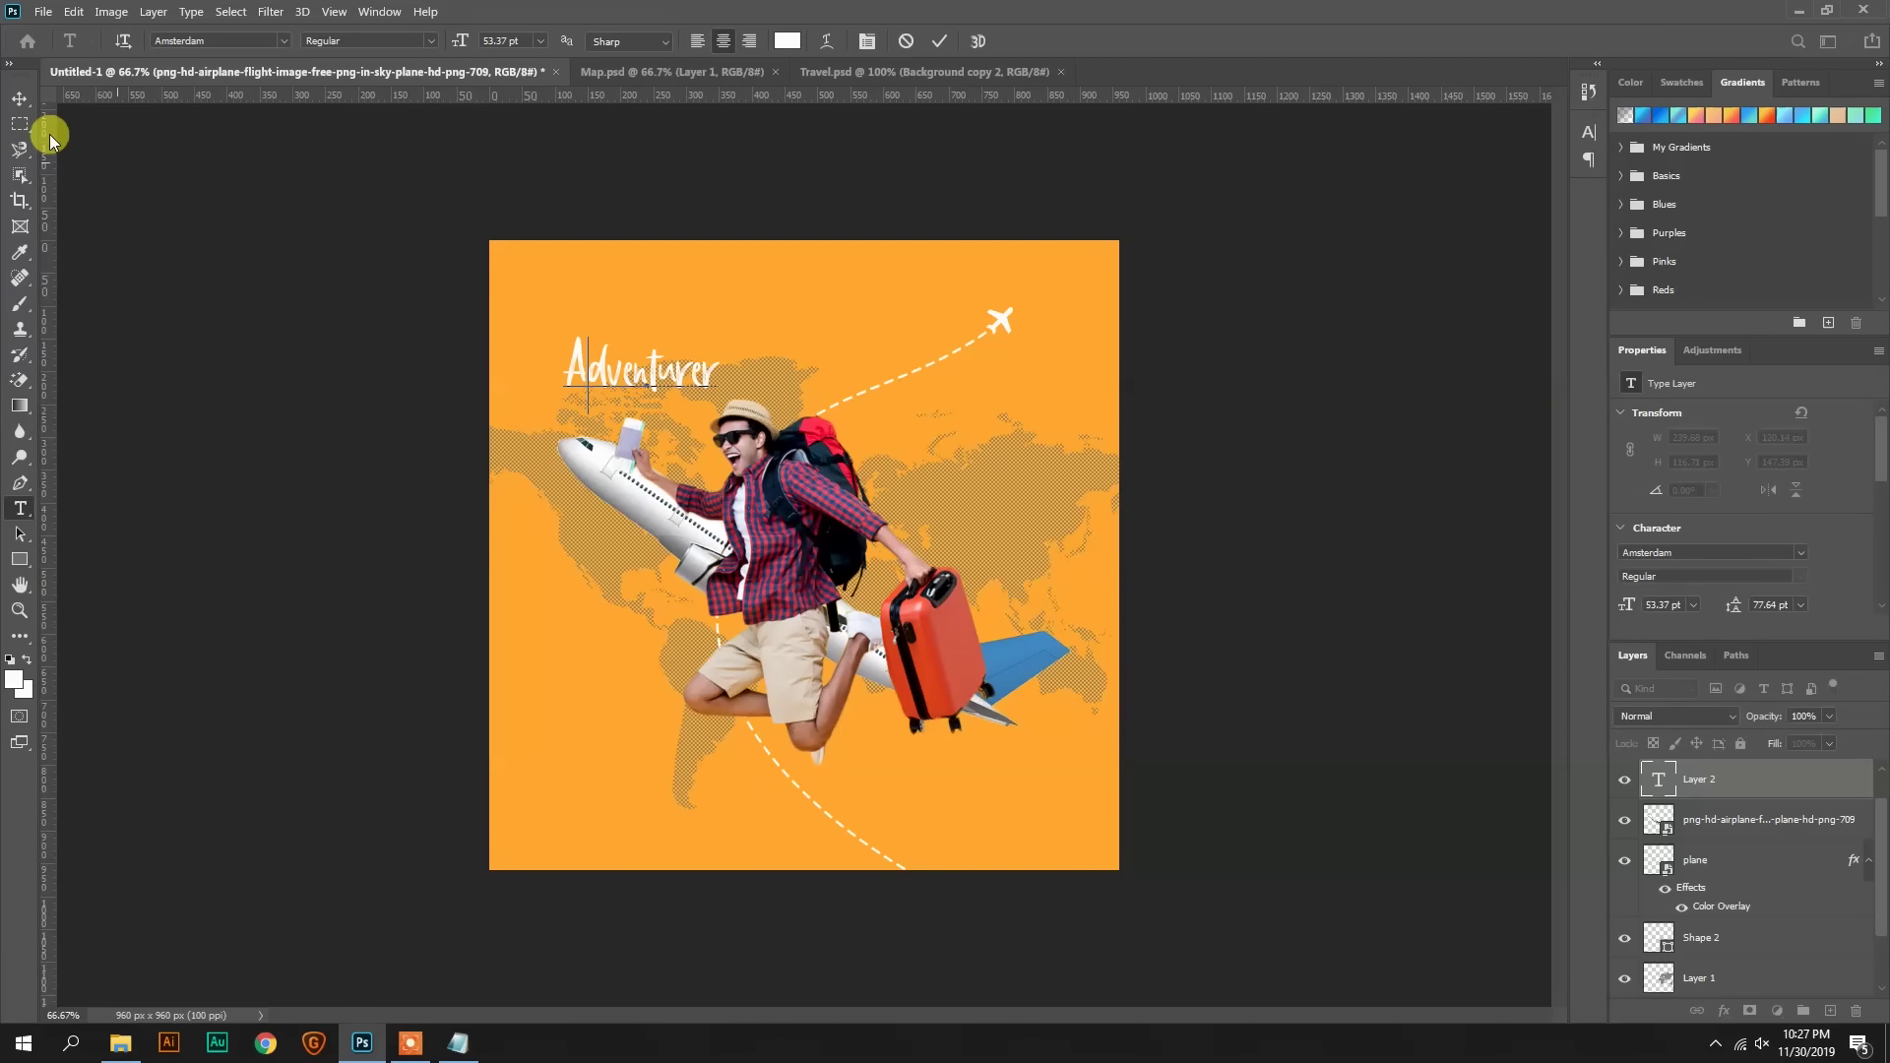
pyautogui.click(19, 99)
# Step: Enlarge the text across the poster, shift it up-left and tilt it by -2.7°
pyautogui.hotkey('ctrl', 't')
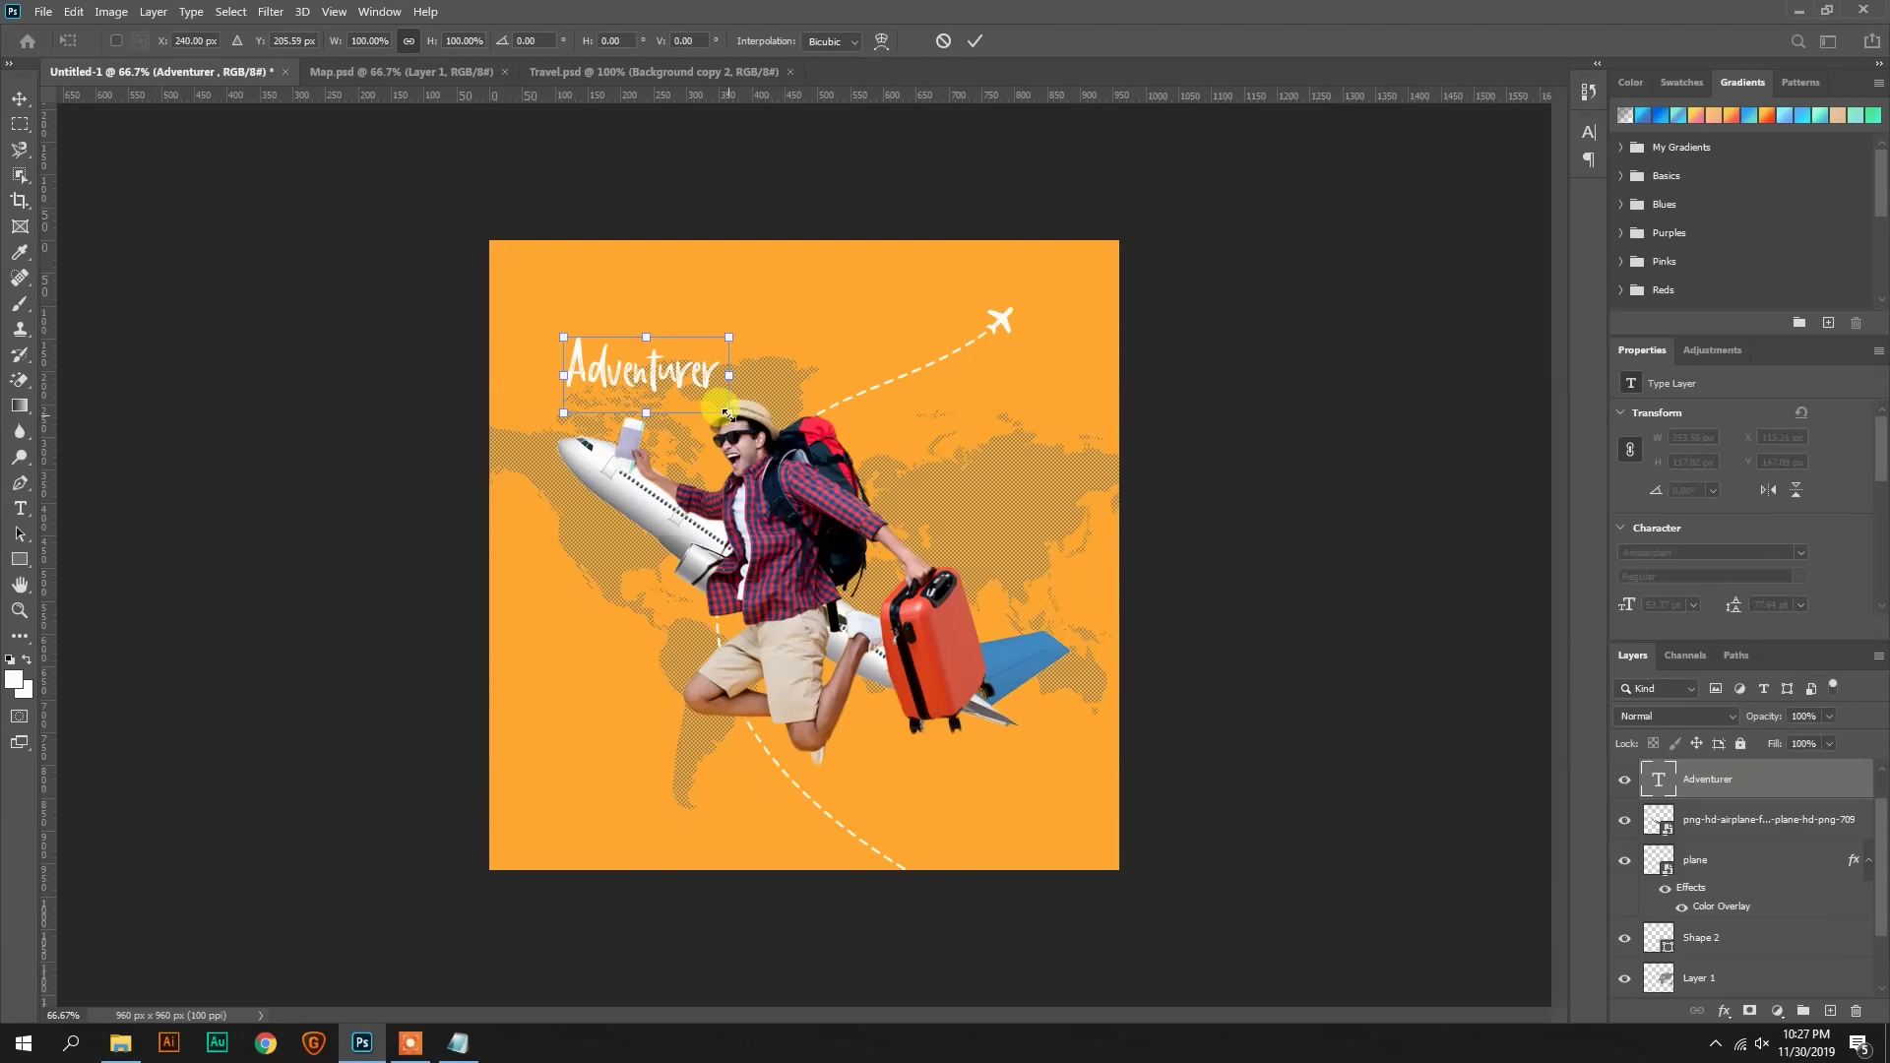
pyautogui.moveTo(728, 413); pyautogui.dragTo(1110, 591)
pyautogui.moveTo(886, 484); pyautogui.dragTo(861, 448)
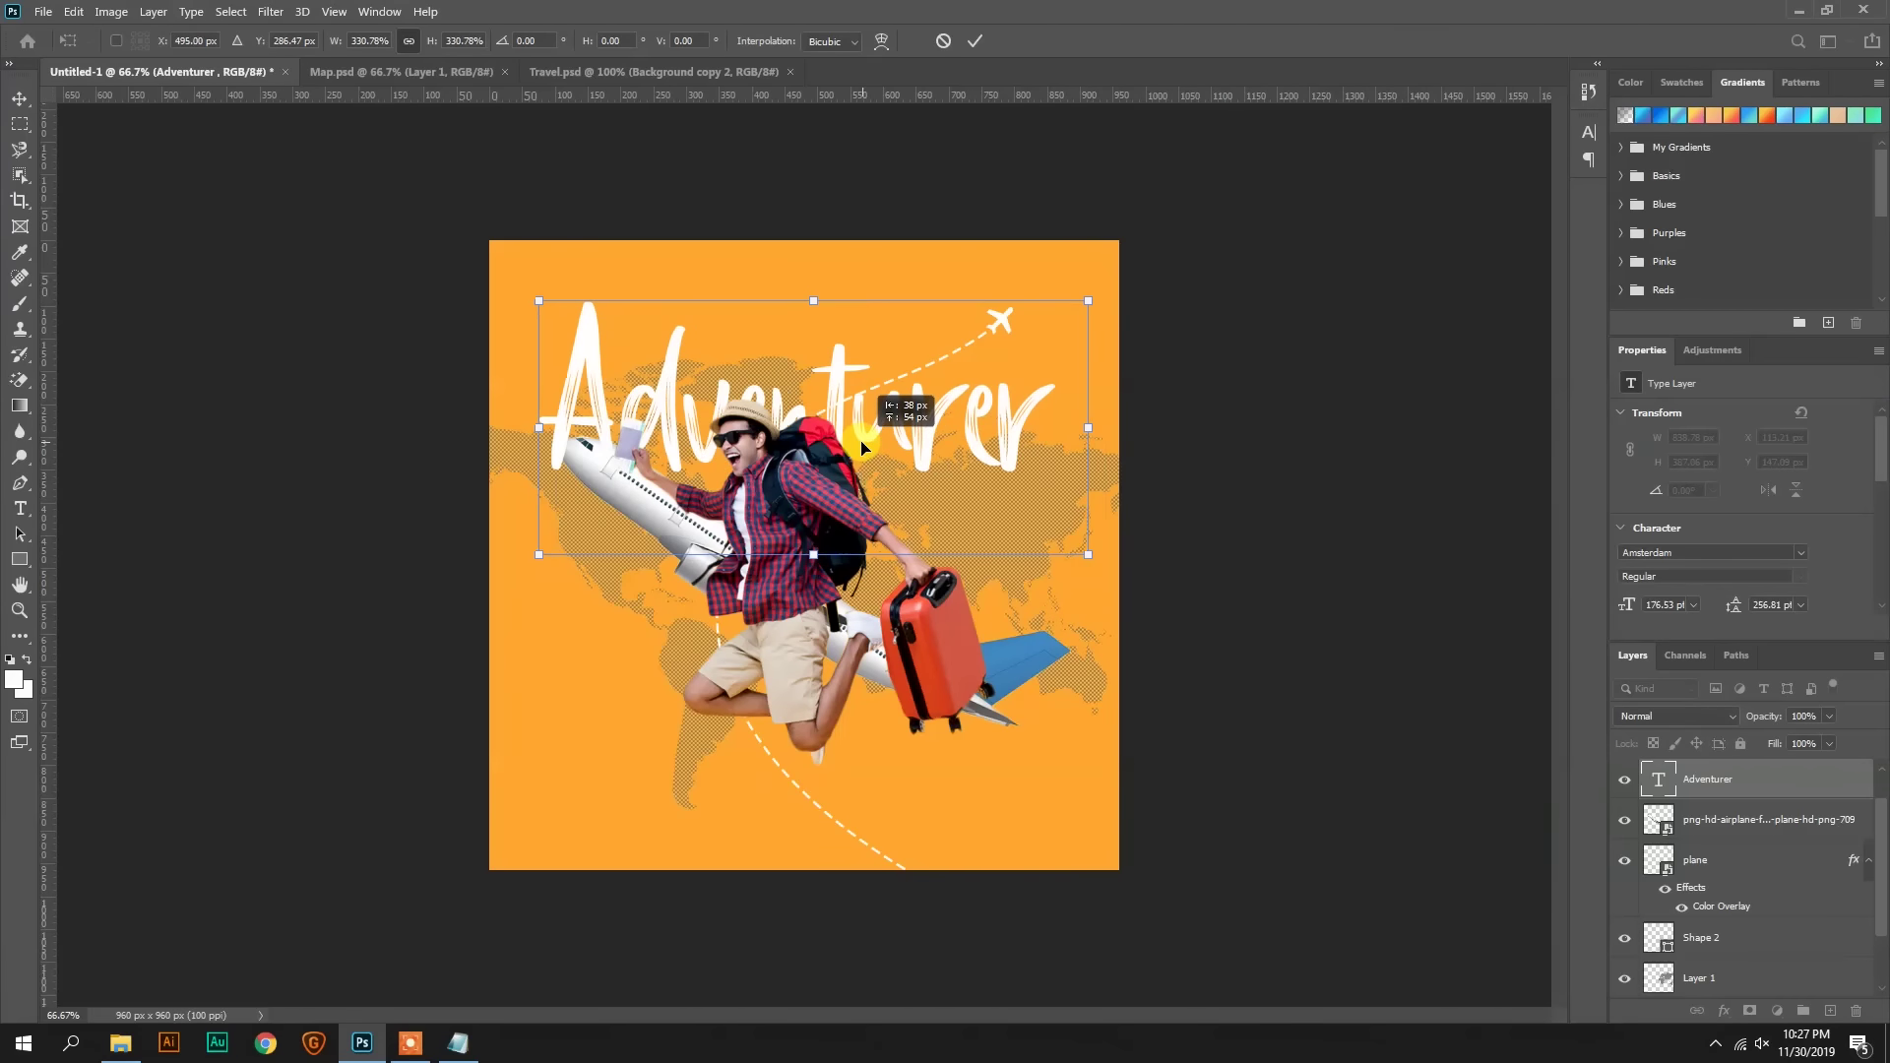
pyautogui.moveTo(1106, 440); pyautogui.dragTo(1108, 426)
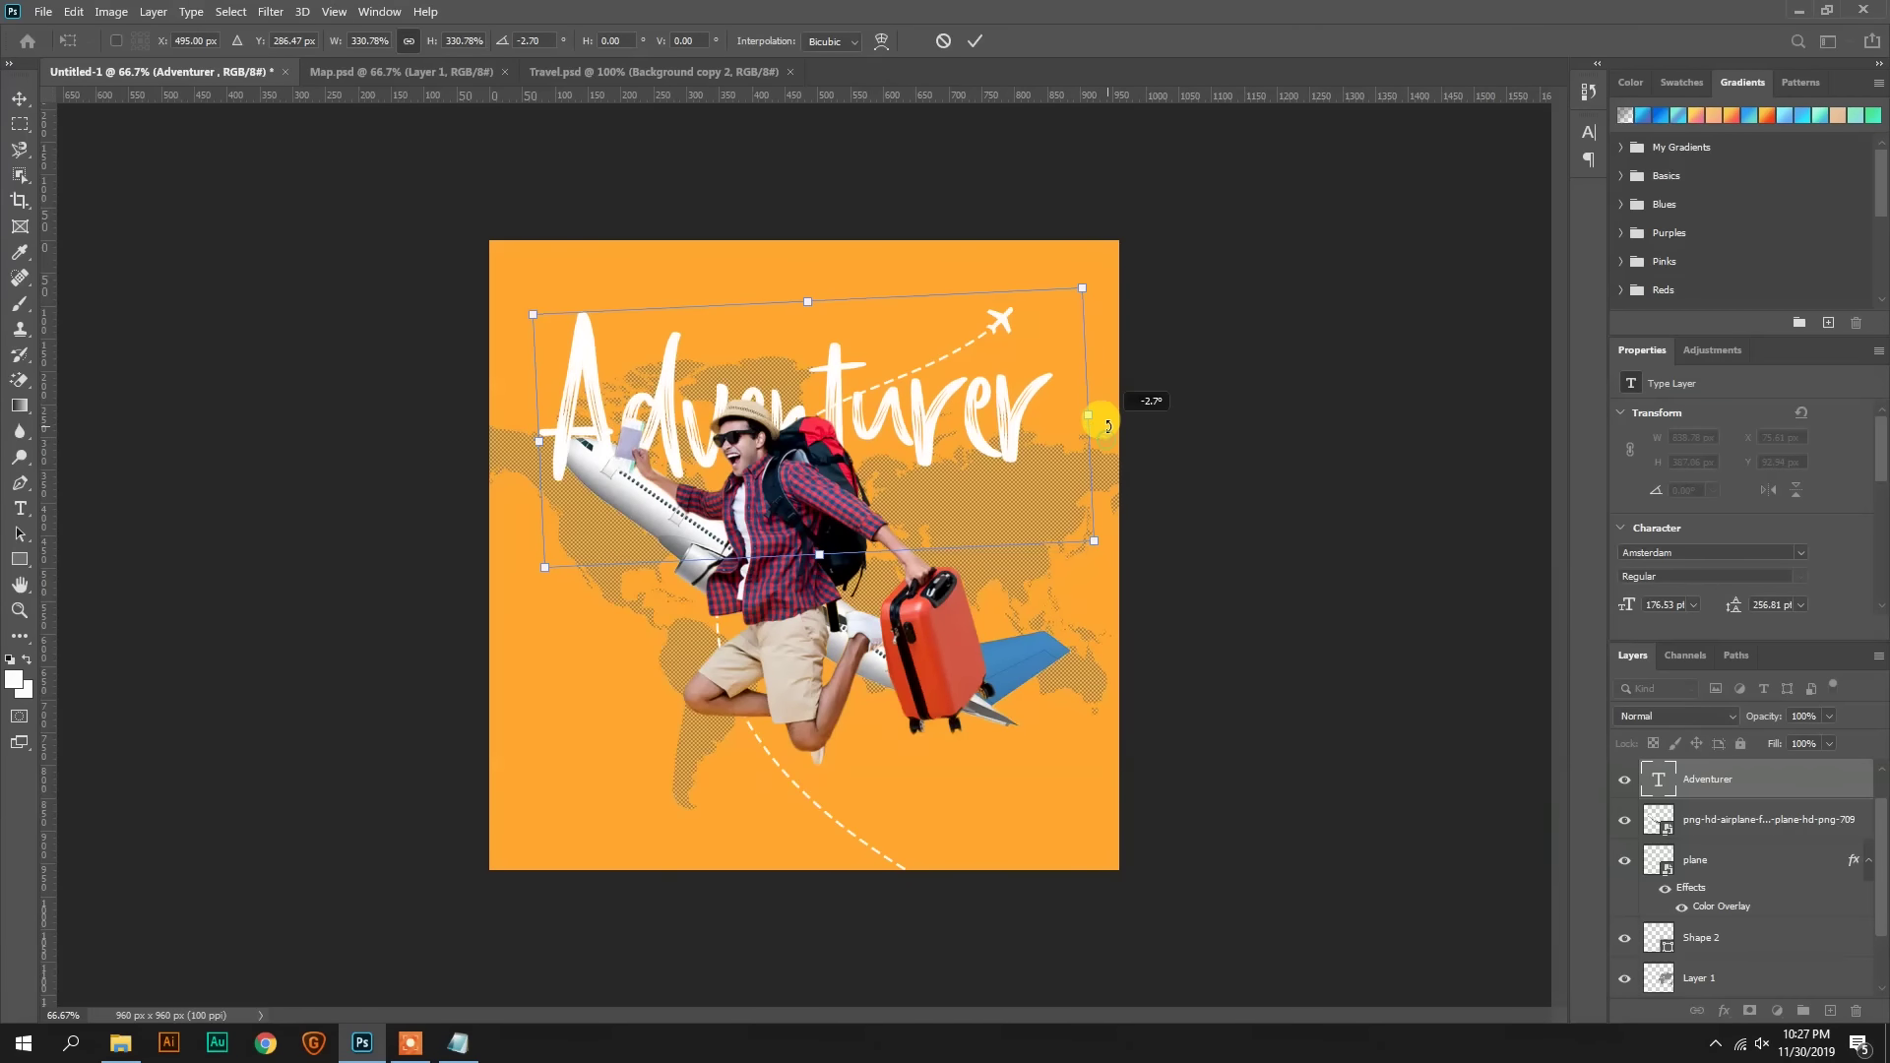
pyautogui.press('Return')
# Step: Lowercase the initial A, enlarge it slightly, move the layer below Shape 2, and duplicate it higher
pyautogui.doubleClick(607, 411)
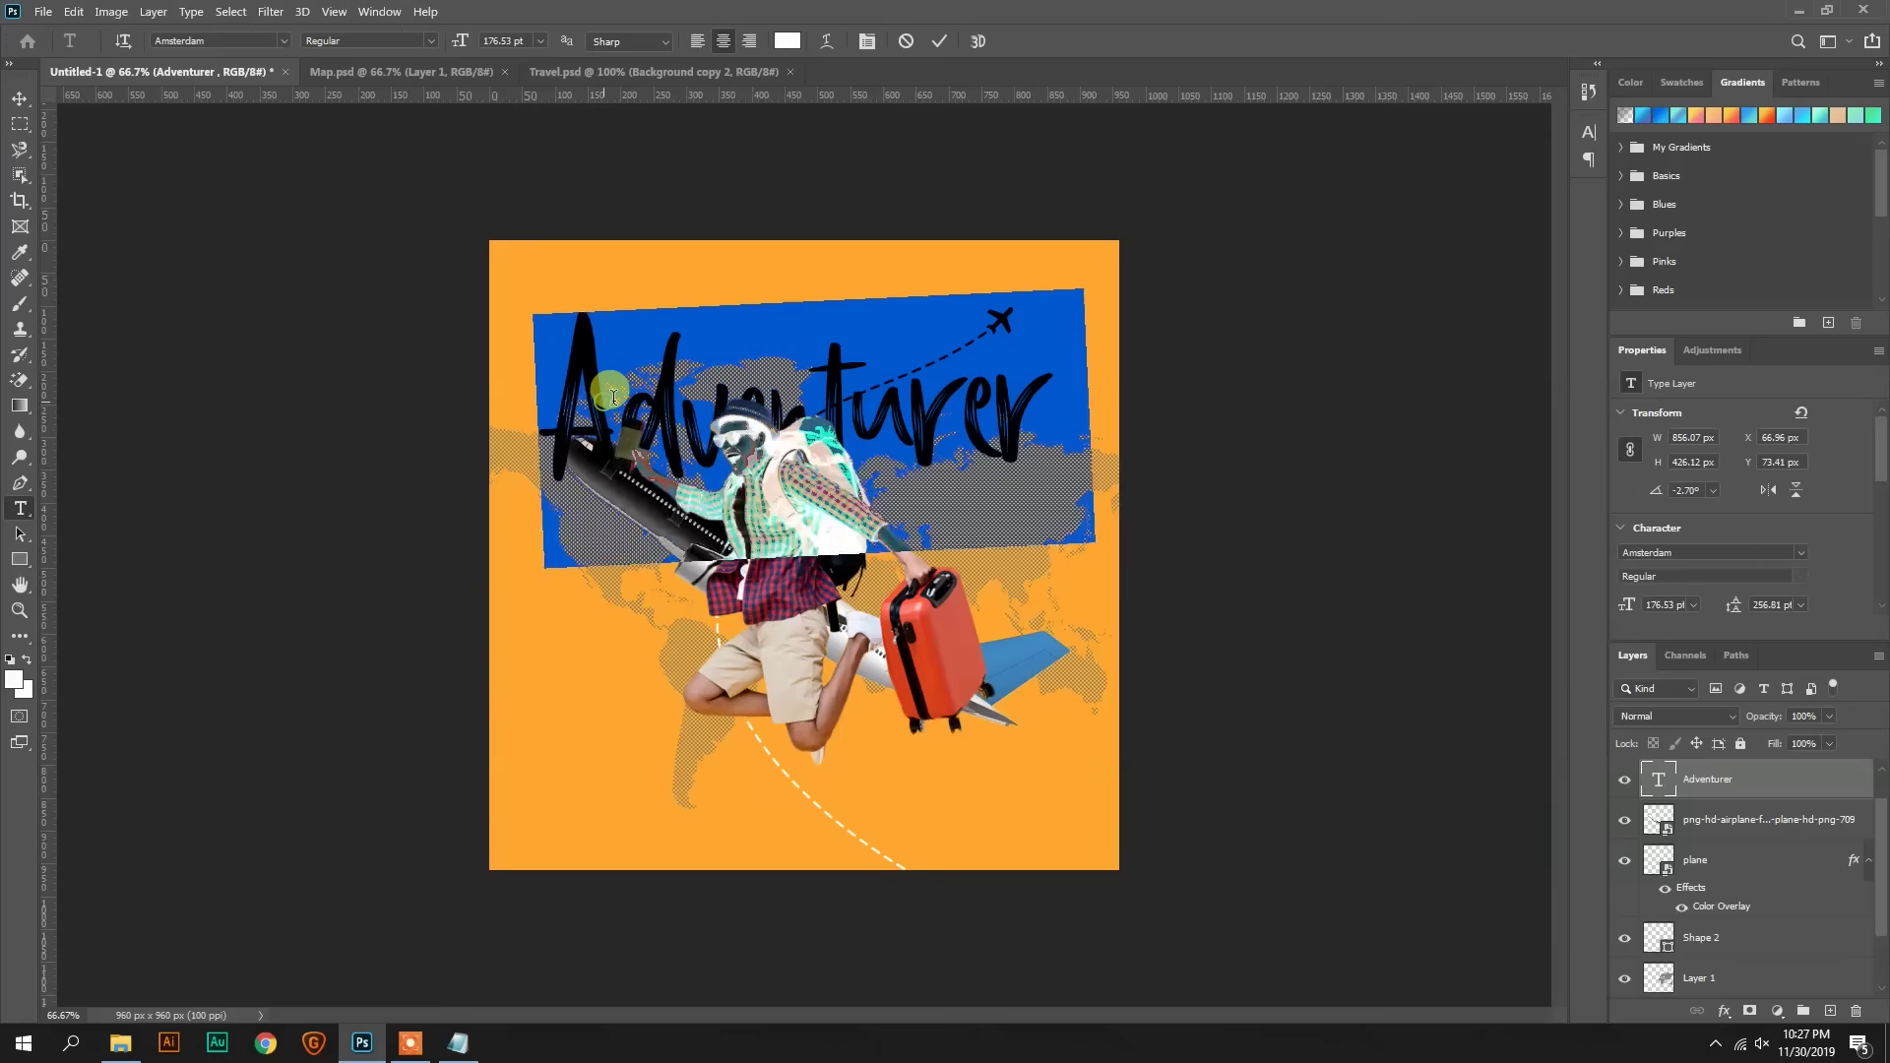
pyautogui.moveTo(544, 414); pyautogui.dragTo(624, 413)
pyautogui.write('a')
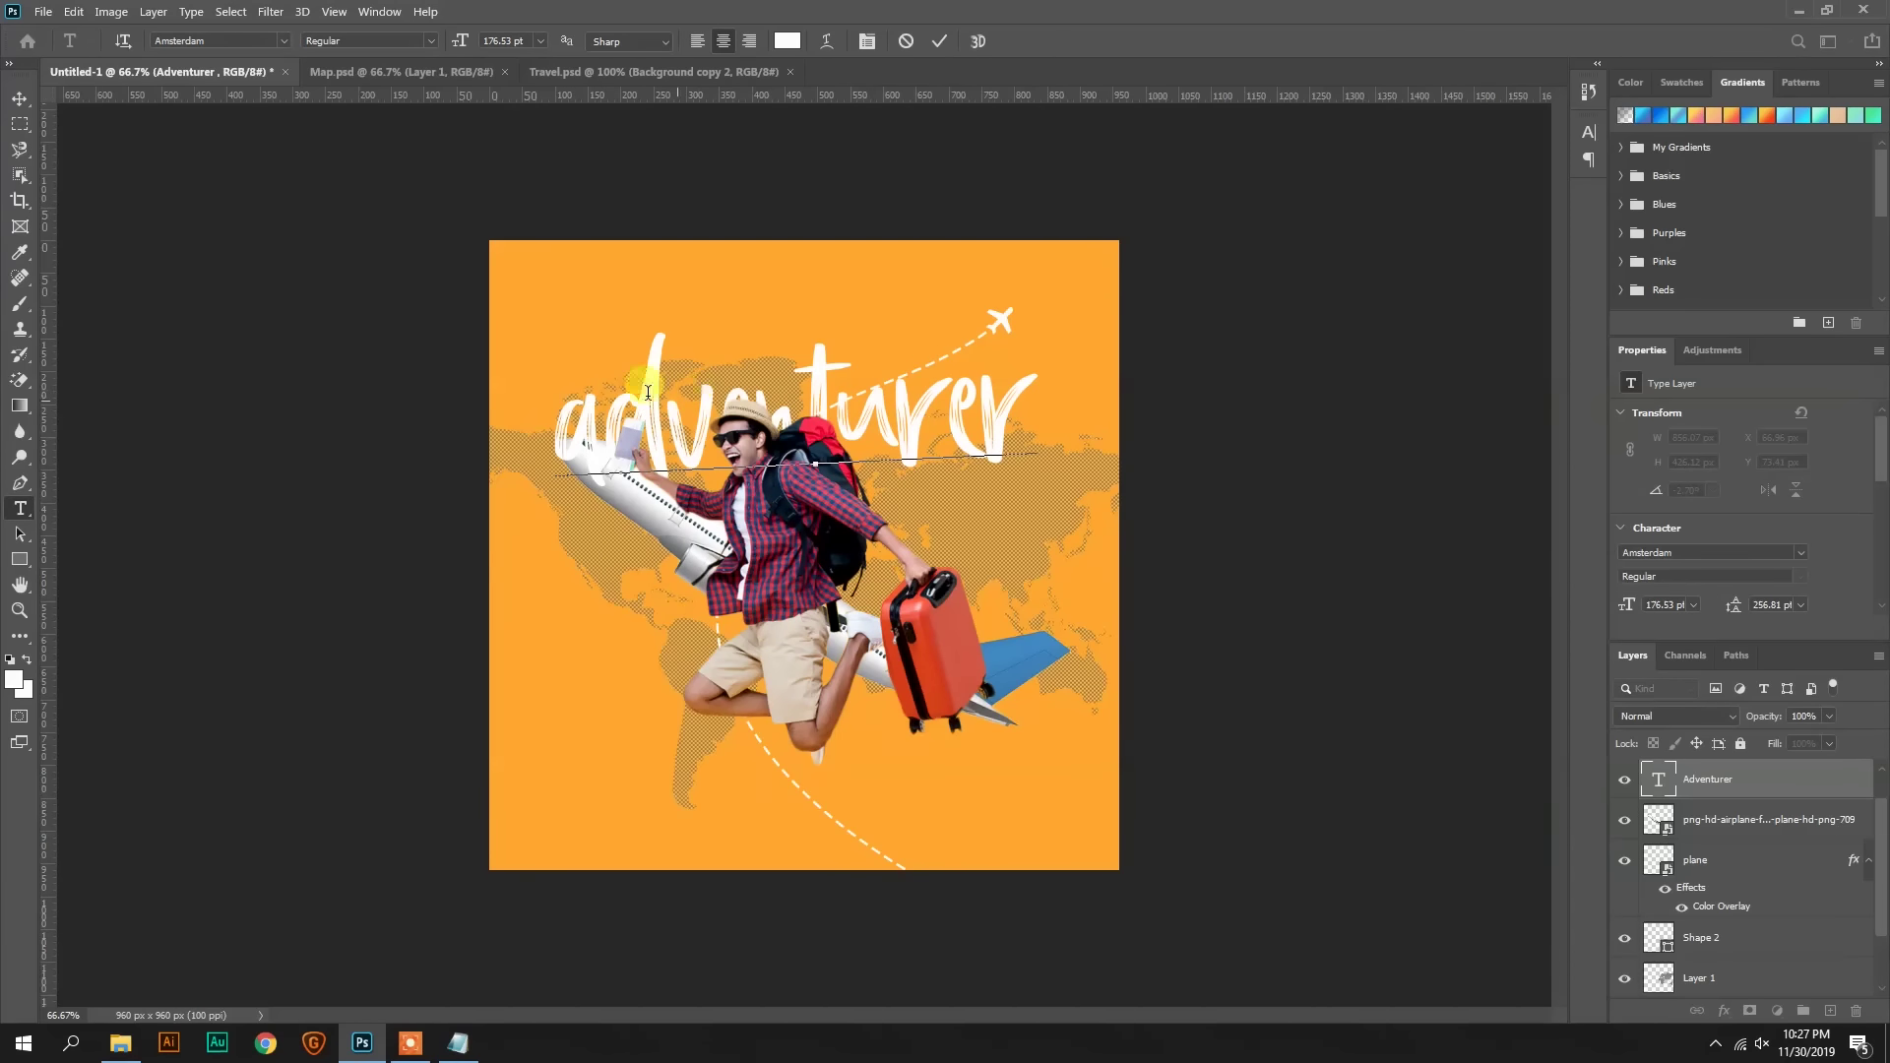
pyautogui.click(20, 98)
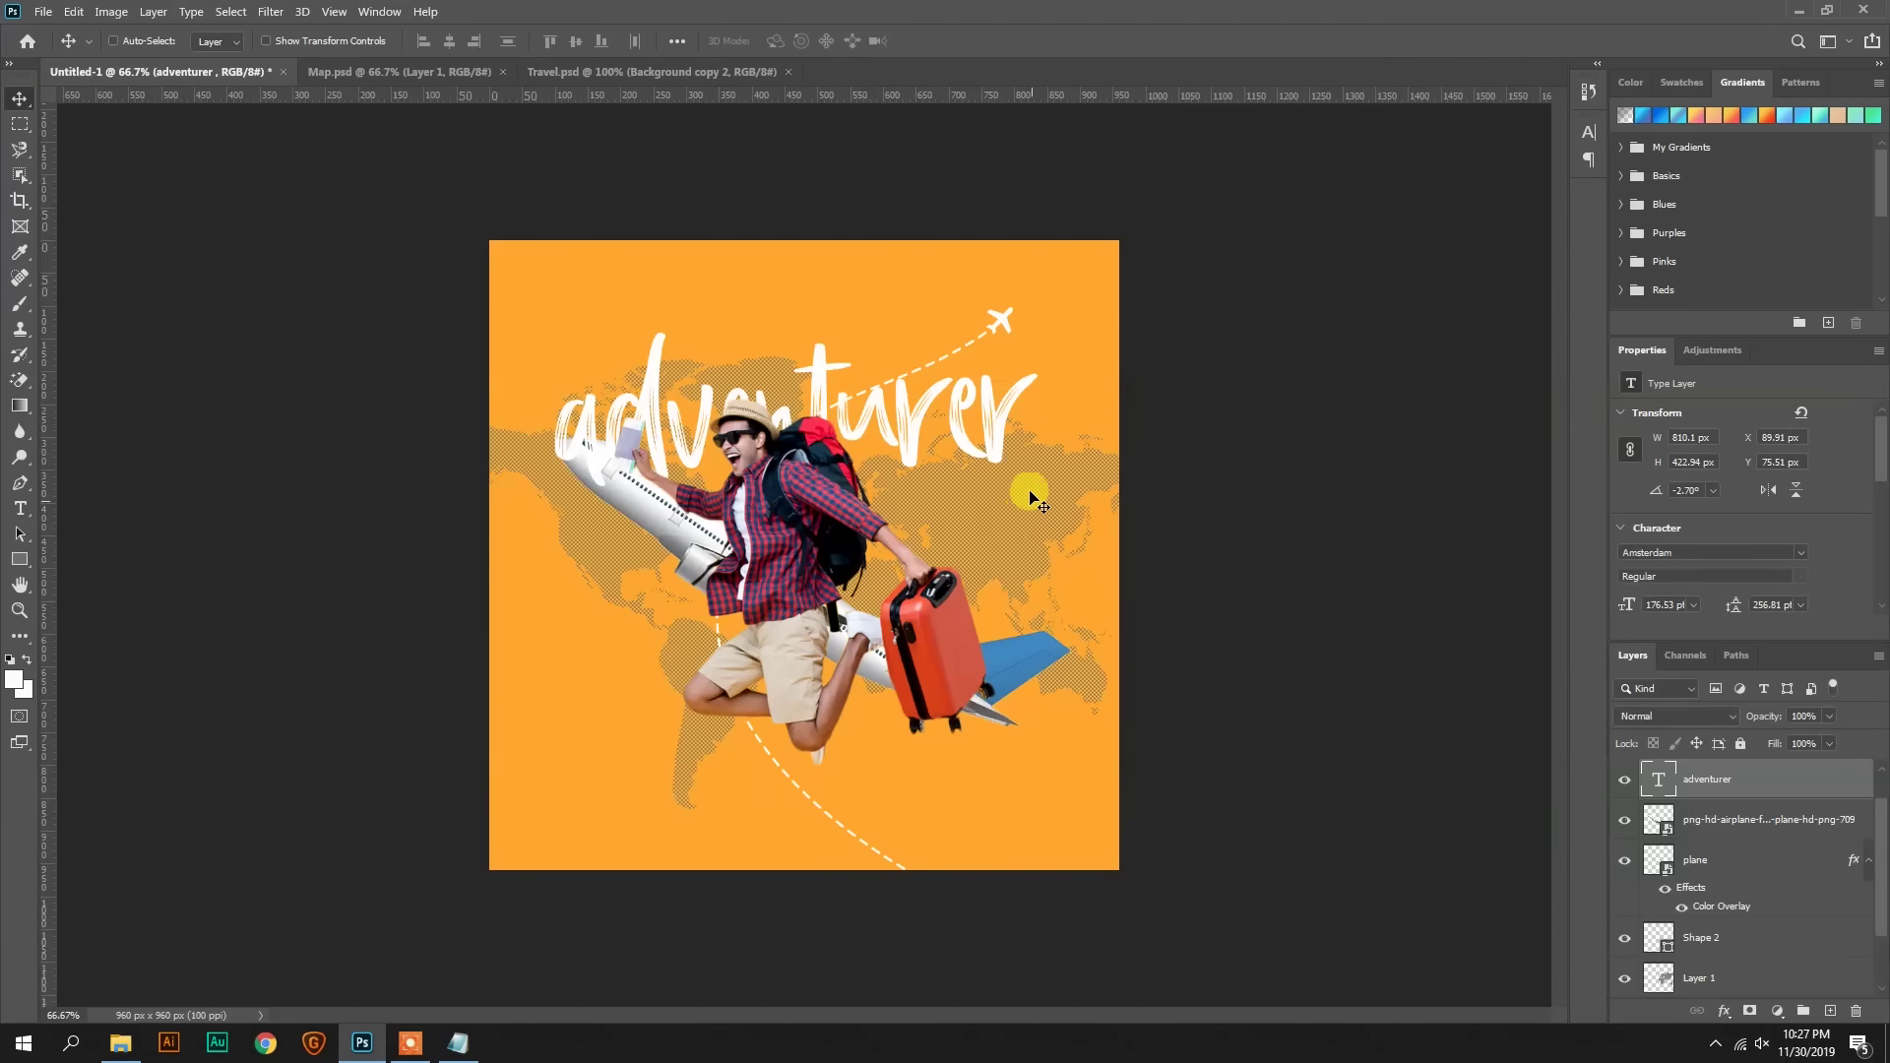
pyautogui.hotkey('ctrl', 't')
pyautogui.moveTo(1080, 564); pyautogui.dragTo(1121, 587)
pyautogui.moveTo(1019, 516); pyautogui.dragTo(987, 494)
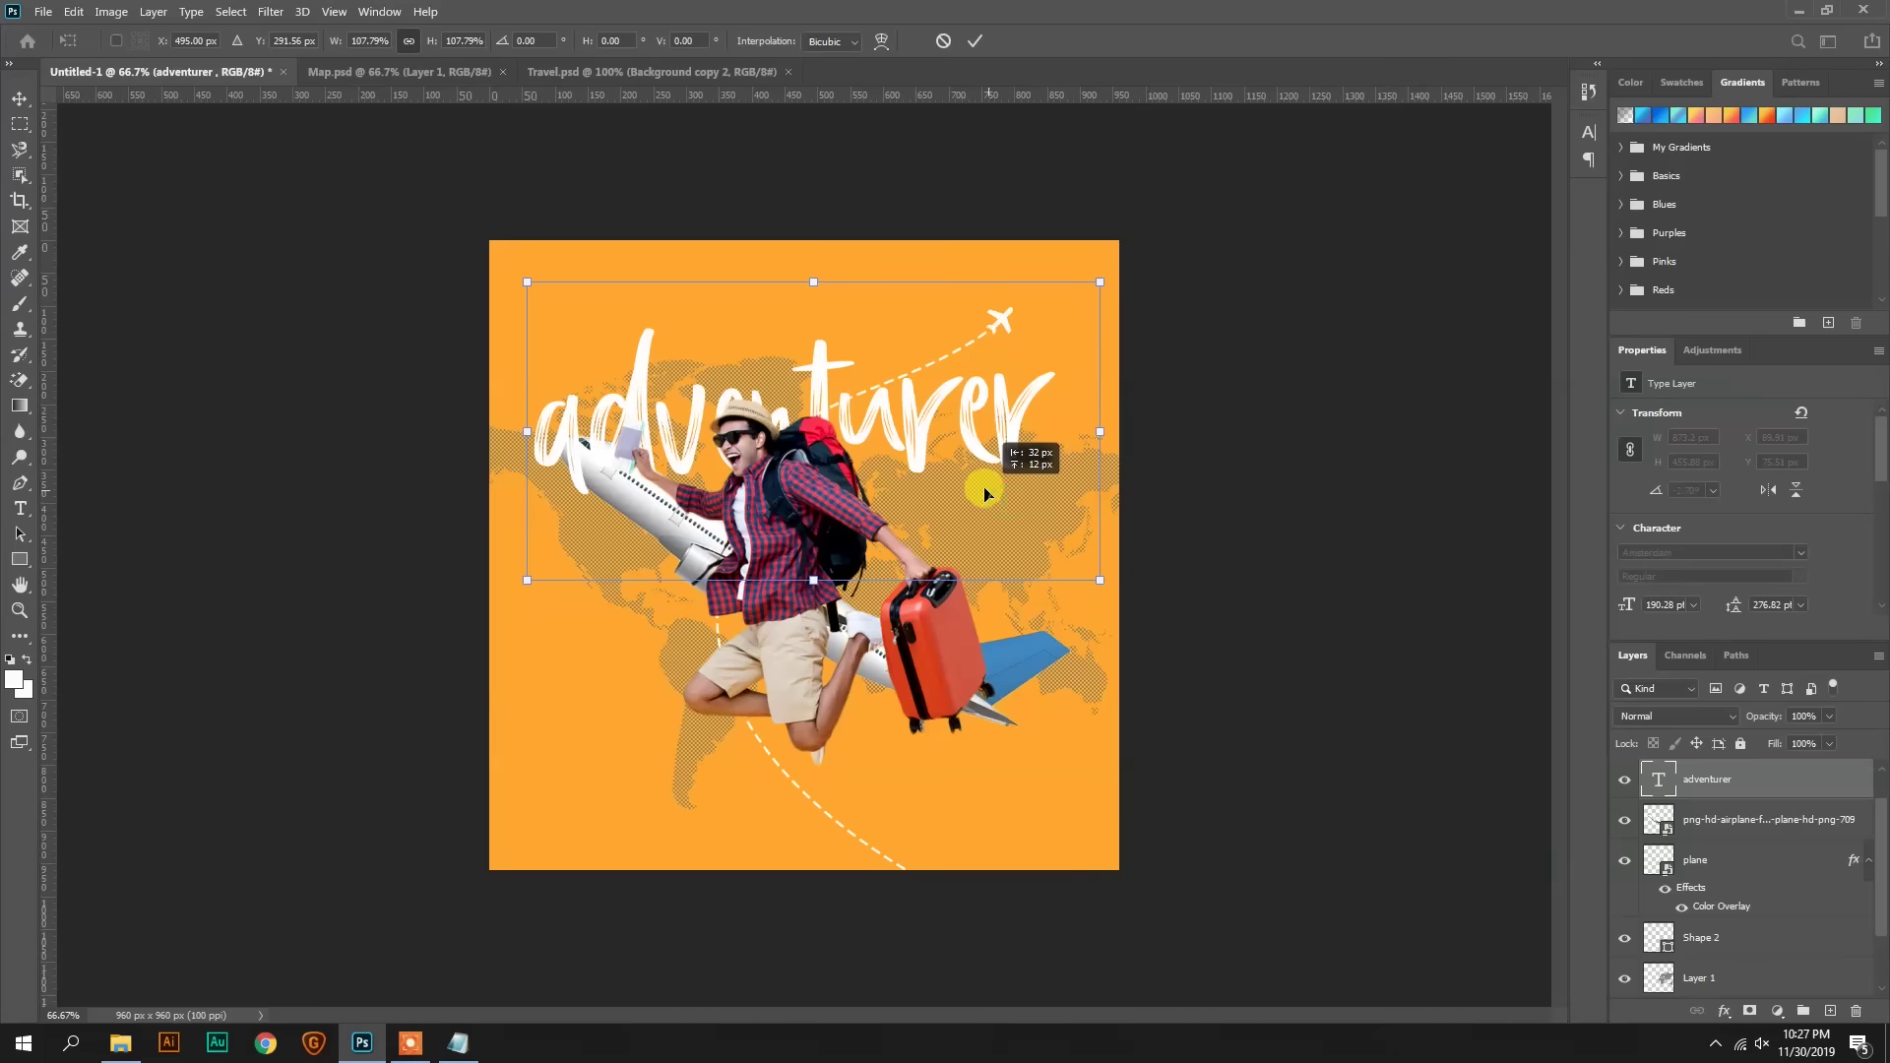
pyautogui.press('Return')
pyautogui.moveTo(1729, 780); pyautogui.dragTo(1735, 945)
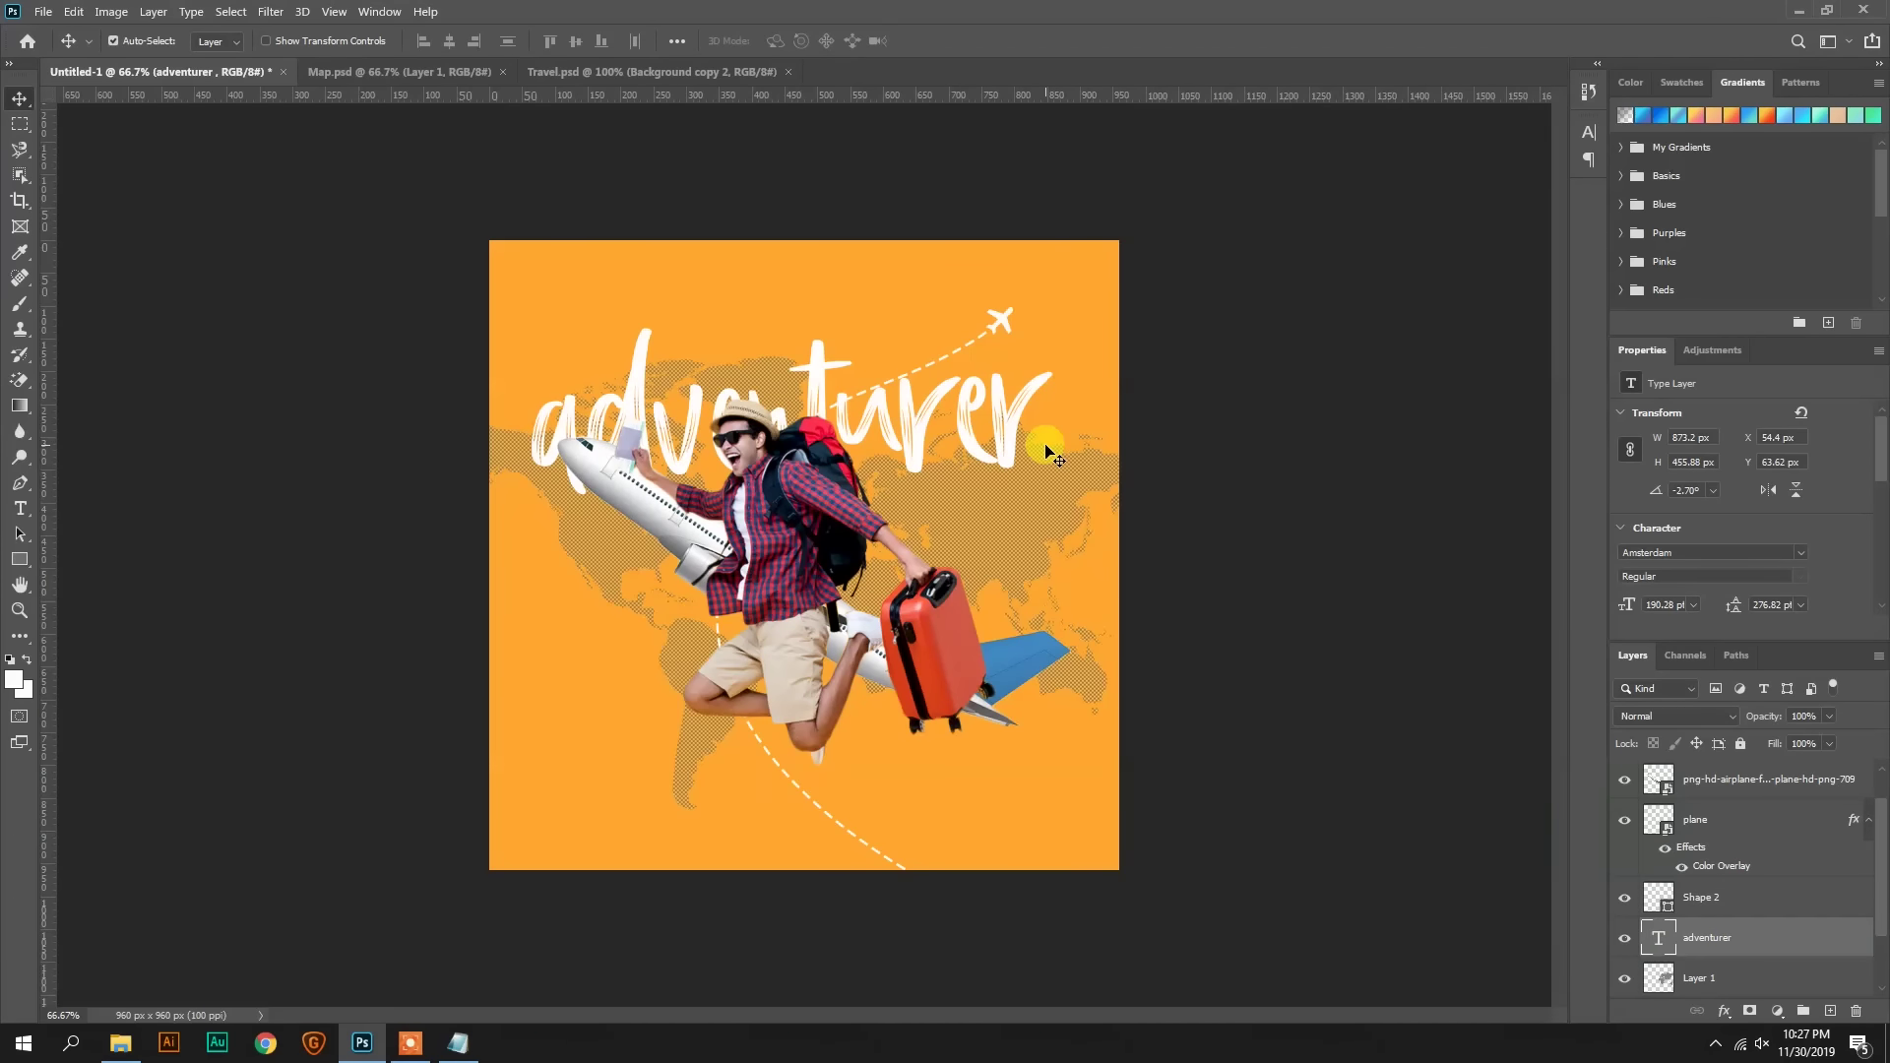
pyautogui.moveTo(916, 416); pyautogui.dragTo(925, 321)
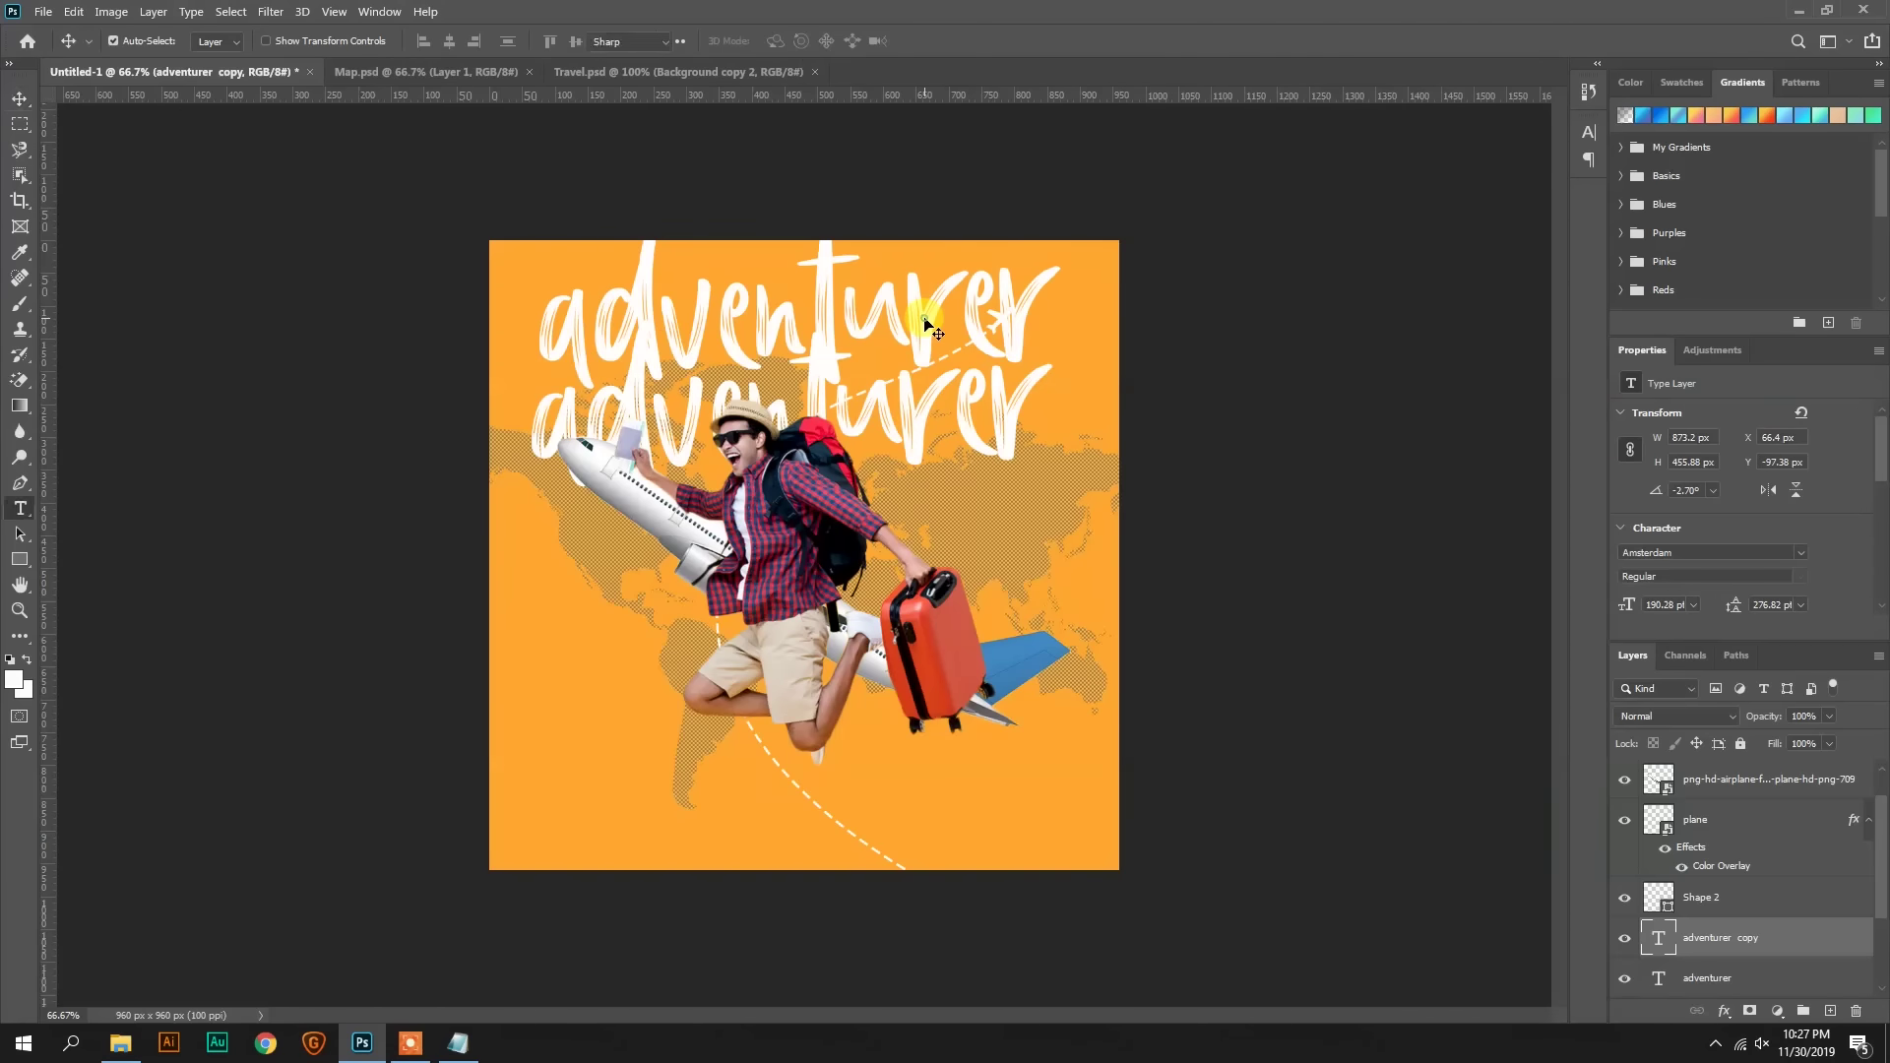
# Step: Replace the duplicated text with 'Be an' and shrink it to sit above 'adventurer'
pyautogui.doubleClick(925, 322)
pyautogui.hotkey('alt', 'Tab')
pyautogui.moveTo(320, 317); pyautogui.dragTo(243, 317)
pyautogui.hotkey('ctrl', 'c')
pyautogui.hotkey('alt', 'Tab')
pyautogui.hotkey('ctrl', 'v')
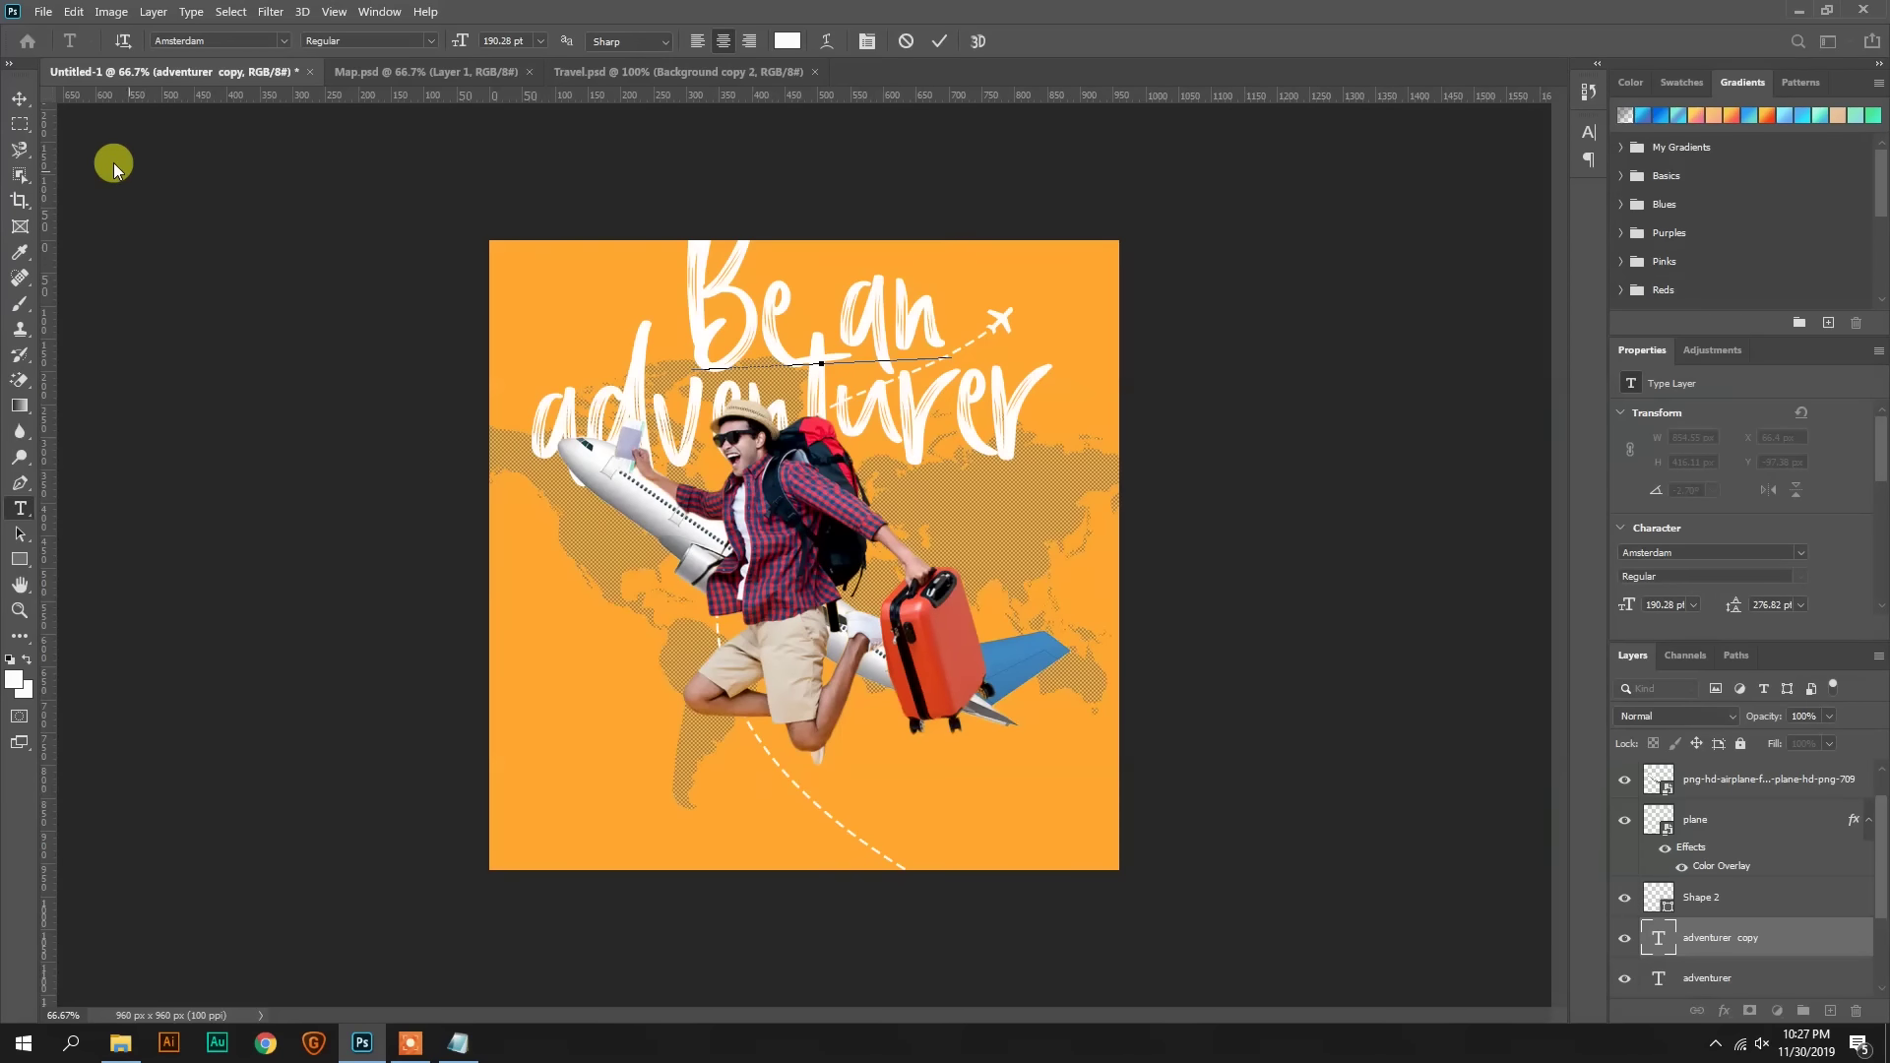
pyautogui.click(20, 99)
pyautogui.hotkey('ctrl', 't')
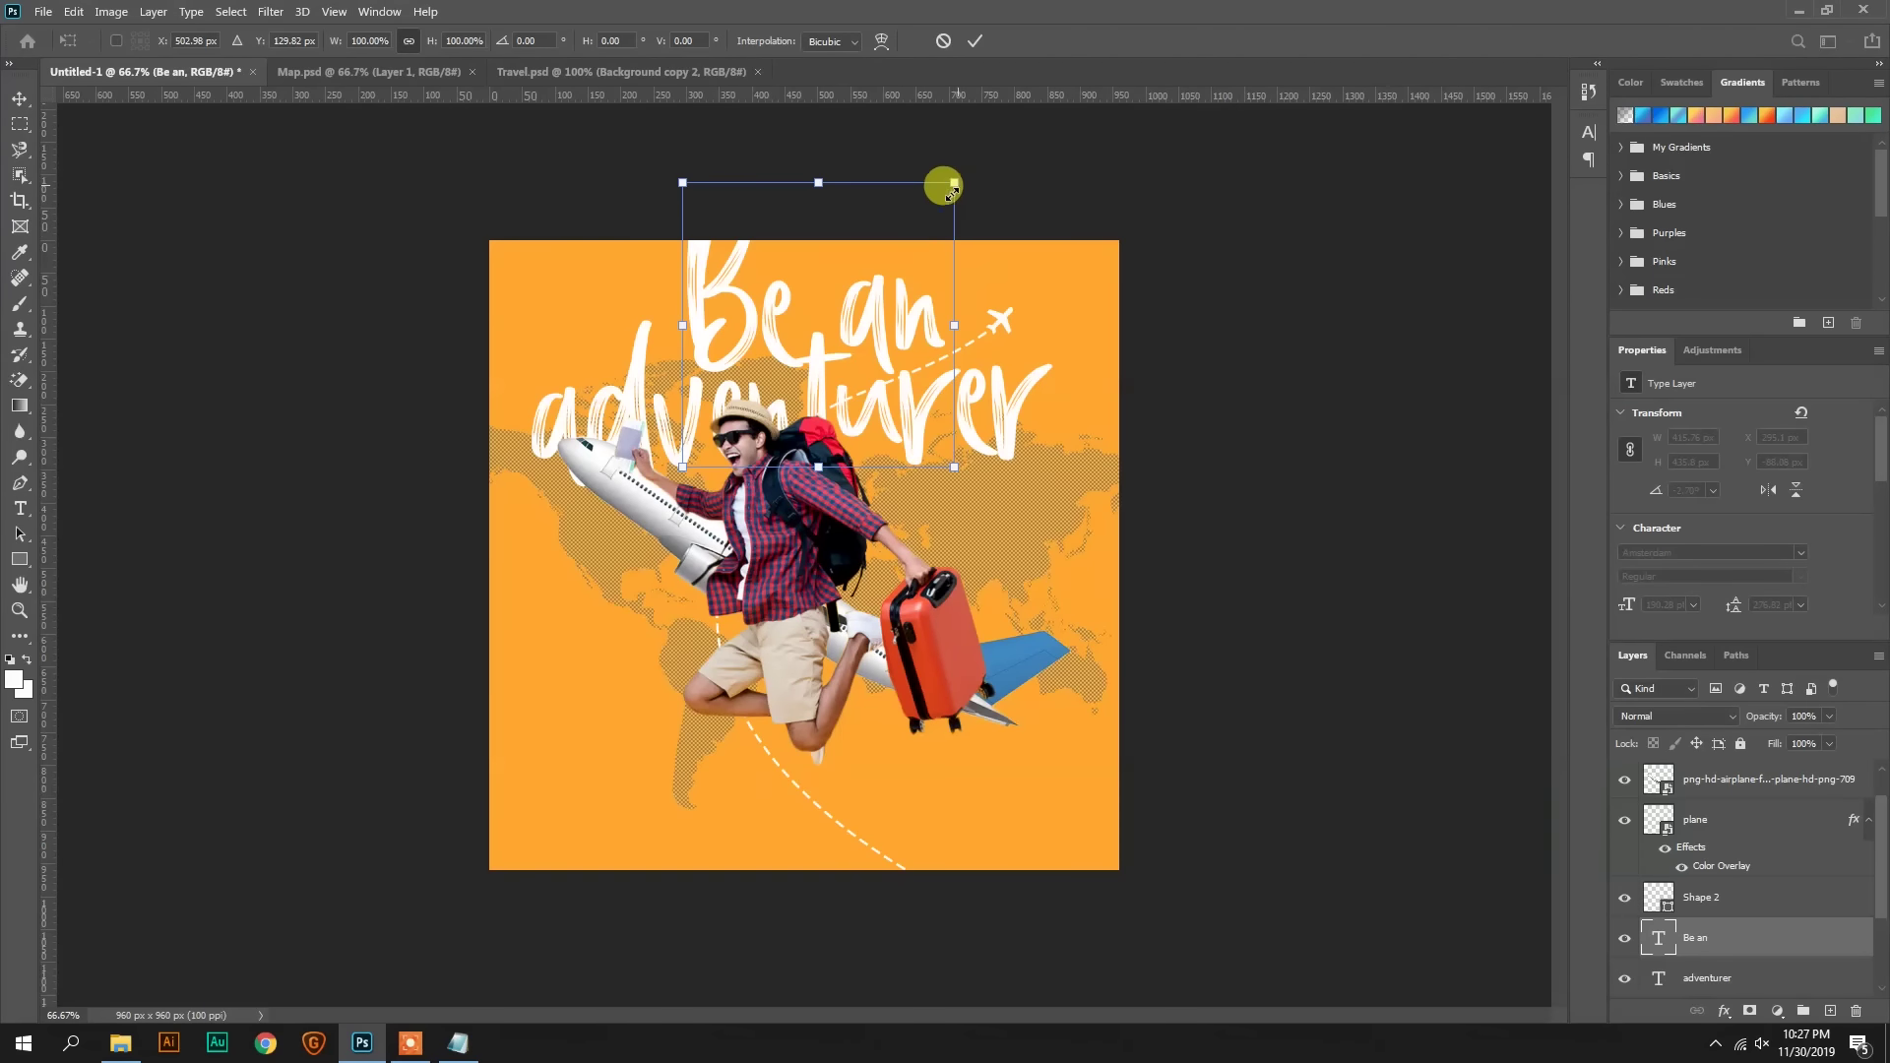
pyautogui.moveTo(952, 189)
pyautogui.mouseDown()
pyautogui.moveTo(808, 349)
pyautogui.moveTo(760, 347)
pyautogui.mouseUp()
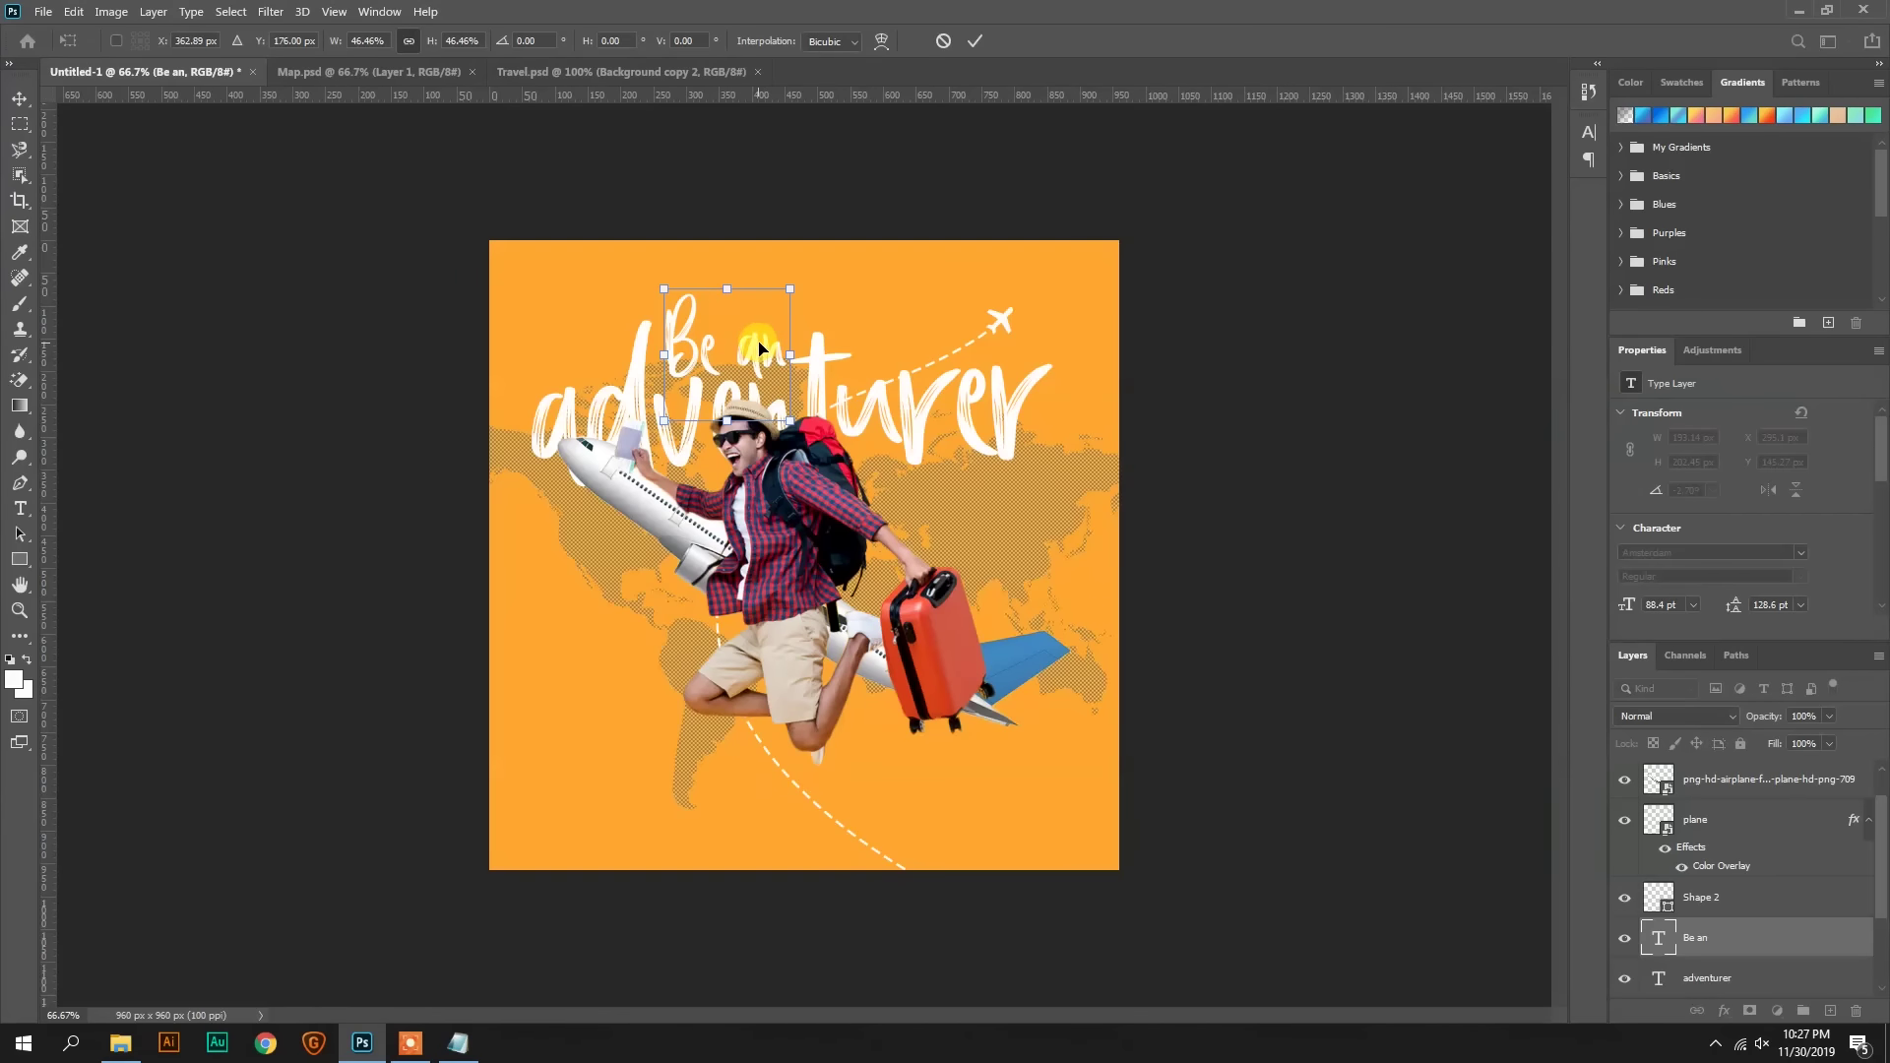
pyautogui.moveTo(790, 422); pyautogui.dragTo(744, 378)
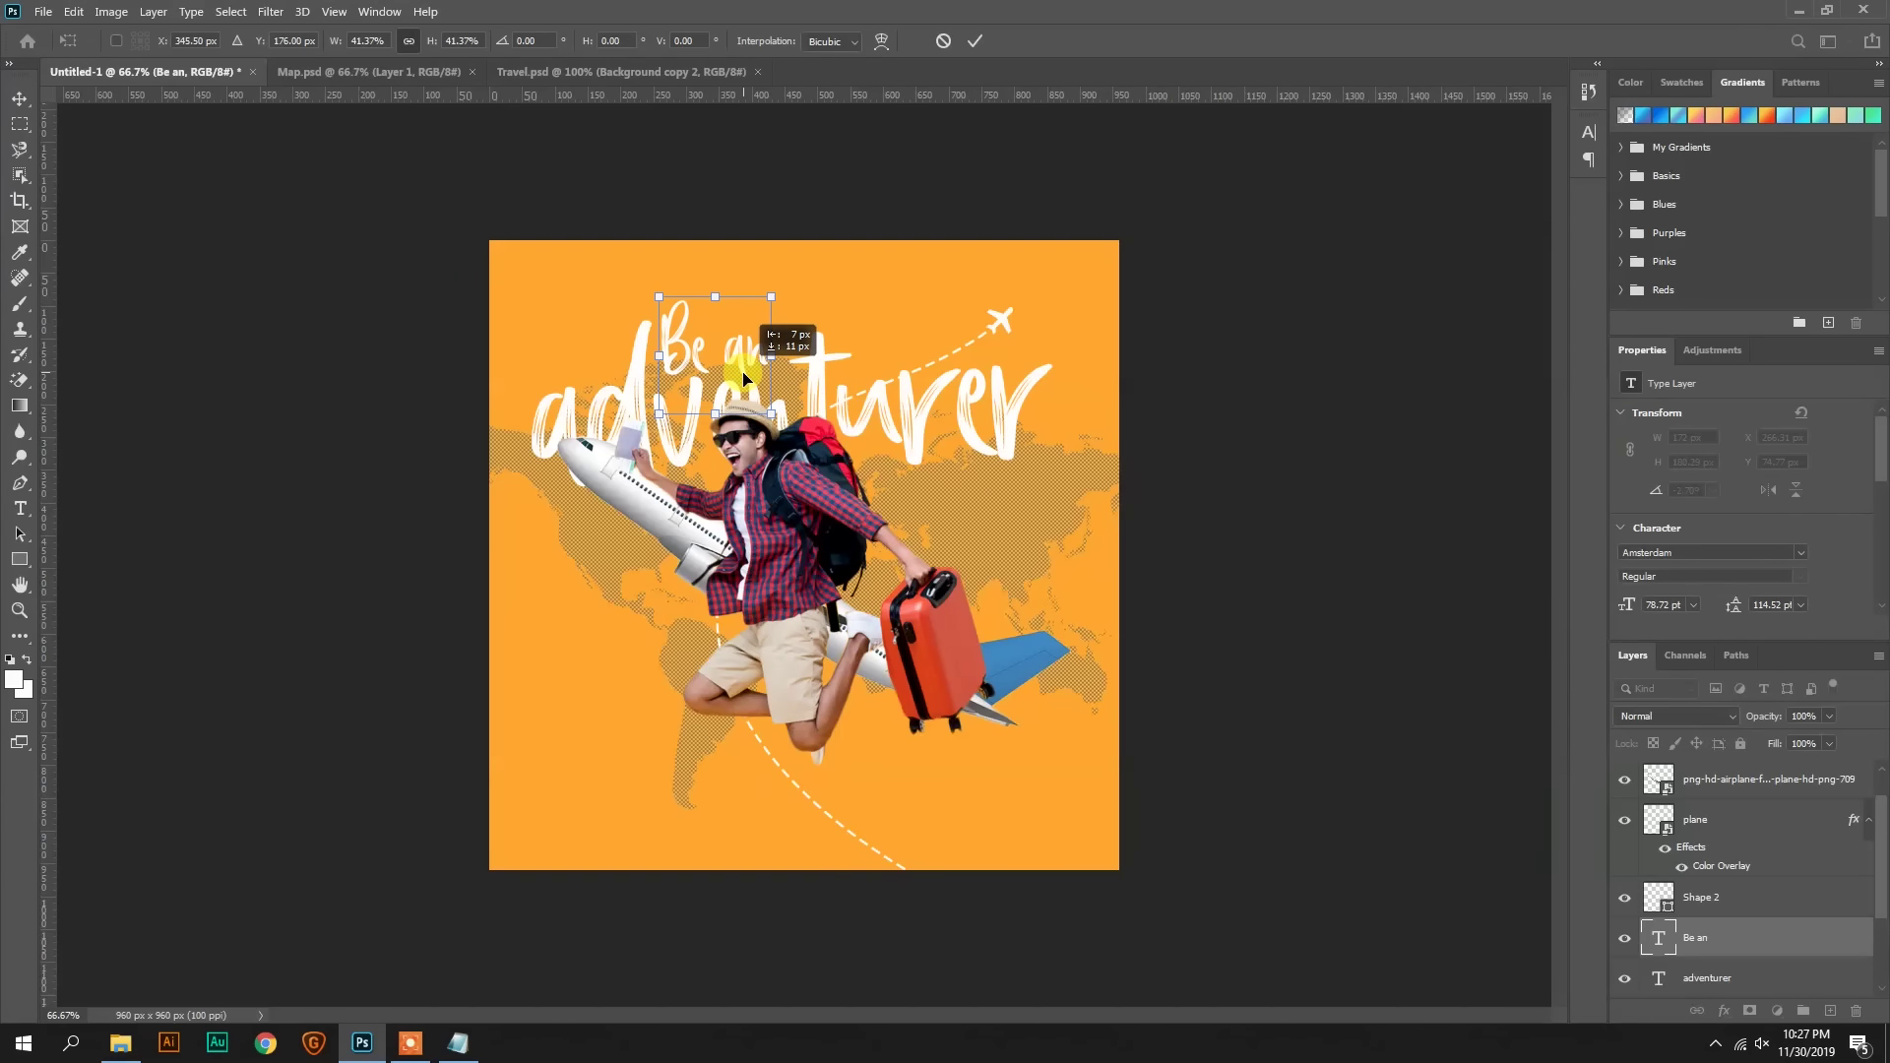
pyautogui.press('Return')
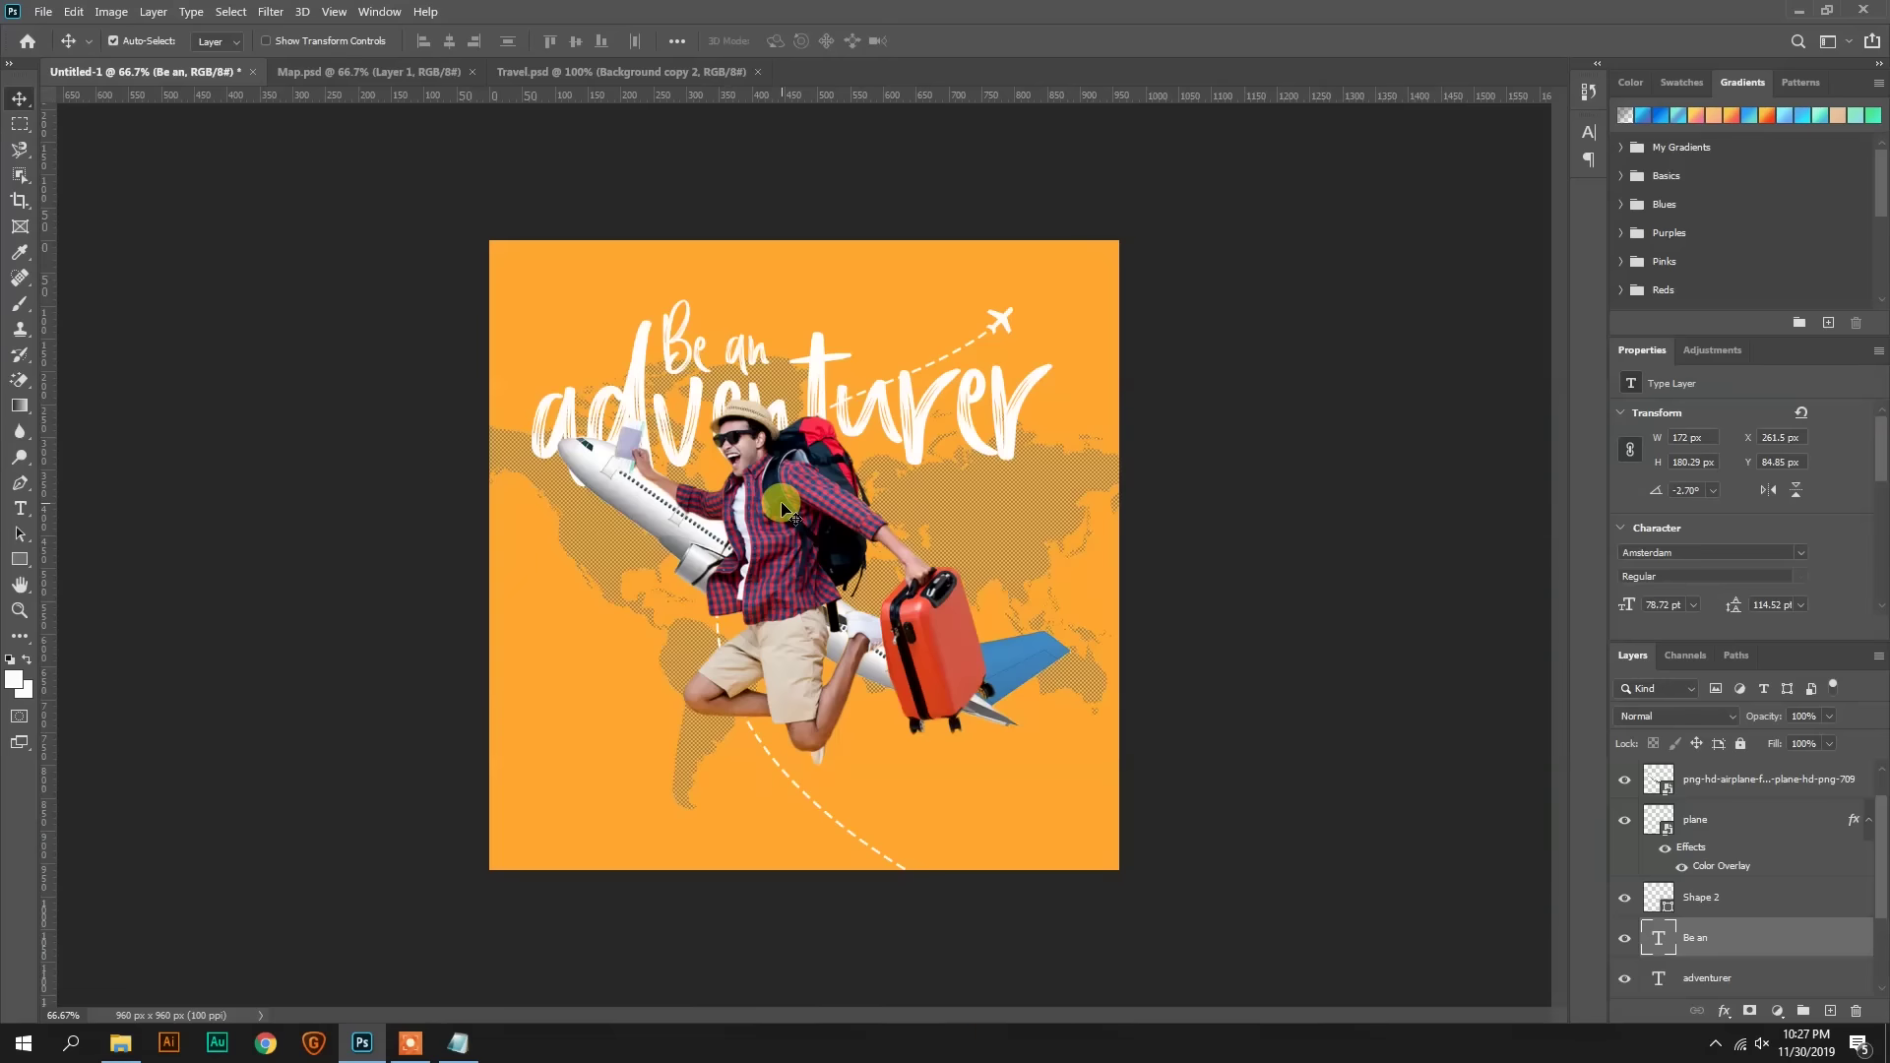
# Step: Nudge the traveller image and the airplane image slightly lower on the poster
pyautogui.moveTo(786, 500); pyautogui.dragTo(787, 511)
pyautogui.rightClick(635, 507)
pyautogui.click(650, 513)
pyautogui.moveTo(647, 511)
pyautogui.mouseDown()
pyautogui.moveTo(647, 547)
pyautogui.moveTo(667, 540)
pyautogui.mouseUp()
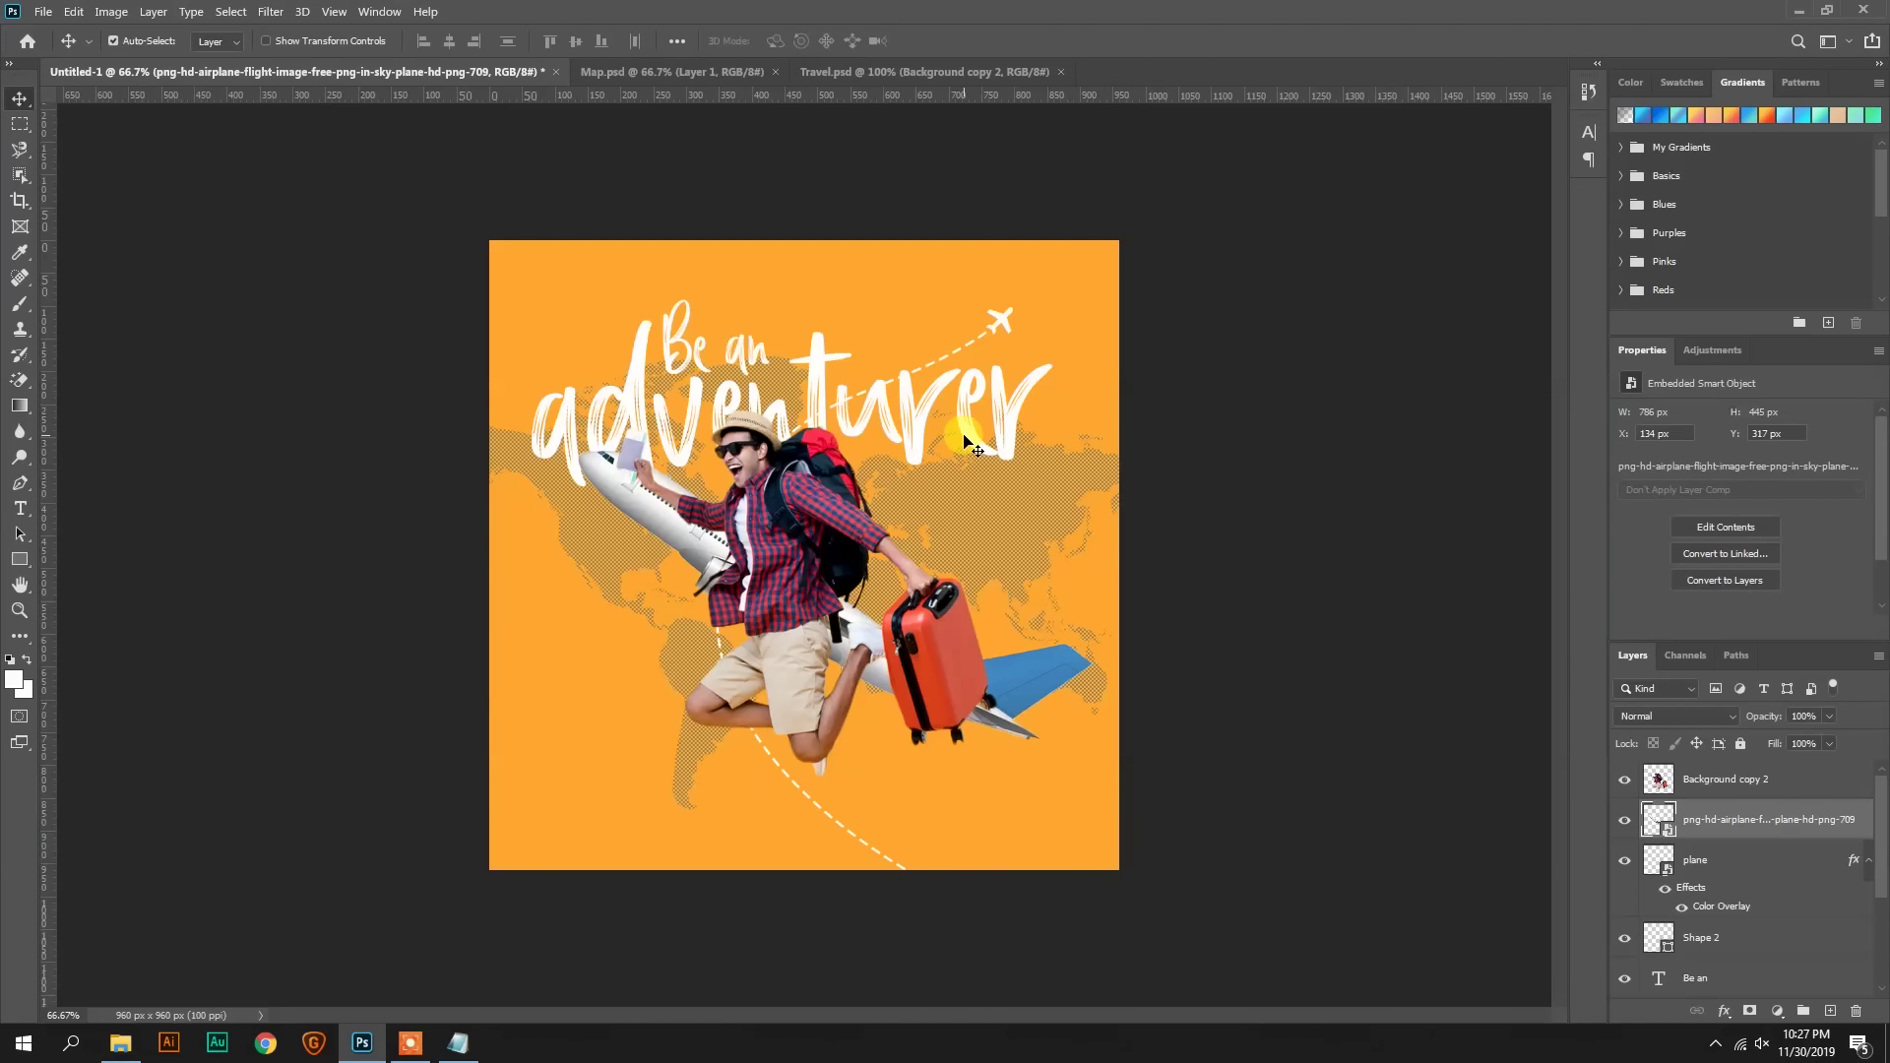
# Step: Place the logo PNG from the Icons folder into the poster's top-right corner
pyautogui.click(120, 1042)
pyautogui.moveTo(568, 170)
pyautogui.mouseDown()
pyautogui.moveTo(479, 970)
pyautogui.moveTo(1086, 268)
pyautogui.mouseUp()
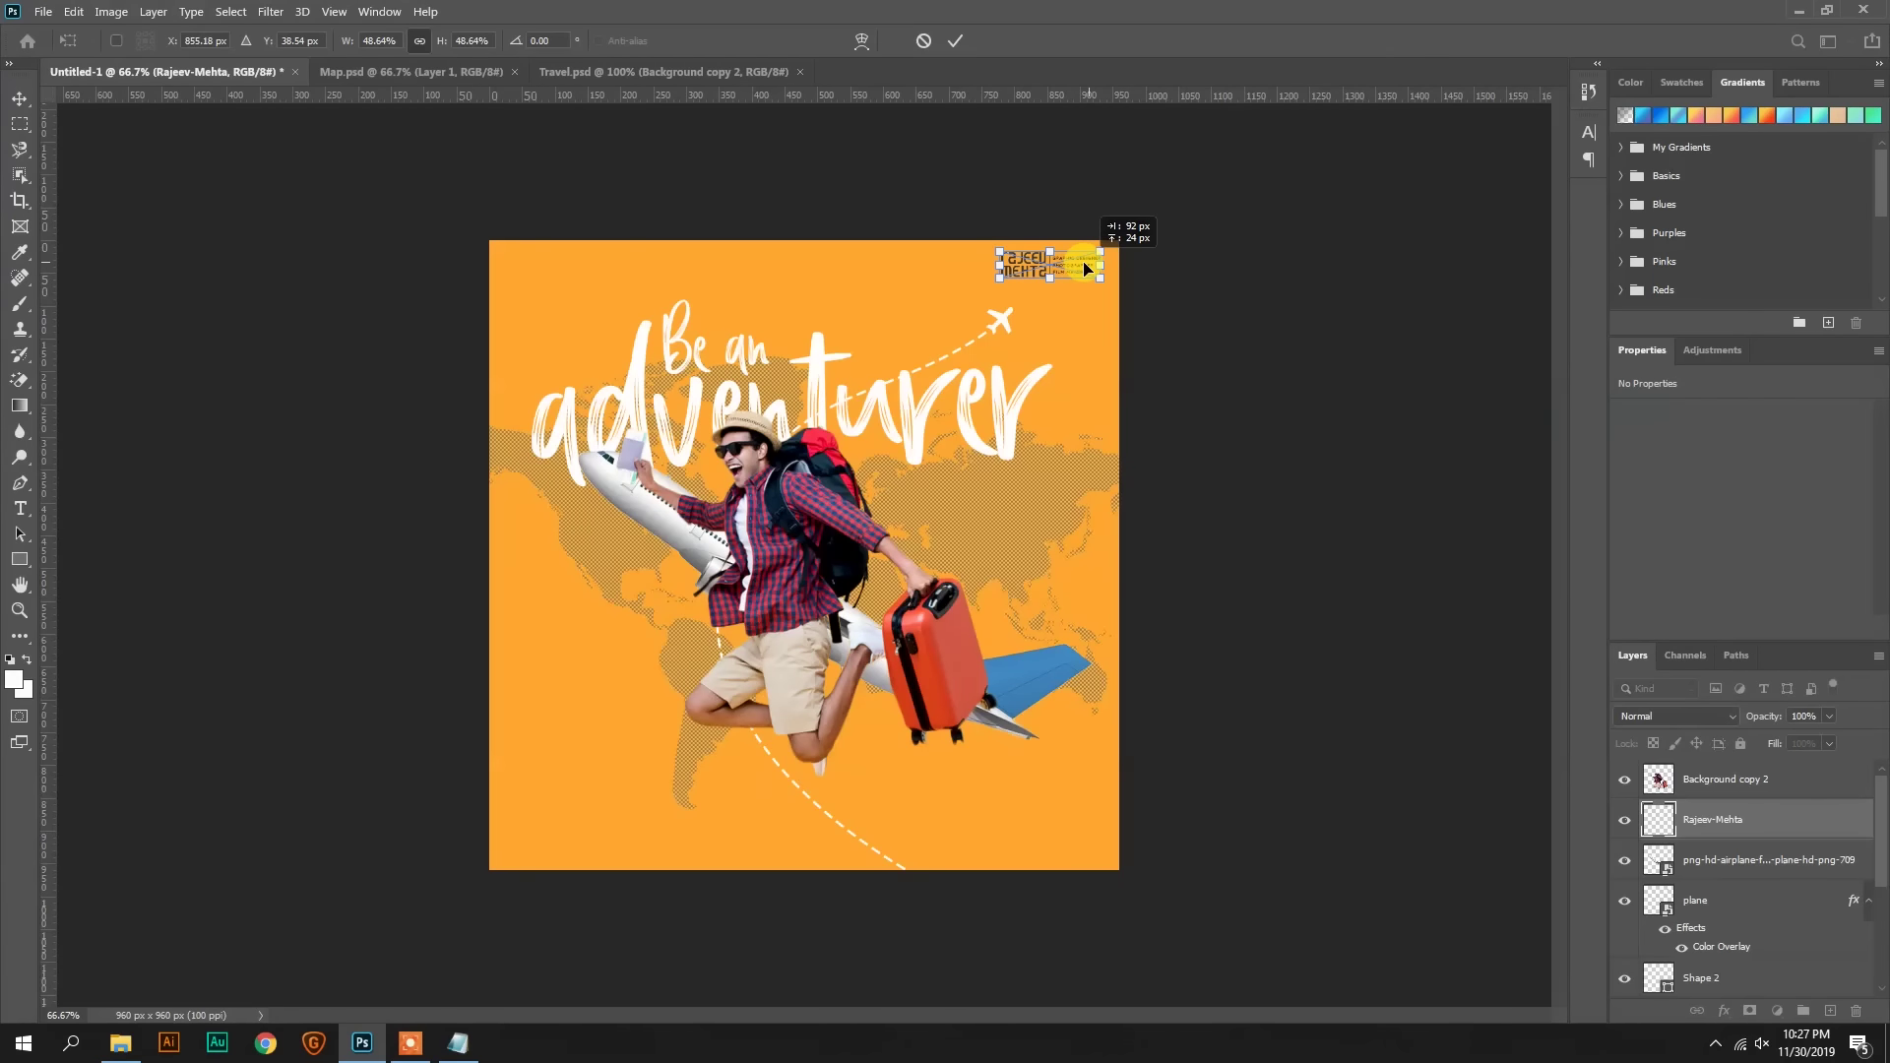
pyautogui.click(1195, 271)
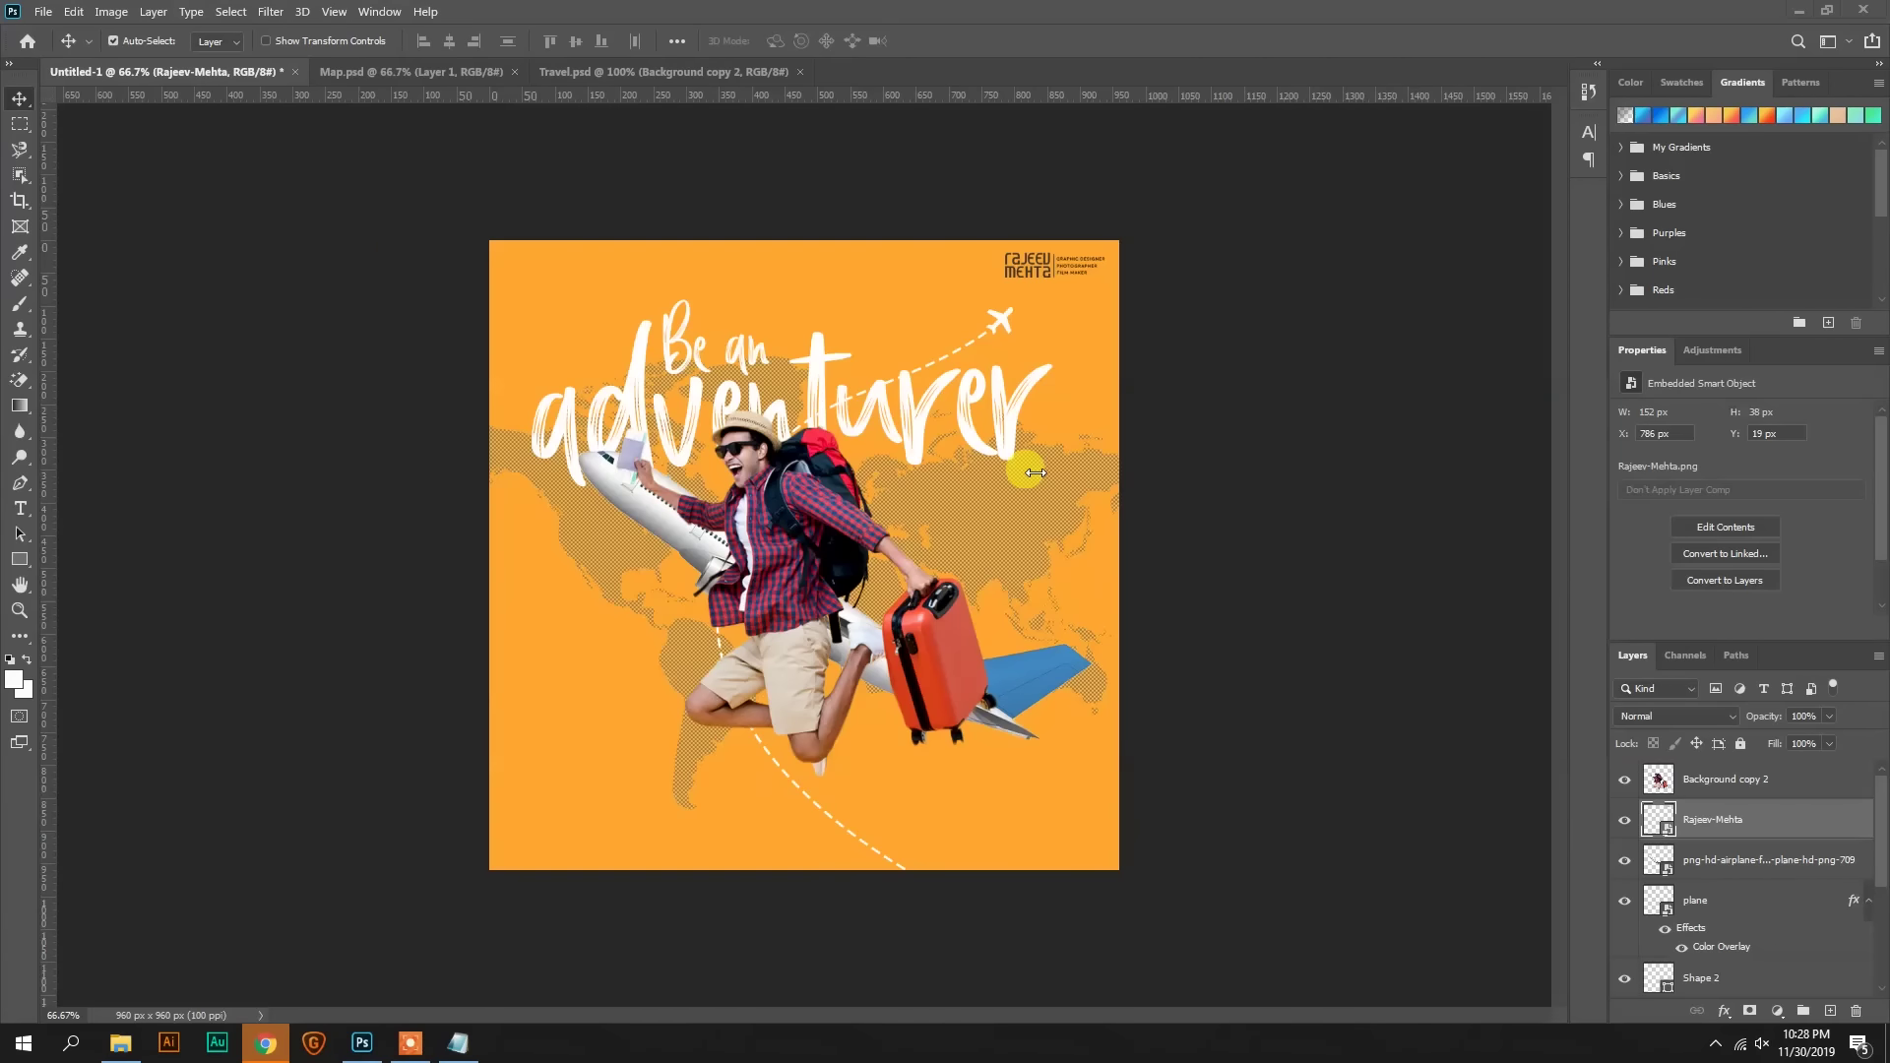
# Step: Save the poster as banner.psd, accepting the Photoshop Format Options
pyautogui.click(44, 12)
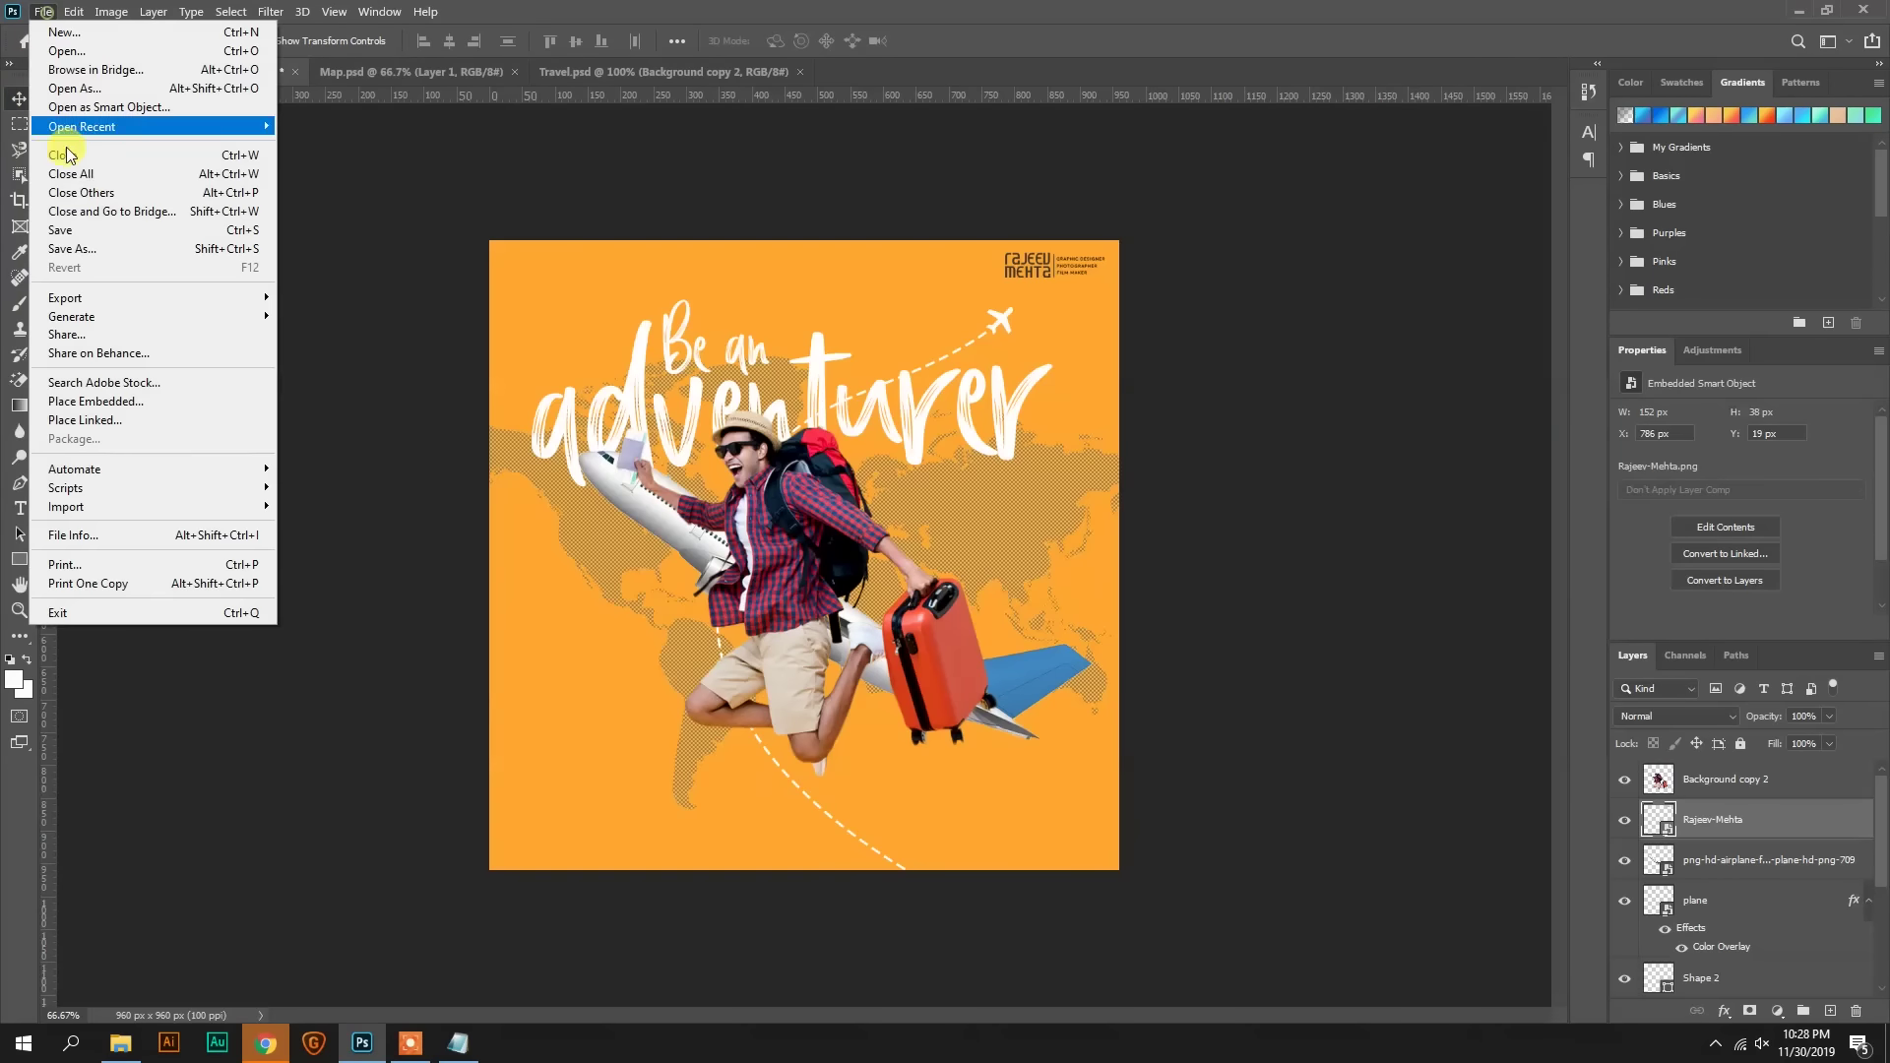
pyautogui.click(90, 248)
pyautogui.write('banner')
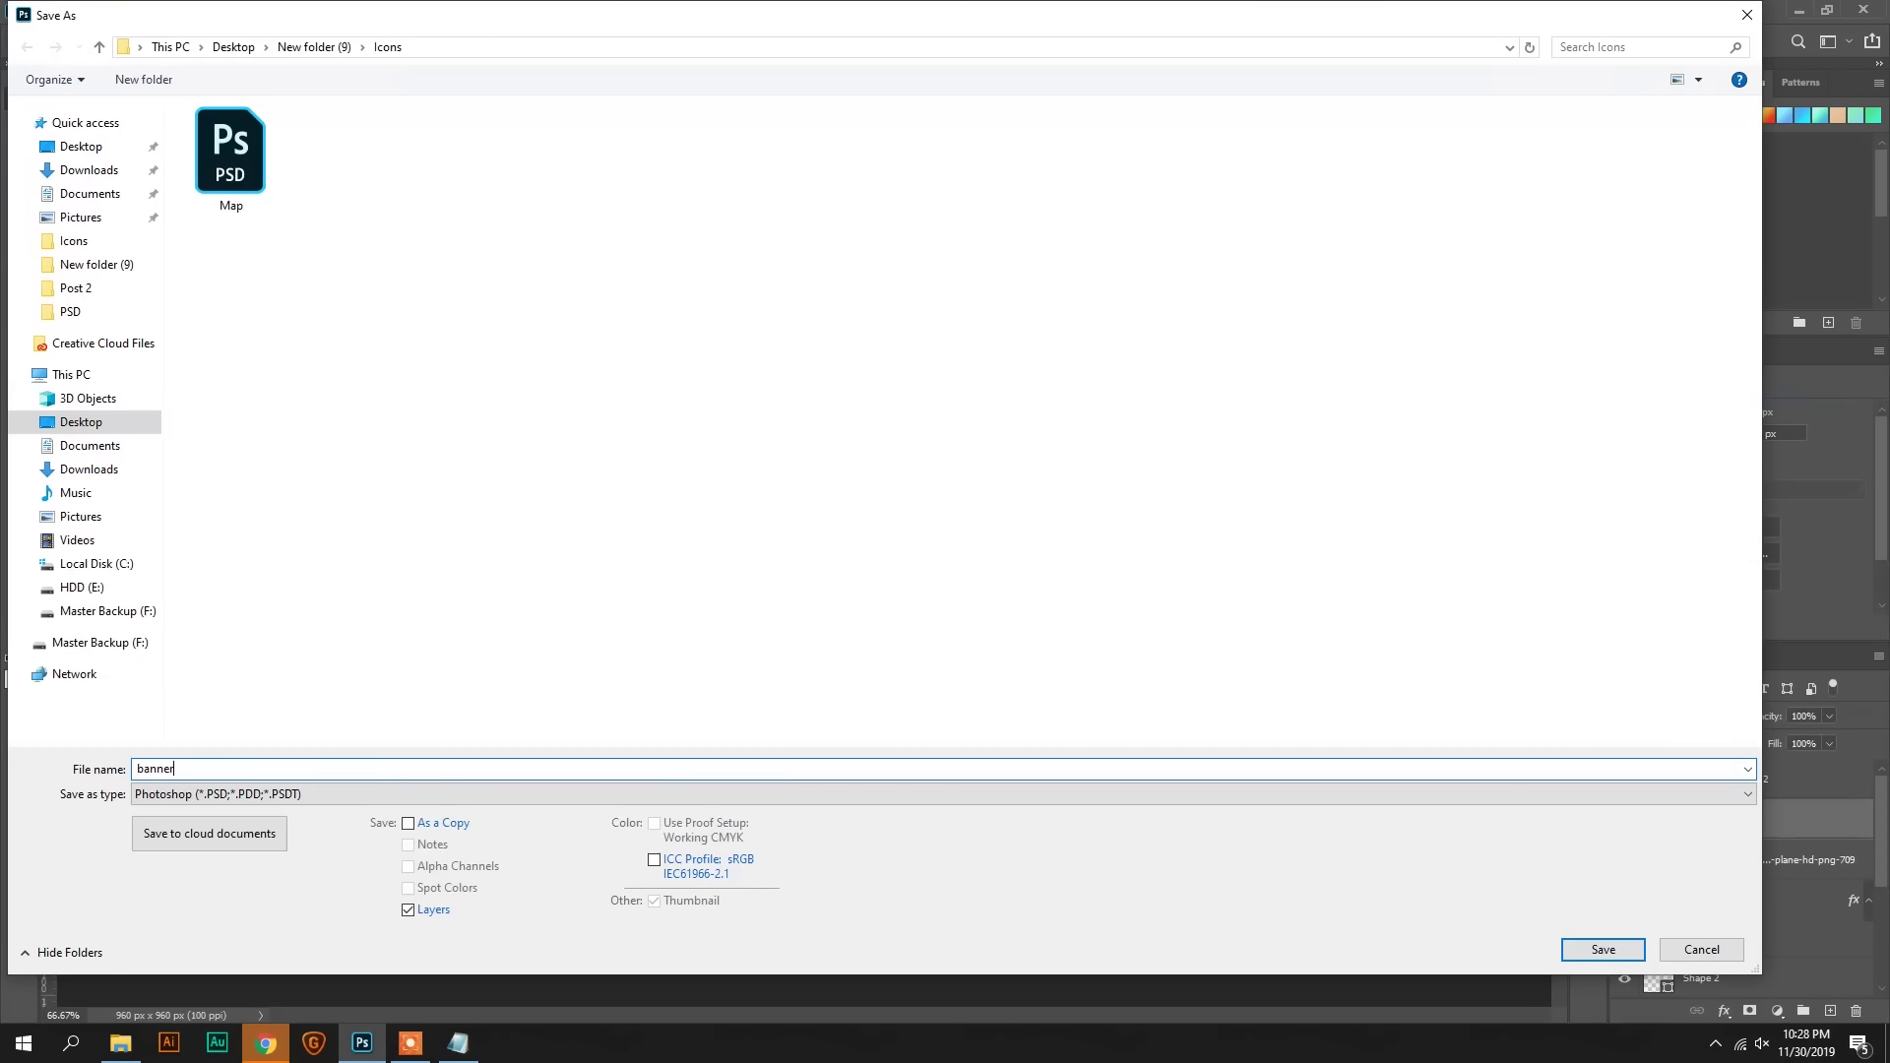
pyautogui.press('Return')
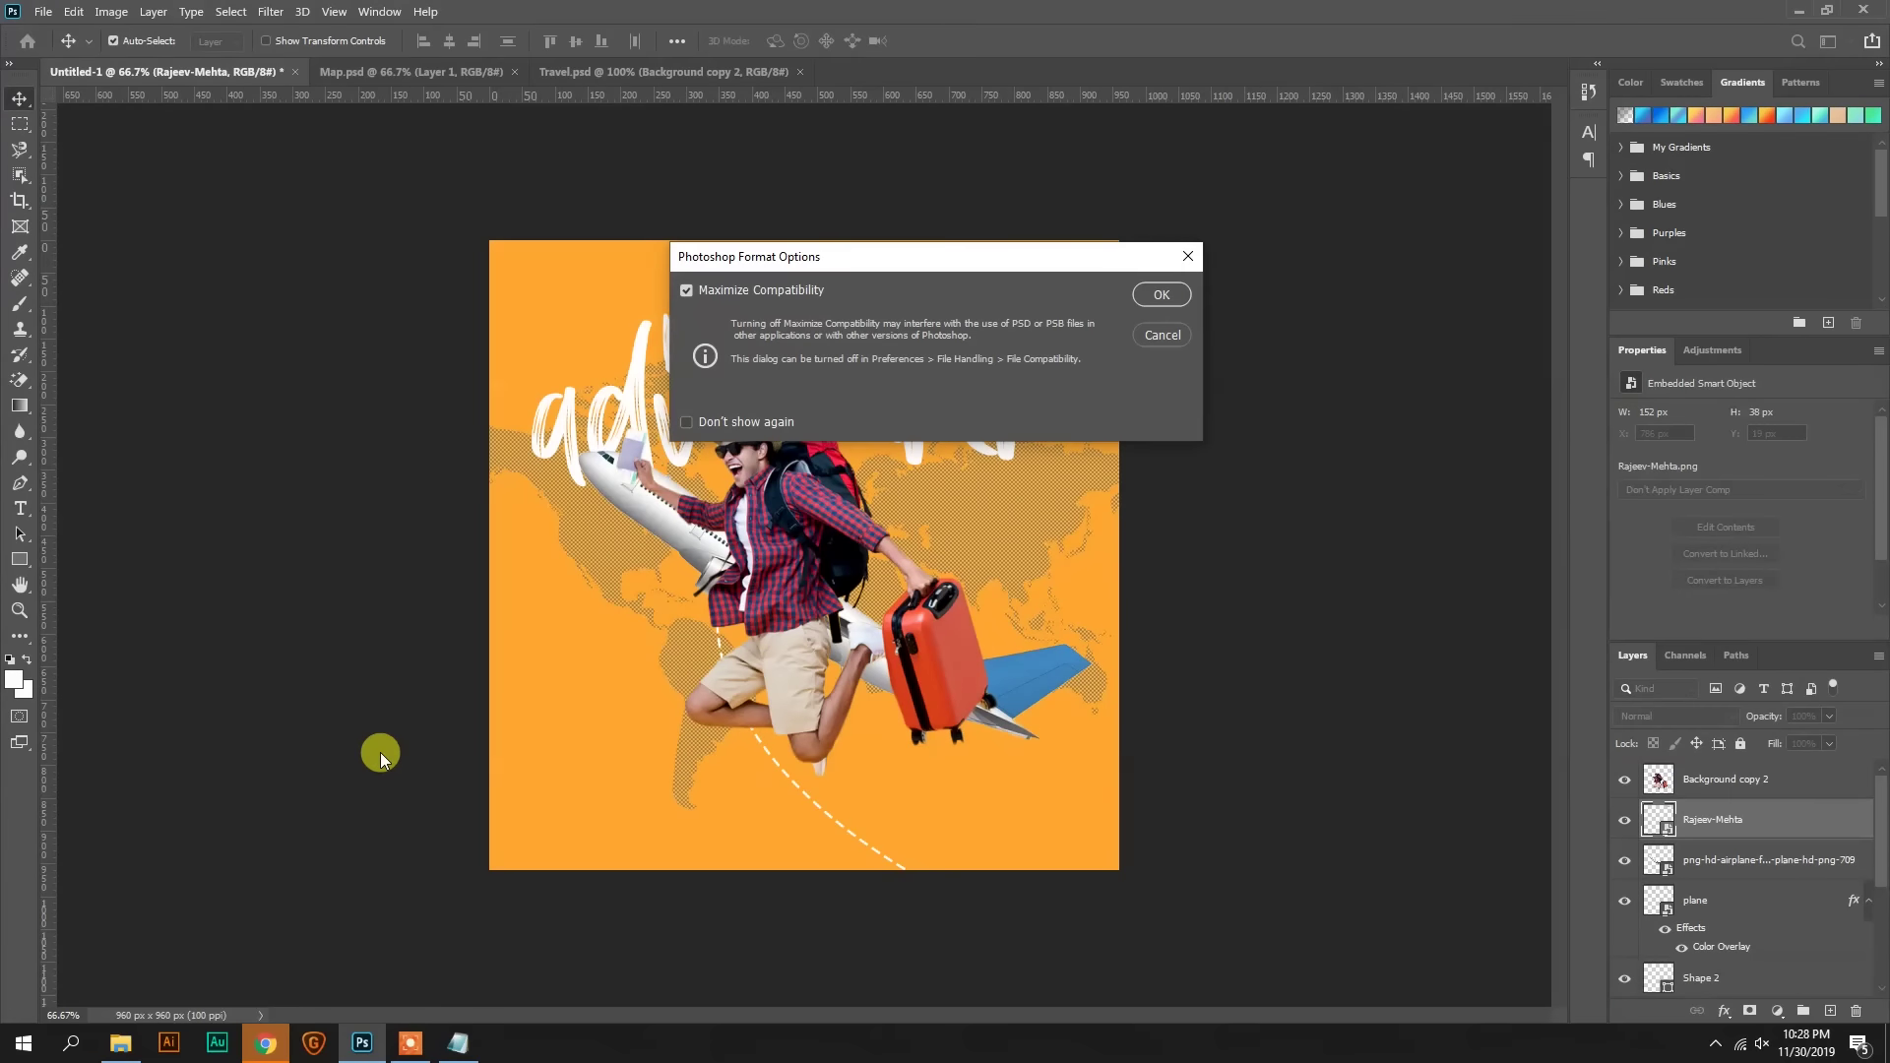
pyautogui.click(1186, 294)
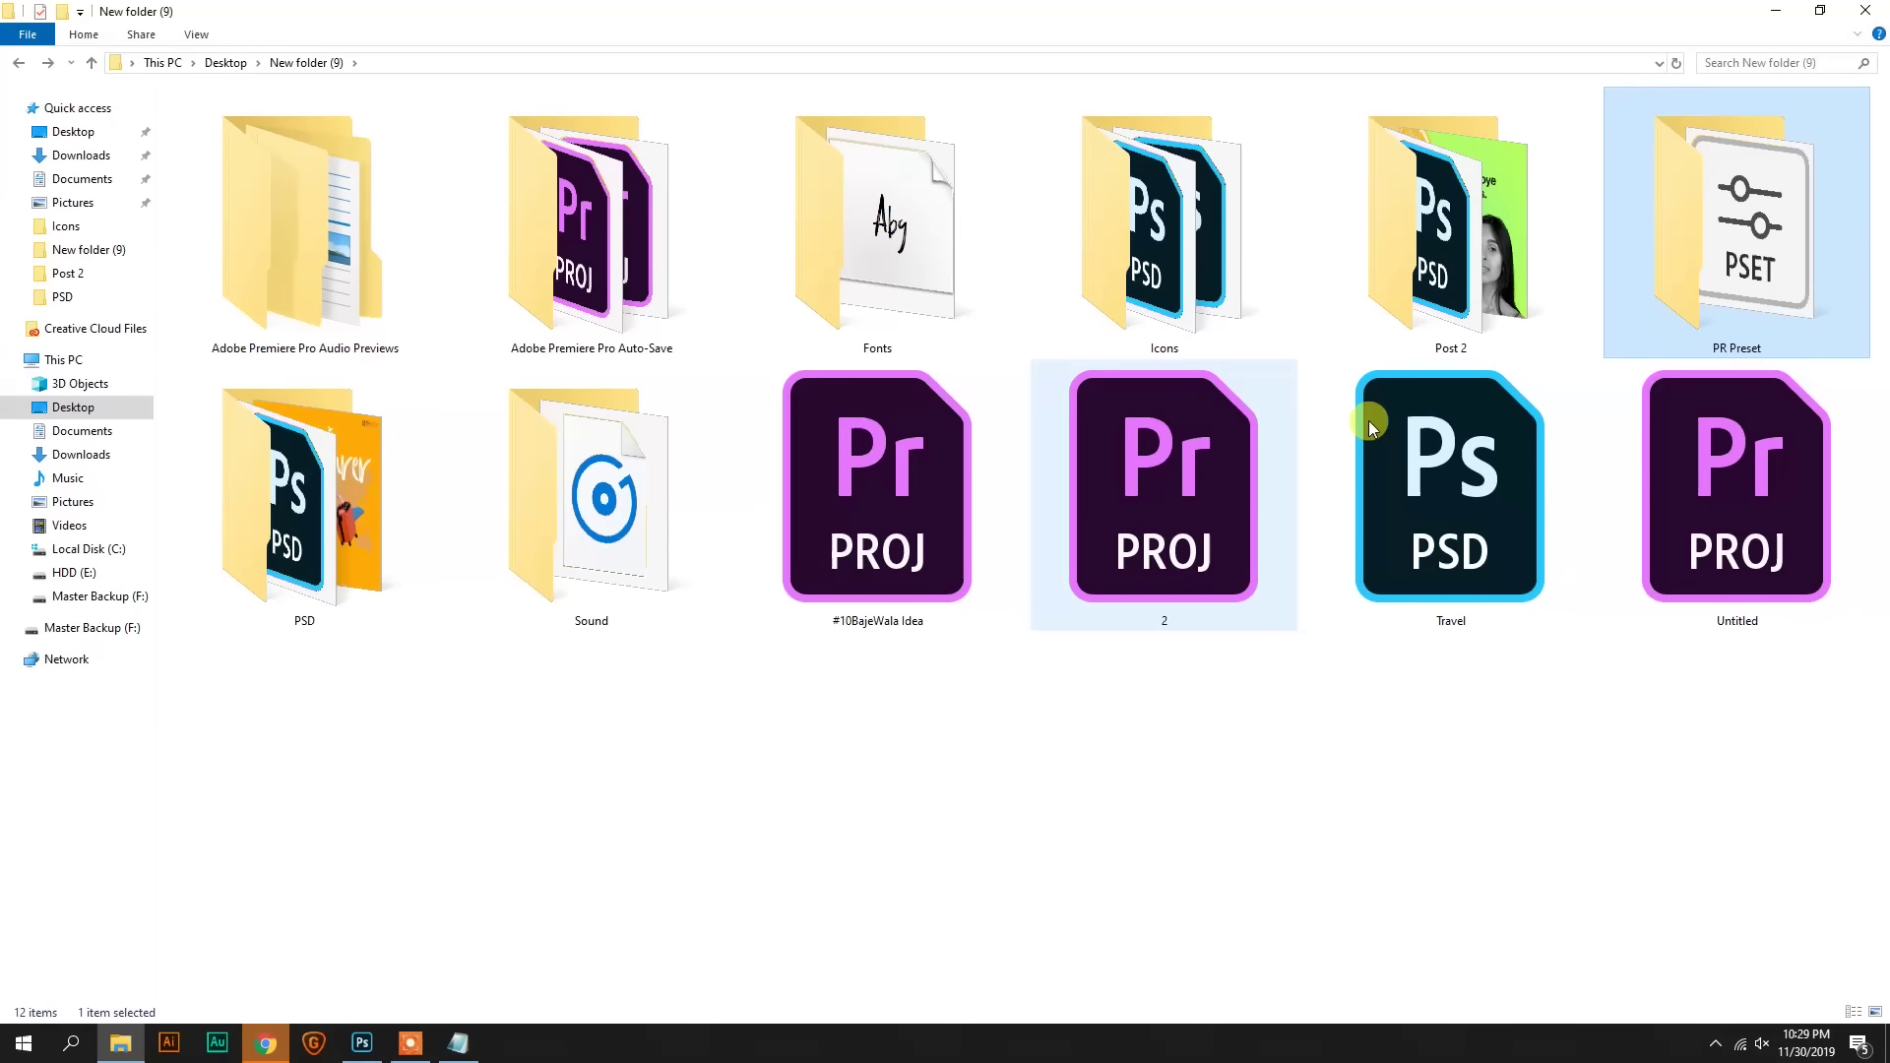
# Step: Open the PR Preset folder, then launch Adobe Premiere Pro 2019 from the Start menu
pyautogui.doubleClick(1822, 278)
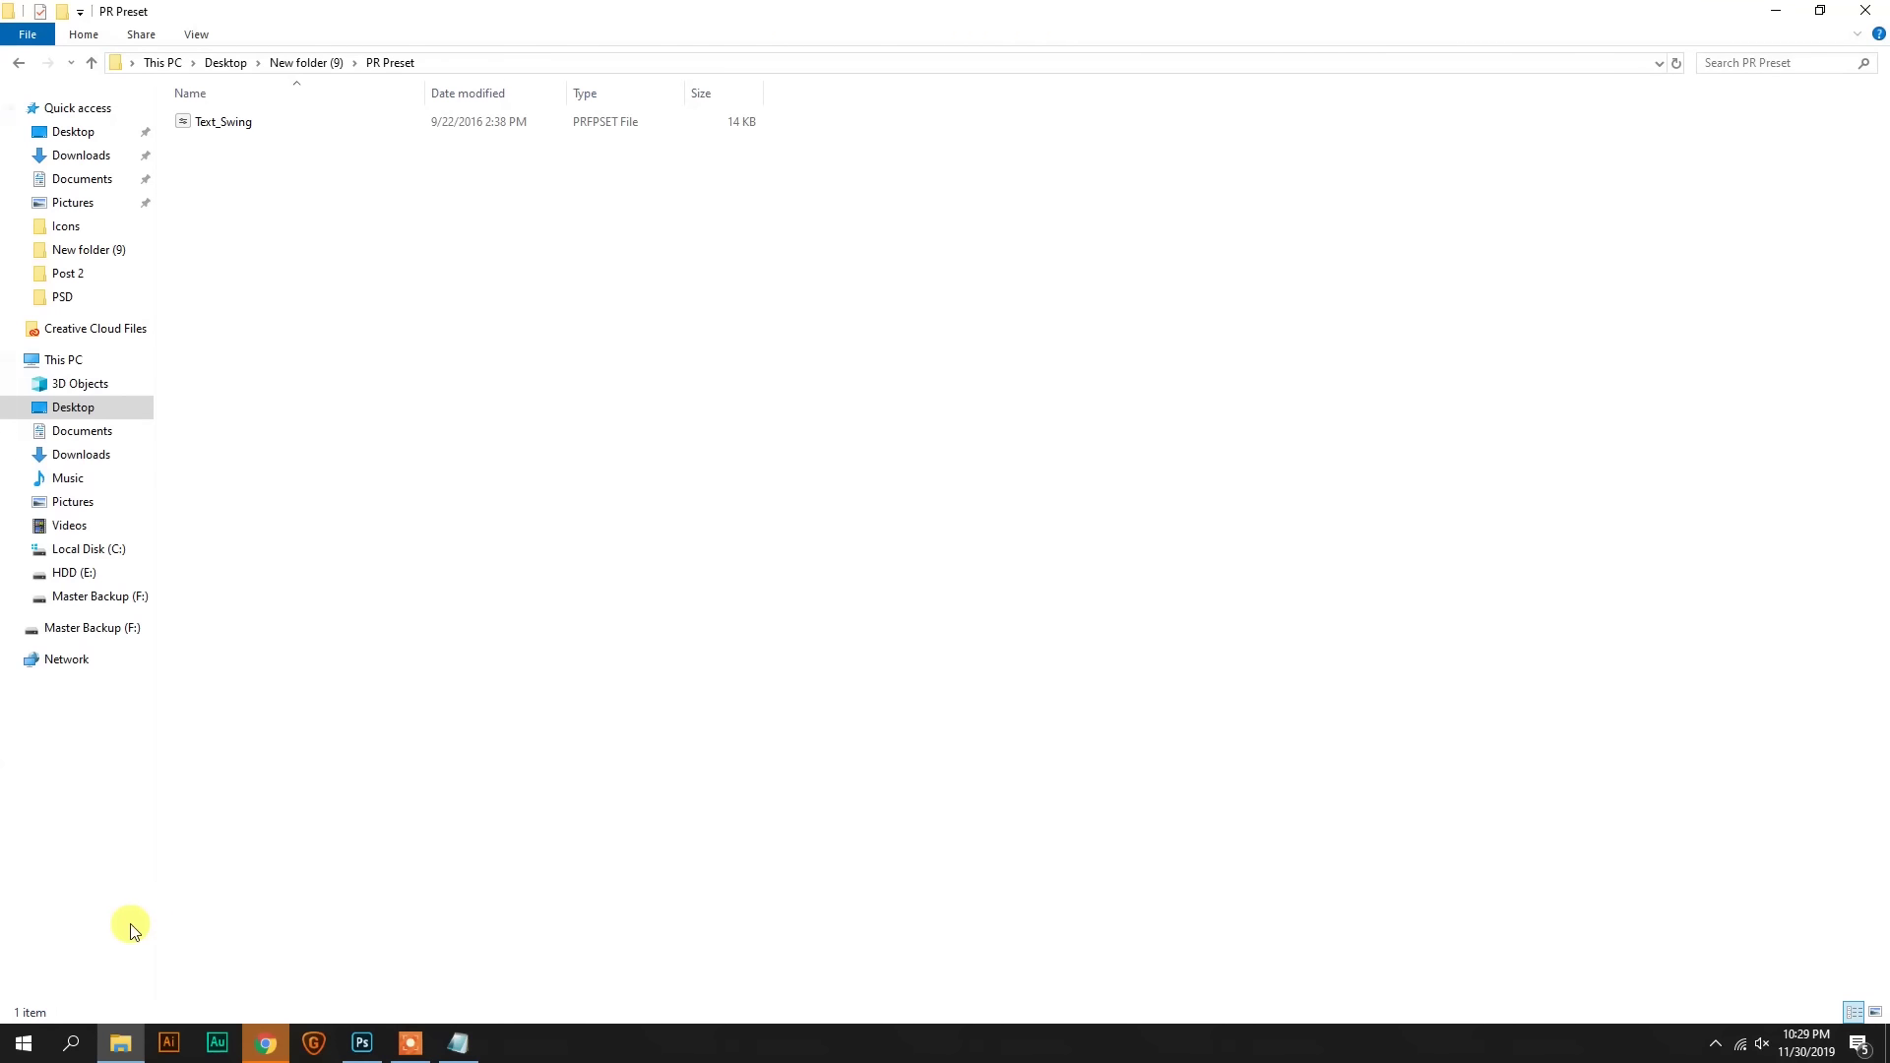
pyautogui.click(36, 1035)
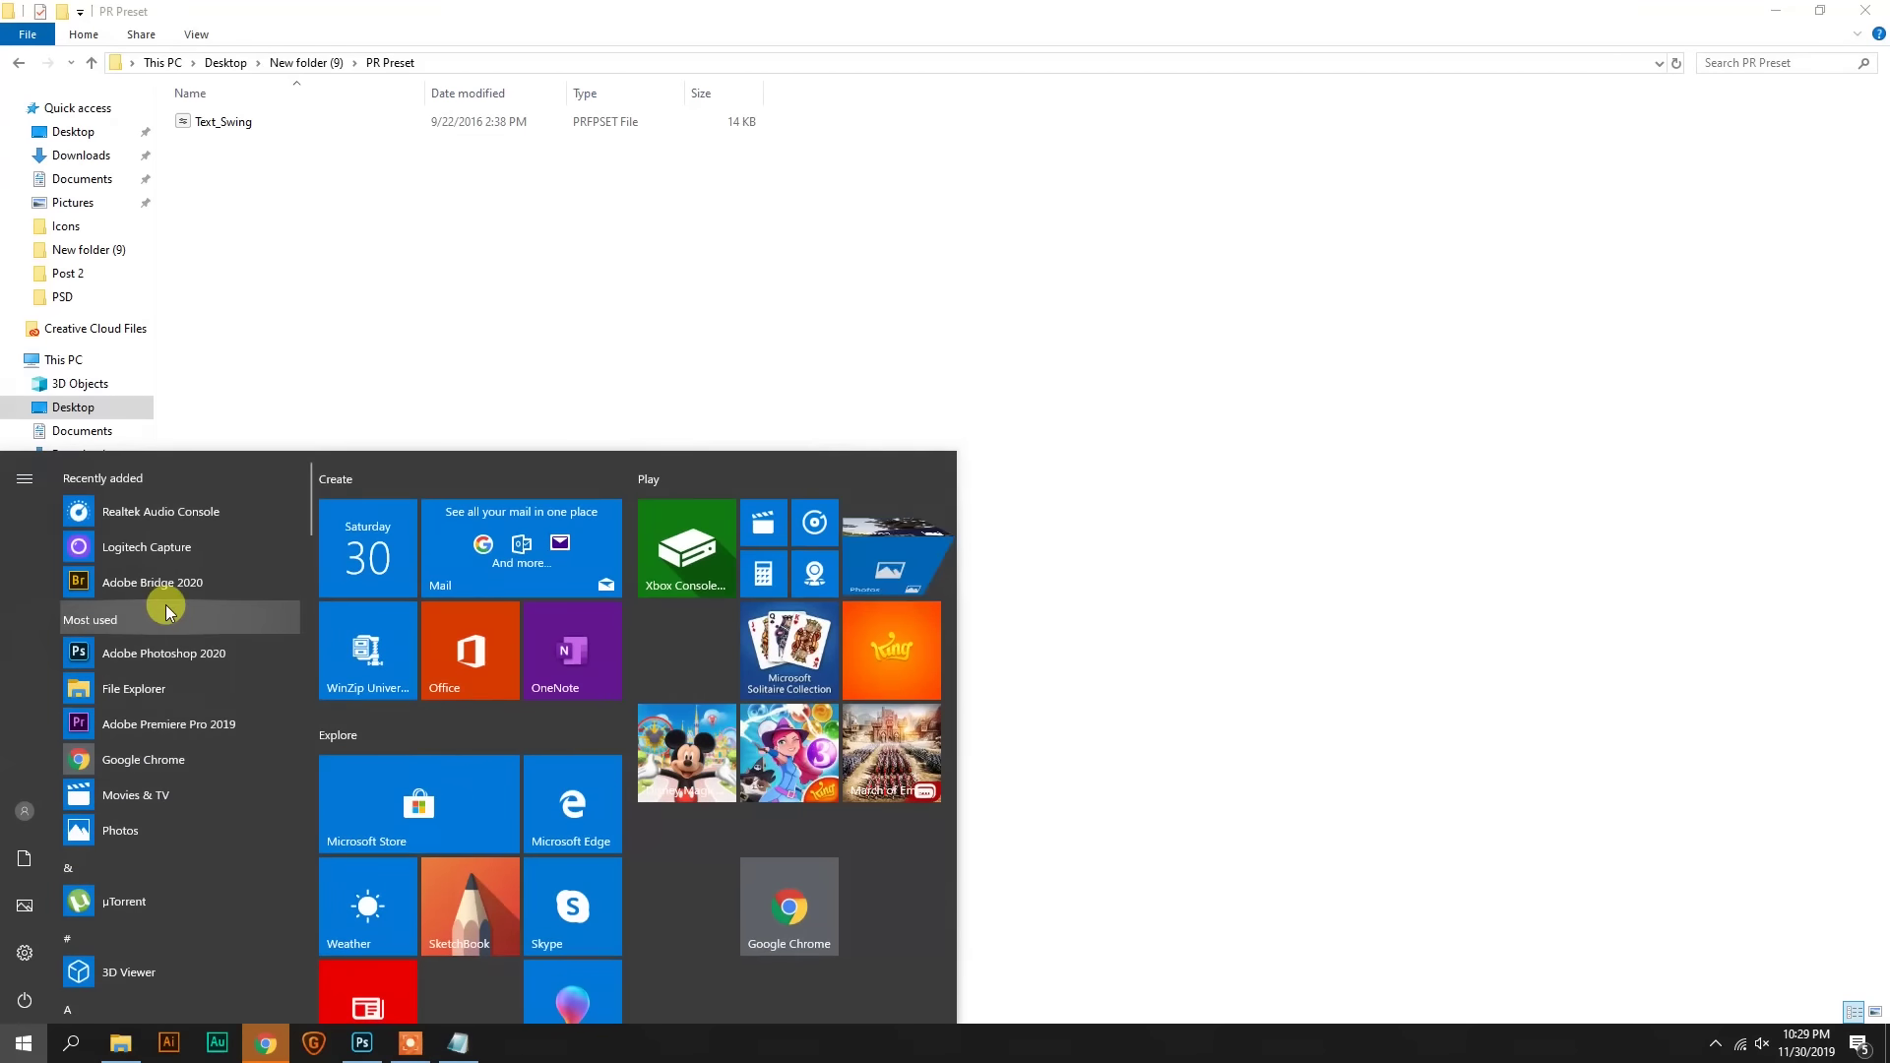
pyautogui.click(184, 731)
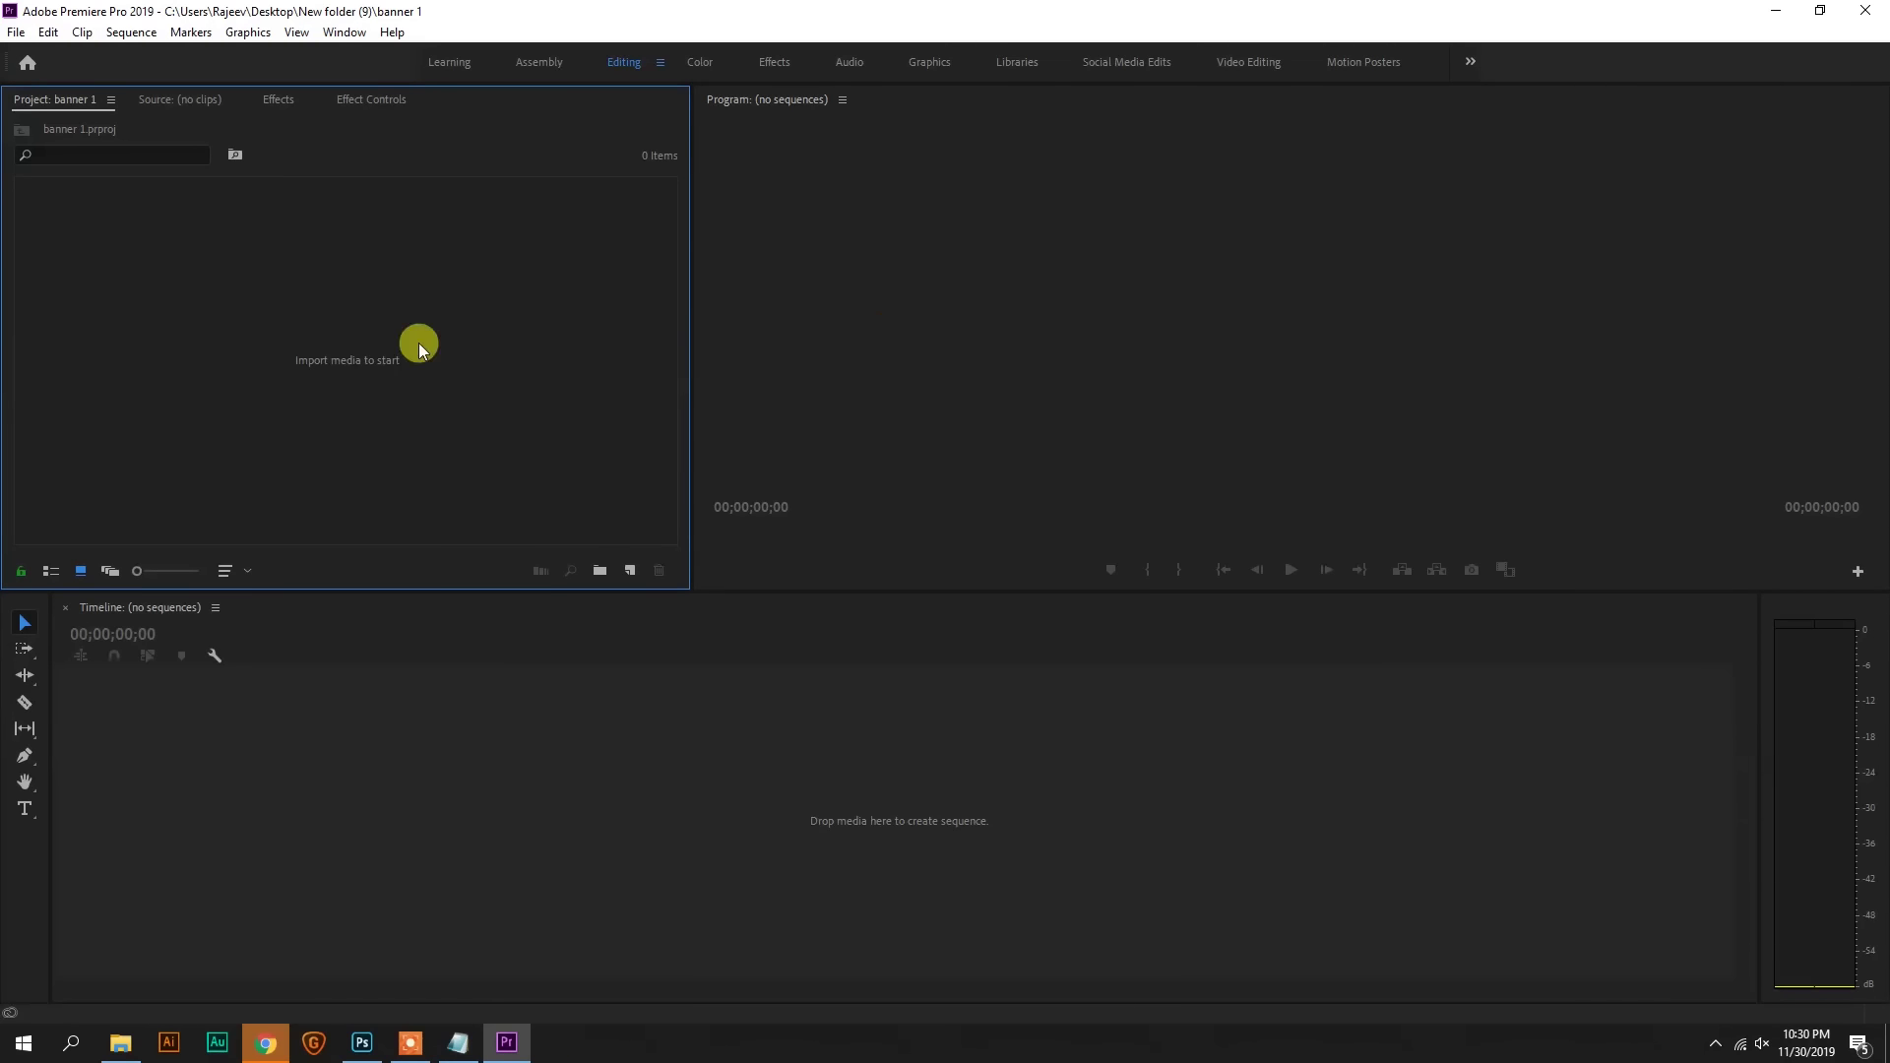
# Step: Create Sequence 01 in Custom editing mode with a 960-pixel frame size
pyautogui.click(630, 570)
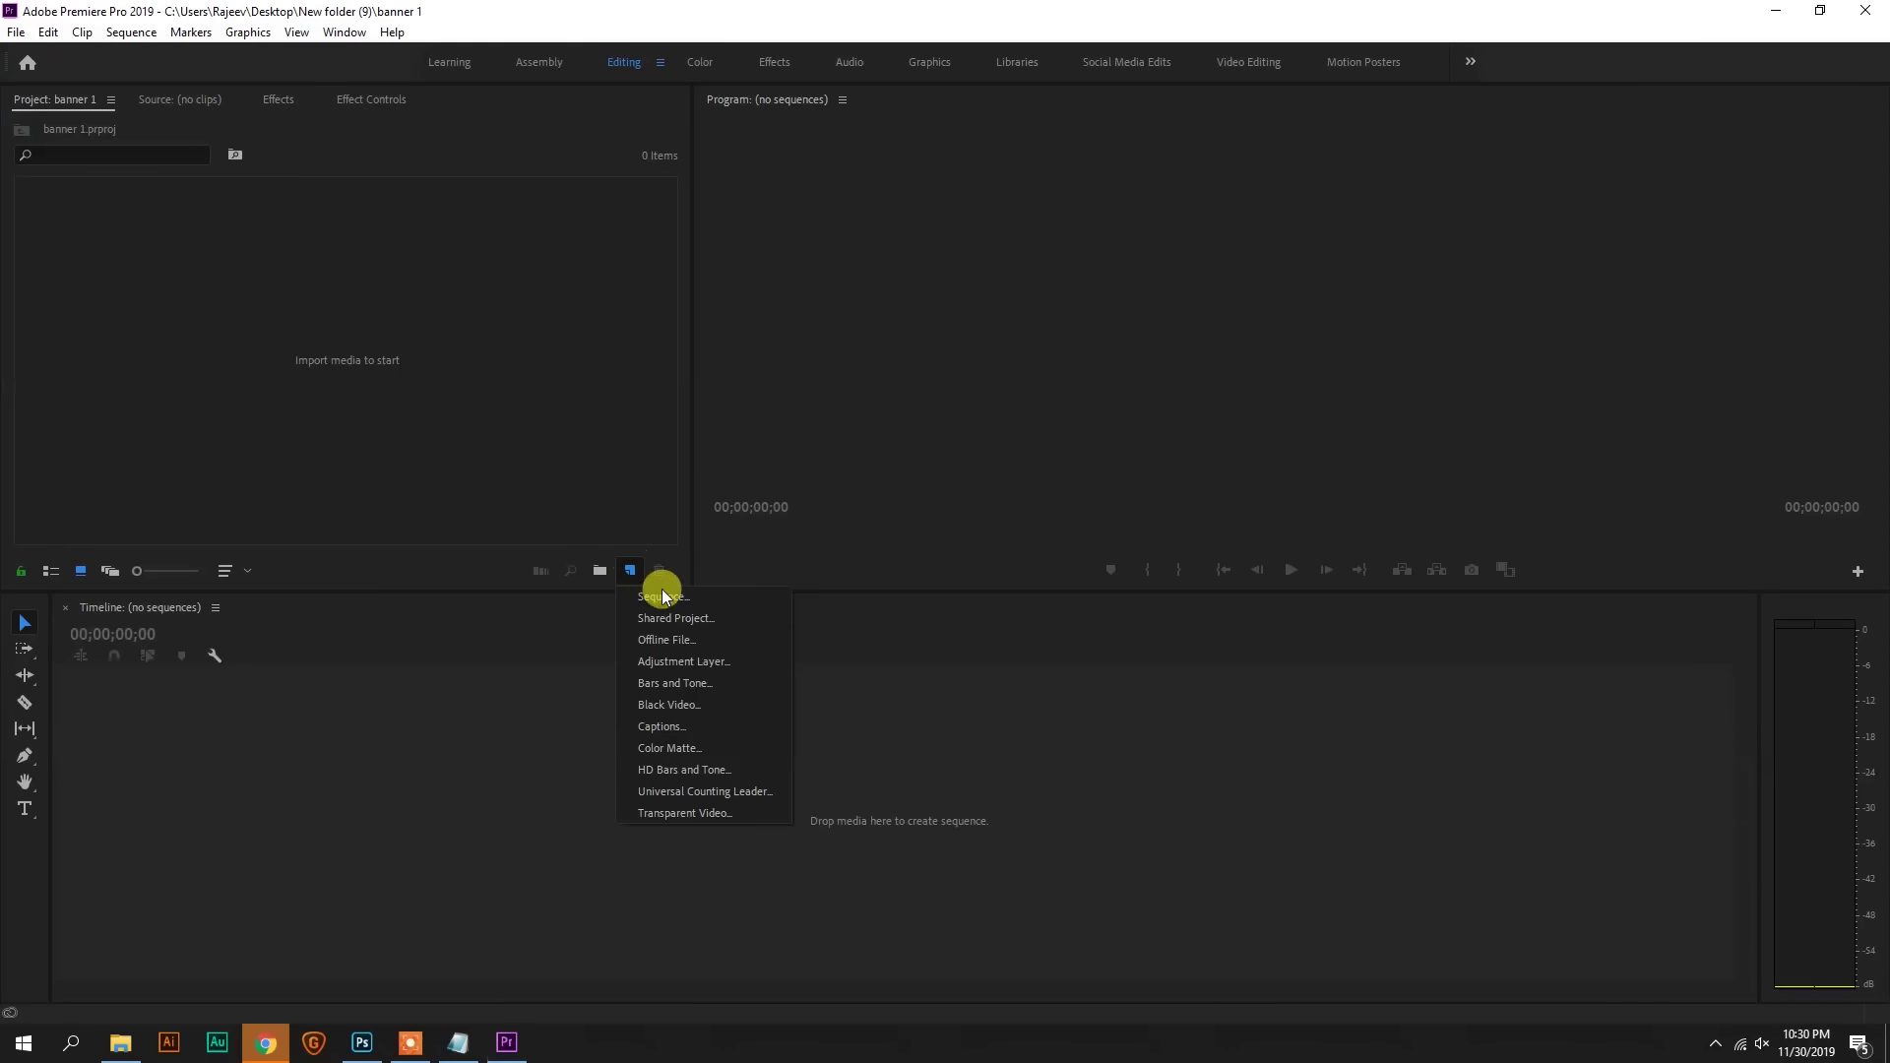
pyautogui.click(664, 596)
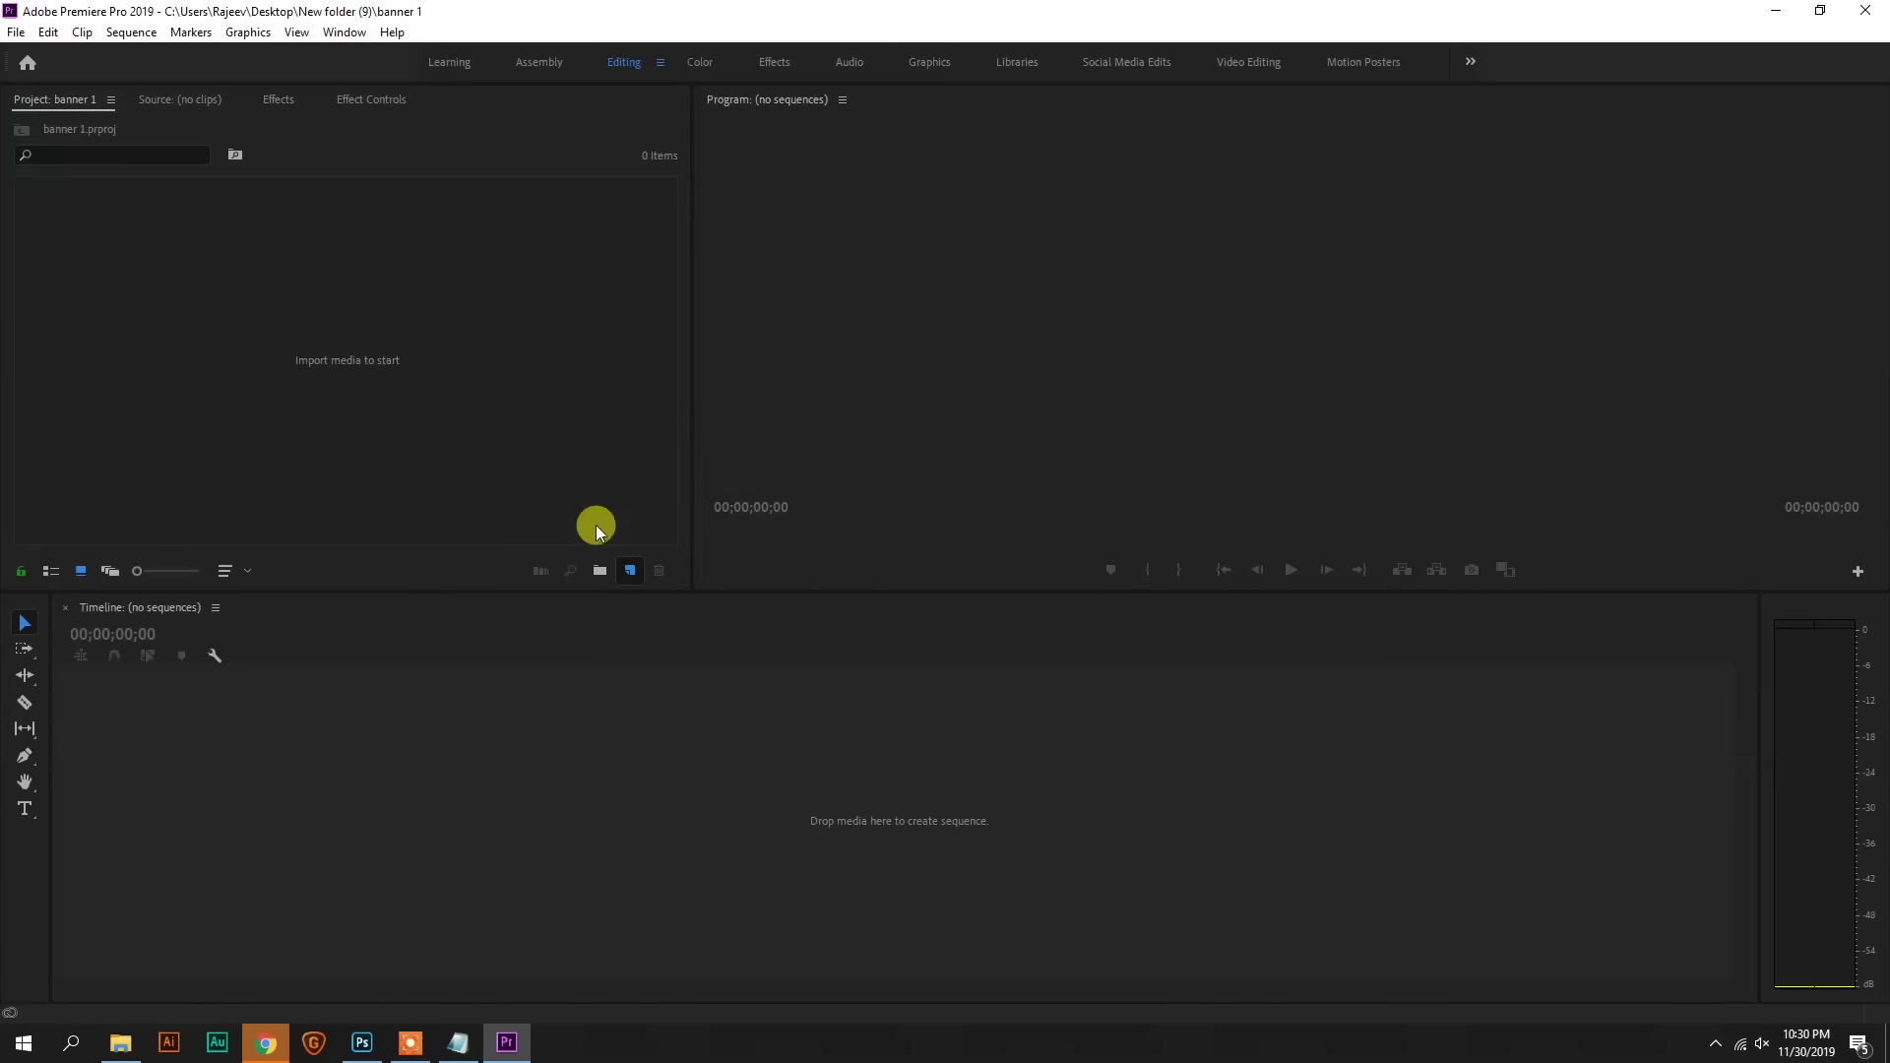
pyautogui.click(811, 212)
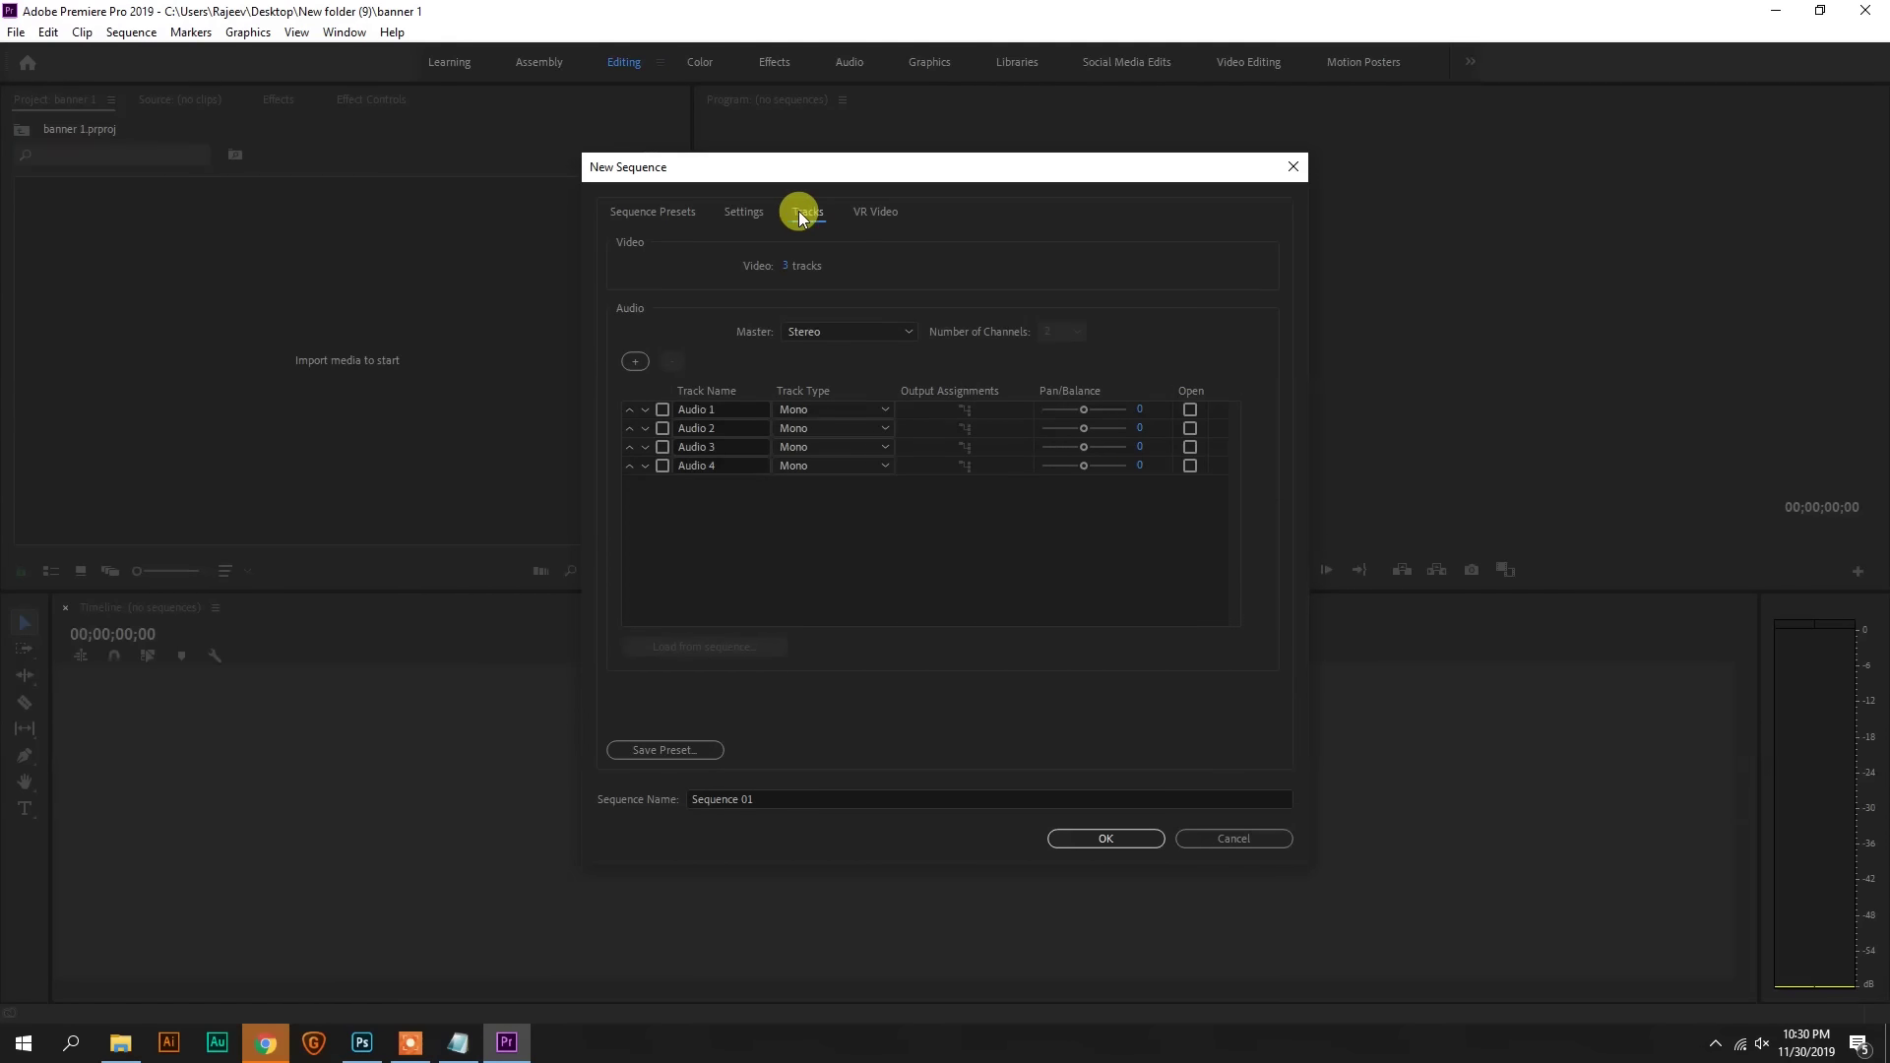
pyautogui.click(749, 212)
pyautogui.click(822, 245)
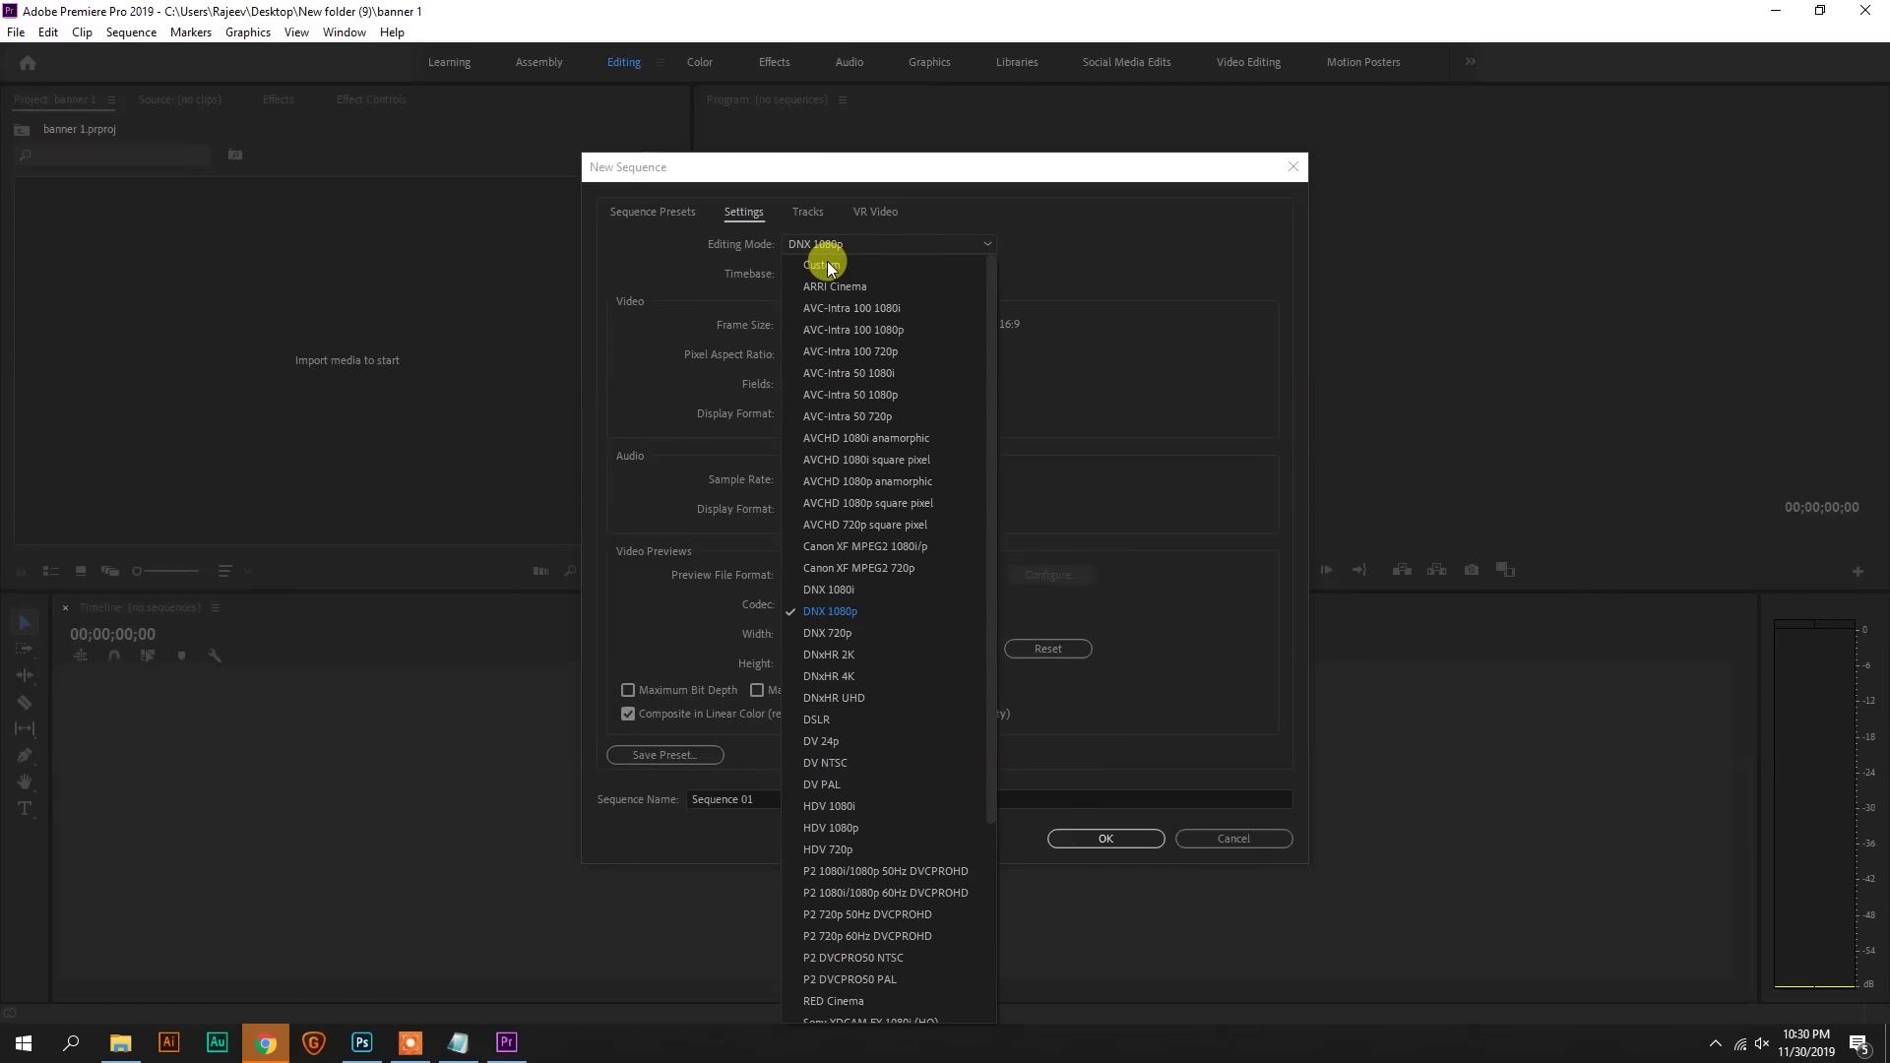
pyautogui.click(825, 264)
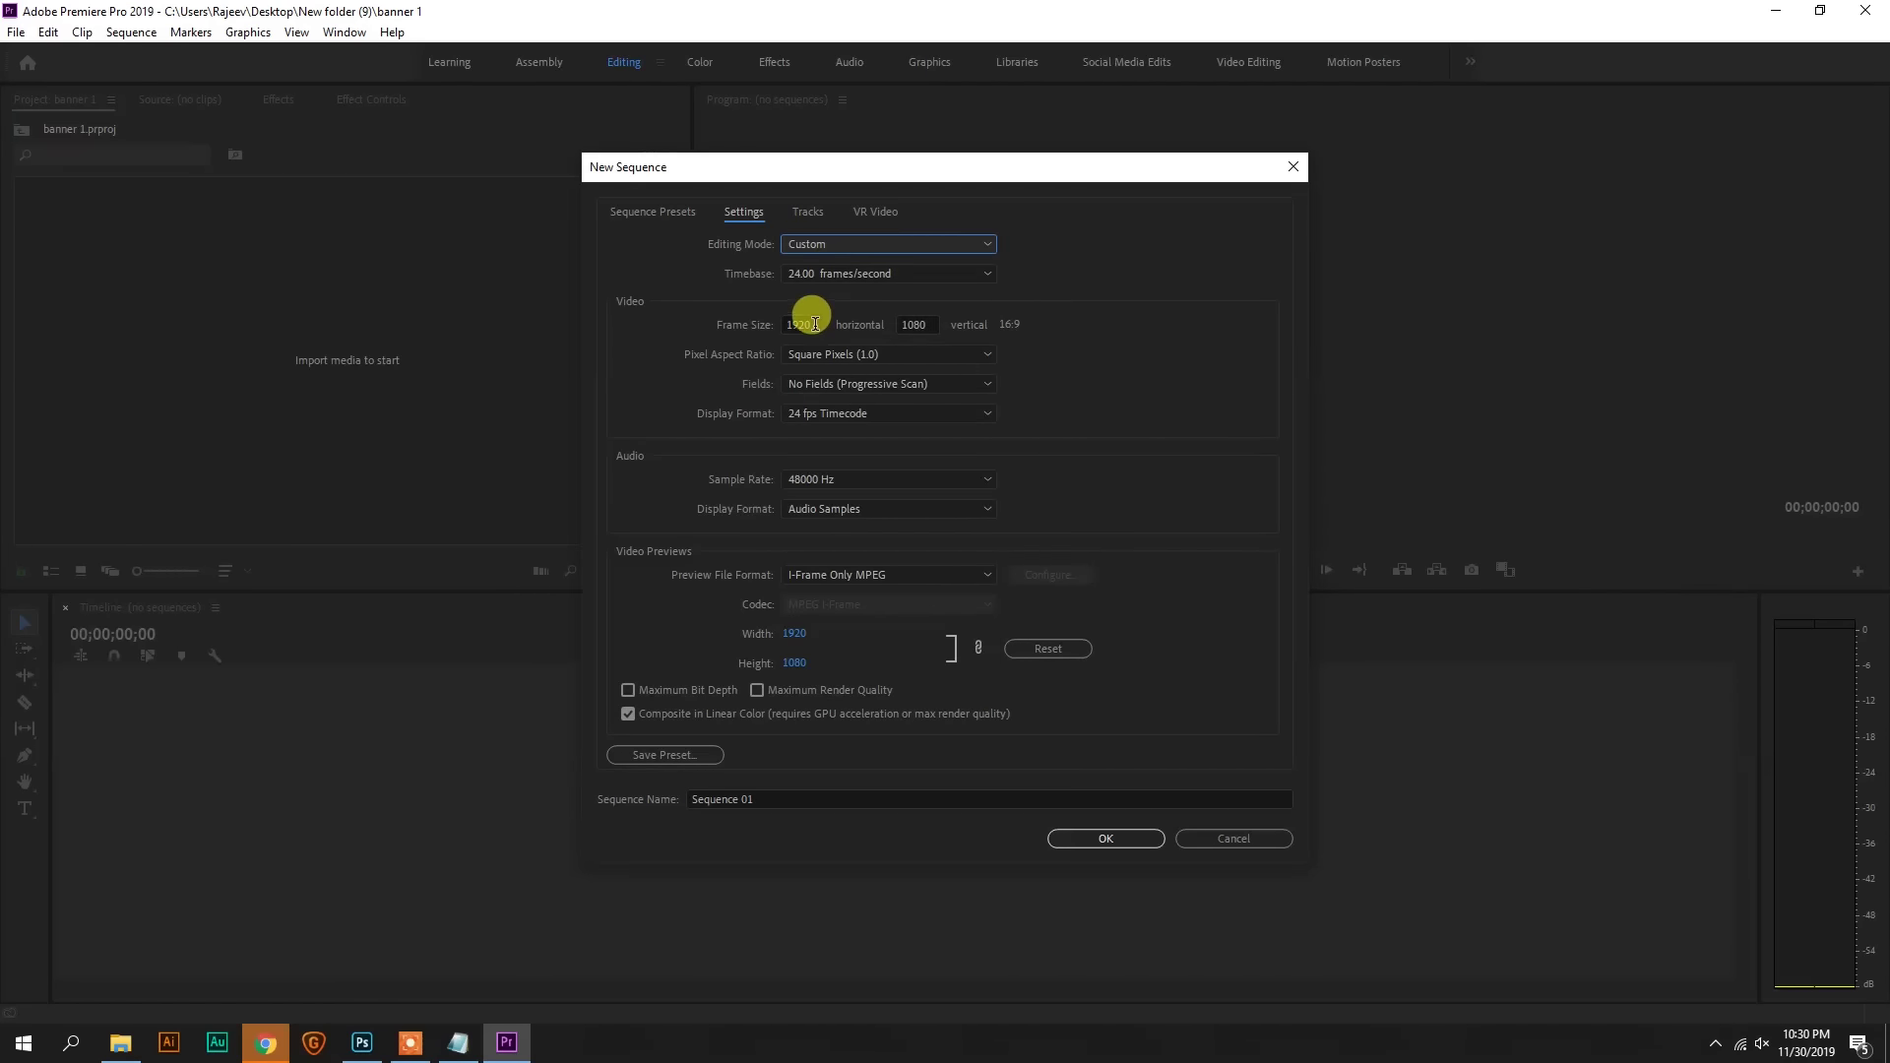
pyautogui.click(816, 324)
pyautogui.write('960')
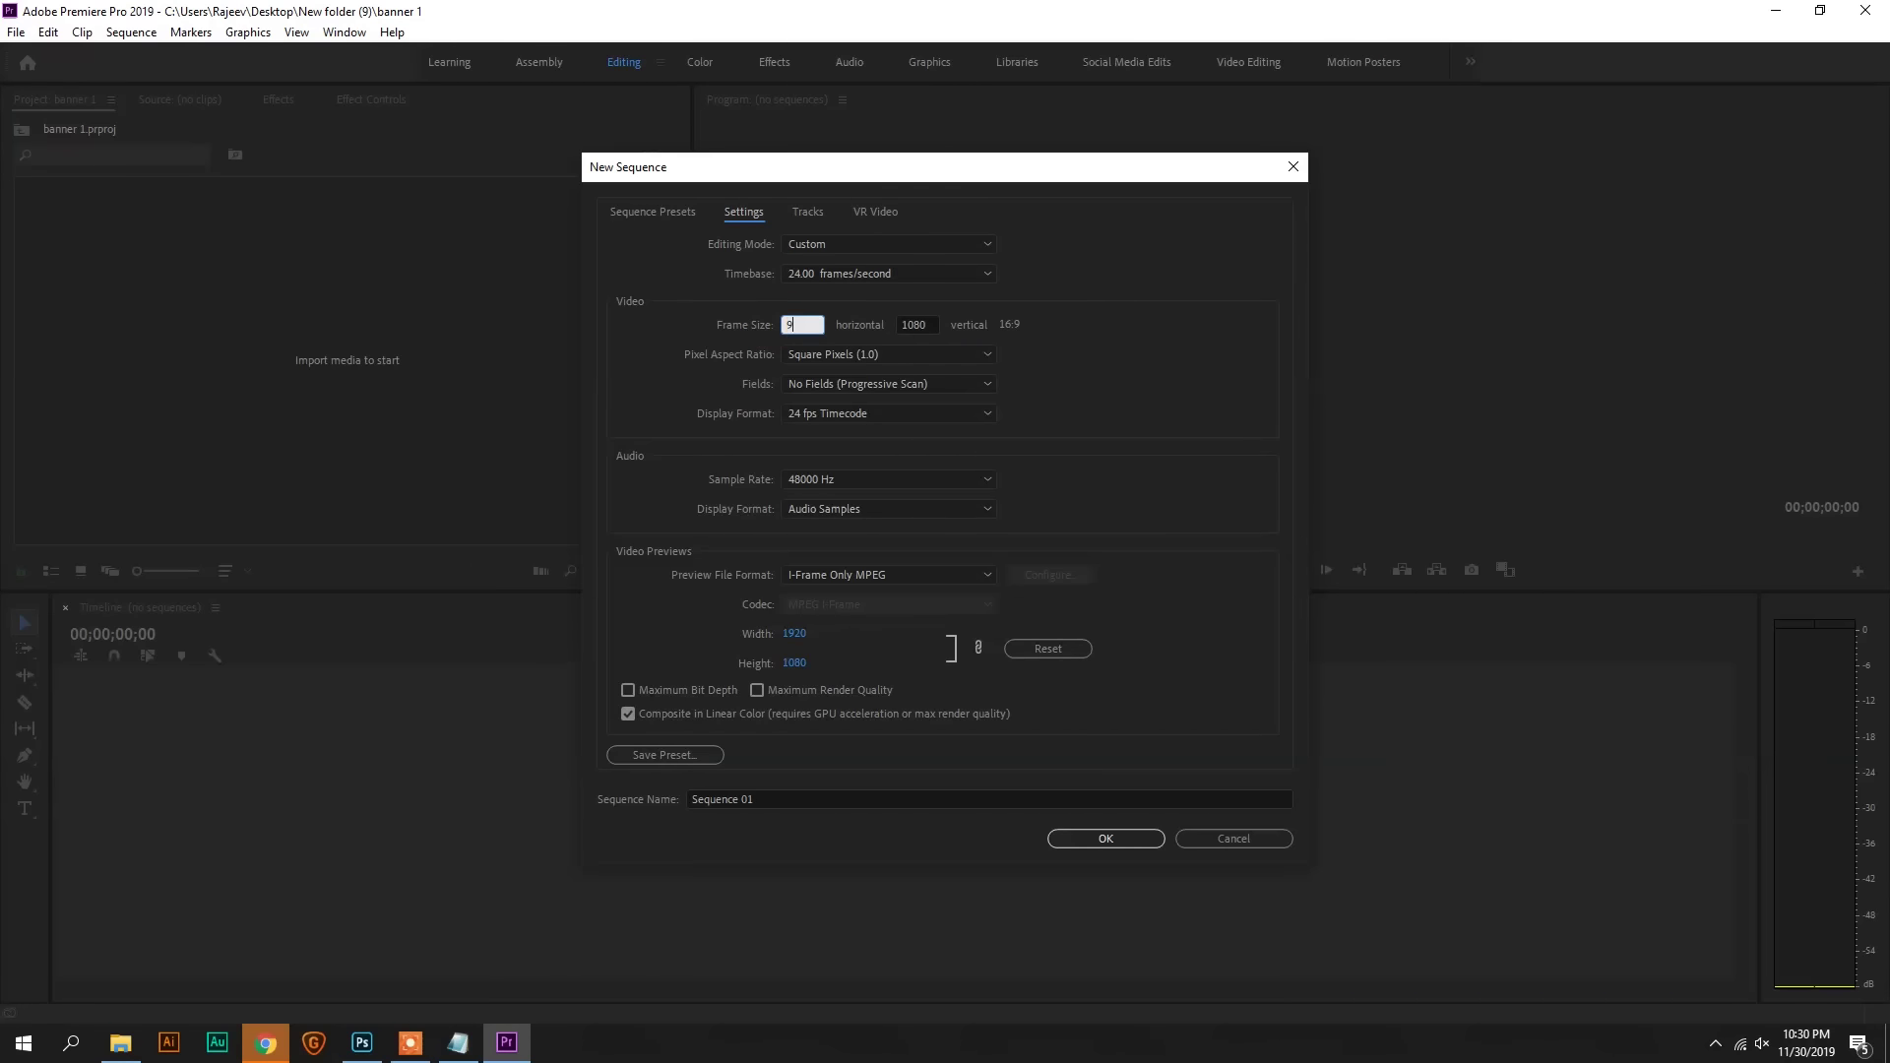
pyautogui.click(918, 328)
pyautogui.click(1119, 835)
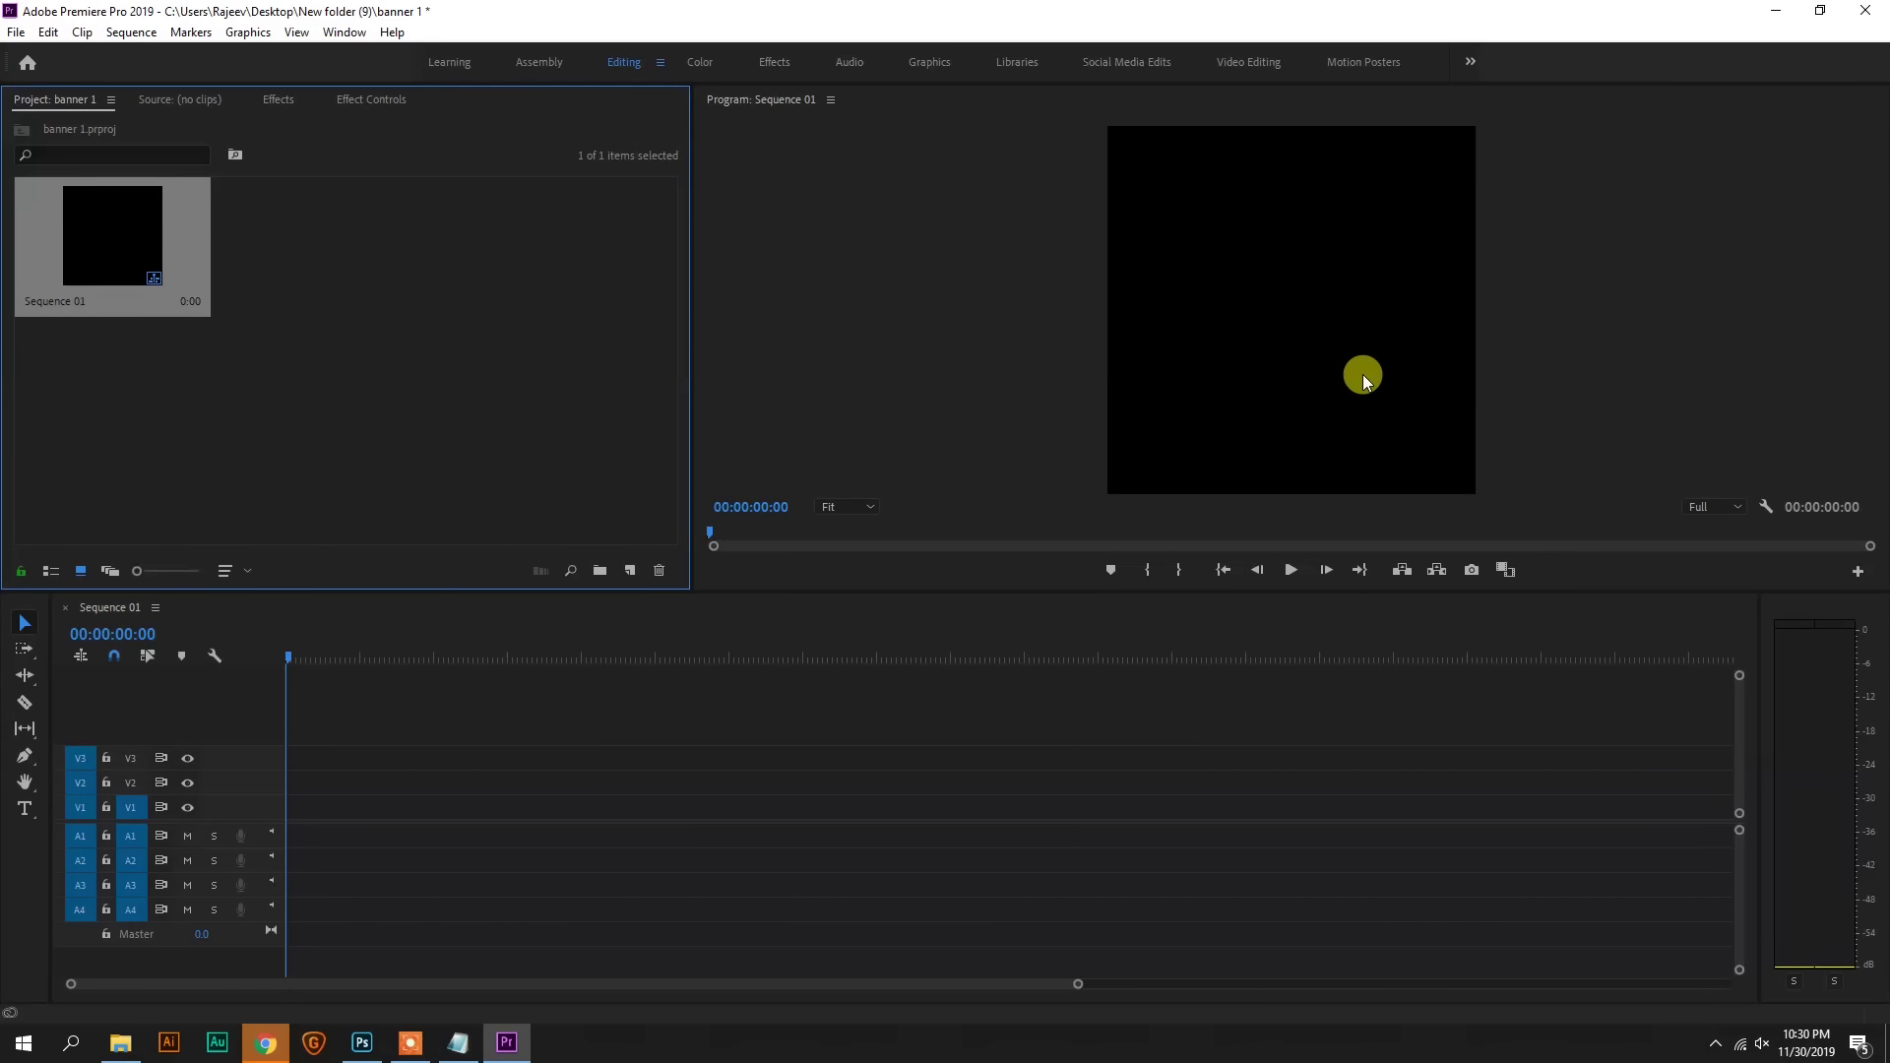
# Step: Import banner.psd as individual layers and open the resulting banner bin
pyautogui.rightClick(377, 335)
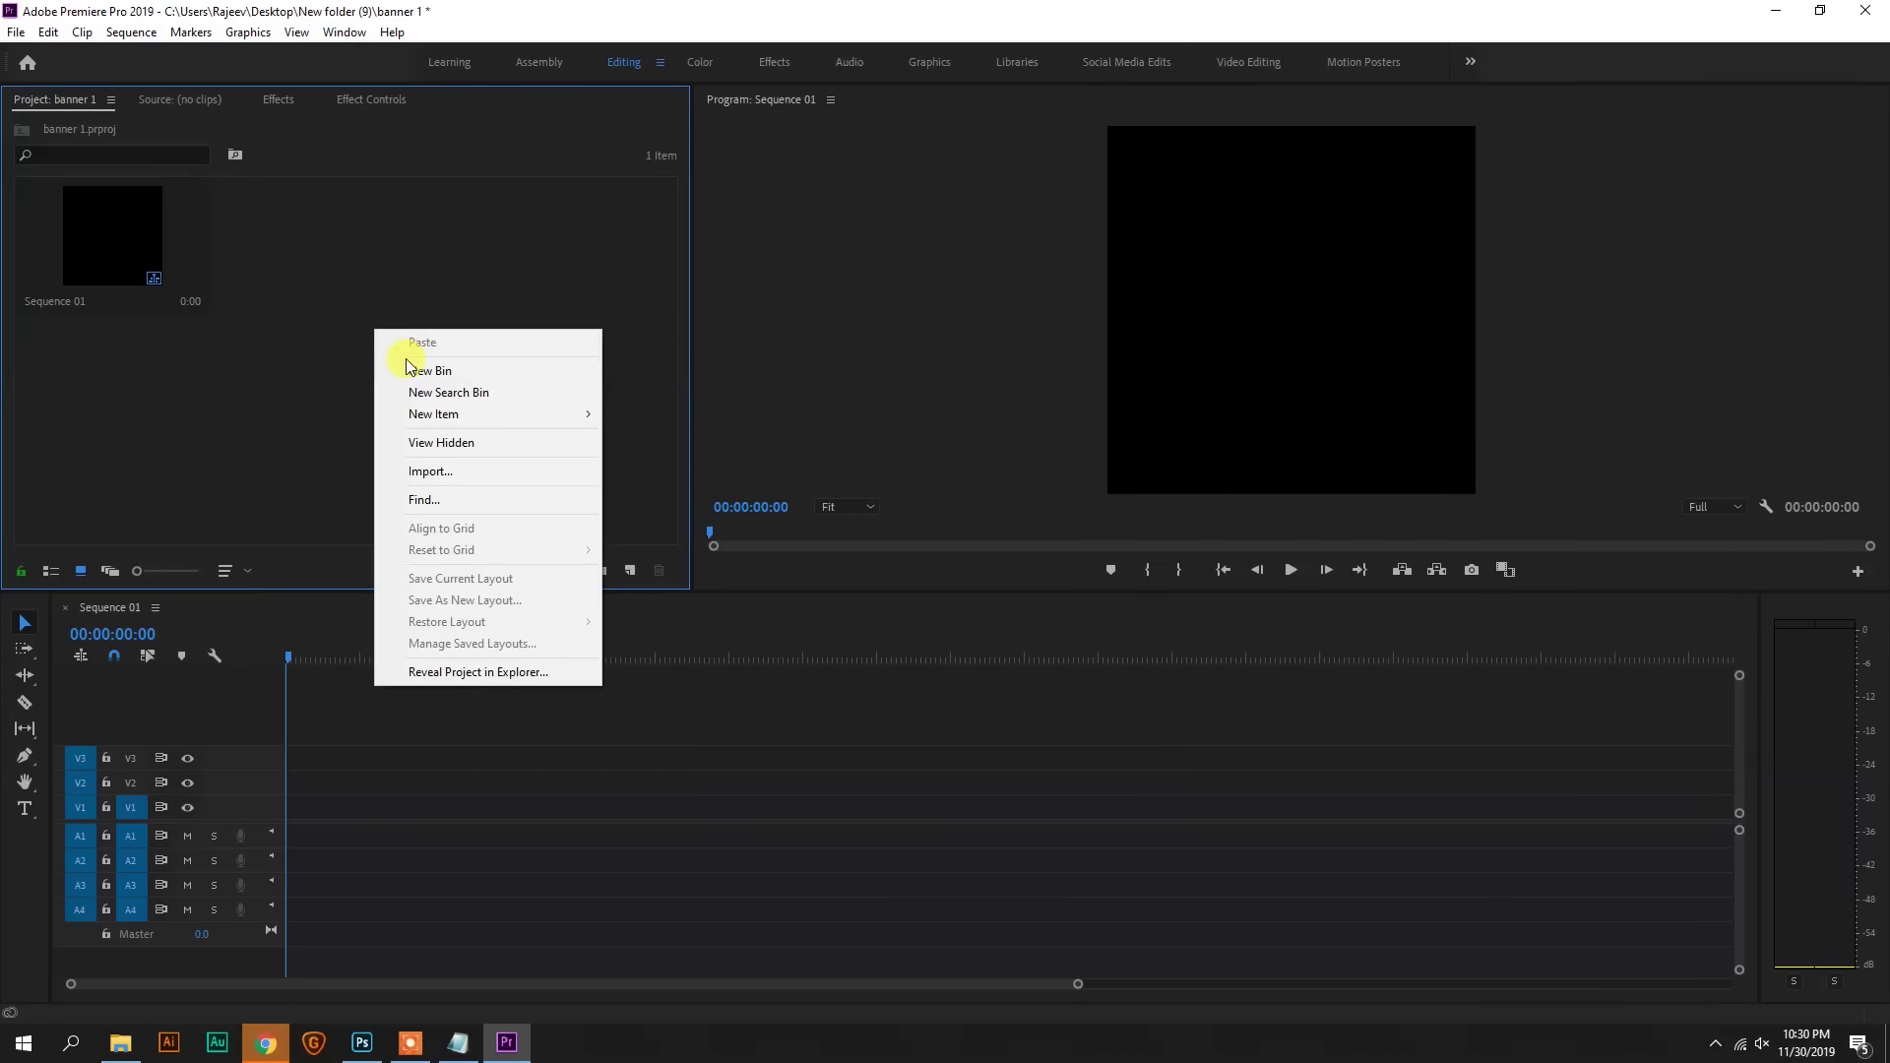
pyautogui.rightClick(310, 311)
pyautogui.click(387, 458)
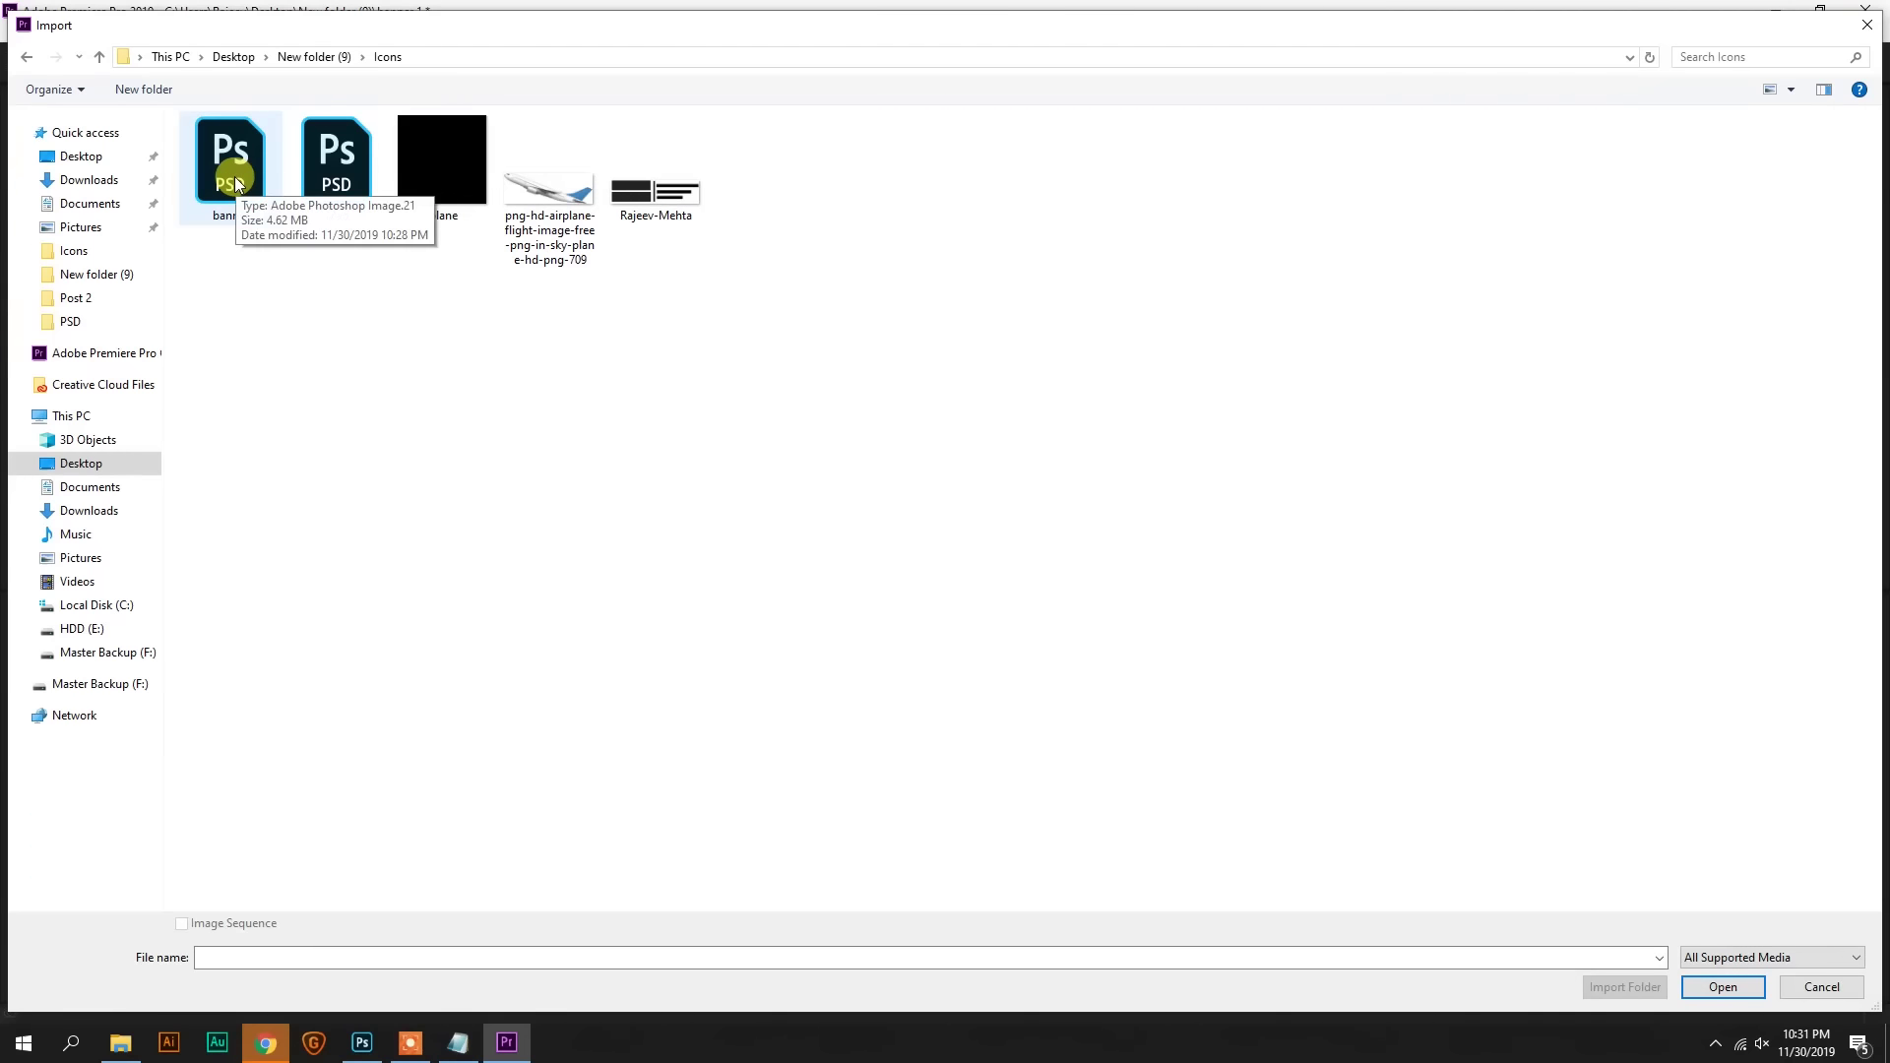
pyautogui.doubleClick(237, 184)
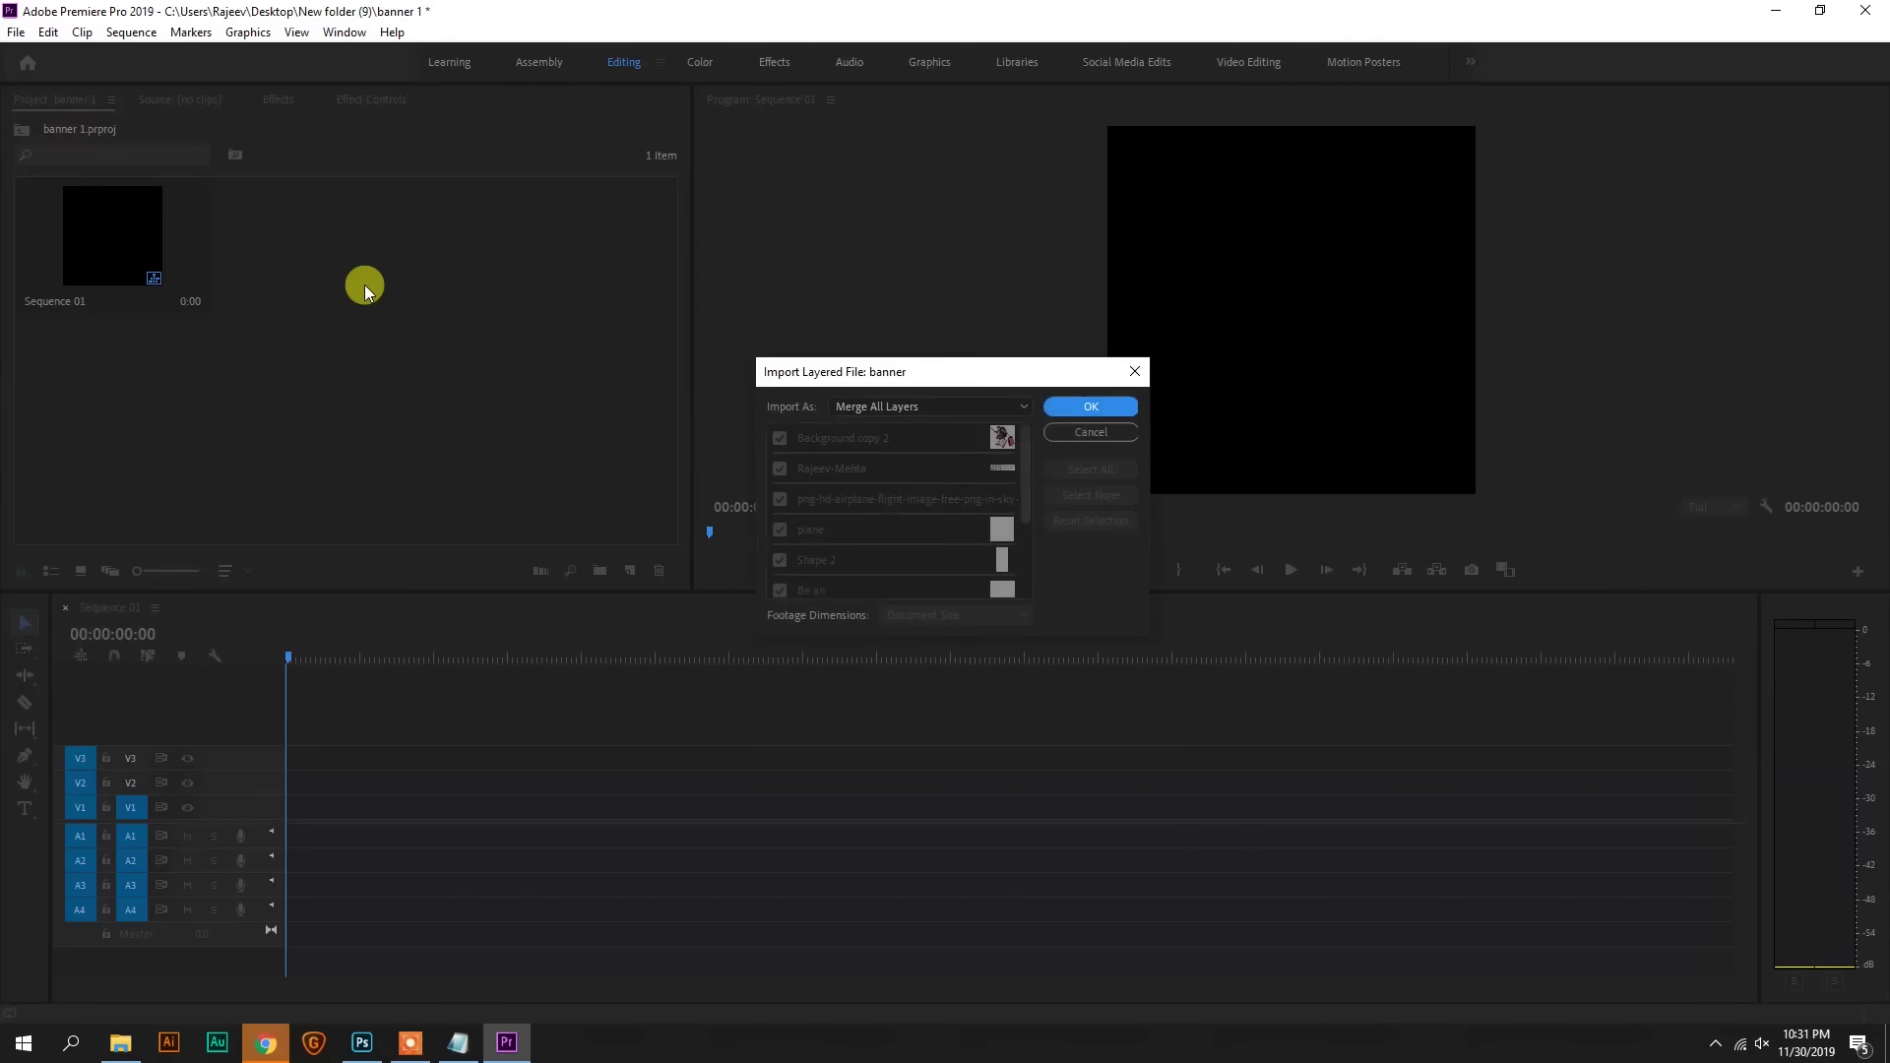
pyautogui.click(917, 408)
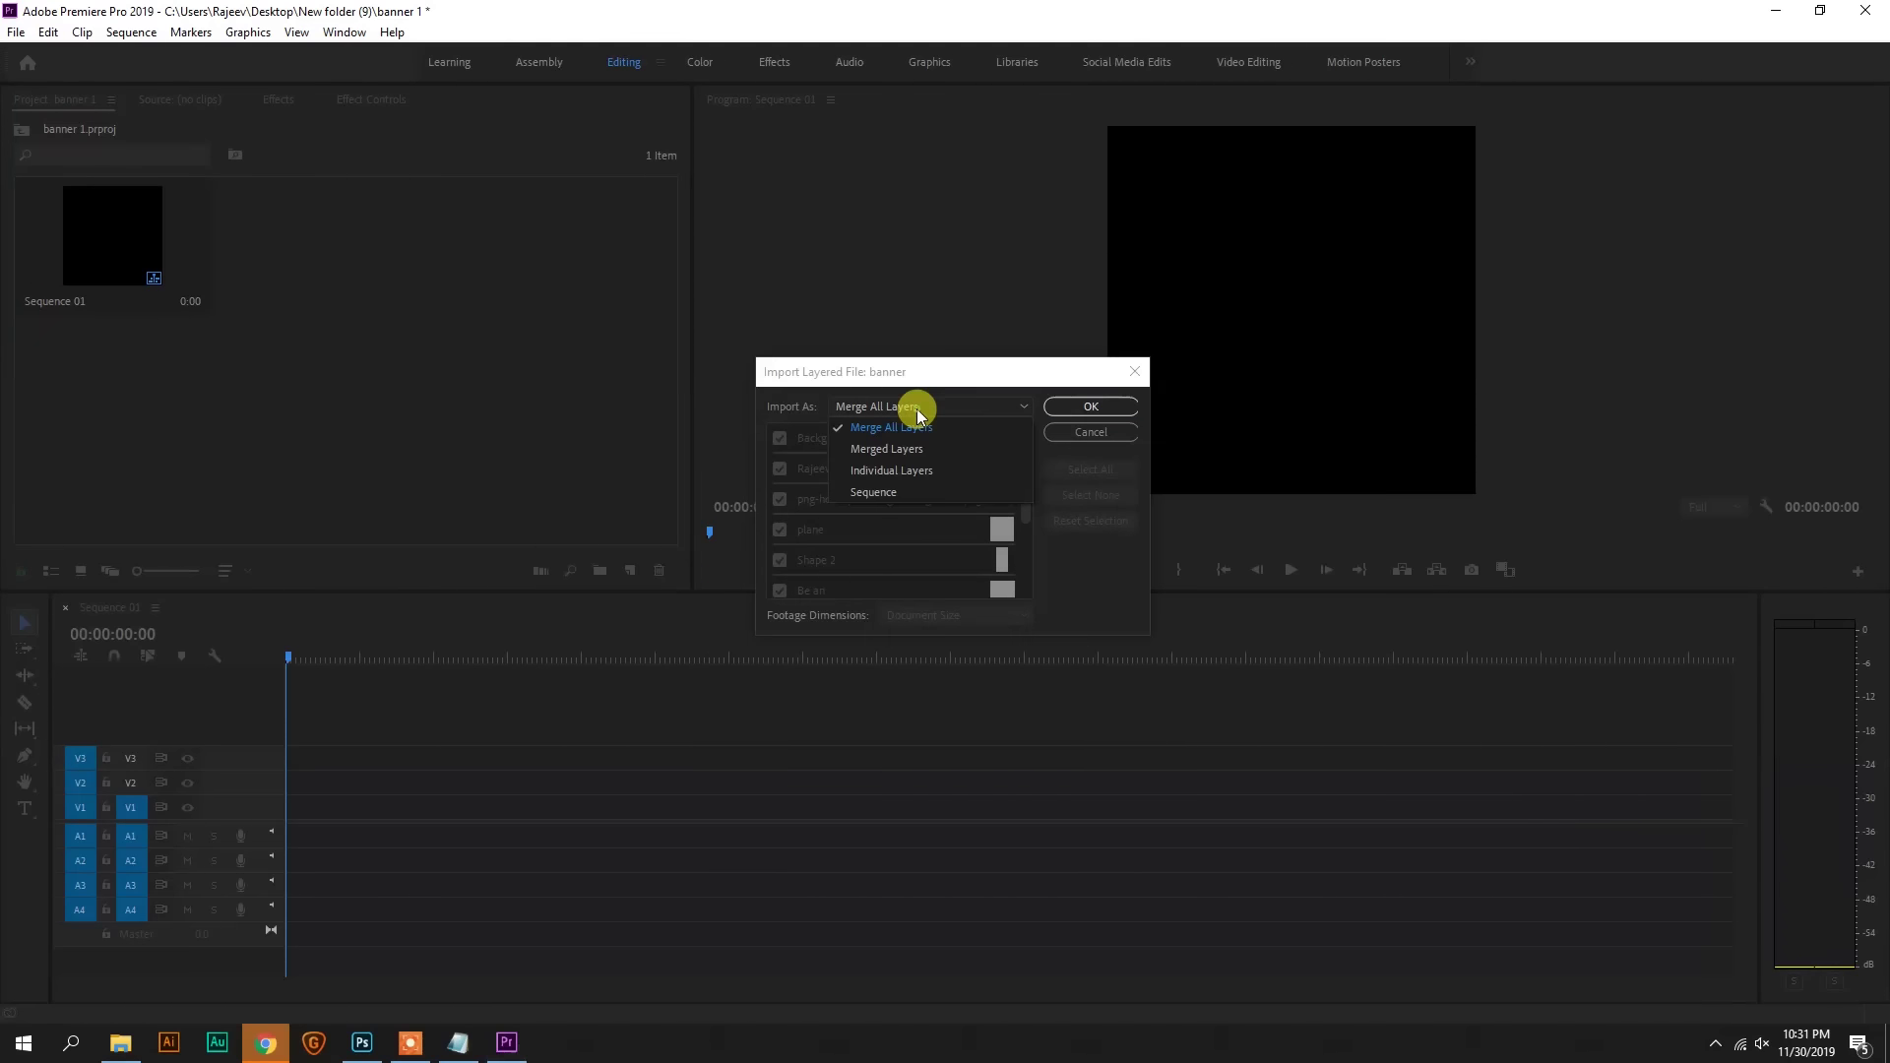
pyautogui.click(916, 469)
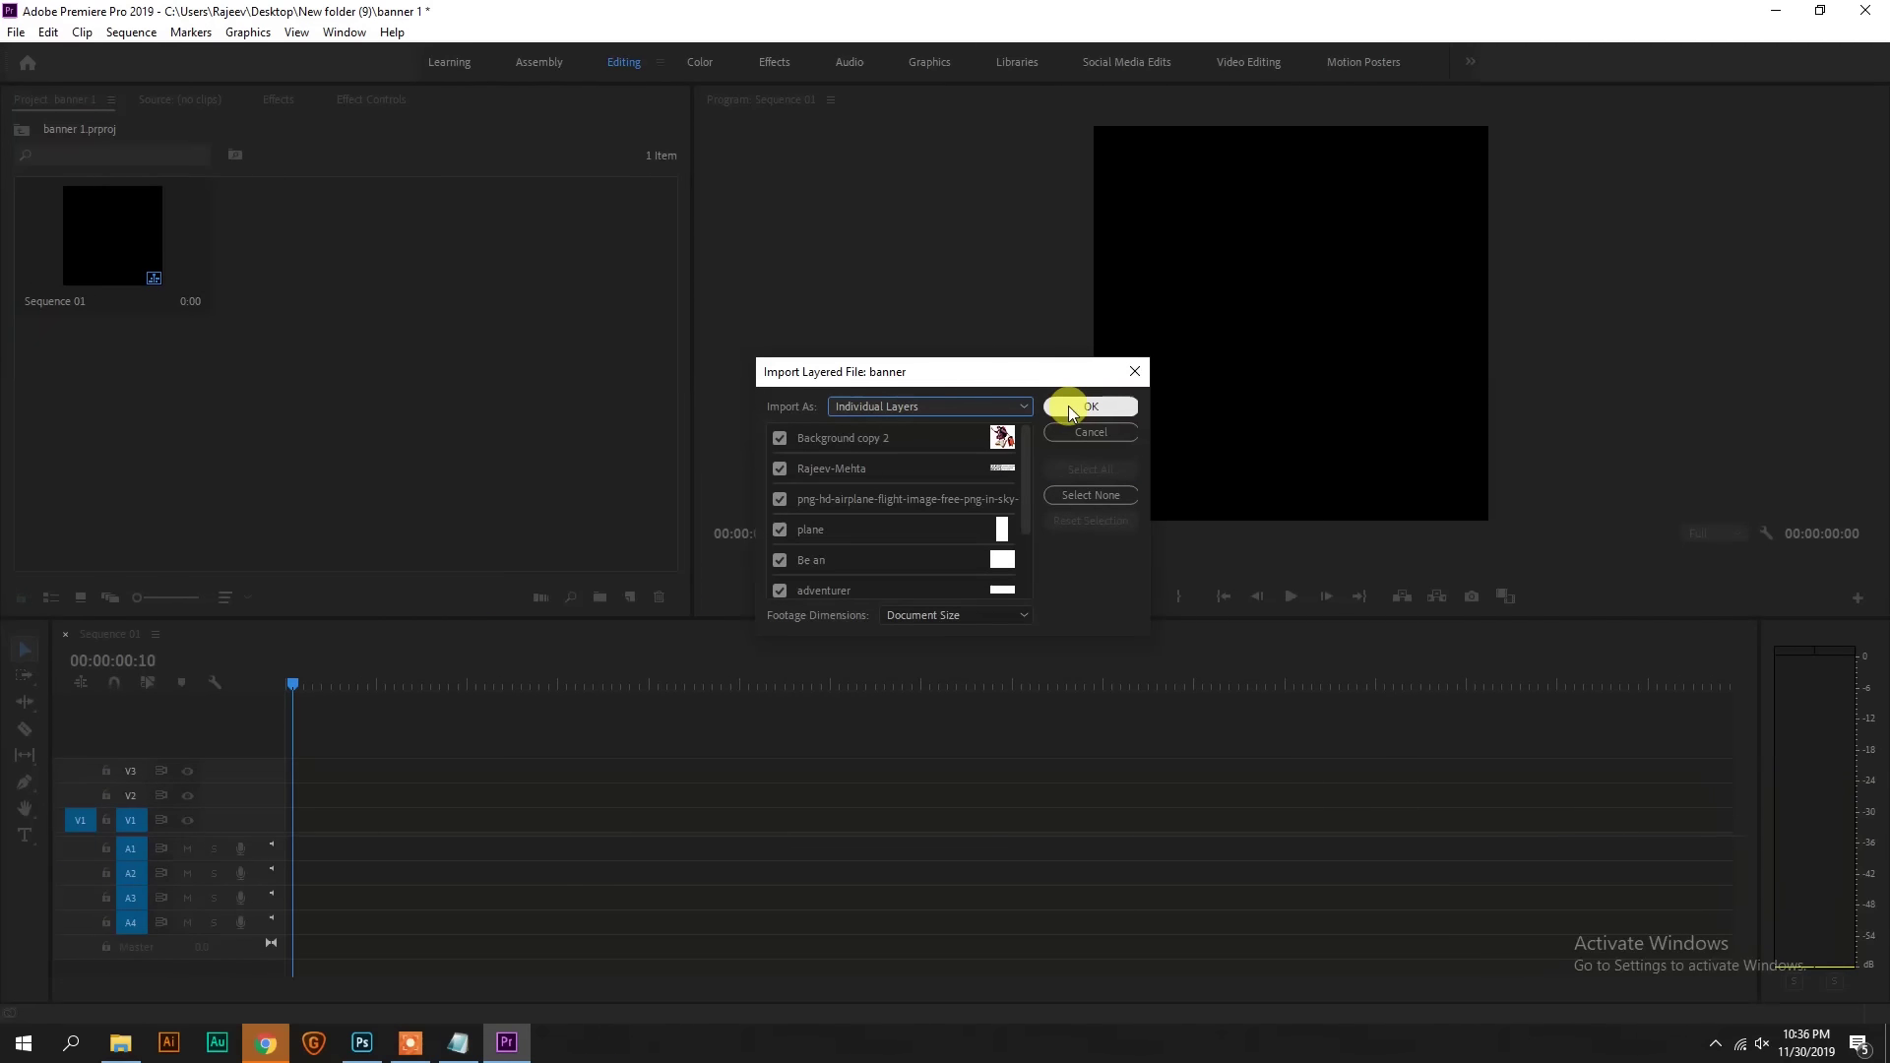
pyautogui.click(1069, 408)
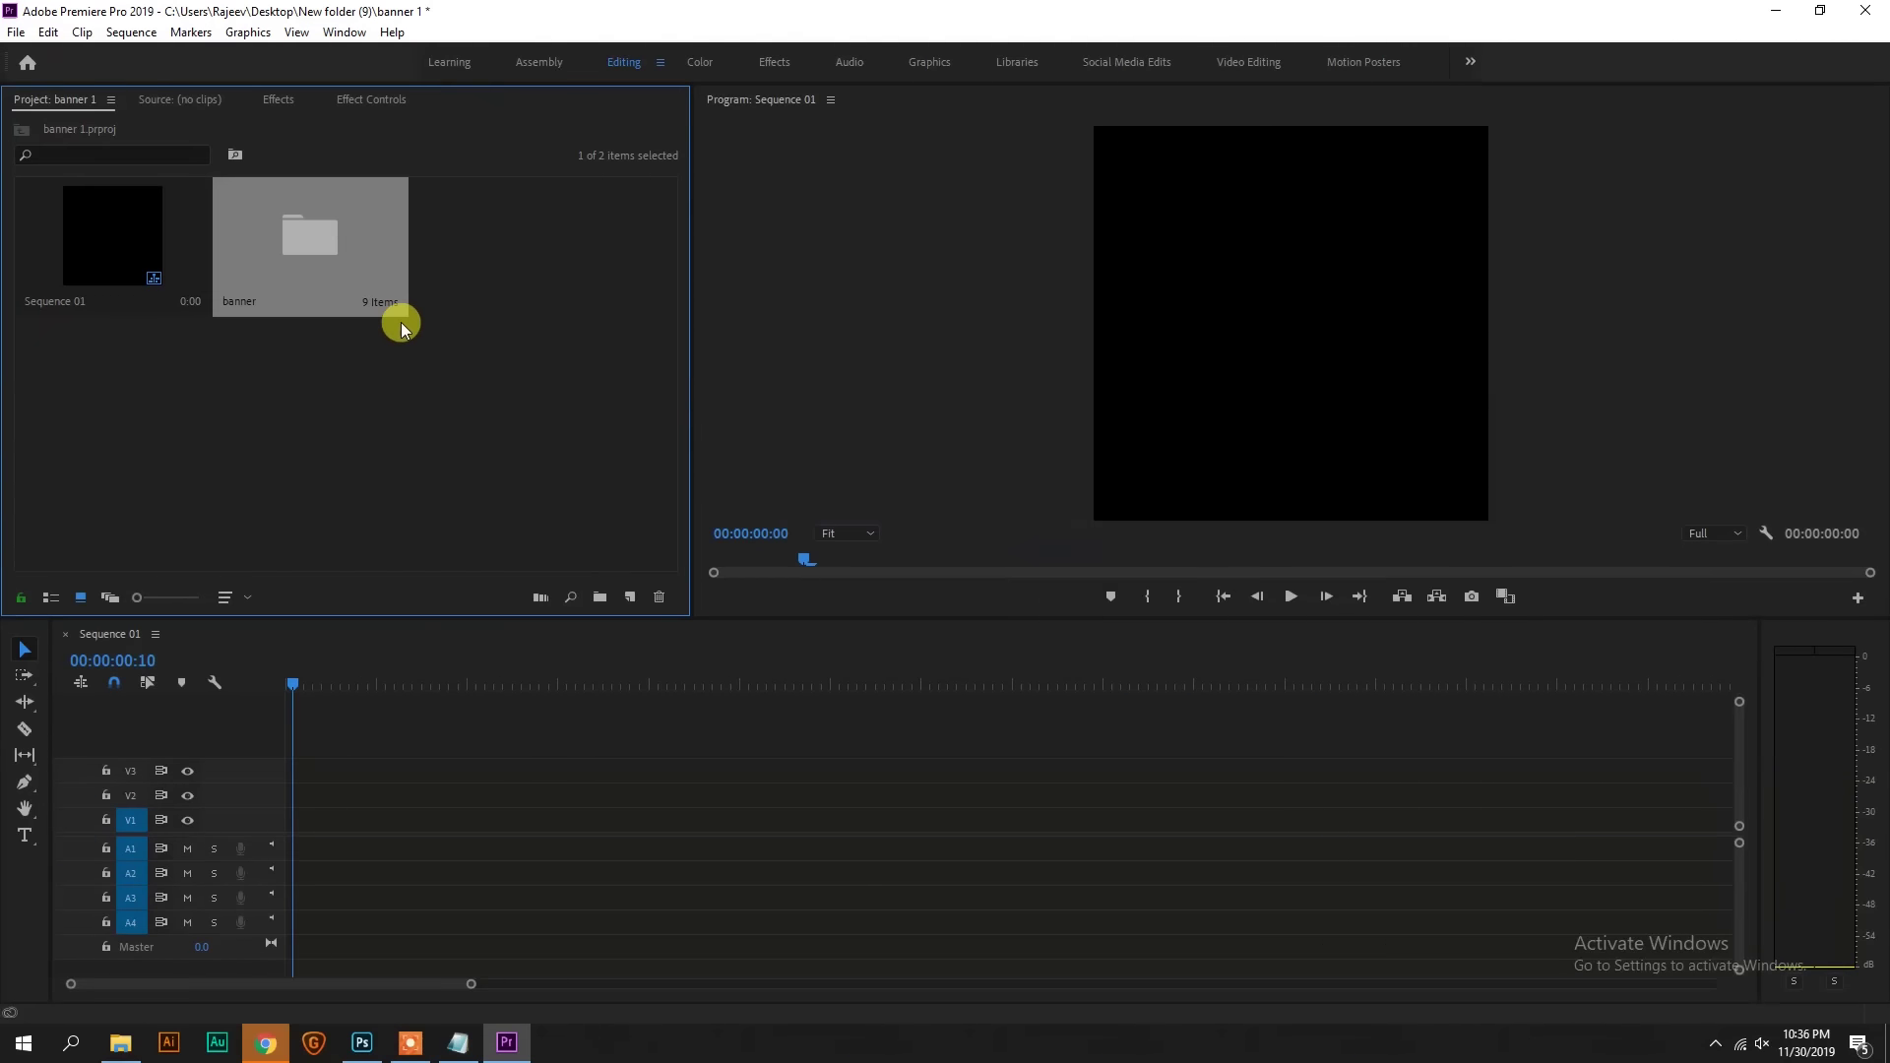
pyautogui.doubleClick(351, 250)
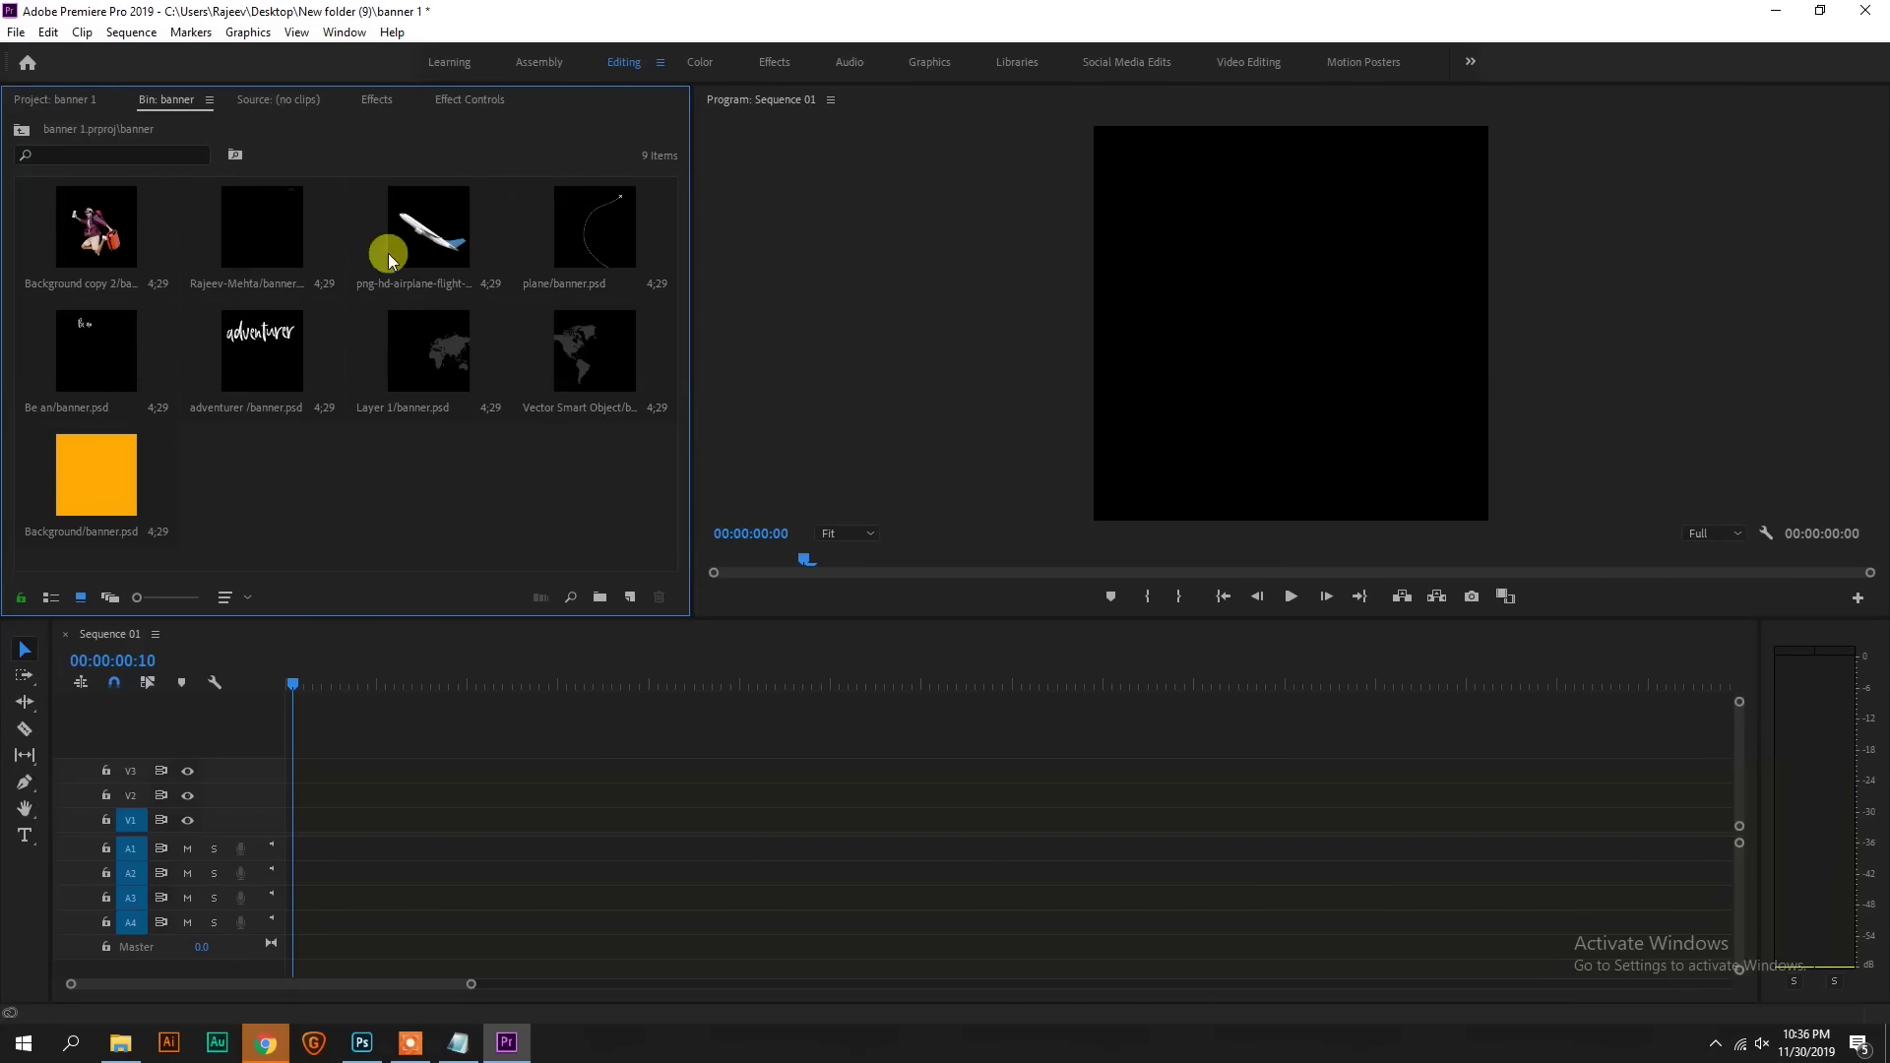
# Step: Stack the orange background, world map and Layer 1 on V1–V3, extend the map clip, and preview
pyautogui.moveTo(96, 474); pyautogui.dragTo(297, 825)
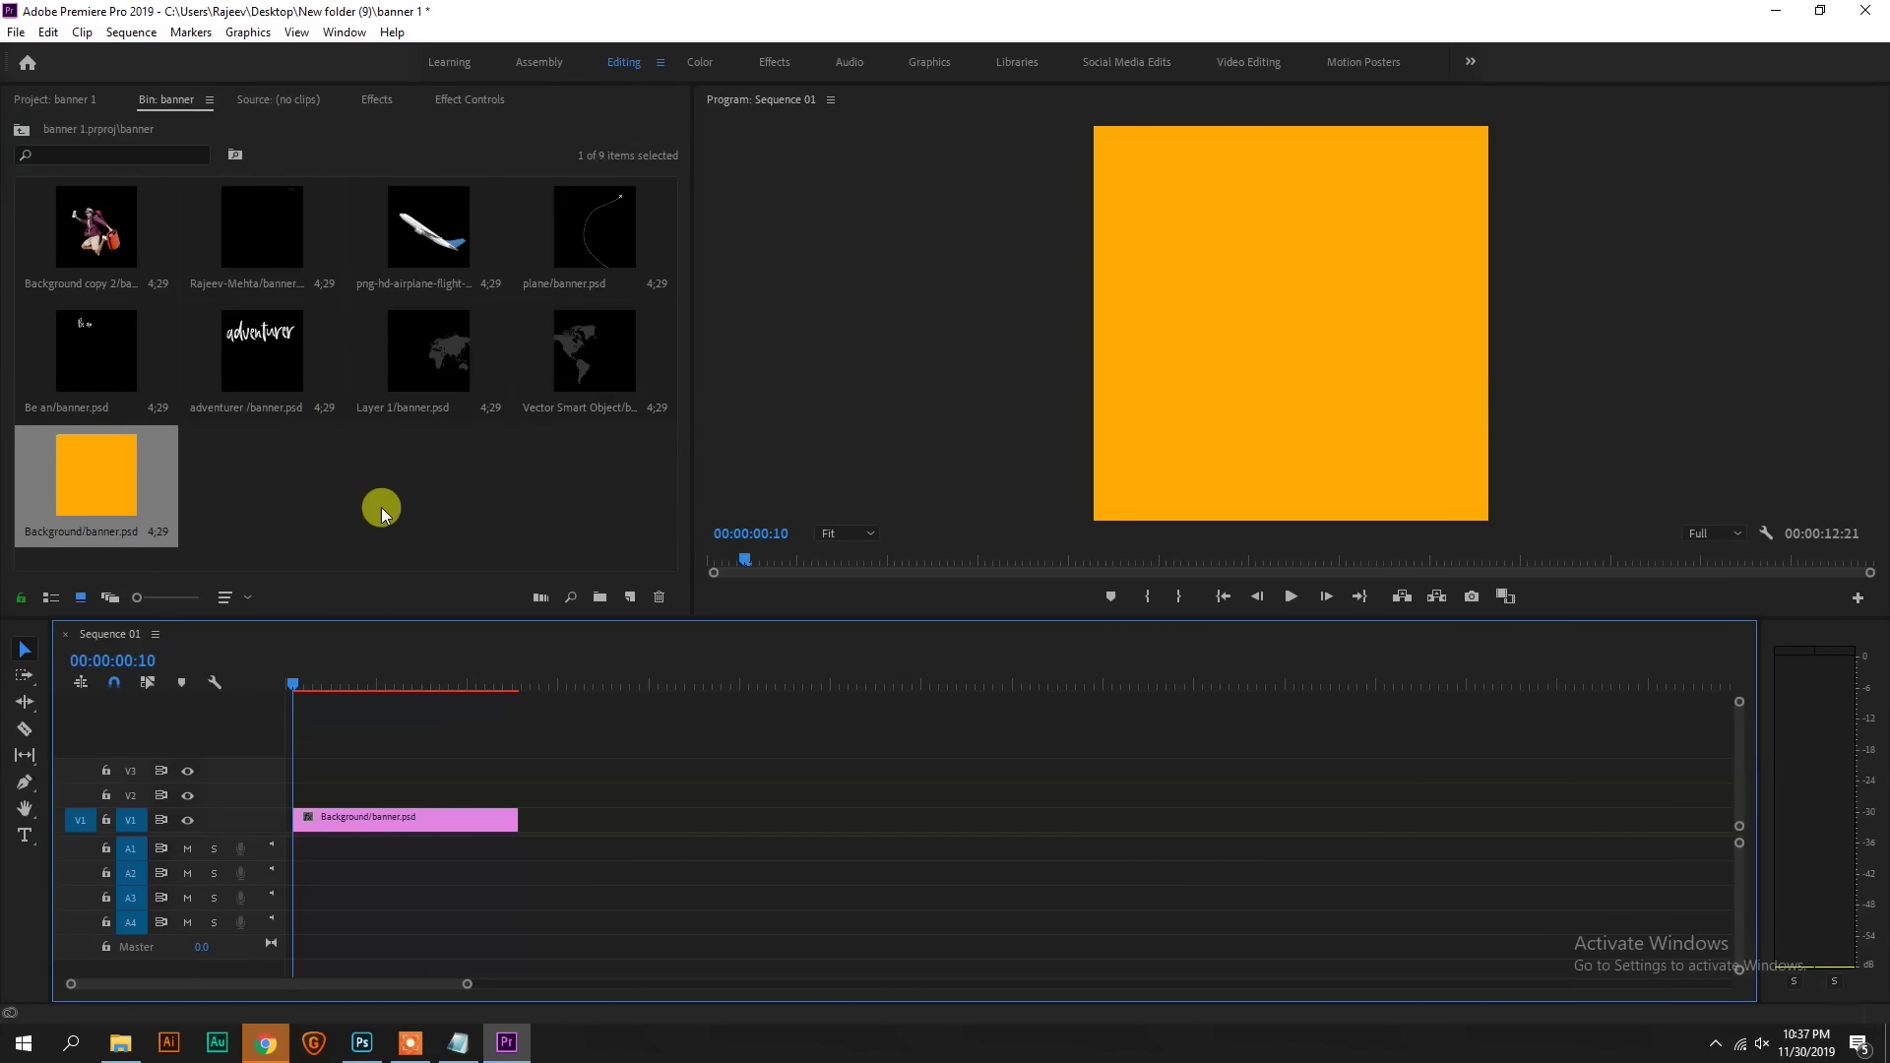
pyautogui.moveTo(569, 366); pyautogui.dragTo(283, 793)
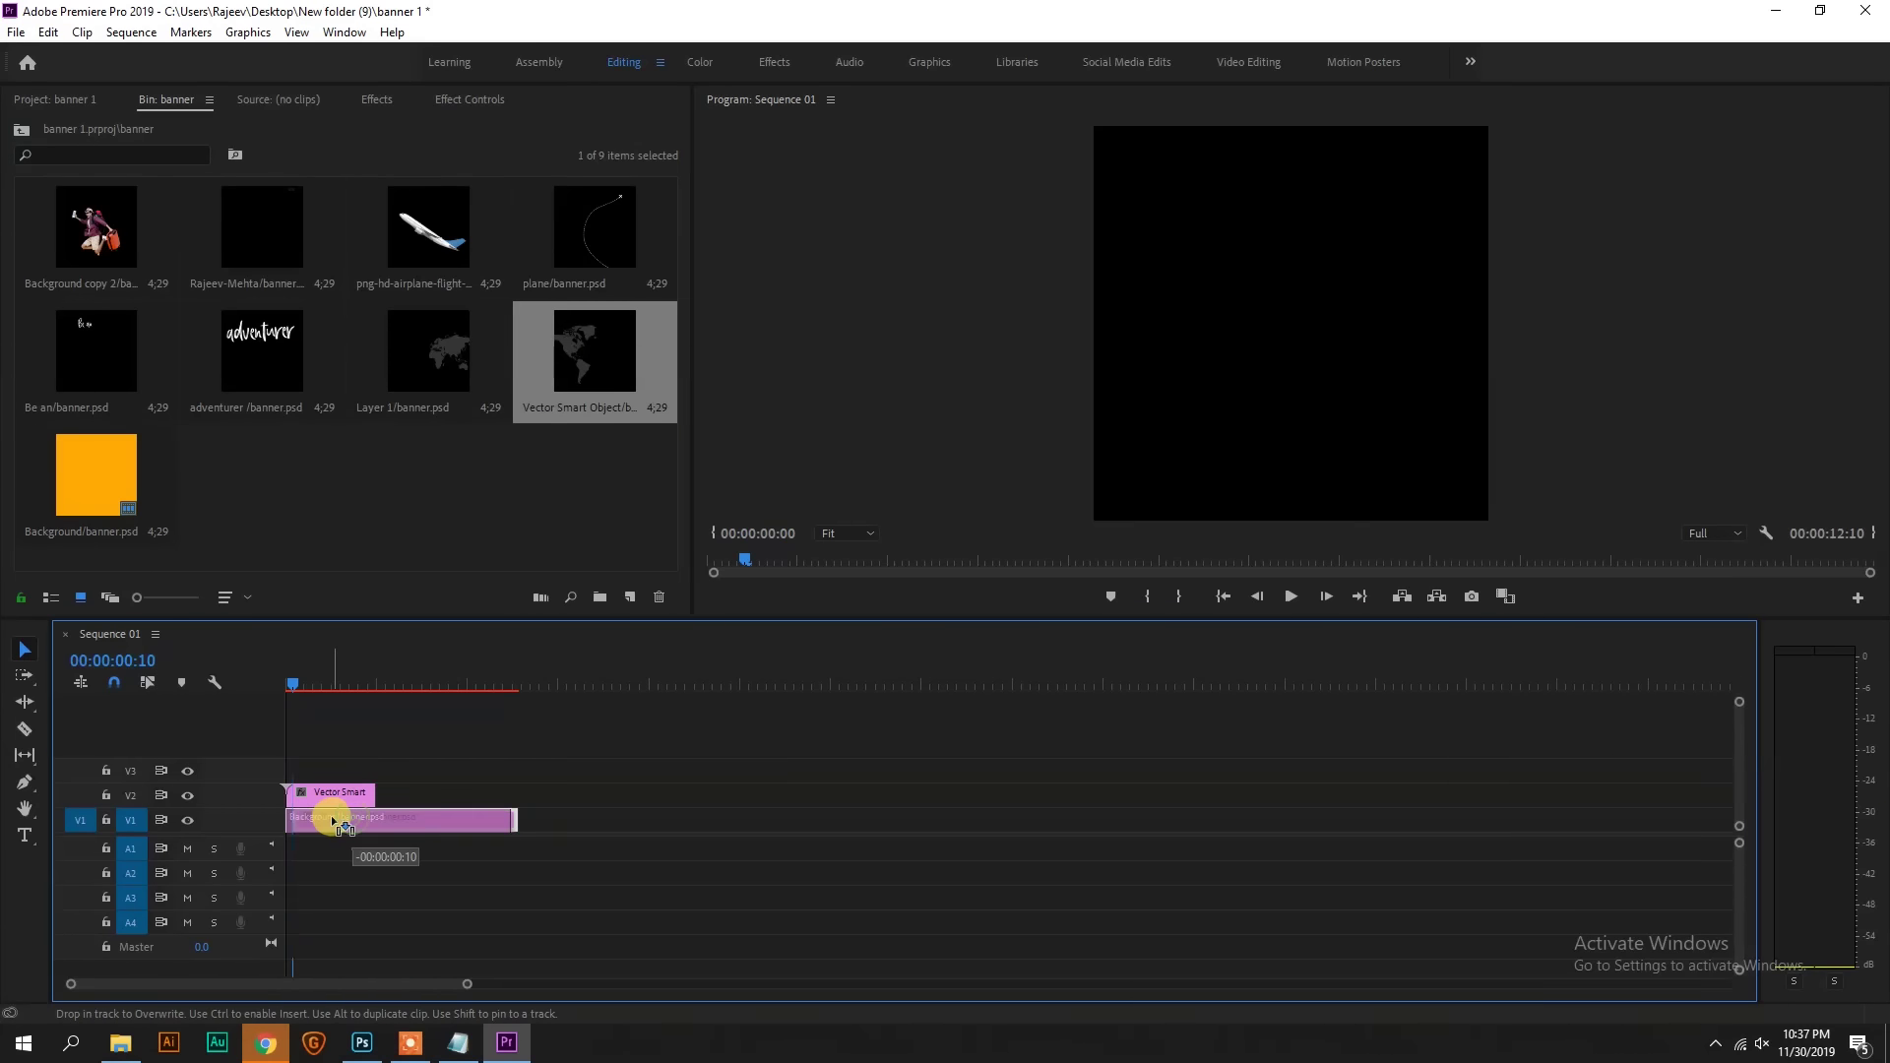
pyautogui.moveTo(368, 794); pyautogui.dragTo(547, 795)
pyautogui.moveTo(443, 365)
pyautogui.mouseDown()
pyautogui.moveTo(359, 780)
pyautogui.moveTo(445, 770)
pyautogui.mouseUp()
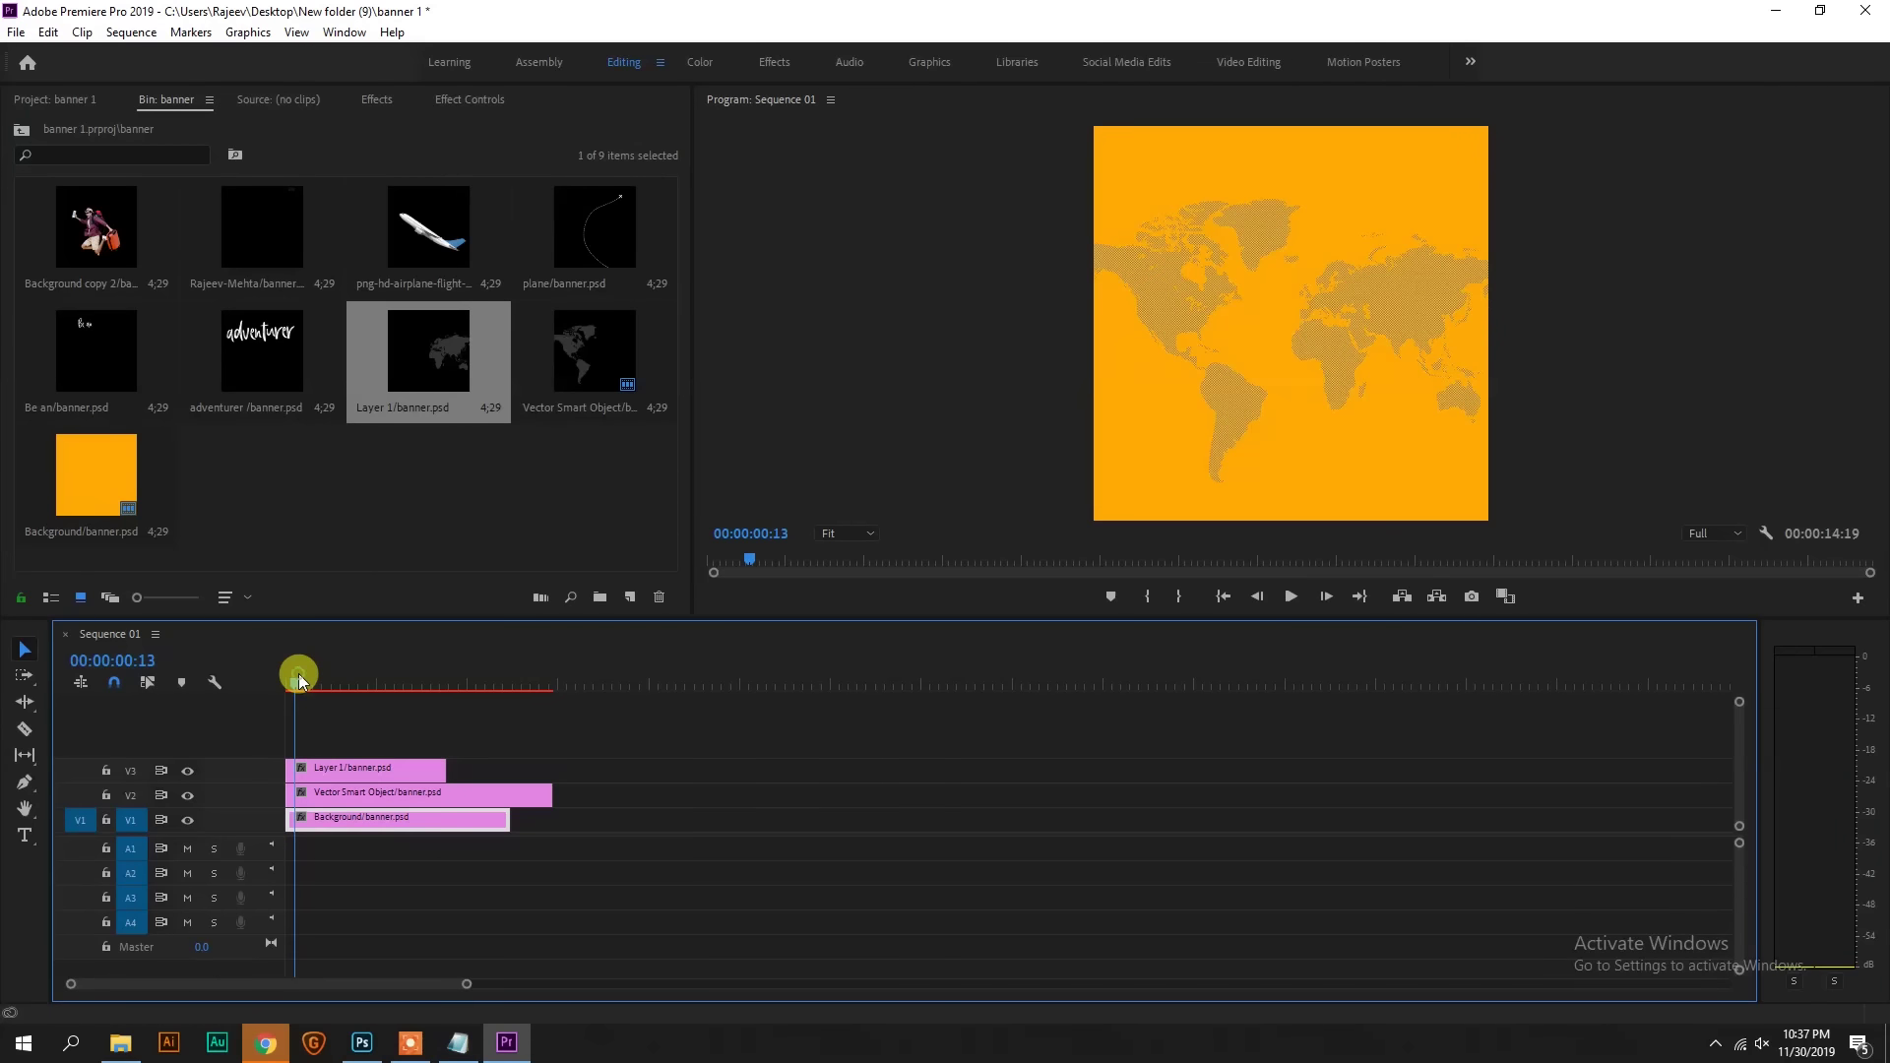
pyautogui.moveTo(467, 984); pyautogui.dragTo(313, 984)
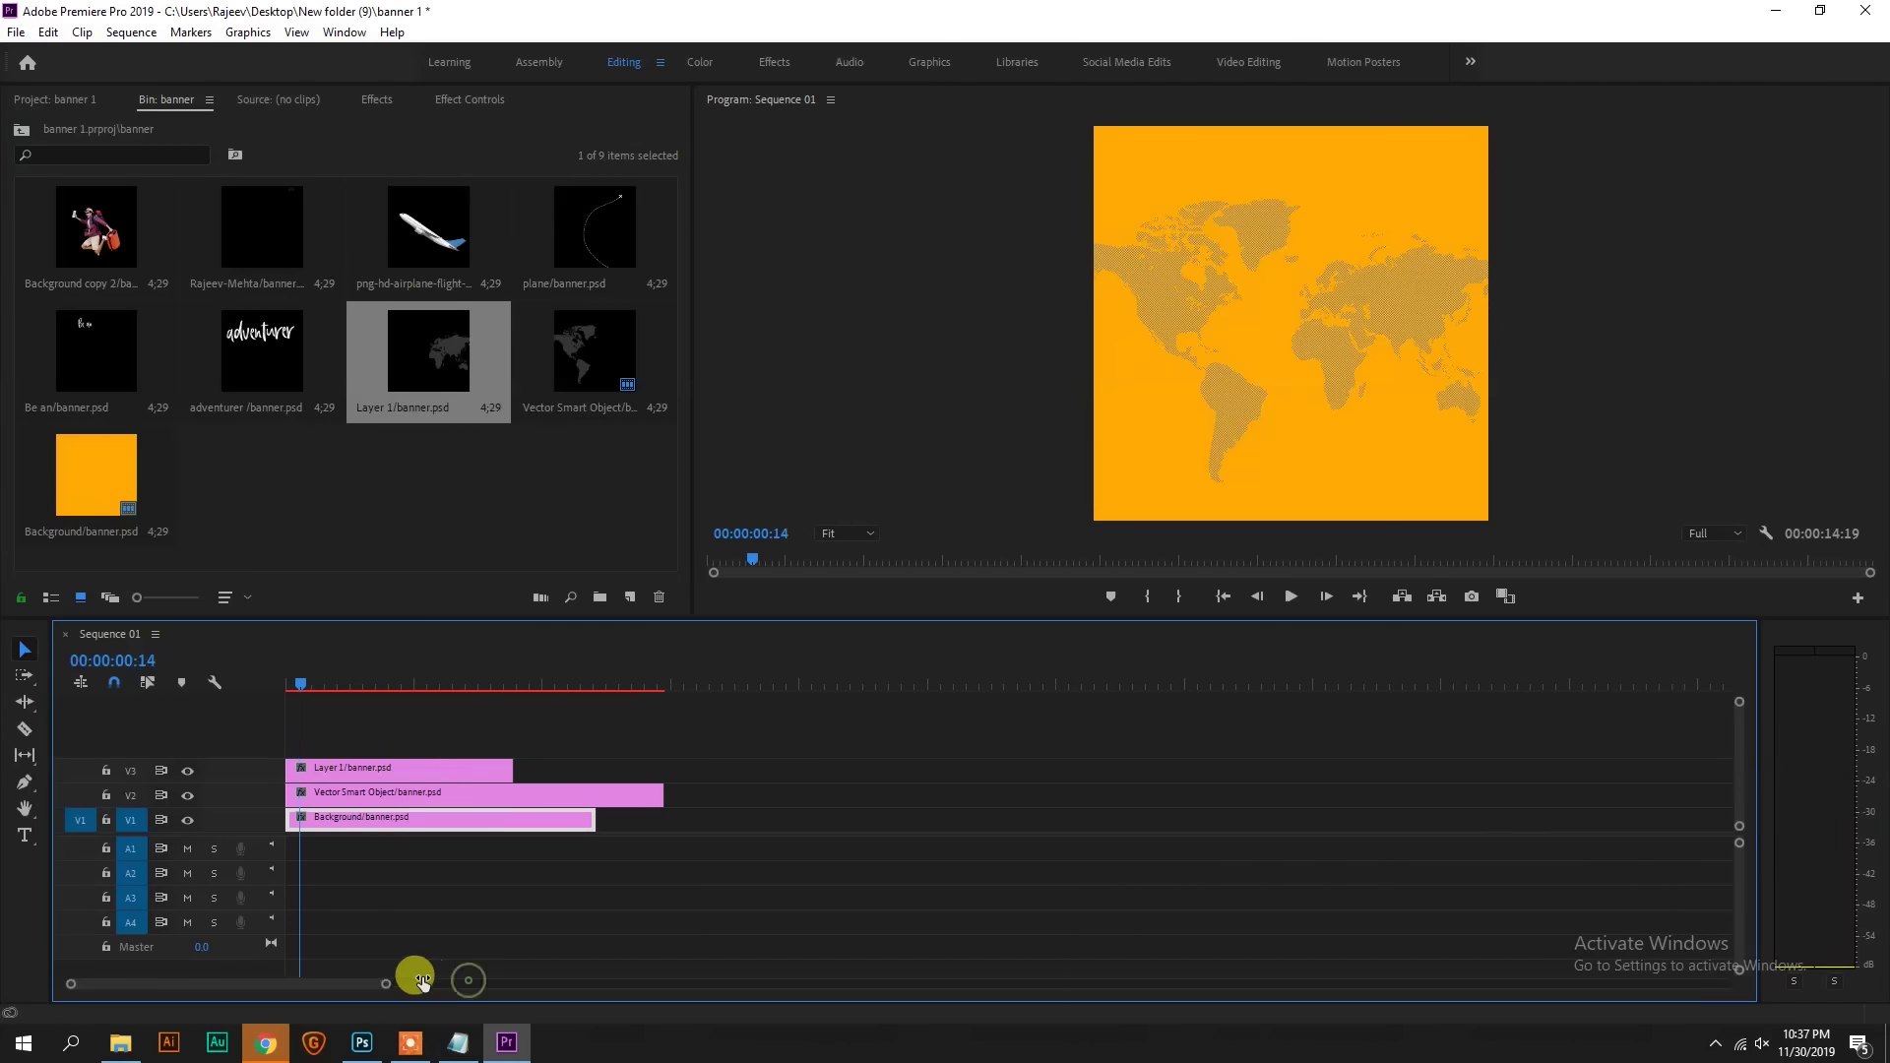
pyautogui.moveTo(309, 683); pyautogui.dragTo(424, 693)
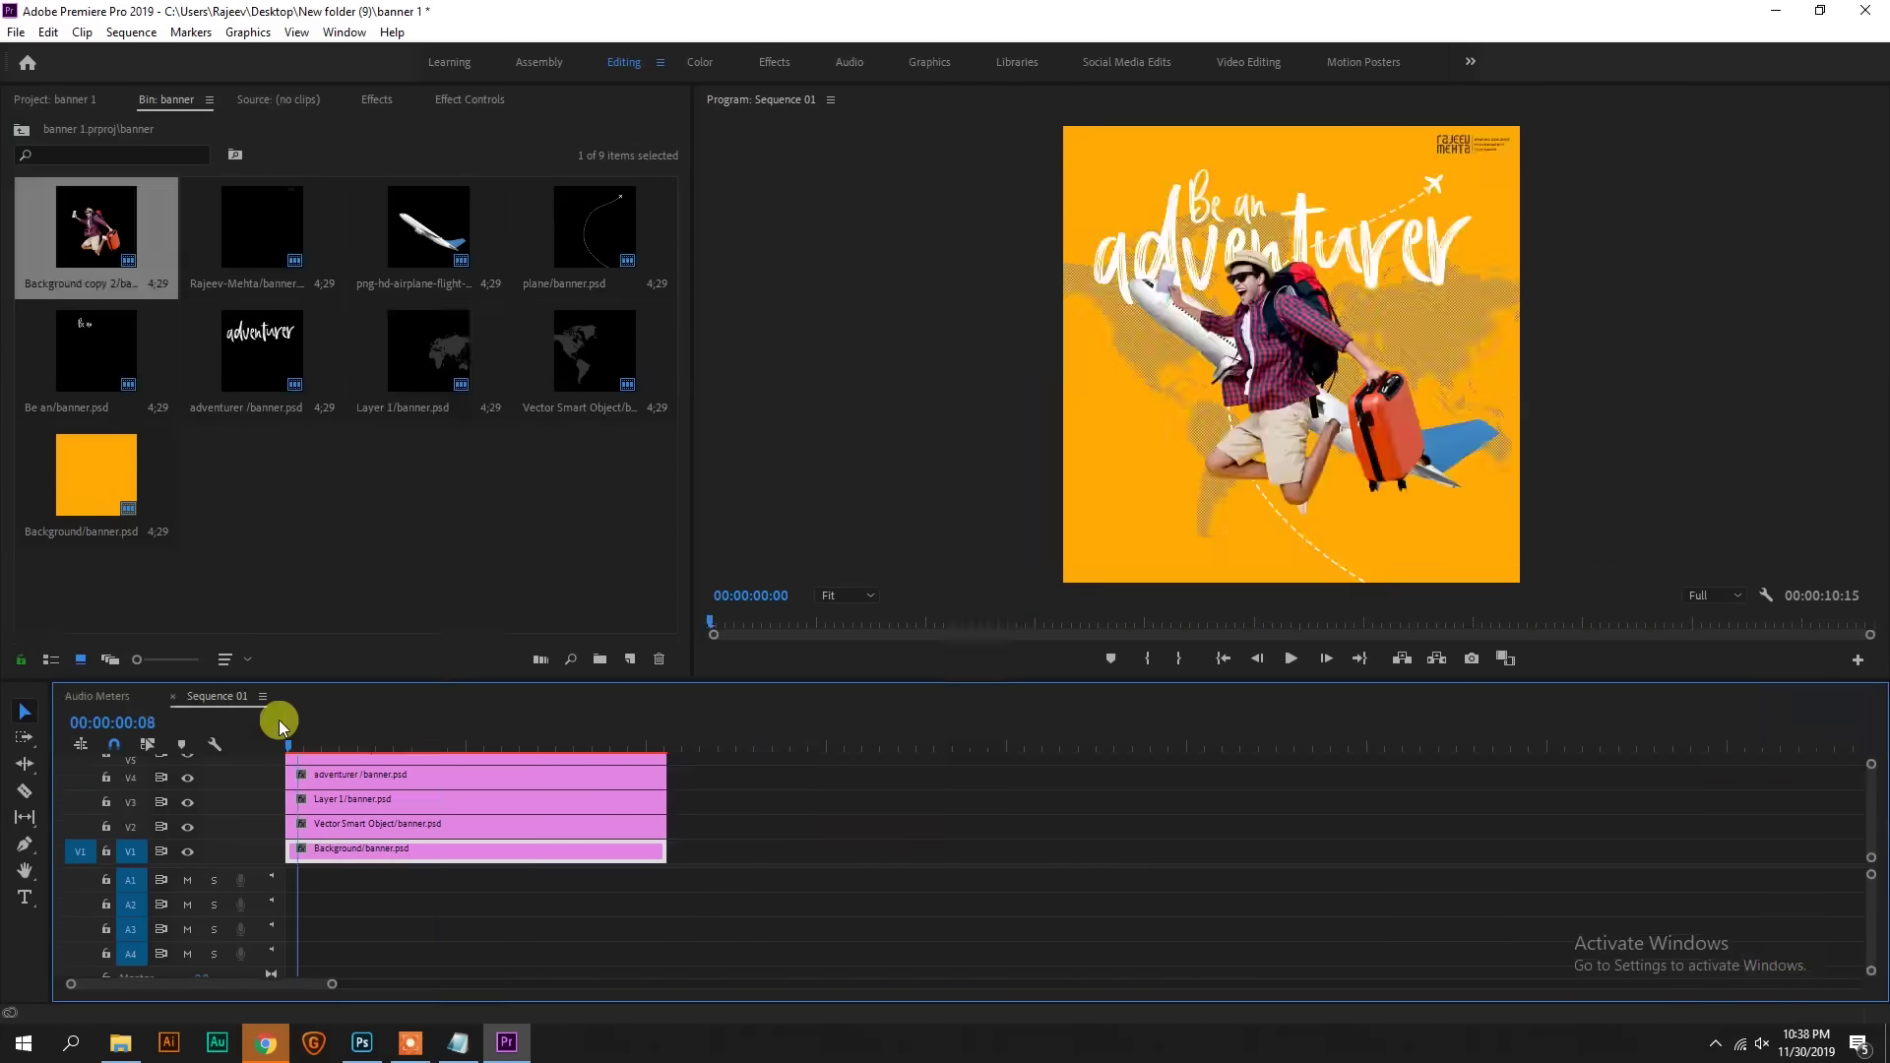
pyautogui.moveTo(287, 719); pyautogui.dragTo(521, 716)
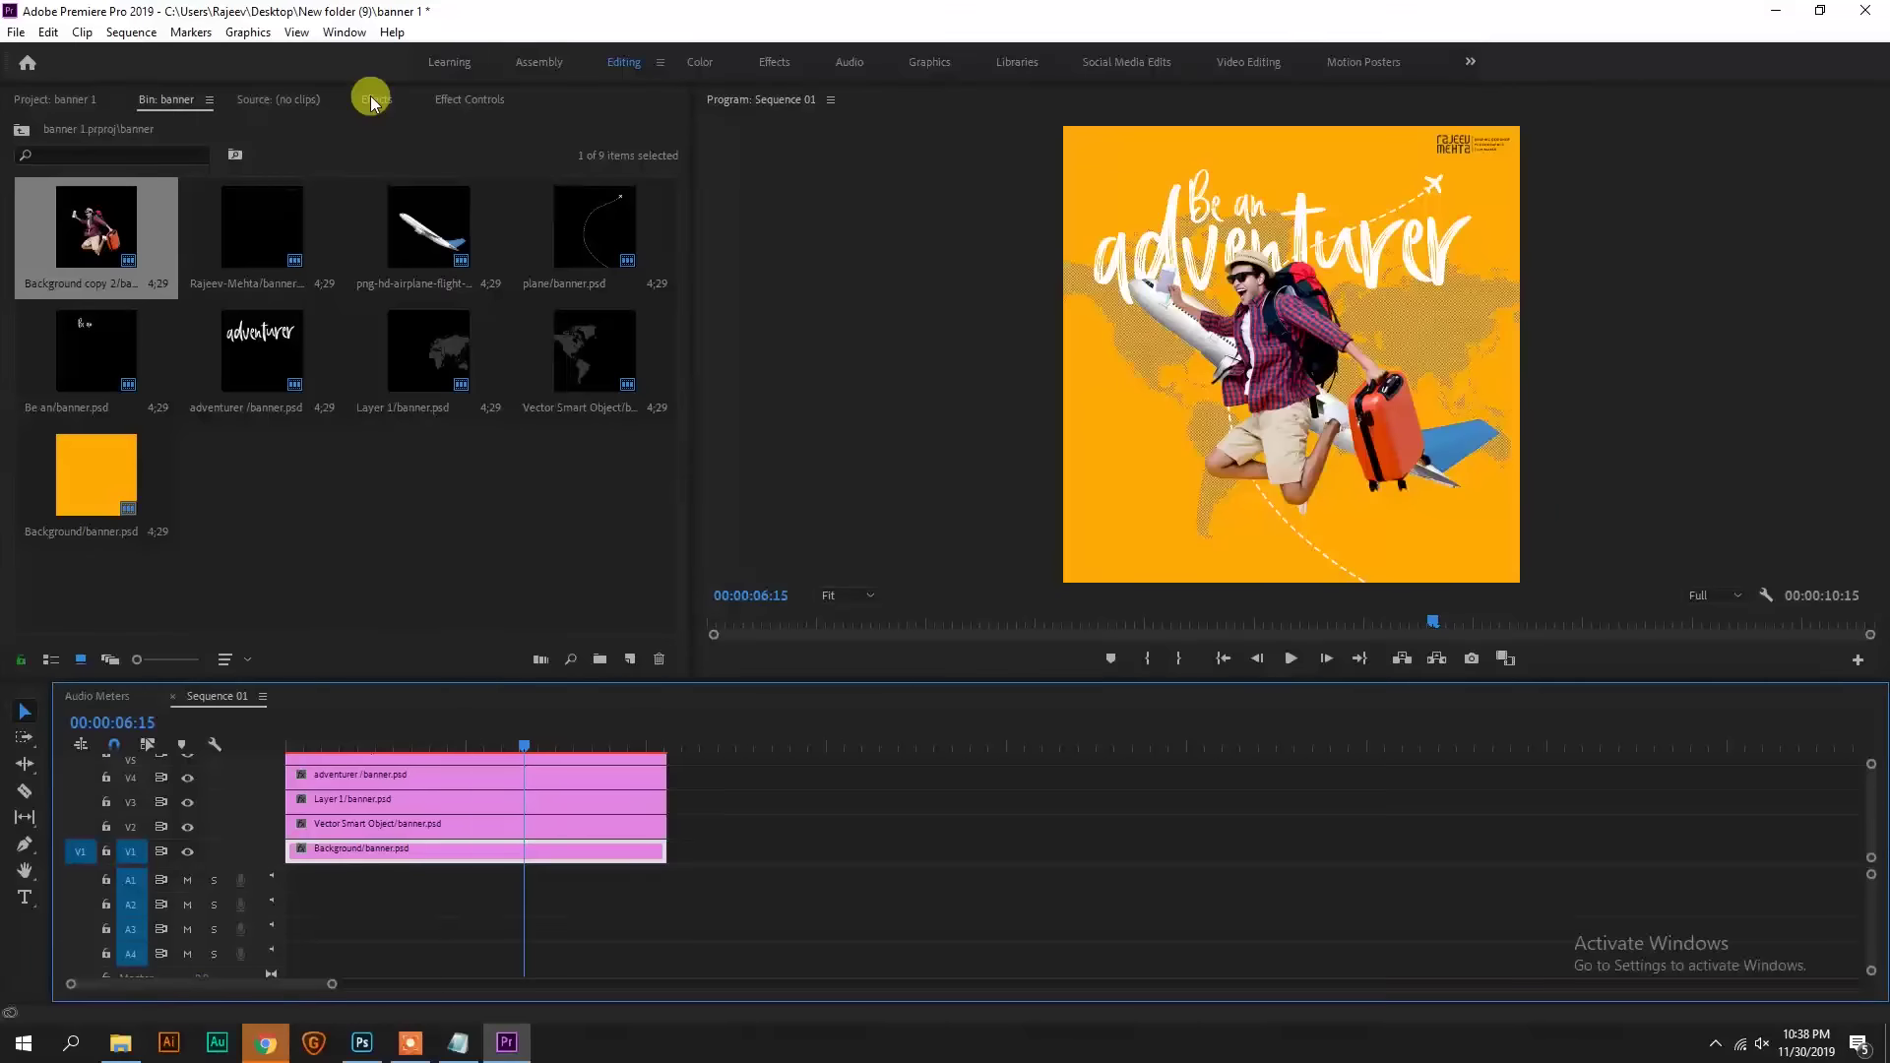
pyautogui.click(371, 101)
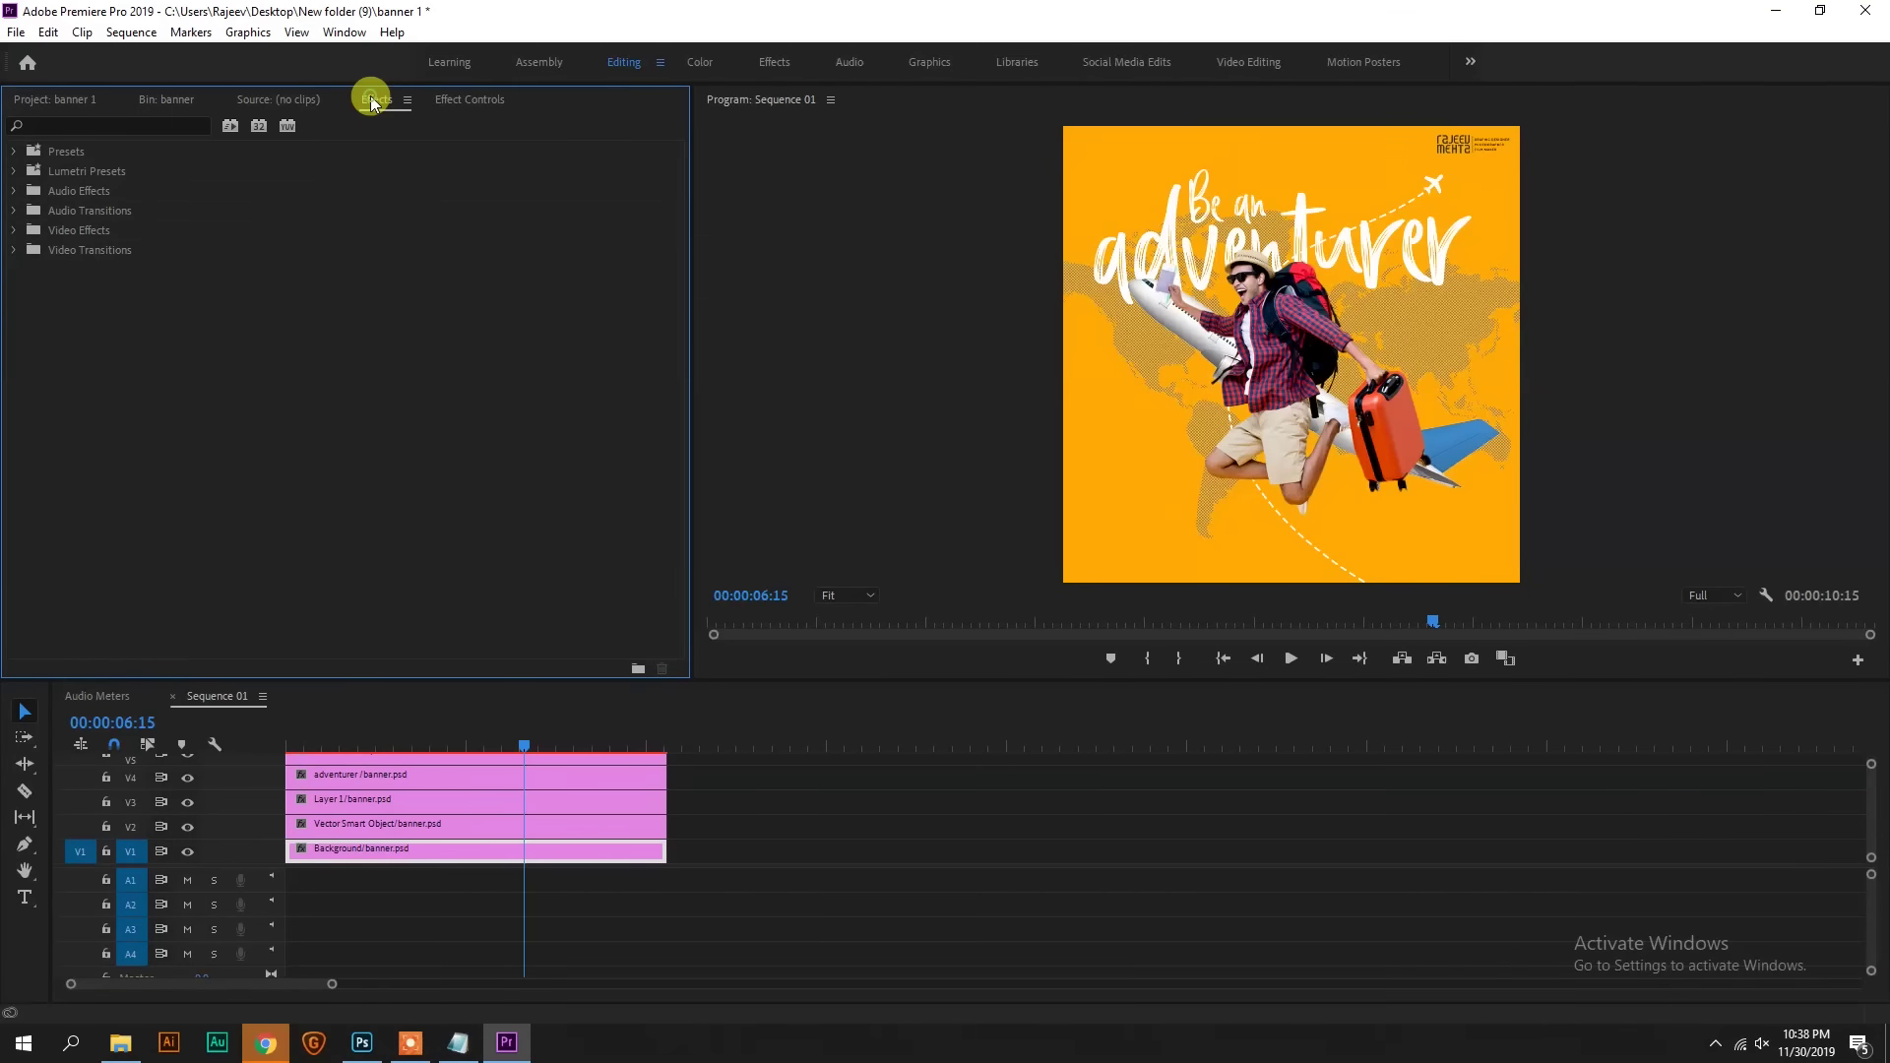
# Step: Import the Text_Swing preset from New folder (9) > PR Preset and filter effects by 'swing'
pyautogui.rightClick(78, 154)
pyautogui.click(155, 214)
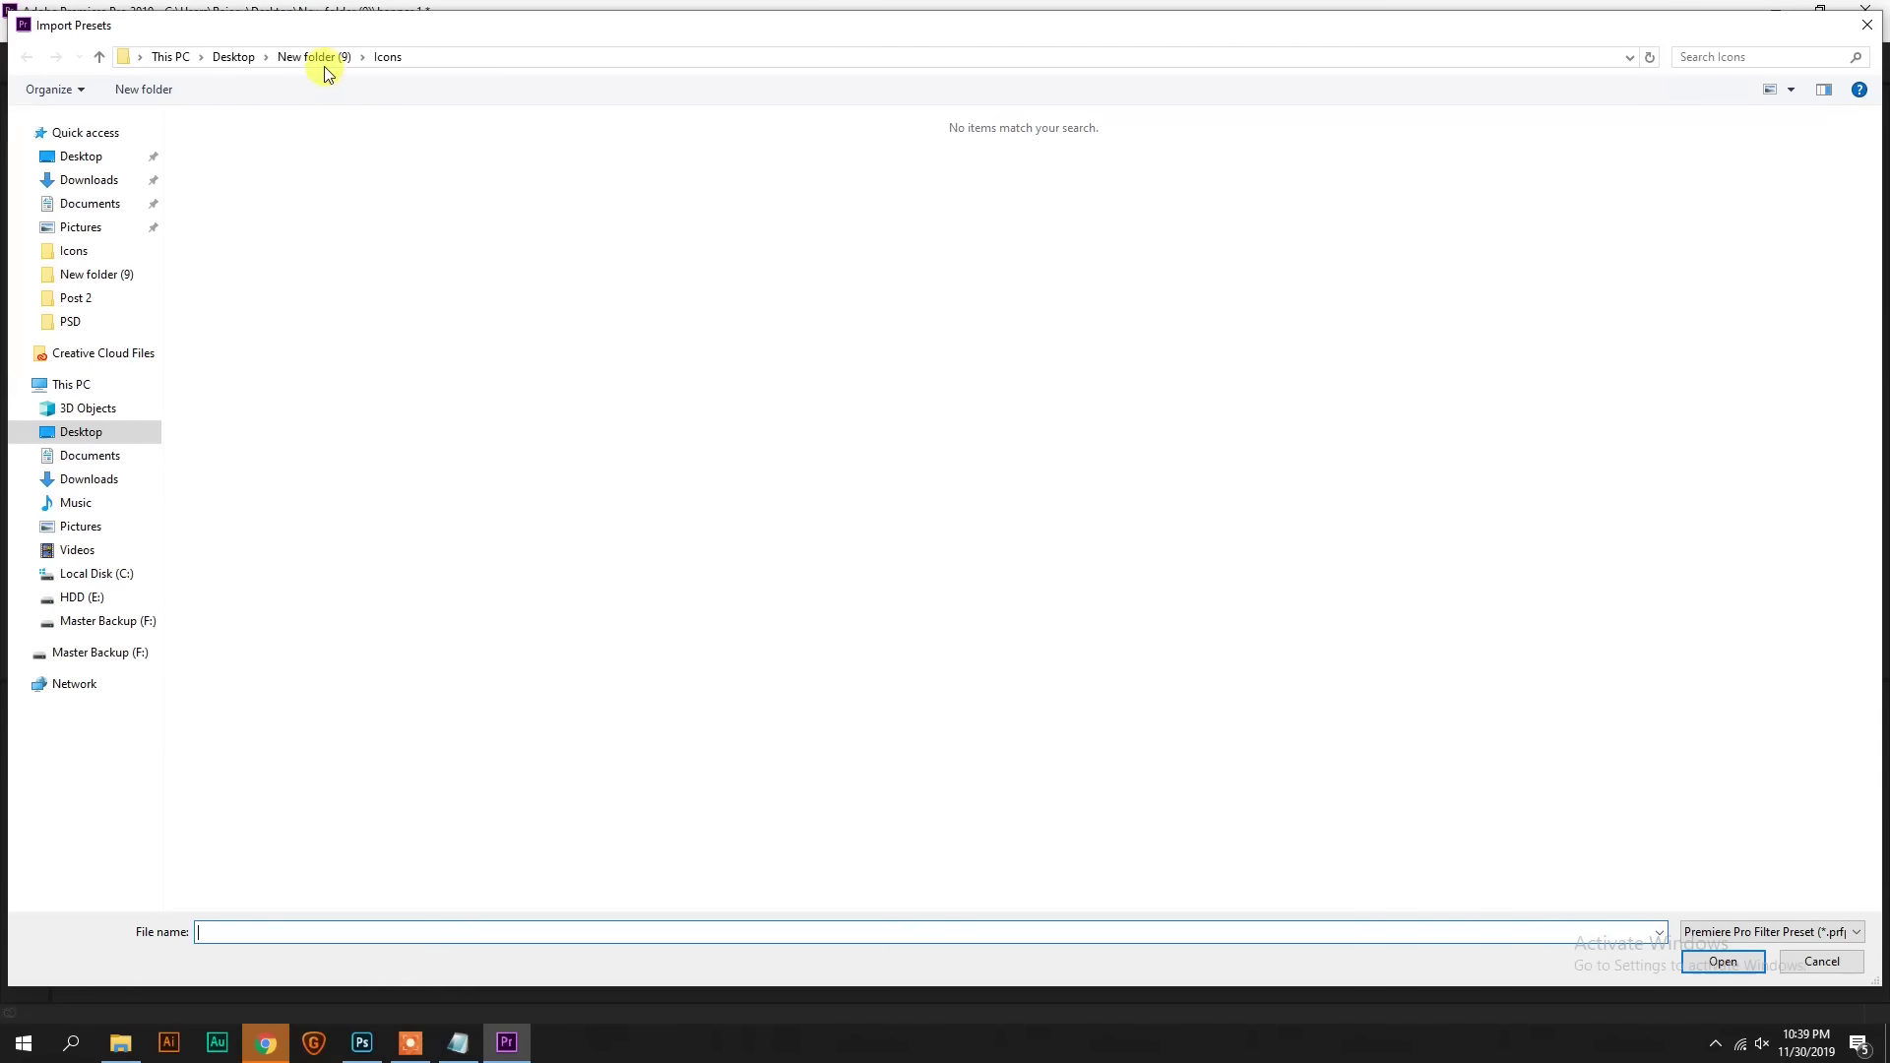
pyautogui.click(324, 65)
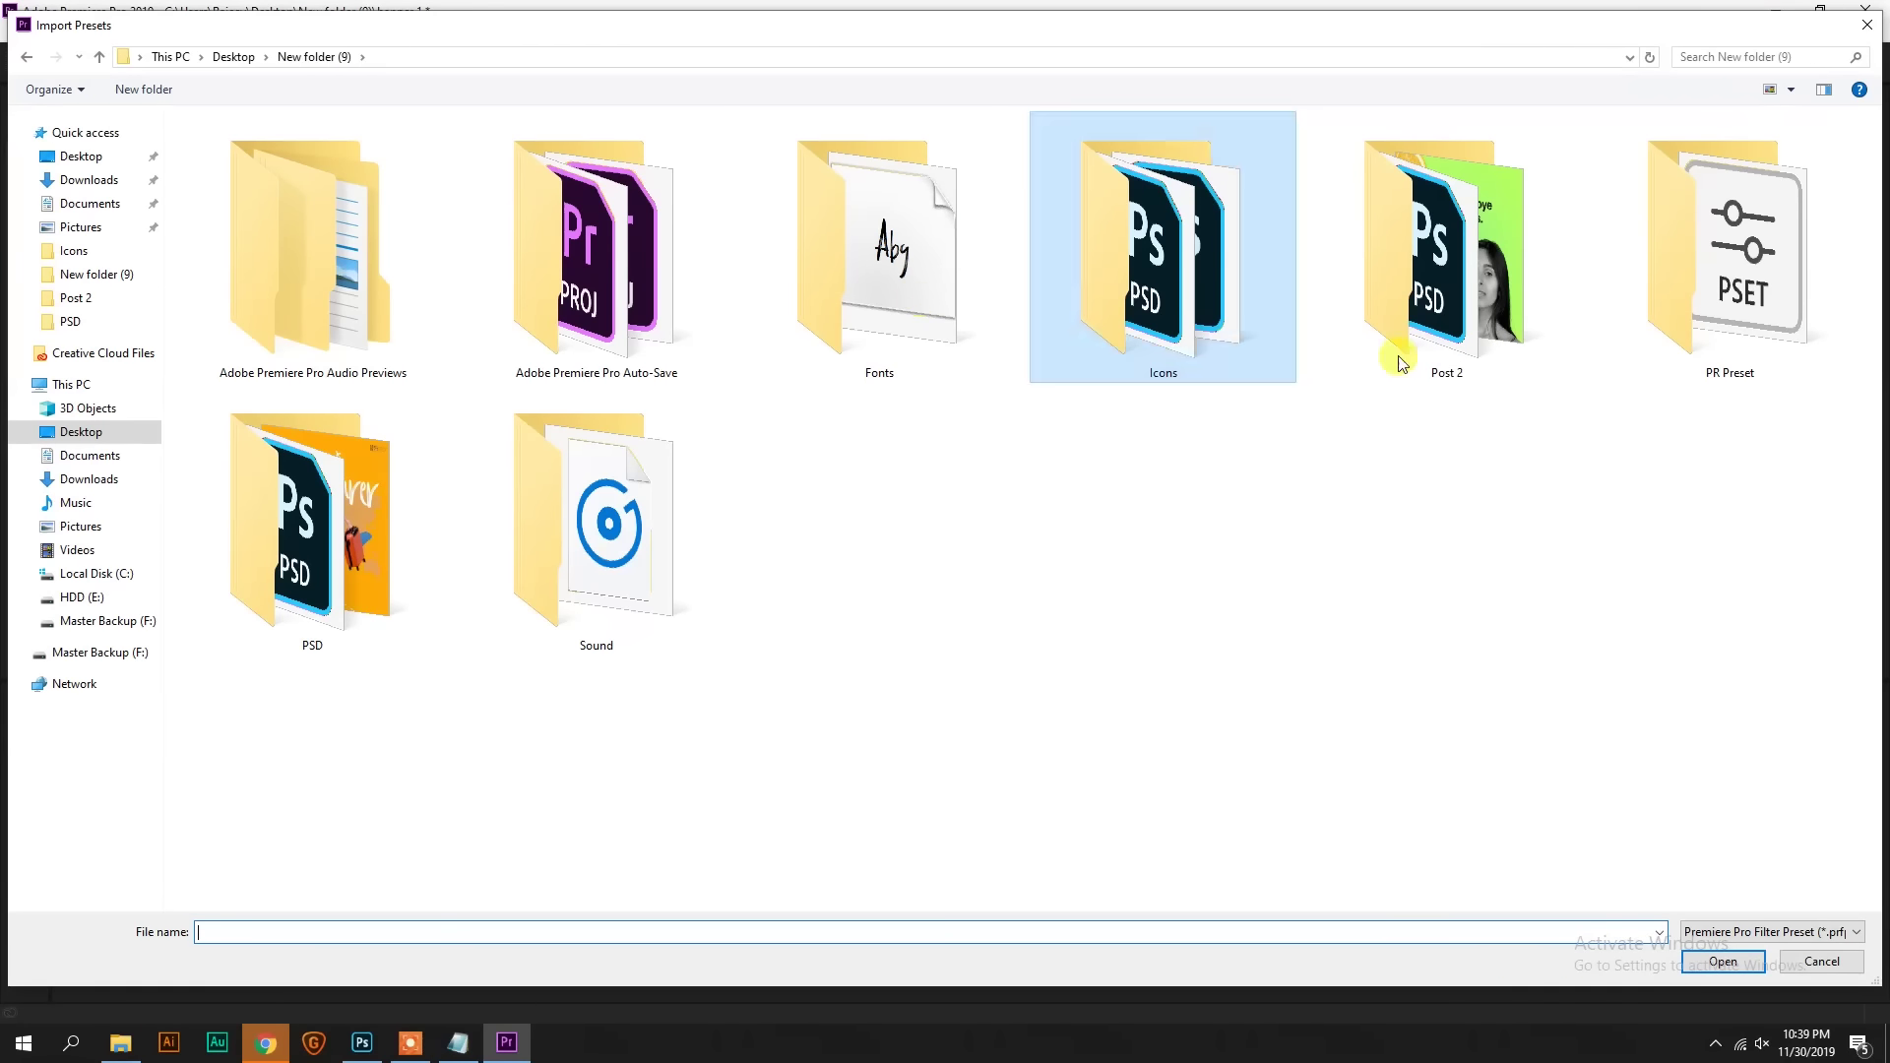
pyautogui.doubleClick(1705, 300)
pyautogui.click(254, 149)
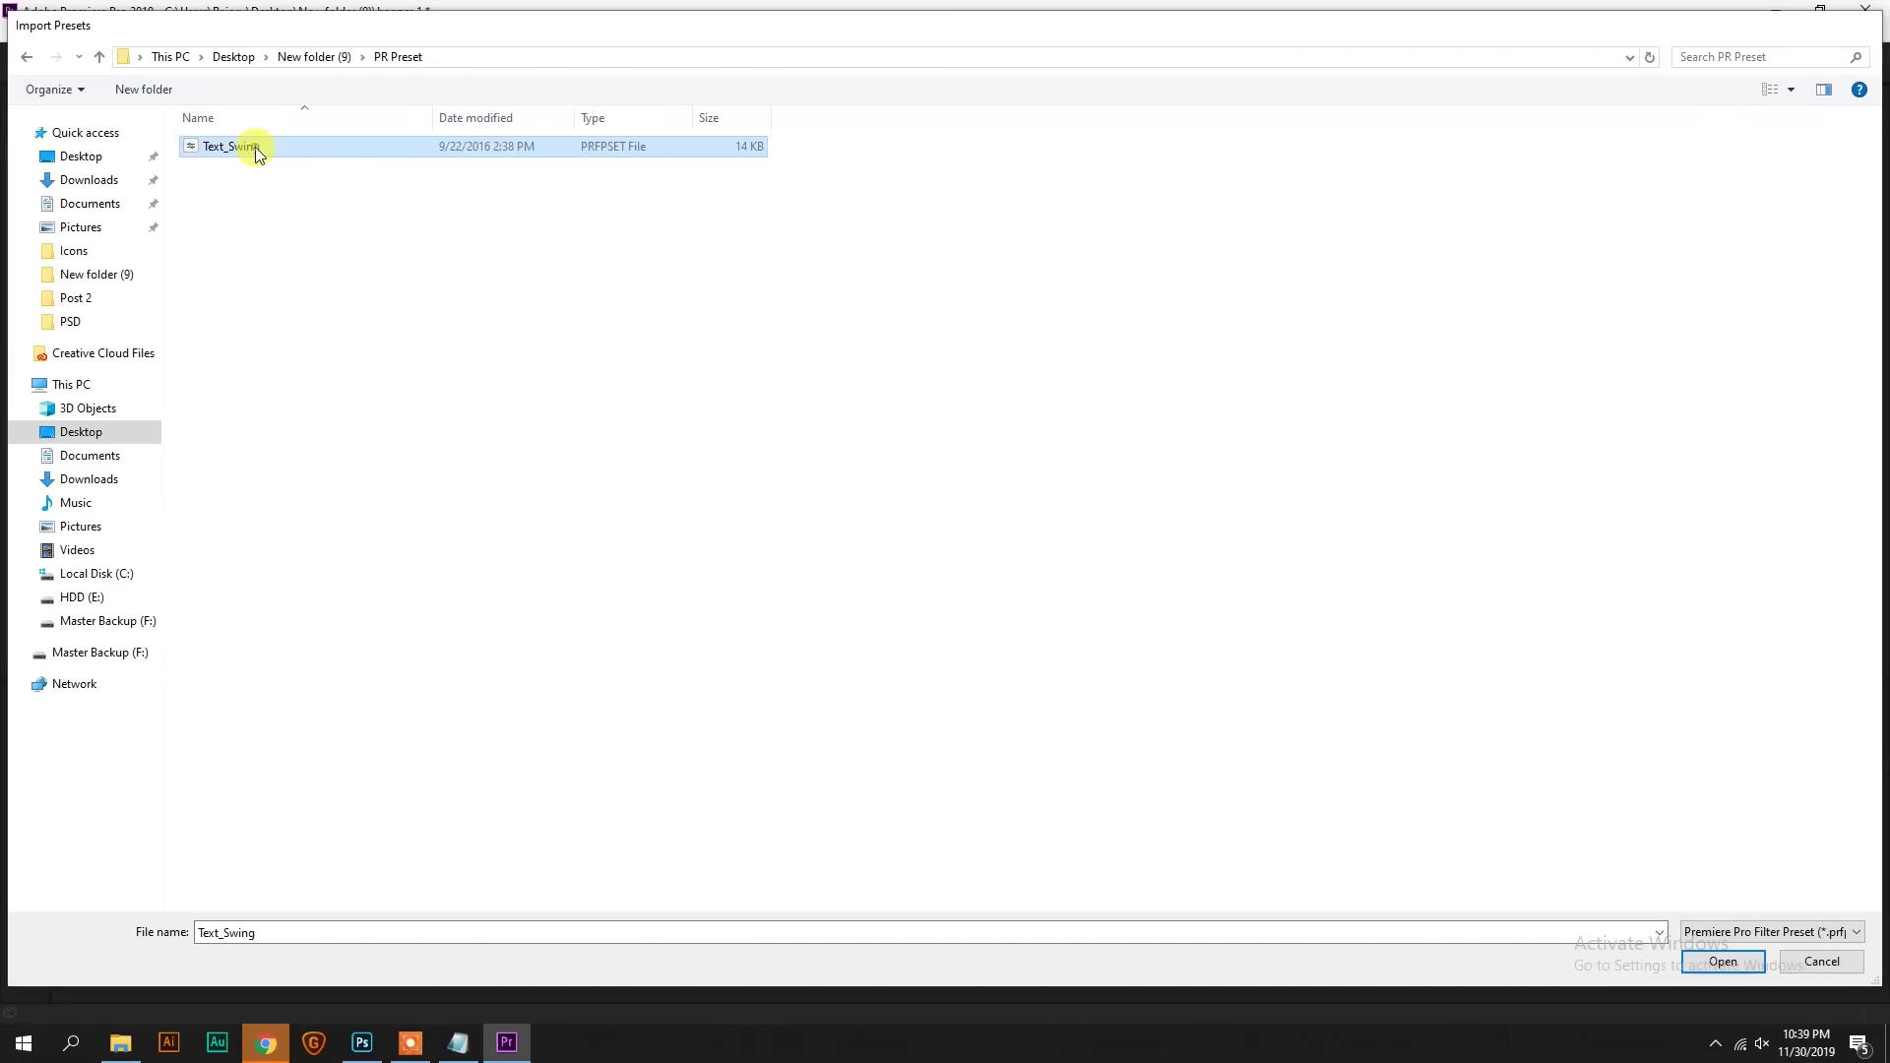
pyautogui.doubleClick(254, 148)
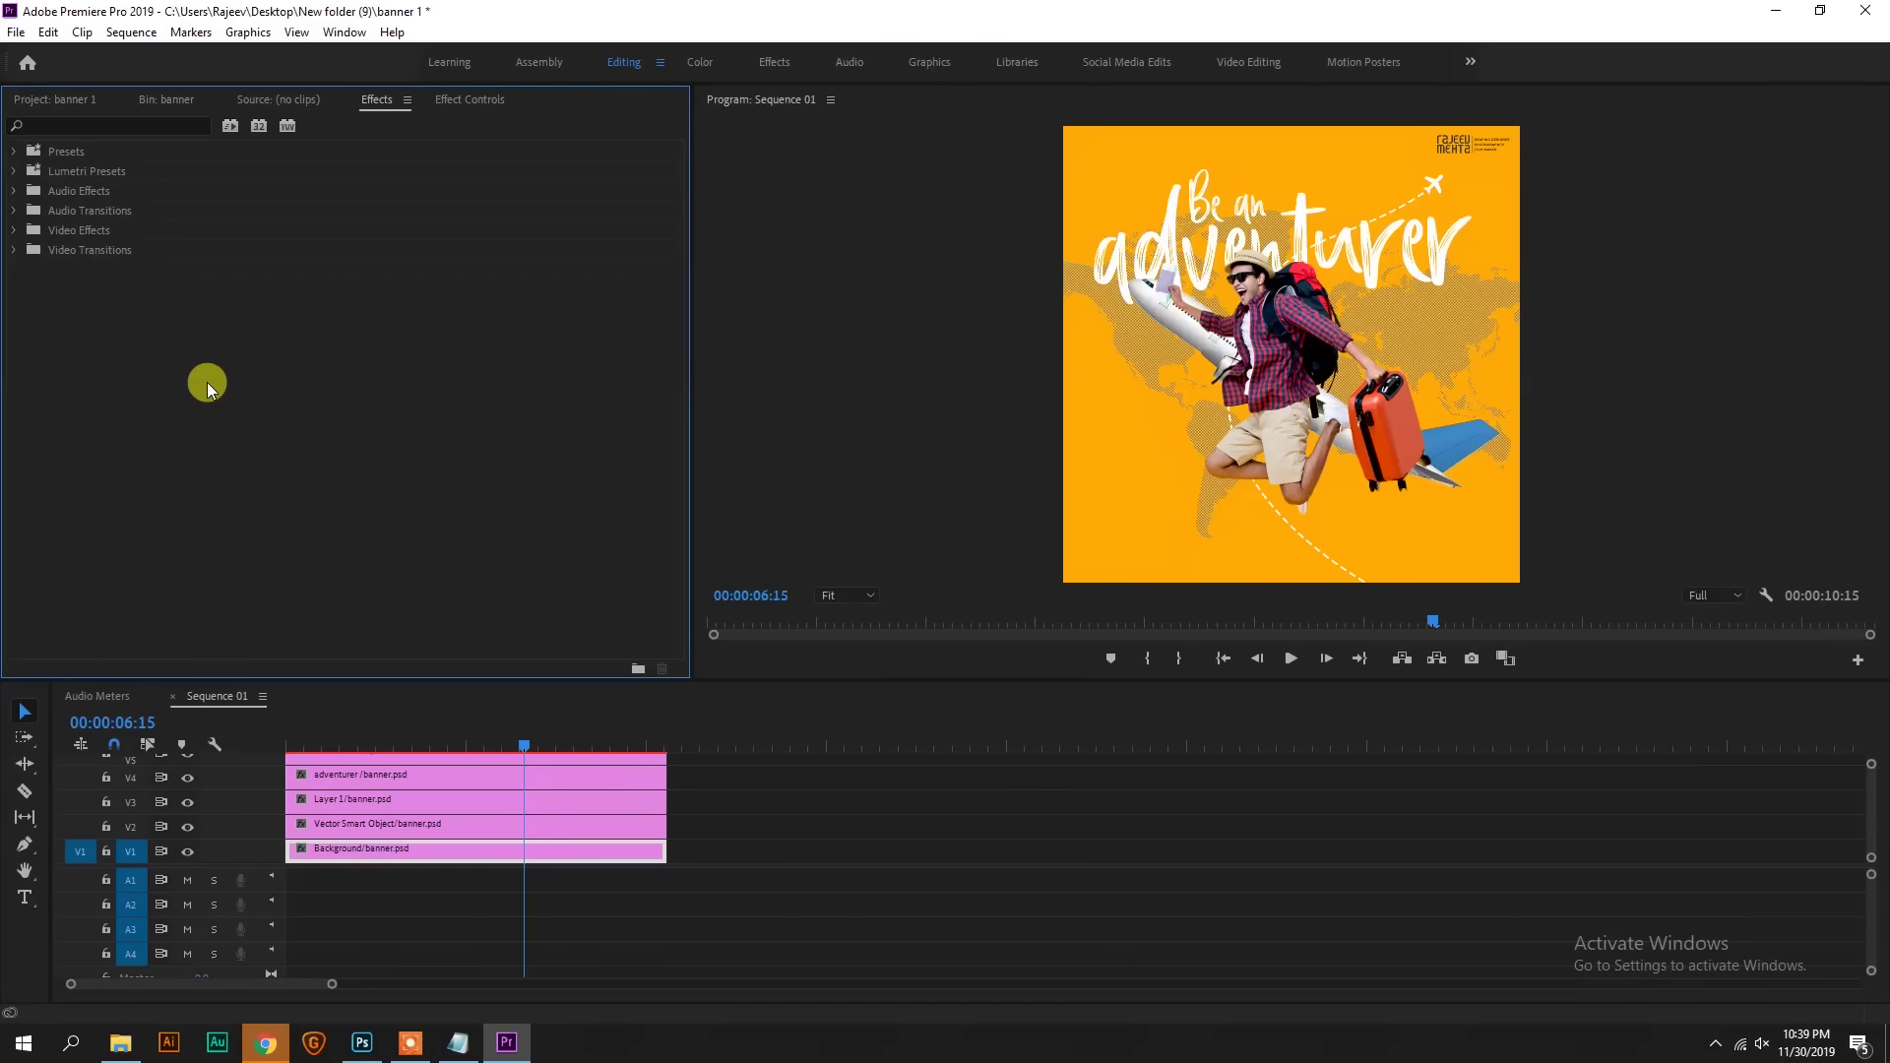
pyautogui.click(70, 125)
pyautogui.write('swing')
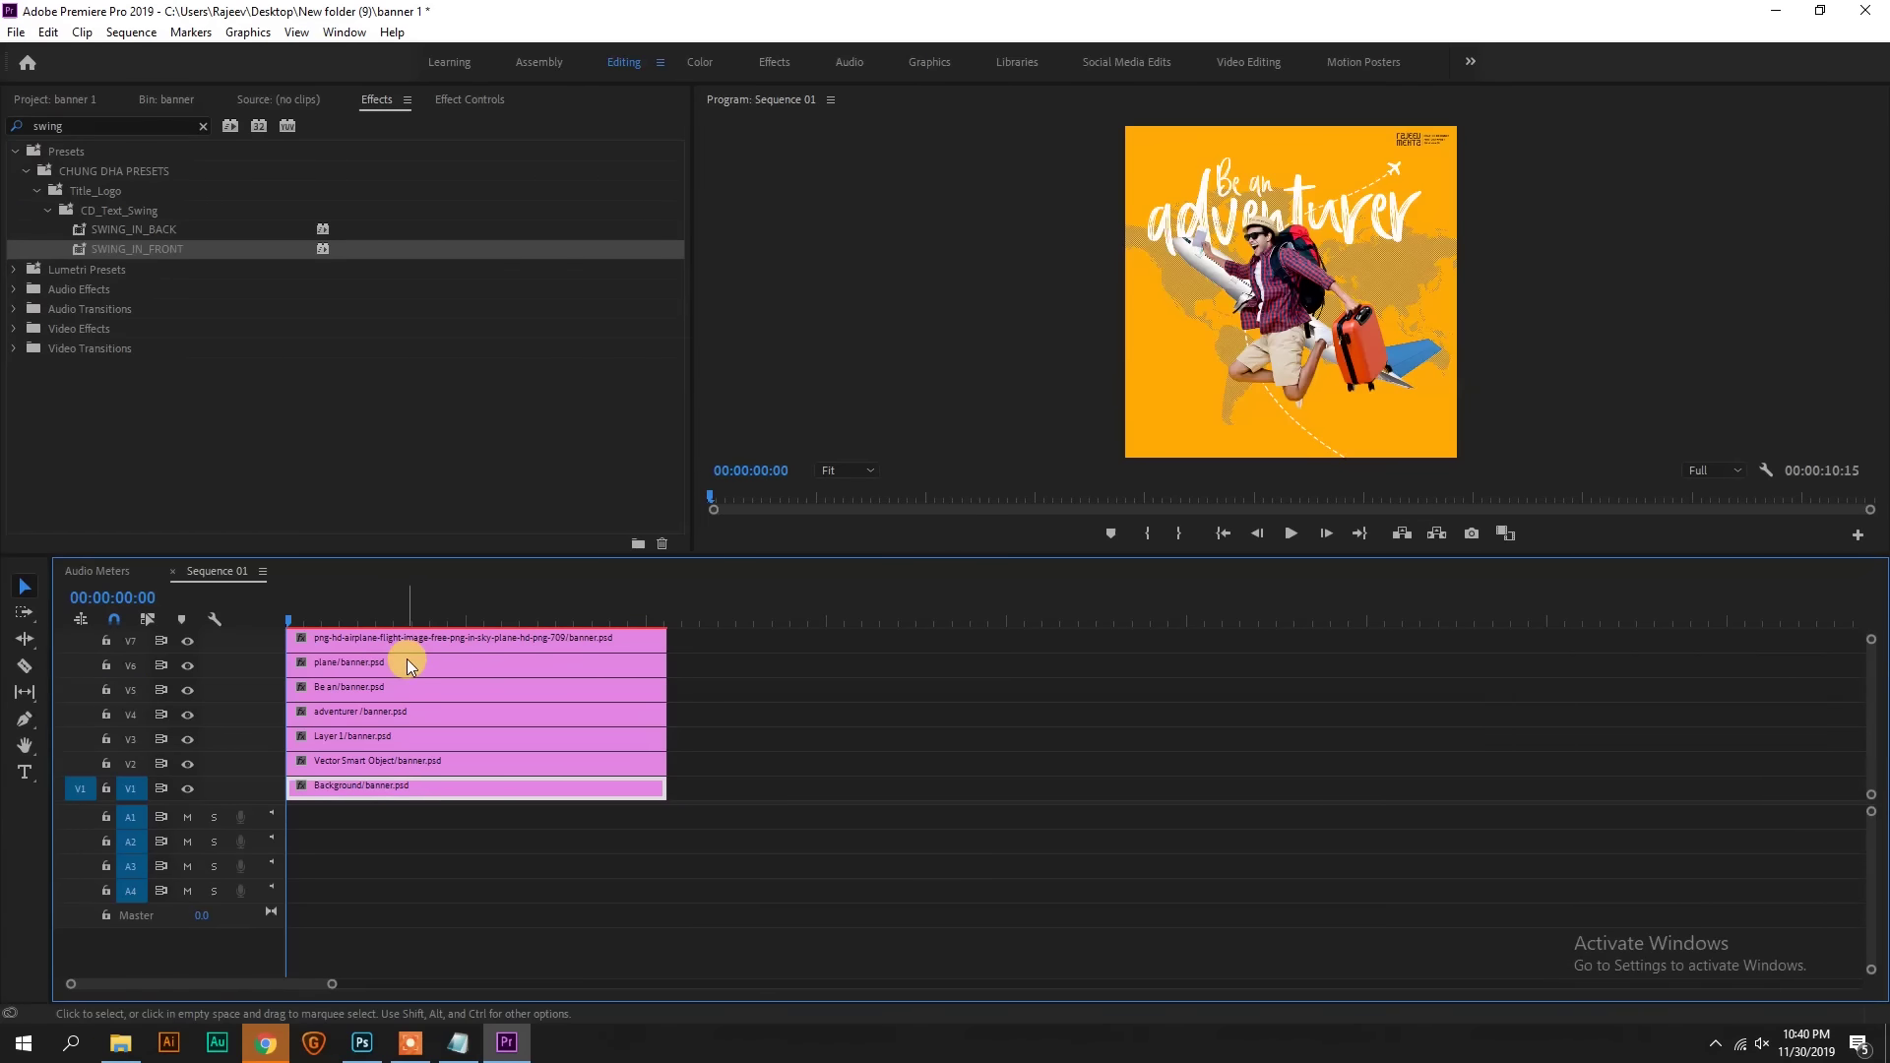
# Step: Enlarge the timeline and hide the upper text, dashed-line and plane tracks from the preview
pyautogui.moveTo(739, 555); pyautogui.dragTo(733, 484)
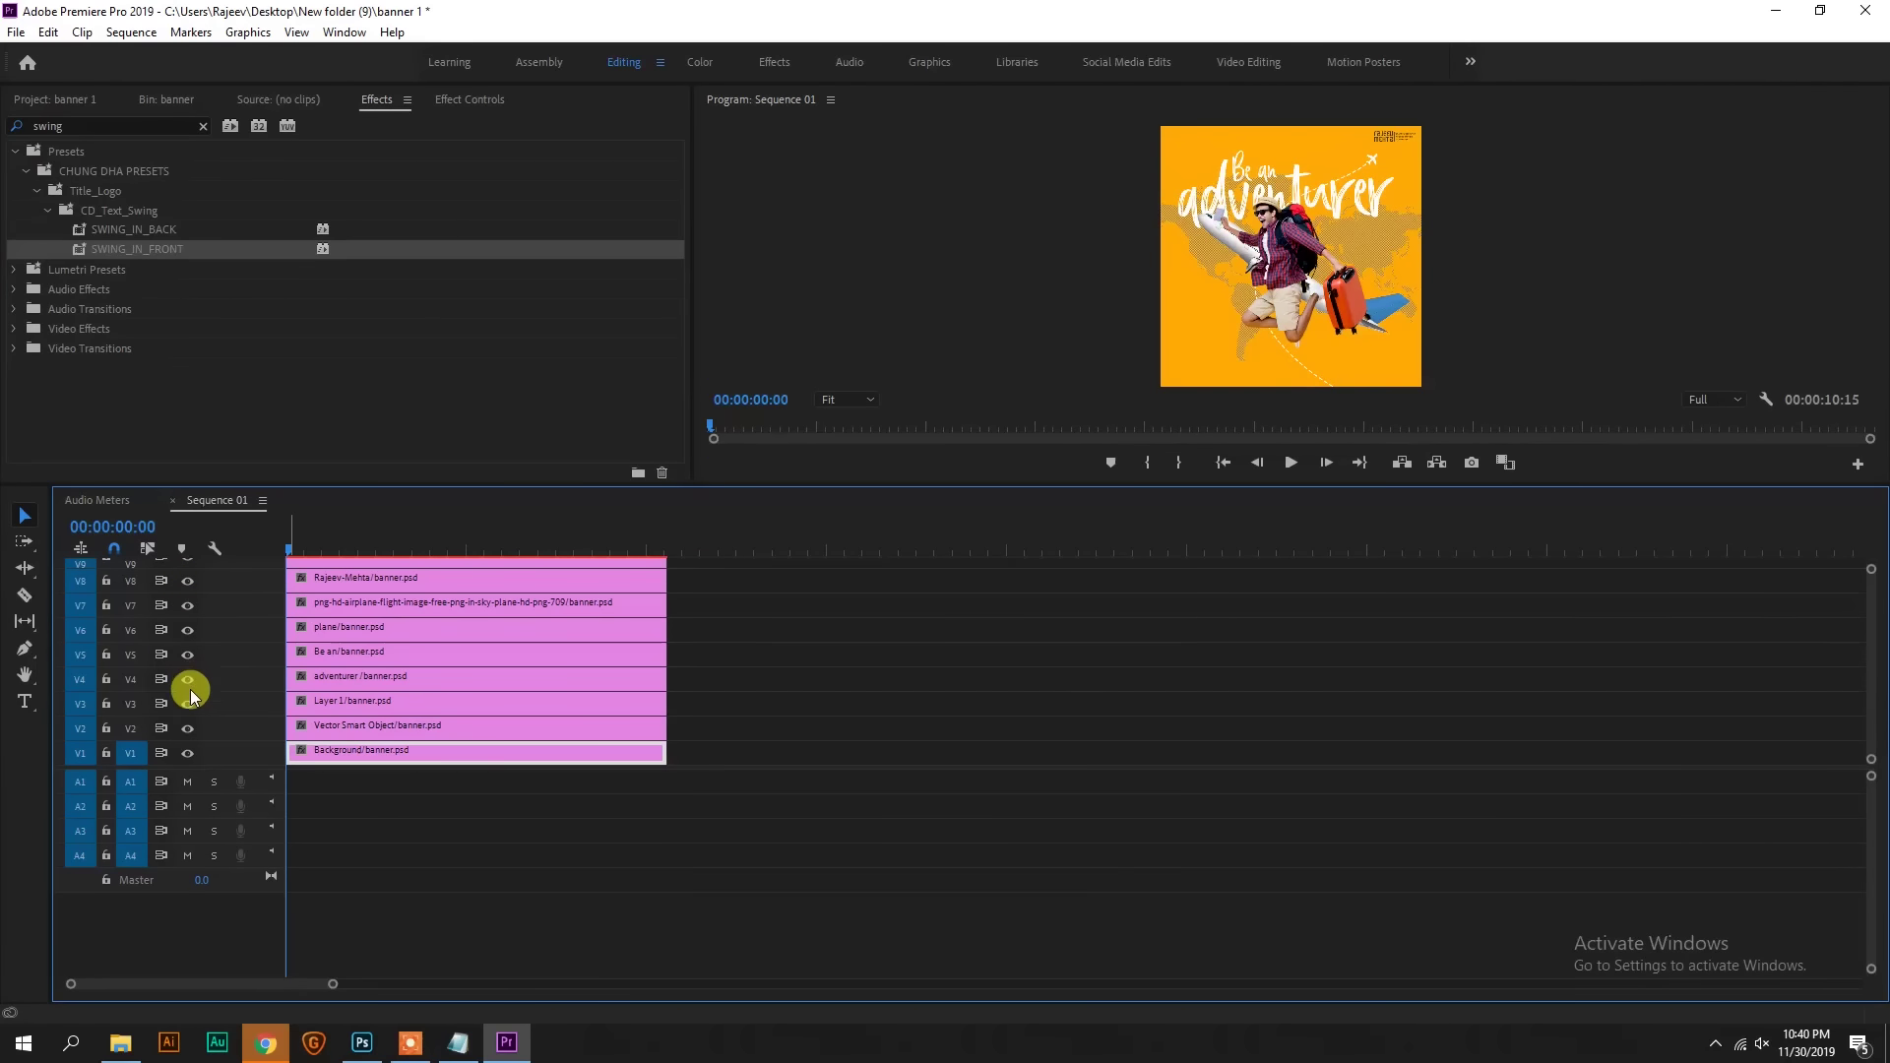
pyautogui.moveTo(190, 709); pyautogui.dragTo(190, 642)
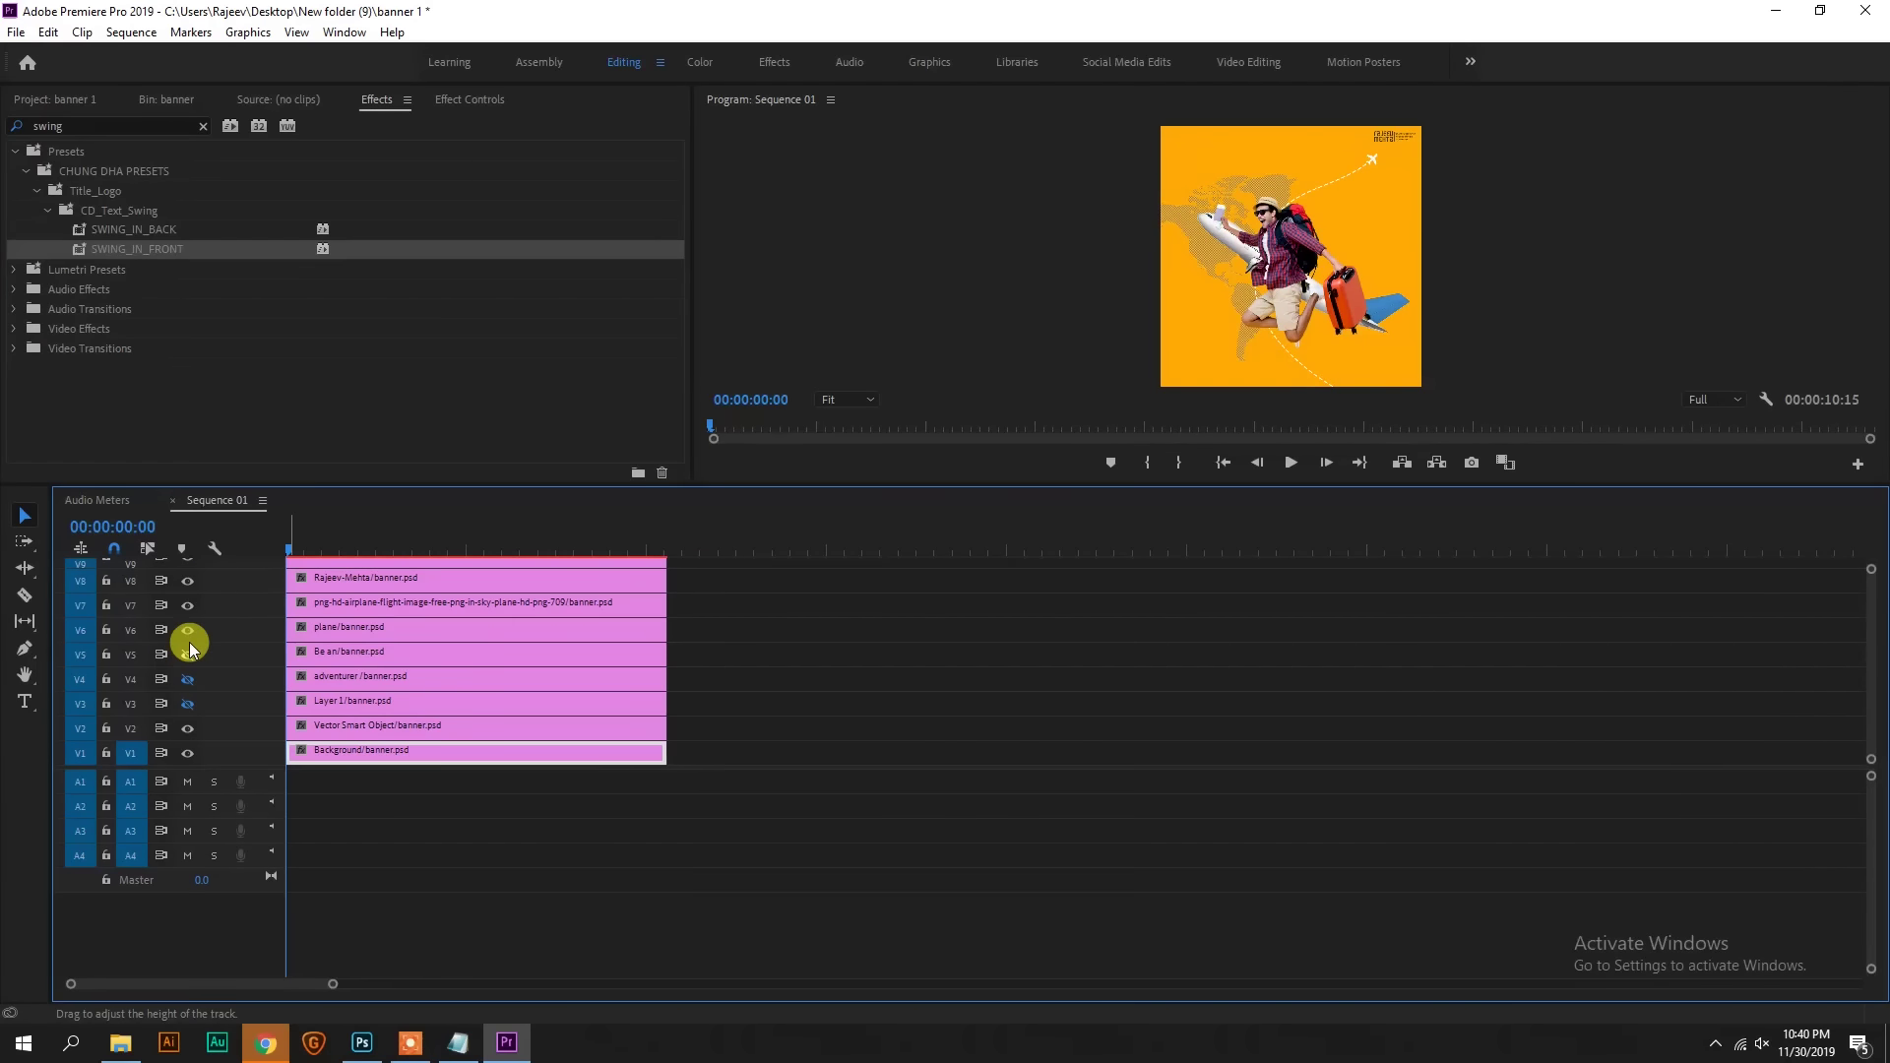
pyautogui.moveTo(190, 642); pyautogui.dragTo(190, 581)
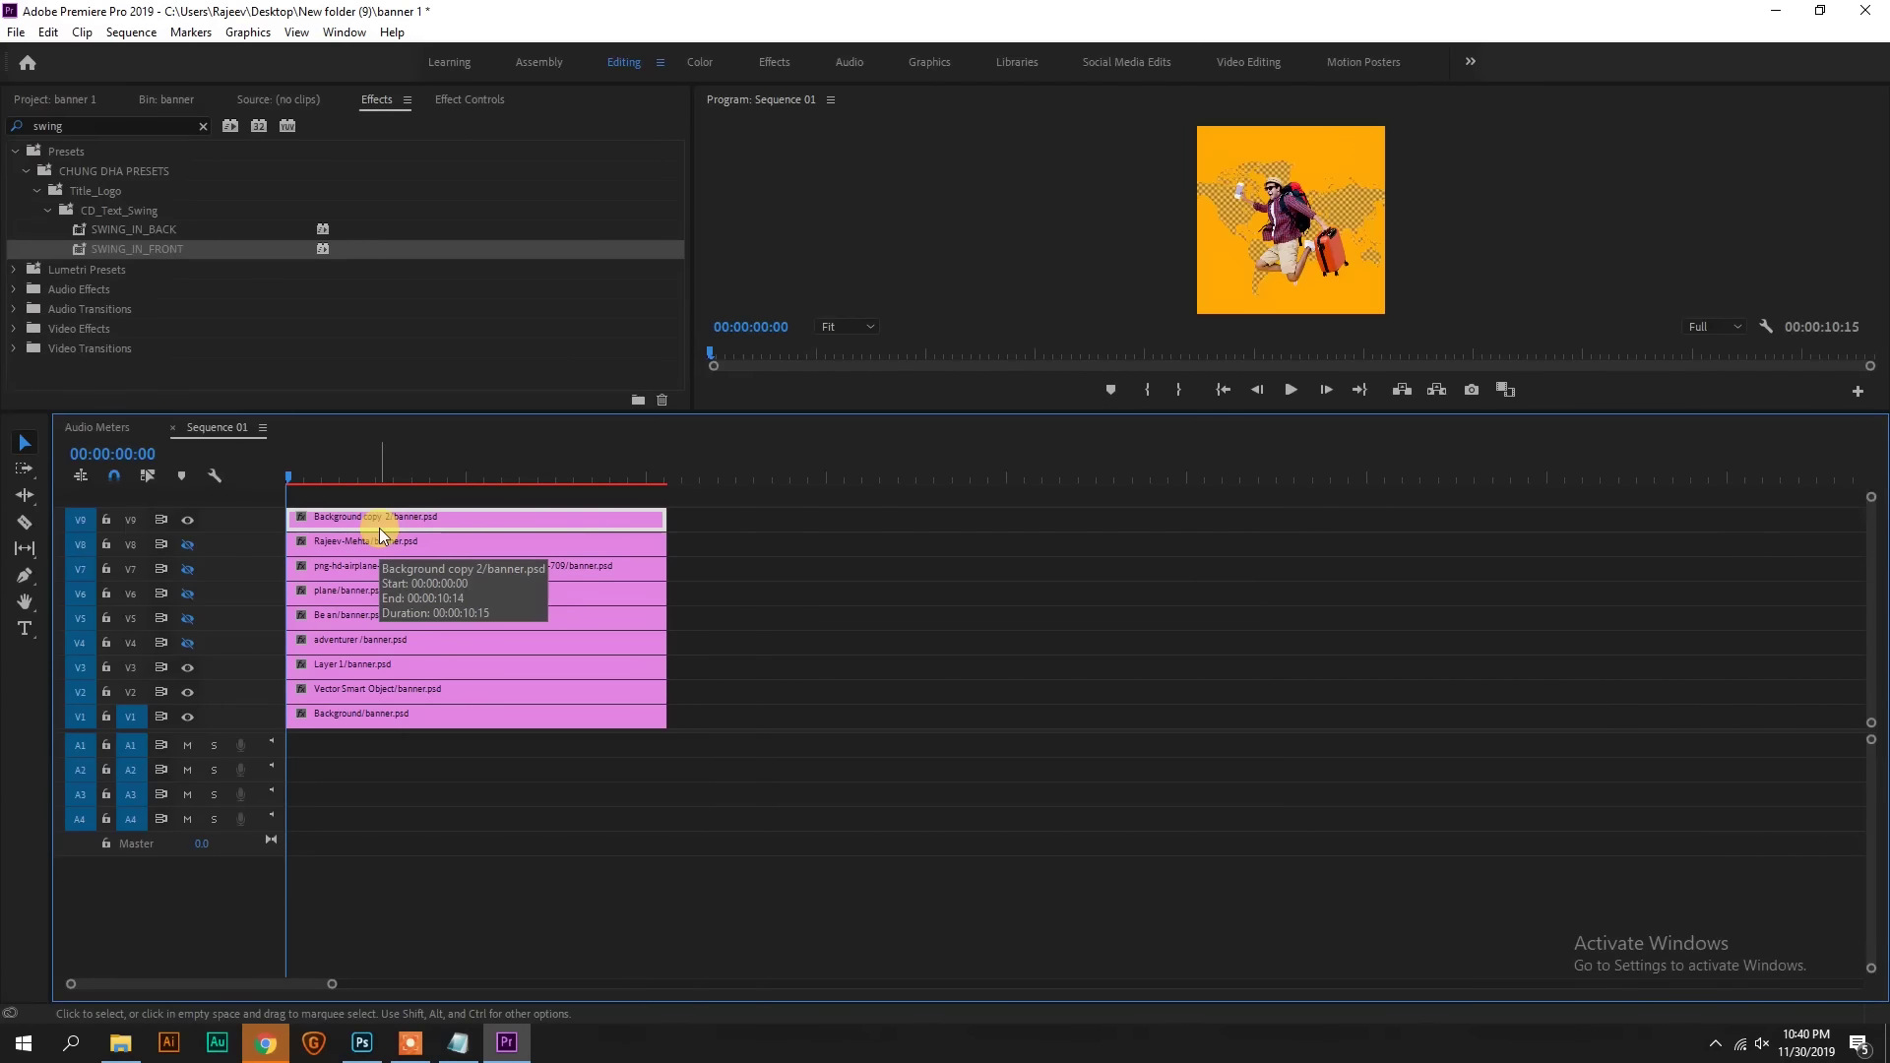
# Step: Apply the SWING_IN_BACK preset to the Background copy 2 clip on V9
pyautogui.click(143, 232)
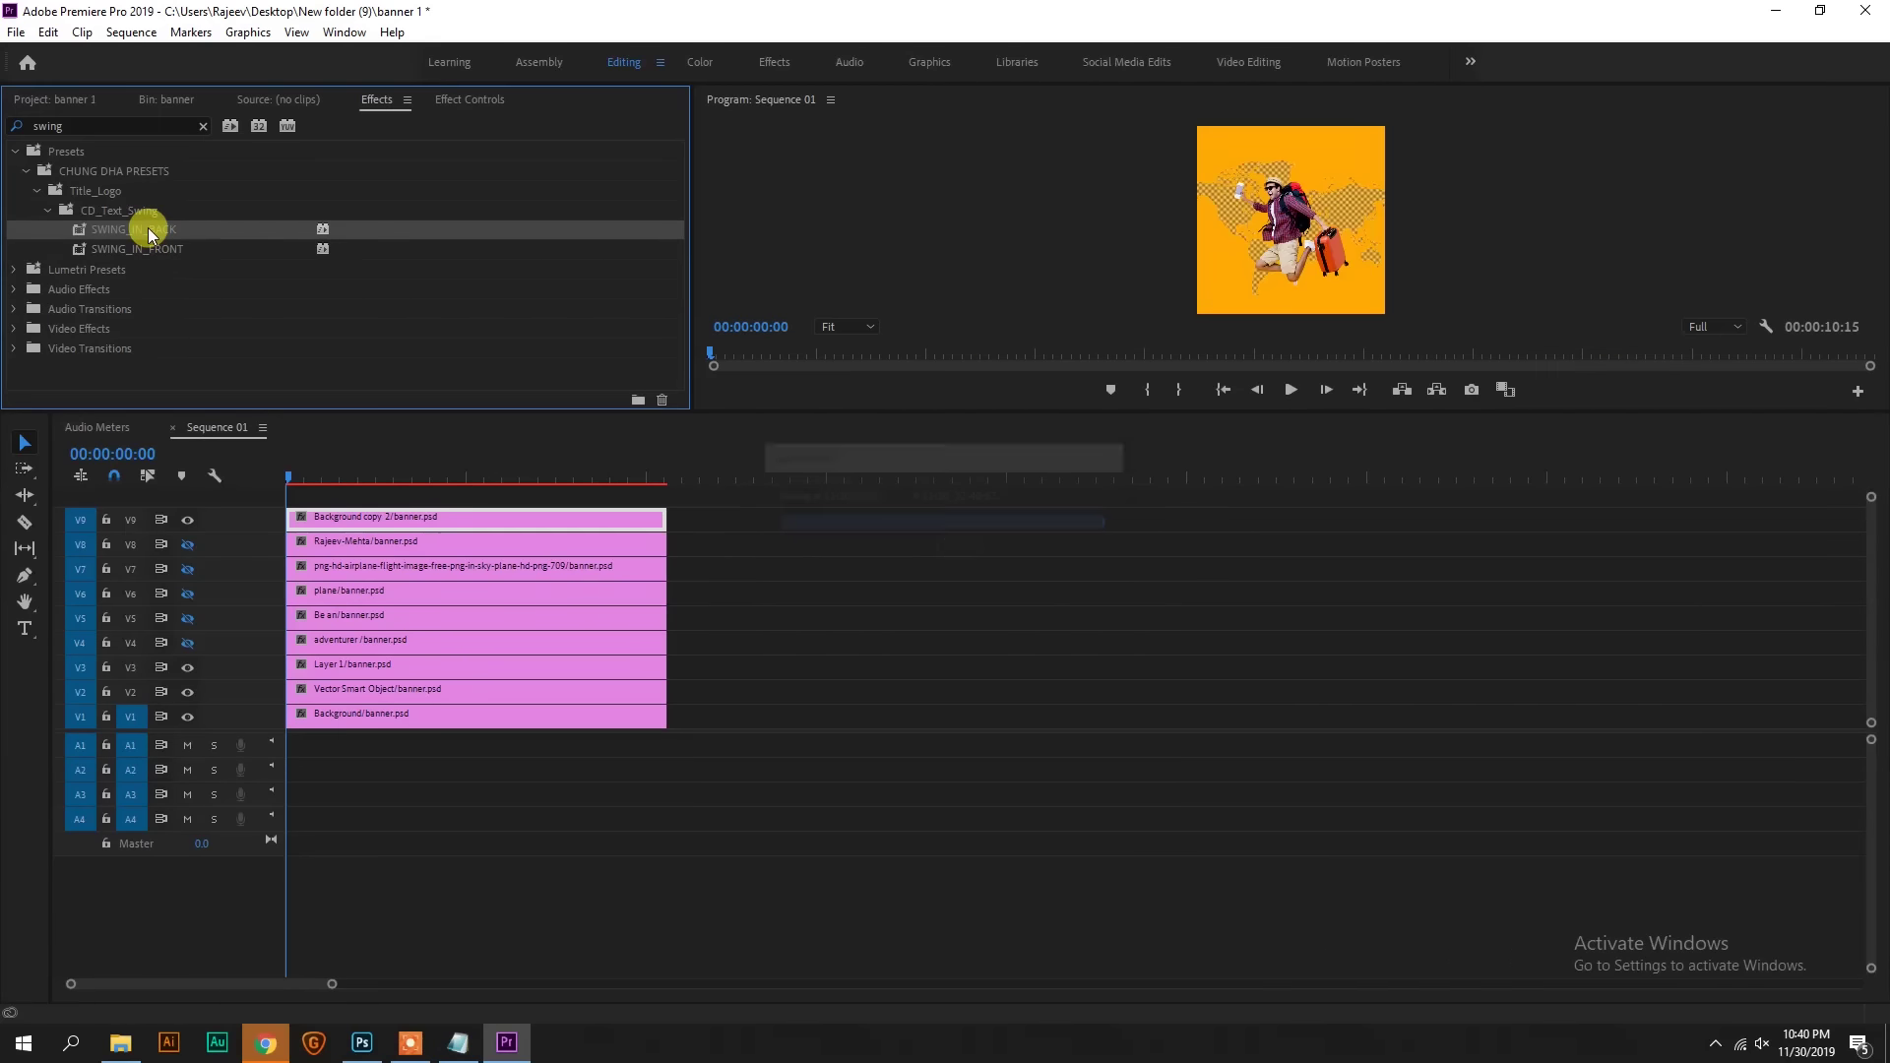
pyautogui.moveTo(142, 232); pyautogui.dragTo(313, 517)
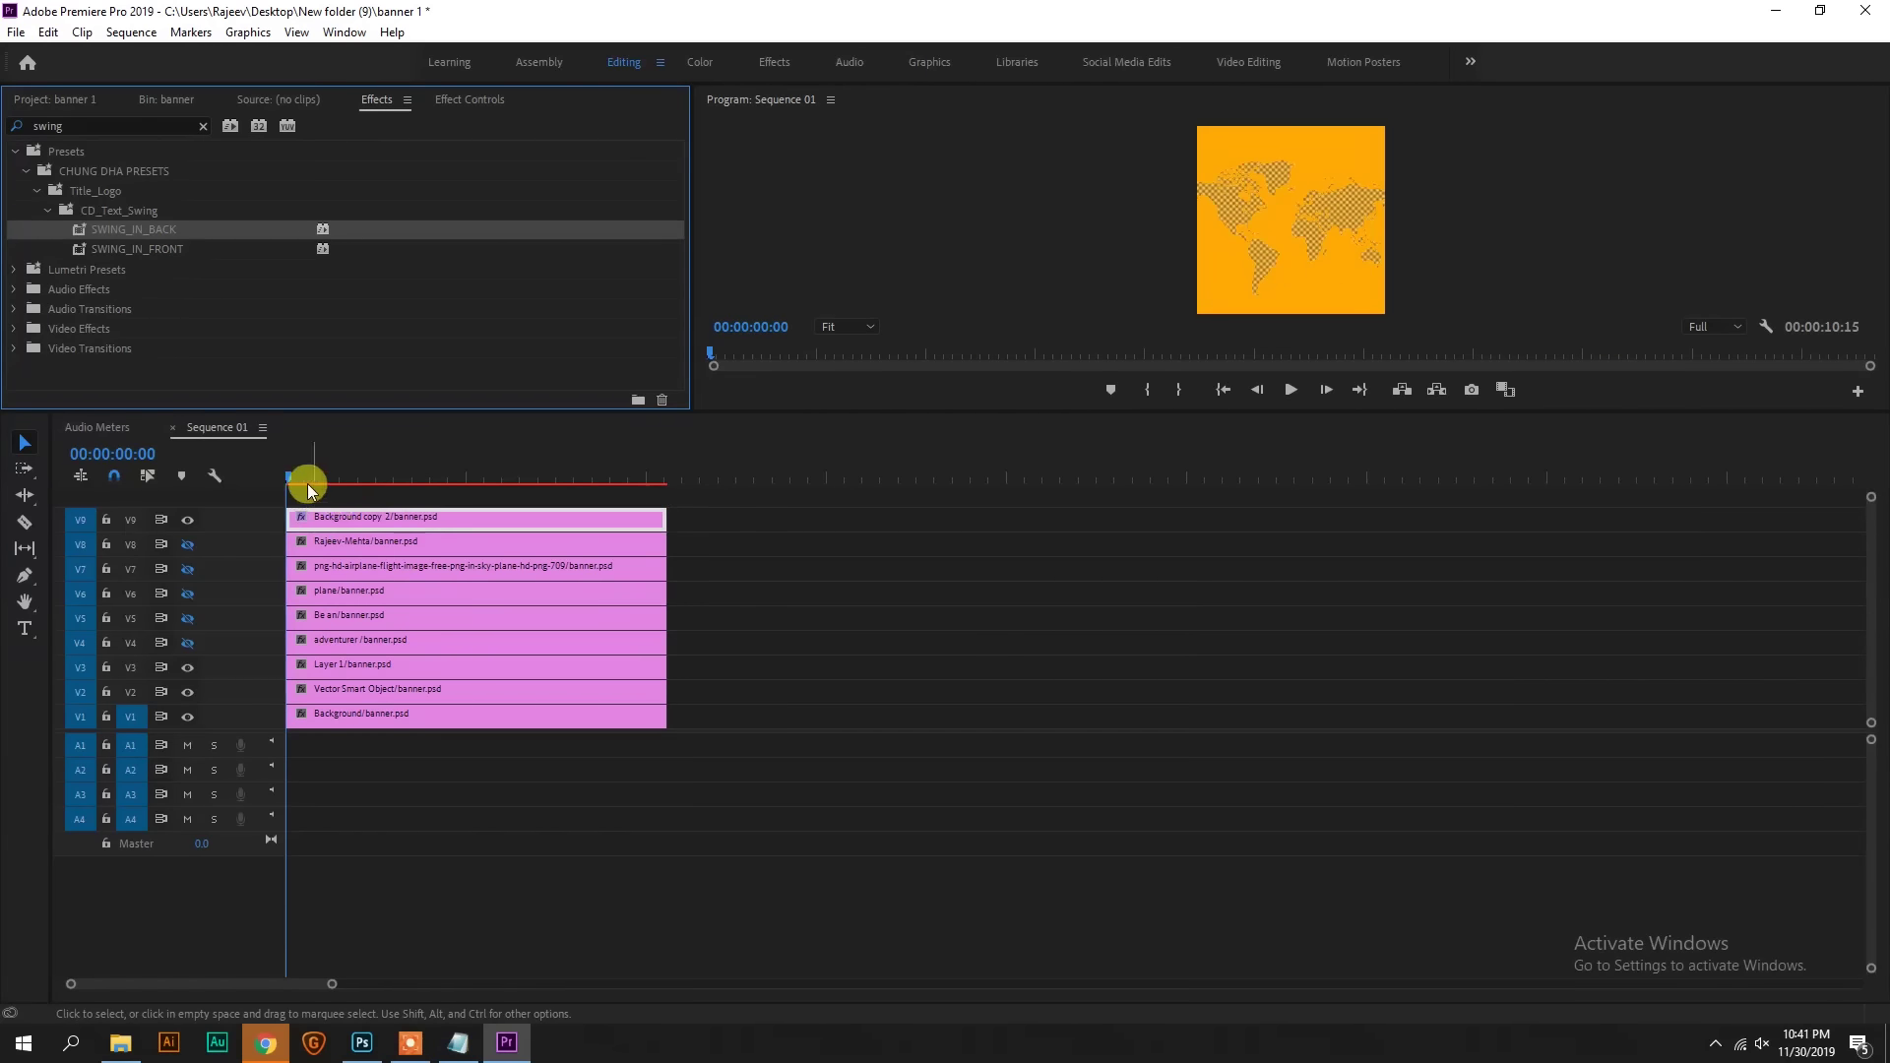
pyautogui.click(1293, 228)
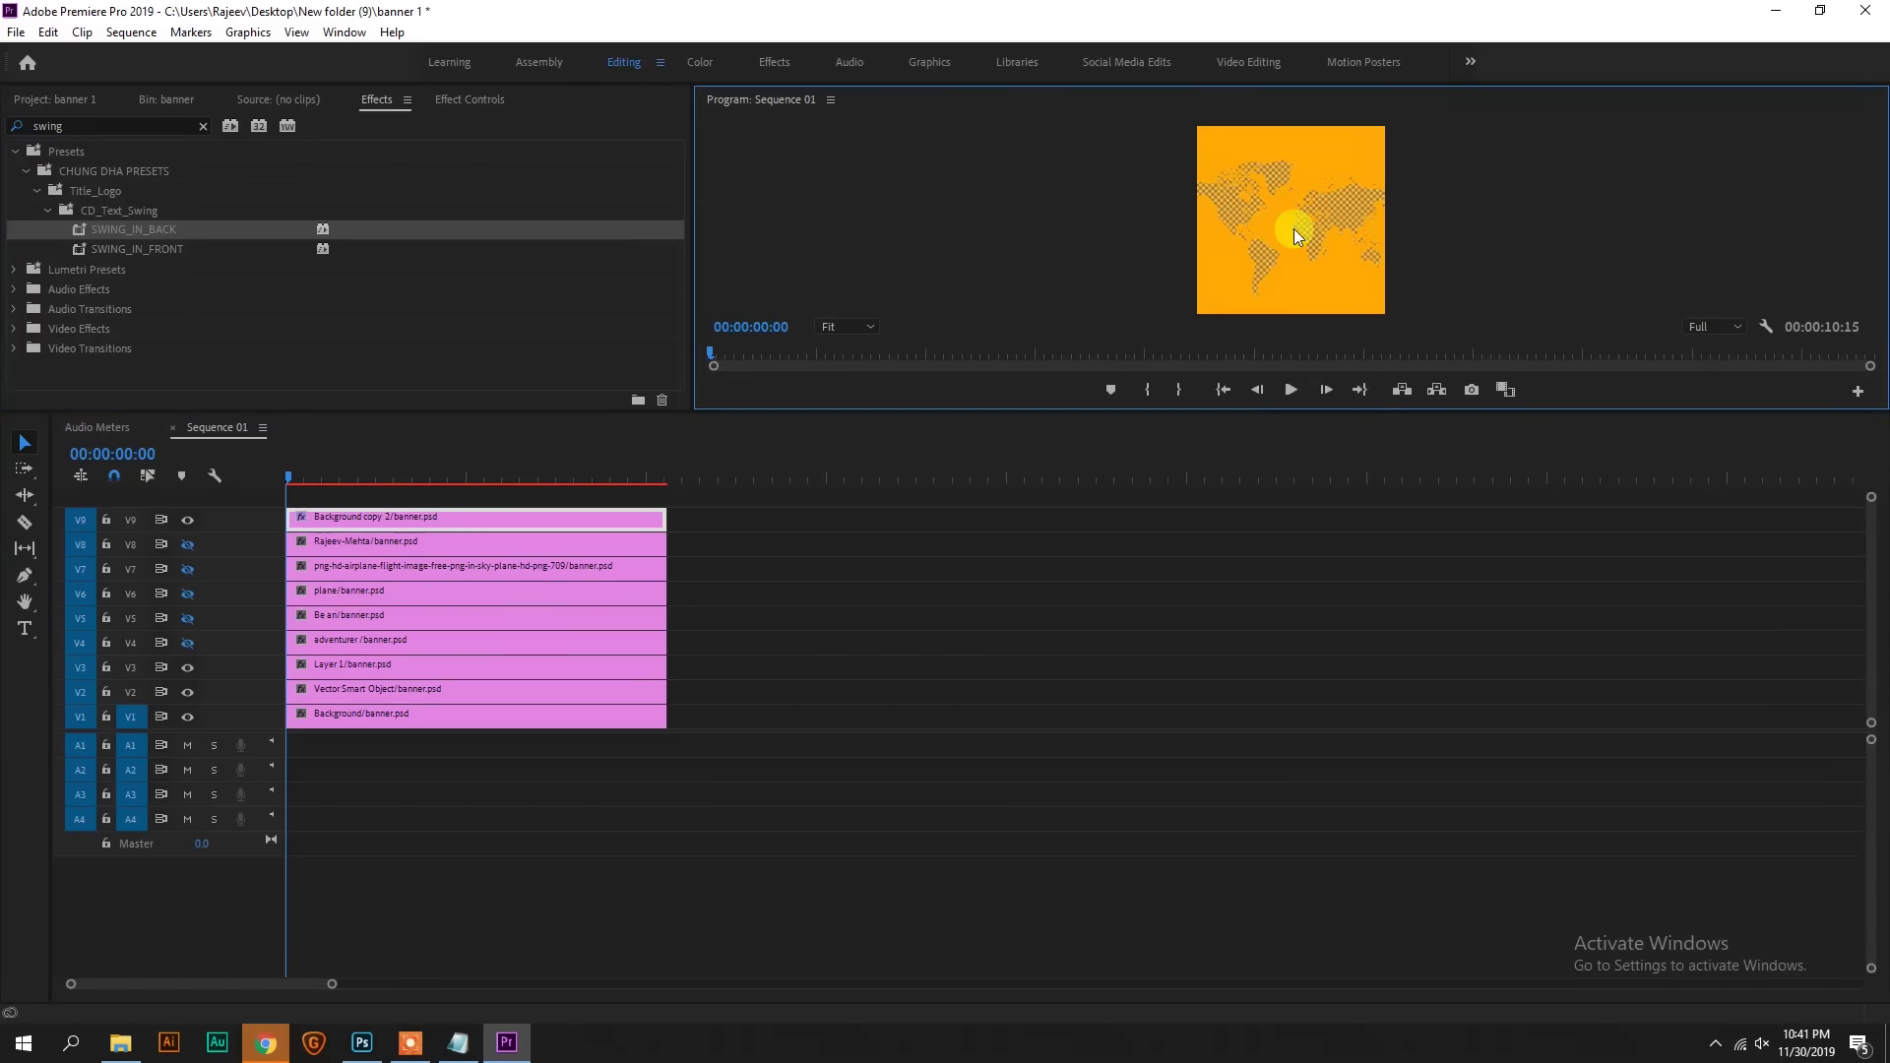
# Step: Preview the traveller's swing-in full-window, scrubbing back to the start and replaying it
pyautogui.press('`')
pyautogui.press('space')
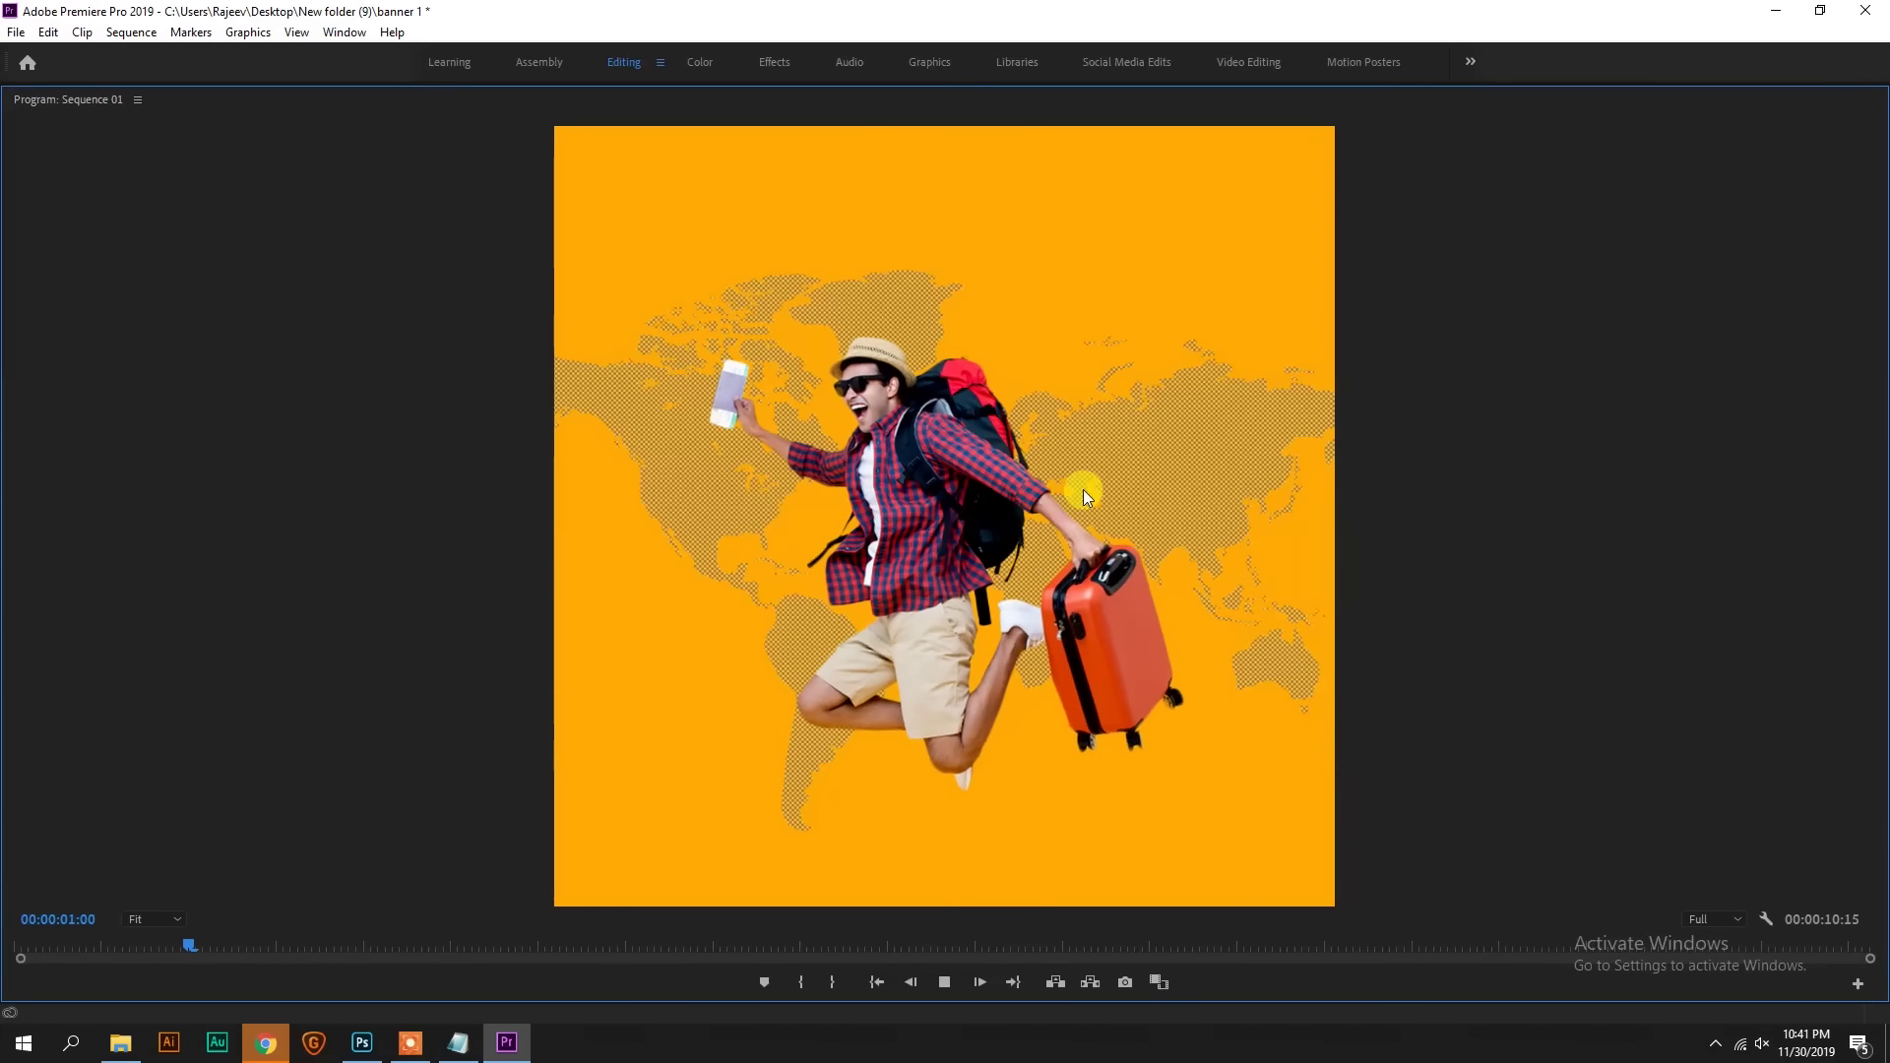
pyautogui.moveTo(240, 960); pyautogui.dragTo(20, 958)
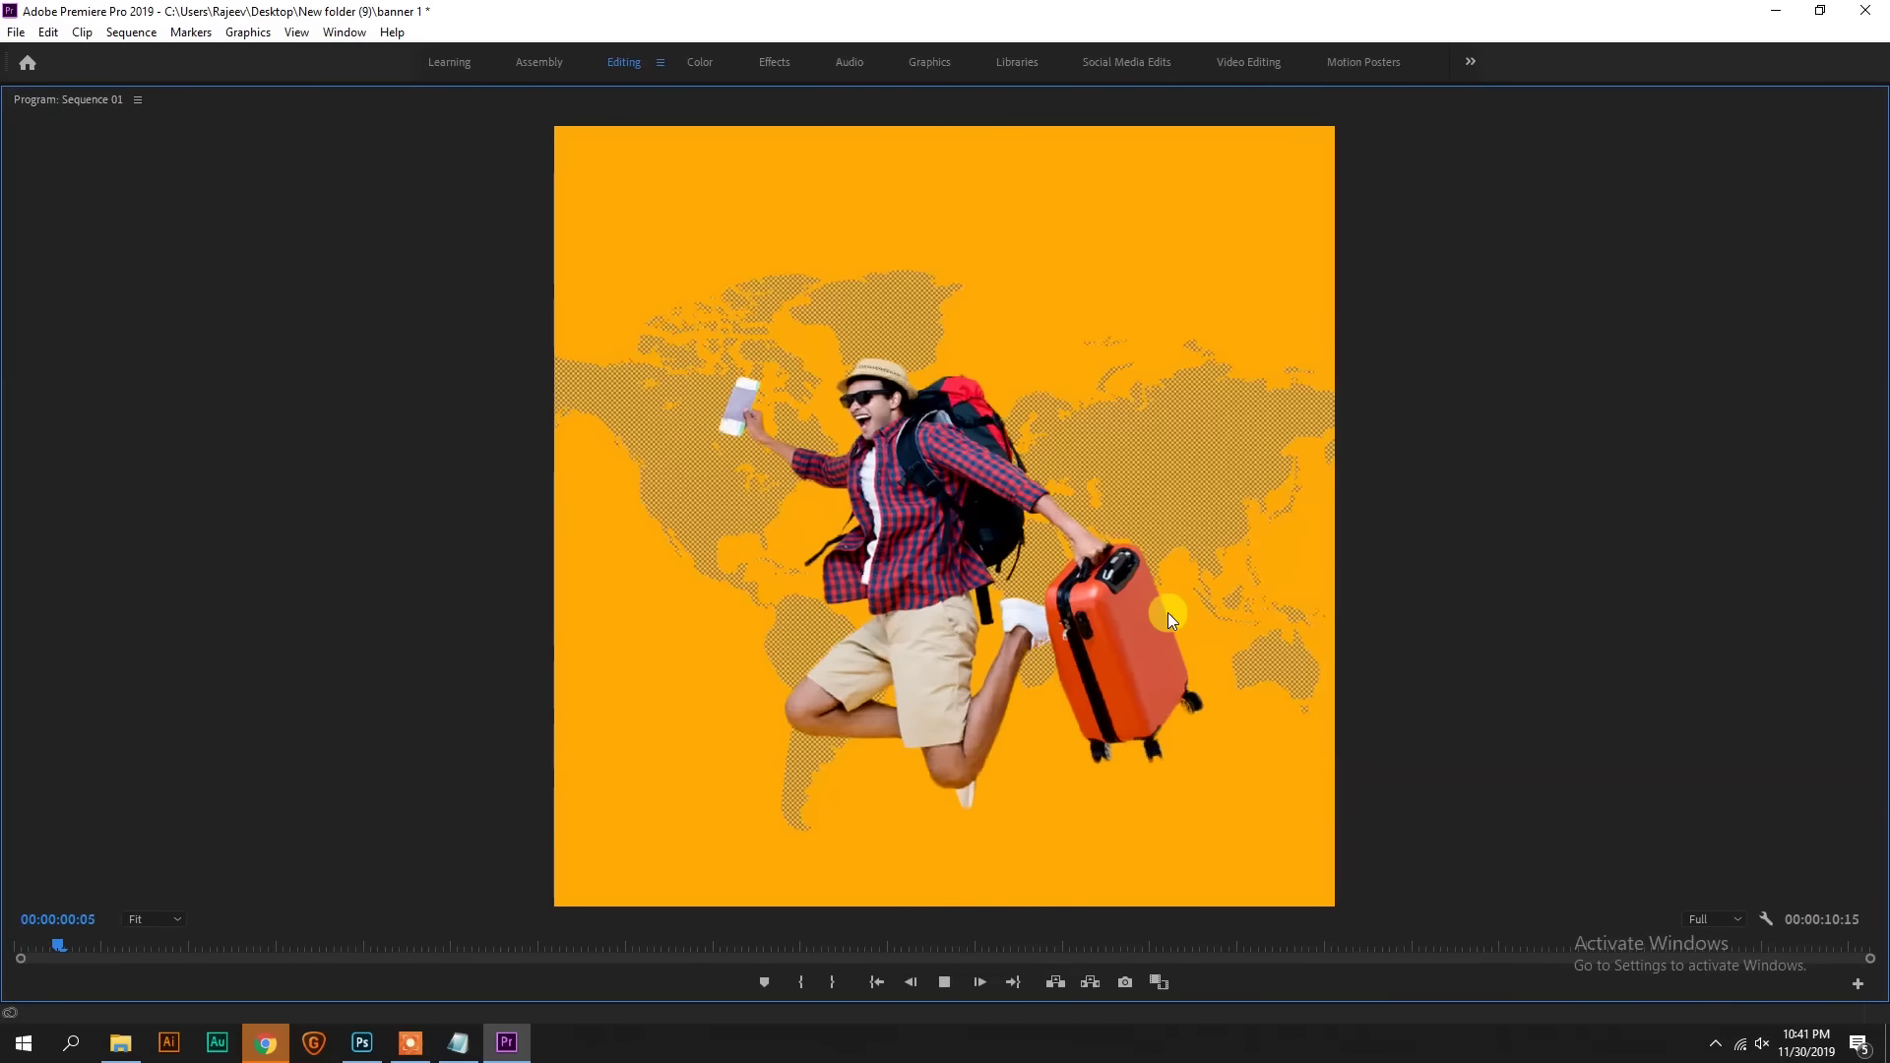
pyautogui.moveTo(186, 945); pyautogui.dragTo(101, 945)
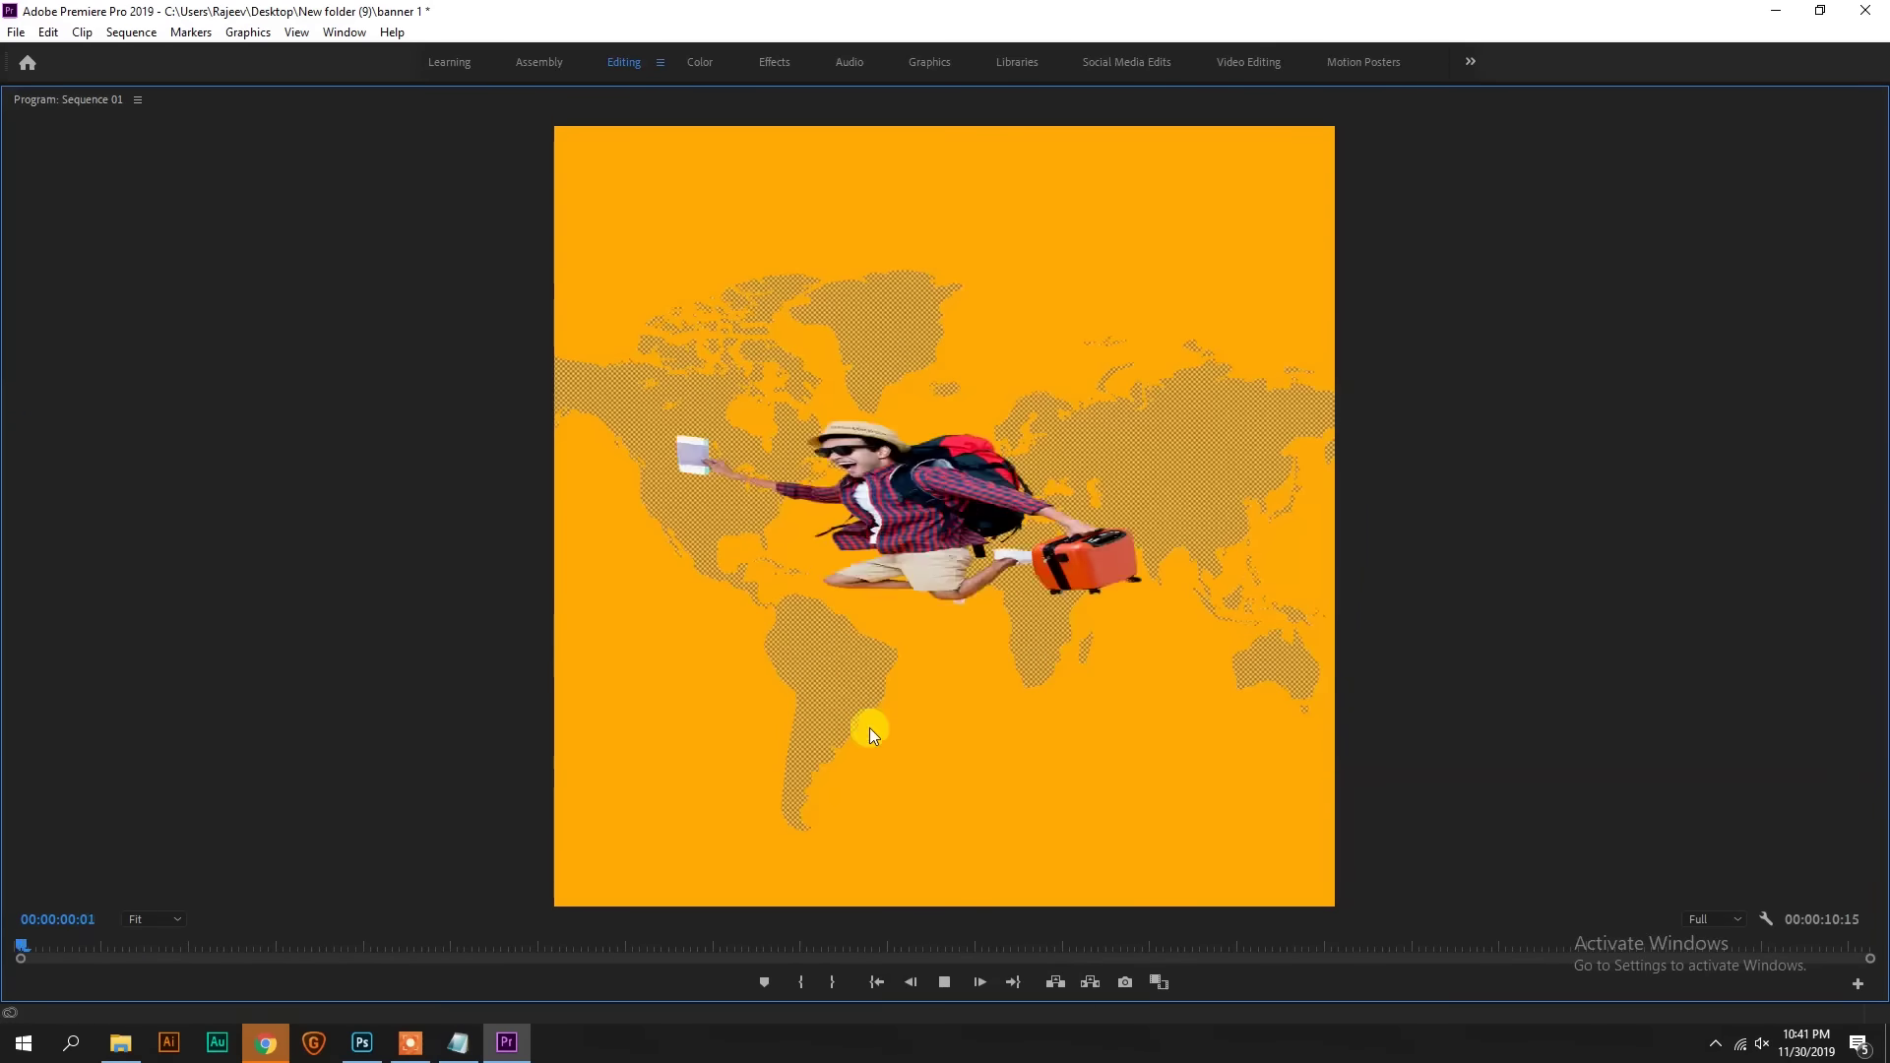
pyautogui.press('space')
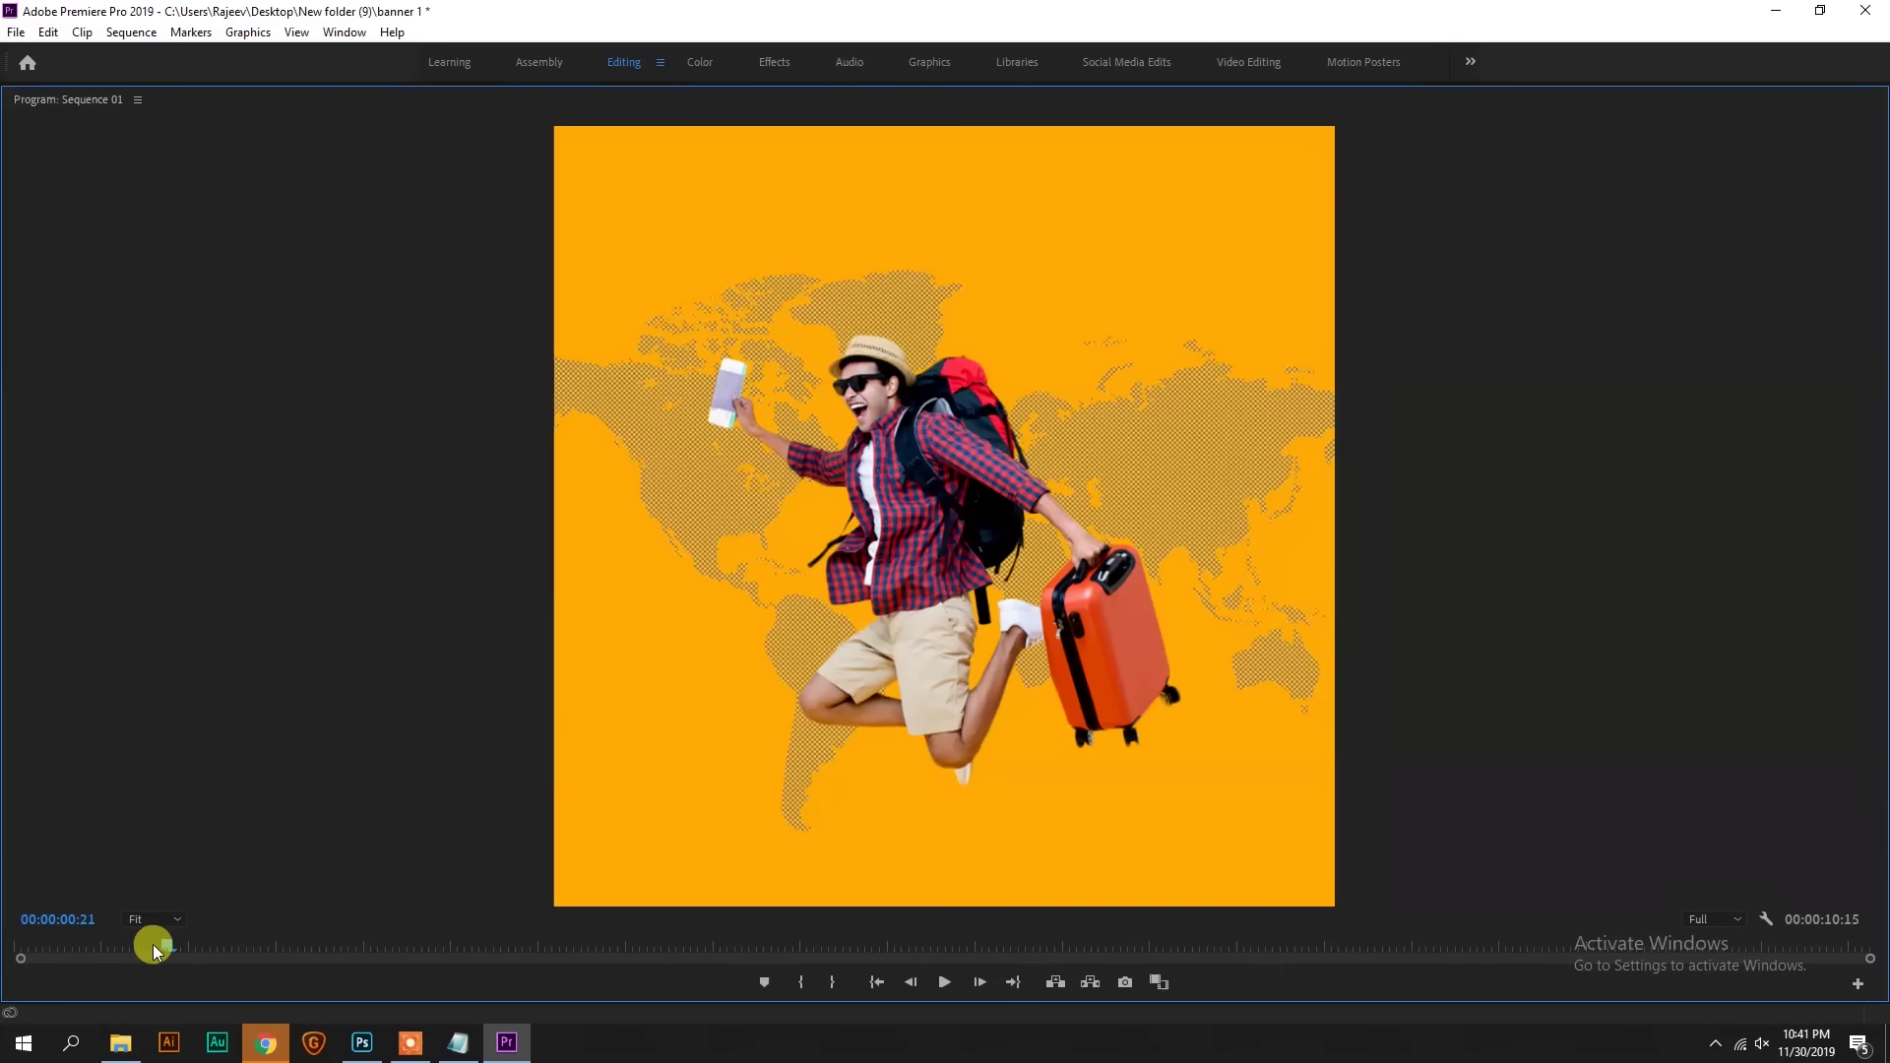
pyautogui.moveTo(162, 945); pyautogui.dragTo(15, 943)
pyautogui.press('space')
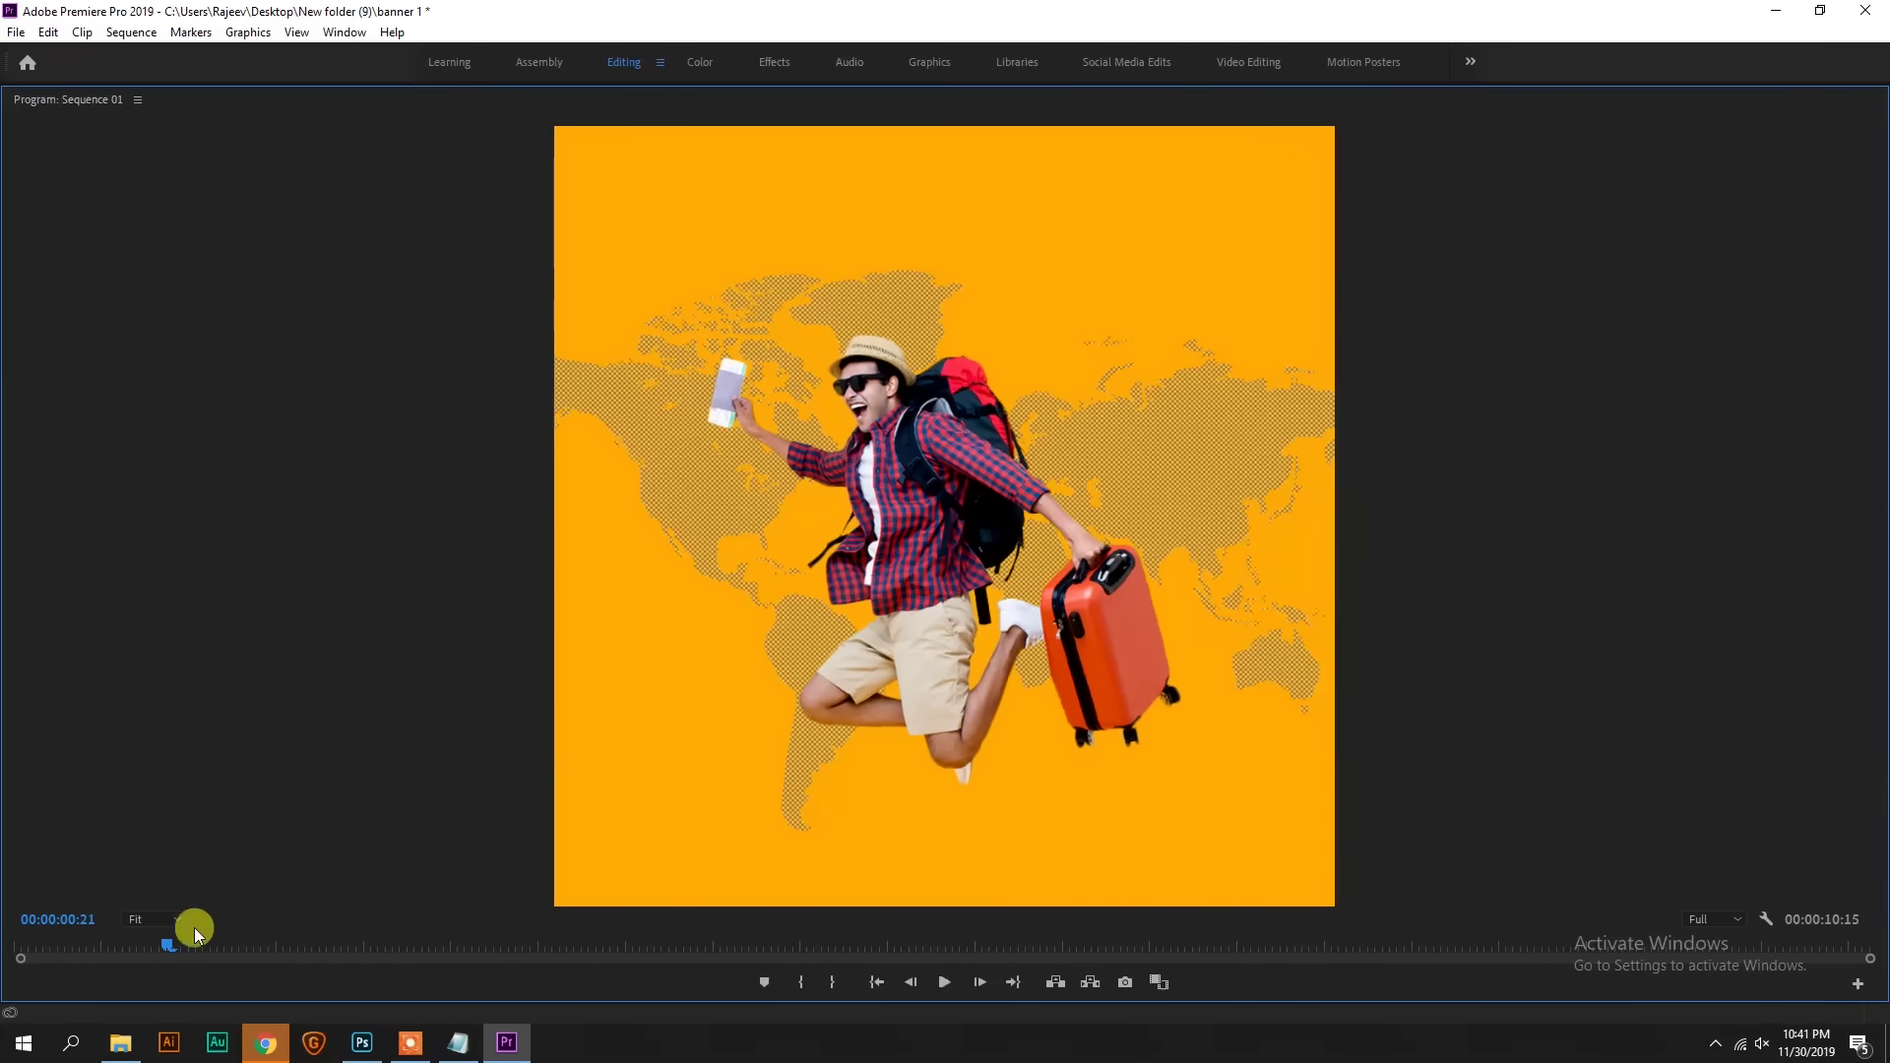
# Step: Select the Vector Smart Object map clip and slide it left to X -85.0
pyautogui.press('`')
pyautogui.click(428, 790)
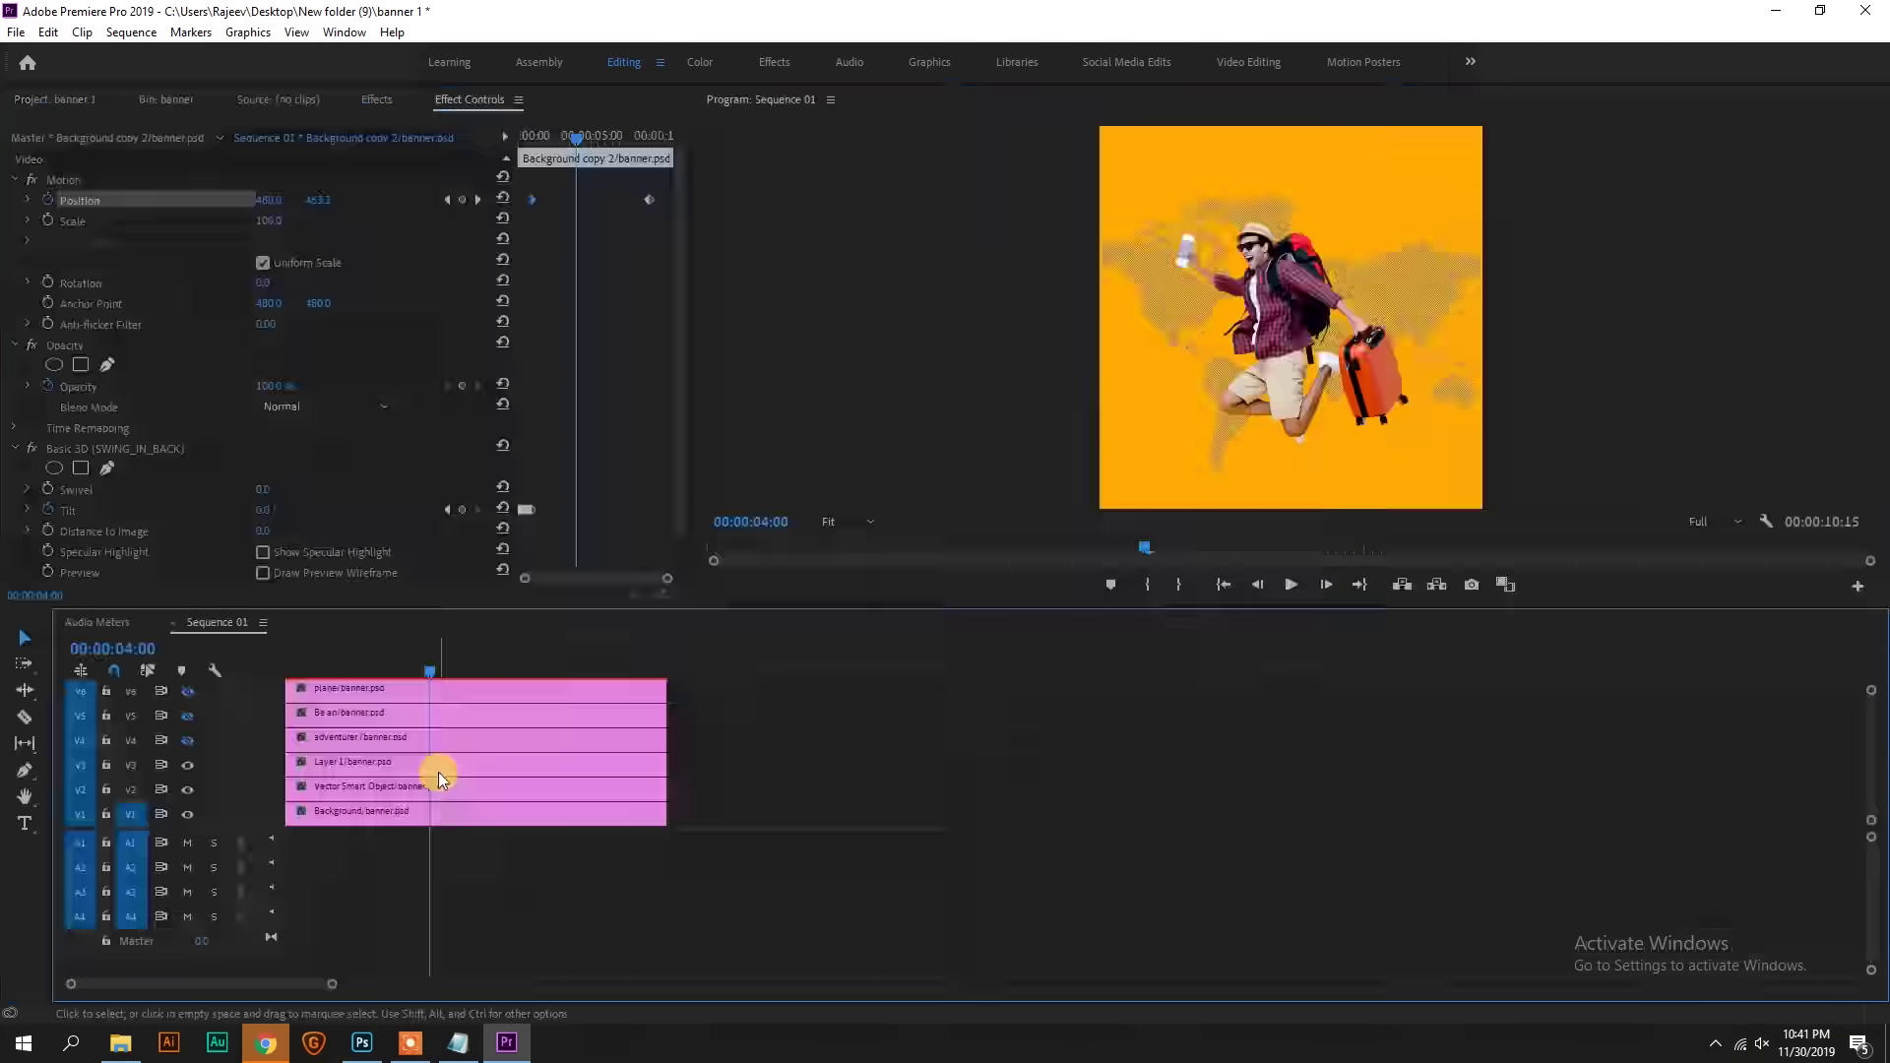
pyautogui.click(281, 207)
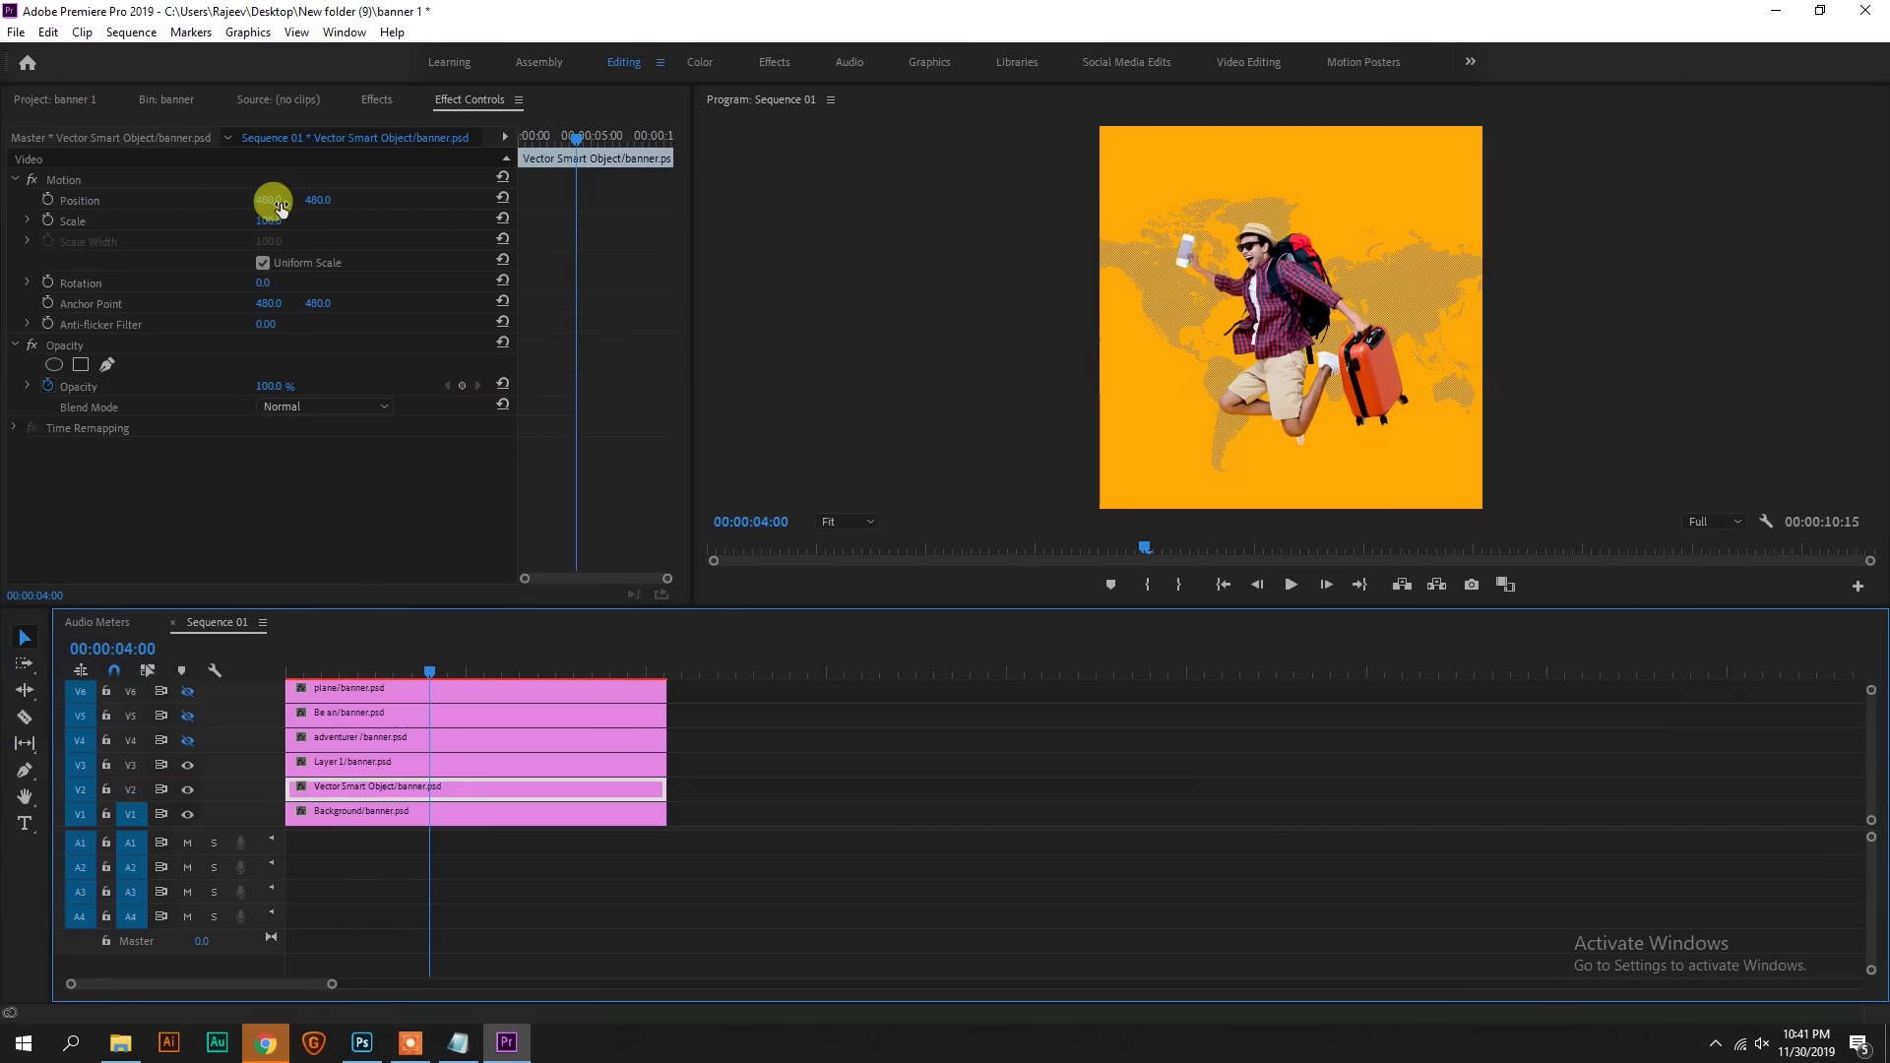
pyautogui.moveTo(264, 206); pyautogui.dragTo(147, 207)
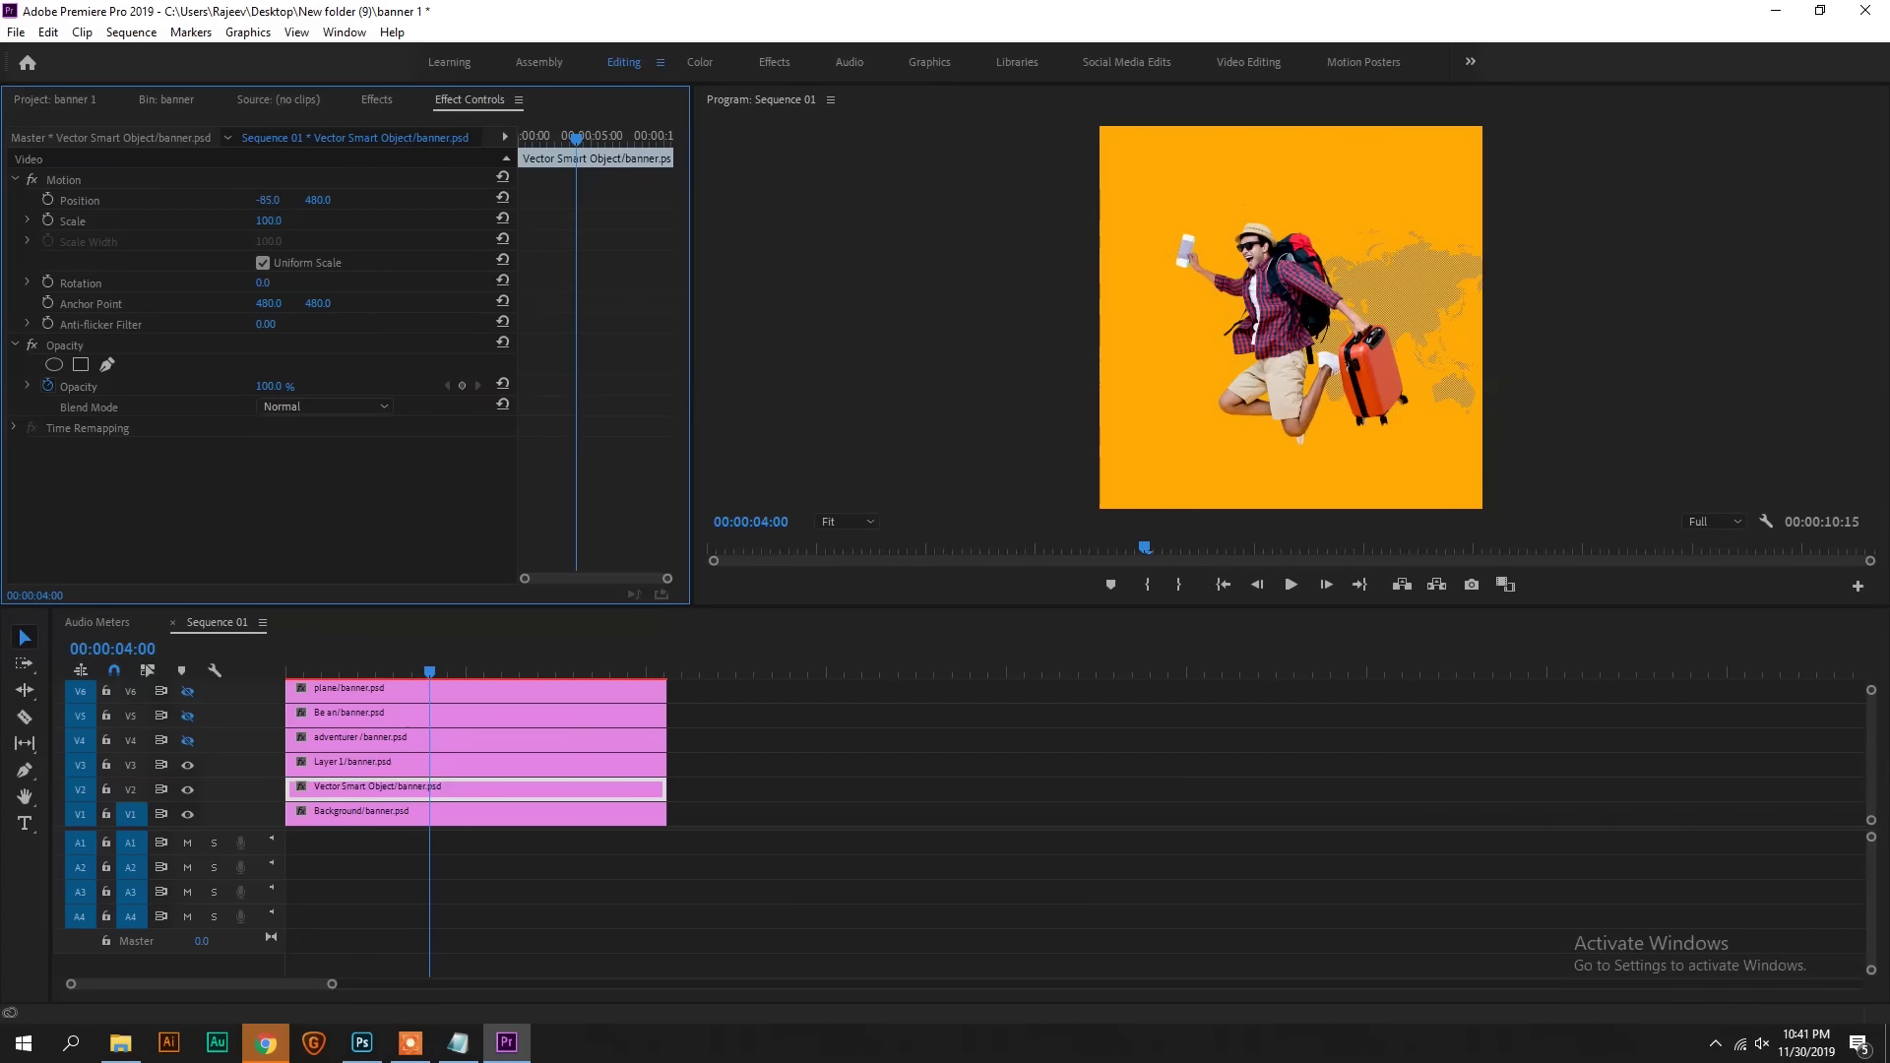
# Step: Keyframe the map's Position from frame 0 to X 440.0 at 00:00:00:23
pyautogui.click(465, 793)
pyautogui.moveTo(430, 659); pyautogui.dragTo(175, 656)
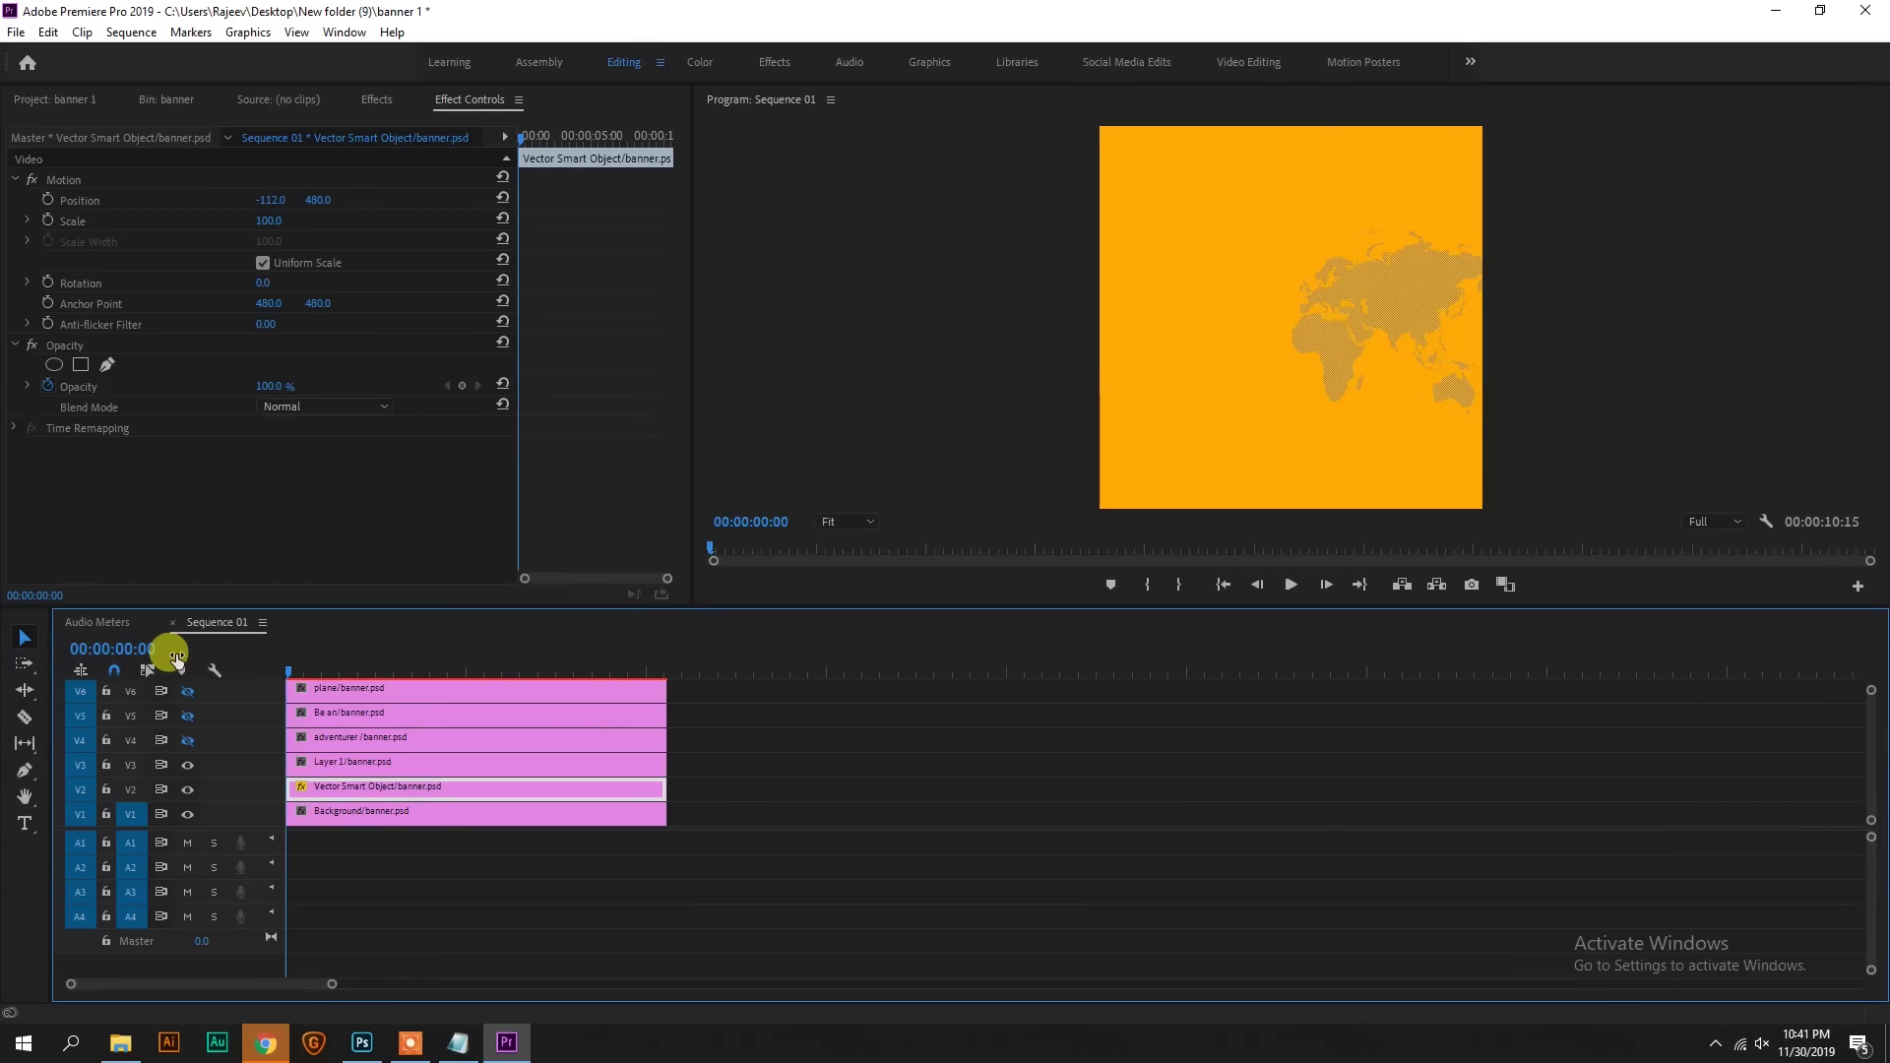
pyautogui.click(47, 199)
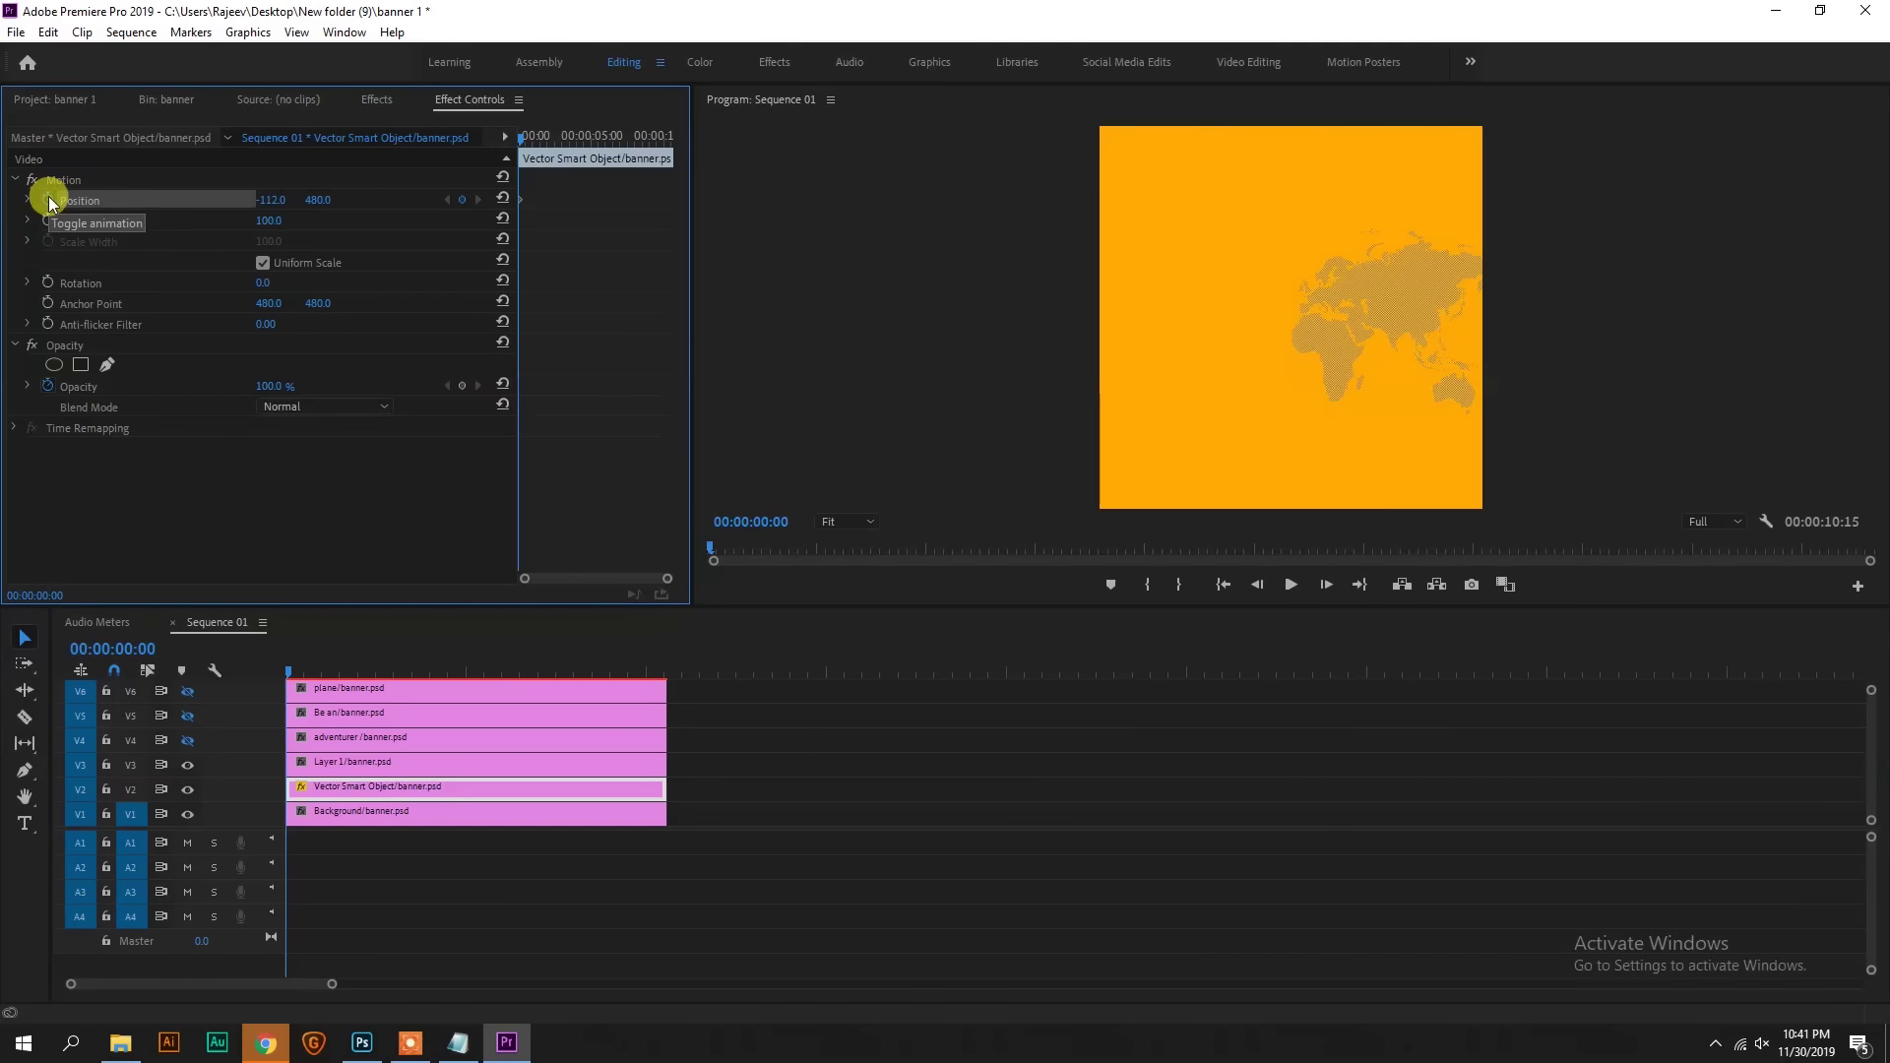
pyautogui.moveTo(291, 672); pyautogui.dragTo(320, 673)
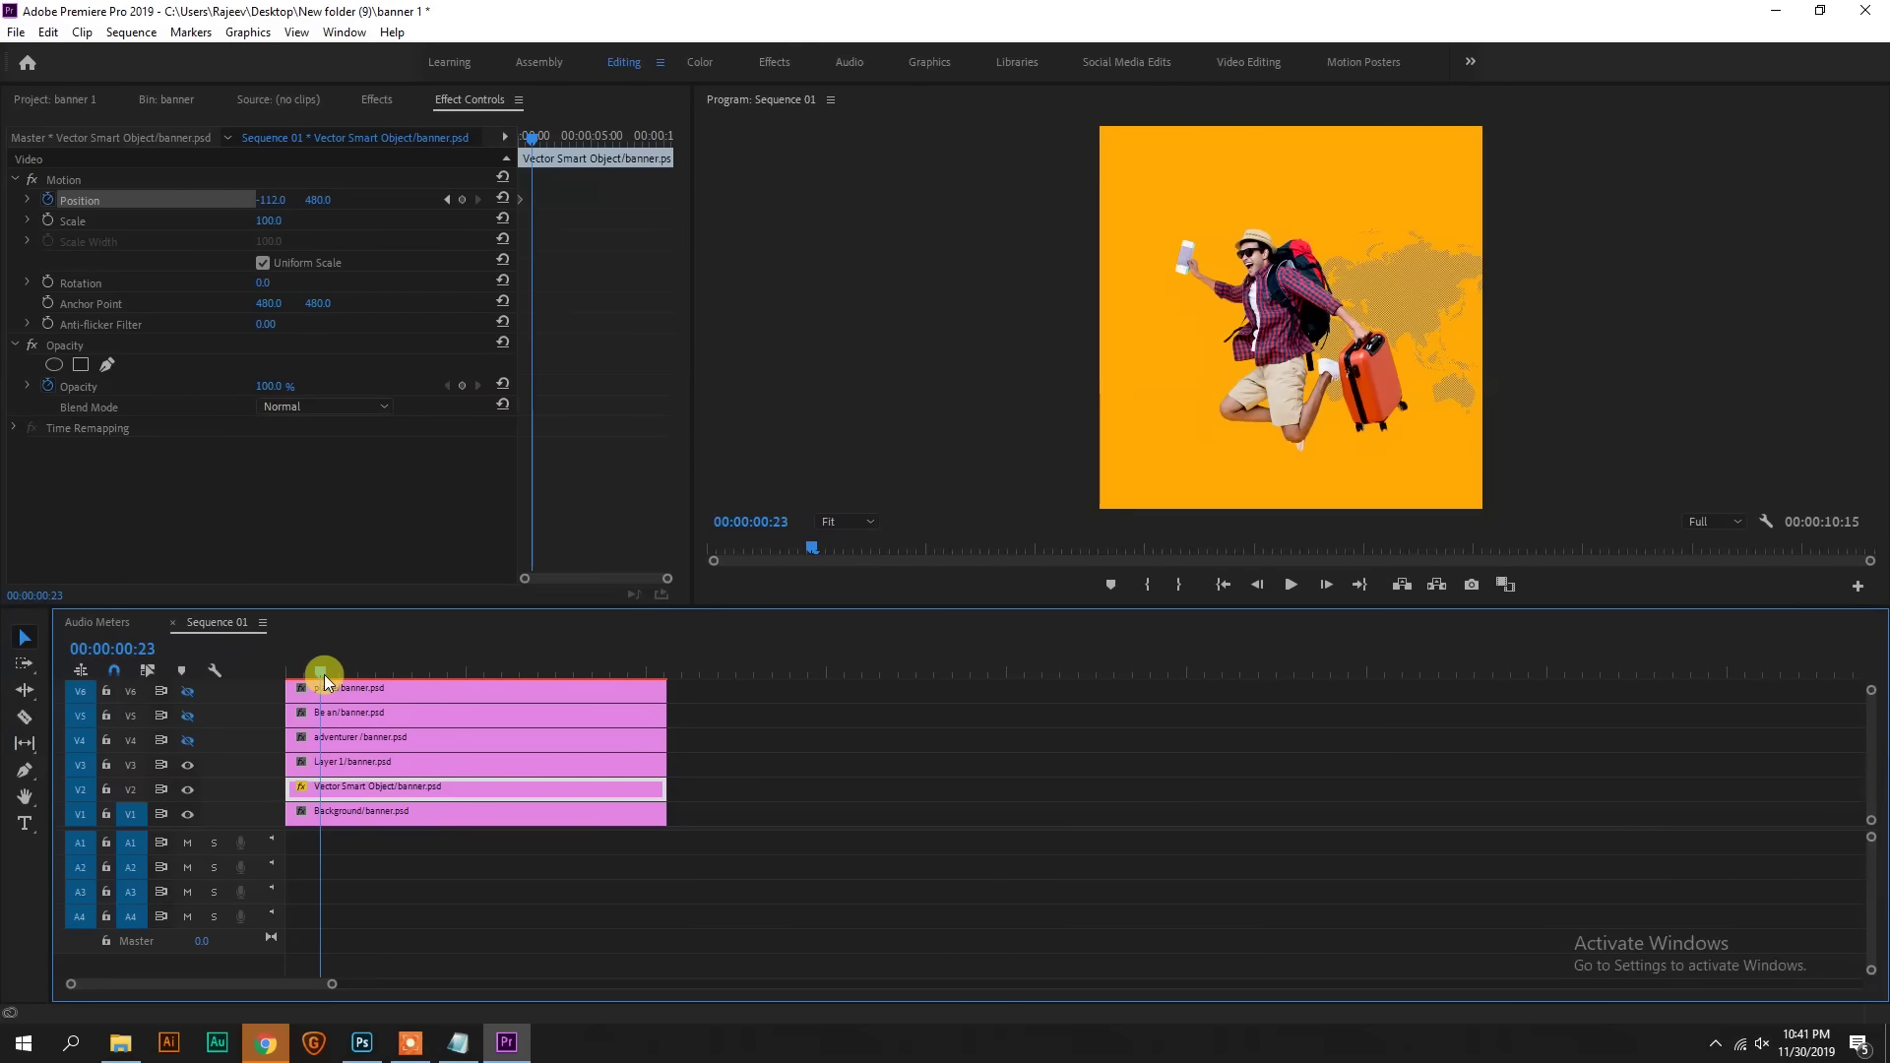
pyautogui.moveTo(262, 203); pyautogui.dragTo(222, 203)
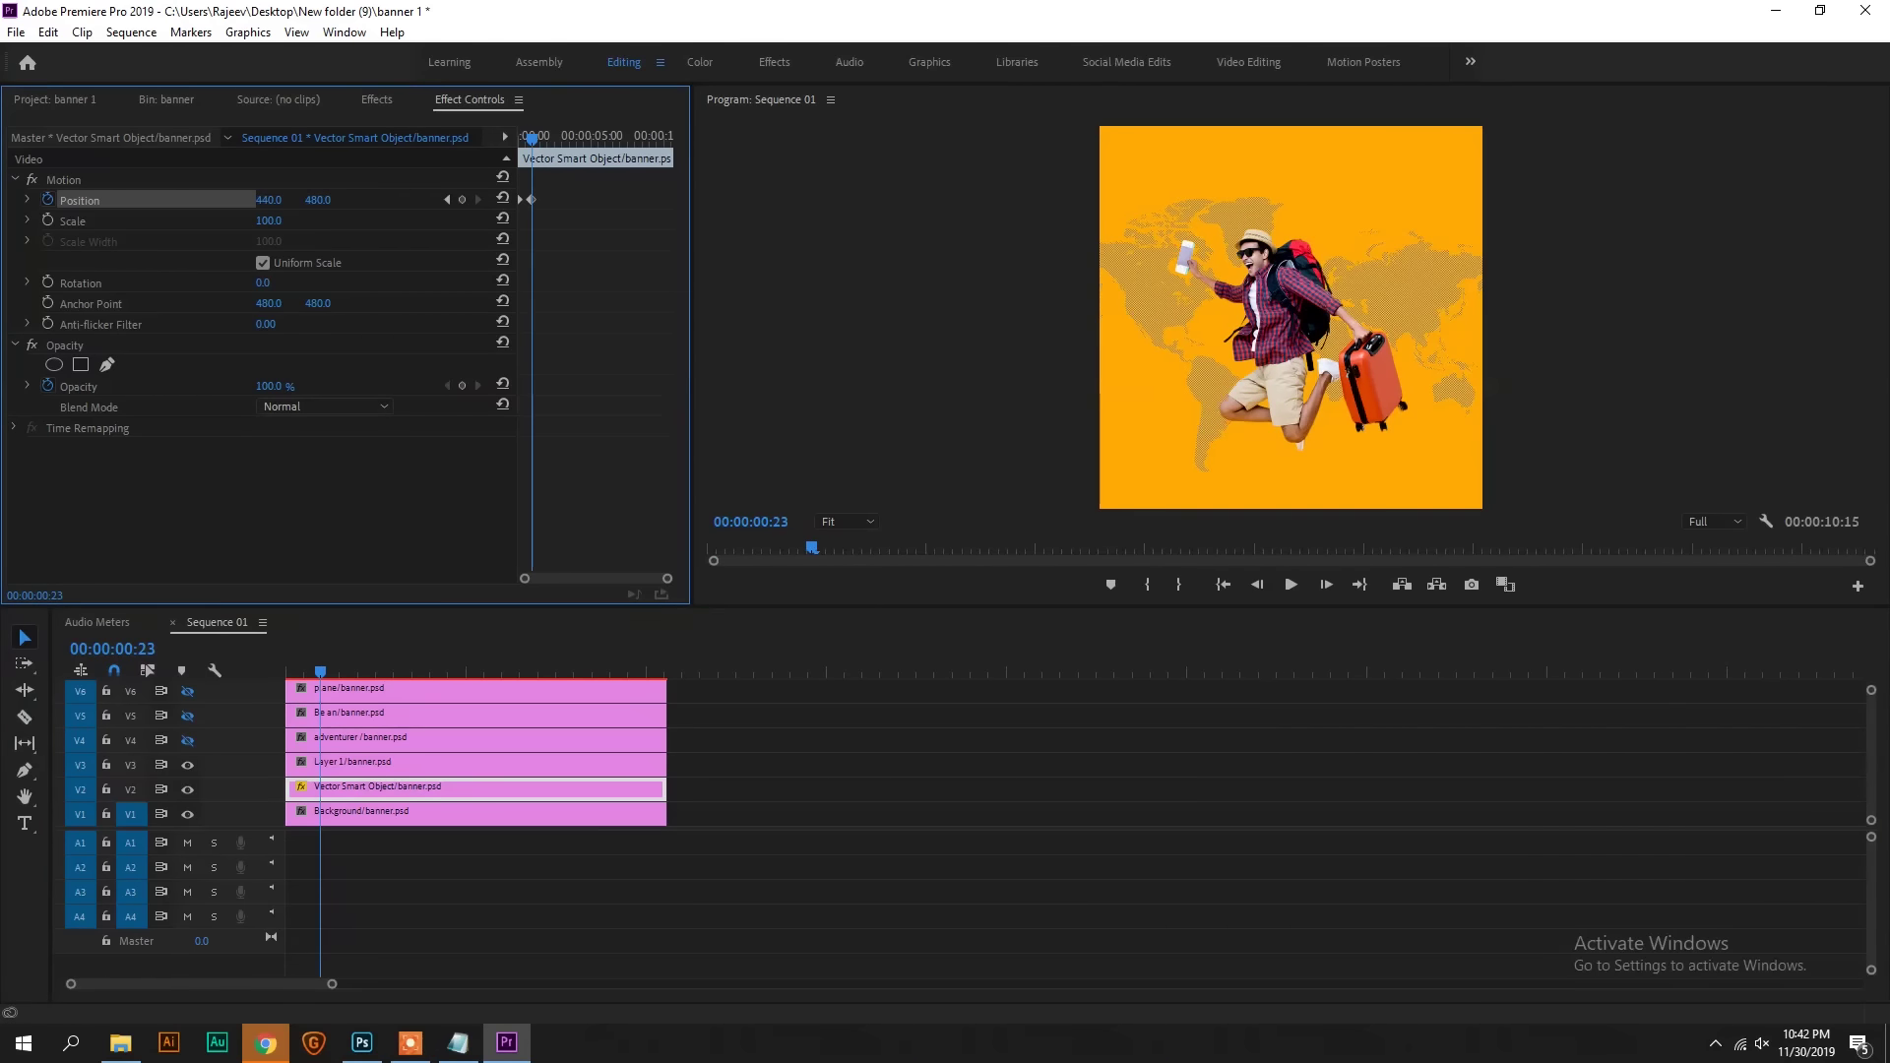
# Step: Play back the map slide several times, zooming into the keyframe area to check it
pyautogui.moveTo(318, 673); pyautogui.dragTo(262, 654)
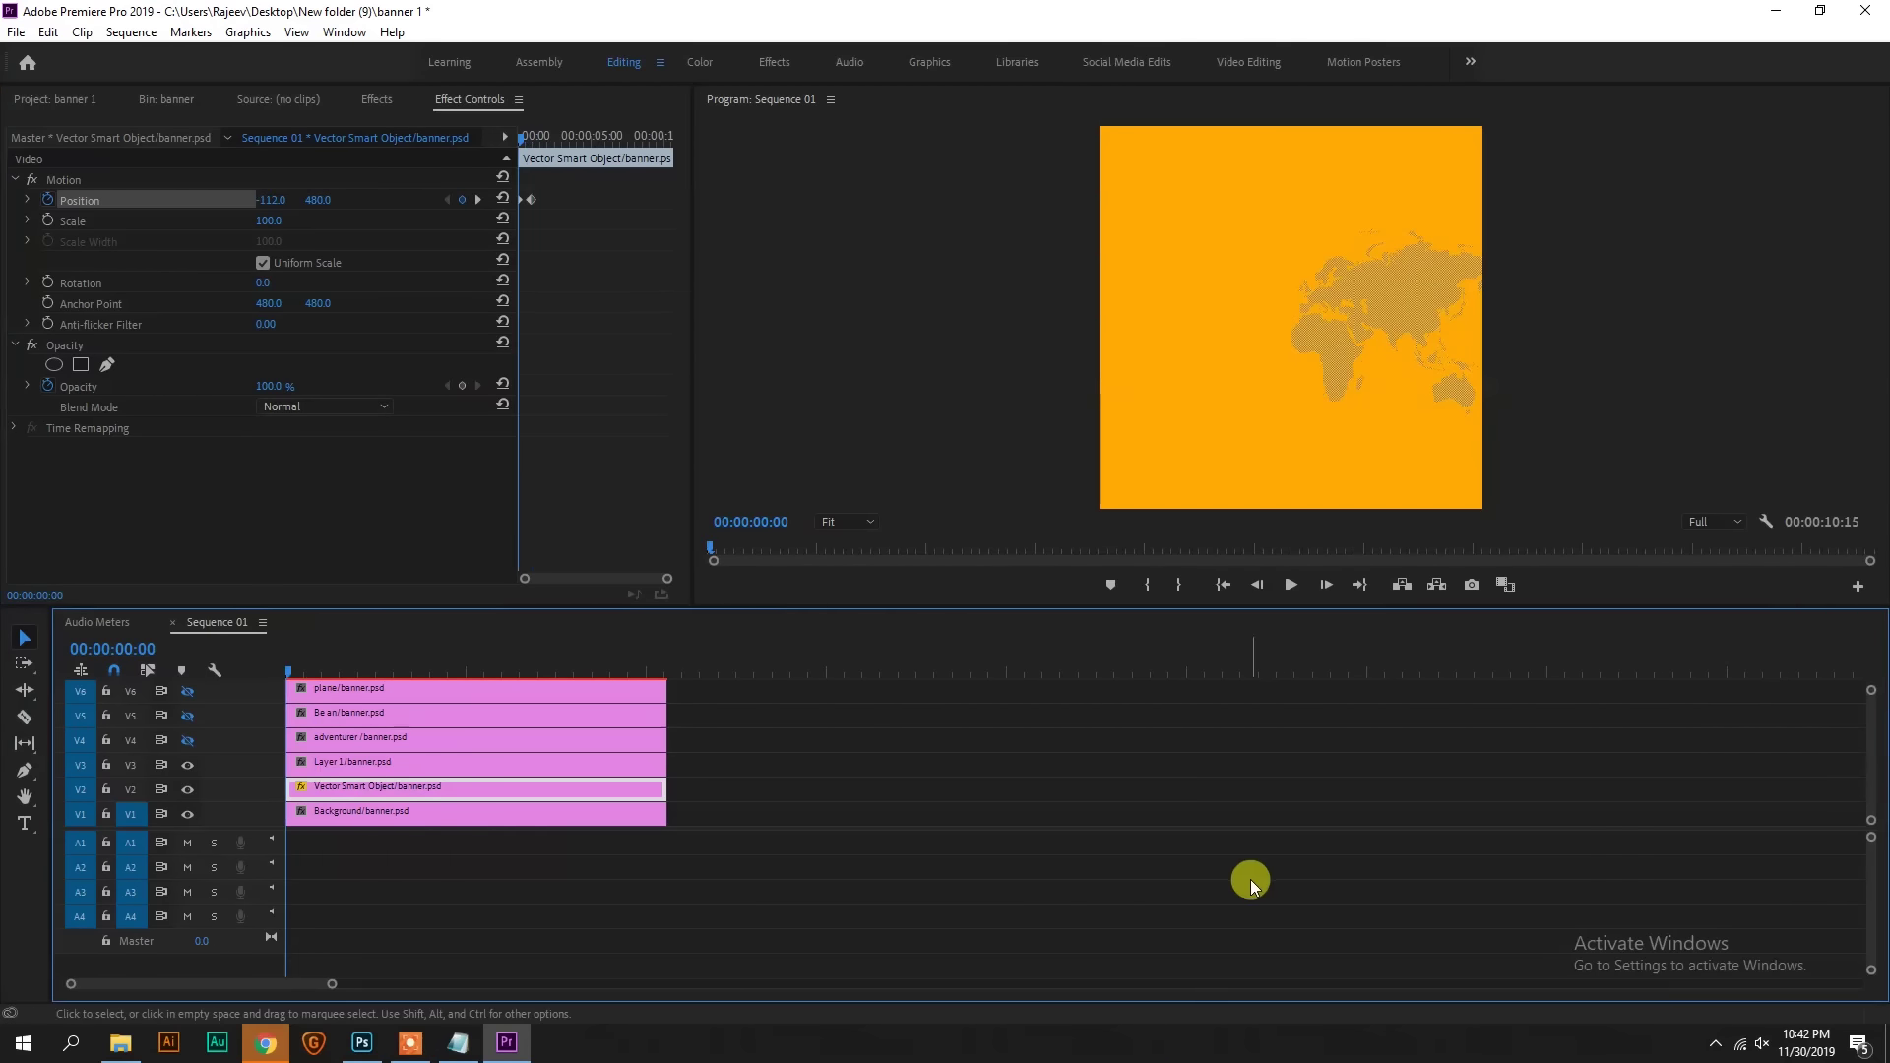
pyautogui.press('space')
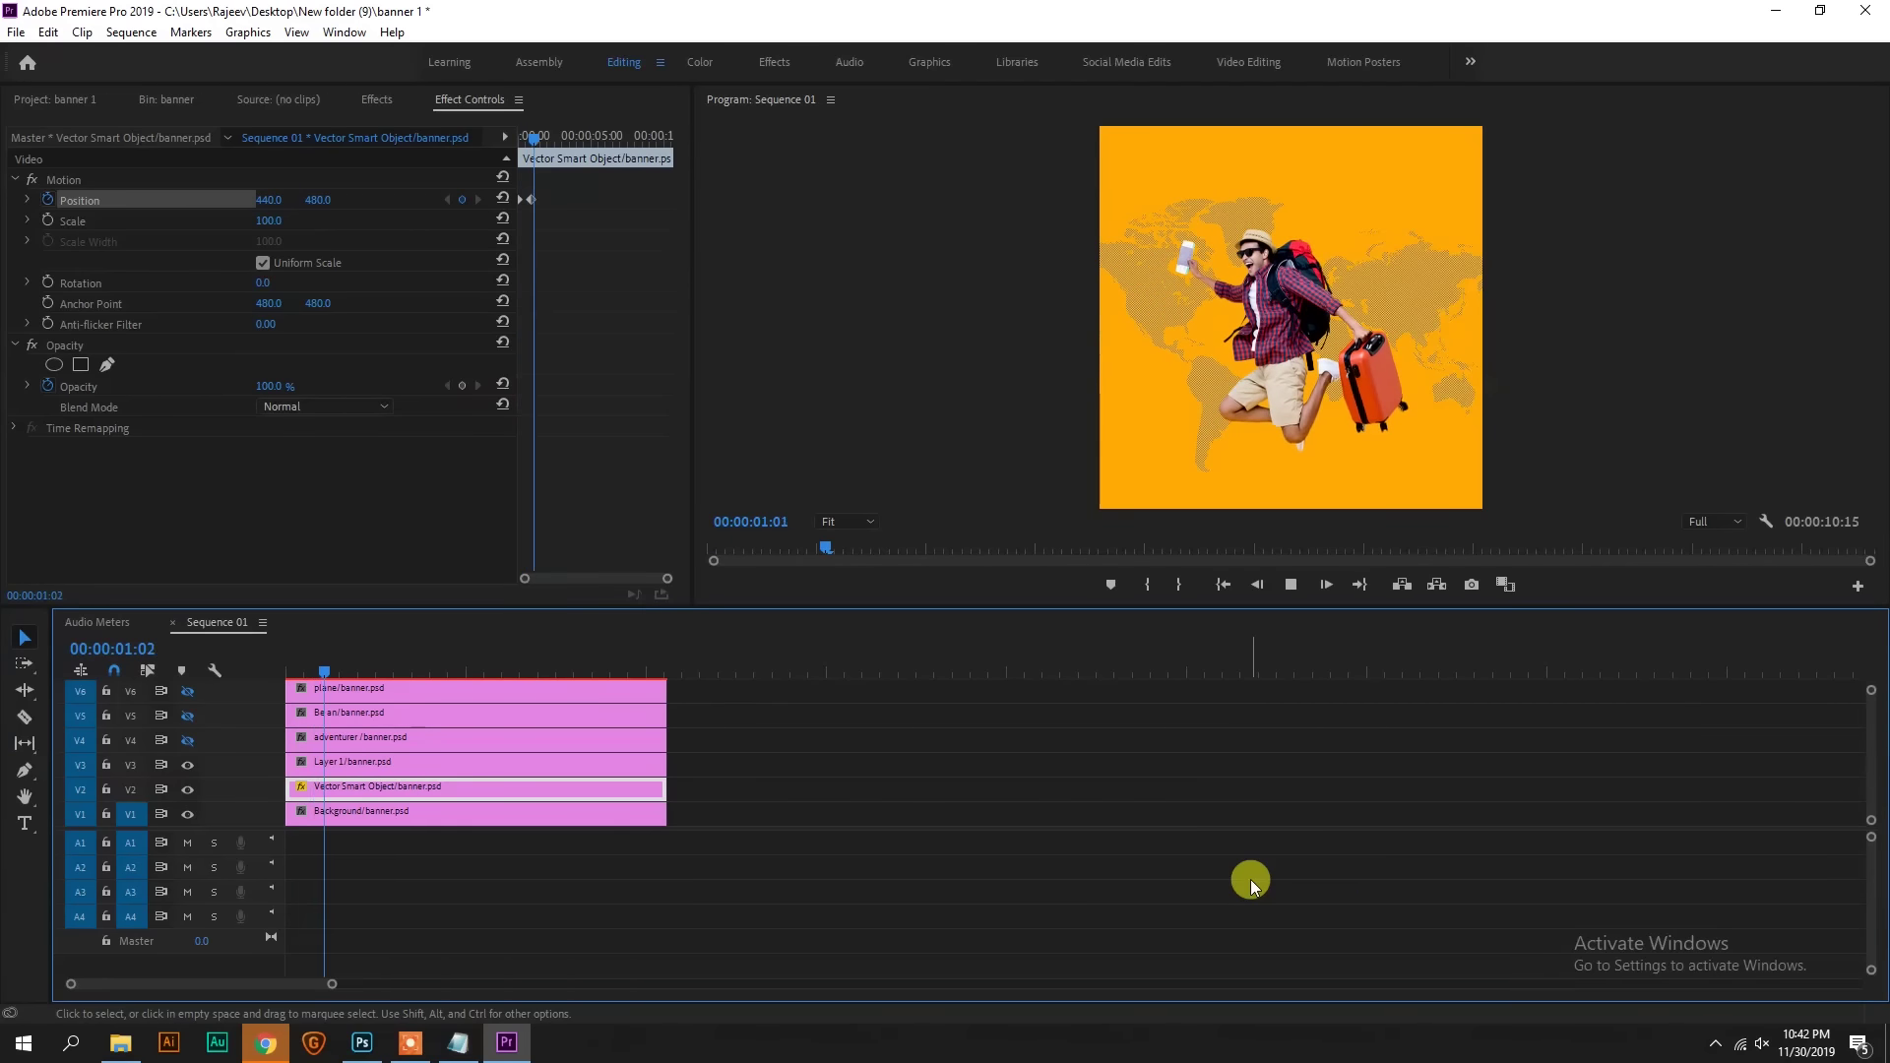
pyautogui.moveTo(351, 638); pyautogui.dragTo(68, 641)
pyautogui.press('space')
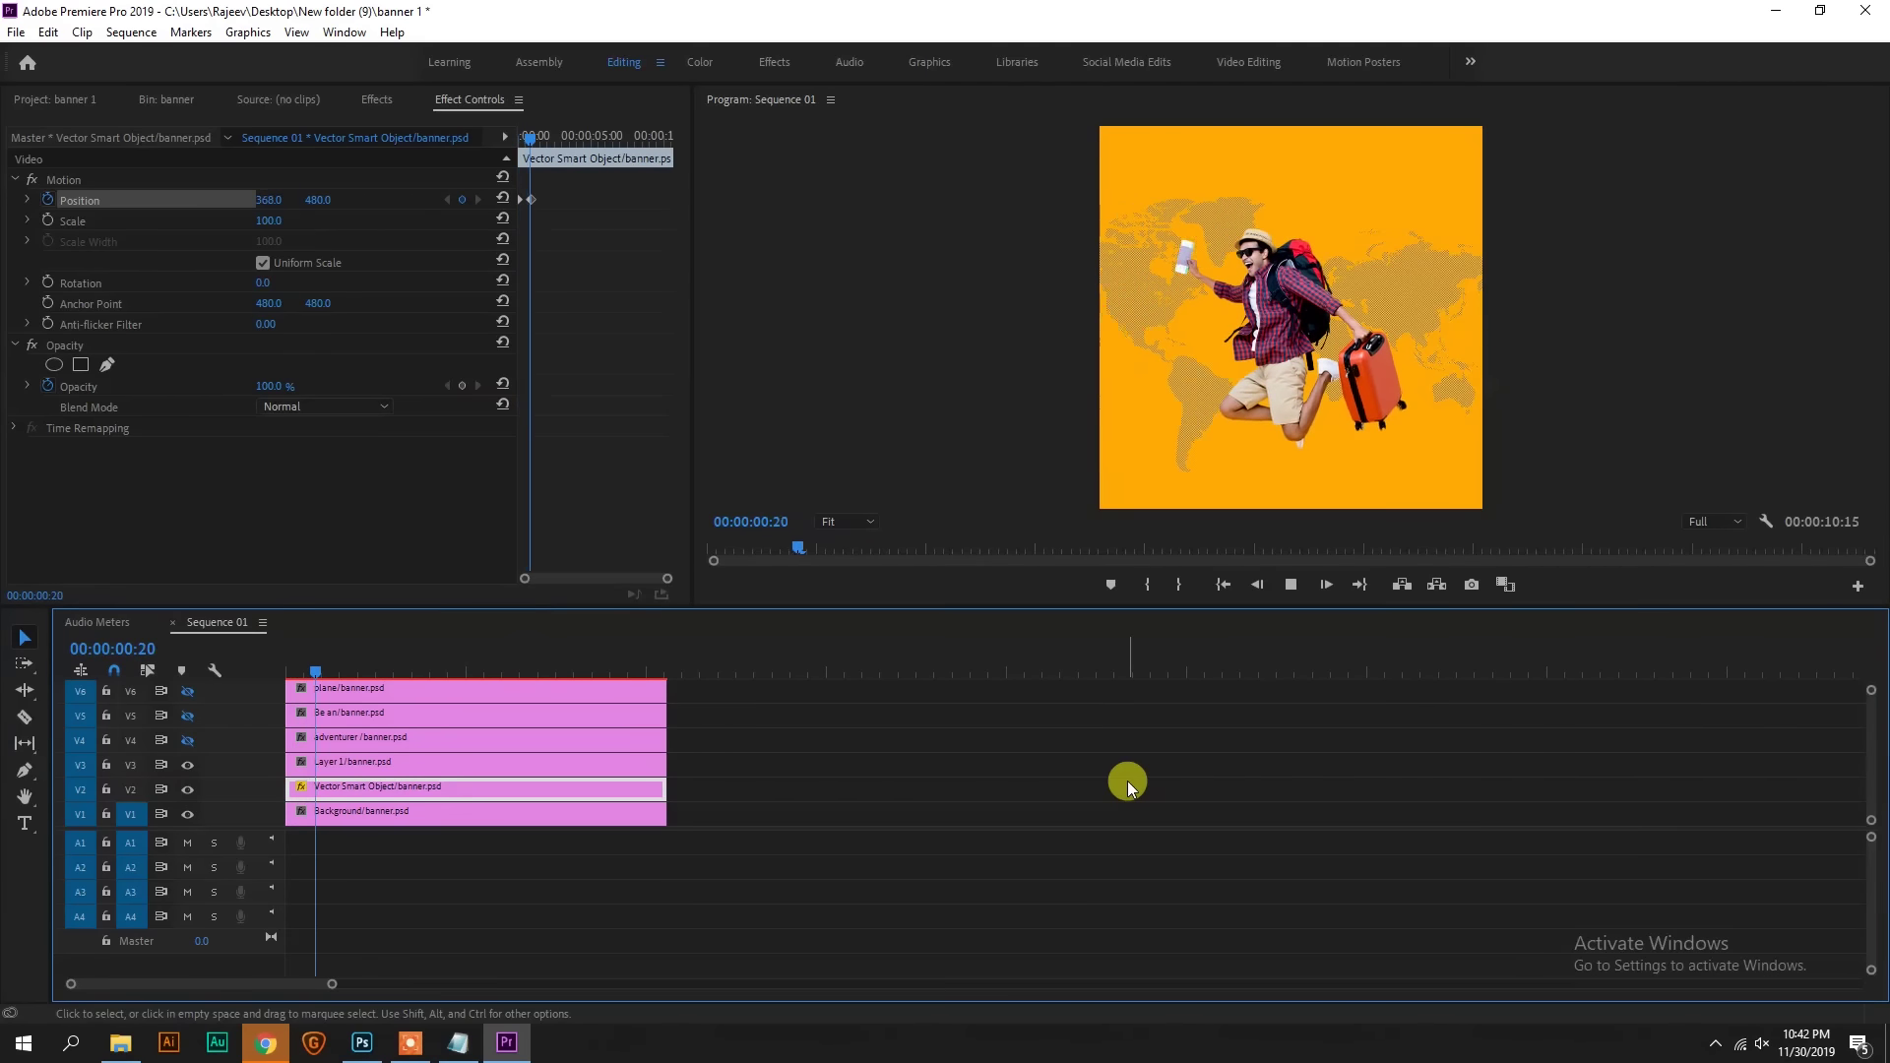
pyautogui.press('space')
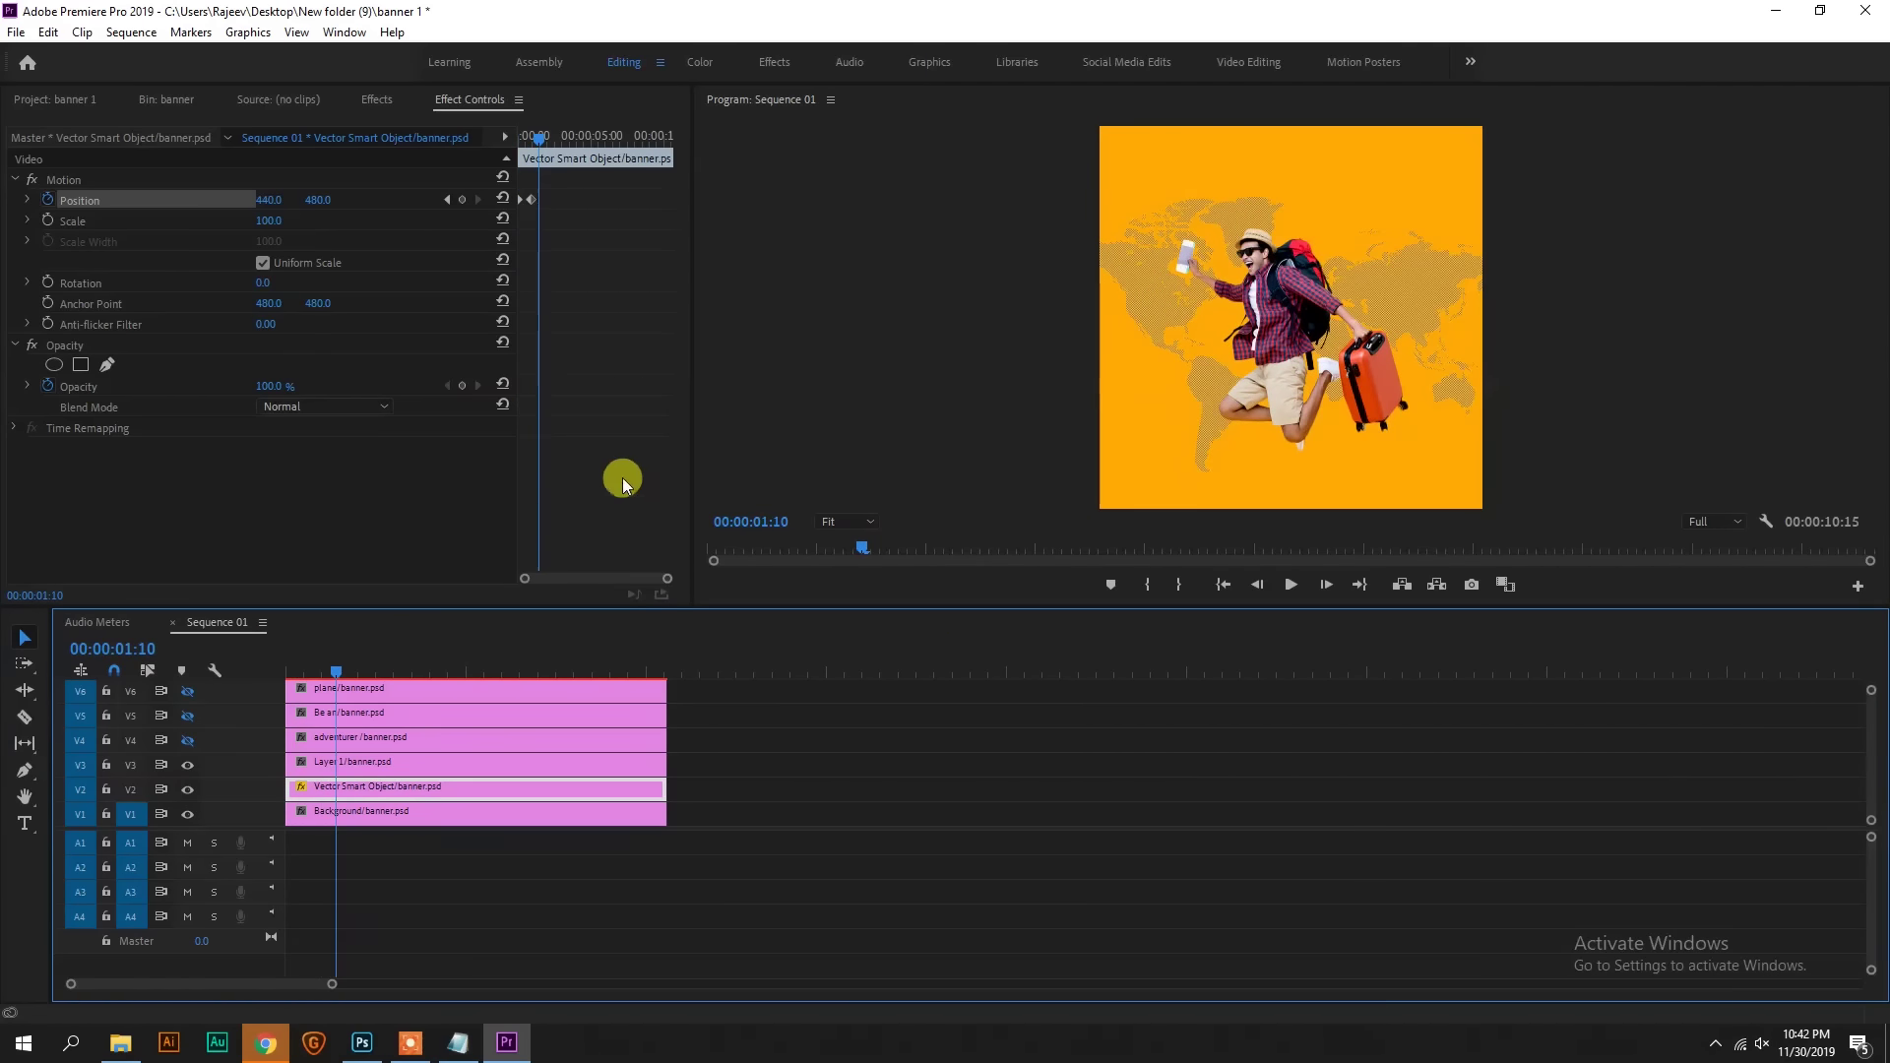
pyautogui.moveTo(668, 579); pyautogui.dragTo(612, 579)
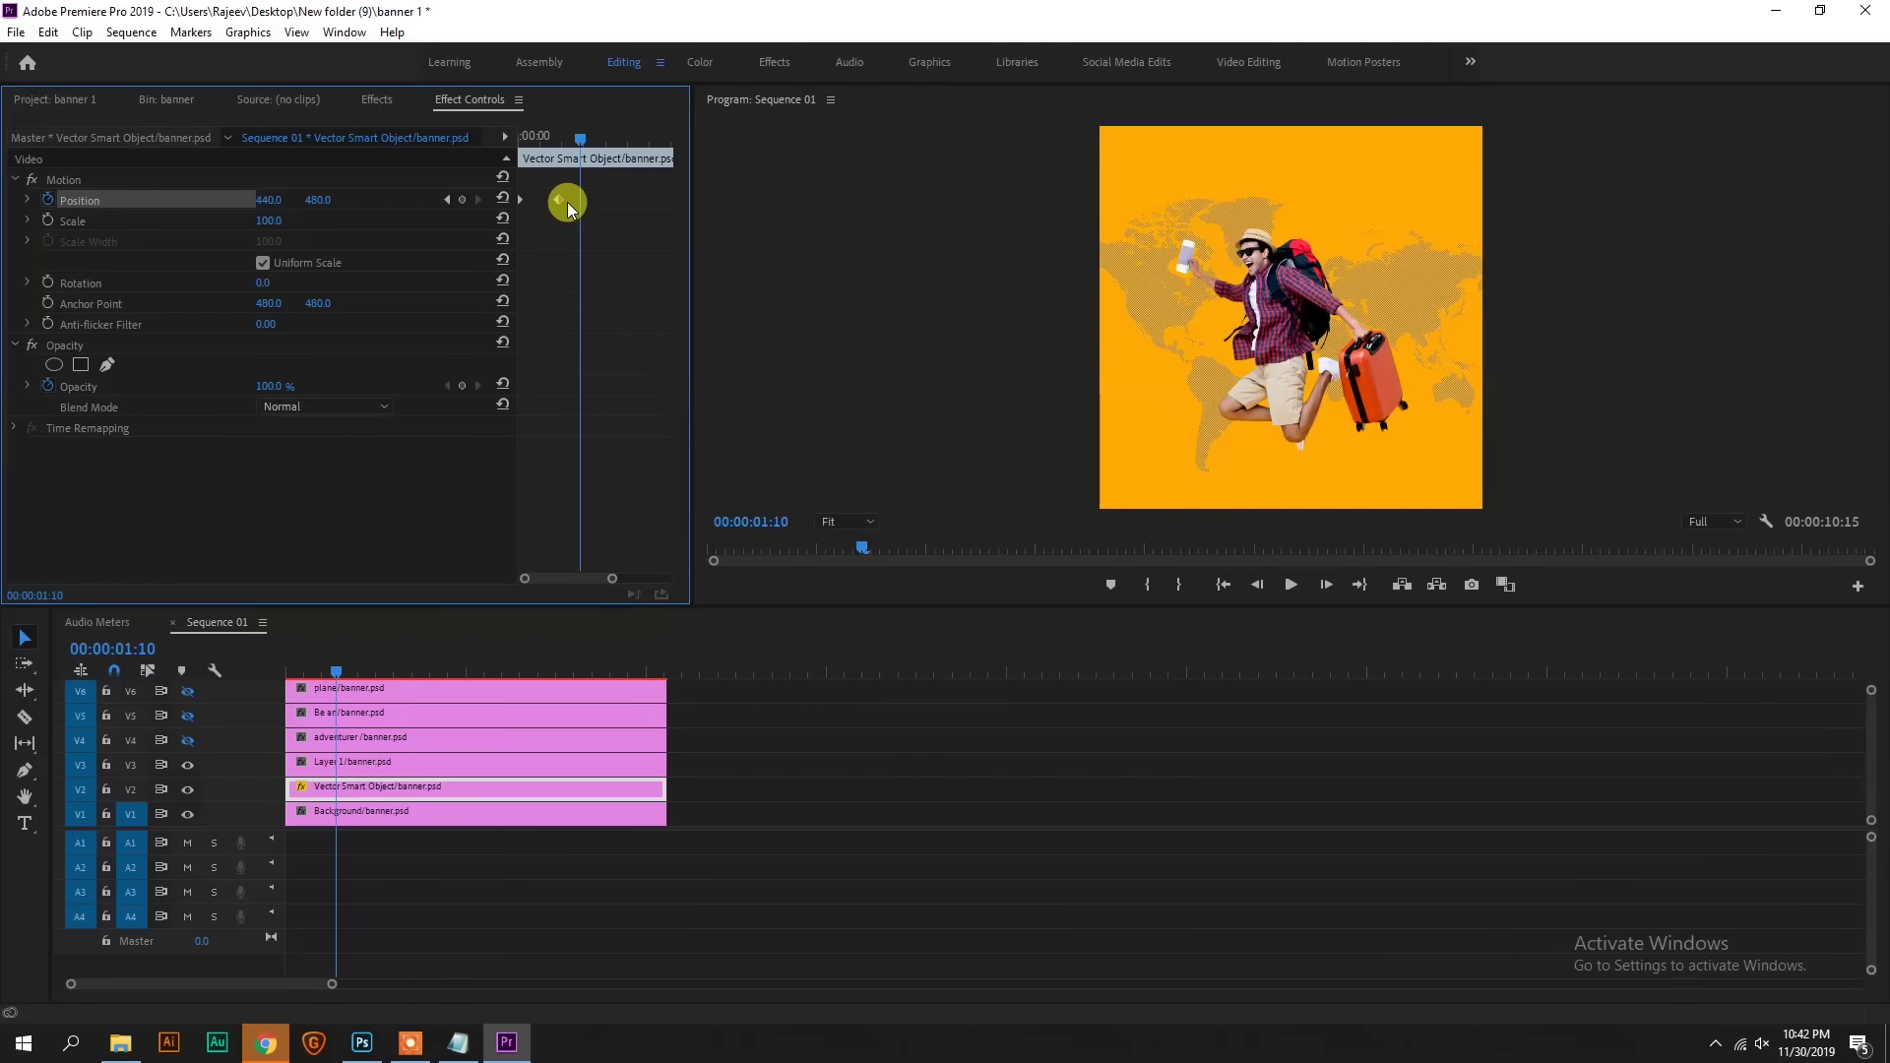
pyautogui.moveTo(580, 137); pyautogui.dragTo(371, 120)
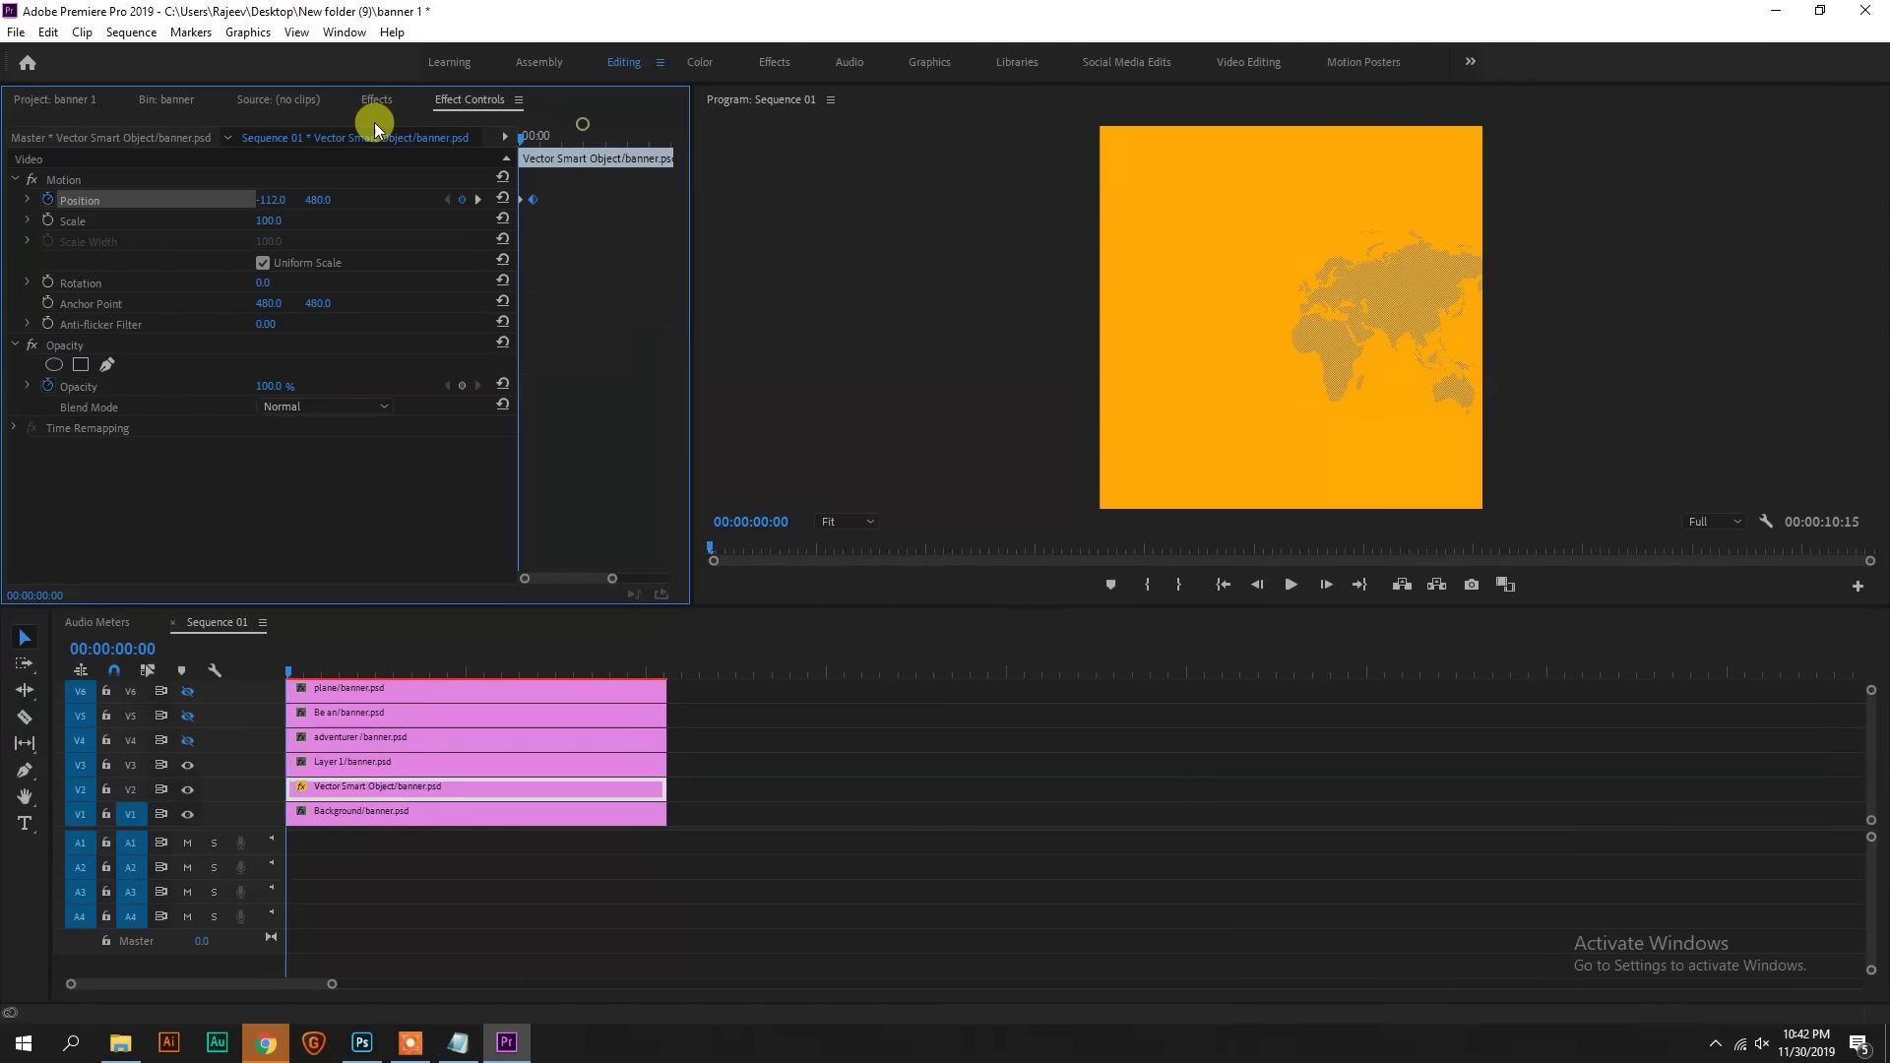
pyautogui.press('space')
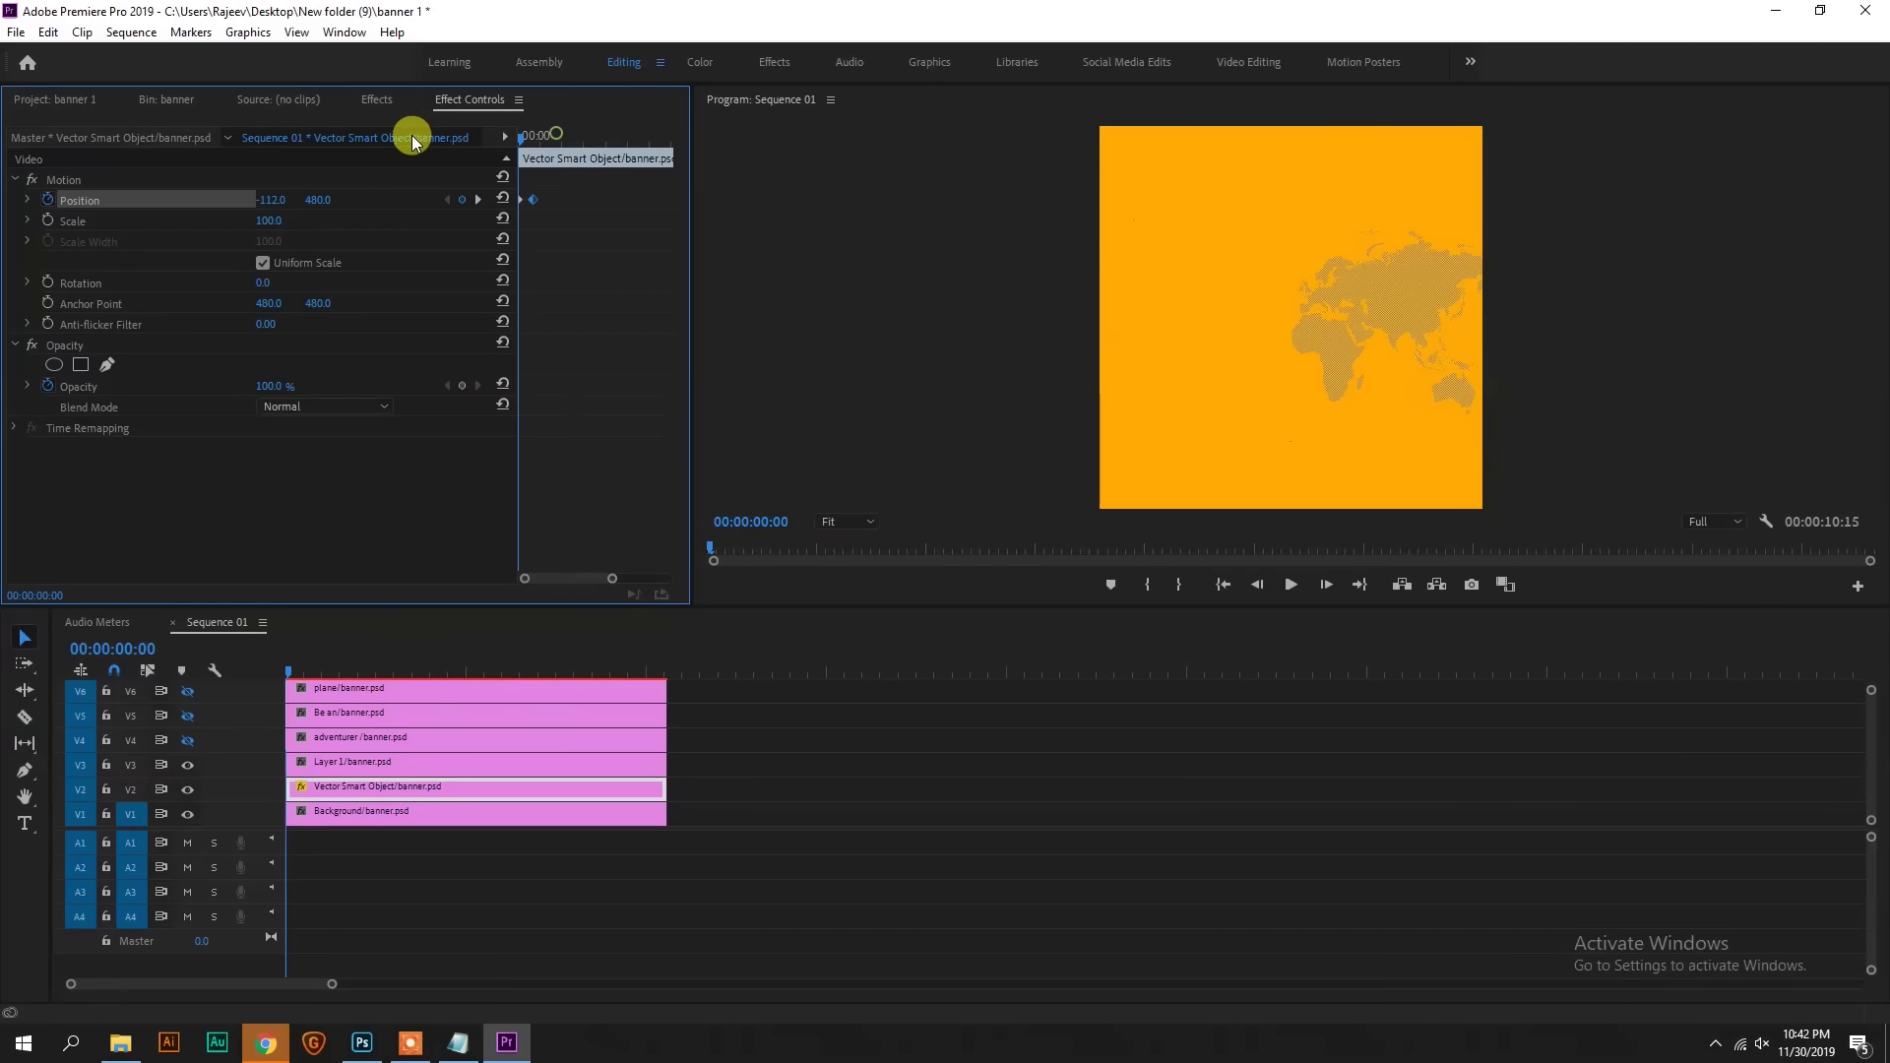
pyautogui.press('space')
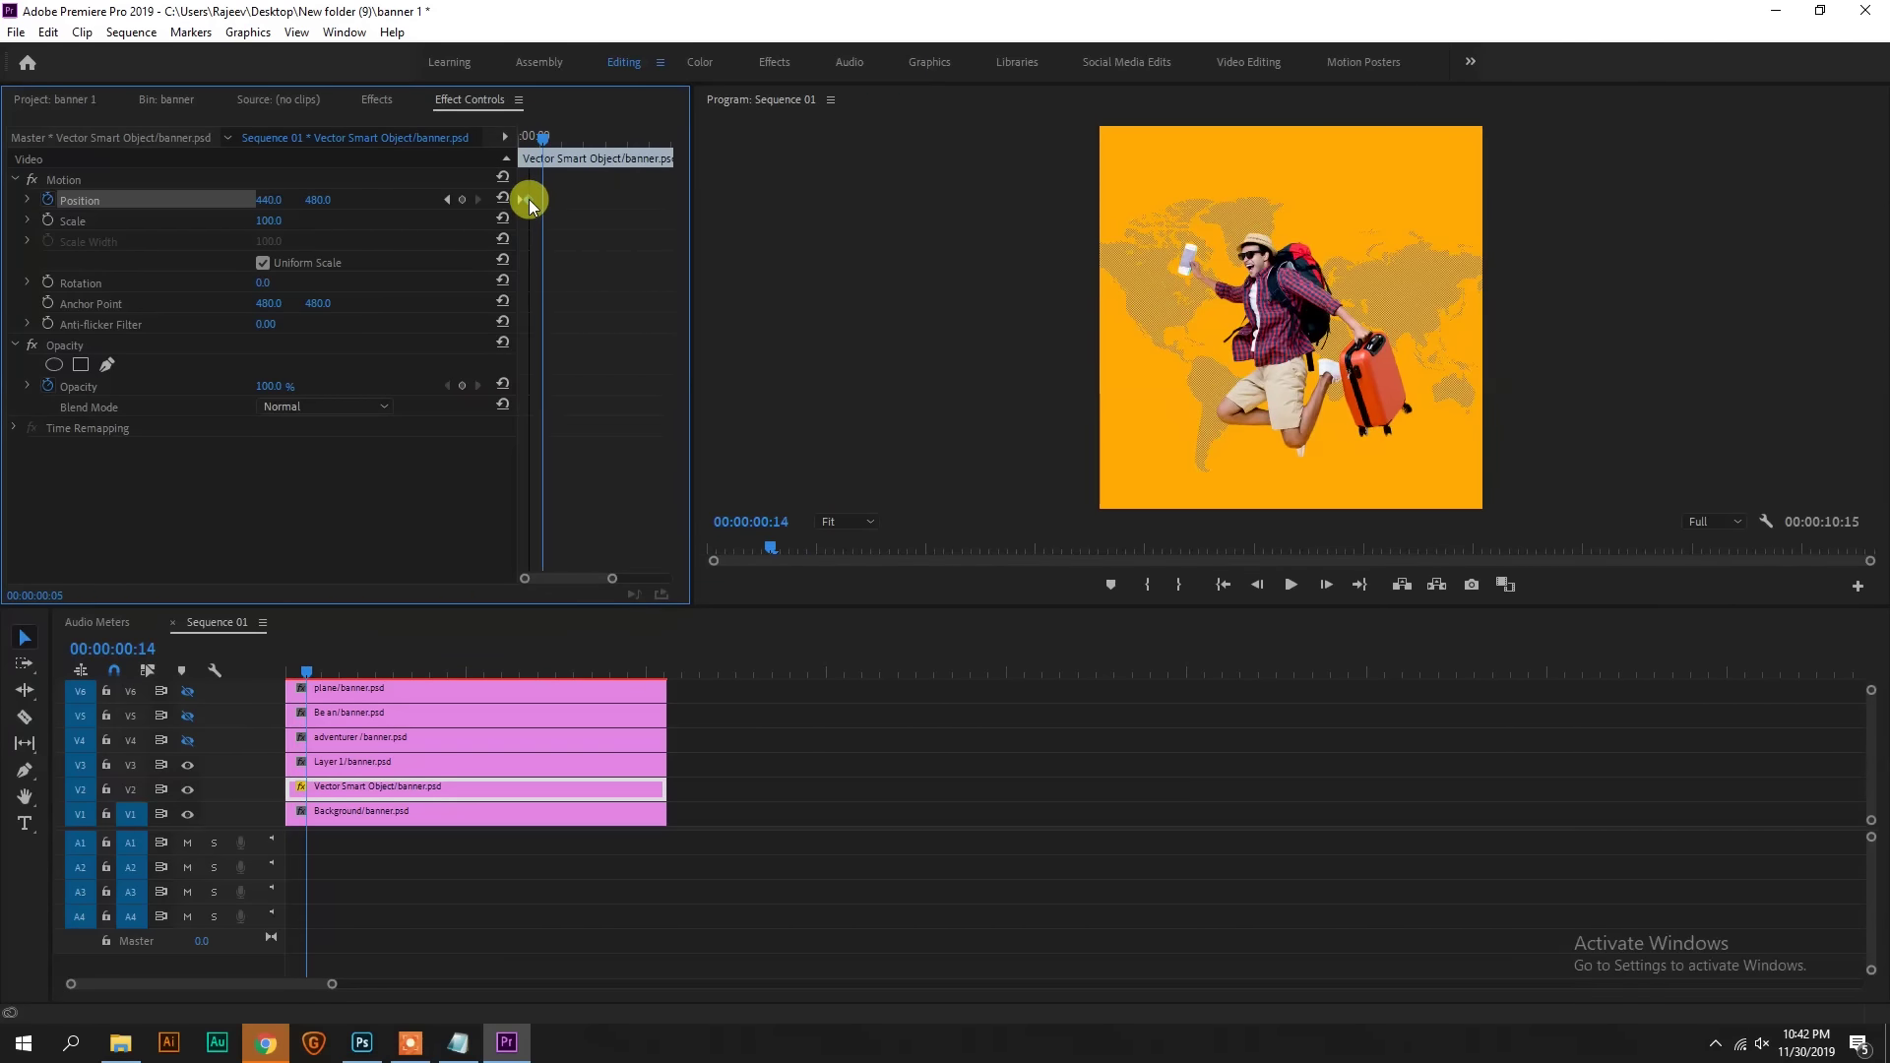
pyautogui.moveTo(541, 138)
pyautogui.mouseDown()
pyautogui.moveTo(555, 142)
pyautogui.moveTo(400, 154)
pyautogui.moveTo(554, 203)
pyautogui.mouseUp()
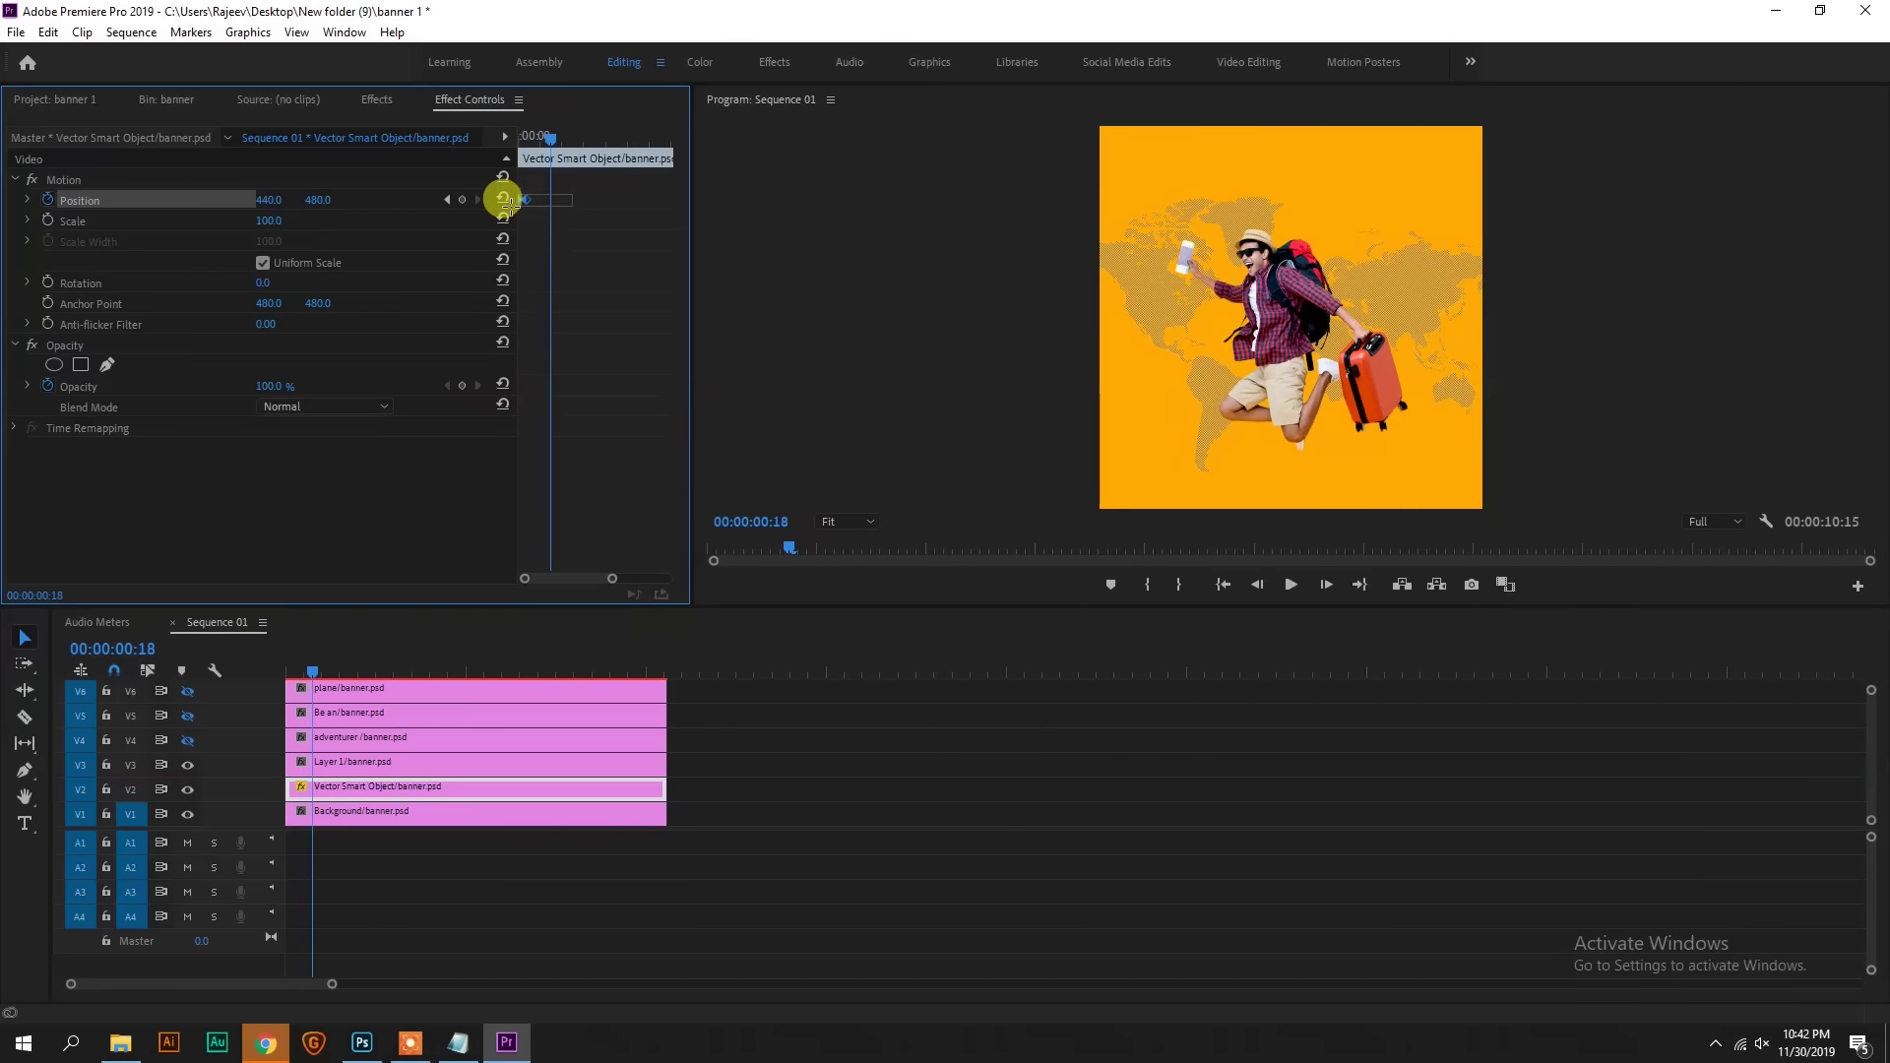
# Step: Set the Position keyframe's temporal interpolation to Ease In and replay from the start
pyautogui.rightClick(528, 203)
pyautogui.moveTo(624, 367)
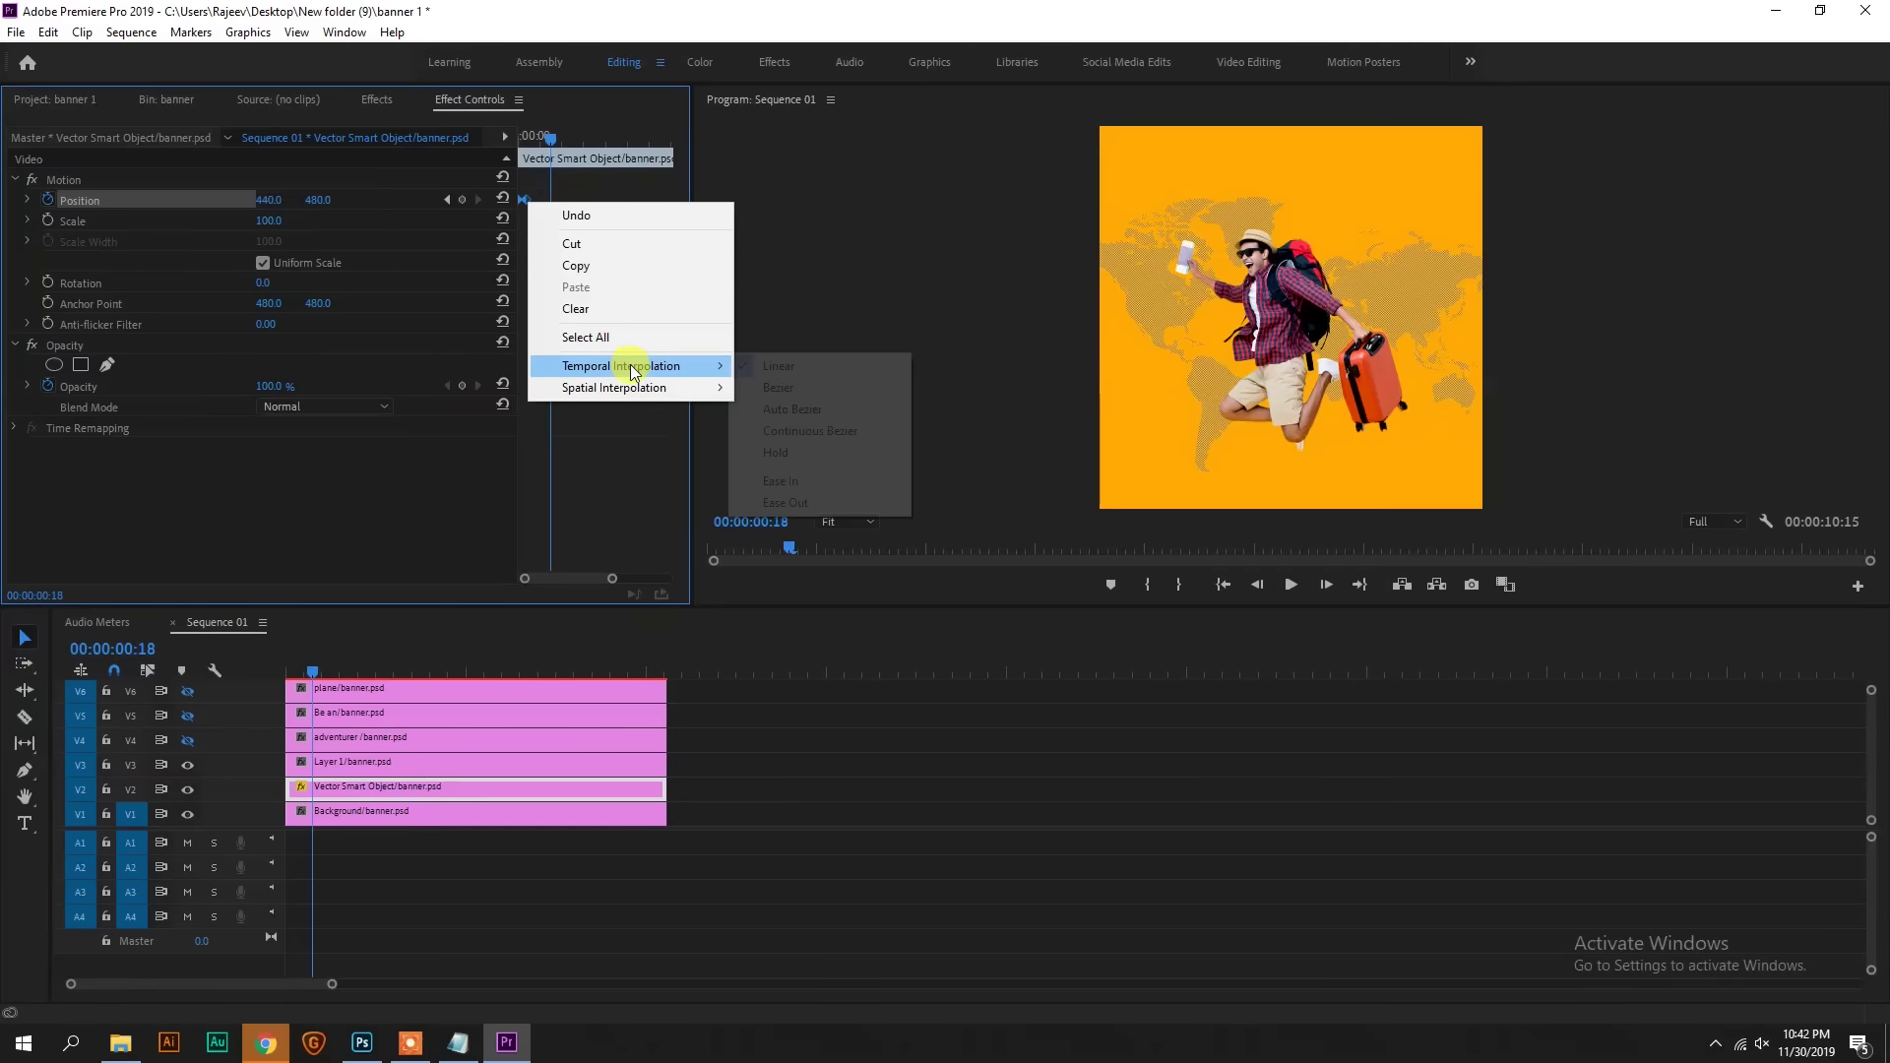
pyautogui.click(800, 477)
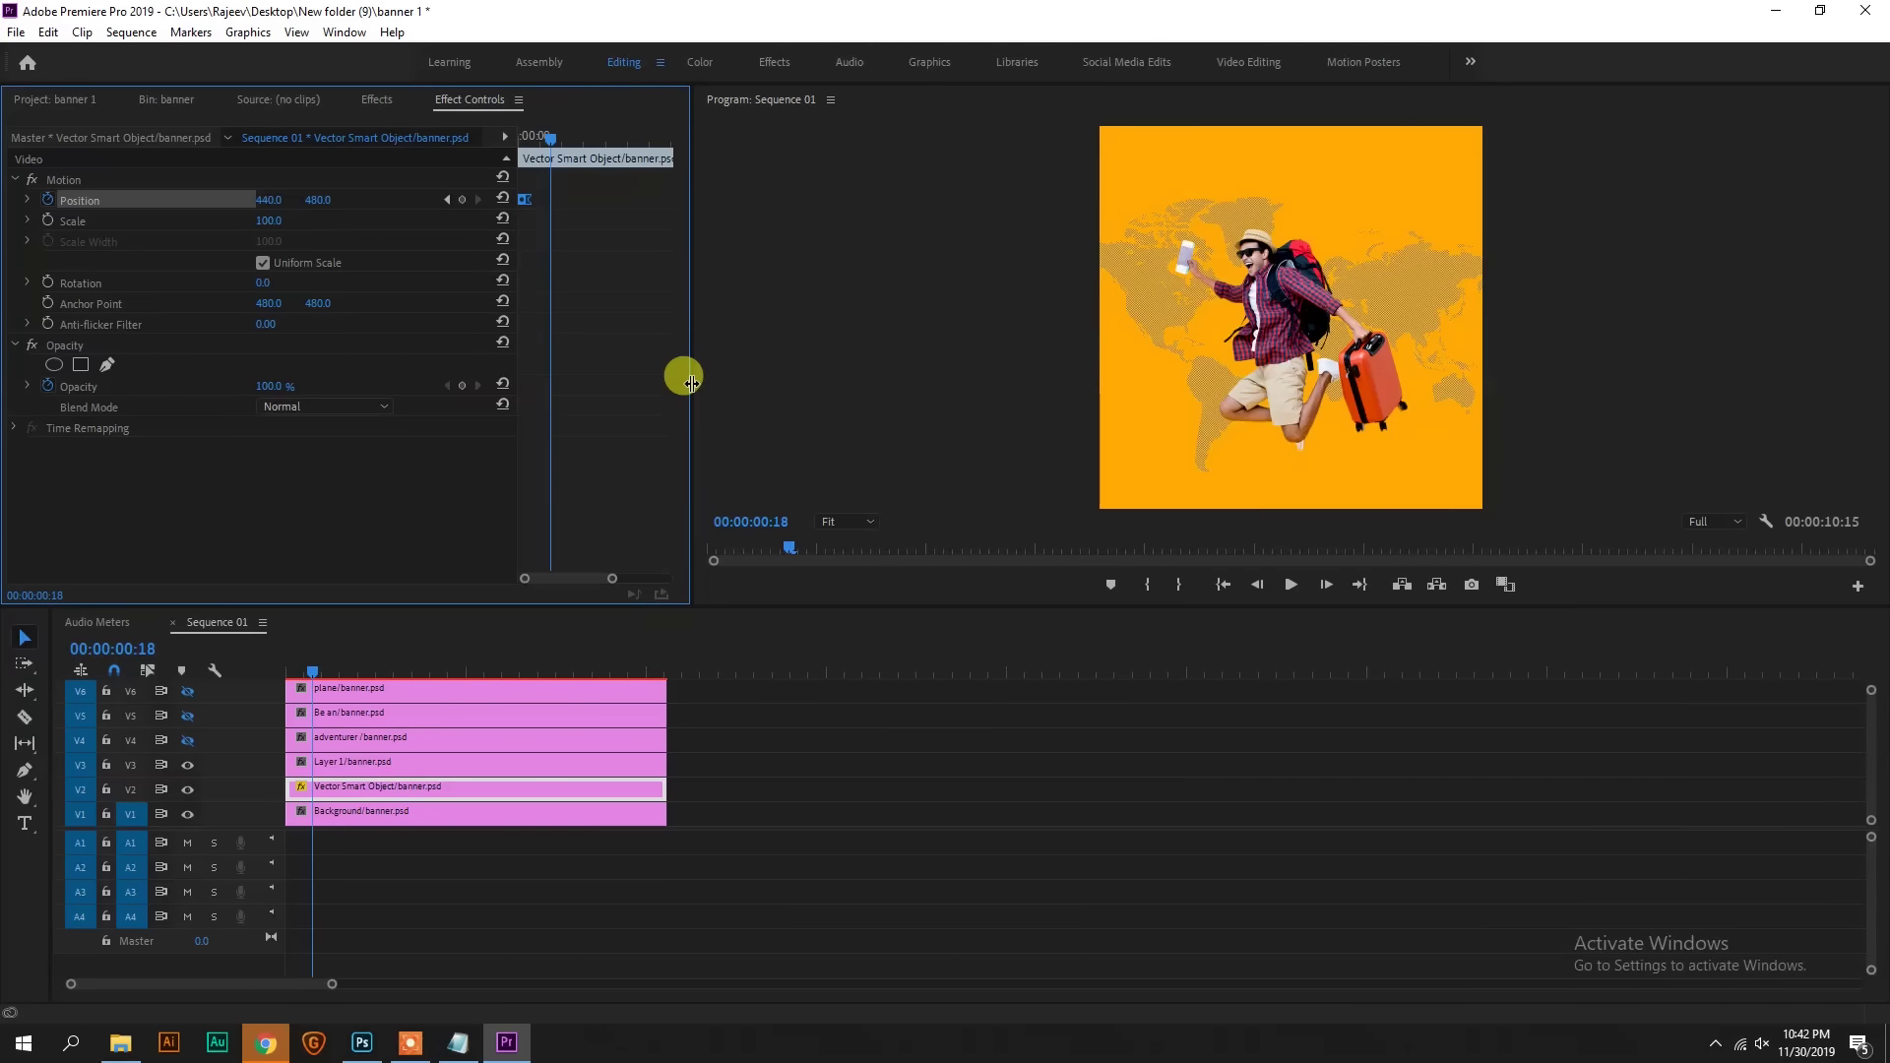
pyautogui.click(522, 136)
pyautogui.press('space')
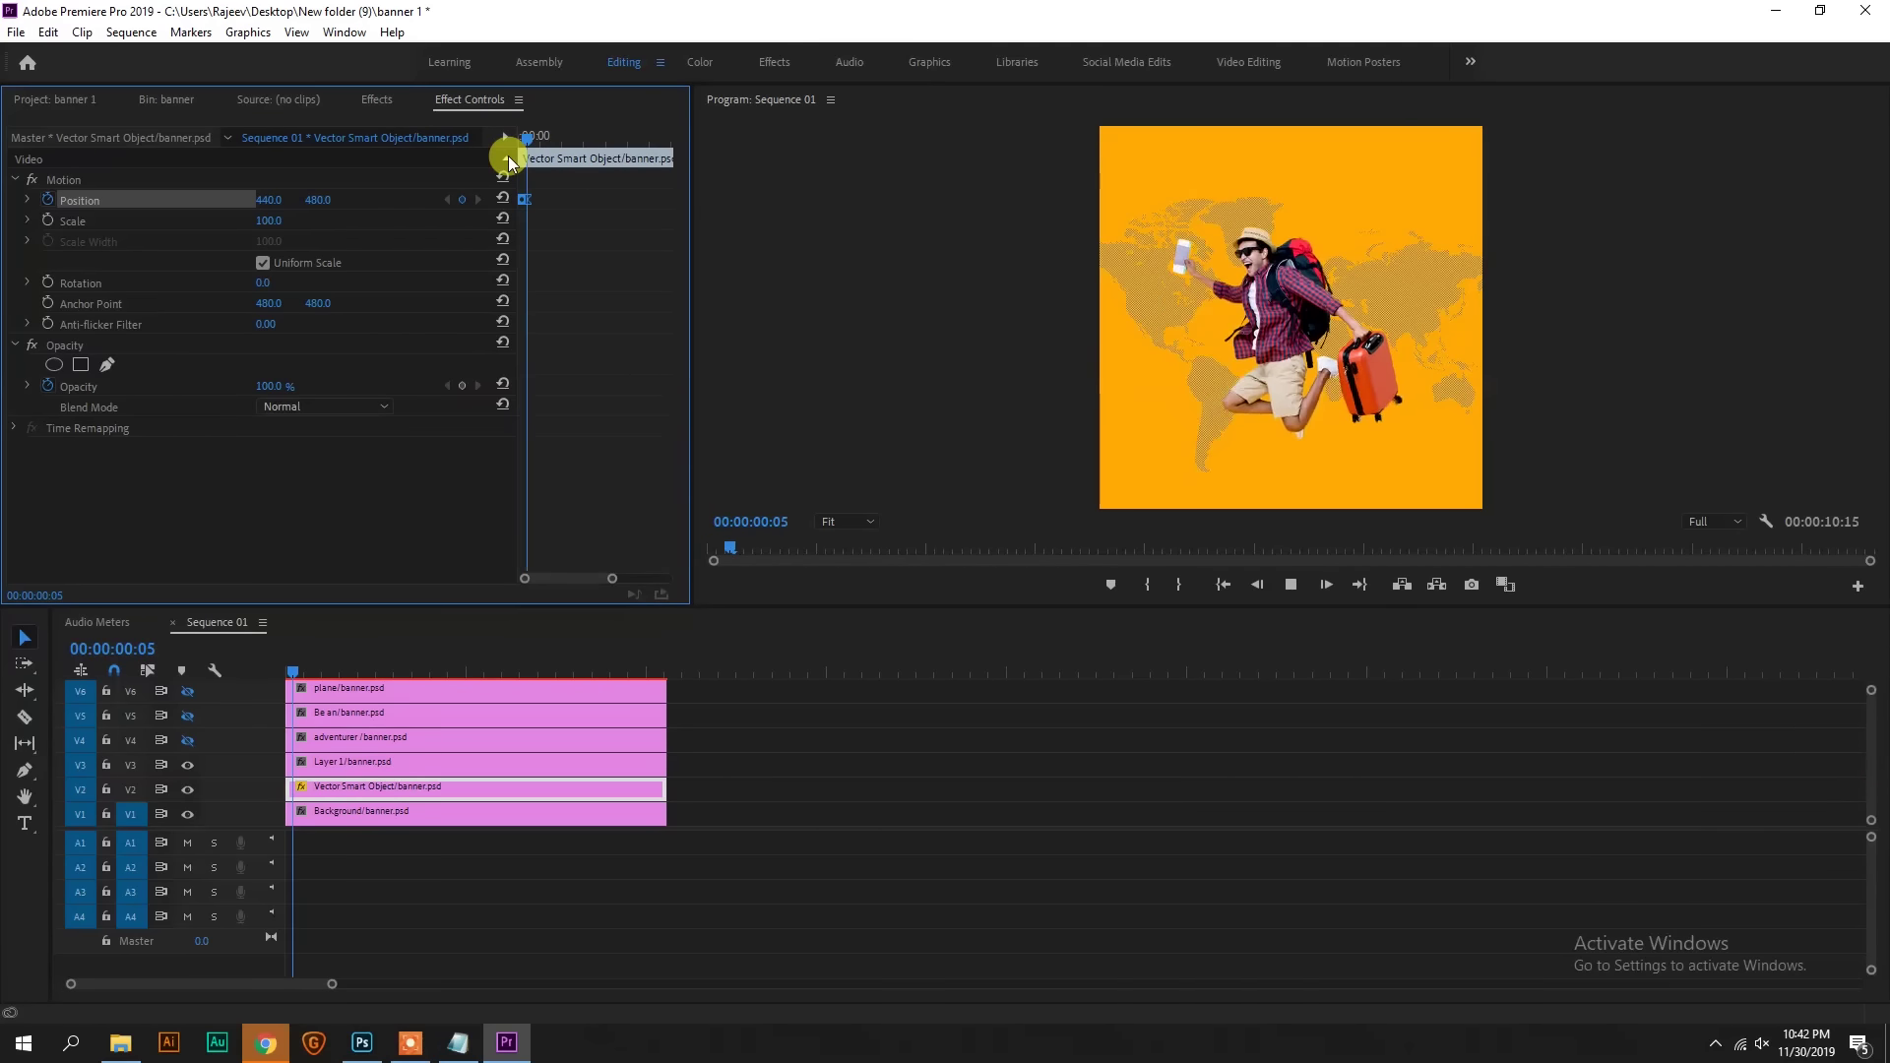
pyautogui.click(439, 760)
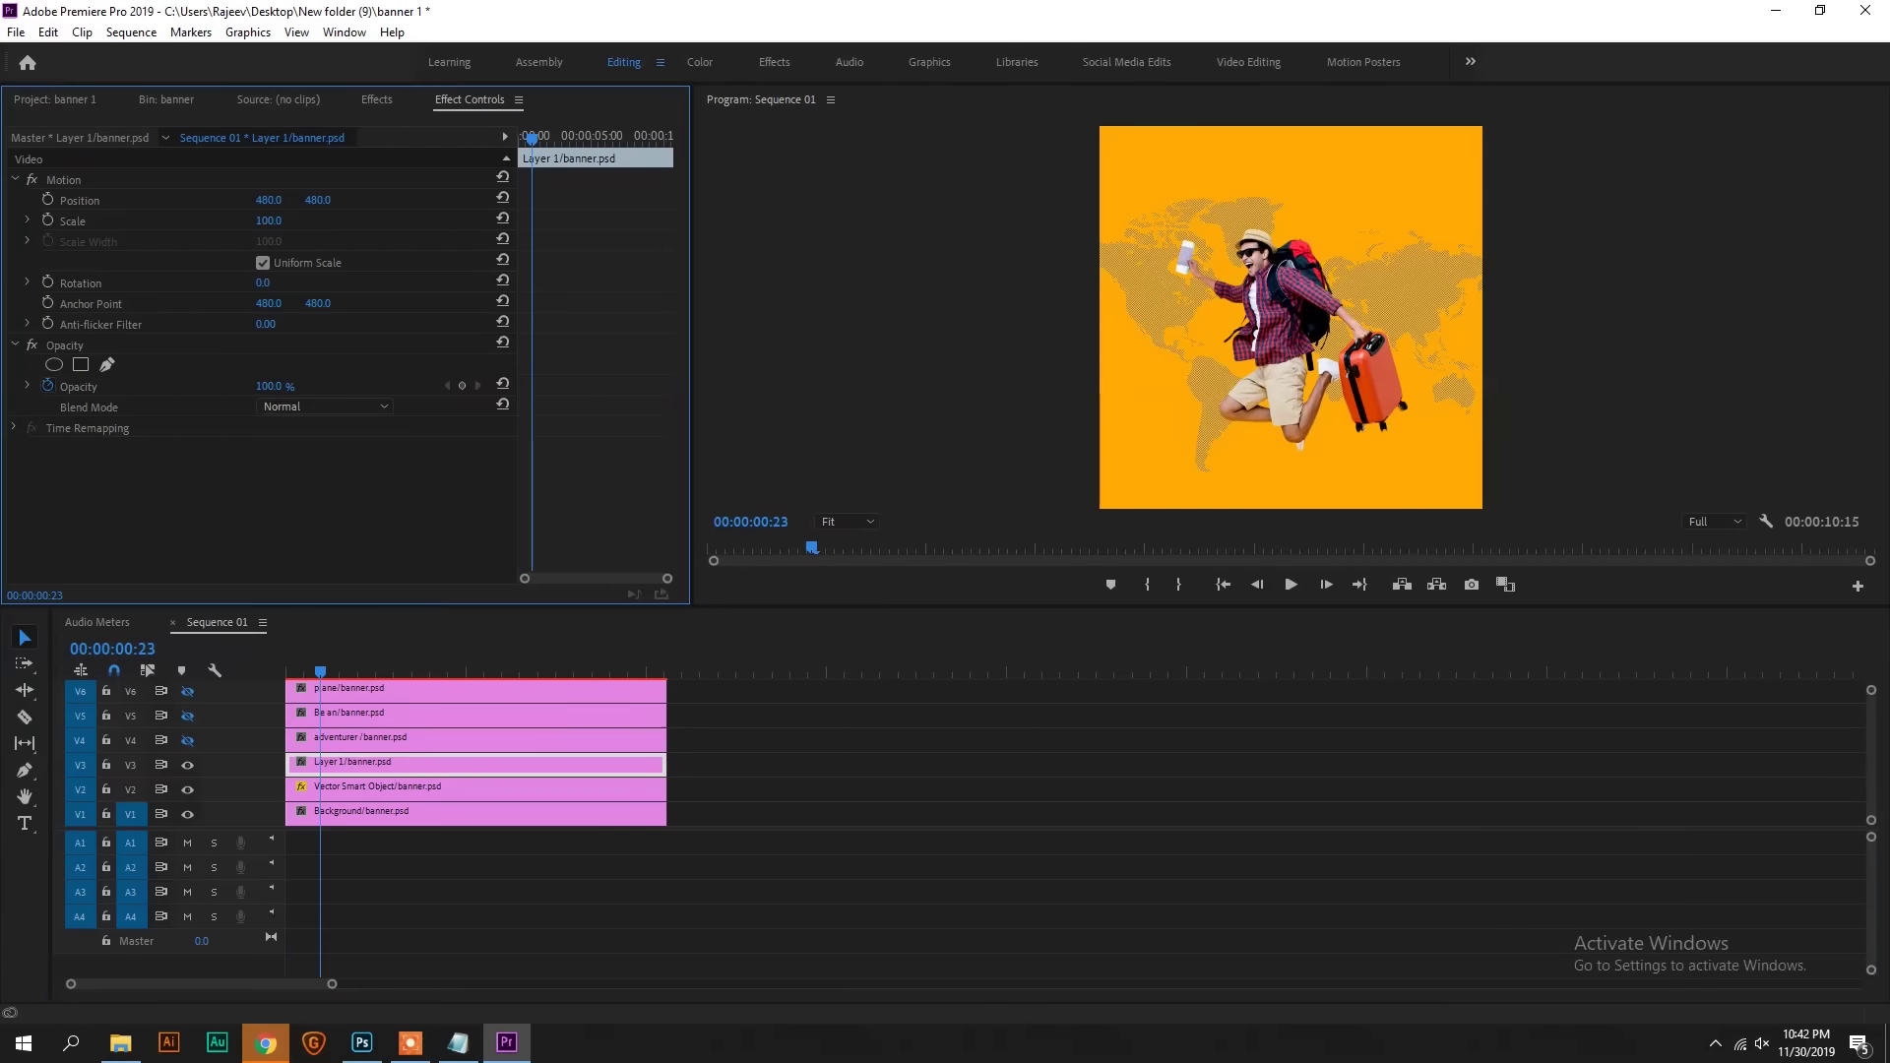
# Step: Keyframe Layer 1's Position from X 1059 at frame 0 to X 459 at frame 15
pyautogui.moveTo(269, 200); pyautogui.dragTo(413, 200)
pyautogui.moveTo(320, 671); pyautogui.dragTo(211, 646)
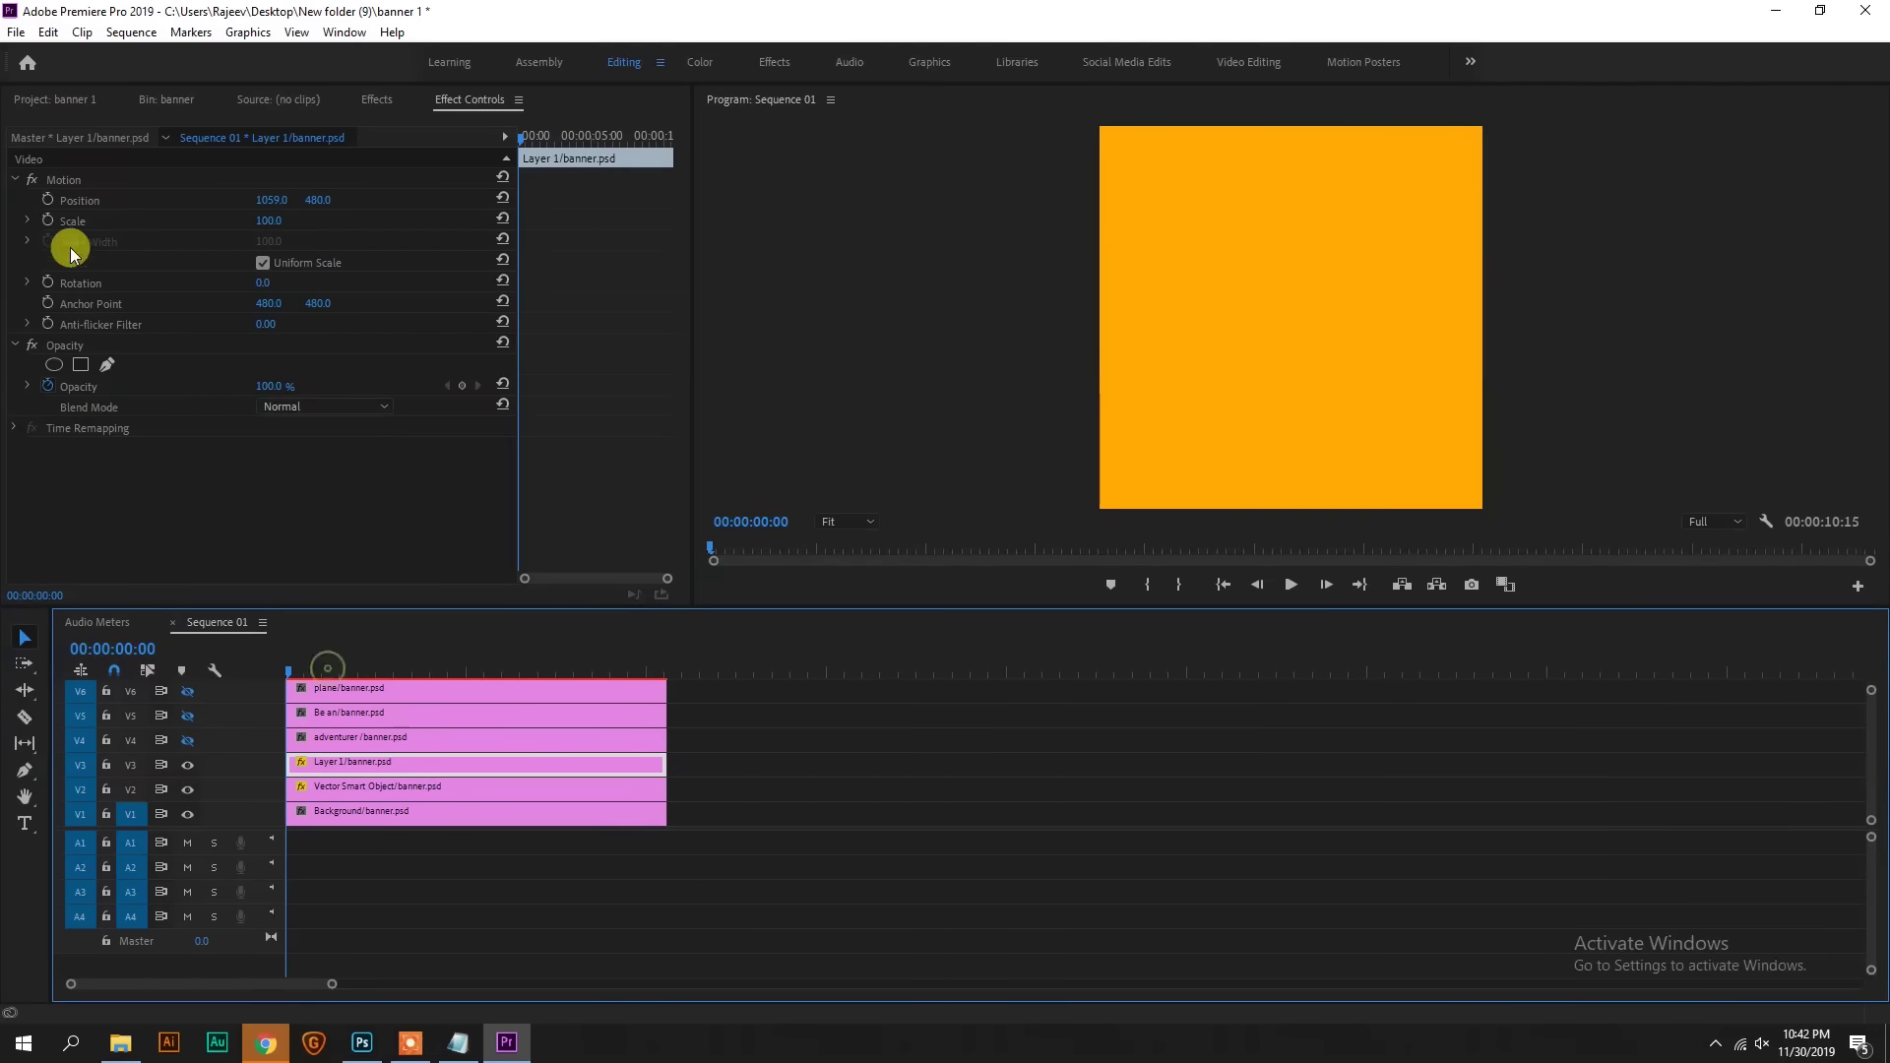
pyautogui.click(48, 198)
pyautogui.moveTo(302, 670); pyautogui.dragTo(307, 670)
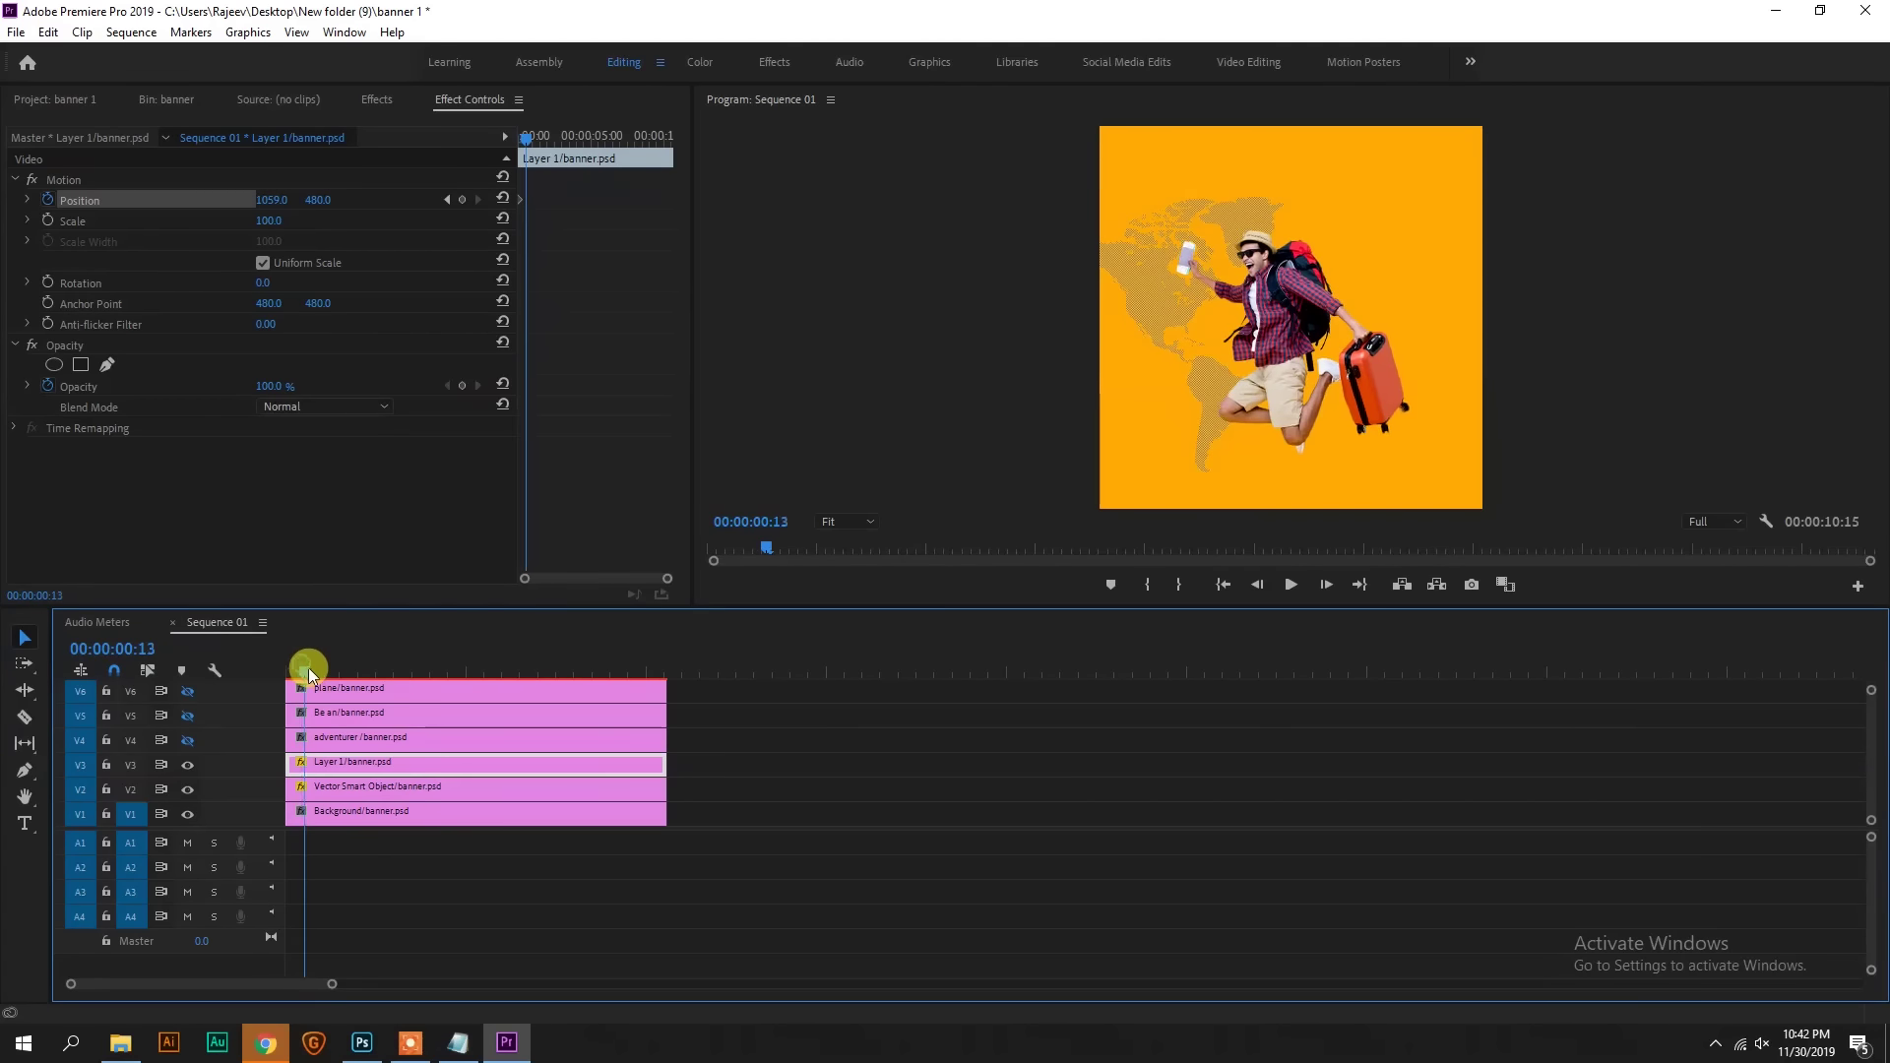
pyautogui.moveTo(272, 200); pyautogui.dragTo(249, 200)
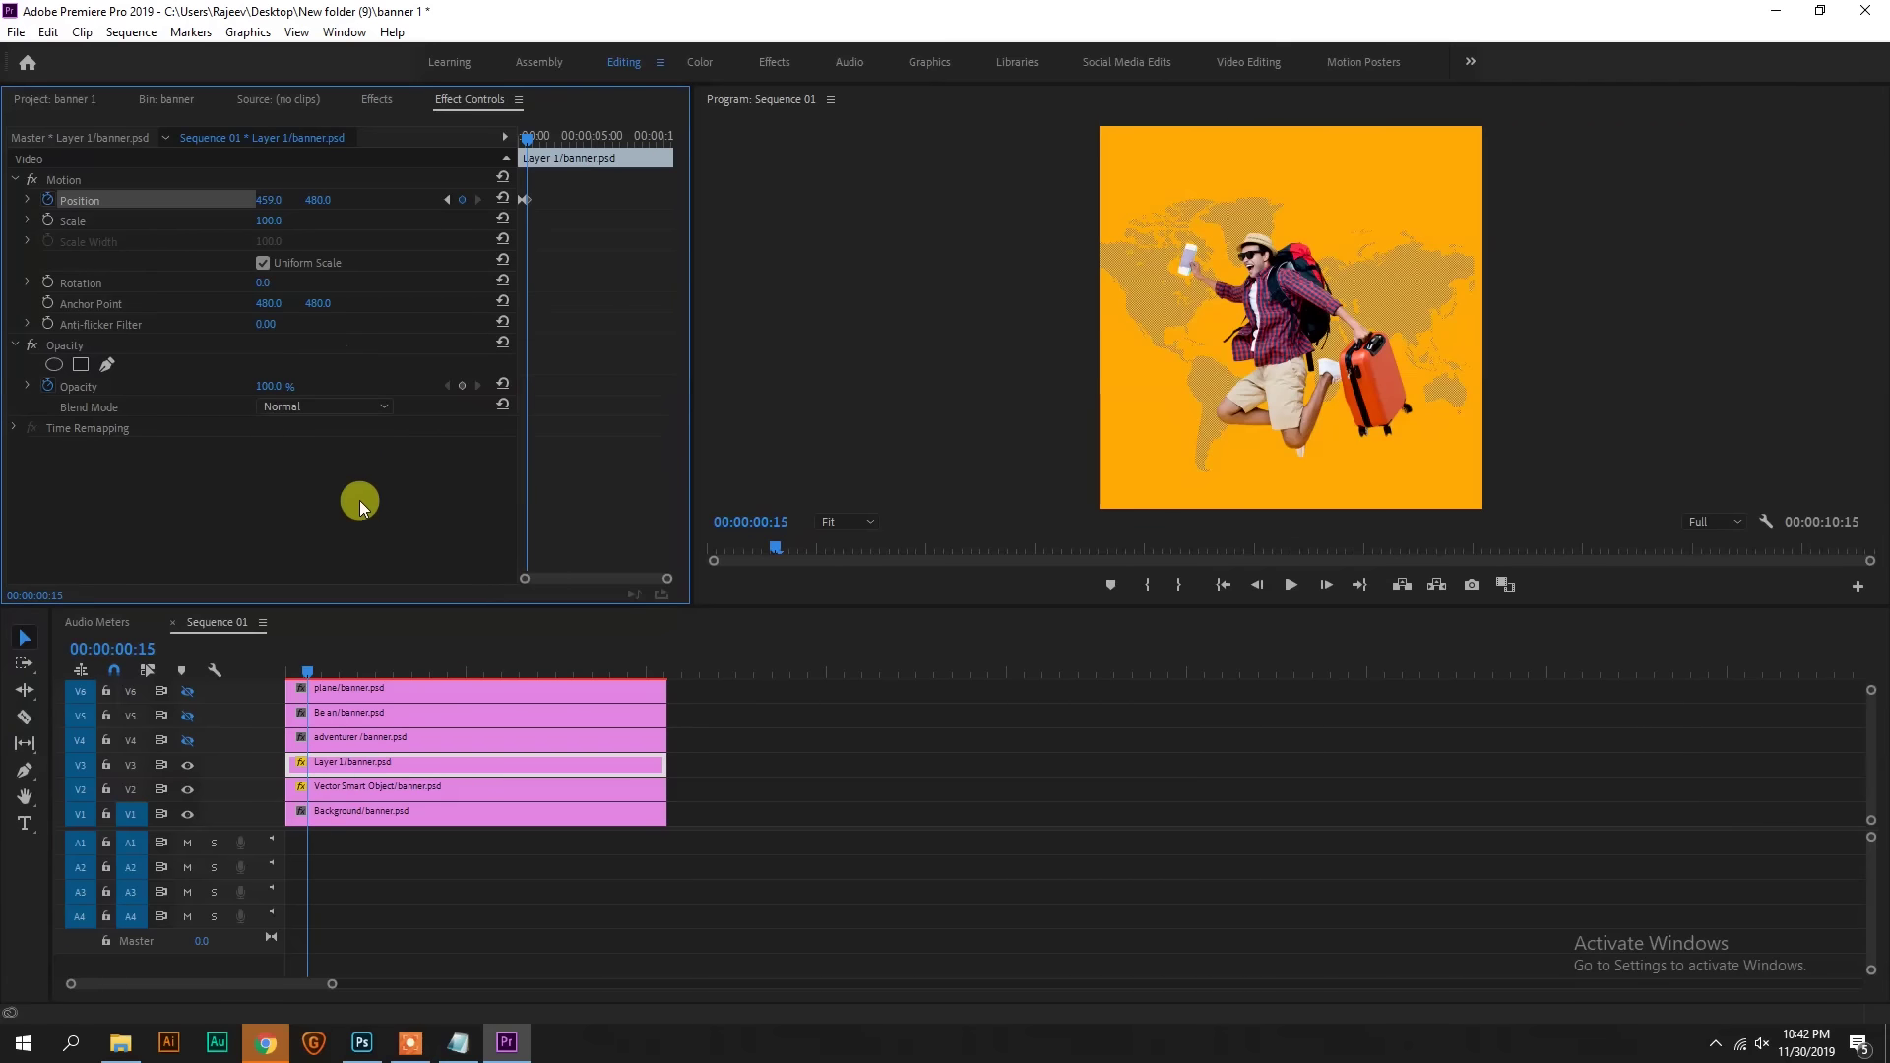
# Step: Give Layer 1's first Position keyframe Ease In temporal interpolation
pyautogui.moveTo(311, 672); pyautogui.dragTo(288, 673)
pyautogui.click(564, 187)
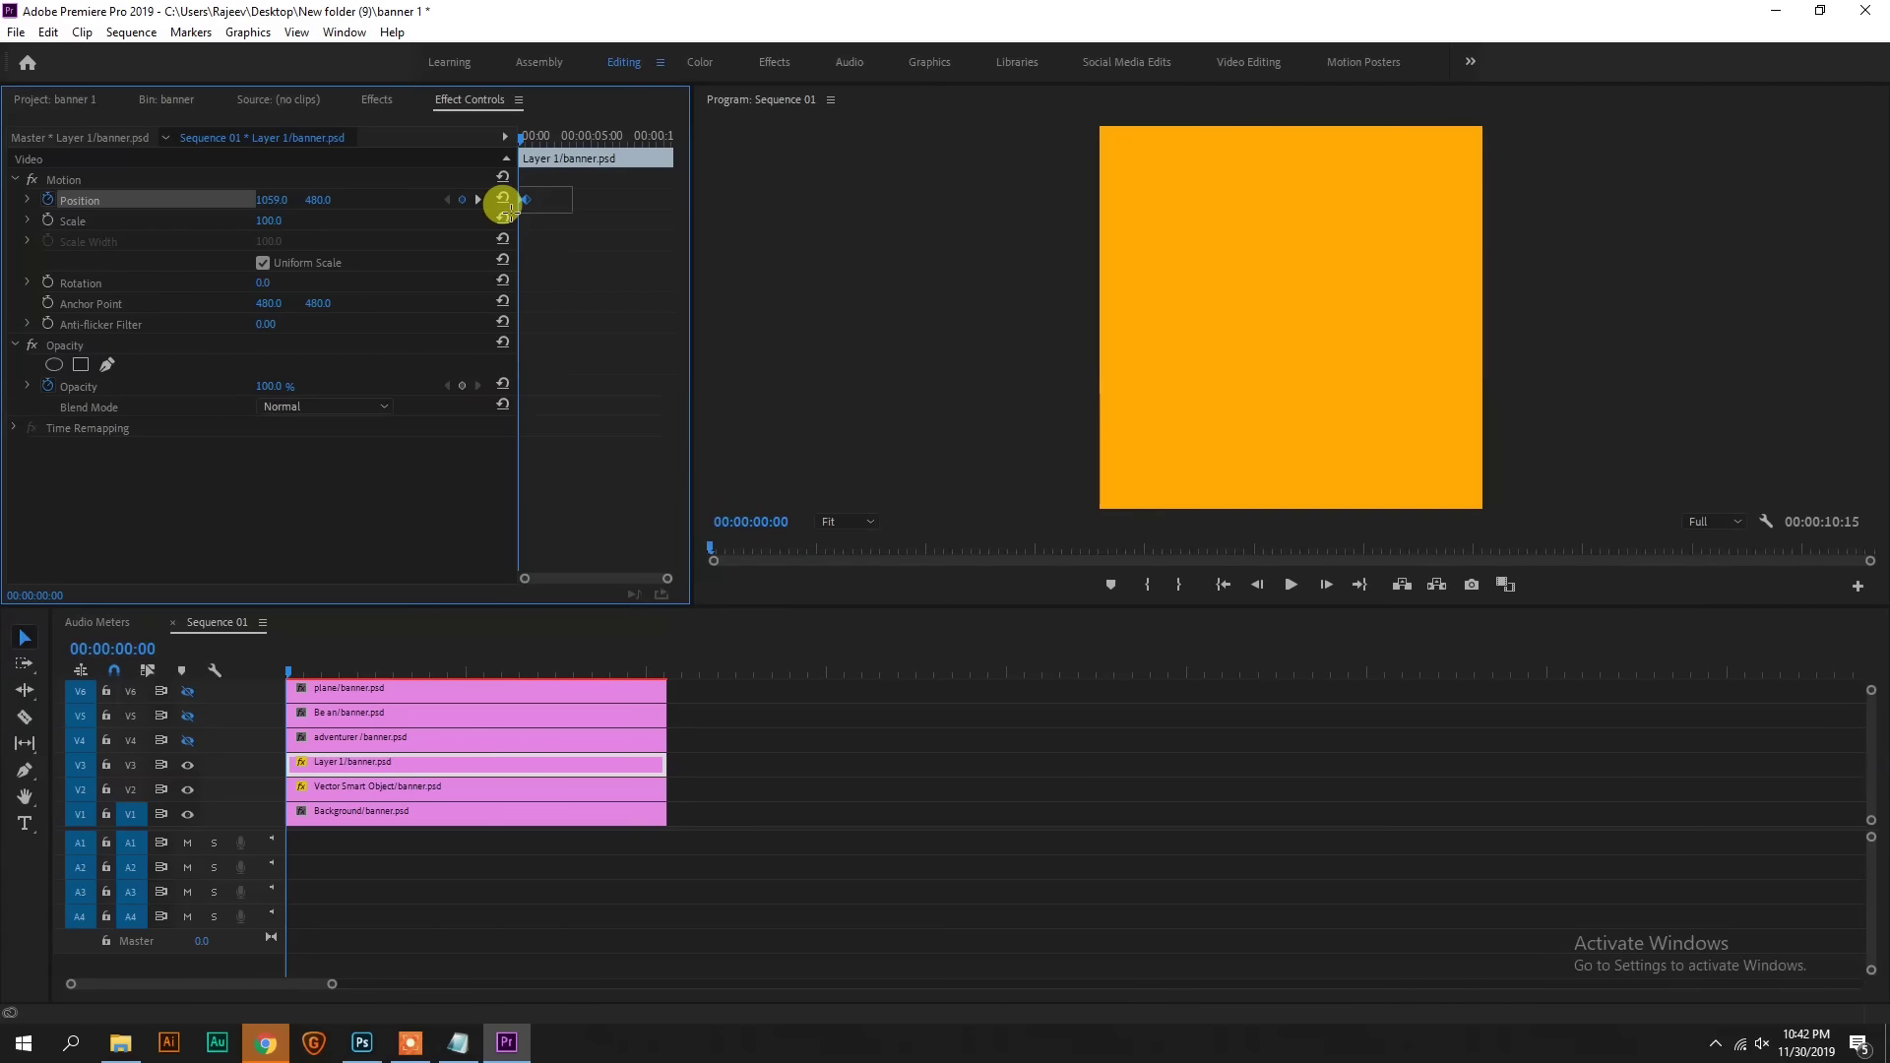
pyautogui.rightClick(526, 203)
pyautogui.moveTo(630, 363)
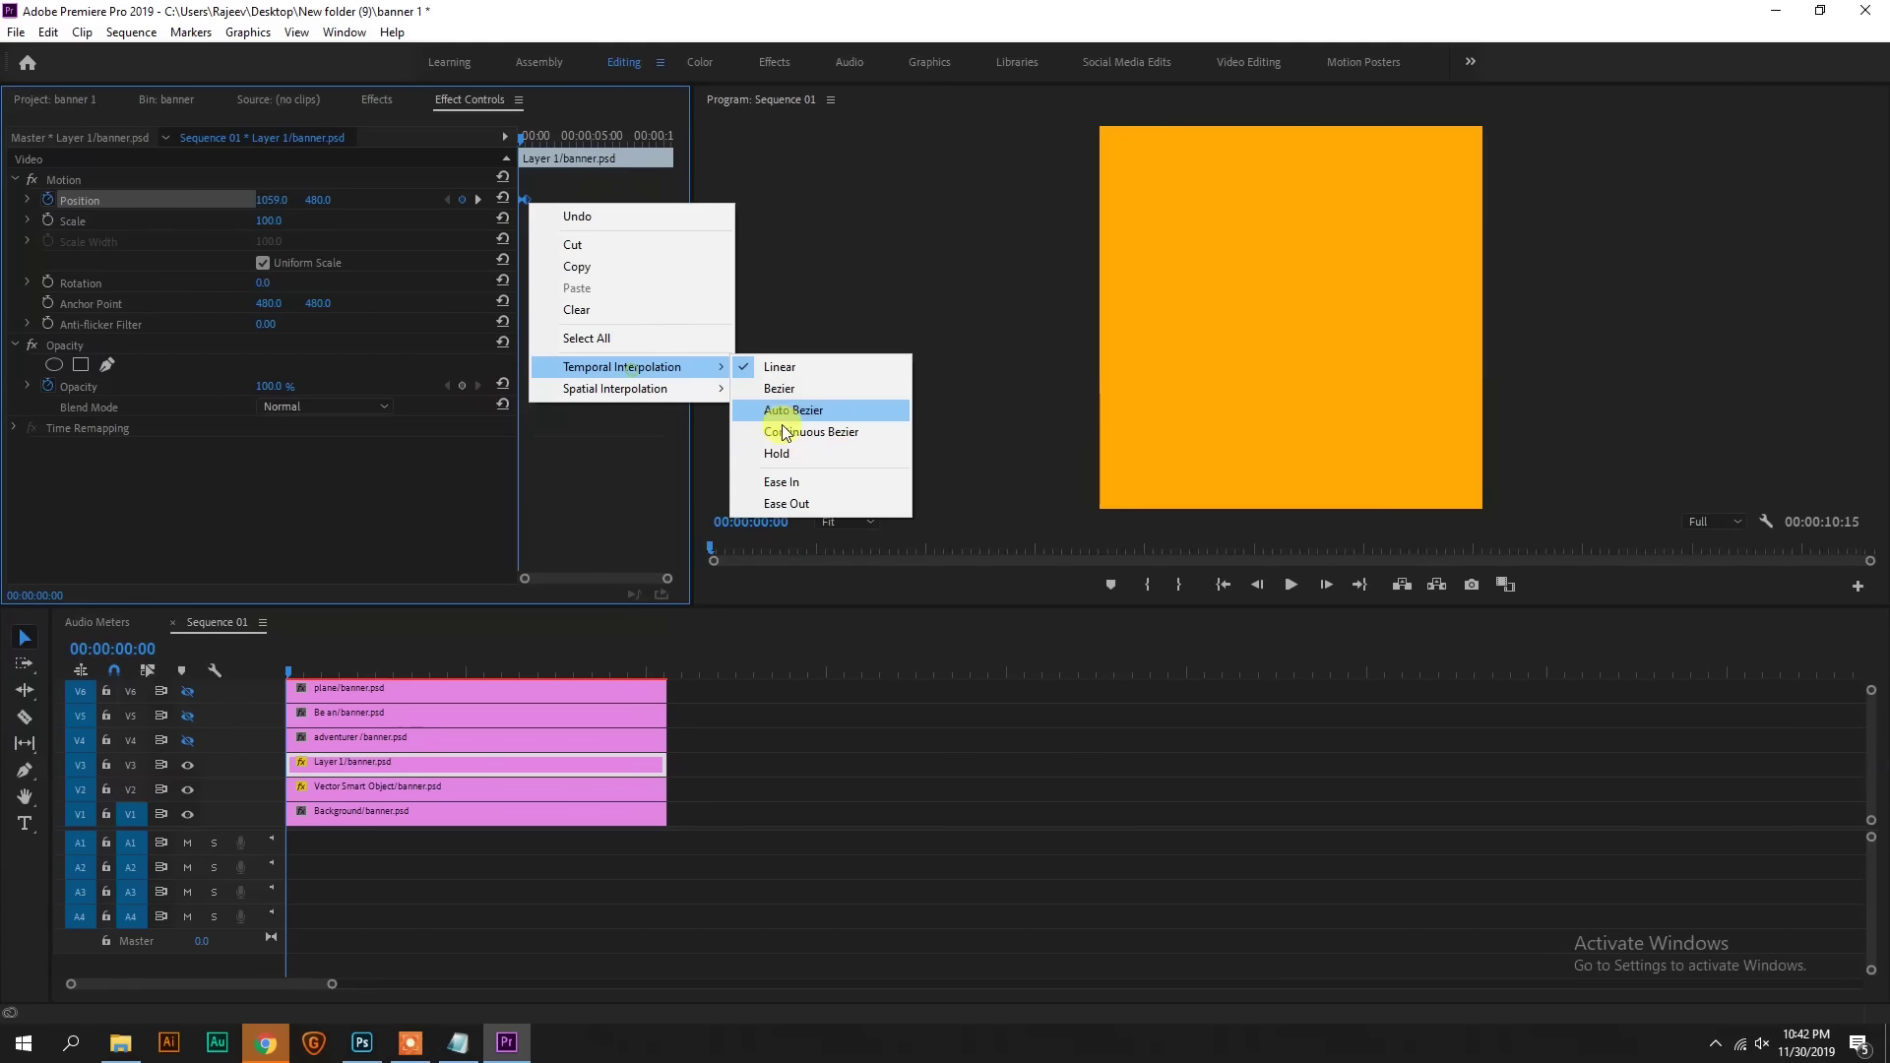
pyautogui.click(832, 482)
# Step: Preview Layer 1's slide-in from the right a few times
pyautogui.click(295, 672)
pyautogui.press('space')
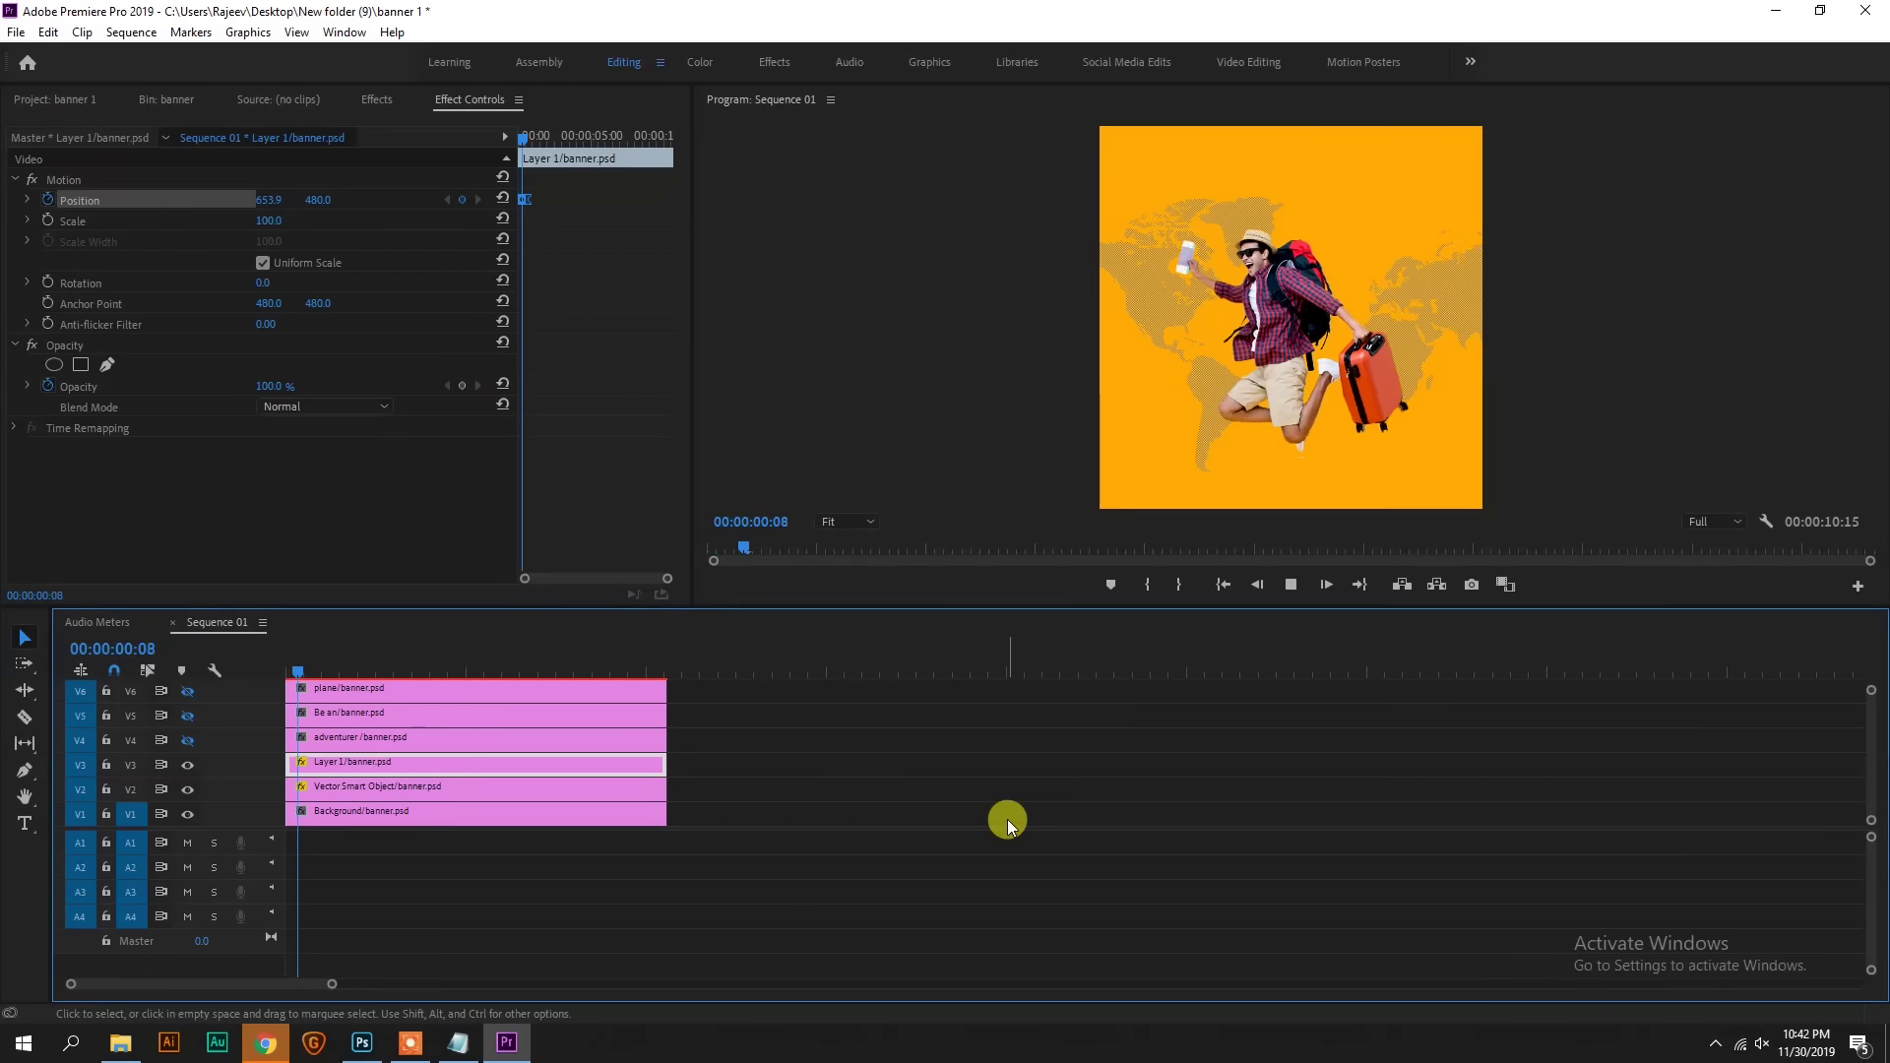
pyautogui.press('space')
pyautogui.press('space')
pyautogui.click(604, 267)
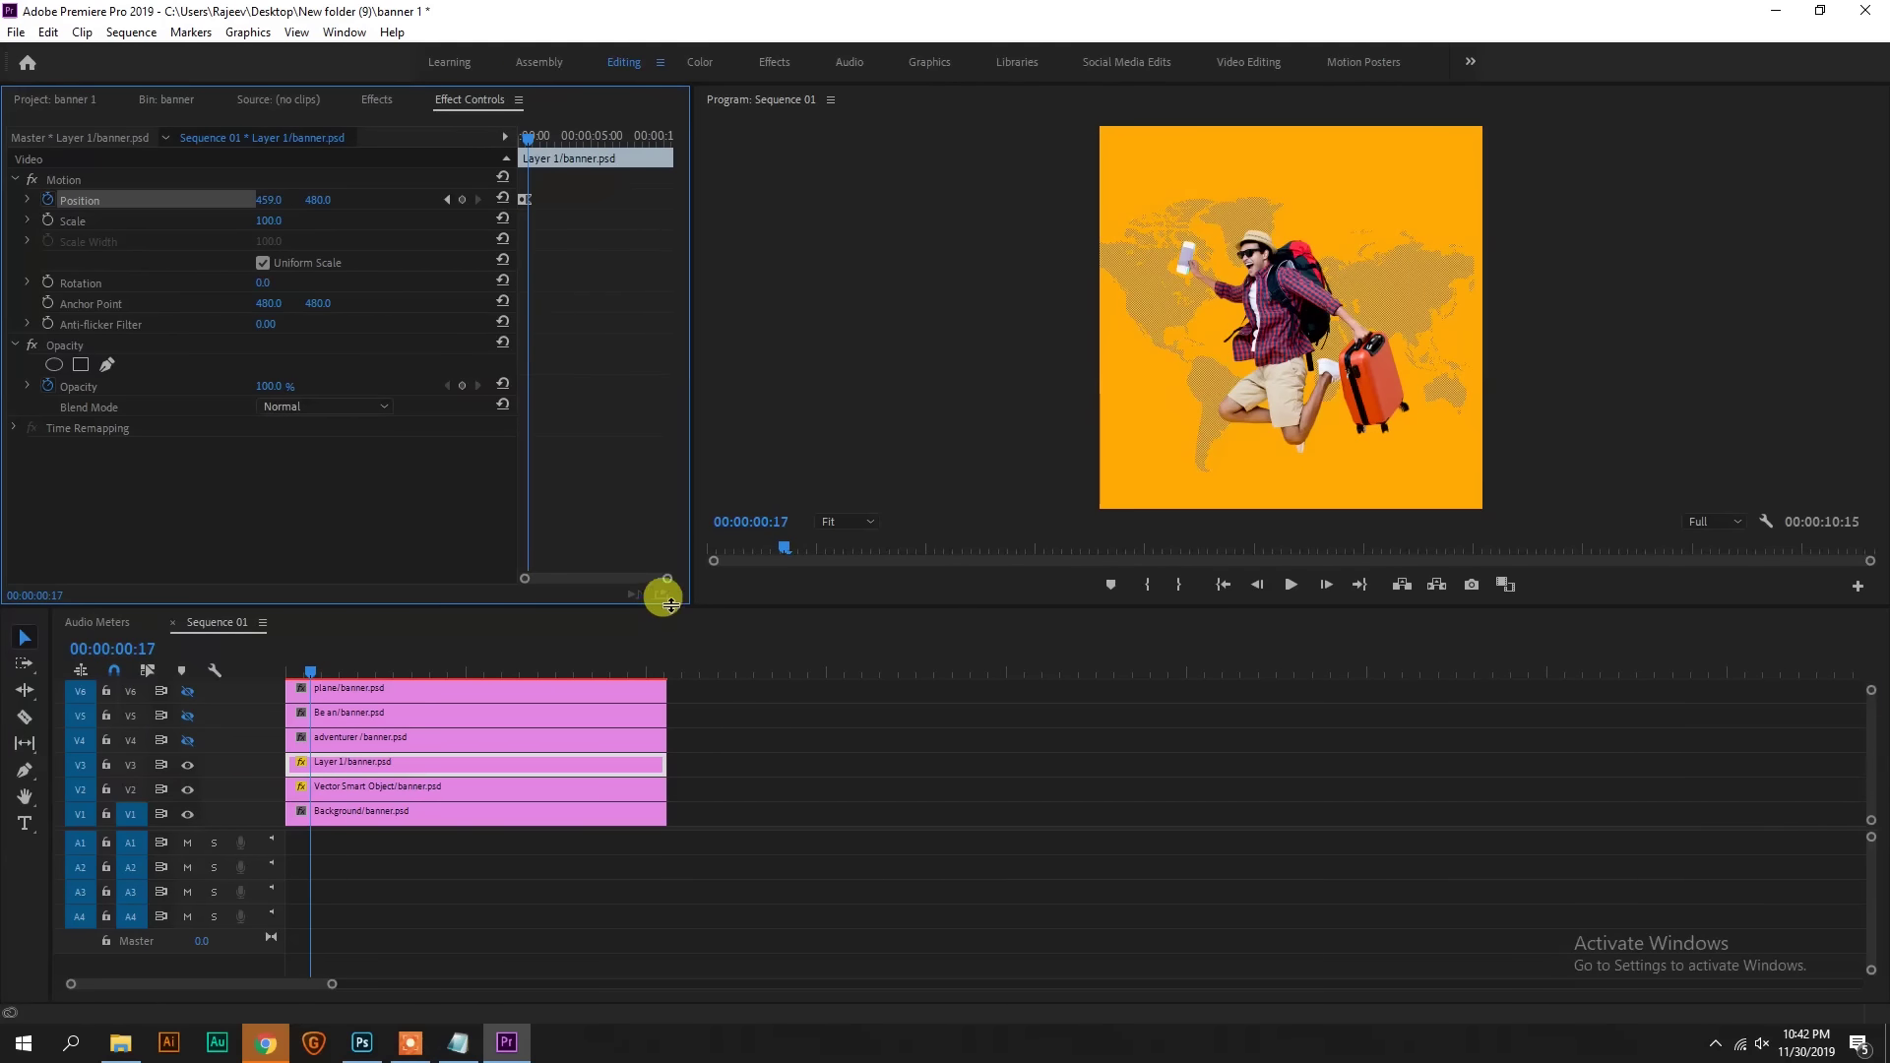
pyautogui.click(367, 756)
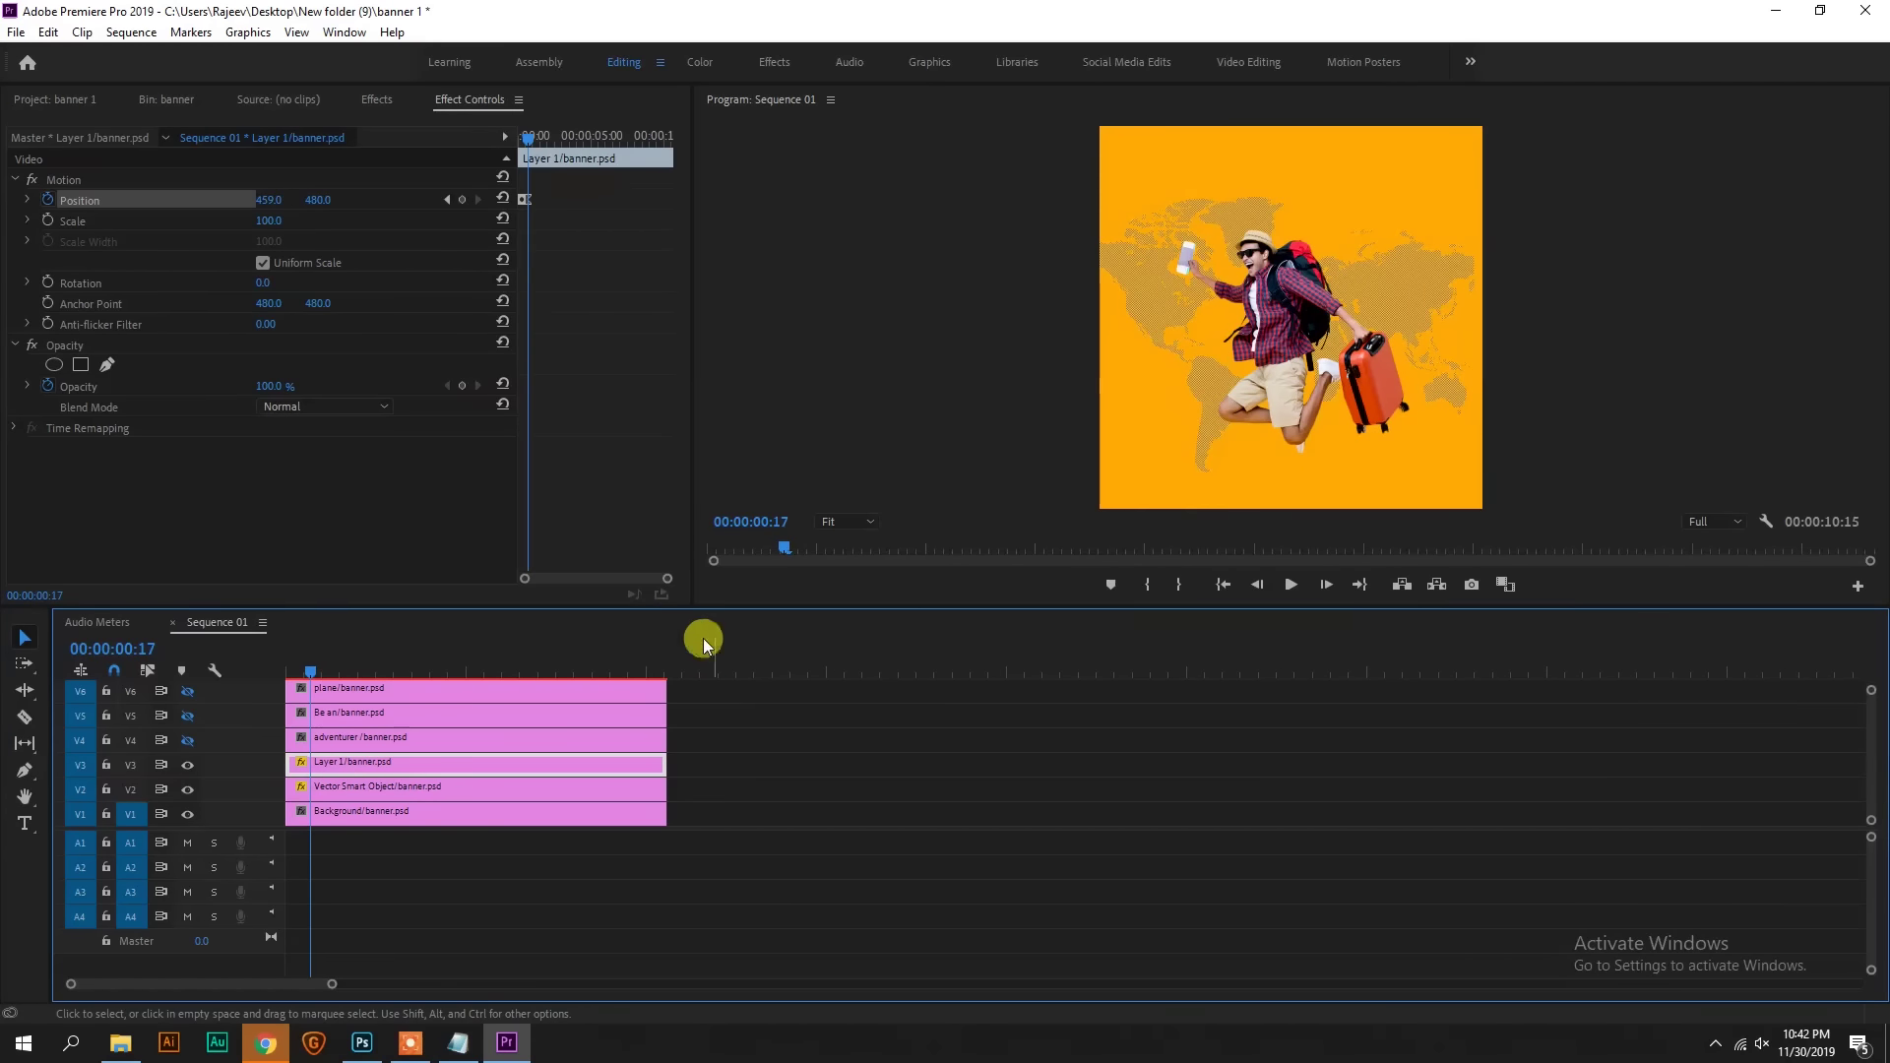
pyautogui.moveTo(669, 579); pyautogui.dragTo(602, 579)
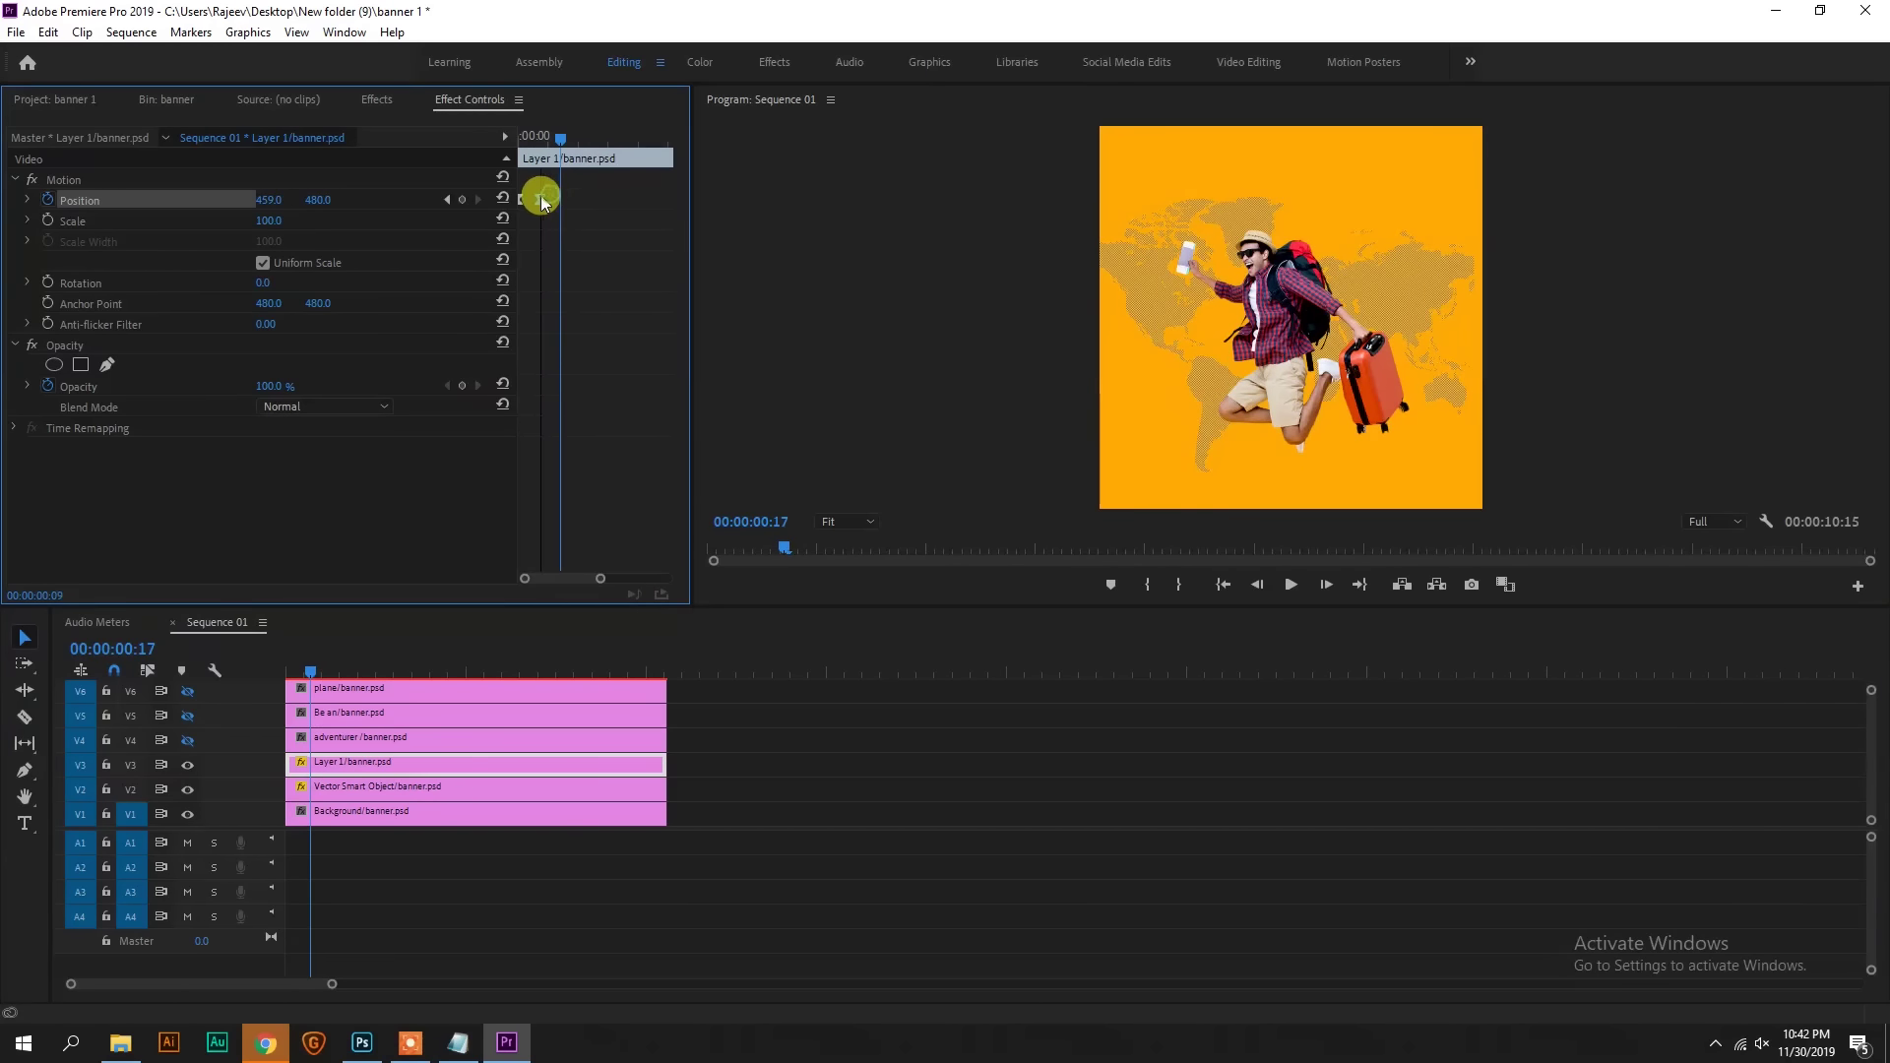
pyautogui.press('space')
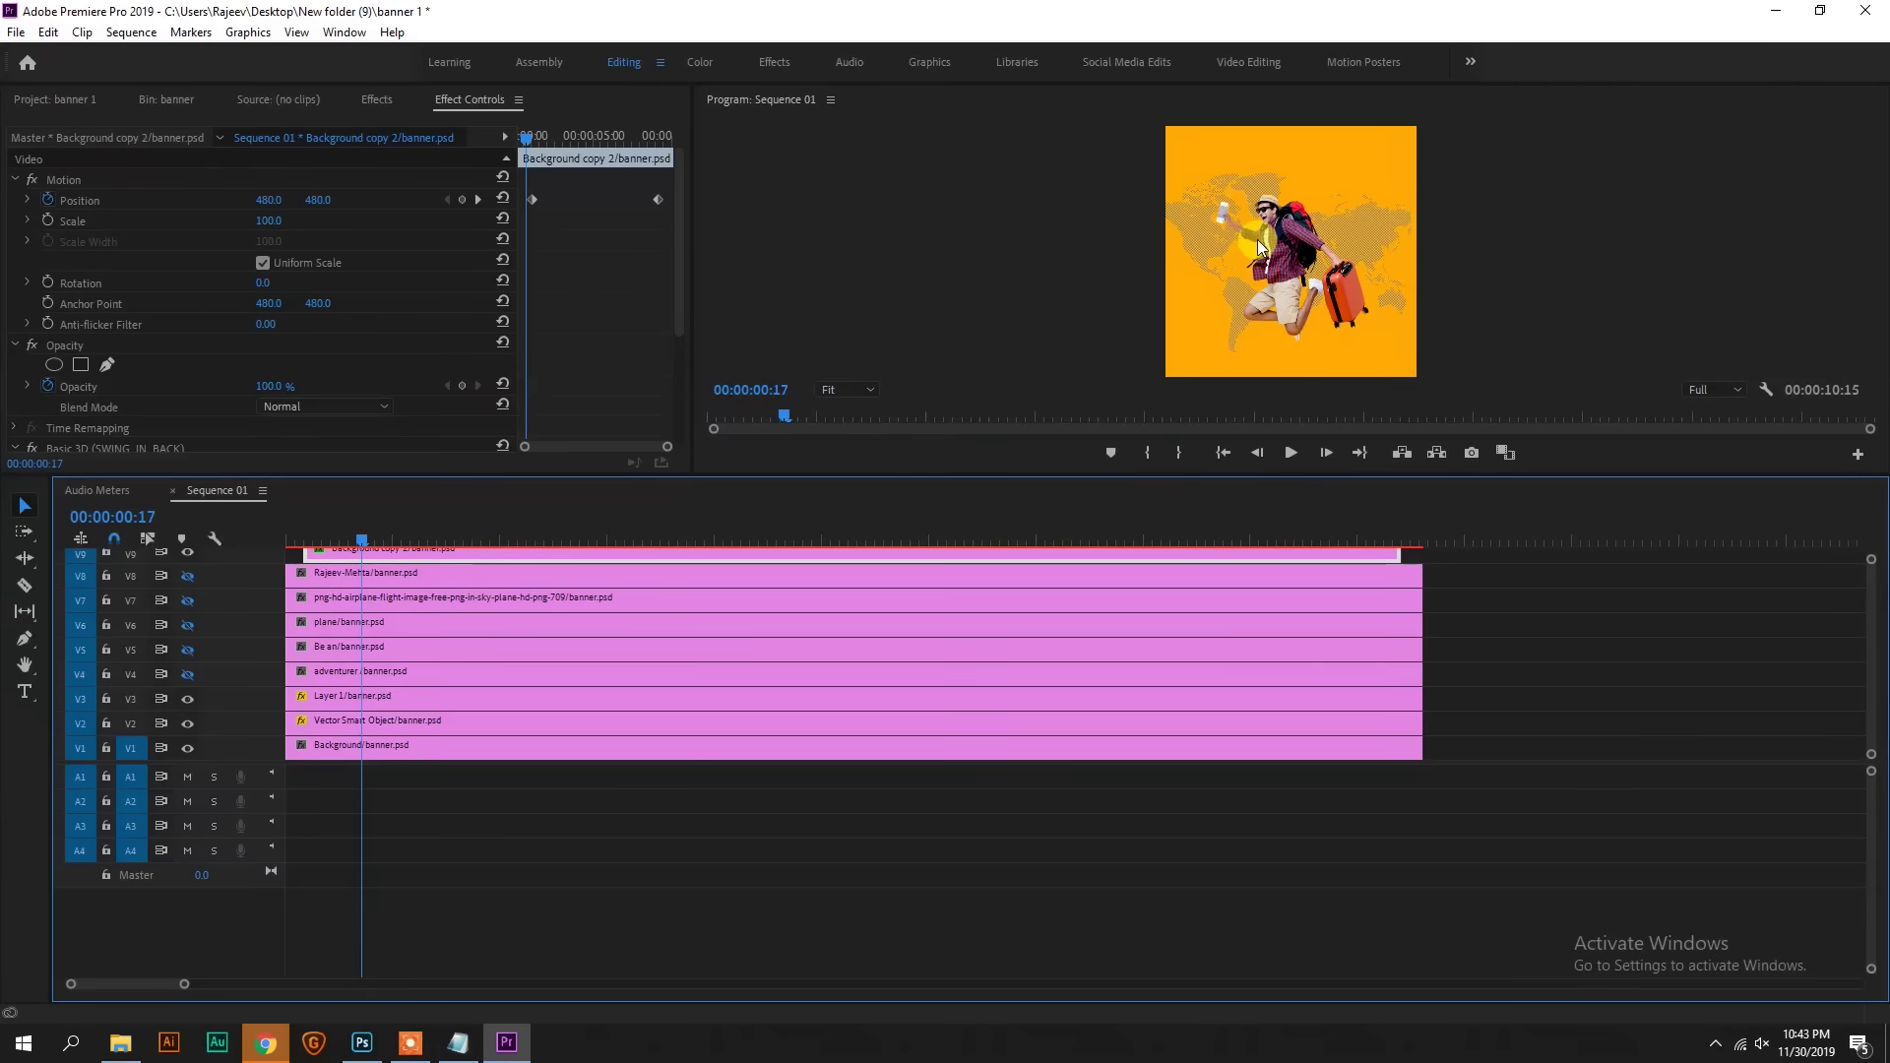
# Step: Play the intro animation full-window from the first frame, then restore the editing layout
pyautogui.press('`')
pyautogui.press('space')
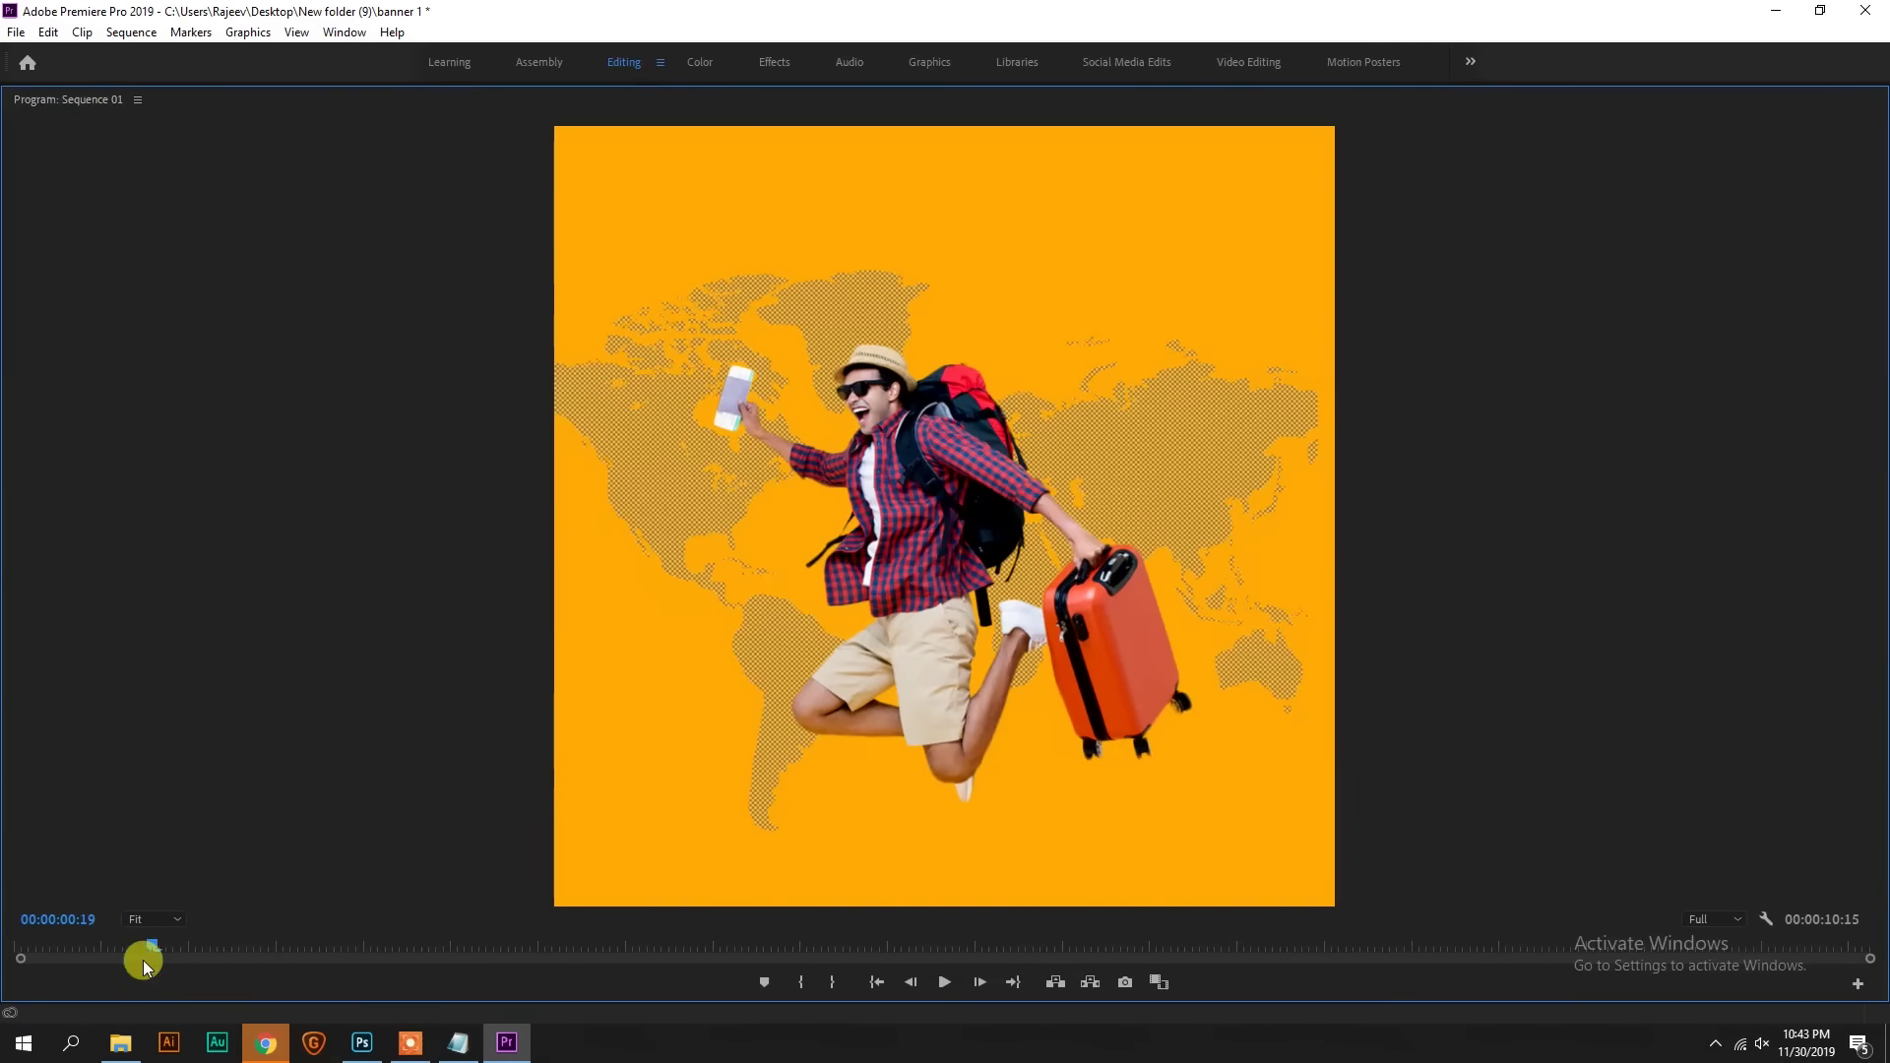
pyautogui.moveTo(139, 951); pyautogui.dragTo(4, 955)
pyautogui.press('space')
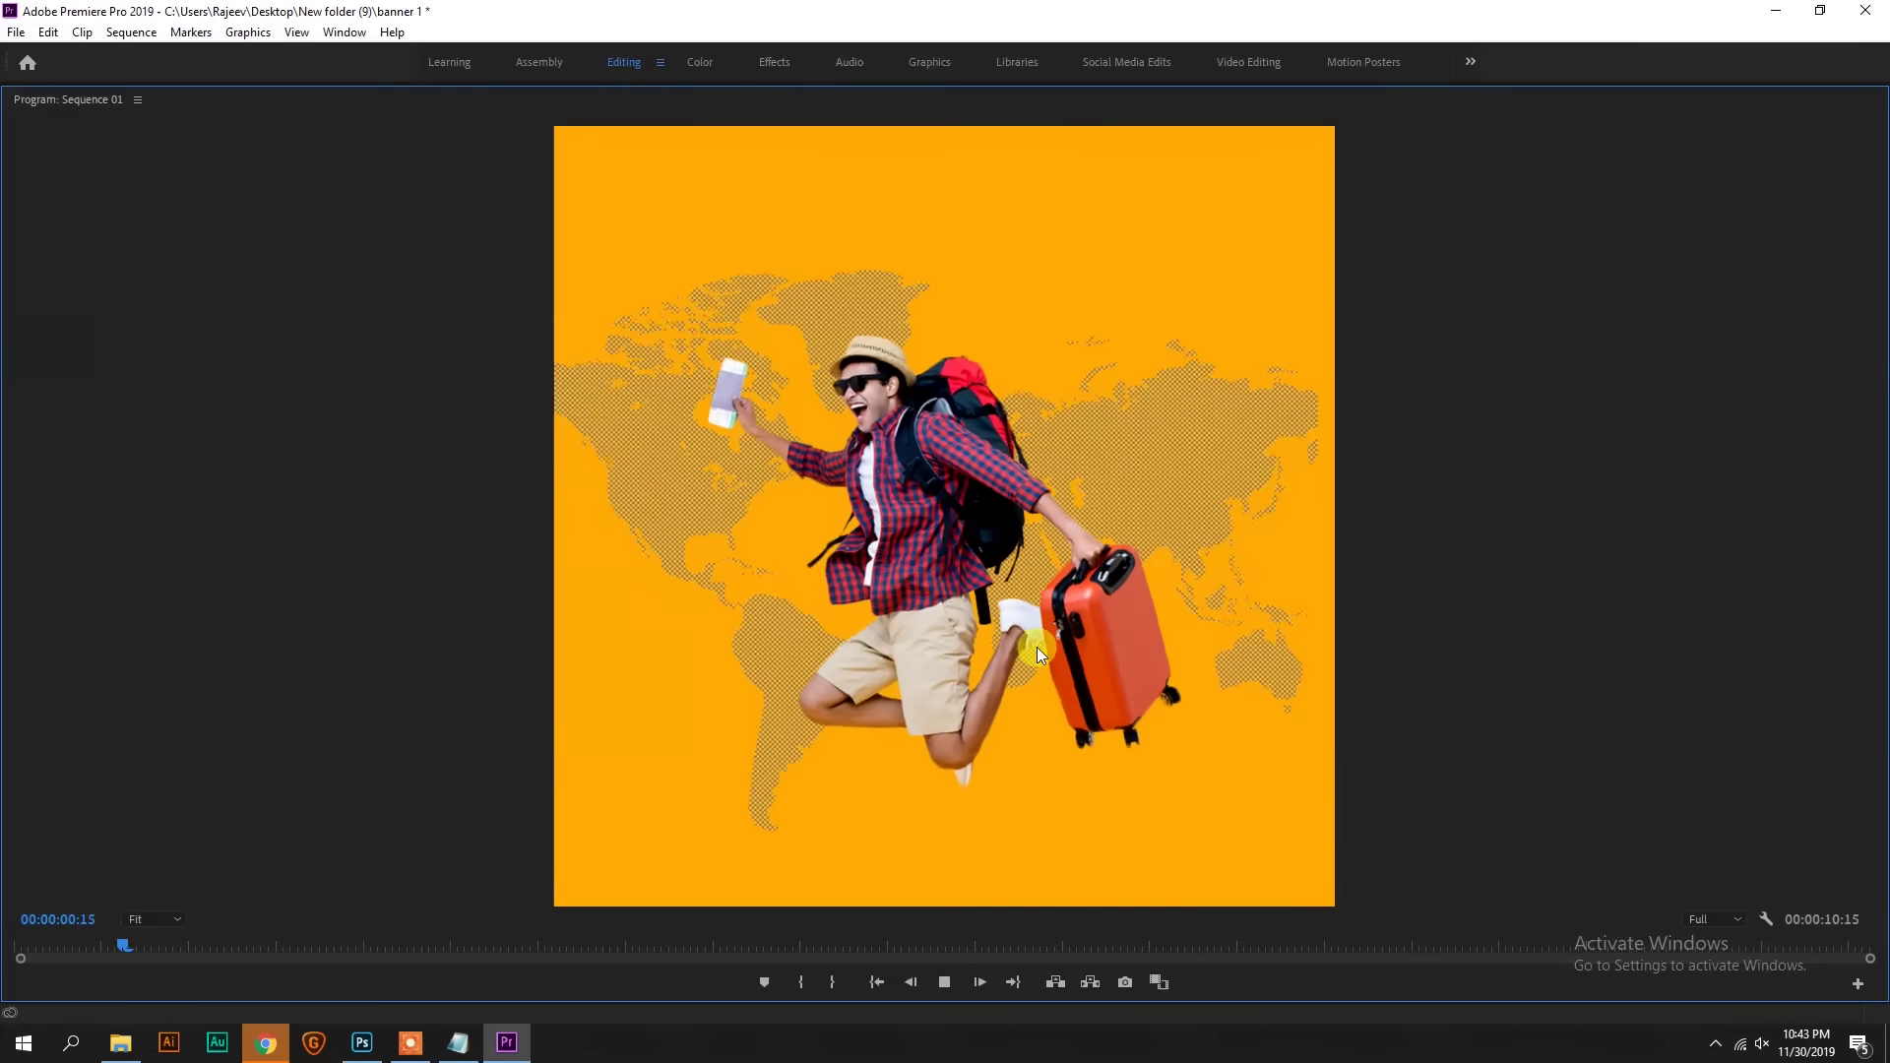
pyautogui.press('space')
pyautogui.press('`')
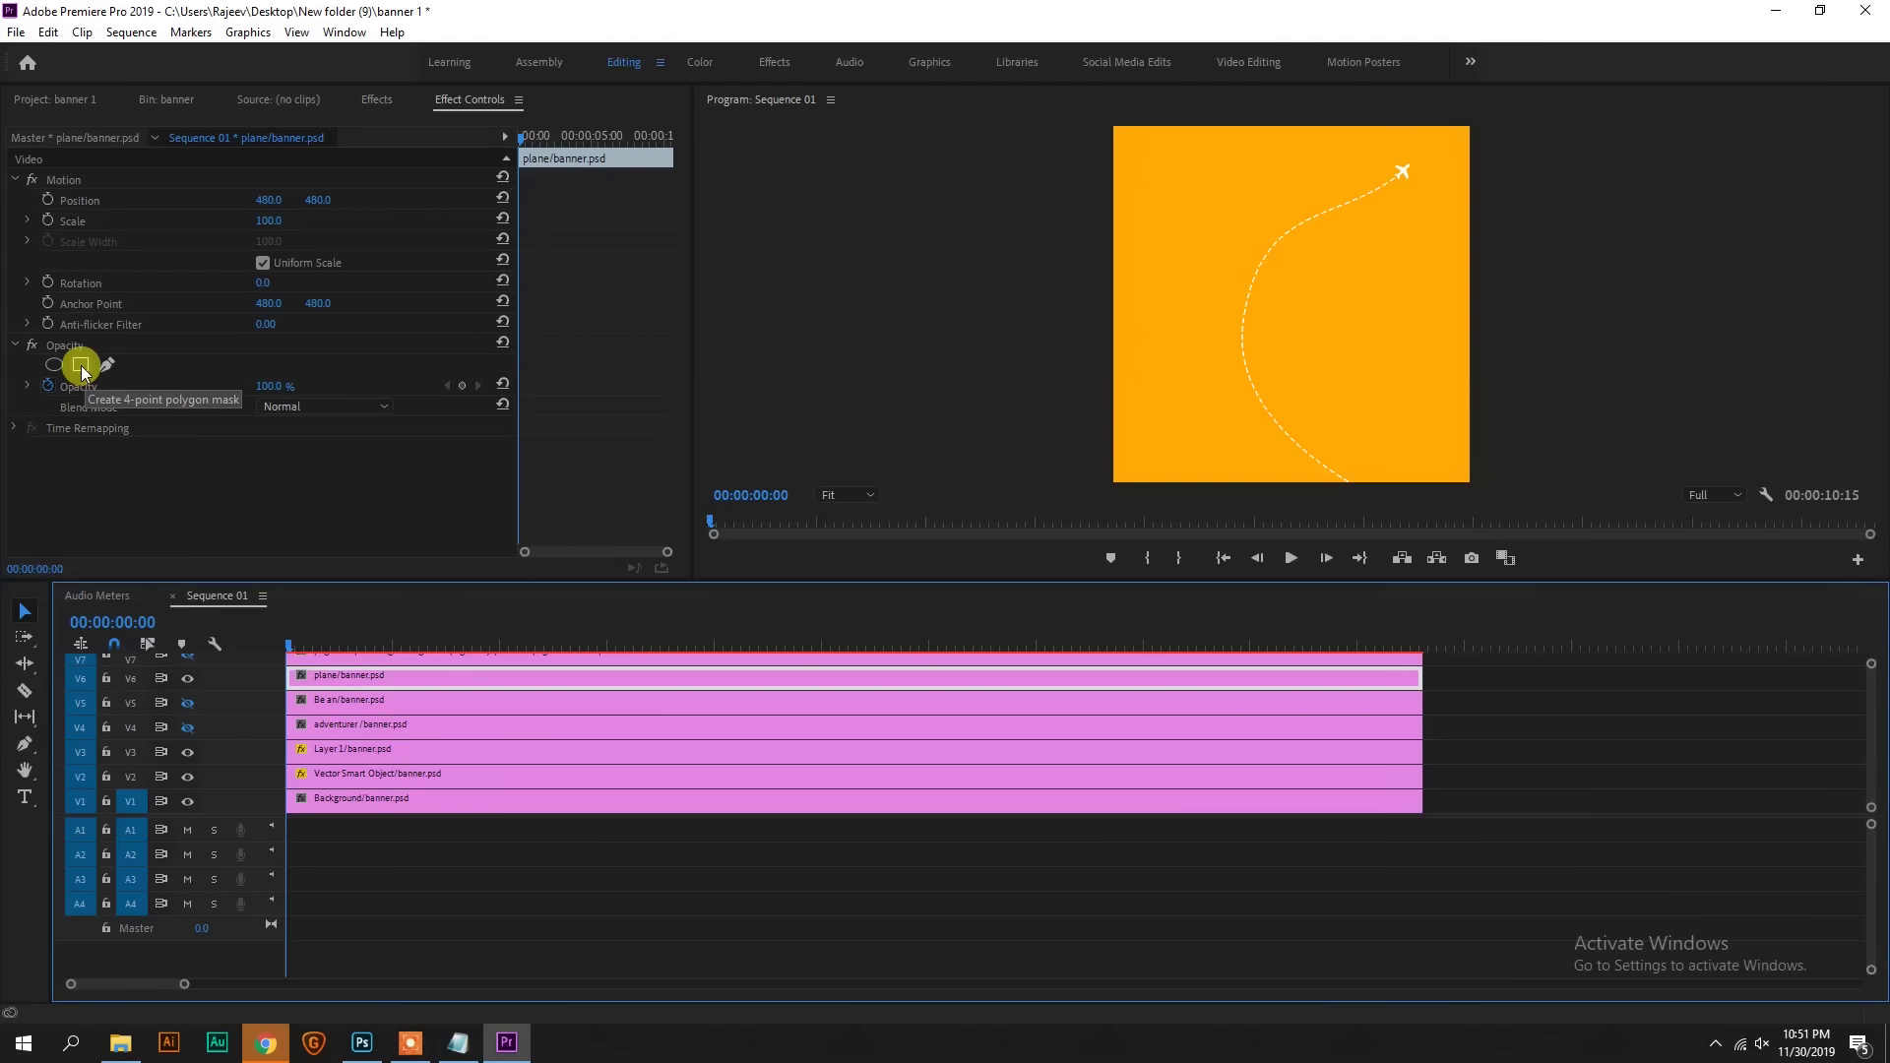
# Step: Add a four-point polygon mask to the plane clip and move it to the frame's bottom edge
pyautogui.click(81, 367)
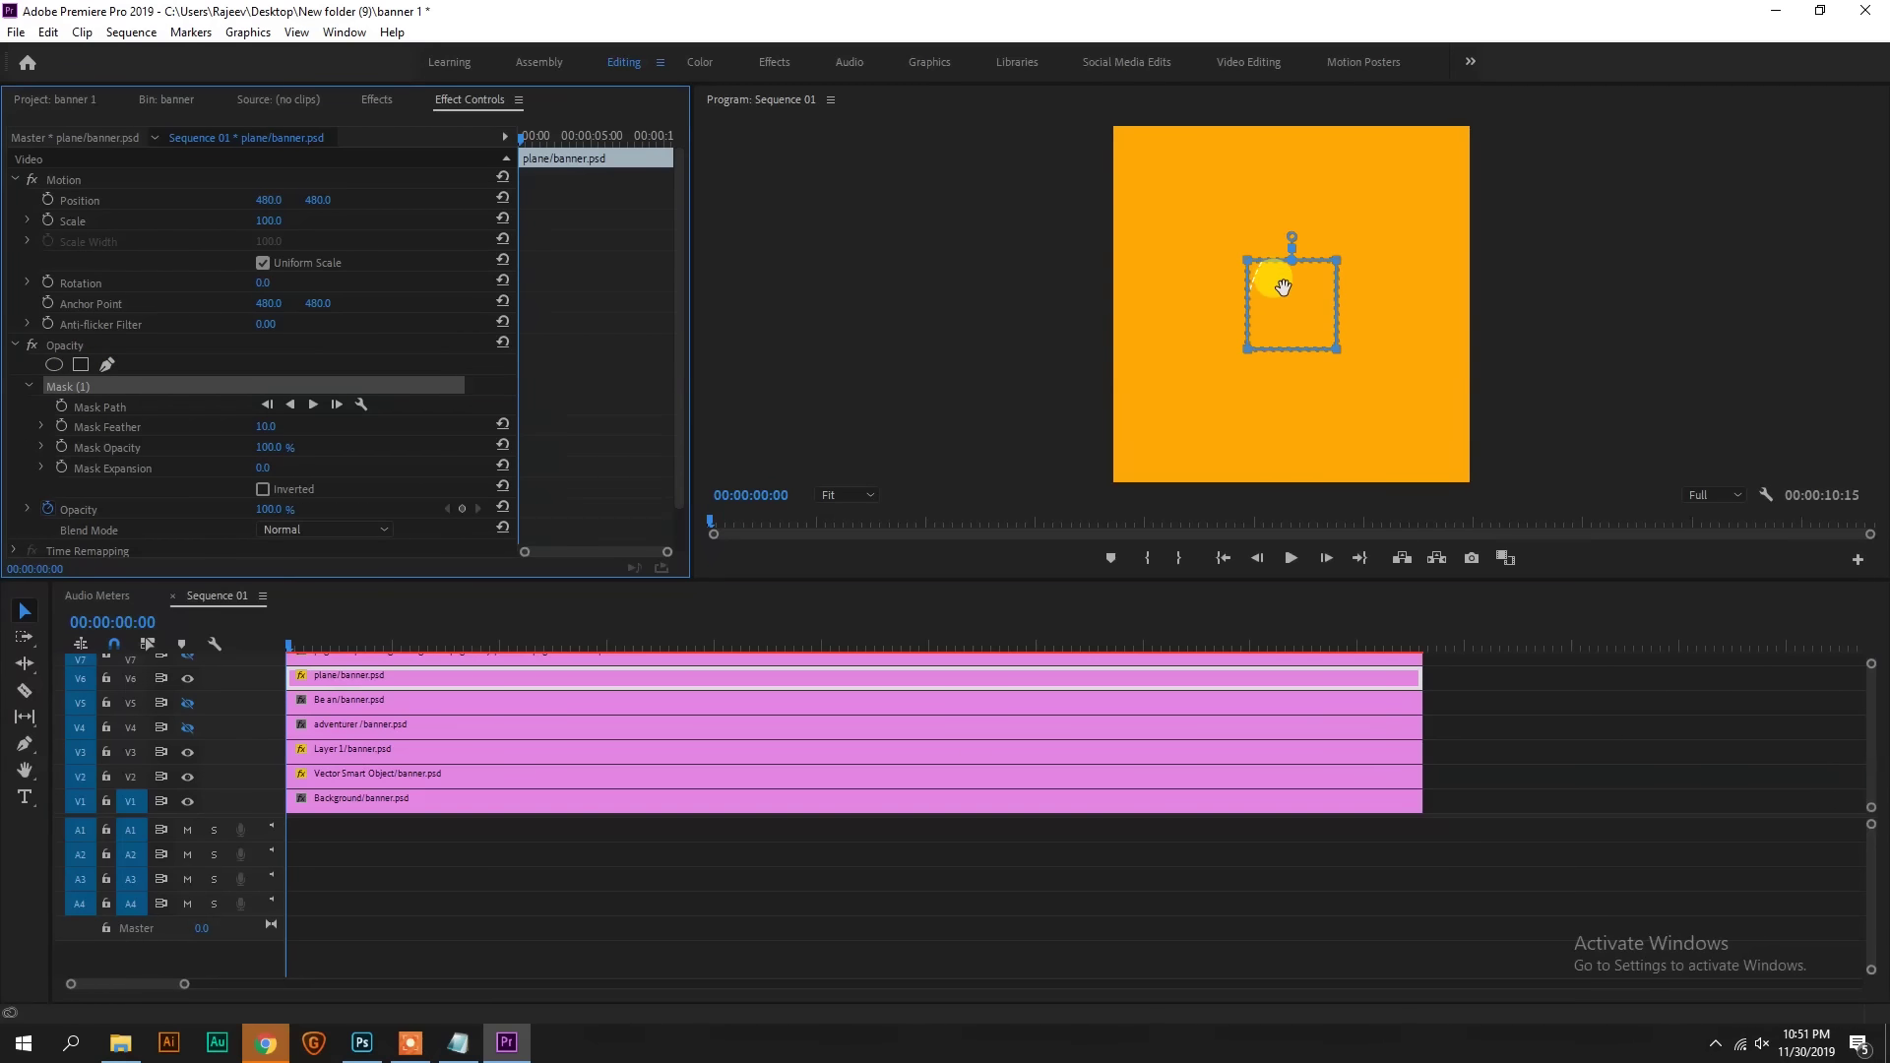
pyautogui.moveTo(1287, 304)
pyautogui.mouseDown()
pyautogui.moveTo(1402, 177)
pyautogui.moveTo(1270, 391)
pyautogui.moveTo(1284, 280)
pyautogui.mouseUp()
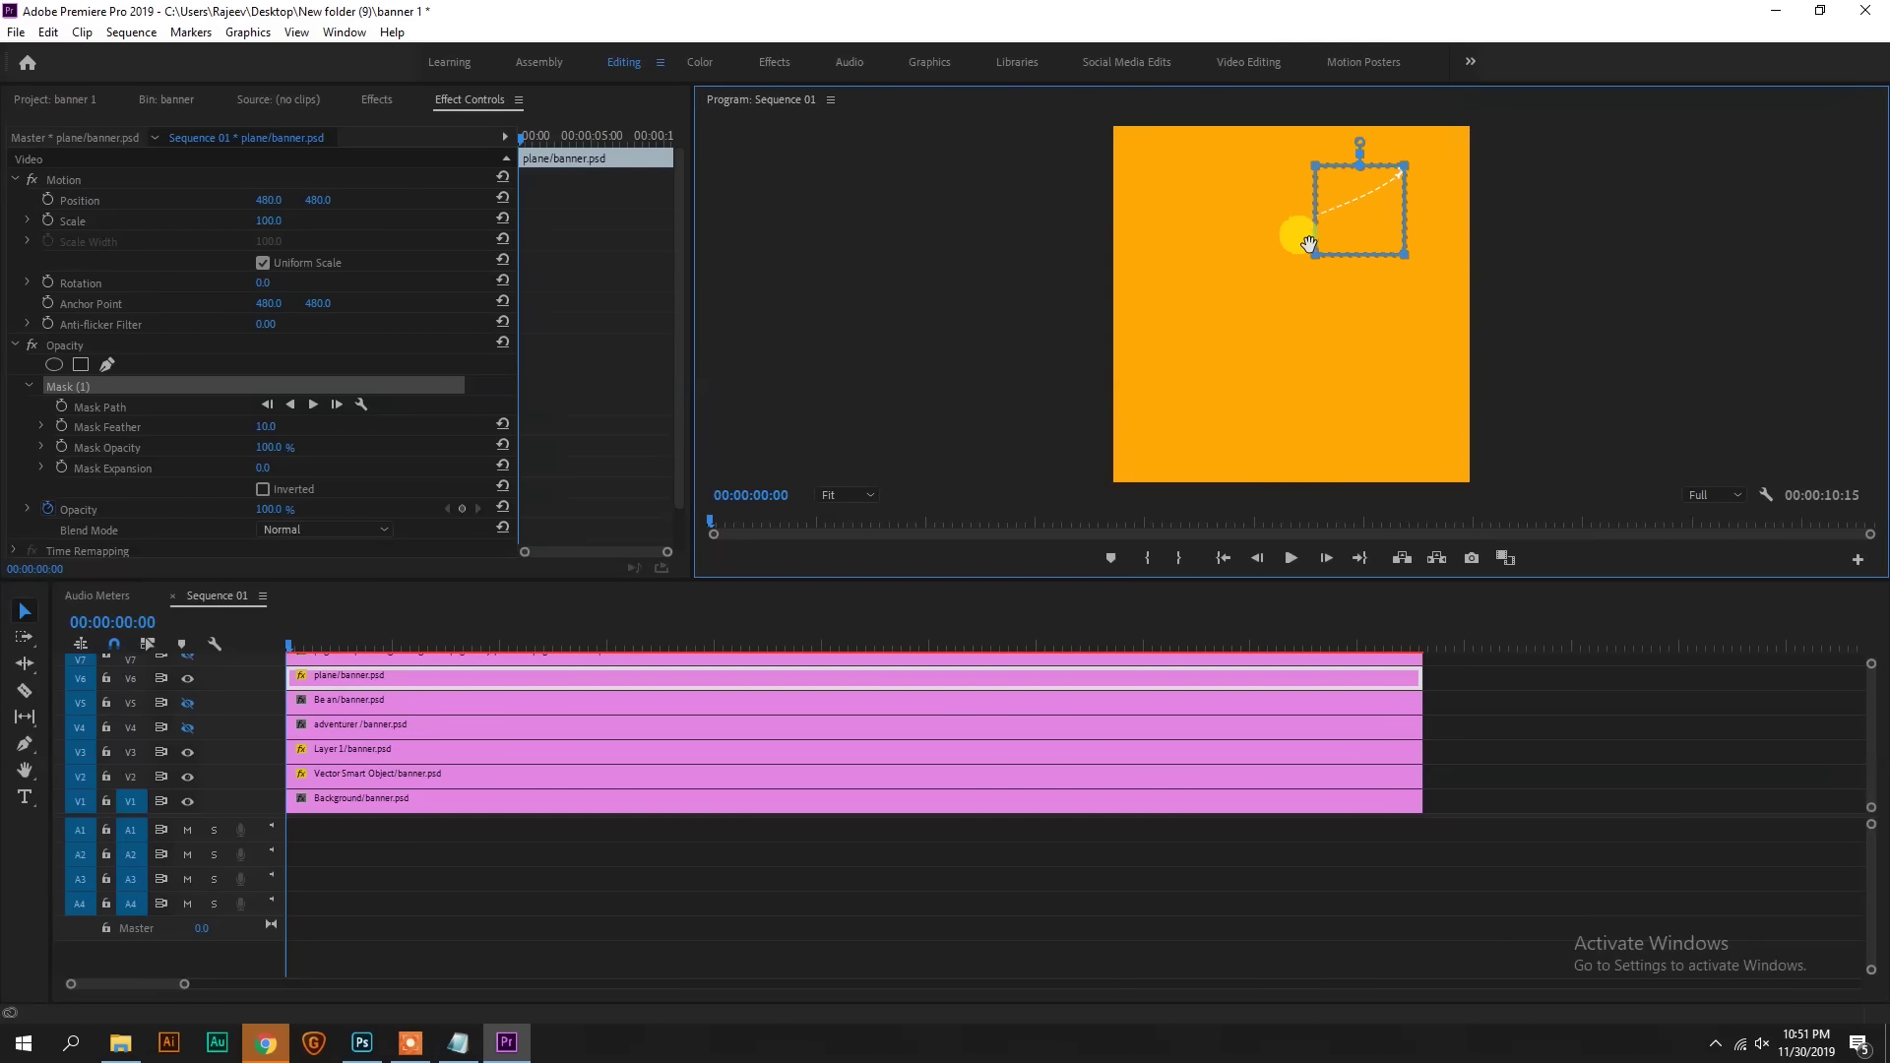
pyautogui.moveTo(1285, 279); pyautogui.dragTo(1285, 276)
pyautogui.moveTo(1285, 398); pyautogui.dragTo(1346, 482)
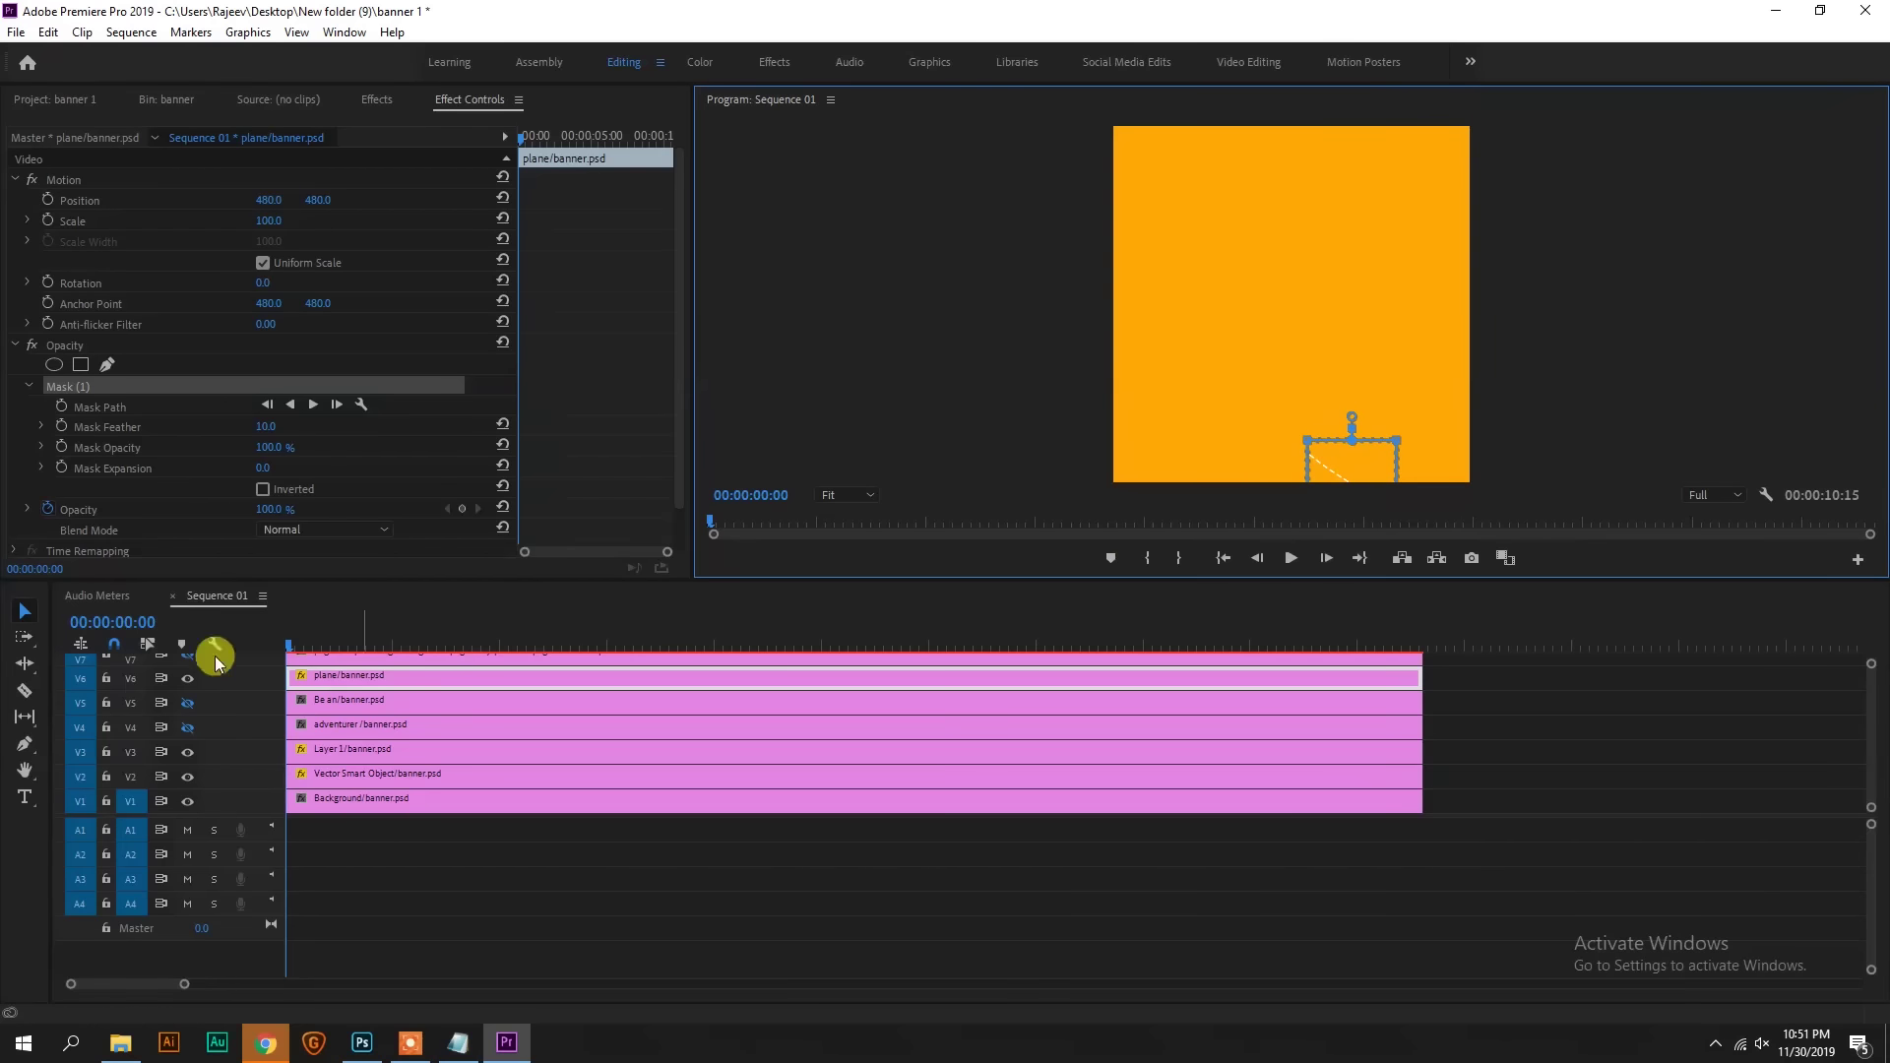
# Step: Keyframe the Mask Path at frame 0, then expand it over the dashed path at frame 12
pyautogui.click(316, 686)
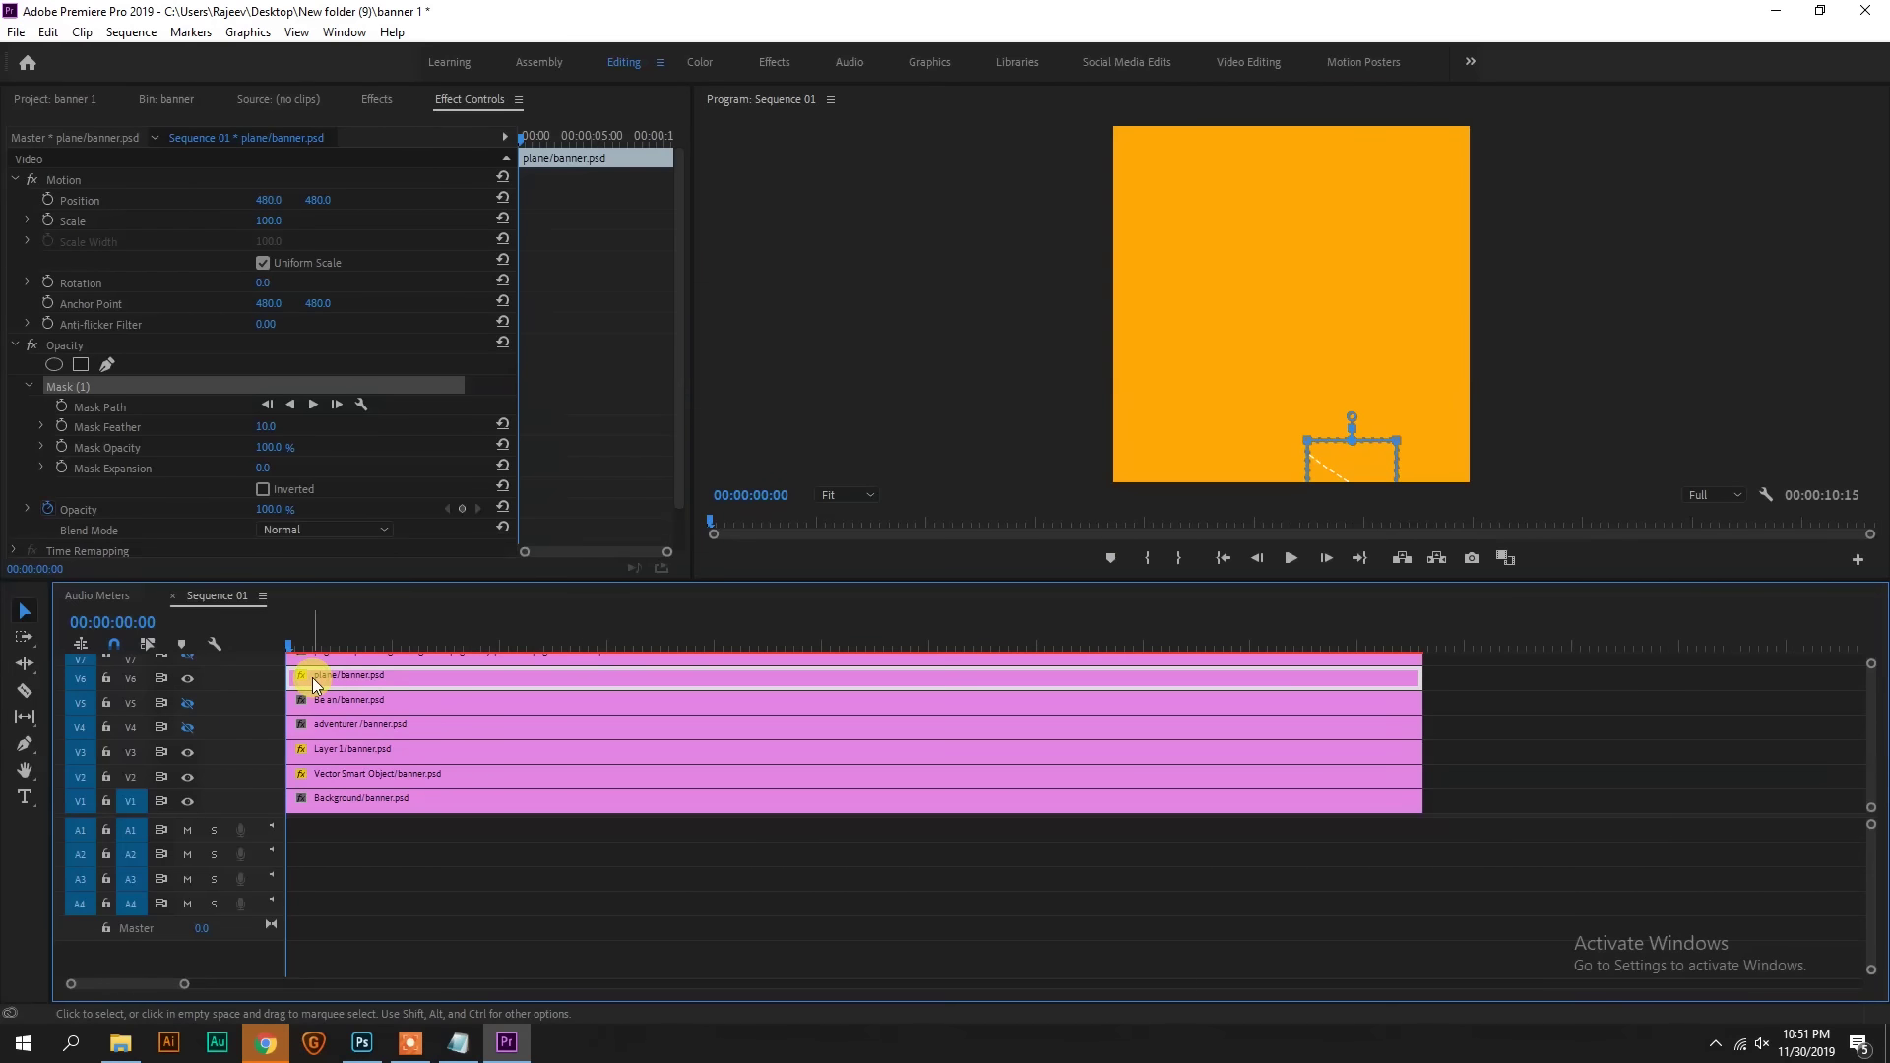
pyautogui.click(61, 407)
pyautogui.click(71, 387)
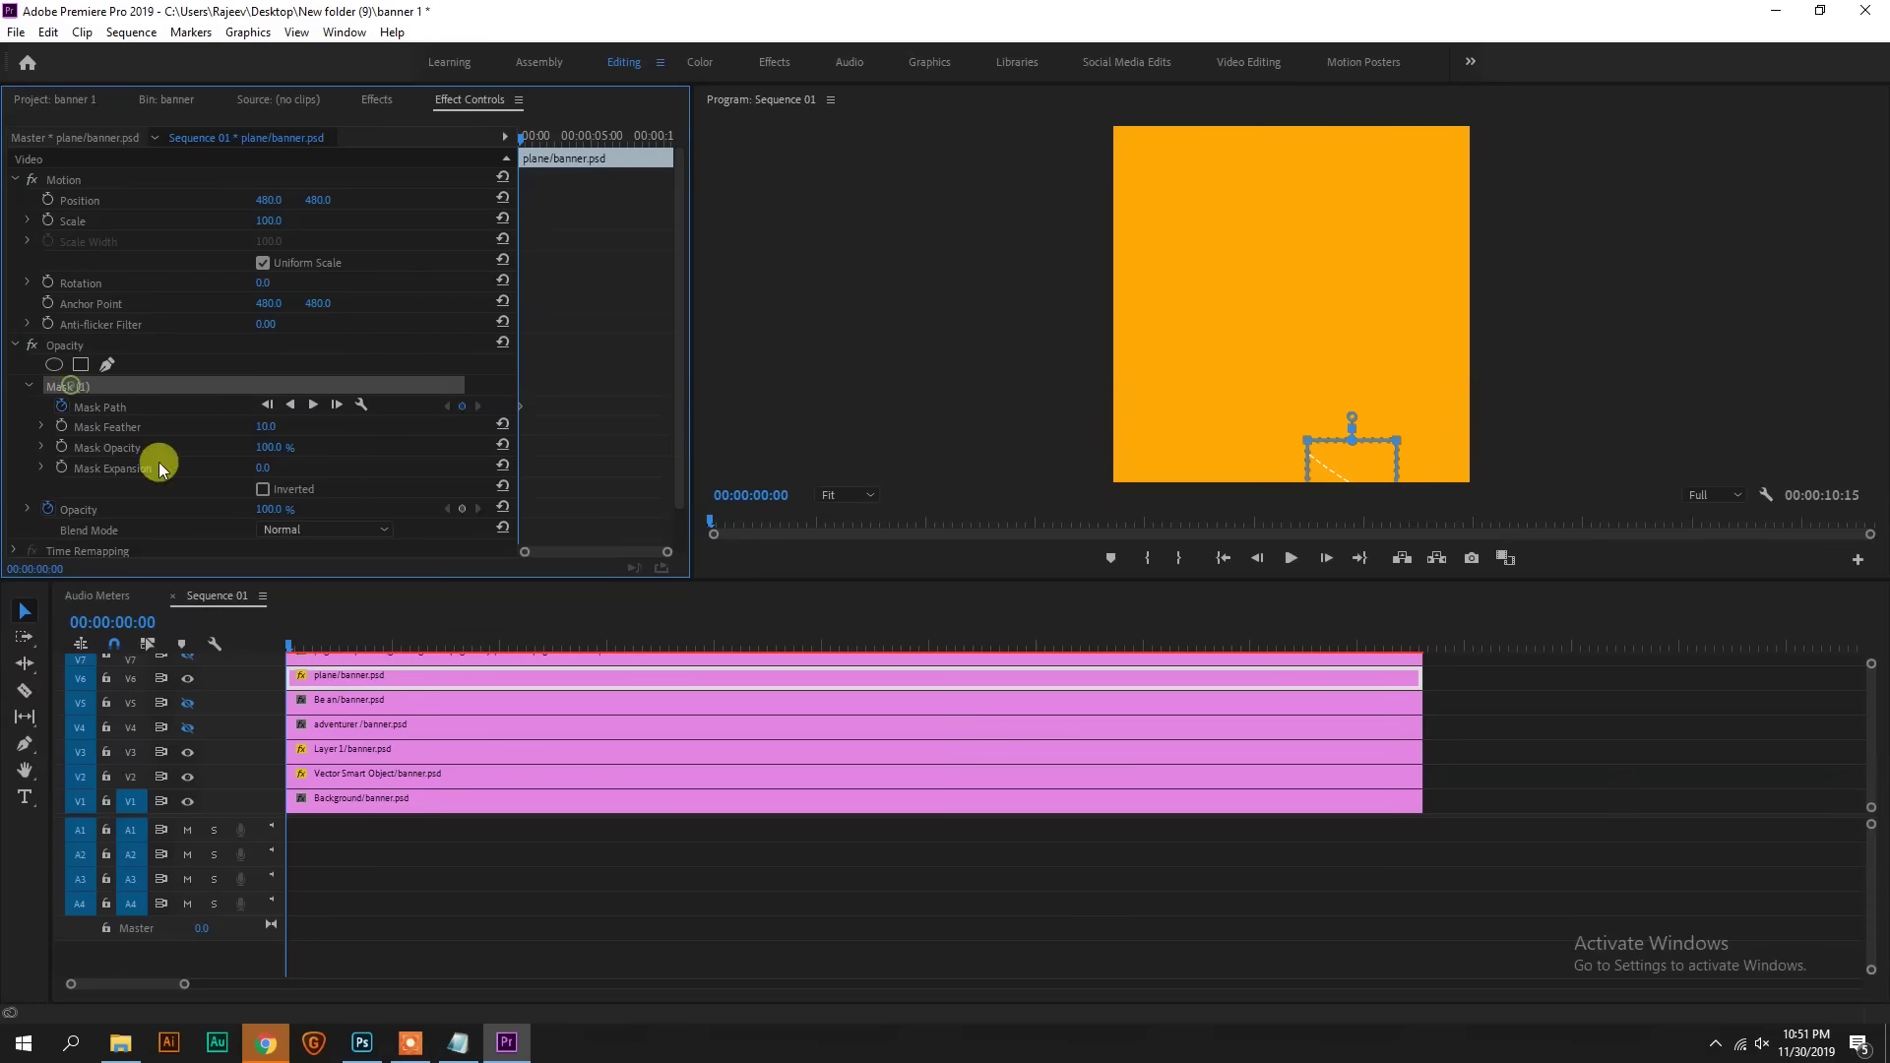
pyautogui.moveTo(297, 645); pyautogui.dragTo(345, 647)
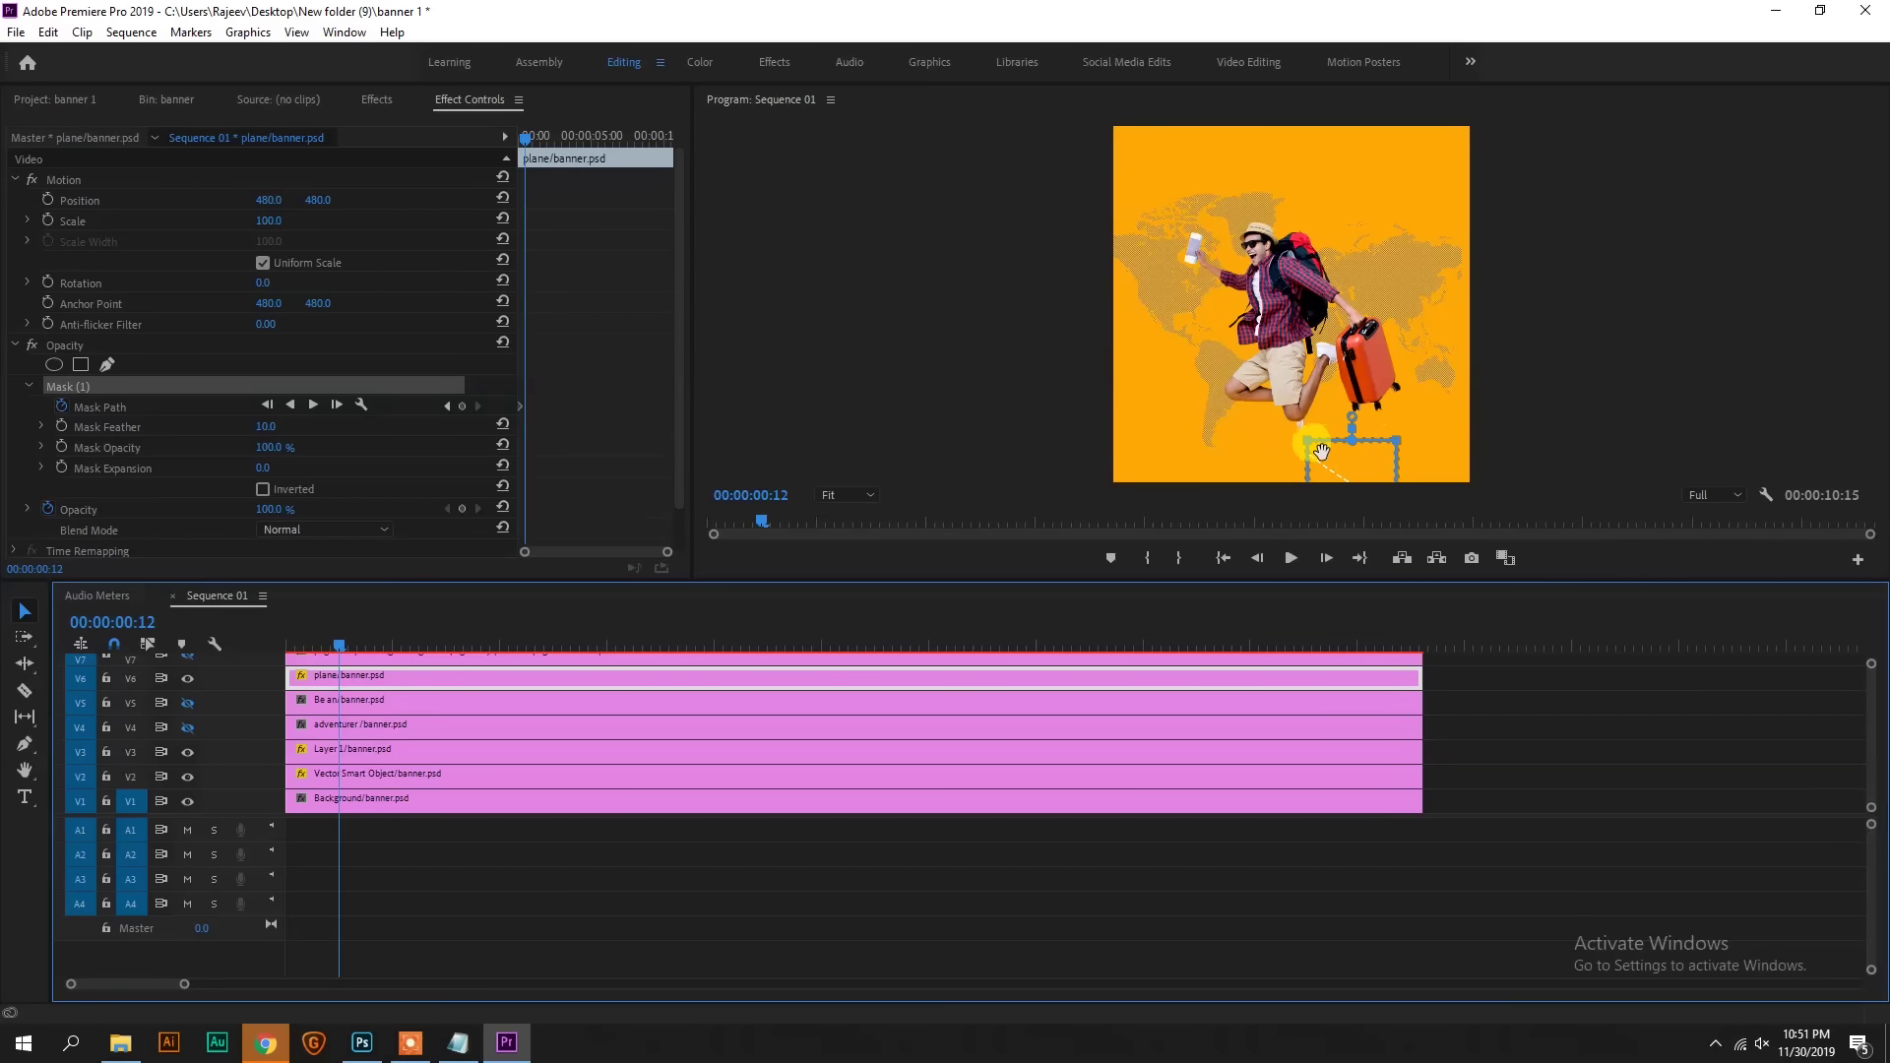
pyautogui.moveTo(1308, 450); pyautogui.dragTo(1147, 270)
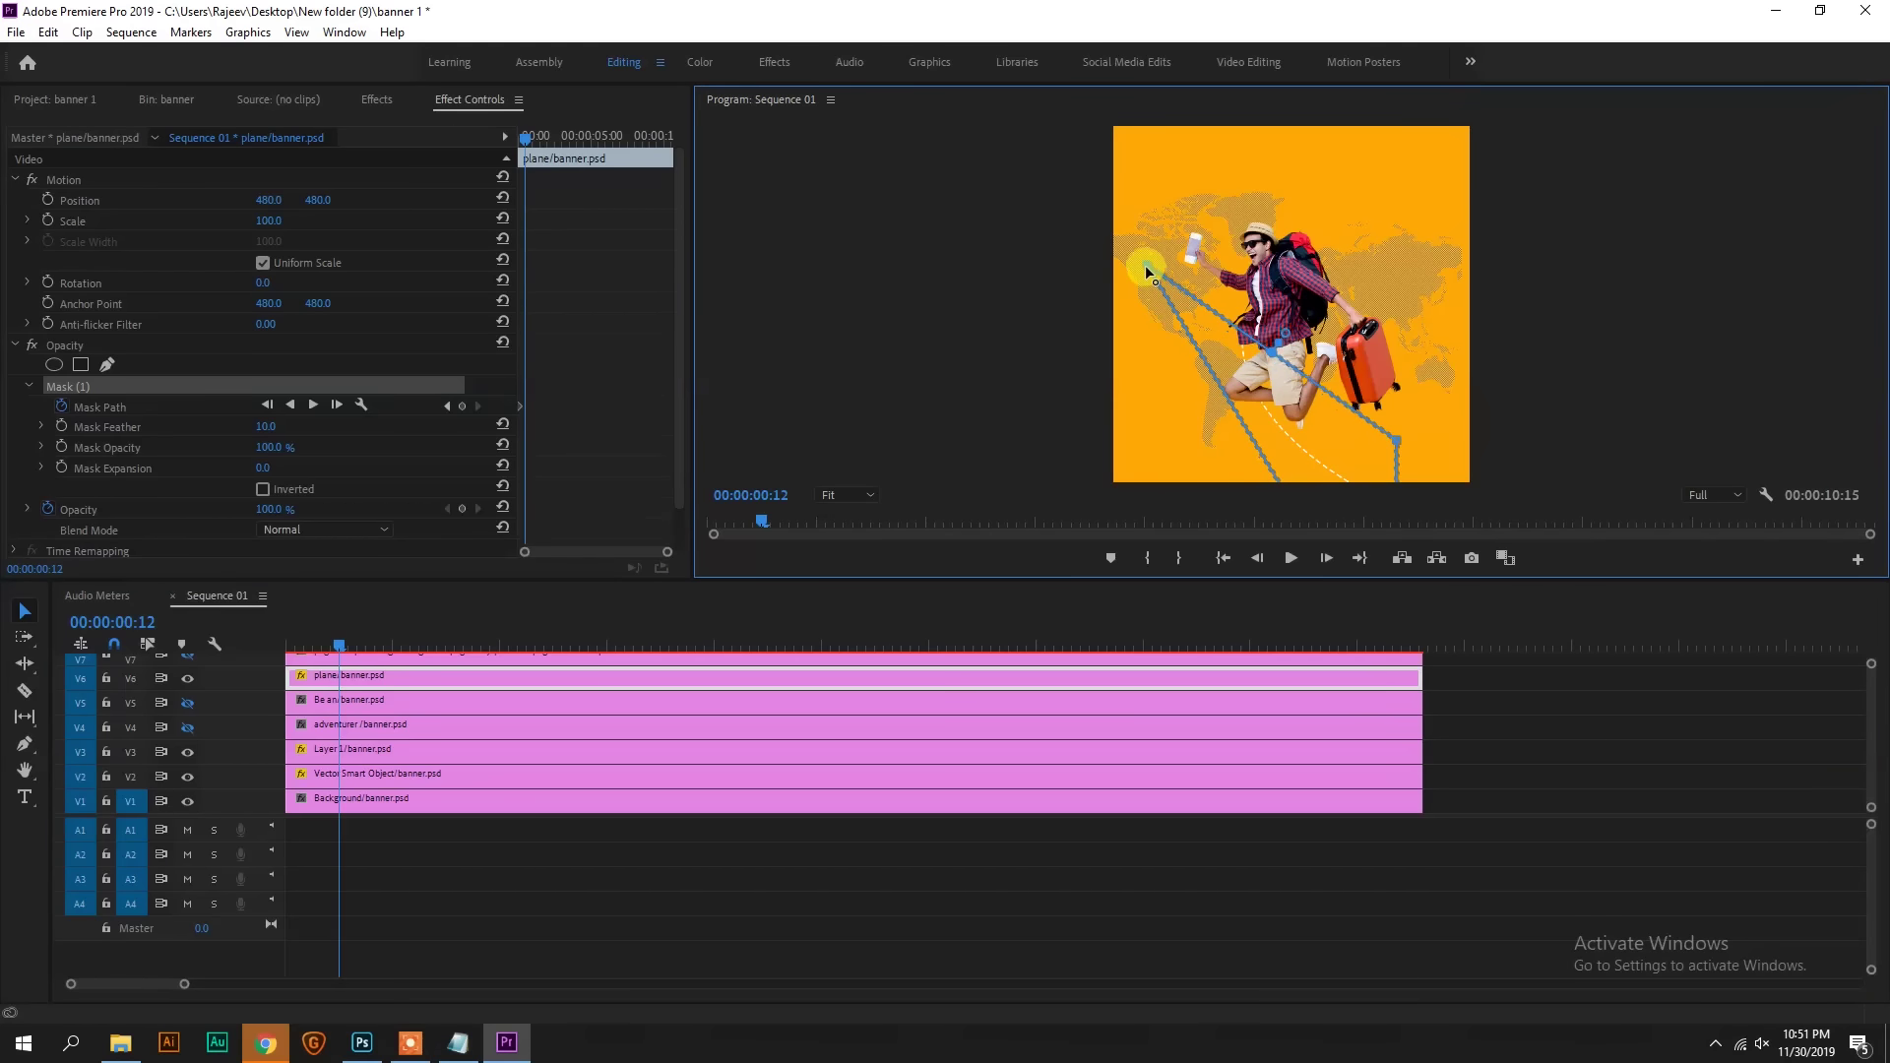
pyautogui.moveTo(1398, 440); pyautogui.dragTo(1500, 116)
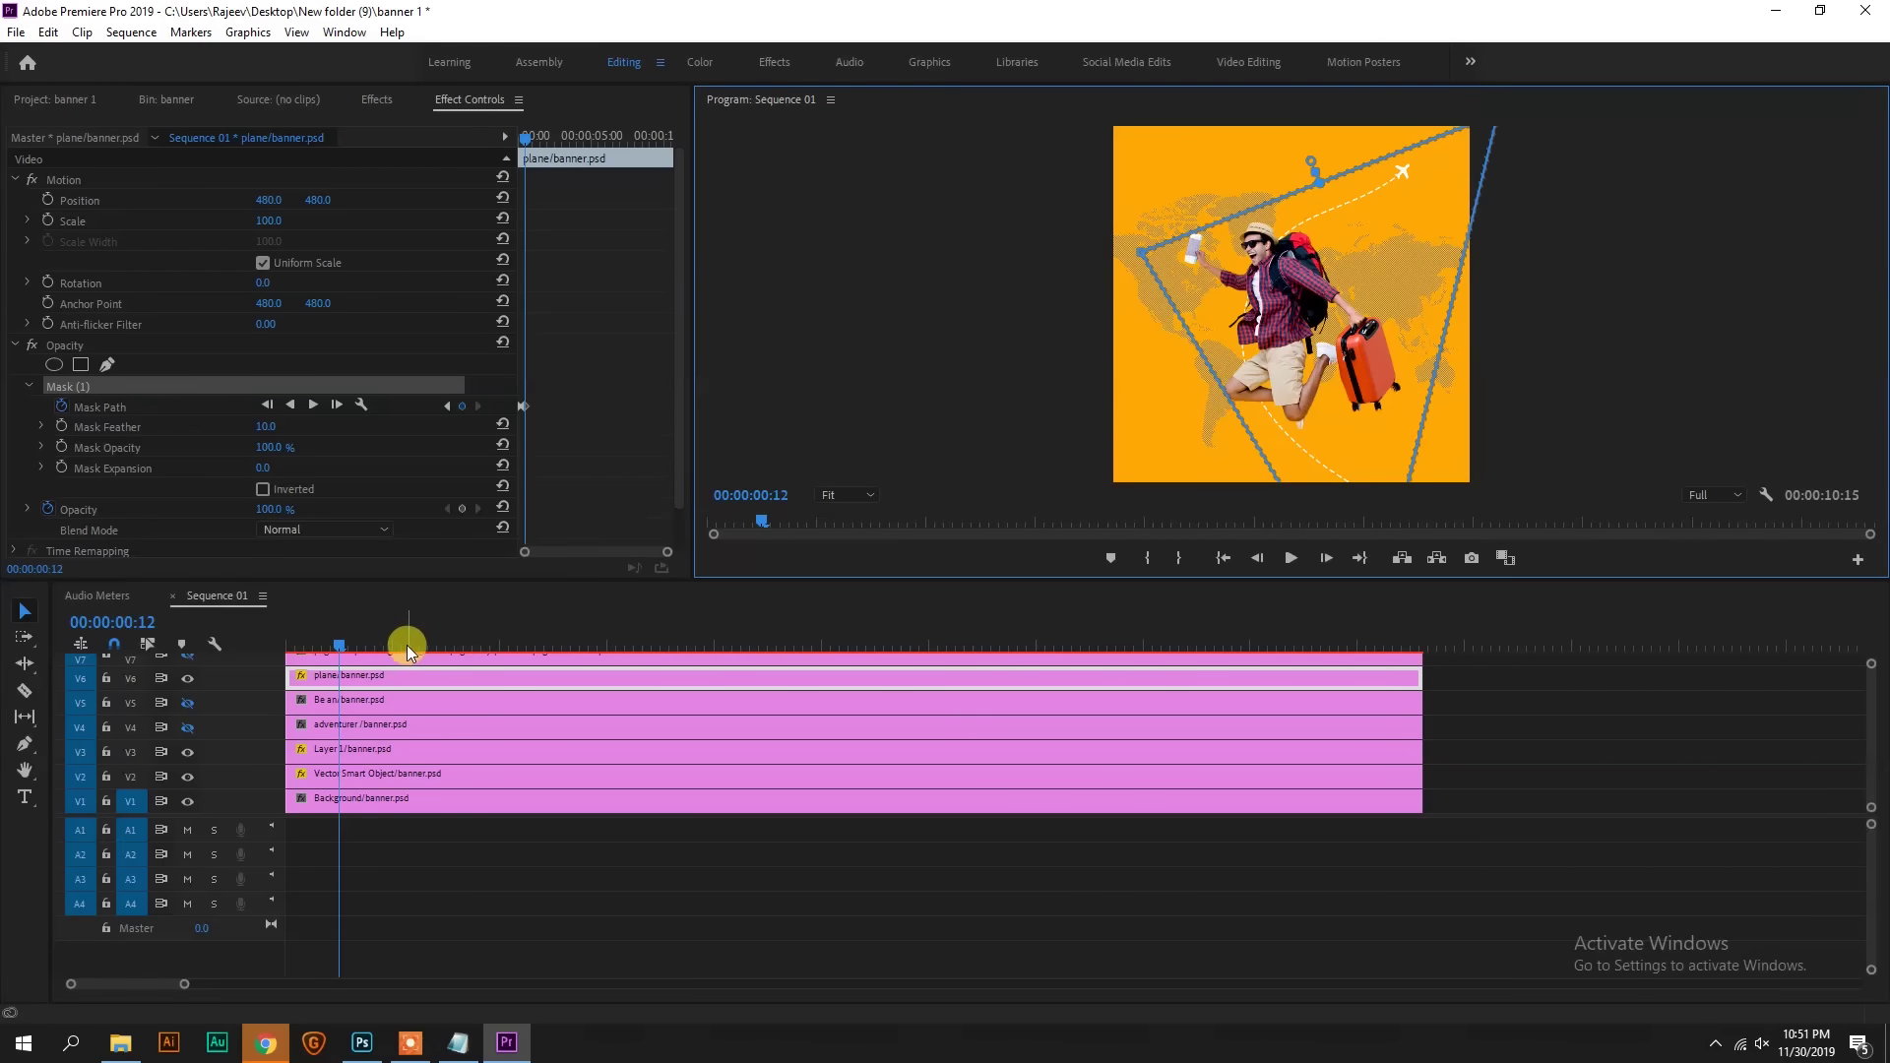
pyautogui.moveTo(349, 640); pyautogui.dragTo(242, 647)
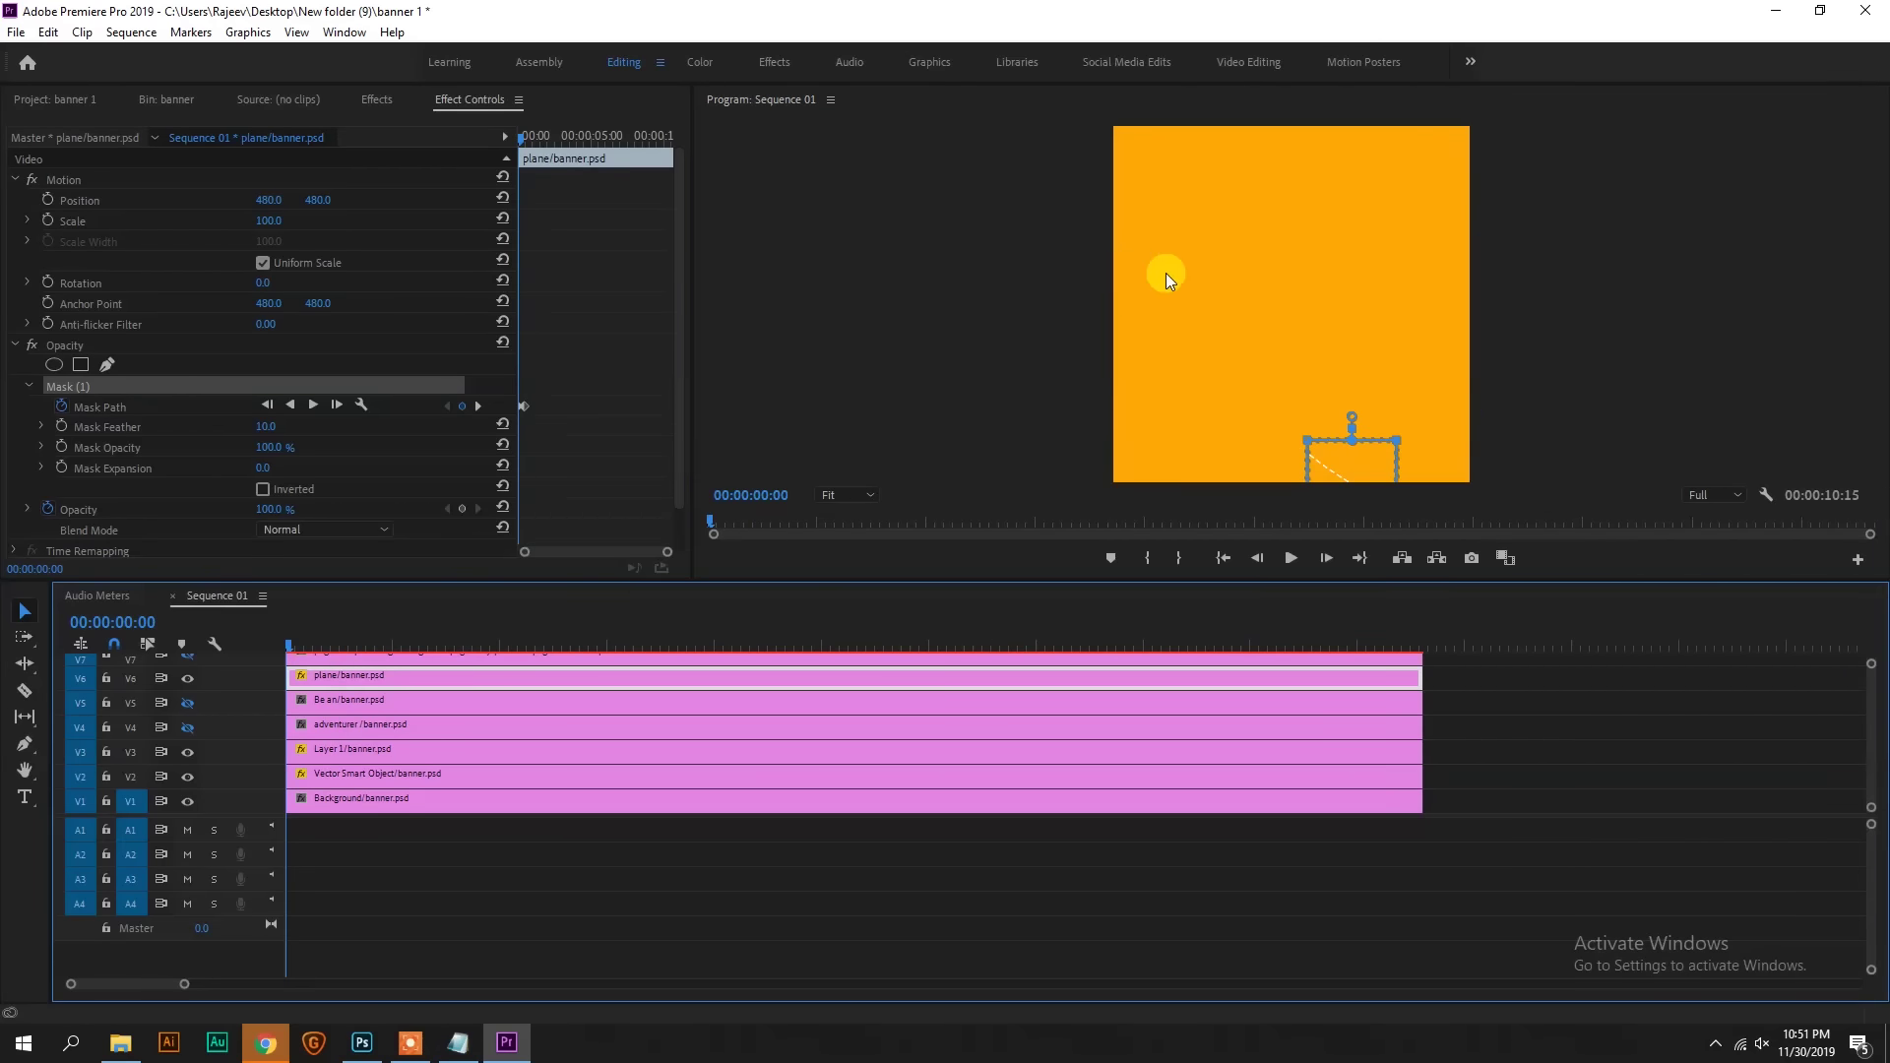
# Step: Play the mask reveal full-window several times, rewinding to the first frame each time
pyautogui.press('`')
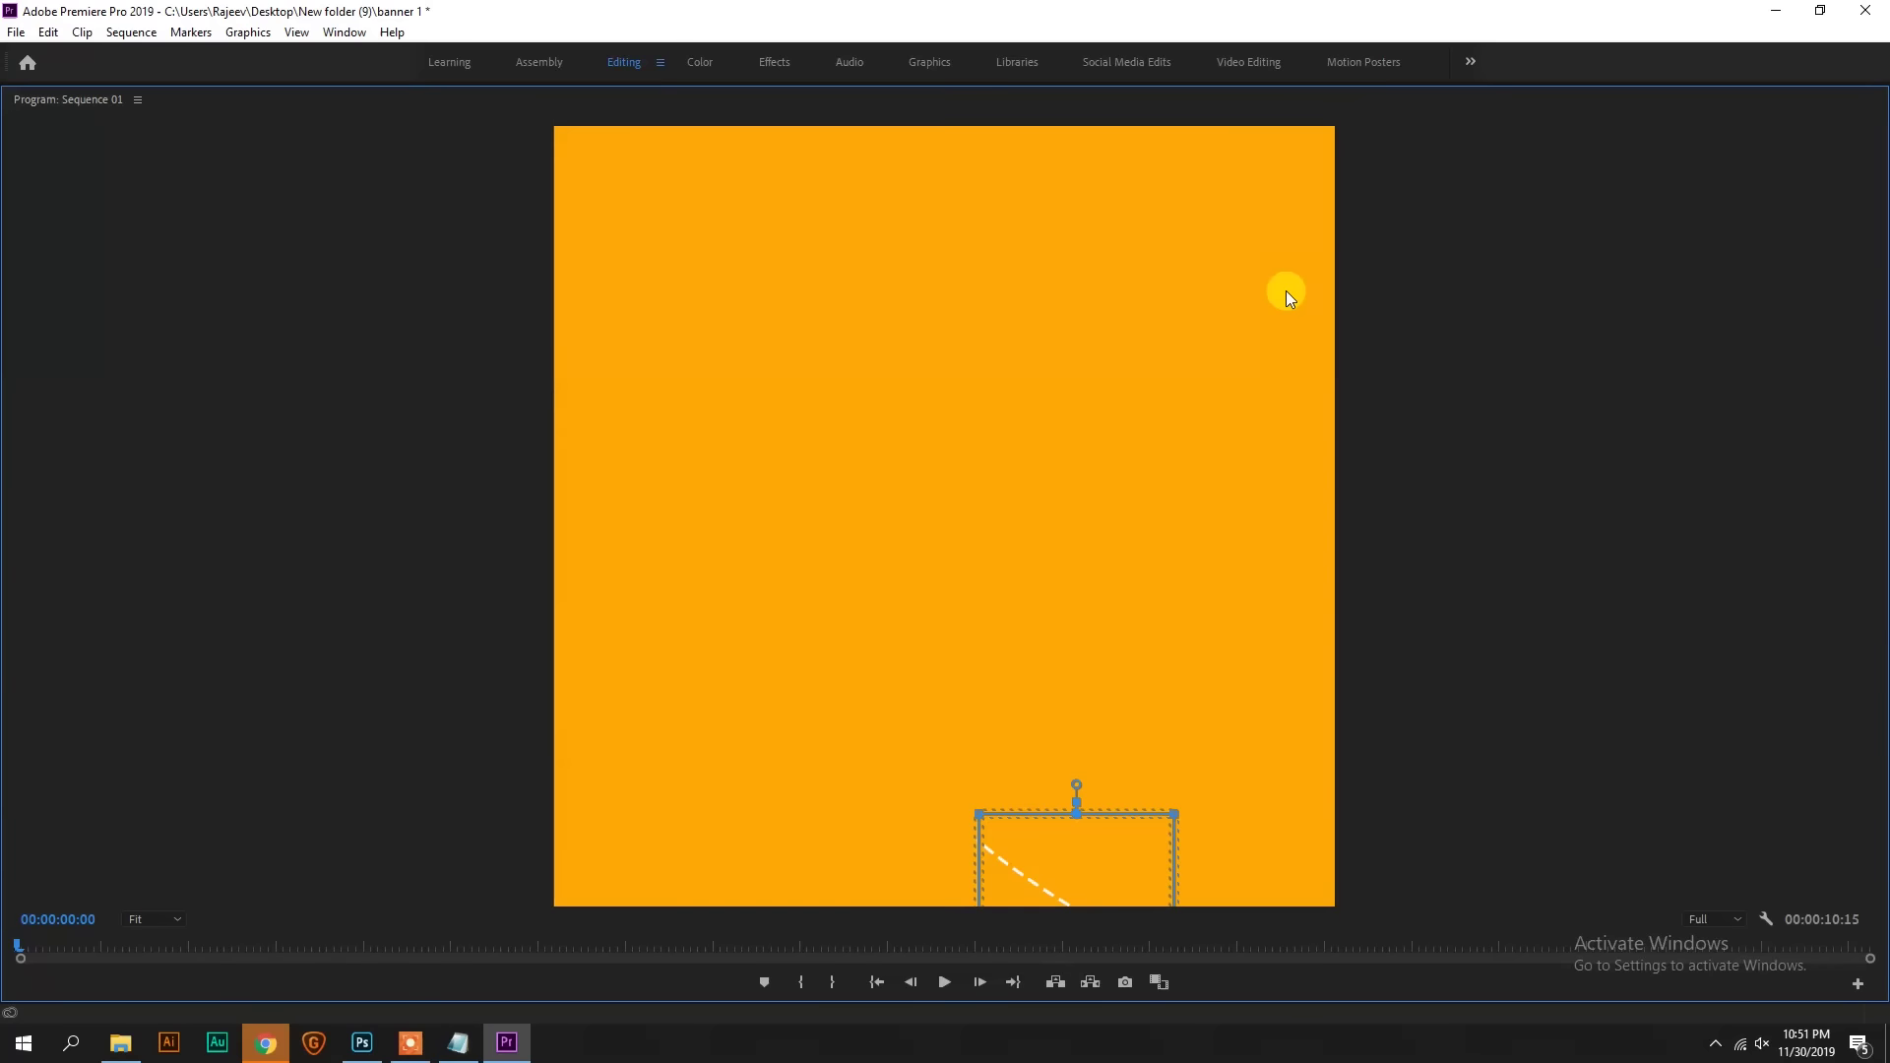
pyautogui.press('space')
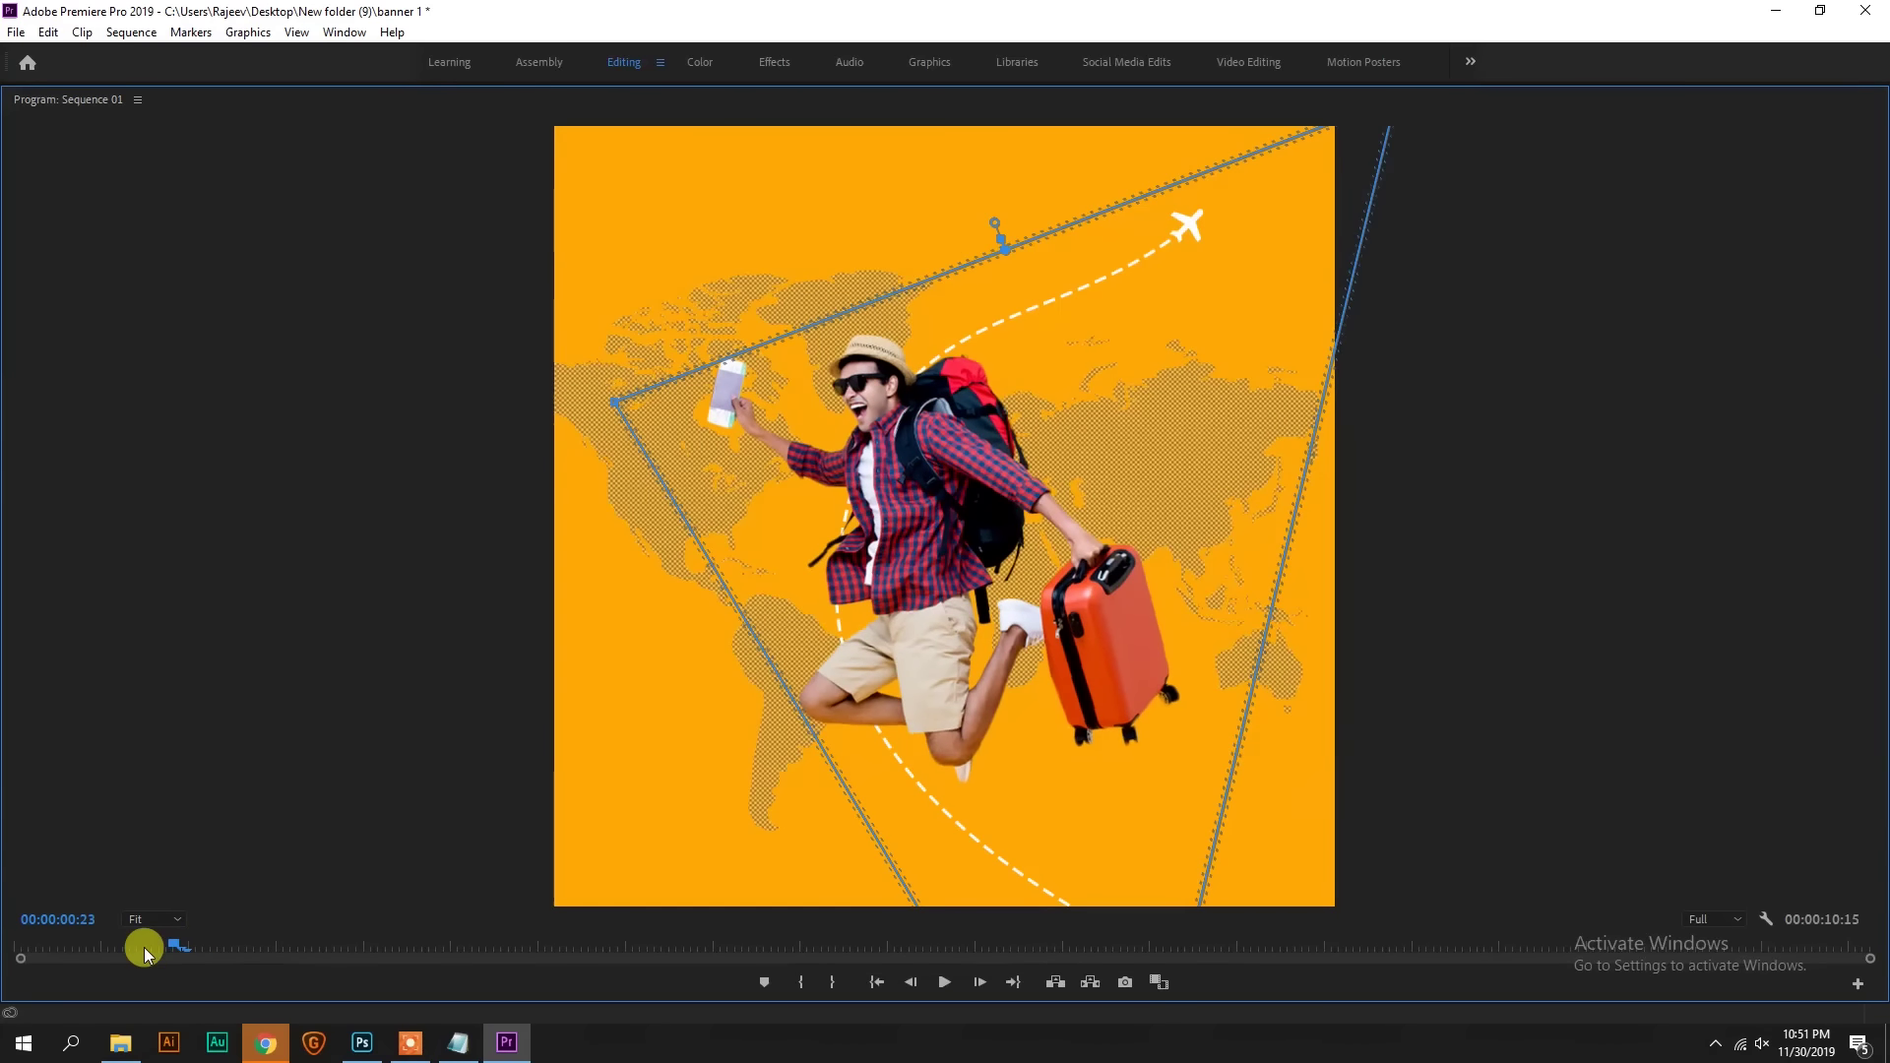
pyautogui.moveTo(148, 946); pyautogui.dragTo(18, 947)
pyautogui.press('space')
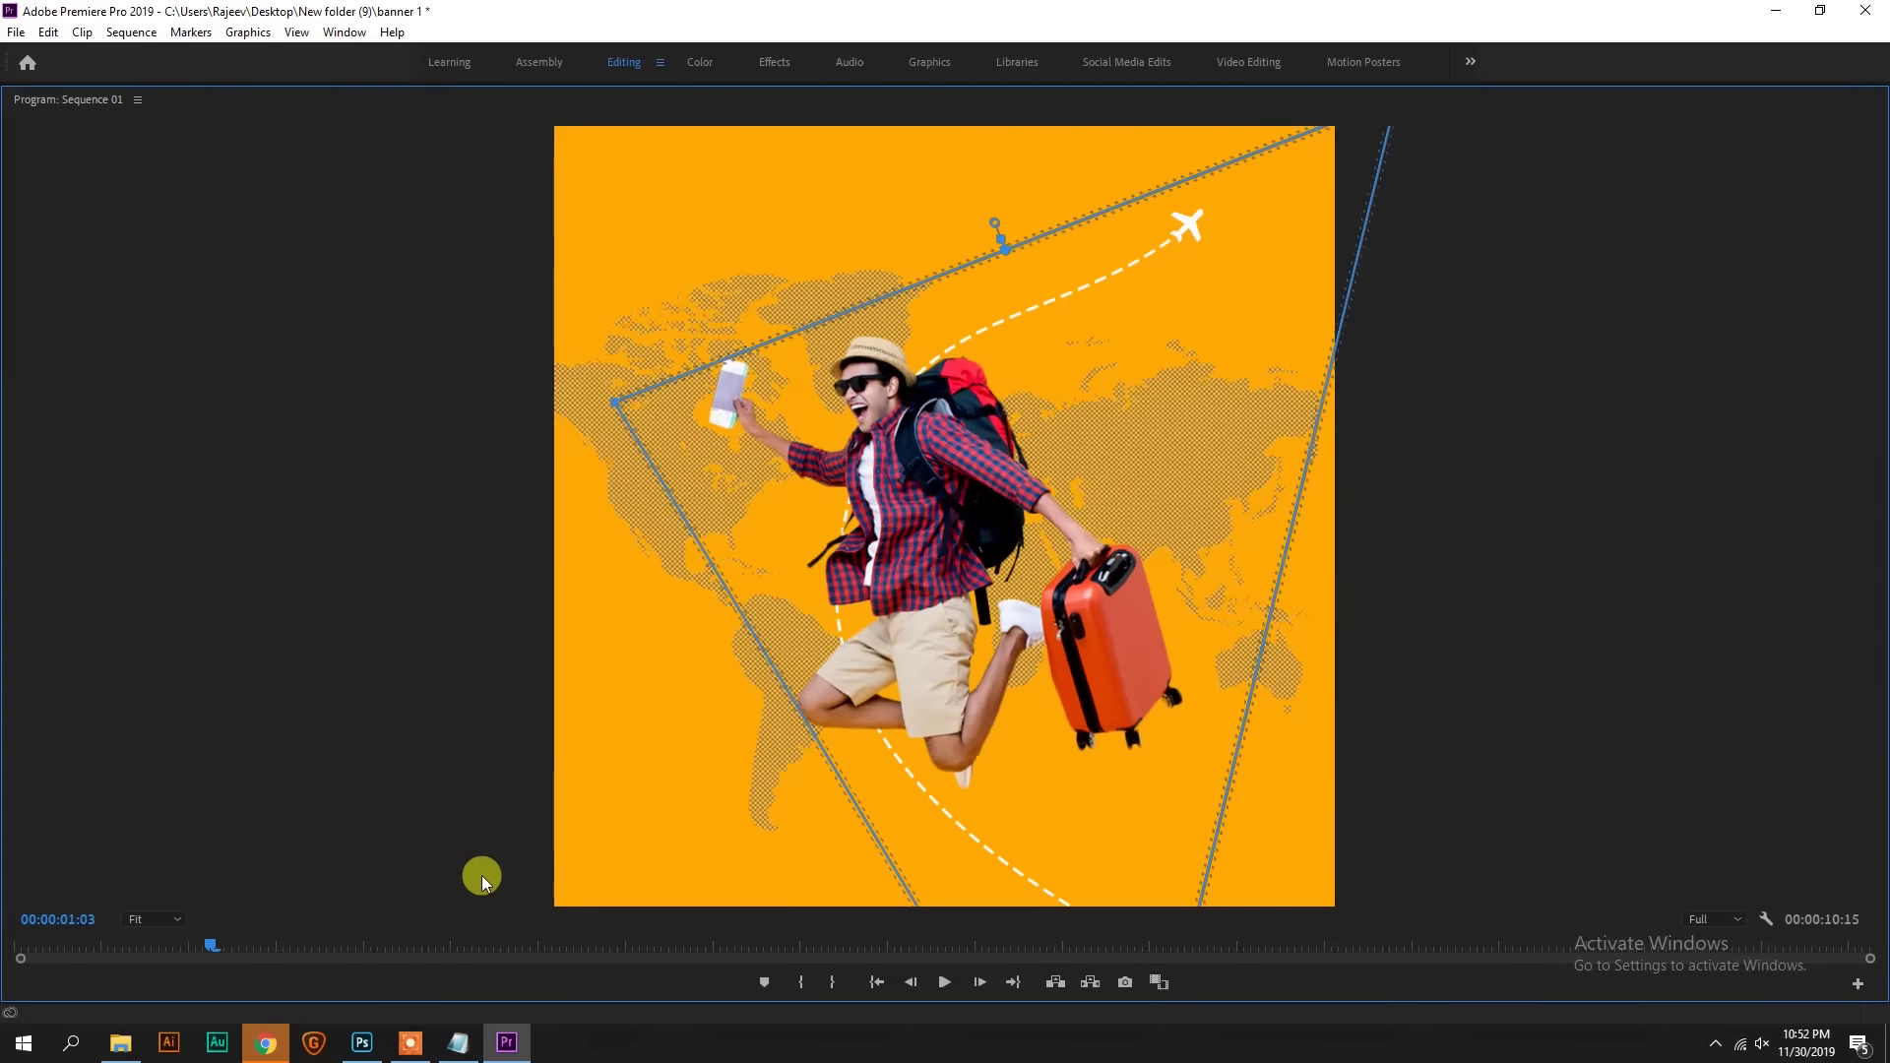
pyautogui.moveTo(209, 957); pyautogui.dragTo(20, 956)
pyautogui.press('space')
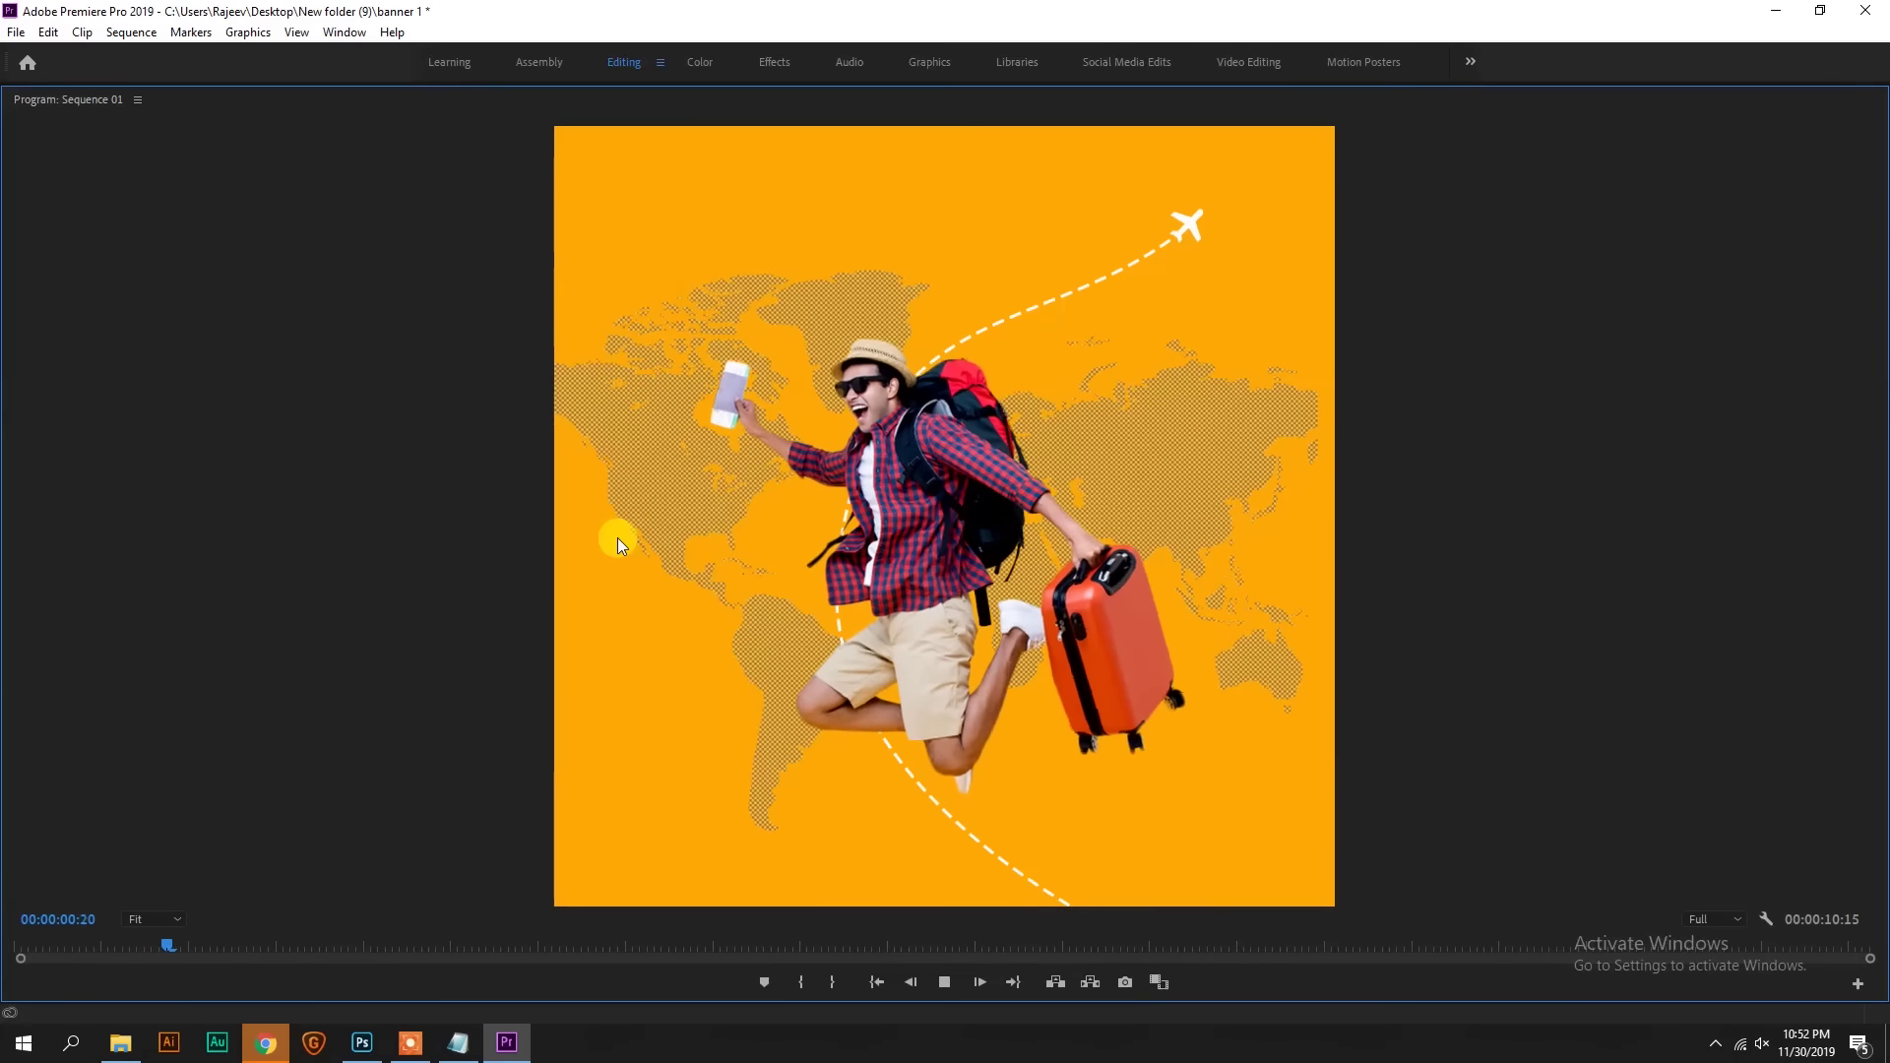
pyautogui.moveTo(210, 946); pyautogui.dragTo(20, 946)
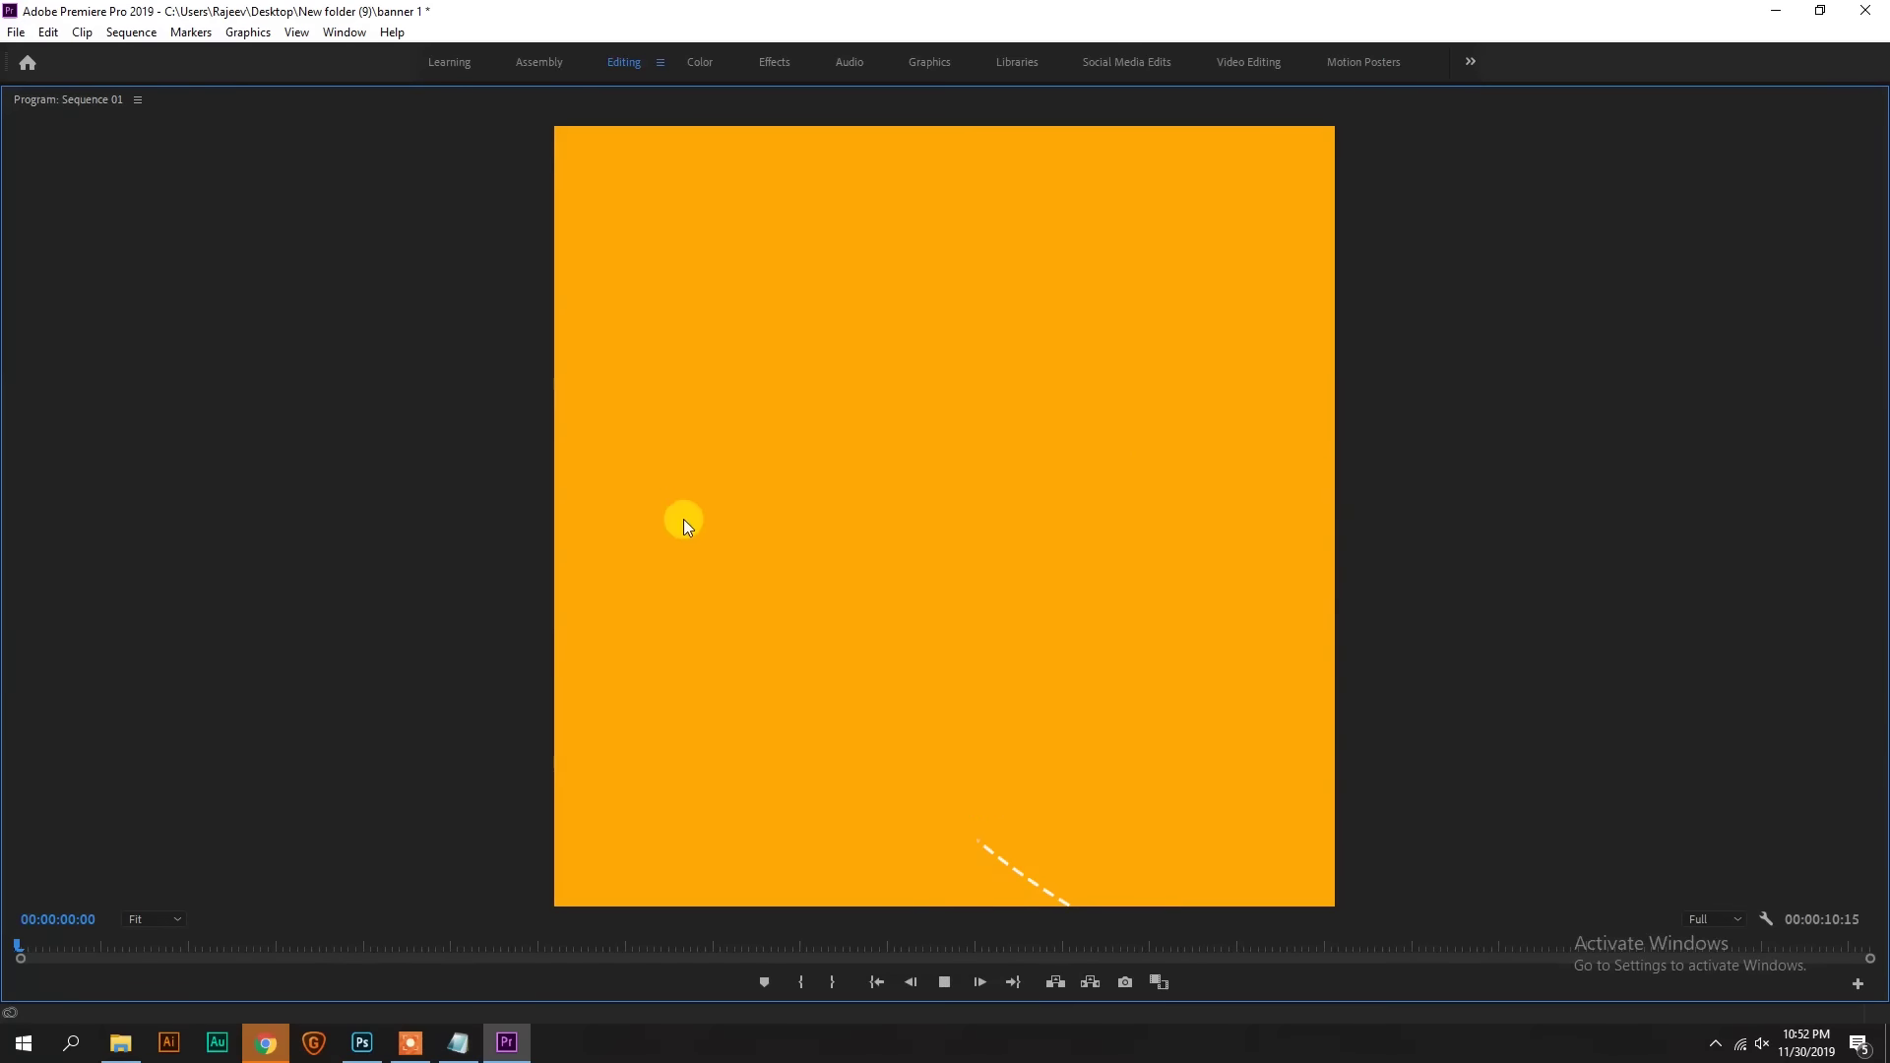
pyautogui.press('space')
pyautogui.press('space')
pyautogui.press('`')
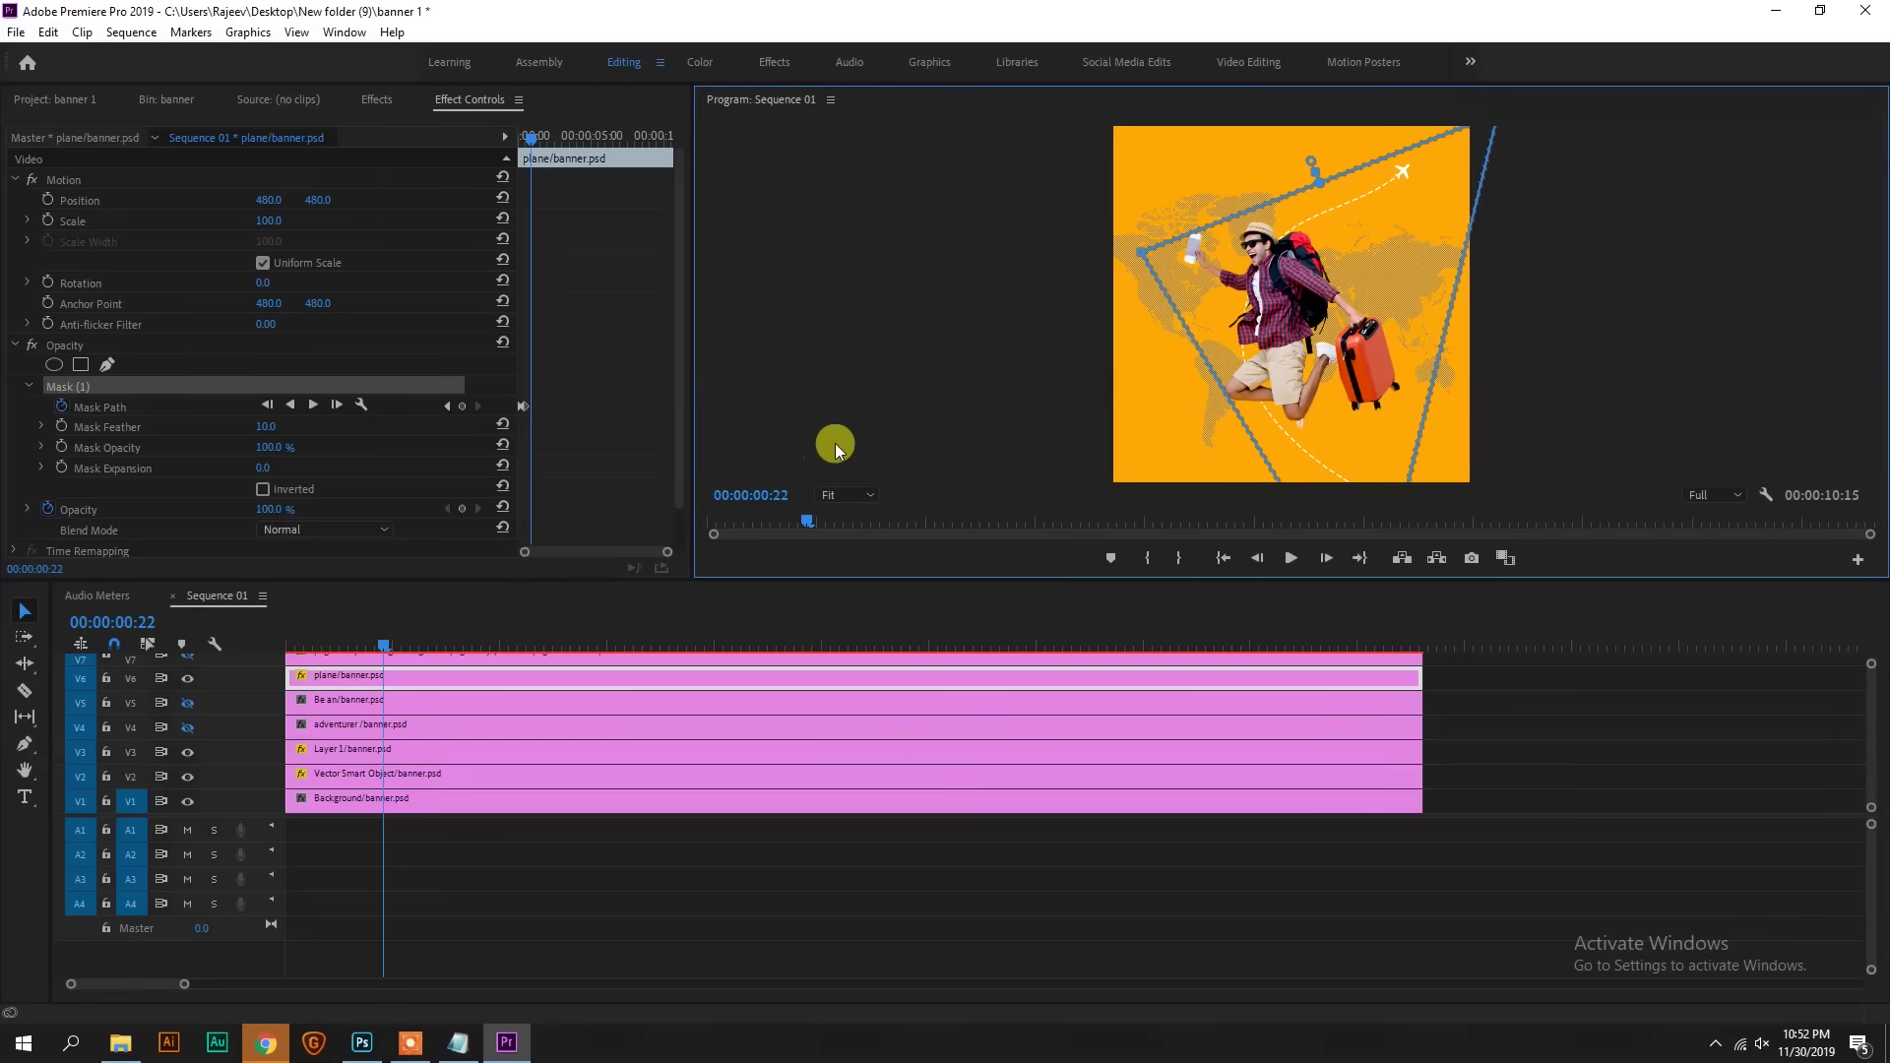
# Step: Replay the reveal from the start, check the Mask Path keyframes, and enlarge the timeline to V7–V8
pyautogui.click(384, 633)
pyautogui.press('Home')
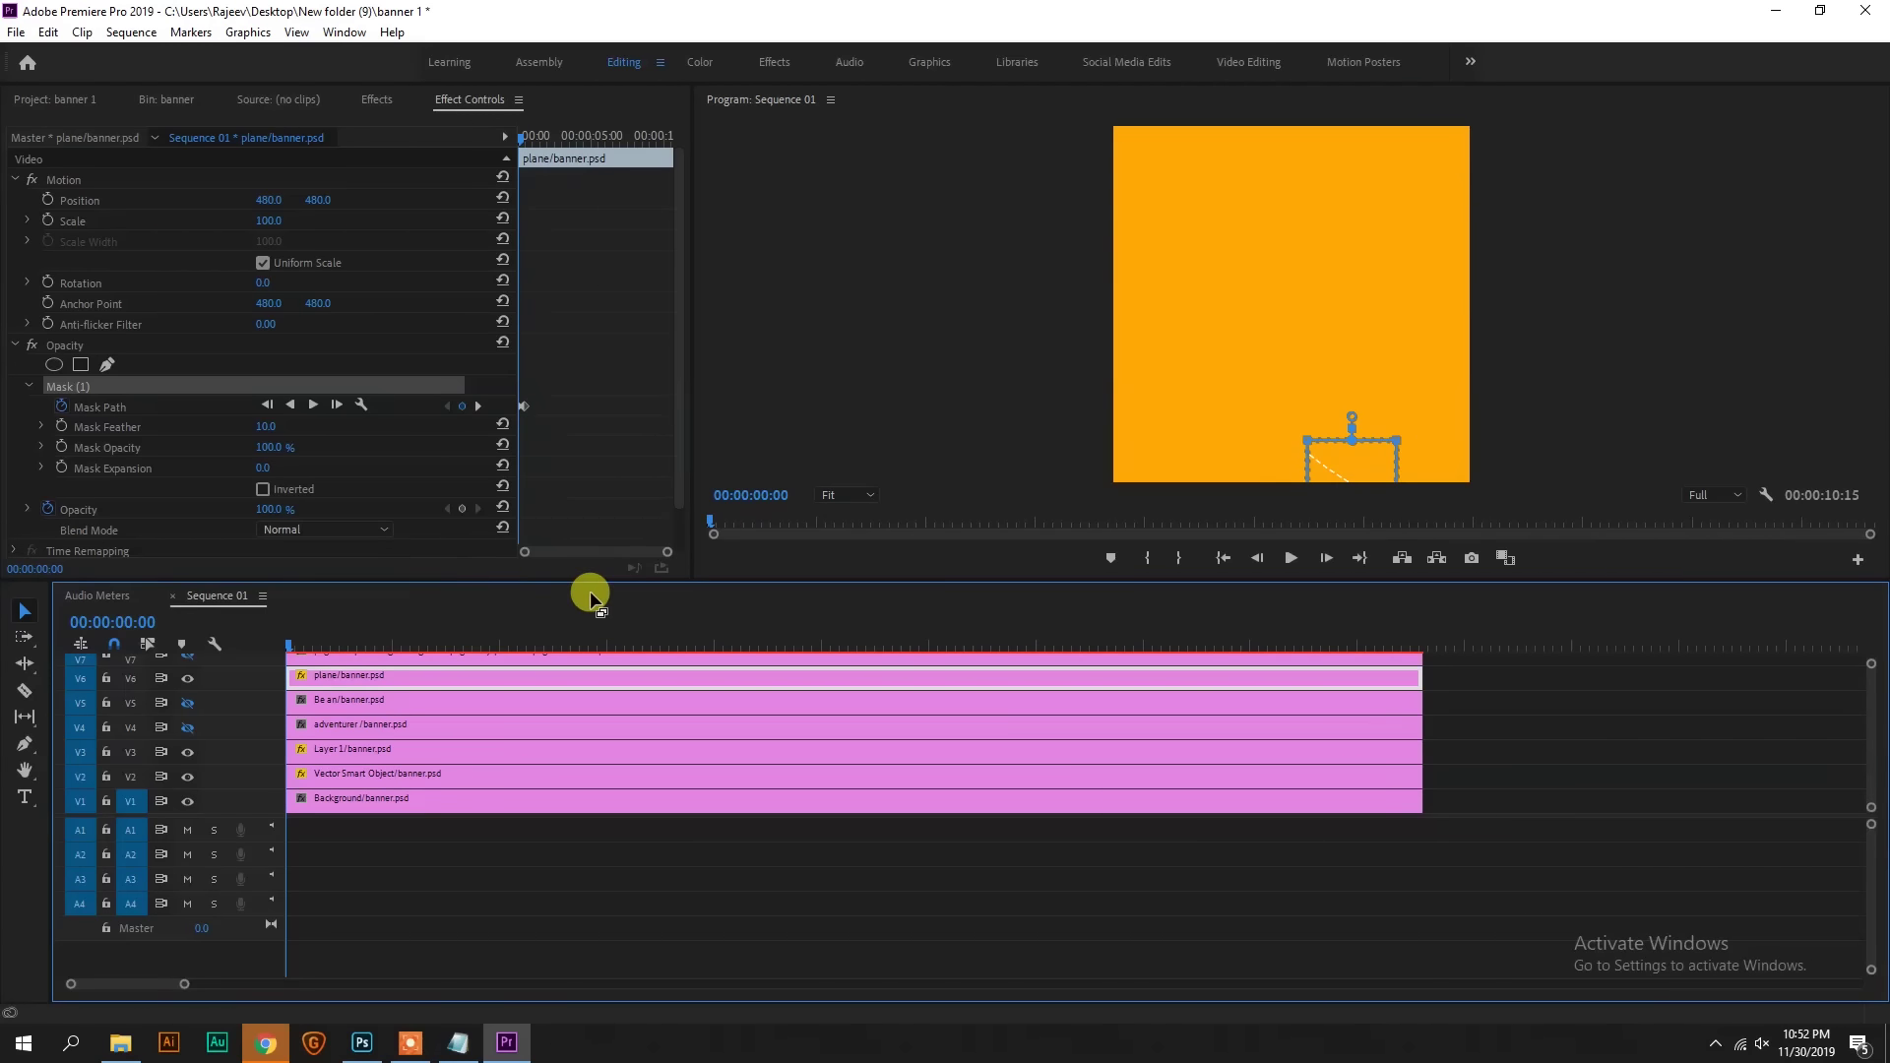
pyautogui.press('space')
pyautogui.click(531, 410)
pyautogui.click(426, 641)
pyautogui.press('Home')
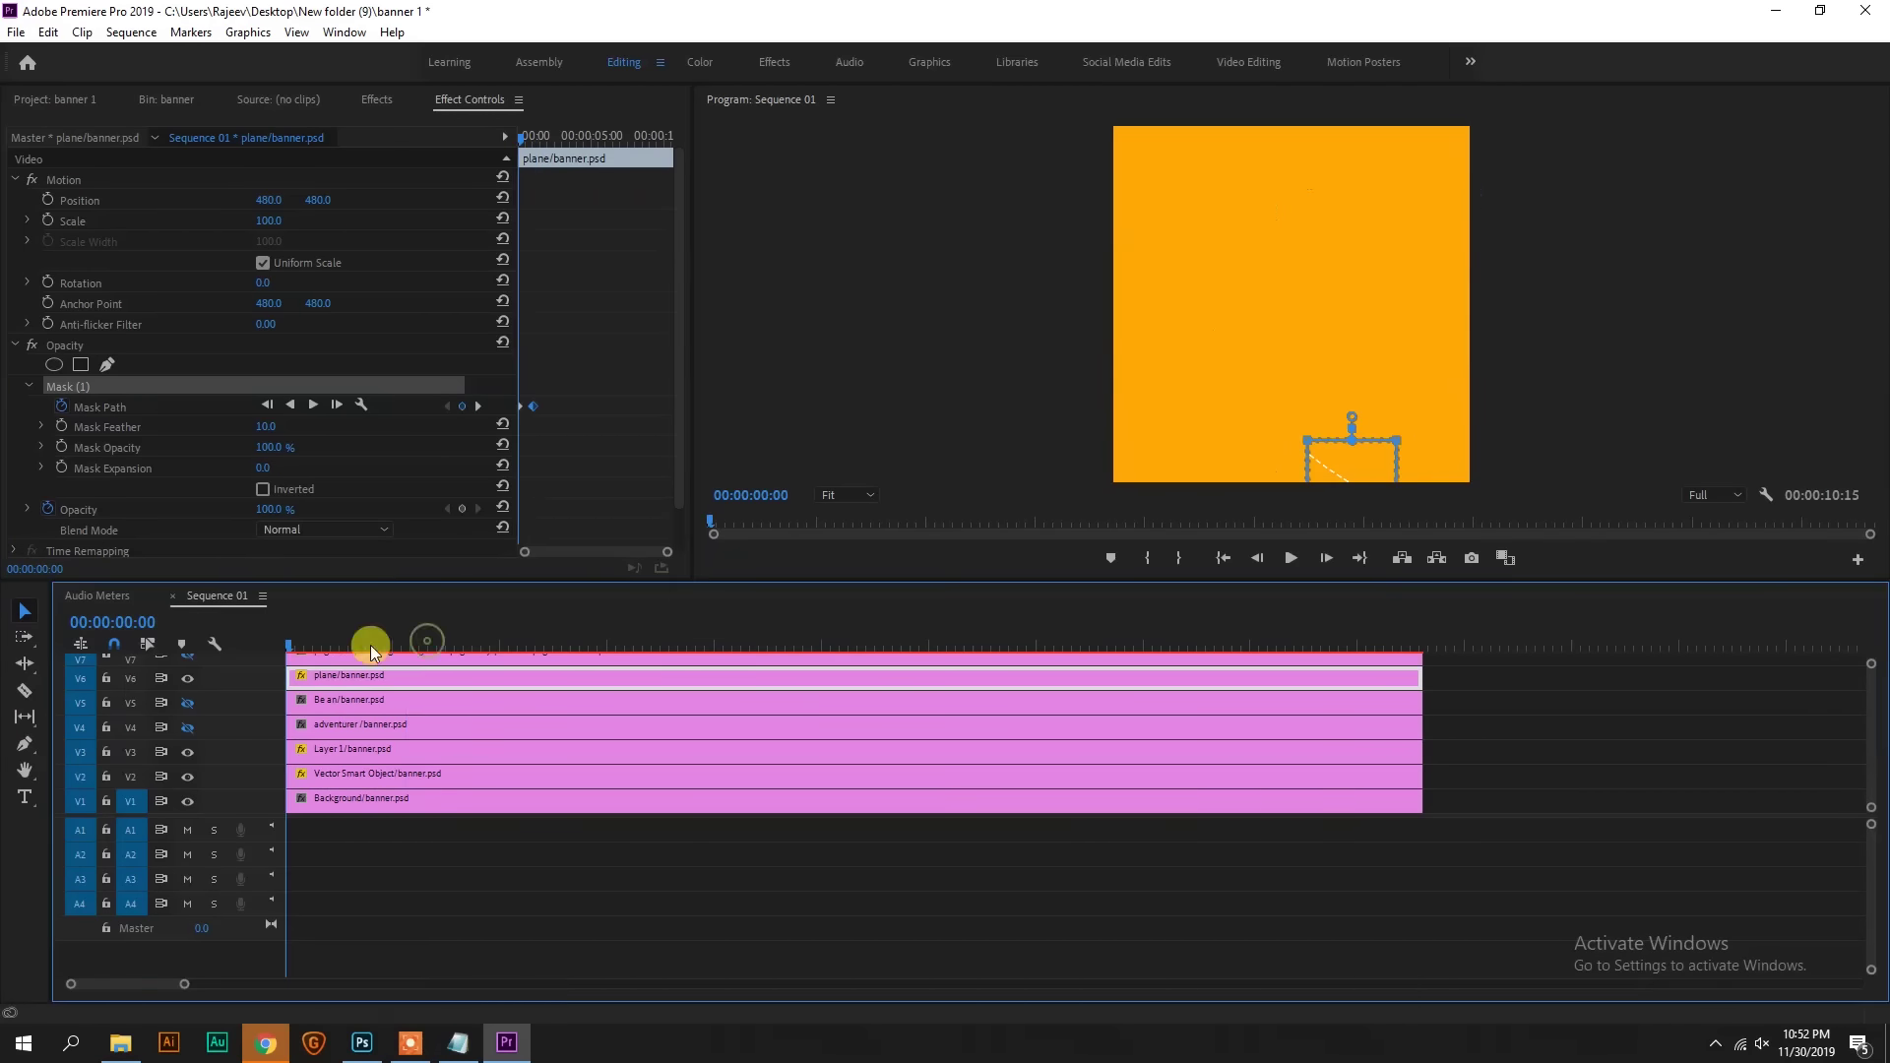
pyautogui.press('space')
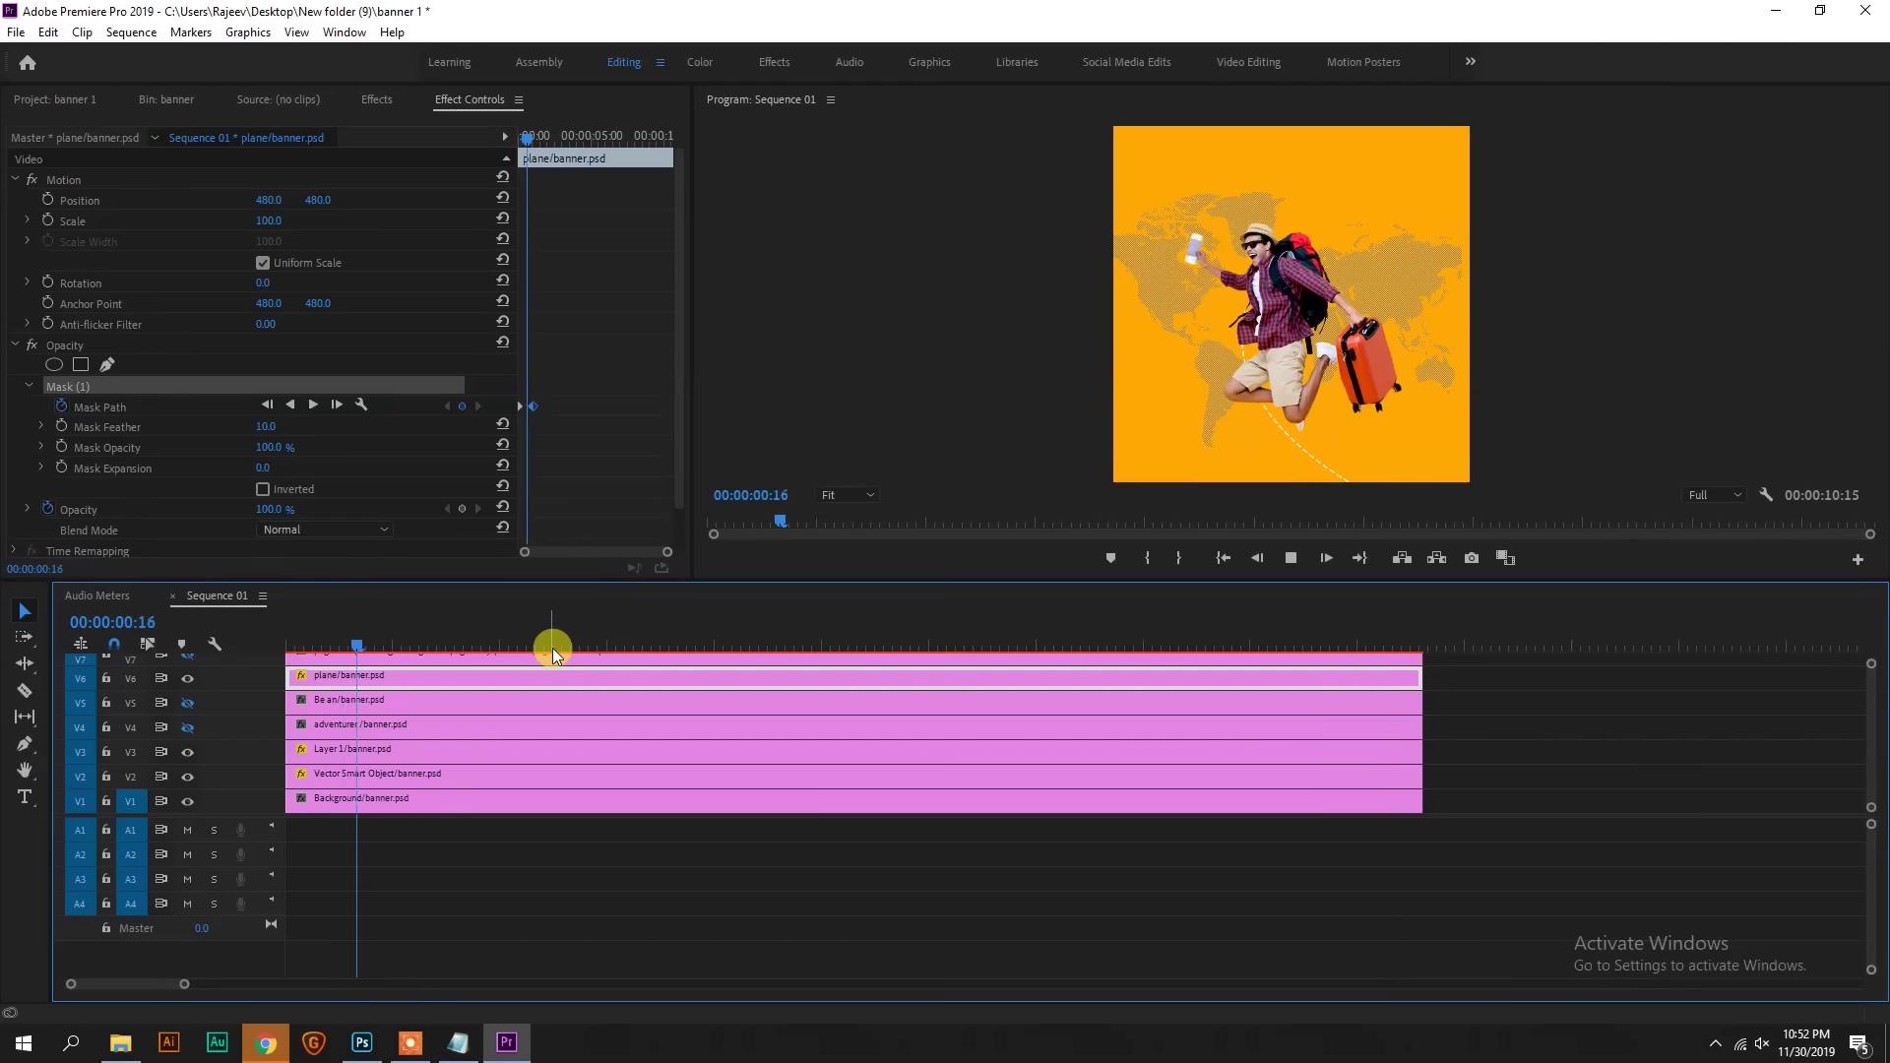
pyautogui.press('Home')
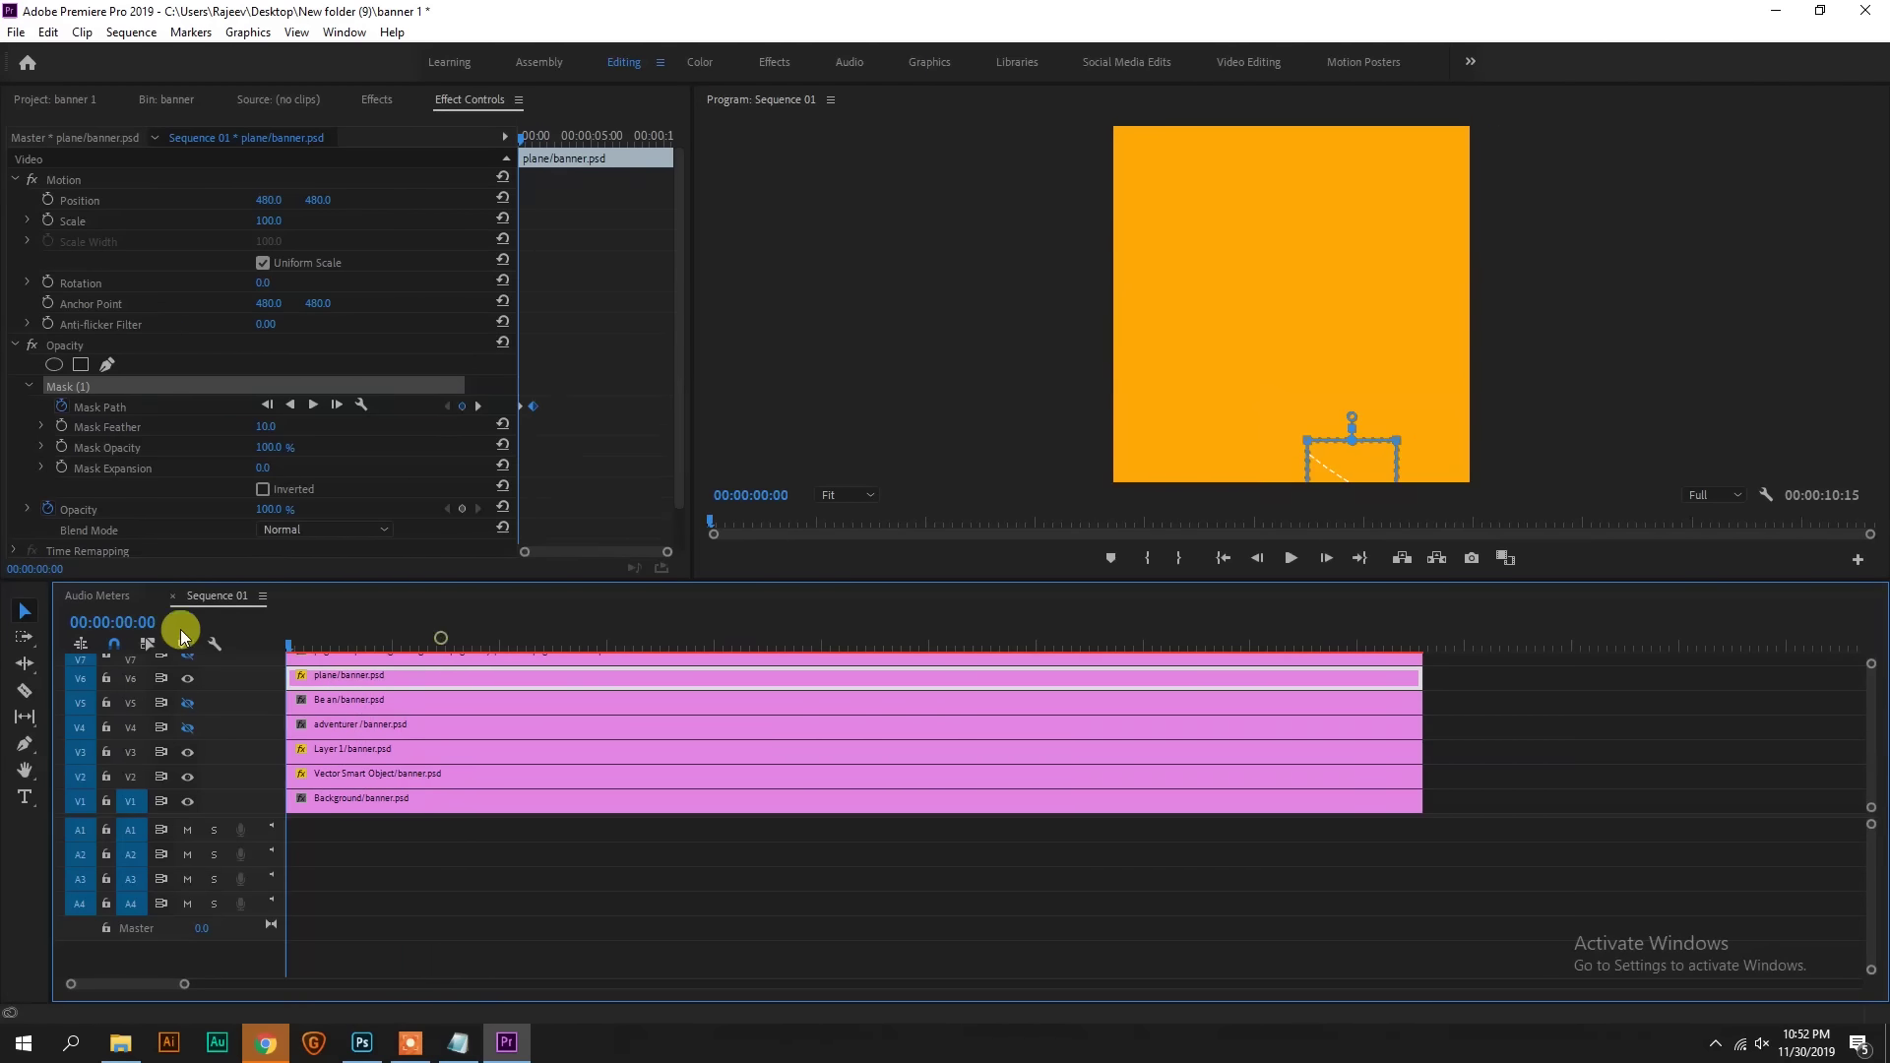
pyautogui.press('space')
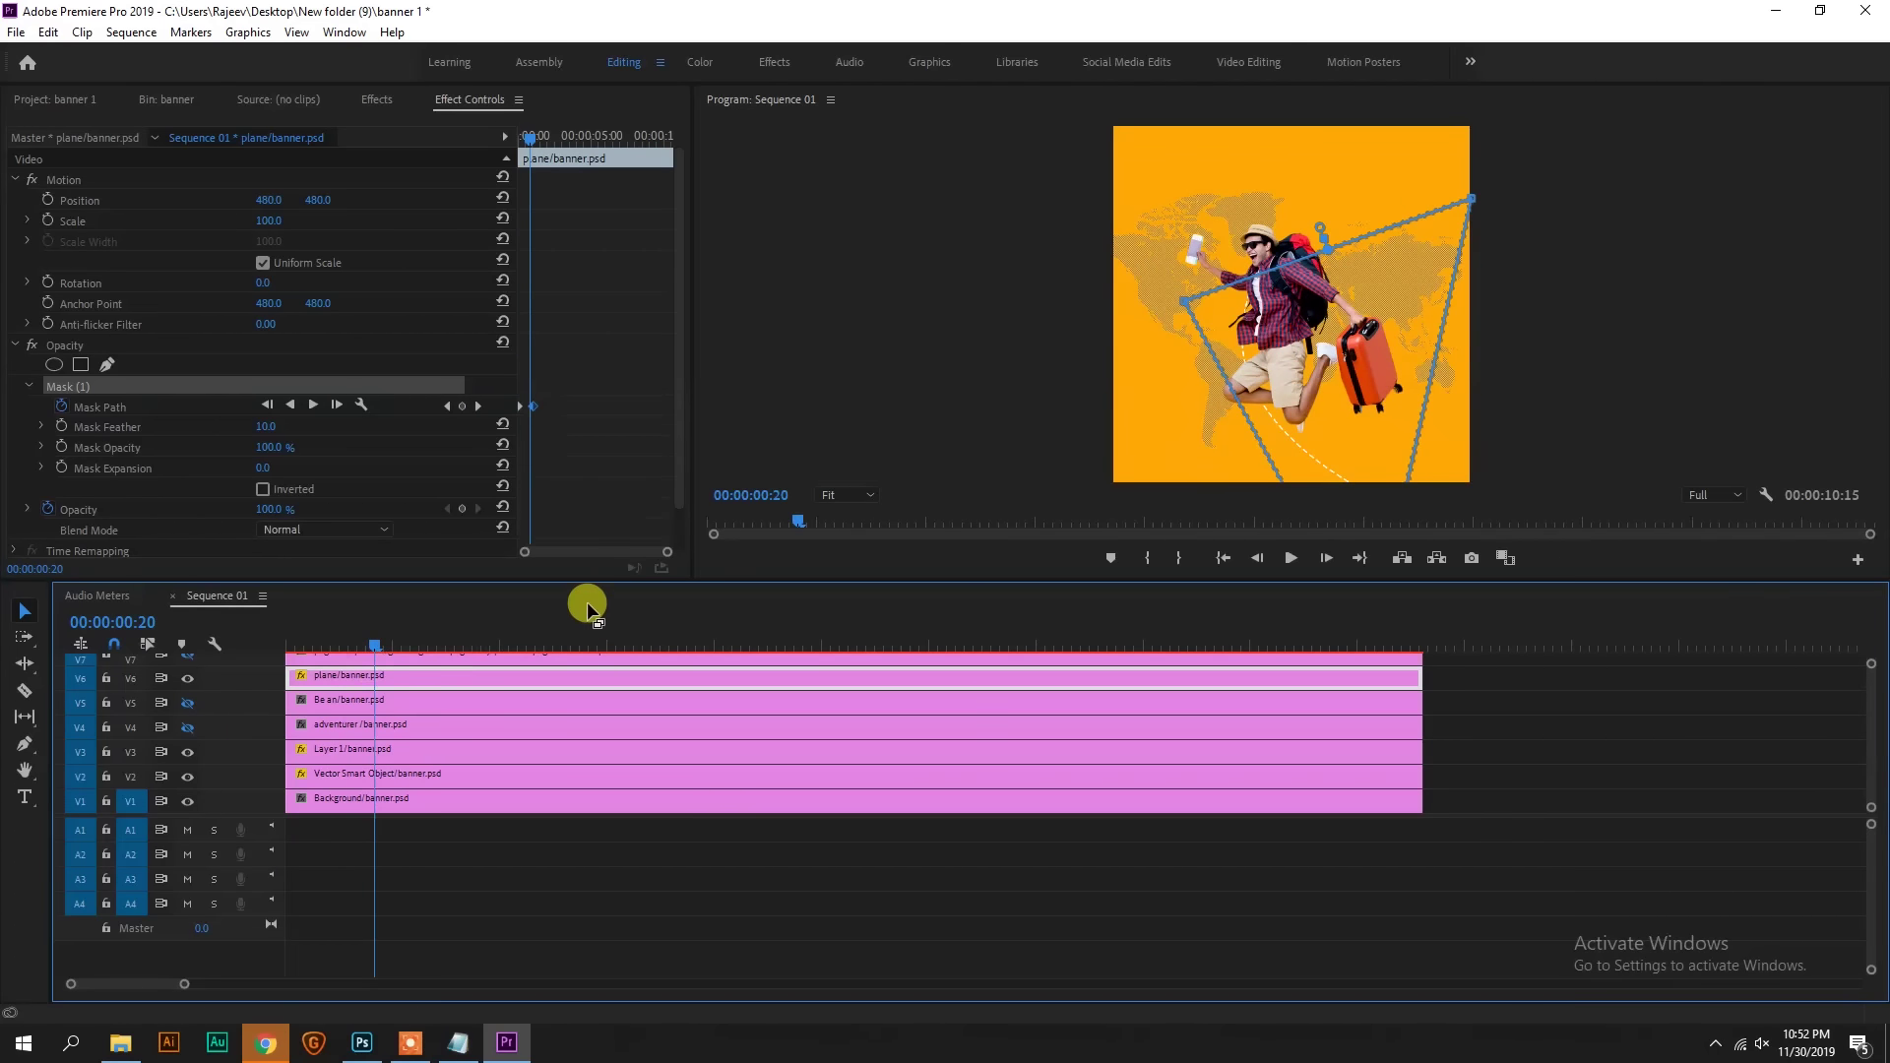
pyautogui.moveTo(598, 579); pyautogui.dragTo(589, 523)
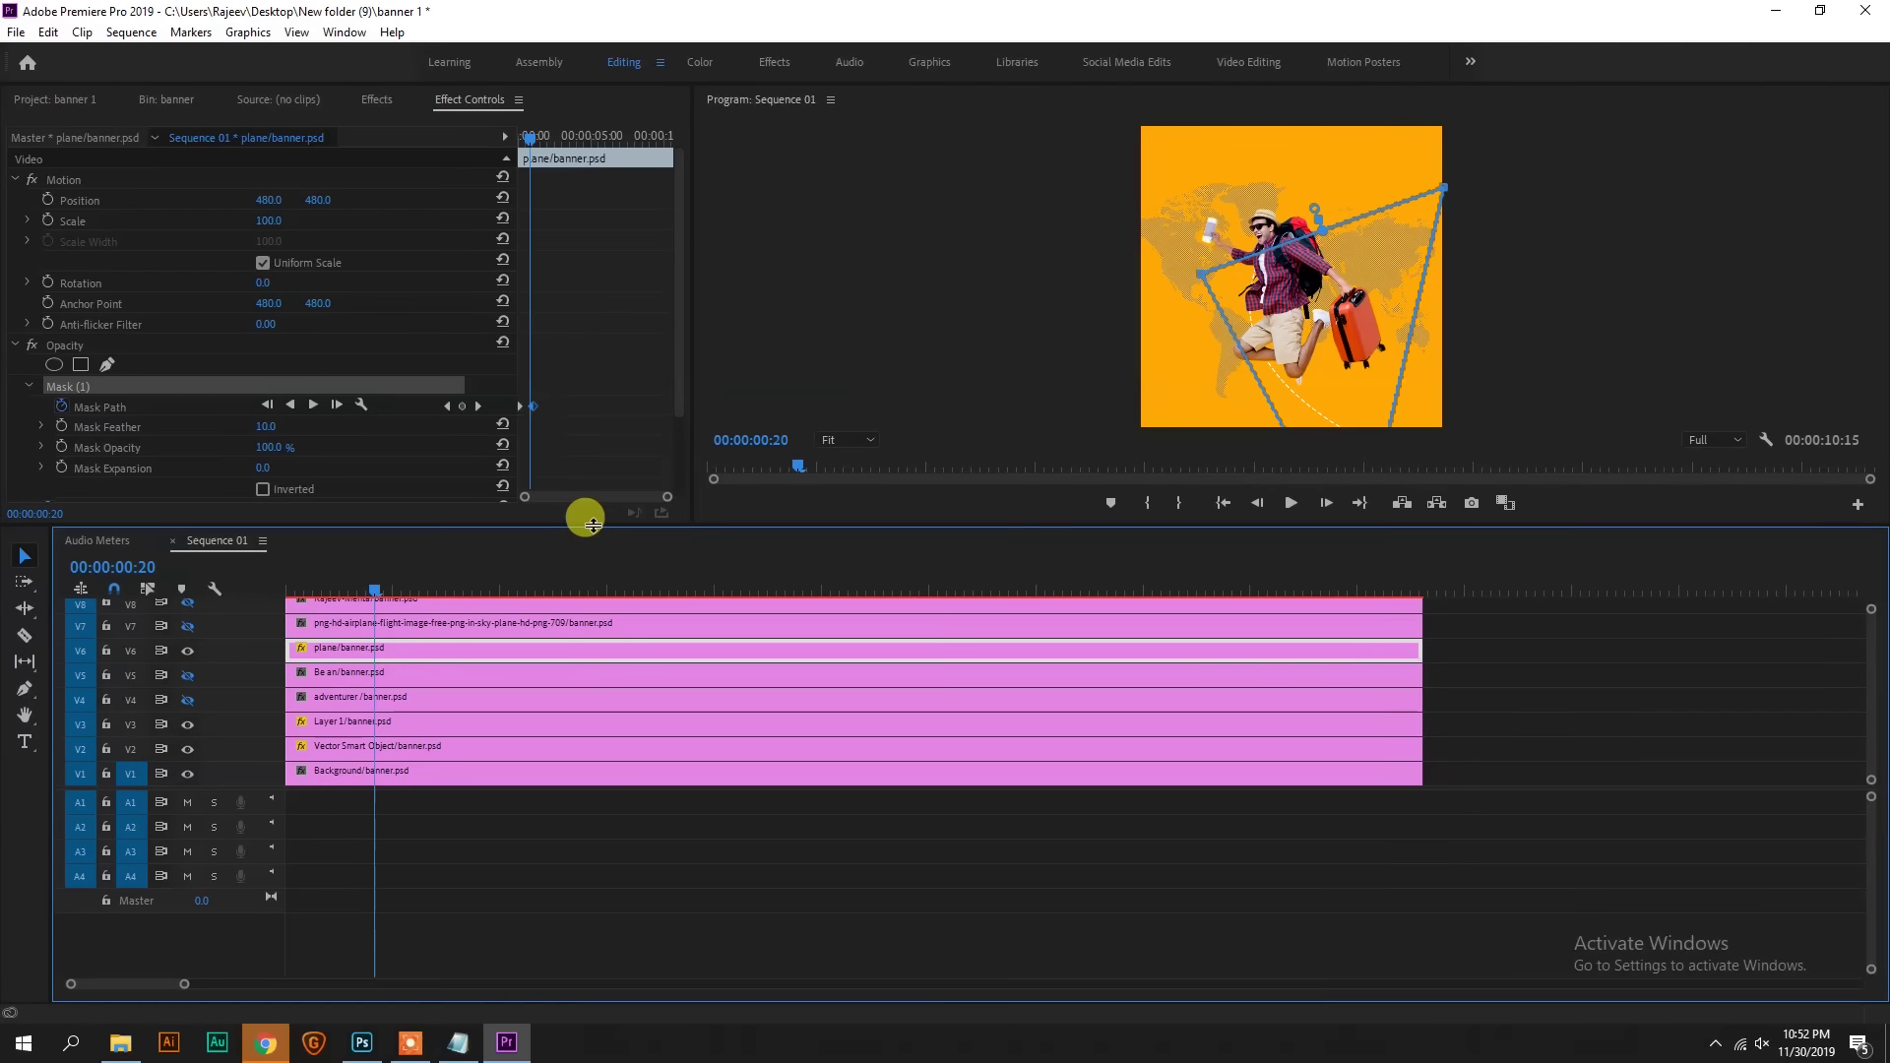
# Step: Show the 'Be an' and 'adventurer' tracks and shift the 'Be an' clip slightly later
pyautogui.click(188, 700)
pyautogui.click(187, 677)
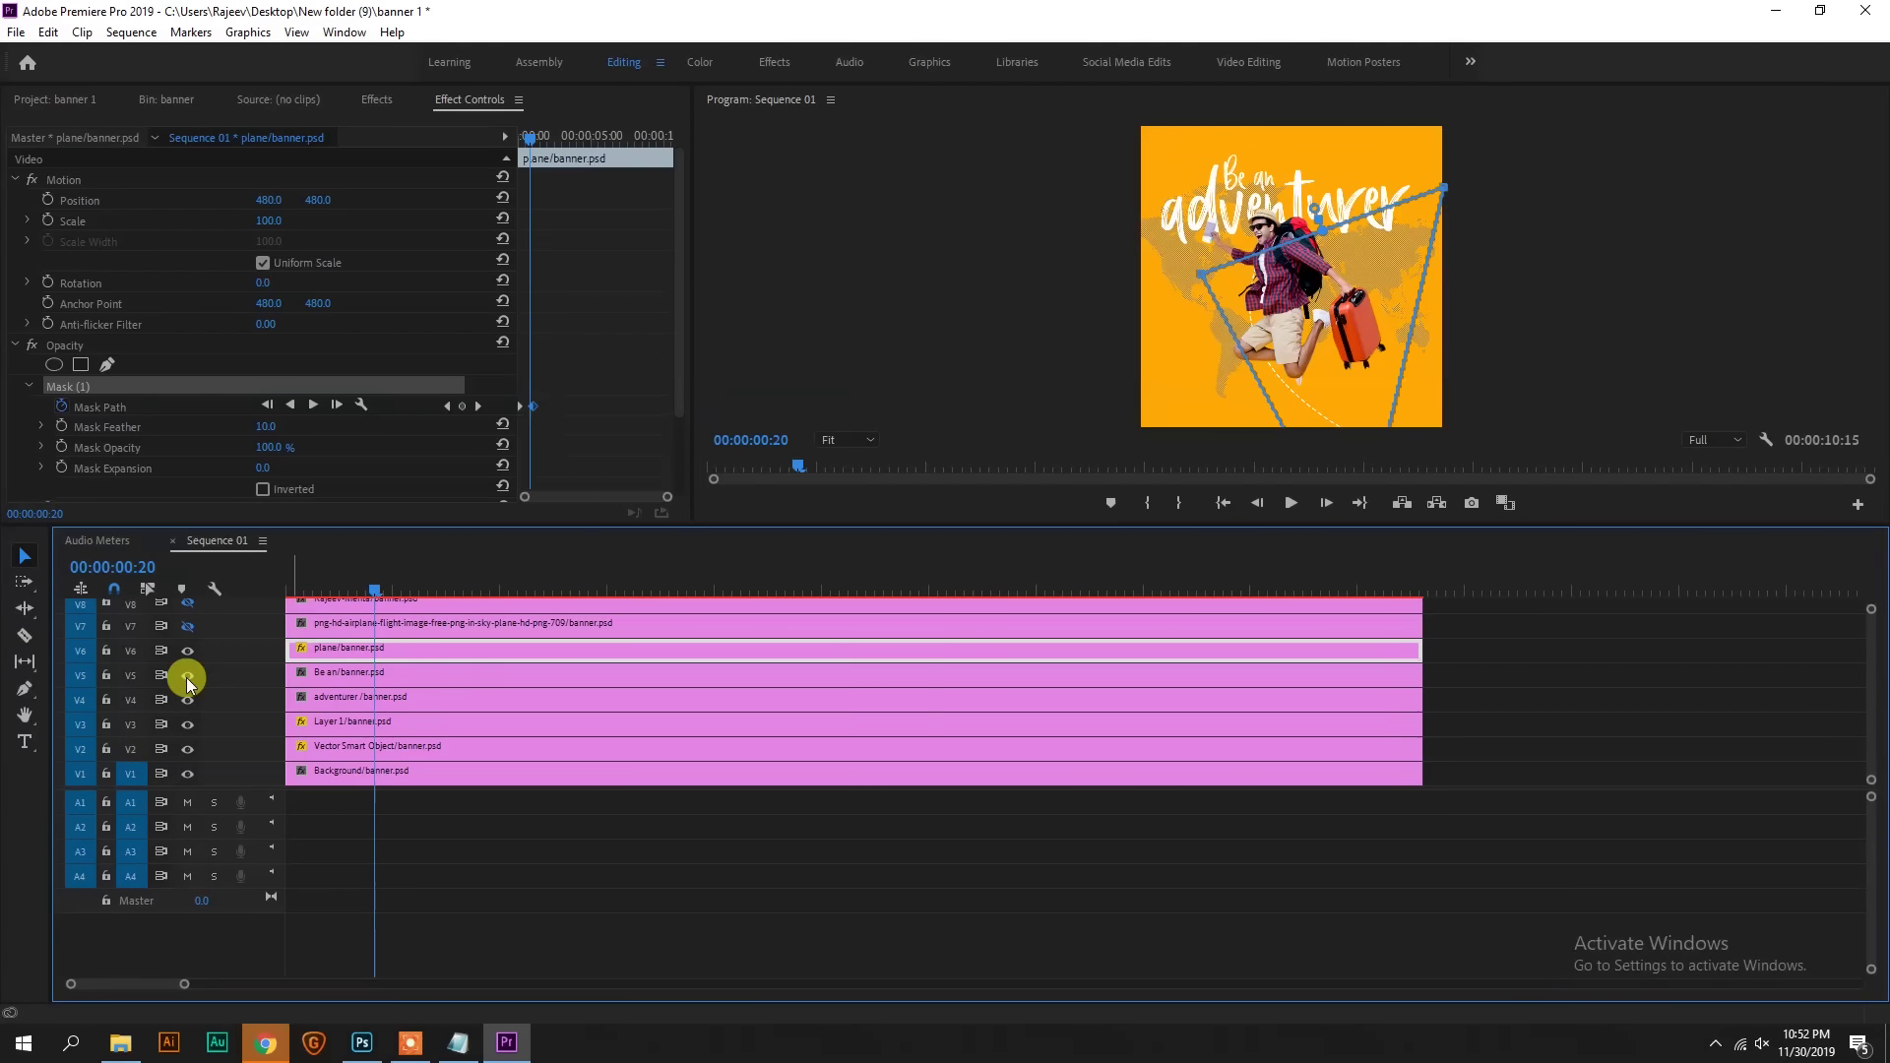
pyautogui.click(296, 707)
pyautogui.click(340, 679)
pyautogui.click(364, 703)
pyautogui.click(371, 677)
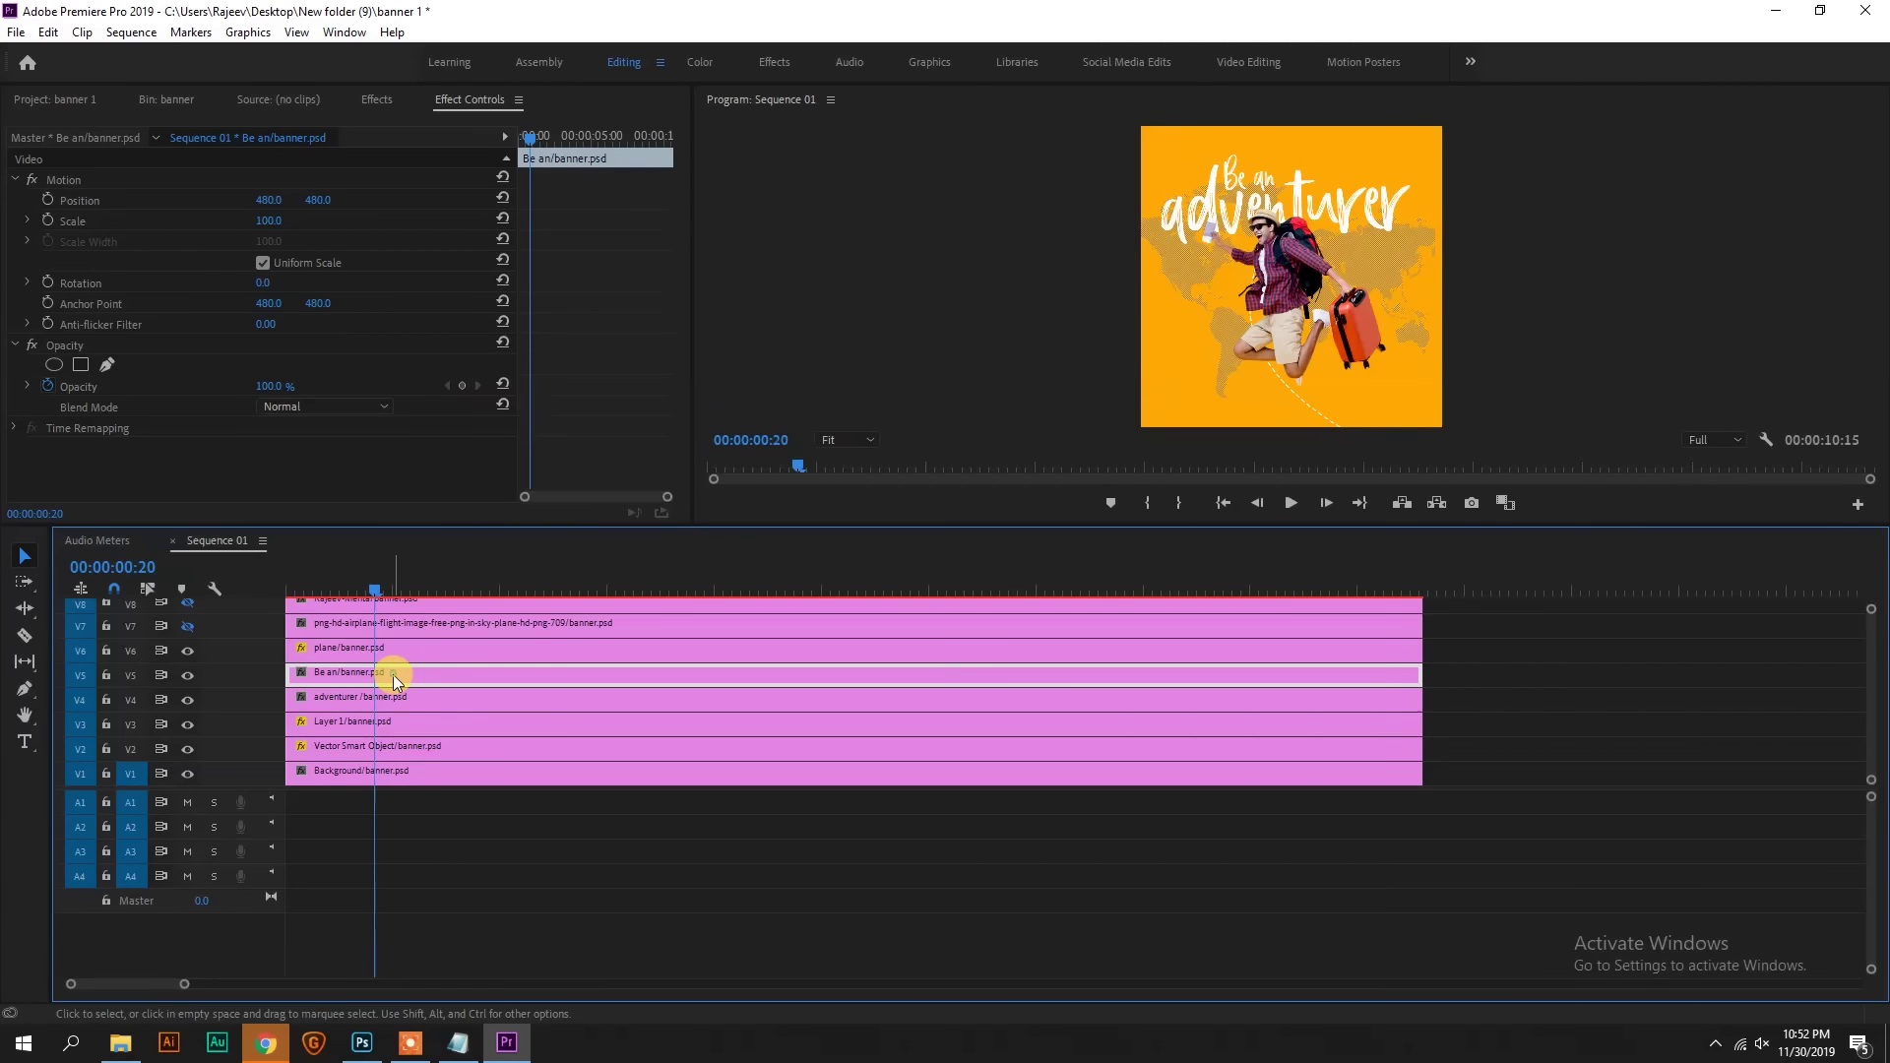
pyautogui.moveTo(393, 679); pyautogui.dragTo(411, 679)
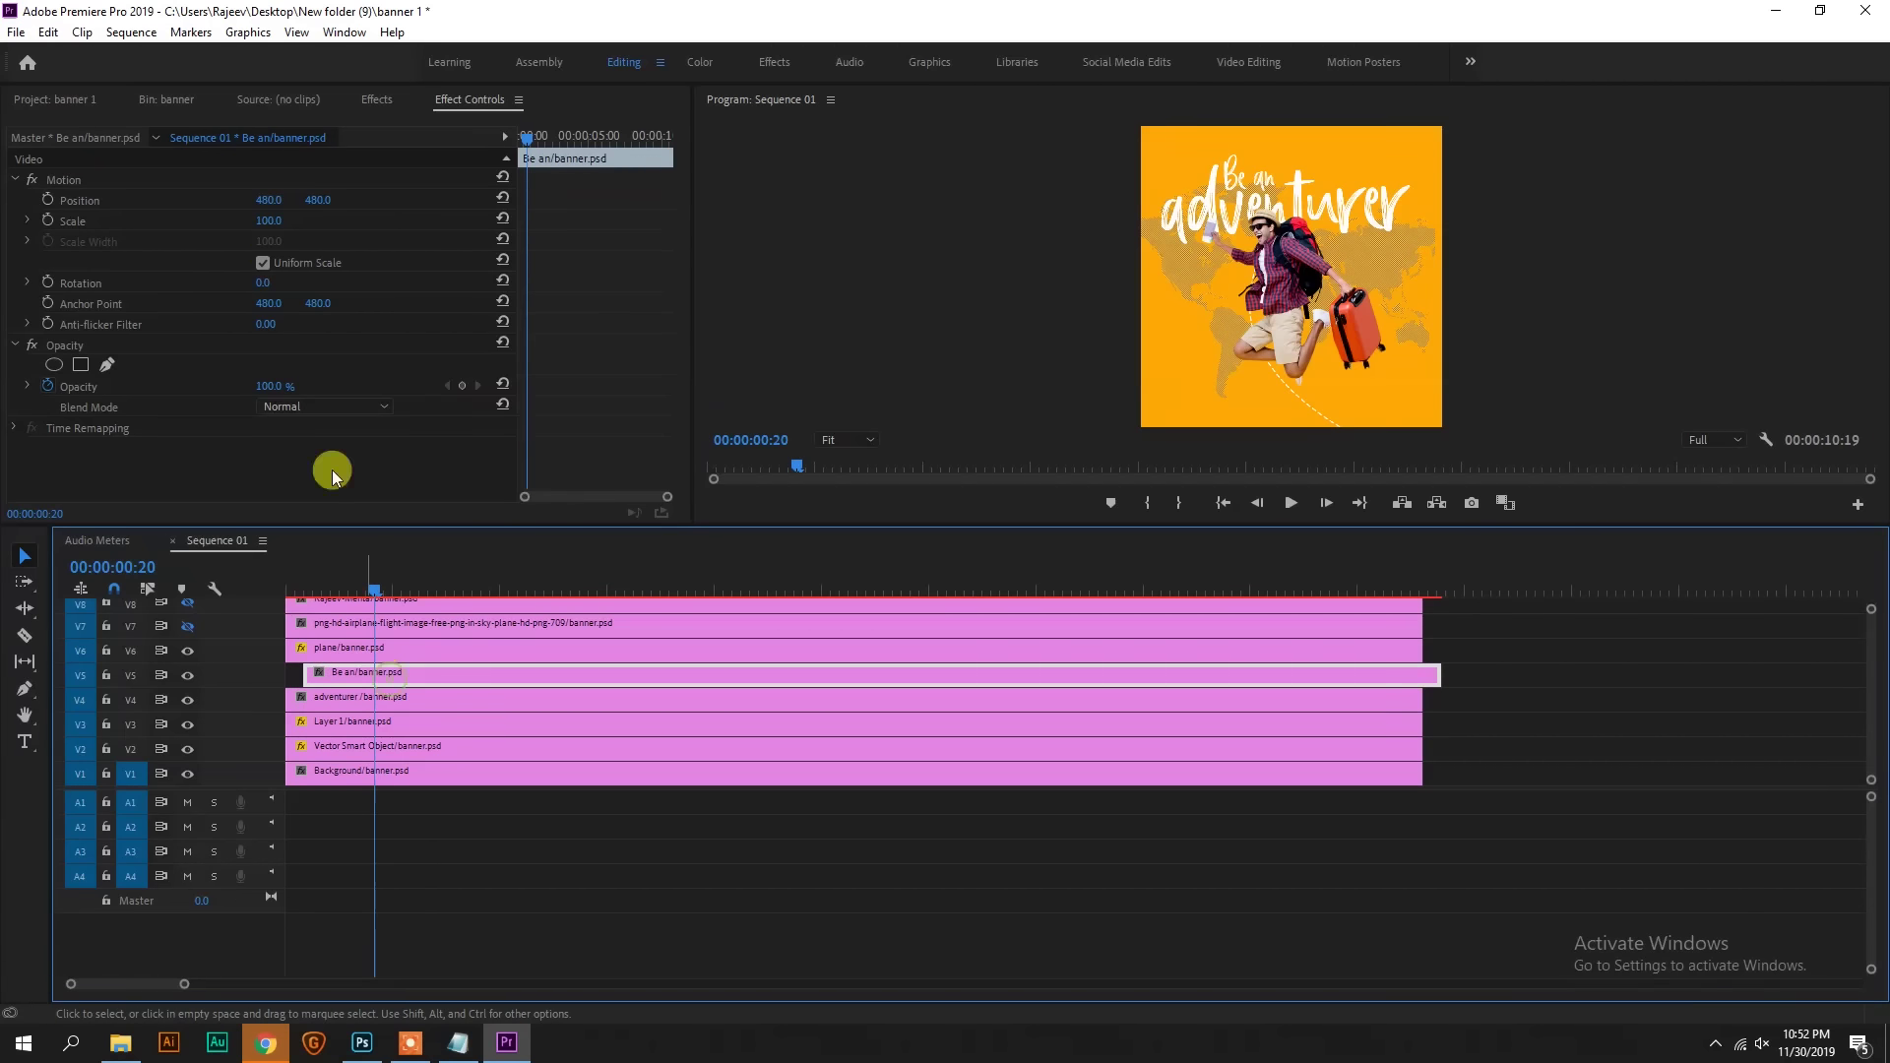
# Step: Apply SWING_IN_FRONT to the 'Be an' clip and preview it from the start
pyautogui.click(382, 102)
pyautogui.moveTo(146, 249); pyautogui.dragTo(359, 672)
pyautogui.press('Home')
pyautogui.press('space')
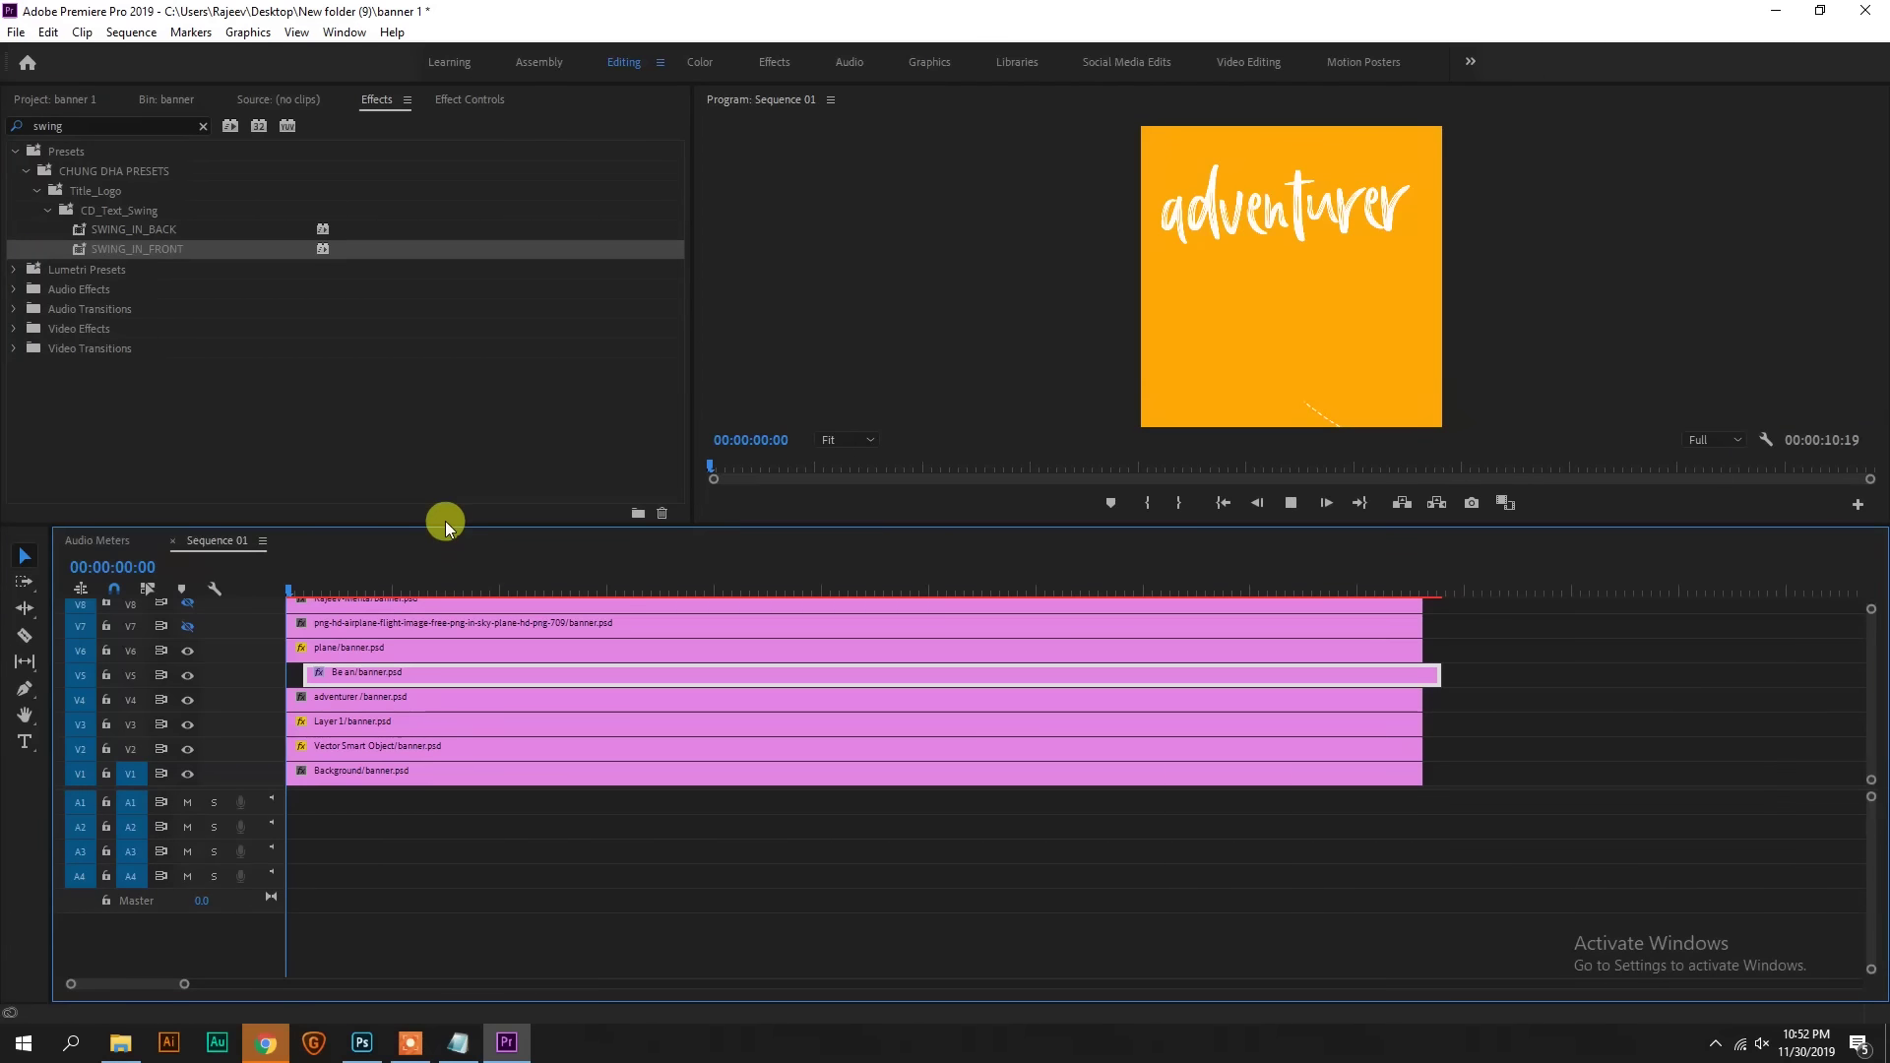
pyautogui.press('space')
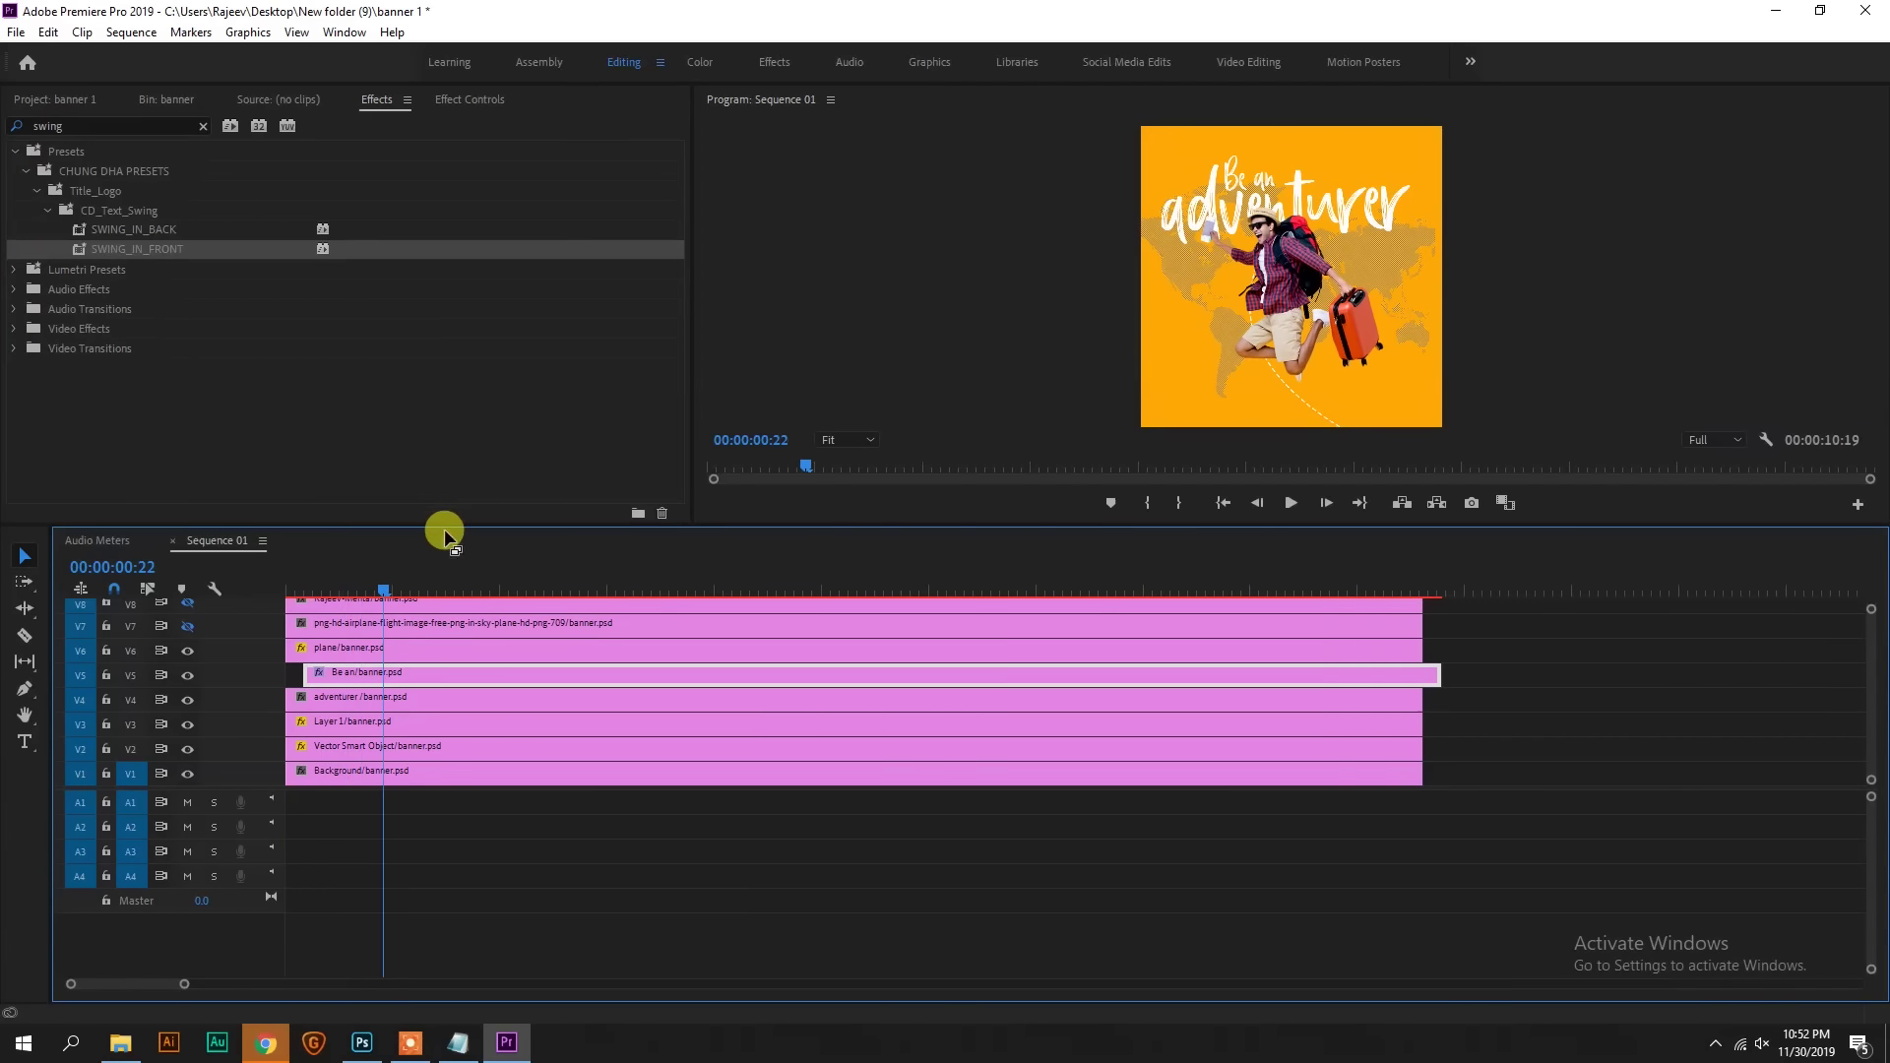
# Step: Delay the 'adventurer' clip further, apply SWING_IN_BACK to it, and replay the titles
pyautogui.moveTo(357, 697); pyautogui.dragTo(391, 703)
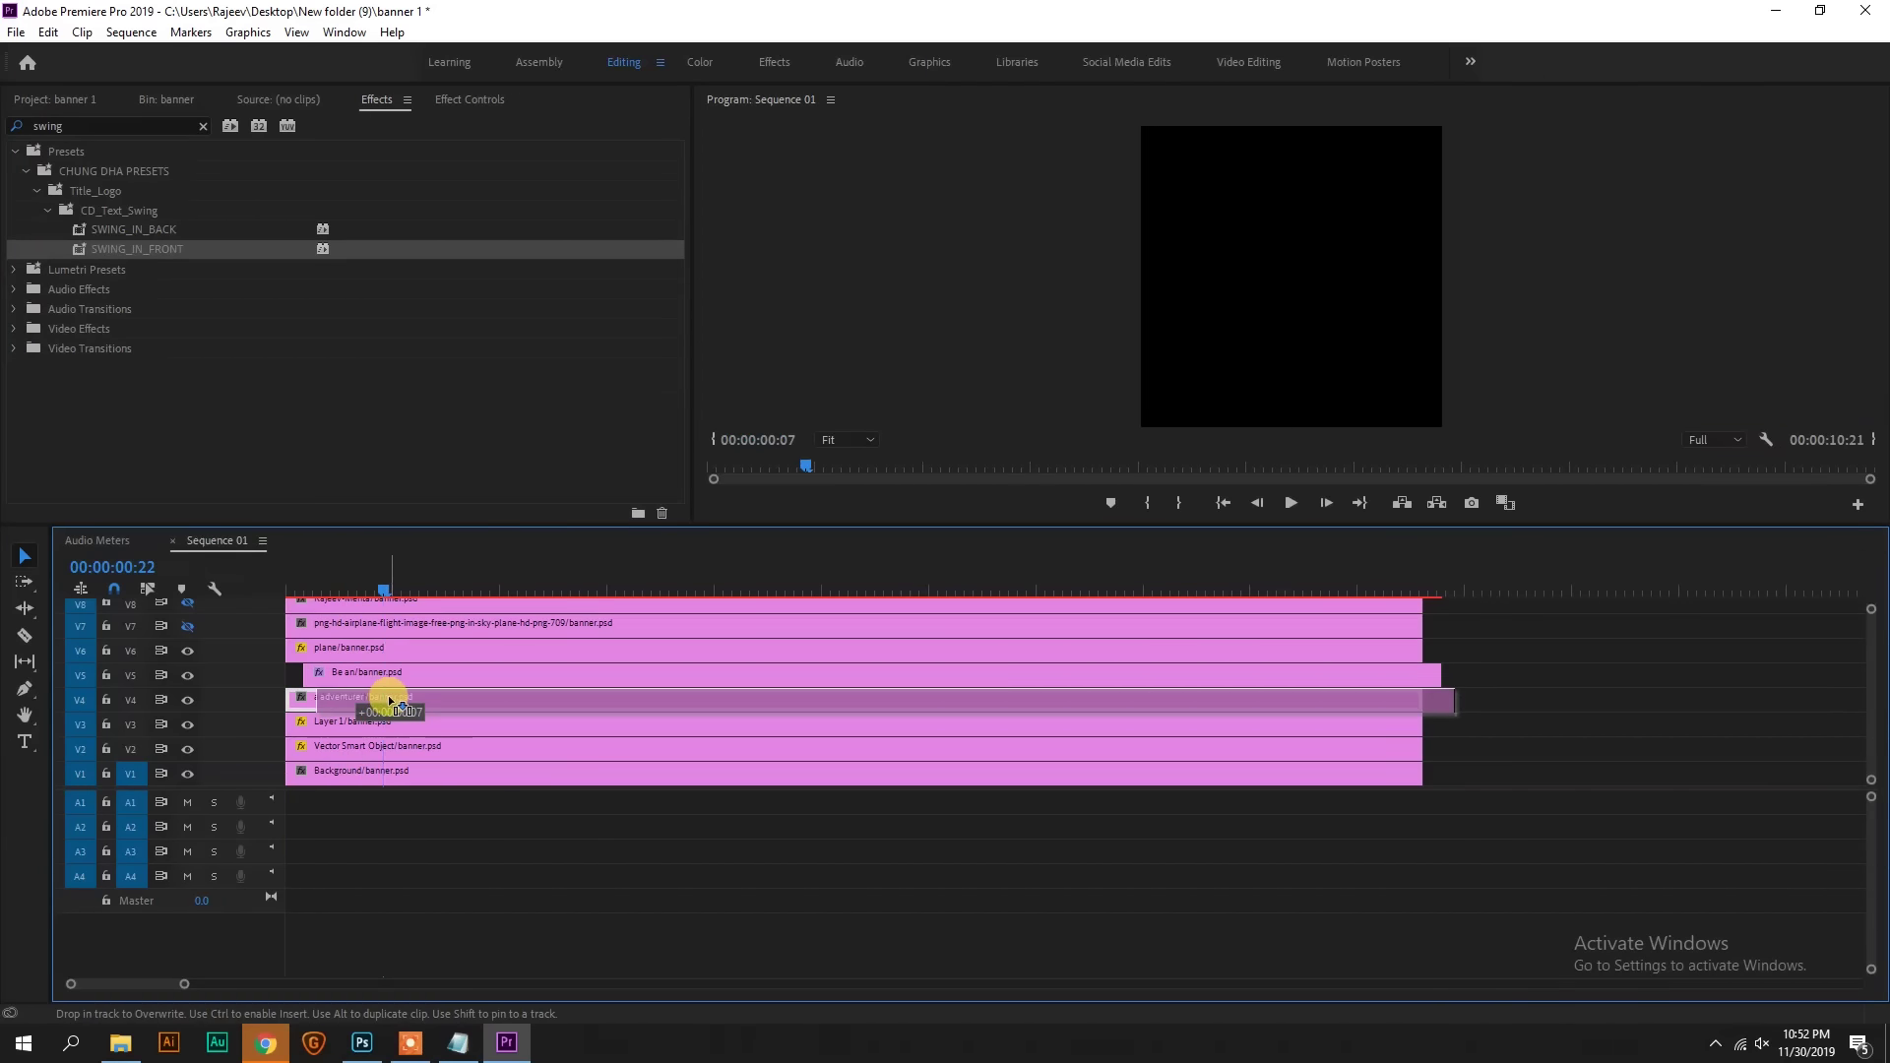
pyautogui.moveTo(135, 230); pyautogui.dragTo(365, 697)
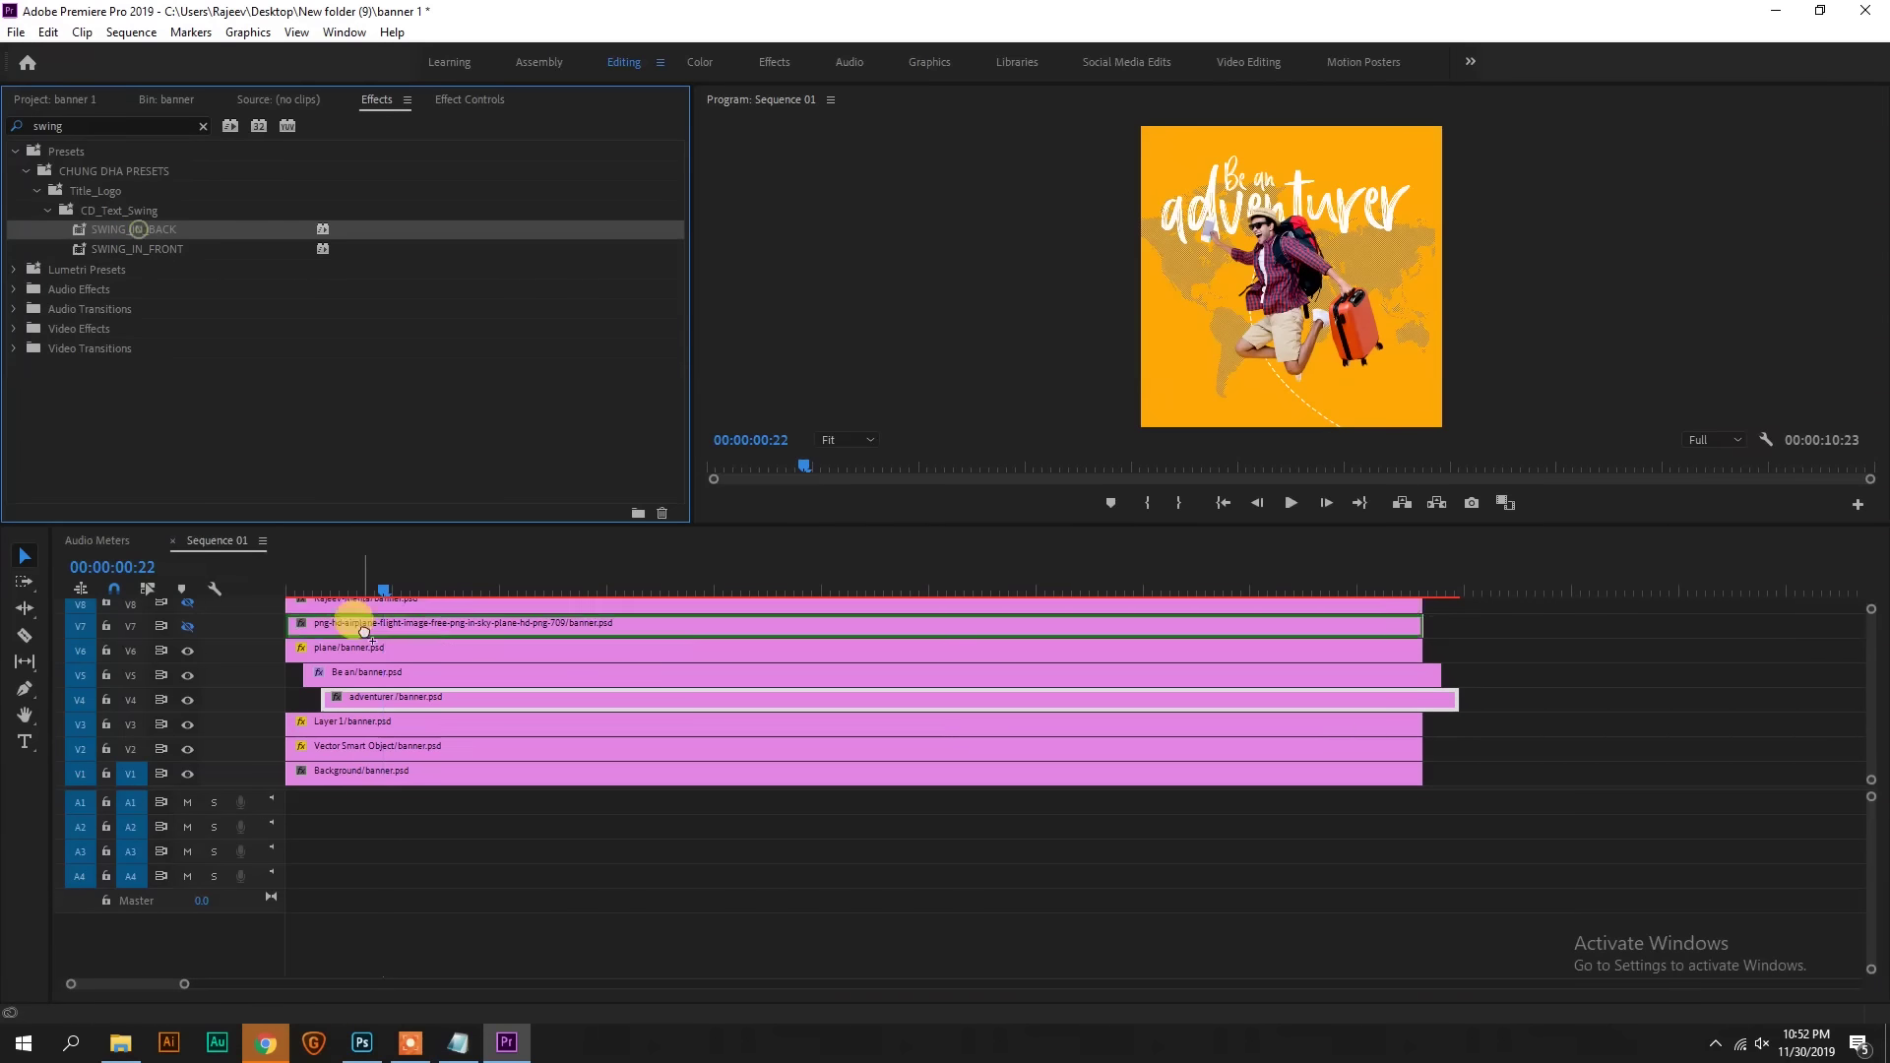
pyautogui.moveTo(384, 571); pyautogui.dragTo(156, 569)
pyautogui.press('space')
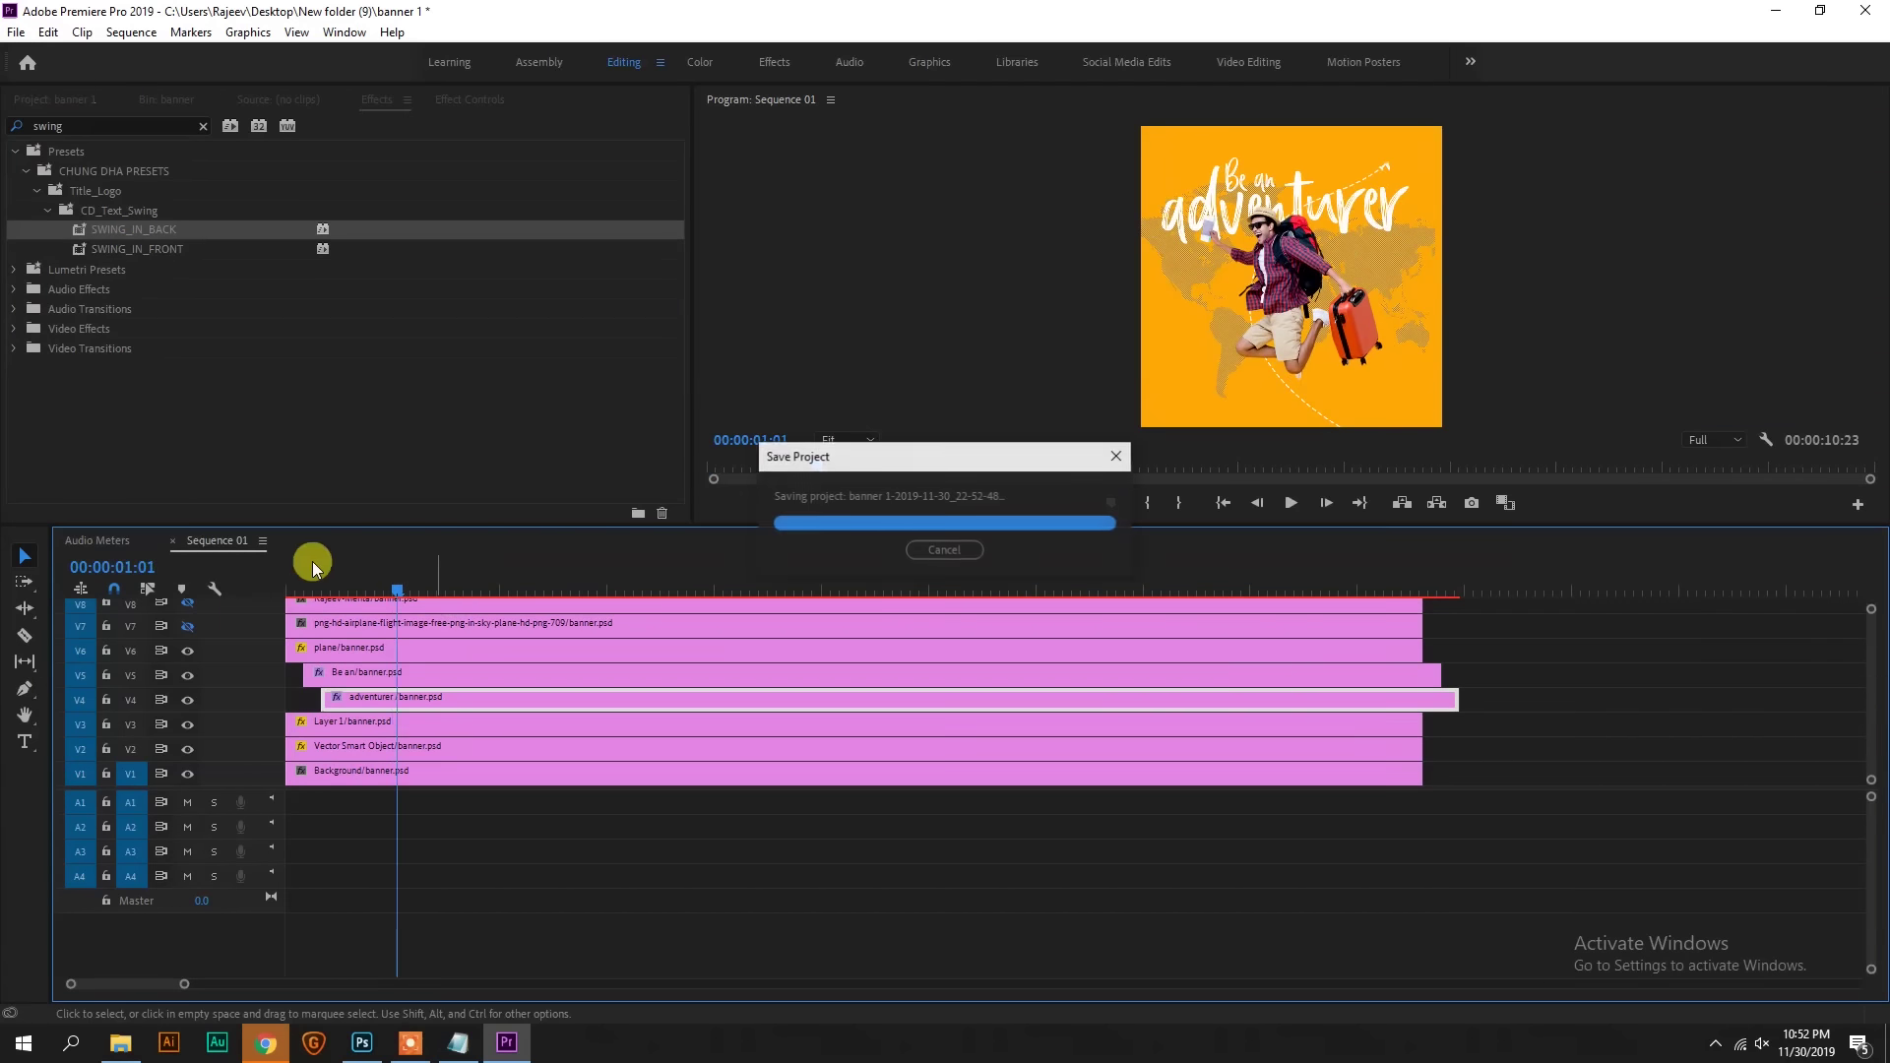
pyautogui.press('Home')
pyautogui.press('space')
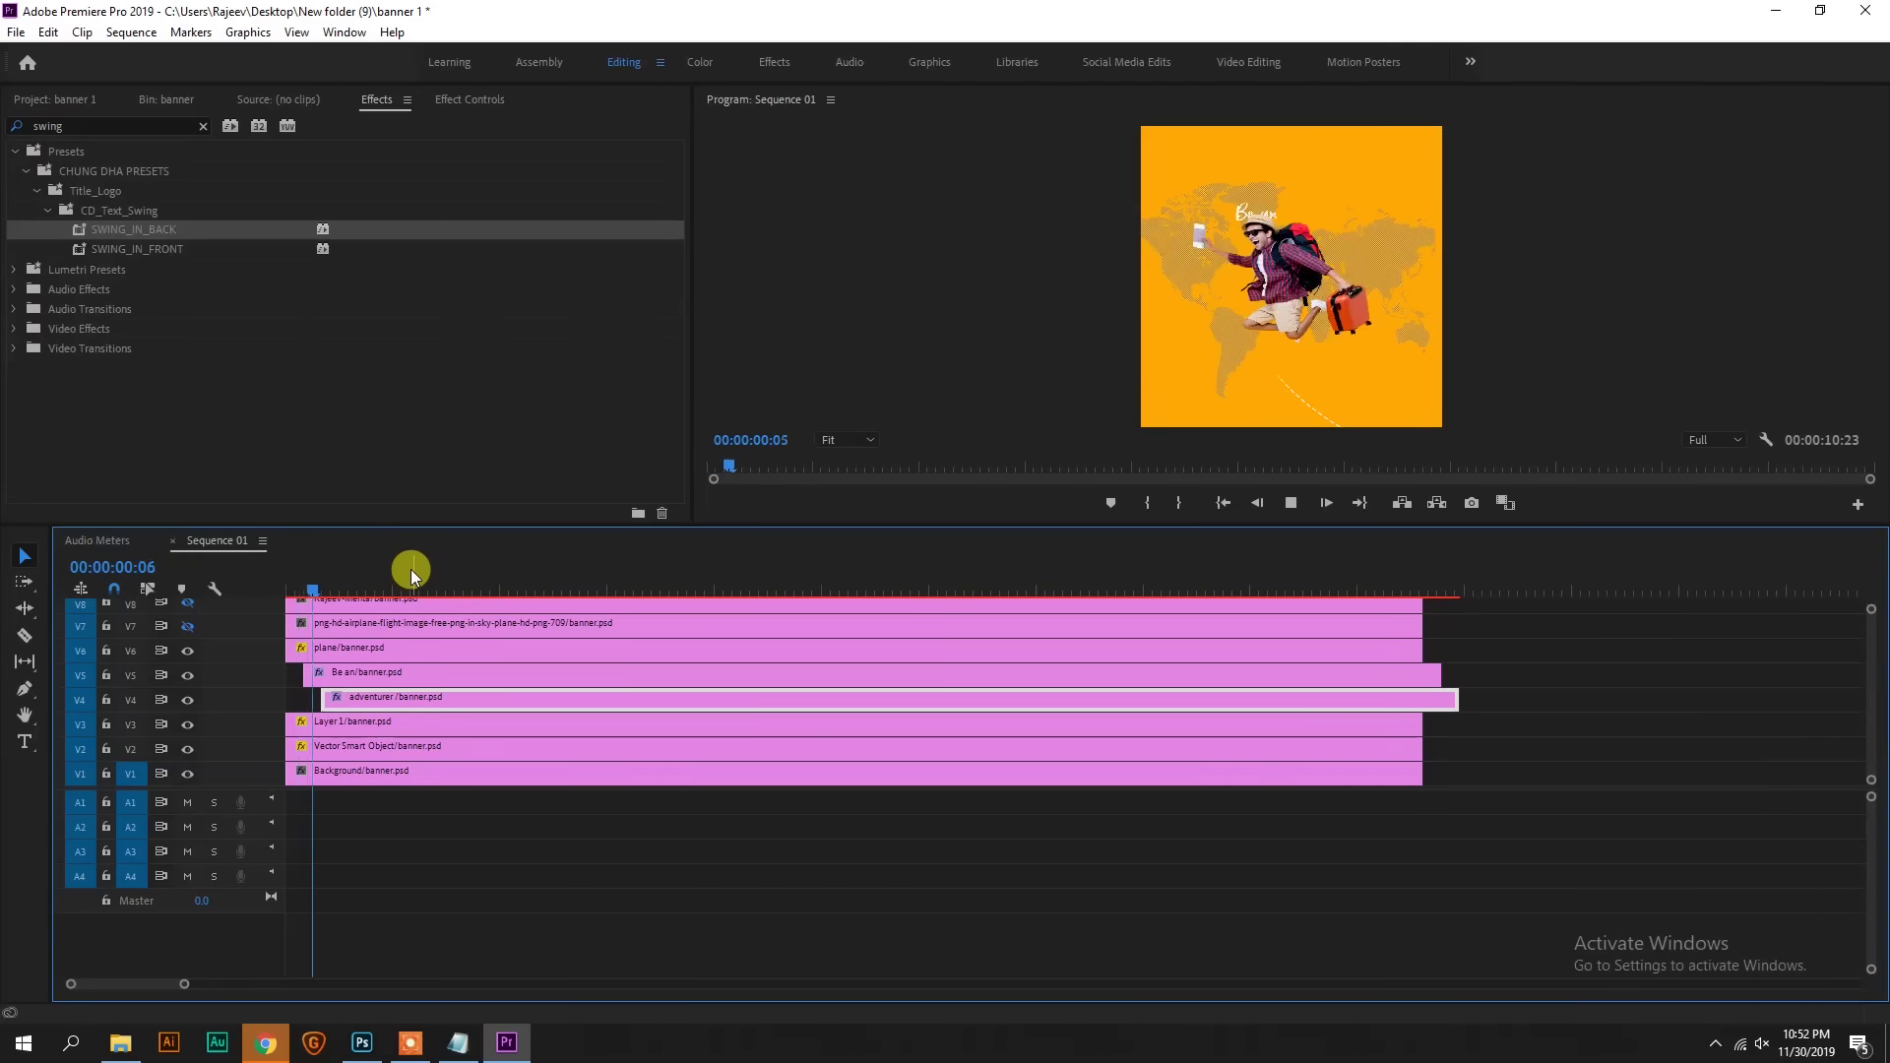
pyautogui.moveTo(392, 596); pyautogui.dragTo(236, 583)
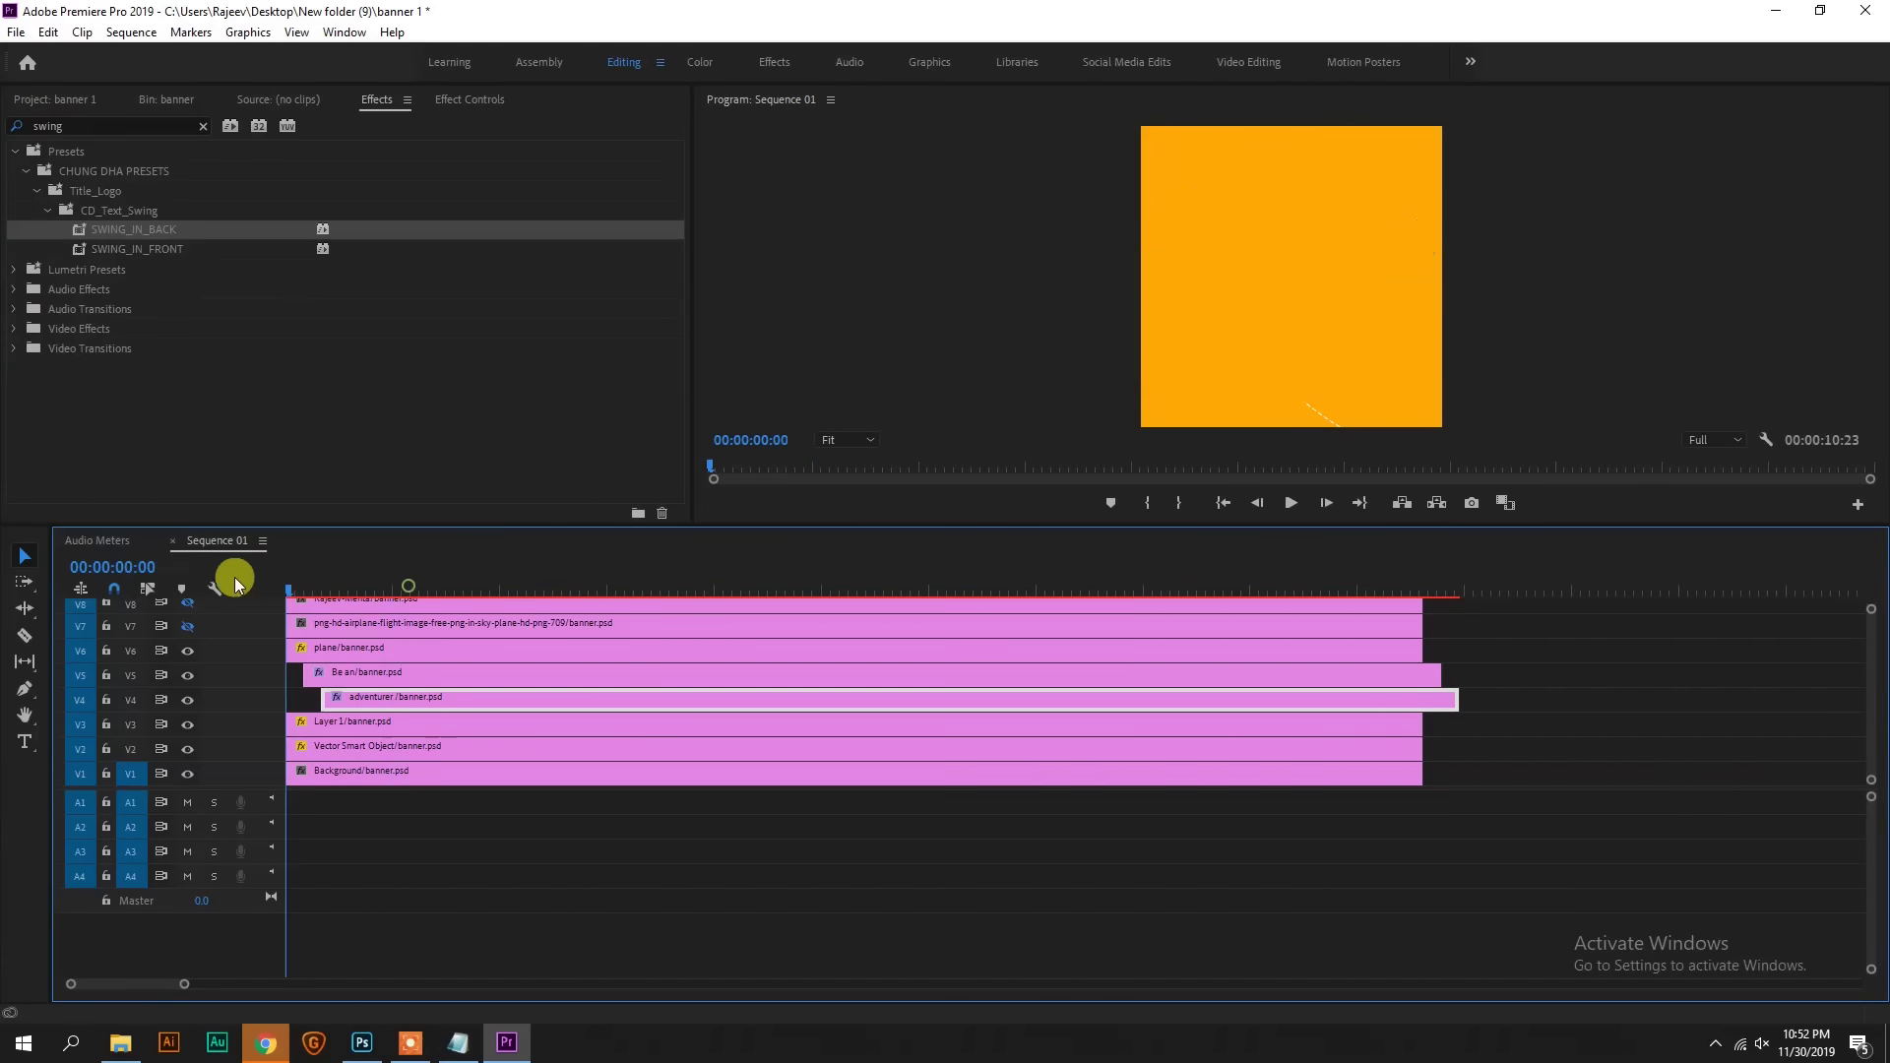
pyautogui.press('space')
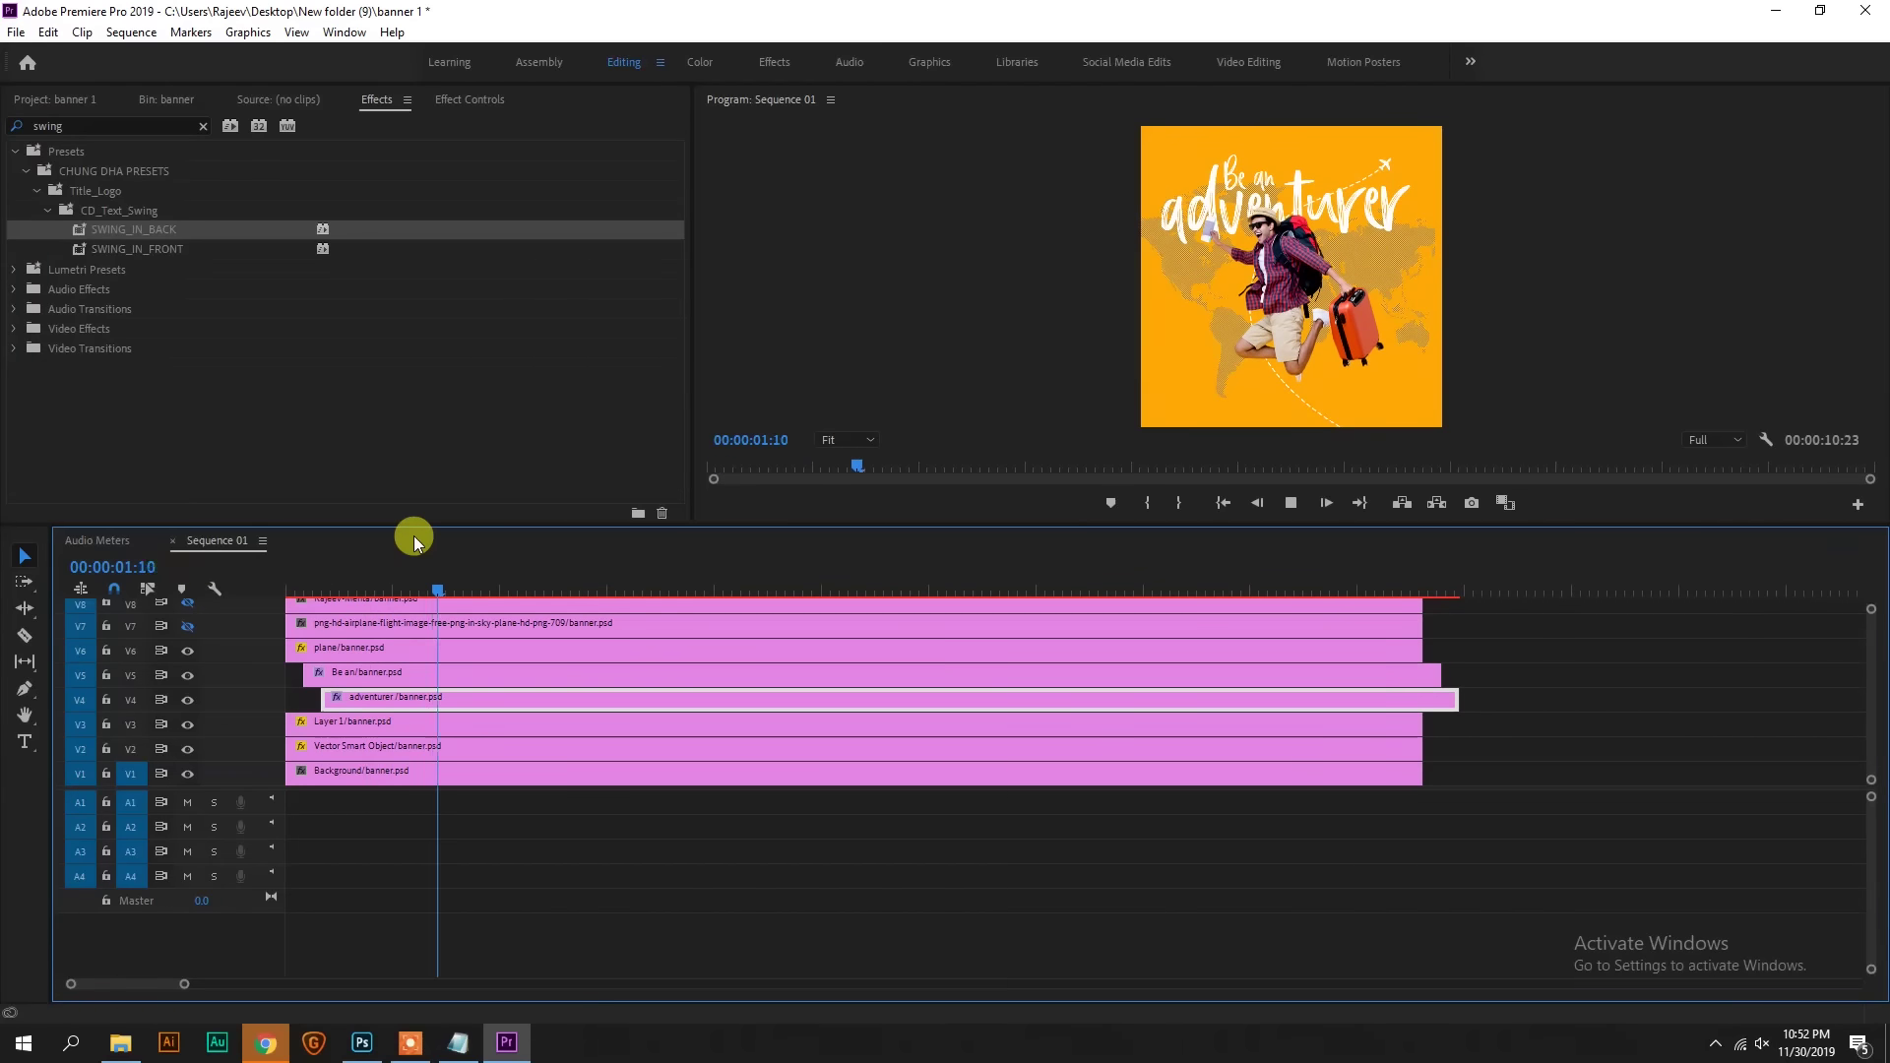
pyautogui.moveTo(511, 589); pyautogui.dragTo(225, 583)
pyautogui.press('space')
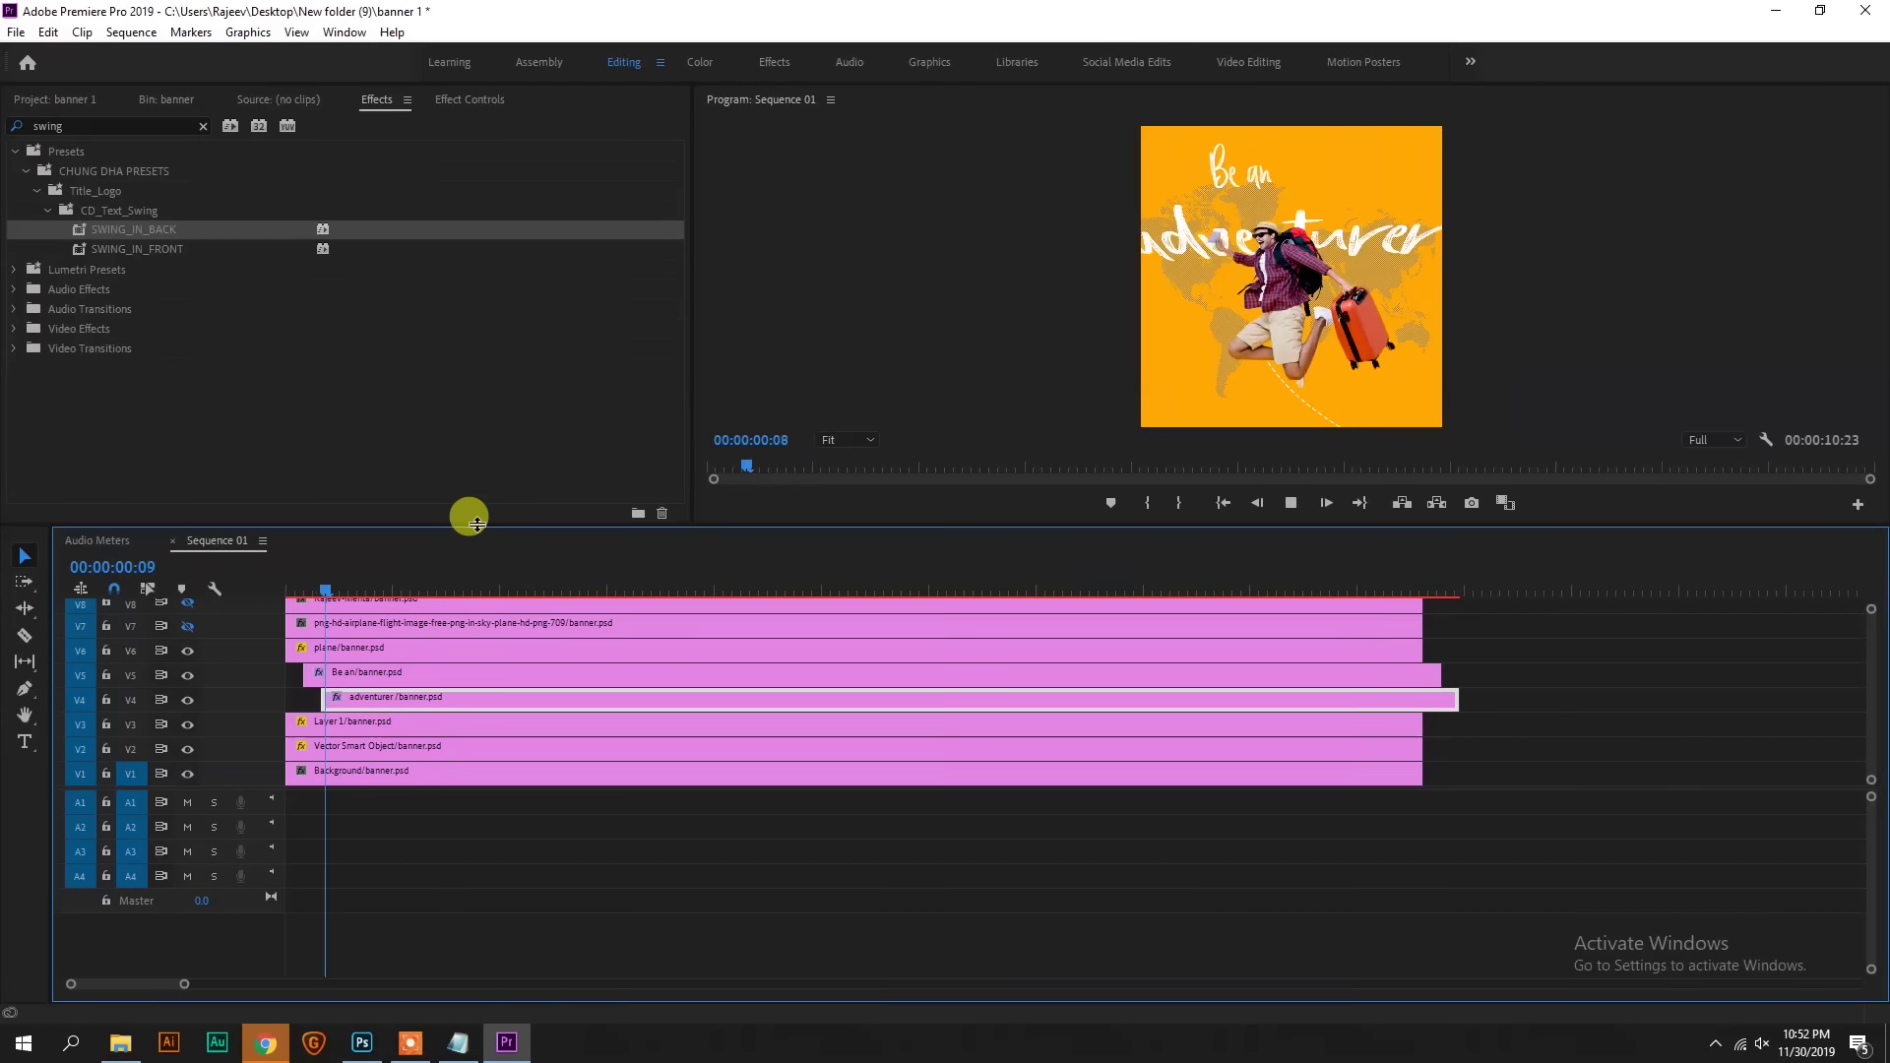
# Step: Preview the title animation full-window, then restore the layout and return to the first frame
pyautogui.press('`')
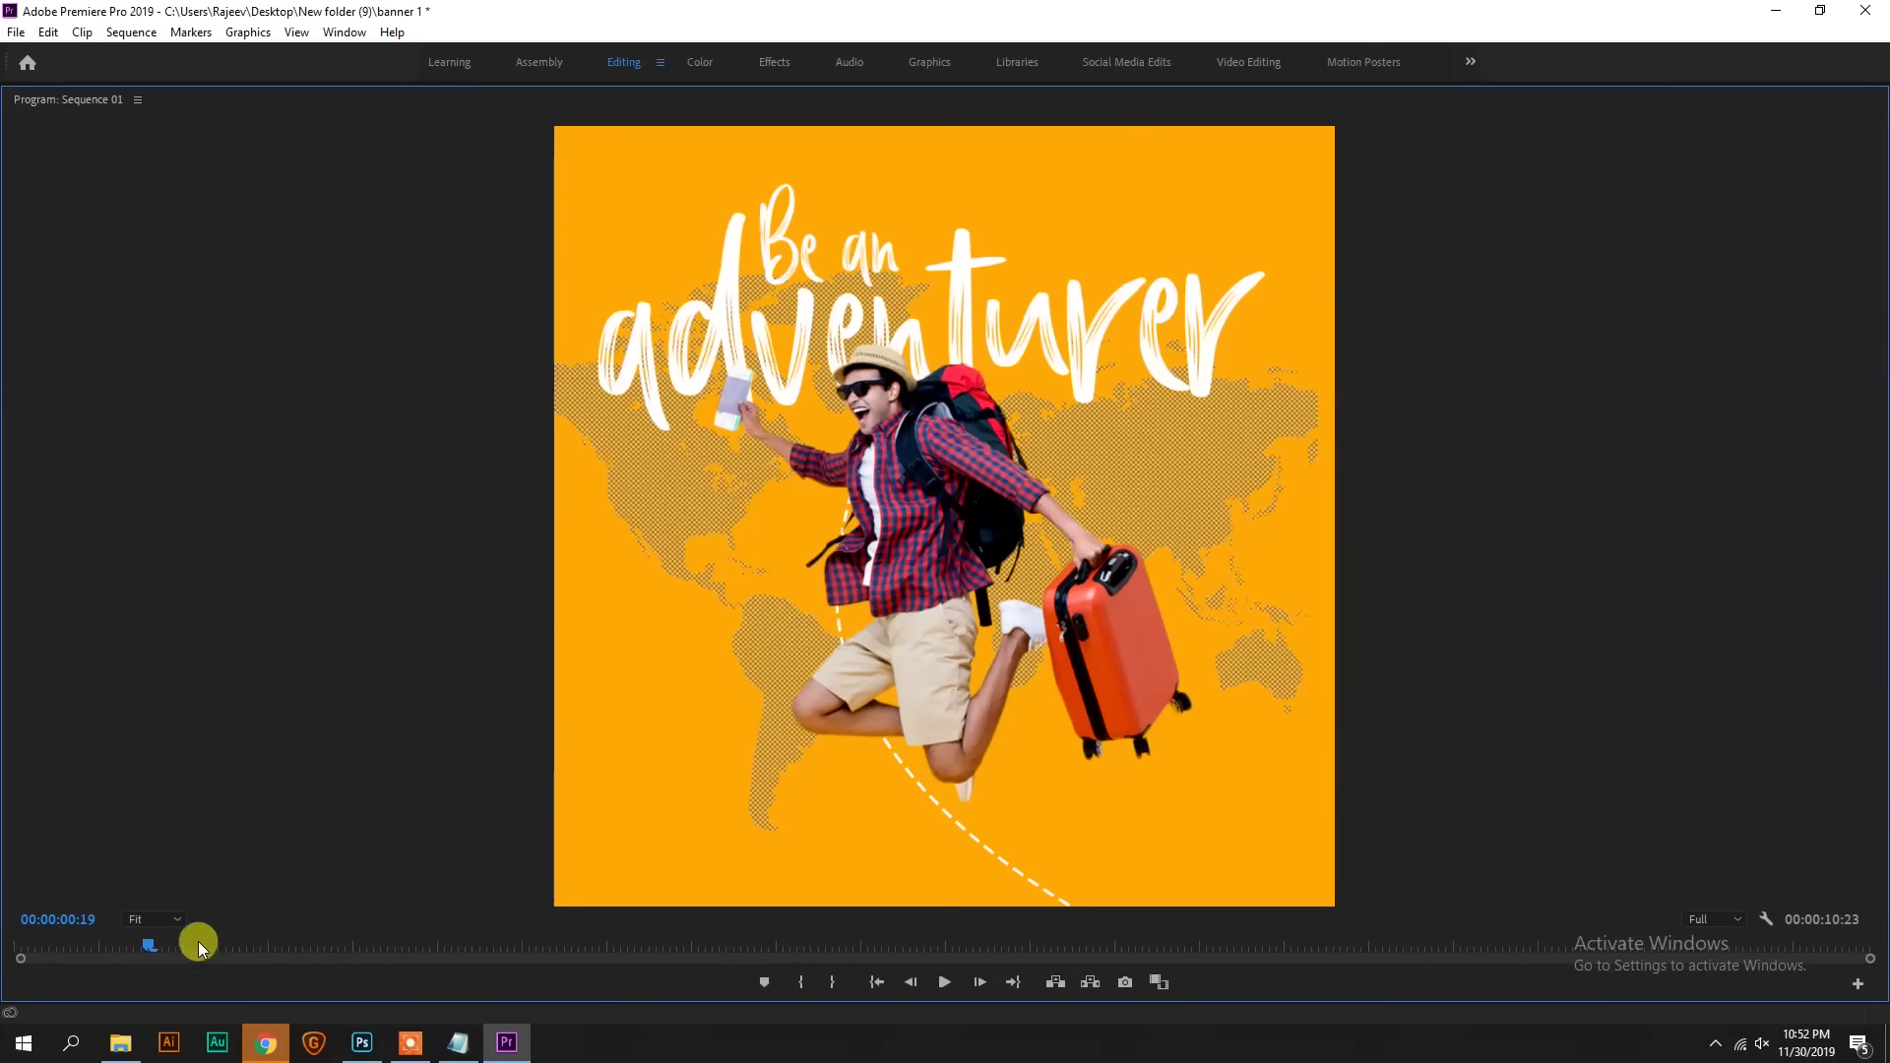
pyautogui.moveTo(199, 947); pyautogui.dragTo(11, 930)
pyautogui.press('space')
pyautogui.press('space')
pyautogui.press('`')
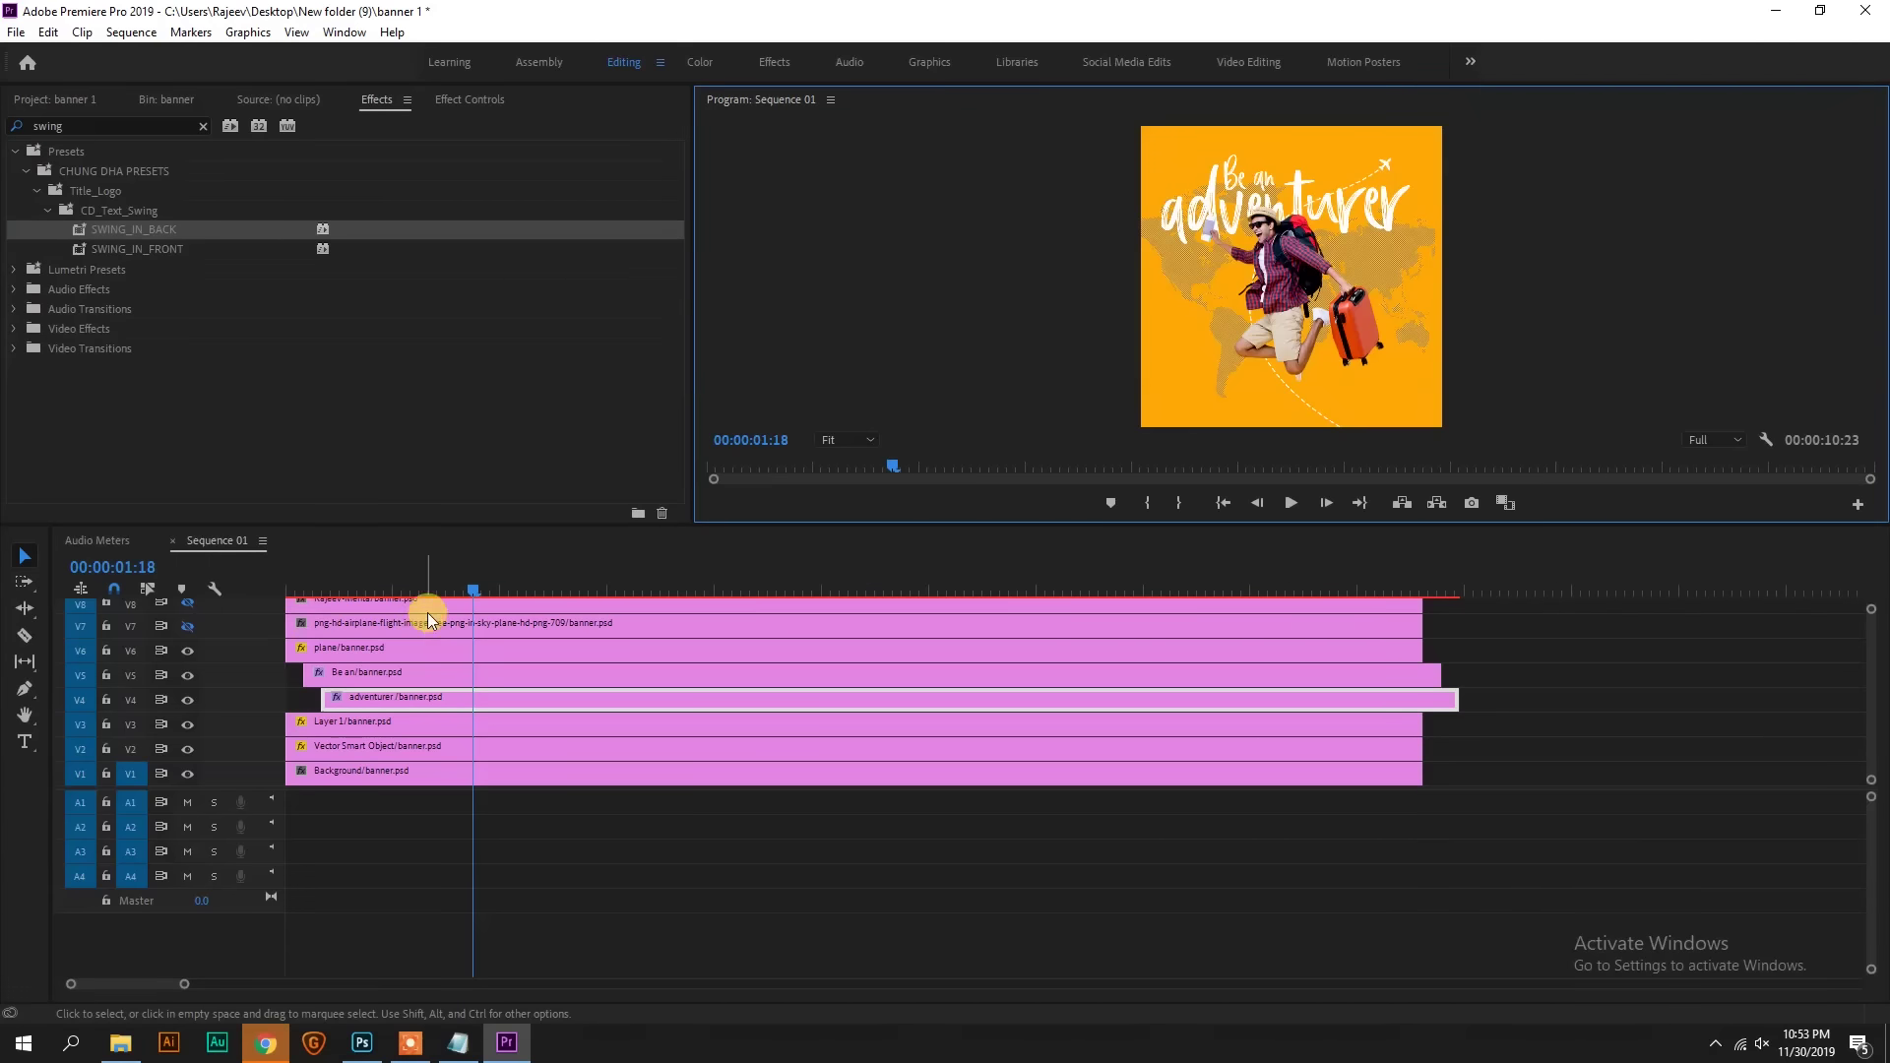
pyautogui.click(510, 569)
pyautogui.press('Home')
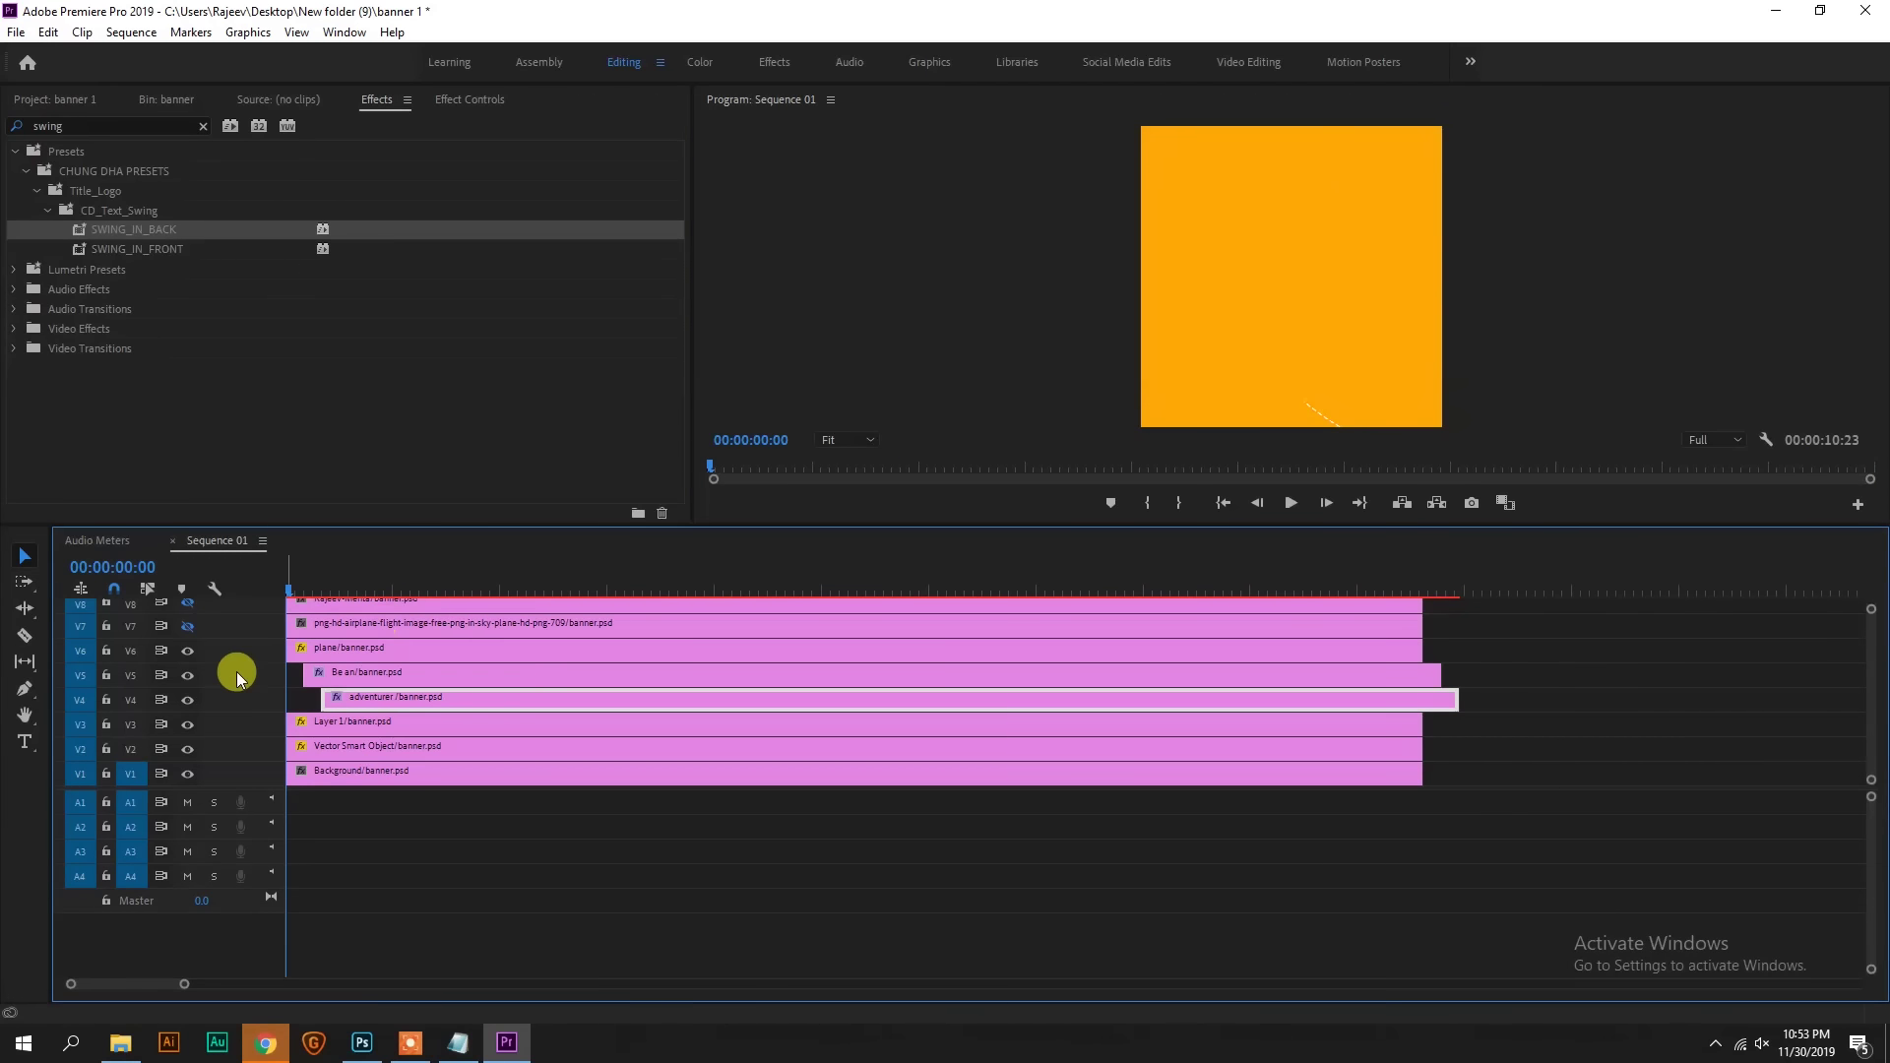
# Step: Show the airplane track, set its anchor point, and move the plane off-frame bottom-right
pyautogui.click(188, 627)
pyautogui.click(340, 623)
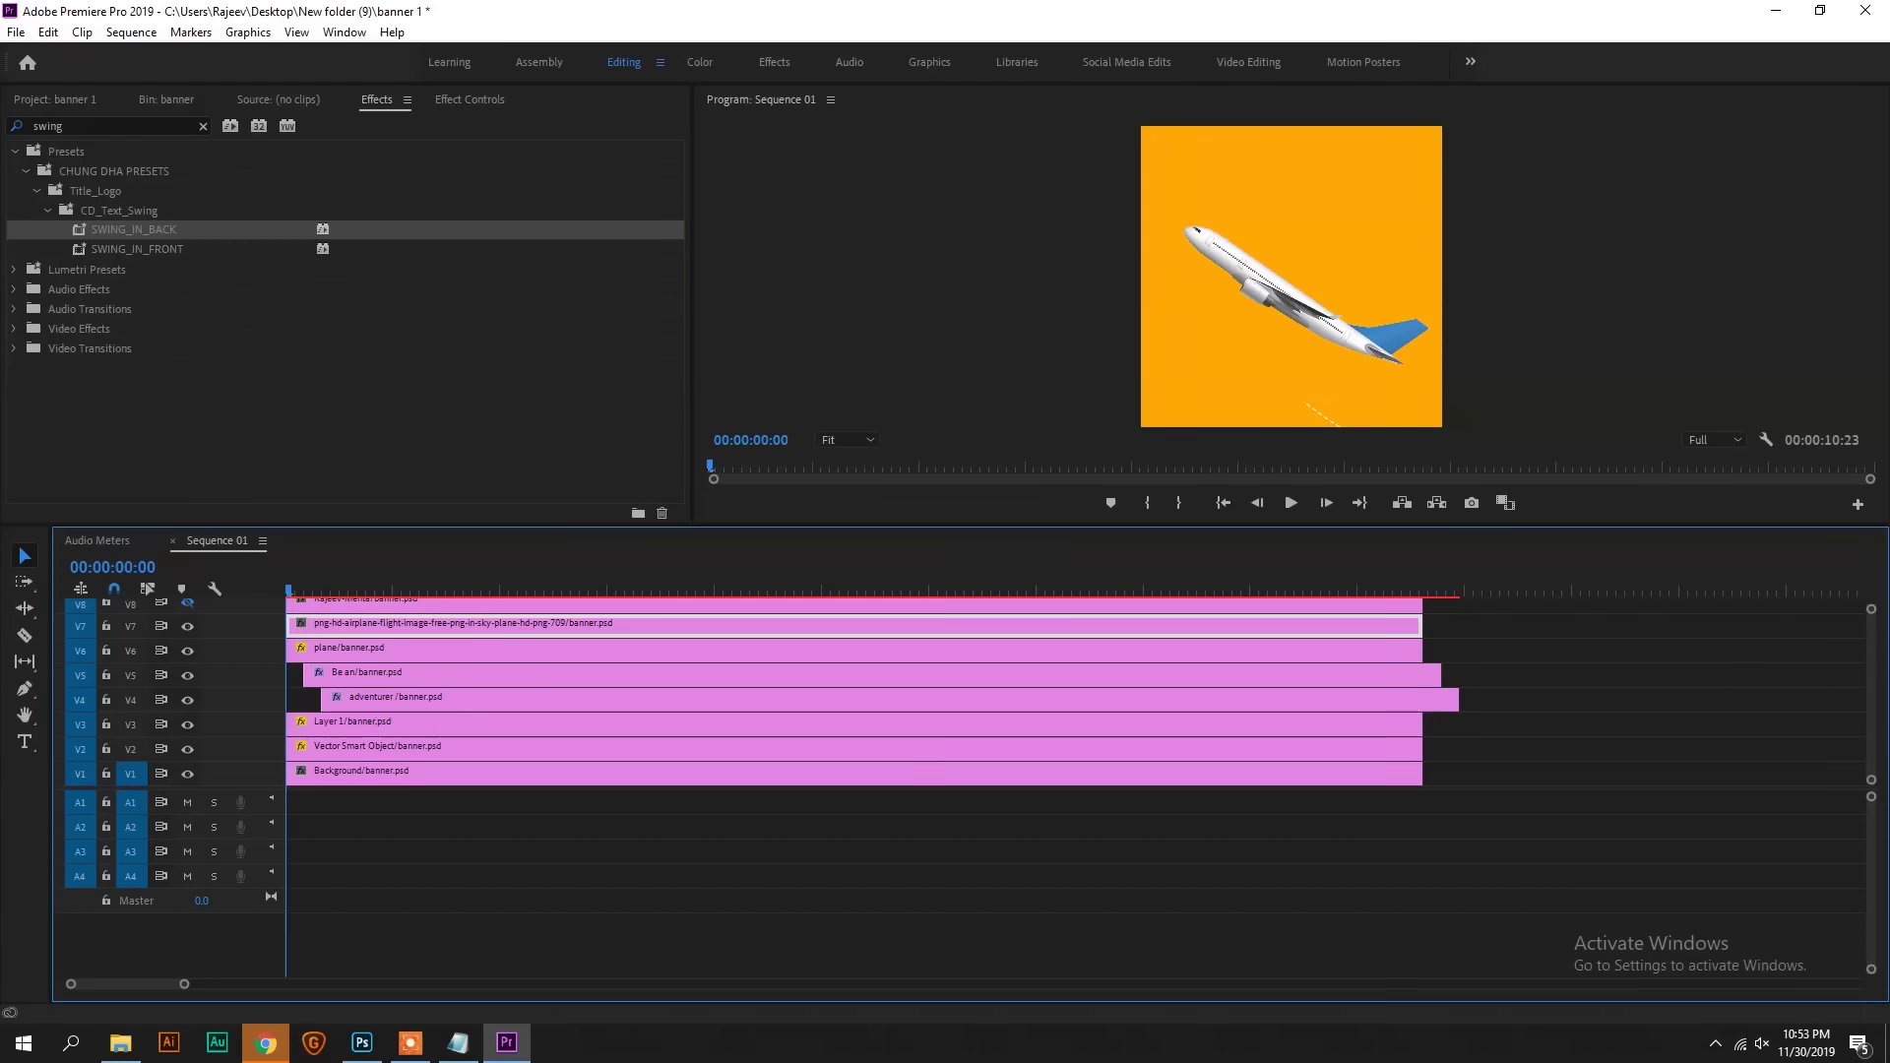
pyautogui.click(427, 641)
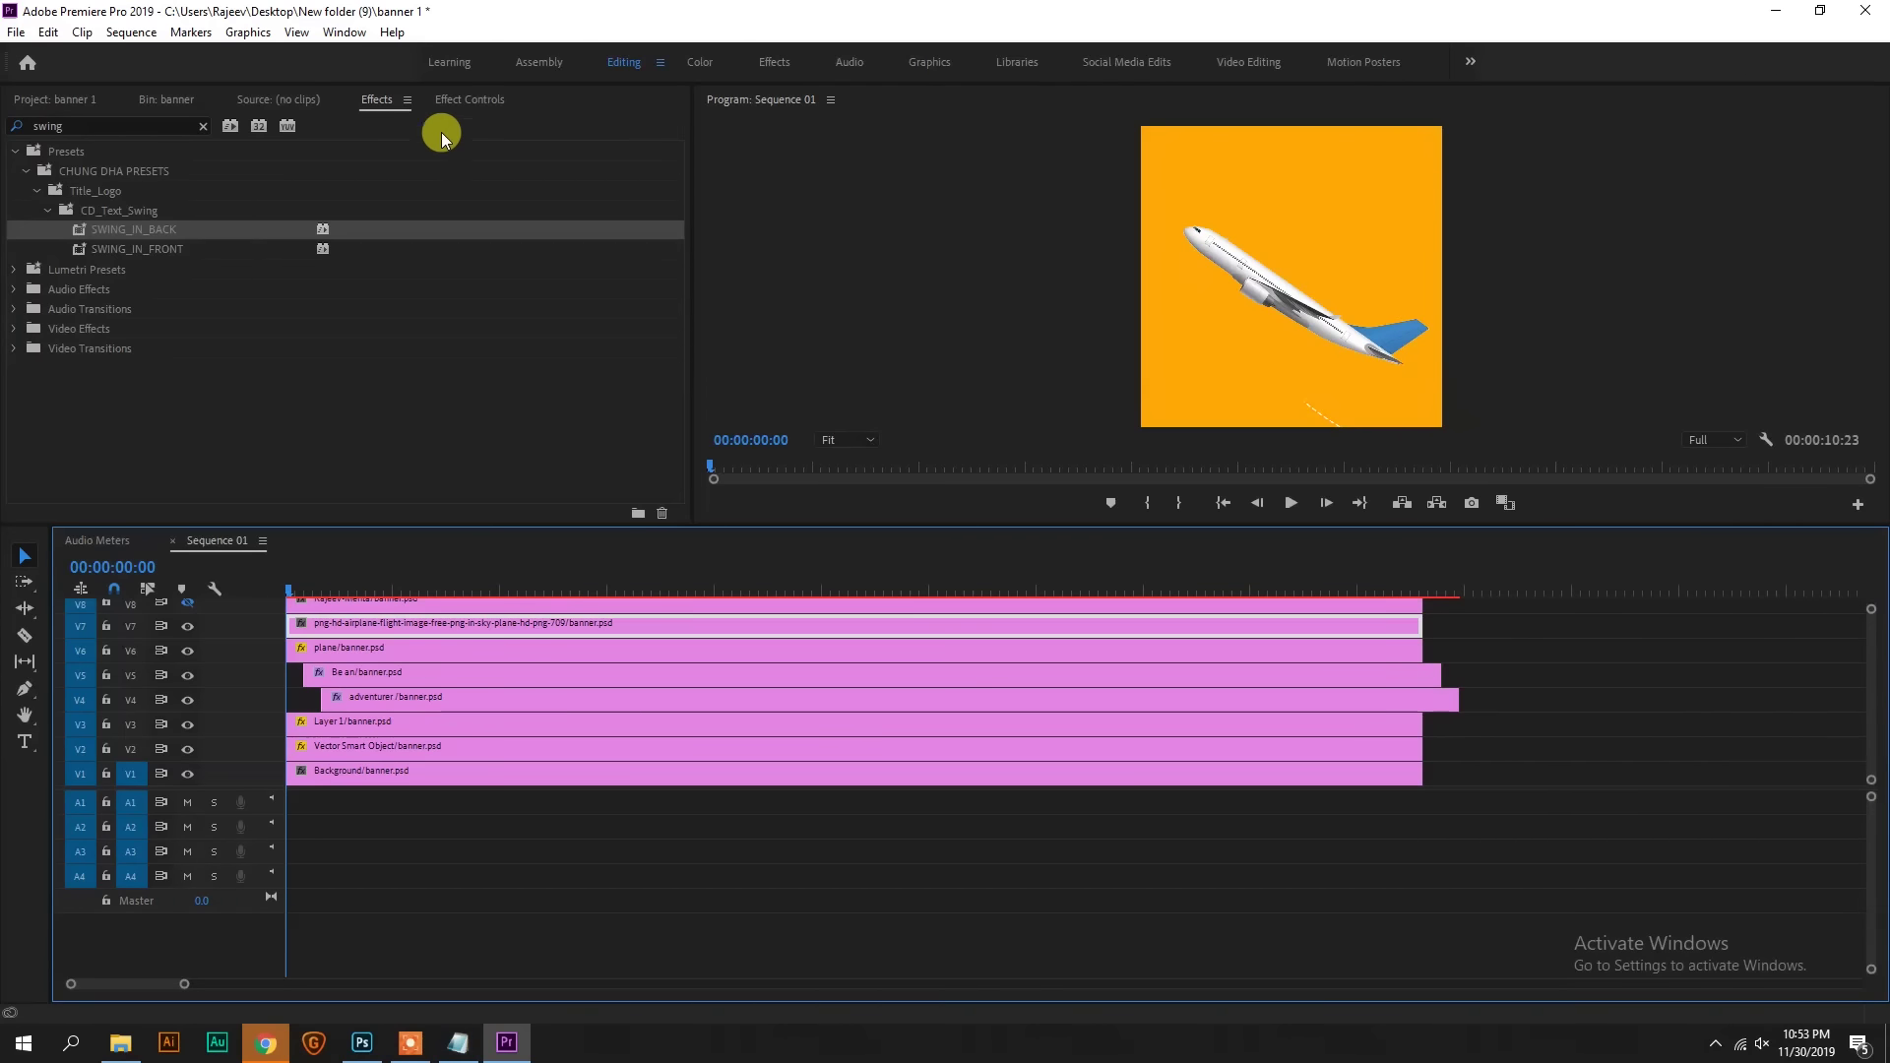
pyautogui.click(452, 102)
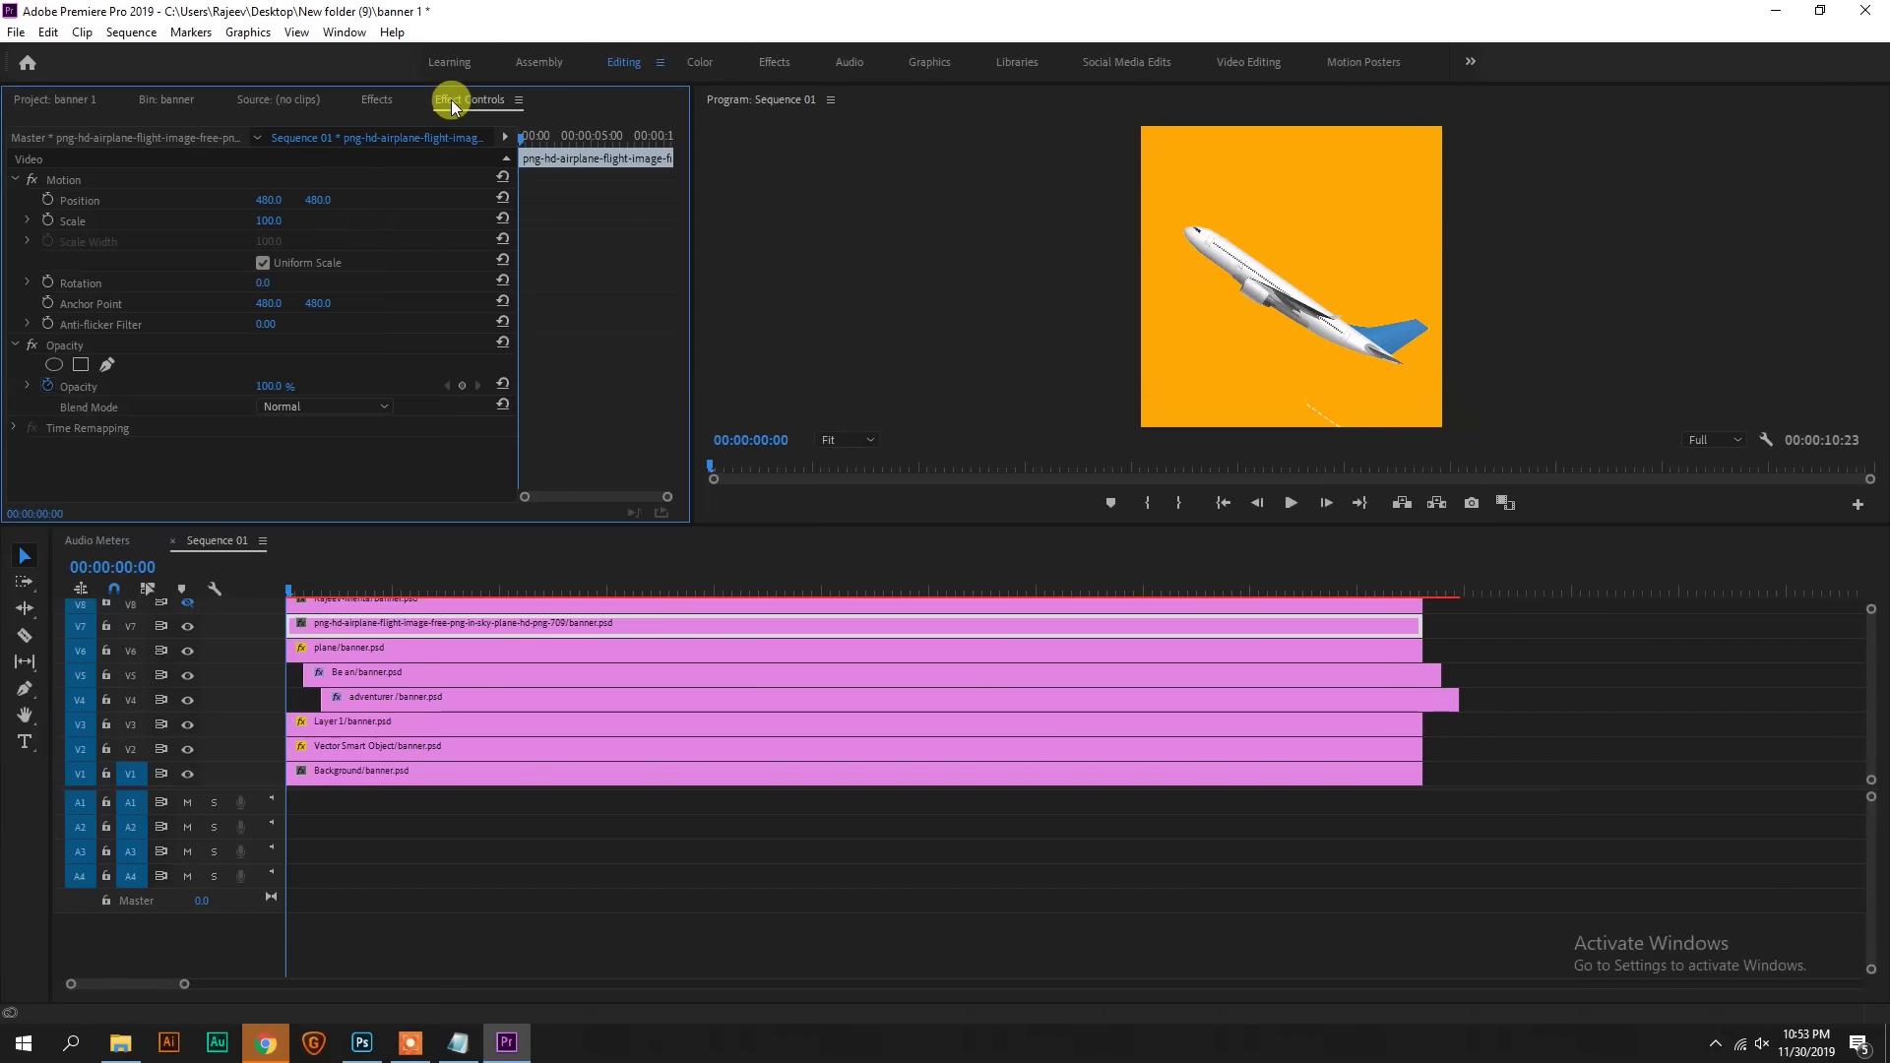
pyautogui.click(71, 181)
pyautogui.moveTo(1295, 278); pyautogui.dragTo(1270, 283)
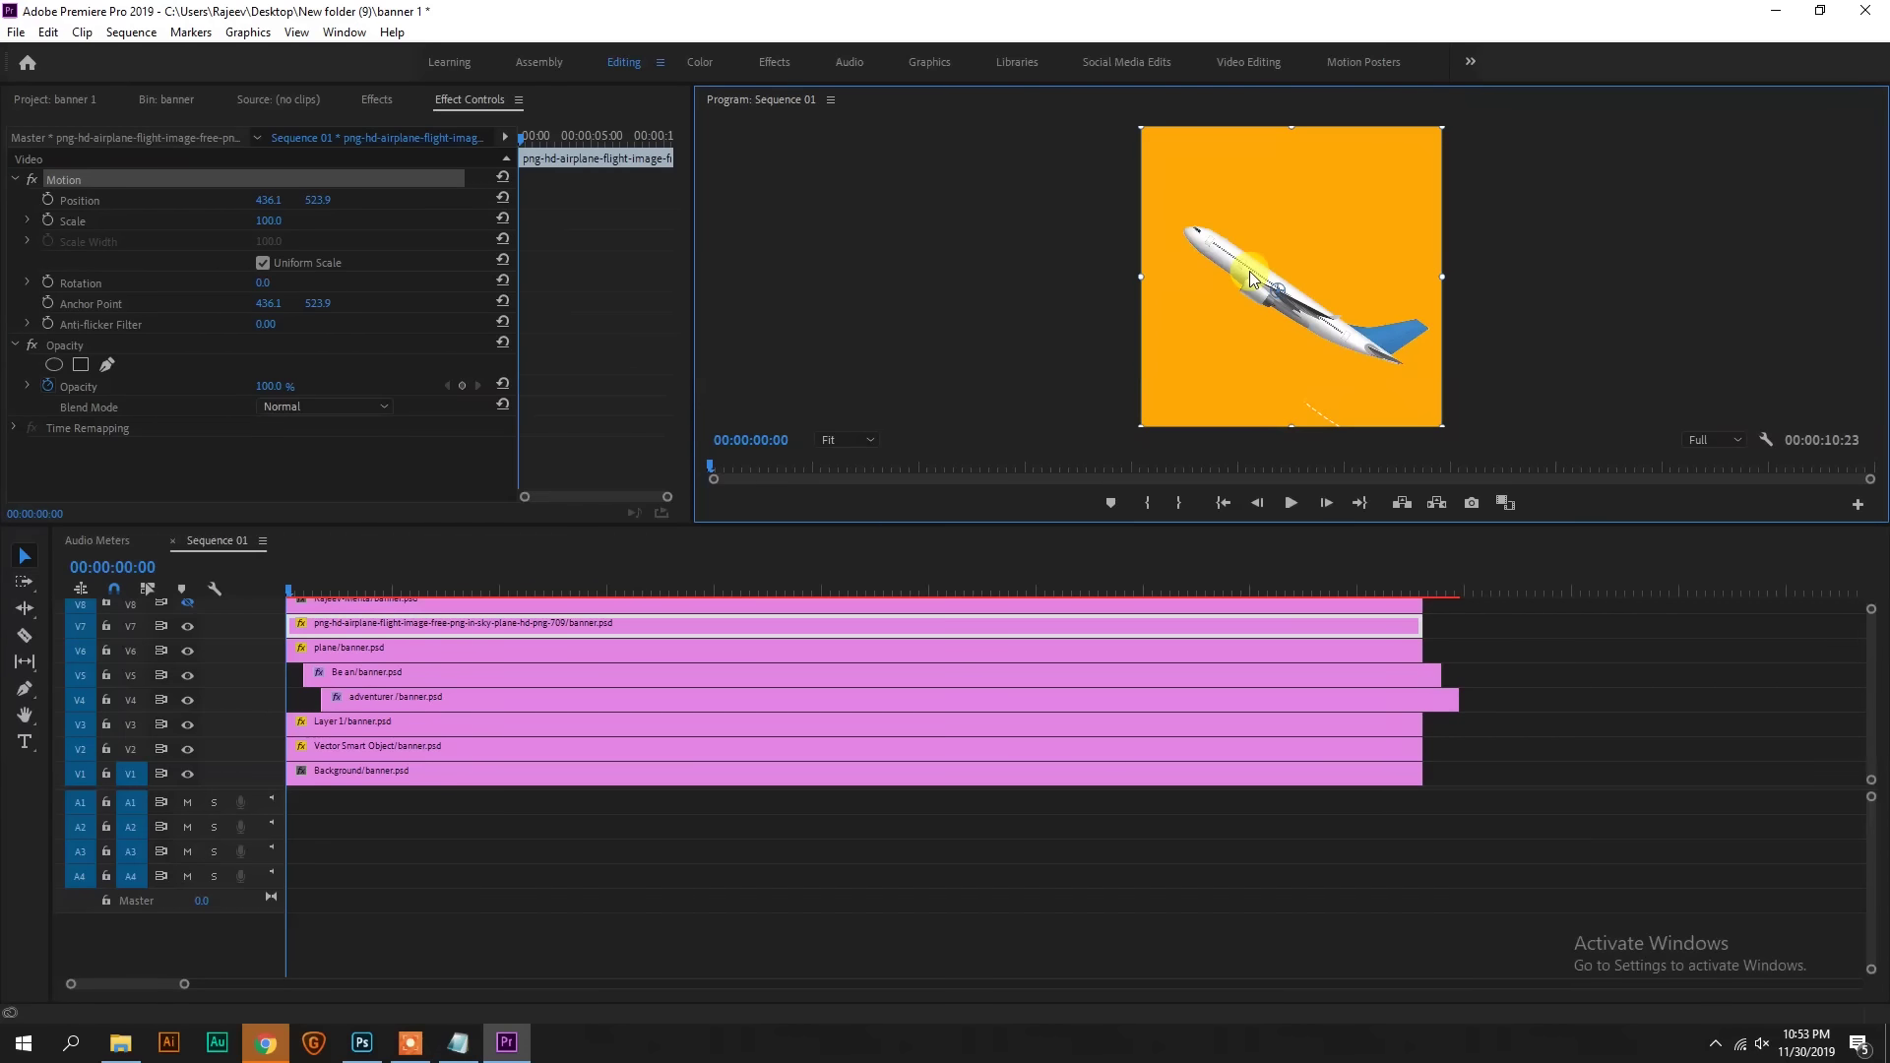
pyautogui.moveTo(1233, 268); pyautogui.dragTo(1463, 415)
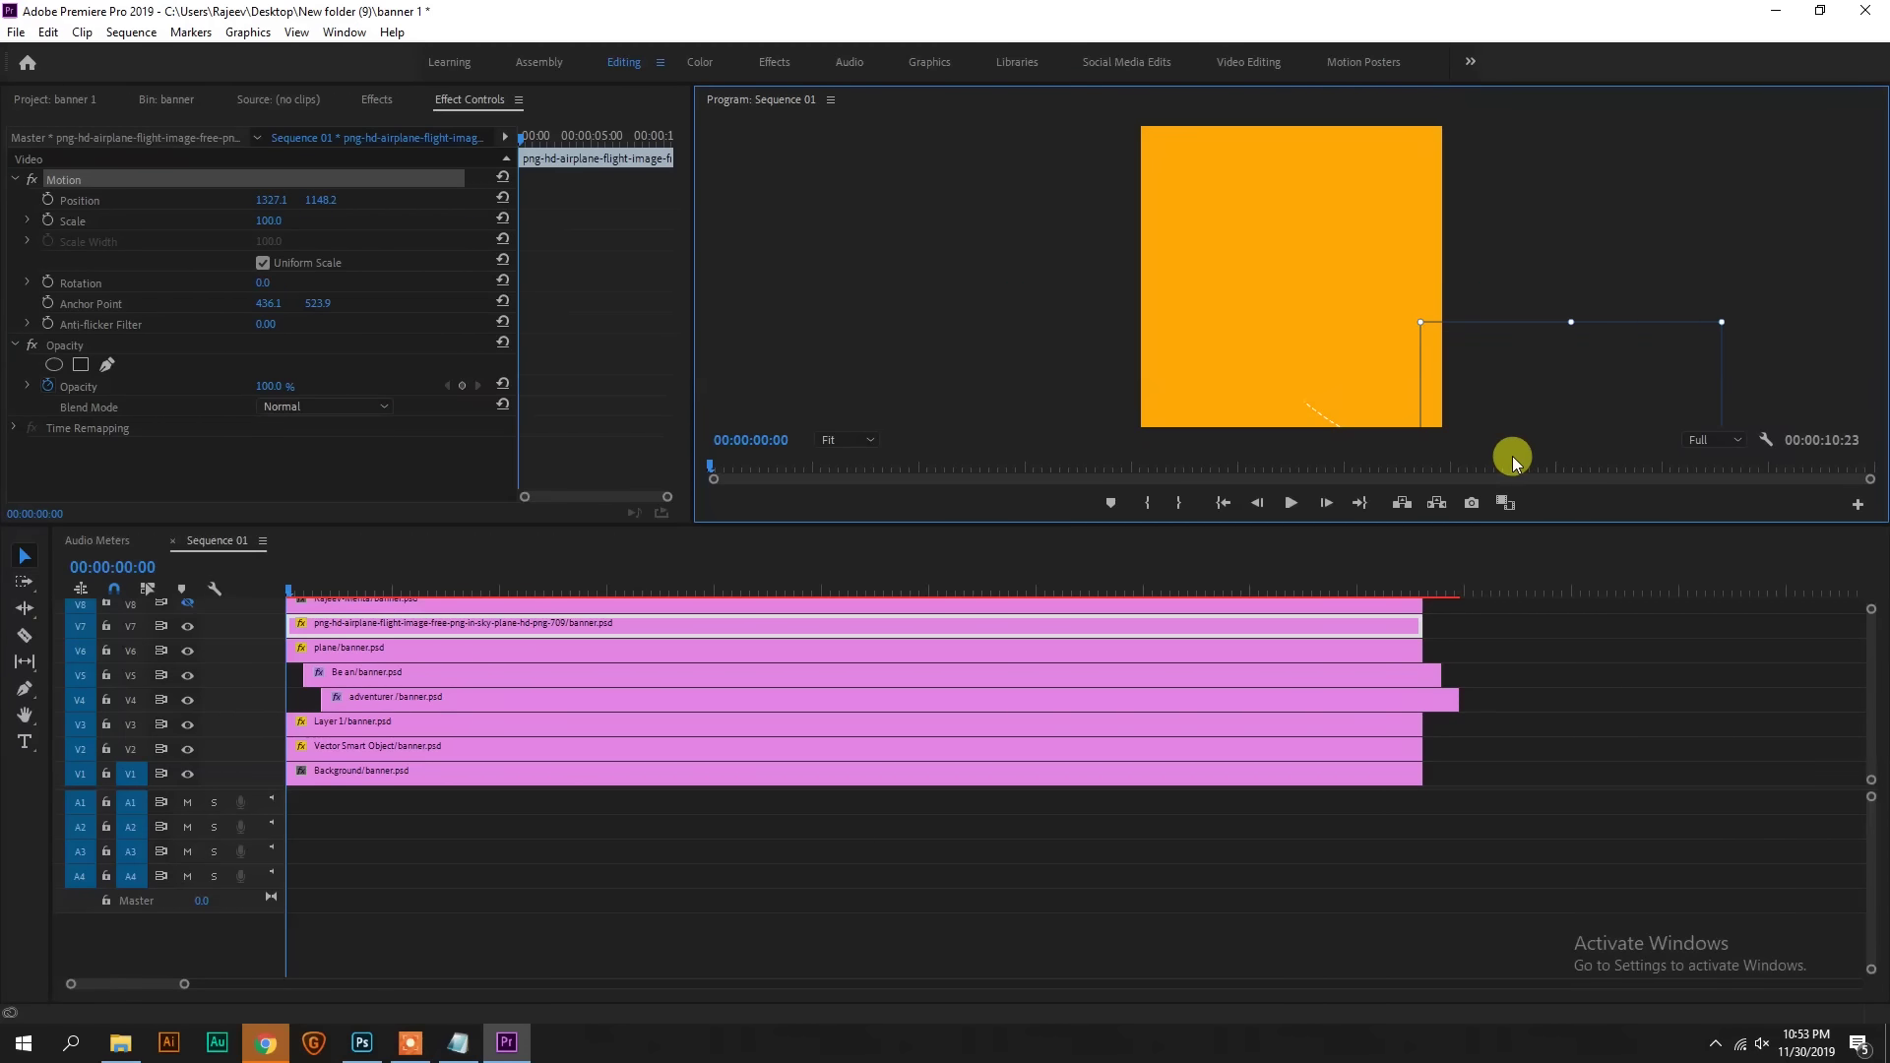
# Step: Keyframe the plane from 1327.1, 1148.2 at frame 0 to 442.4, 571.0 at frame 15
pyautogui.click(48, 282)
pyautogui.click(48, 304)
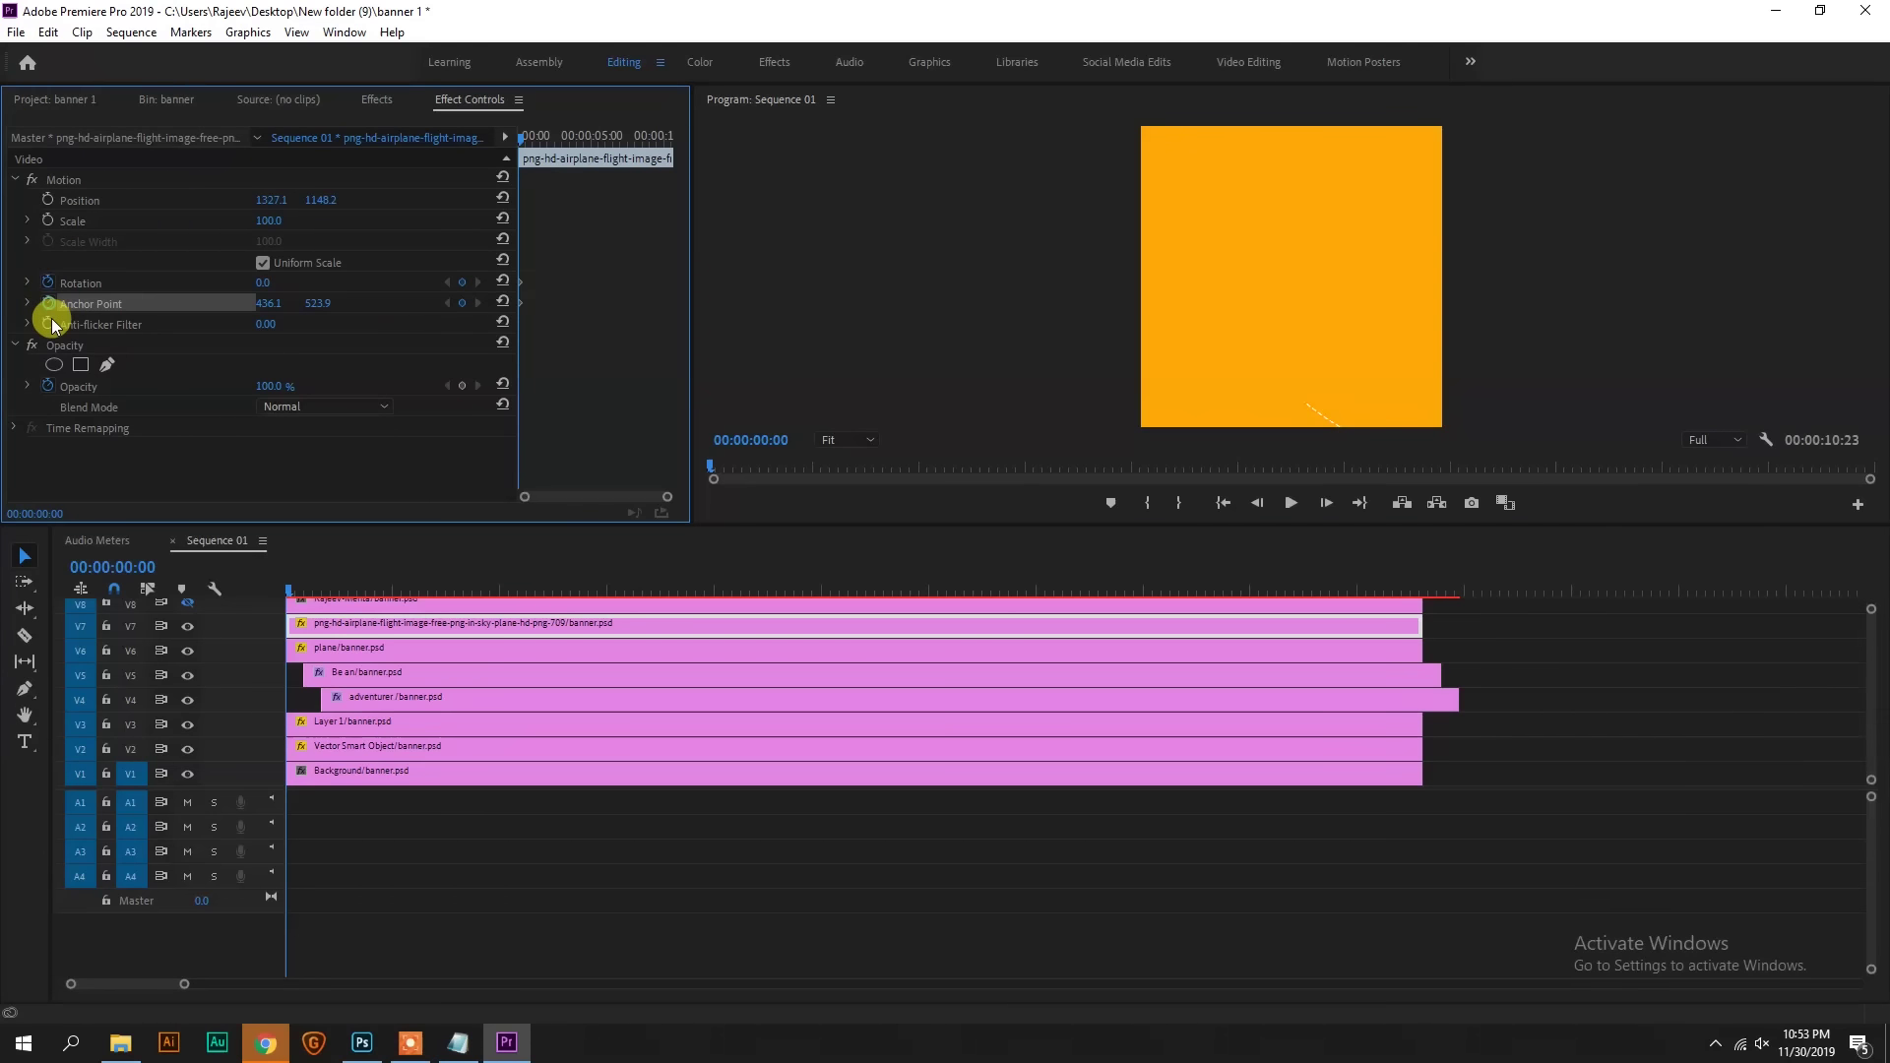
pyautogui.click(48, 325)
pyautogui.click(48, 200)
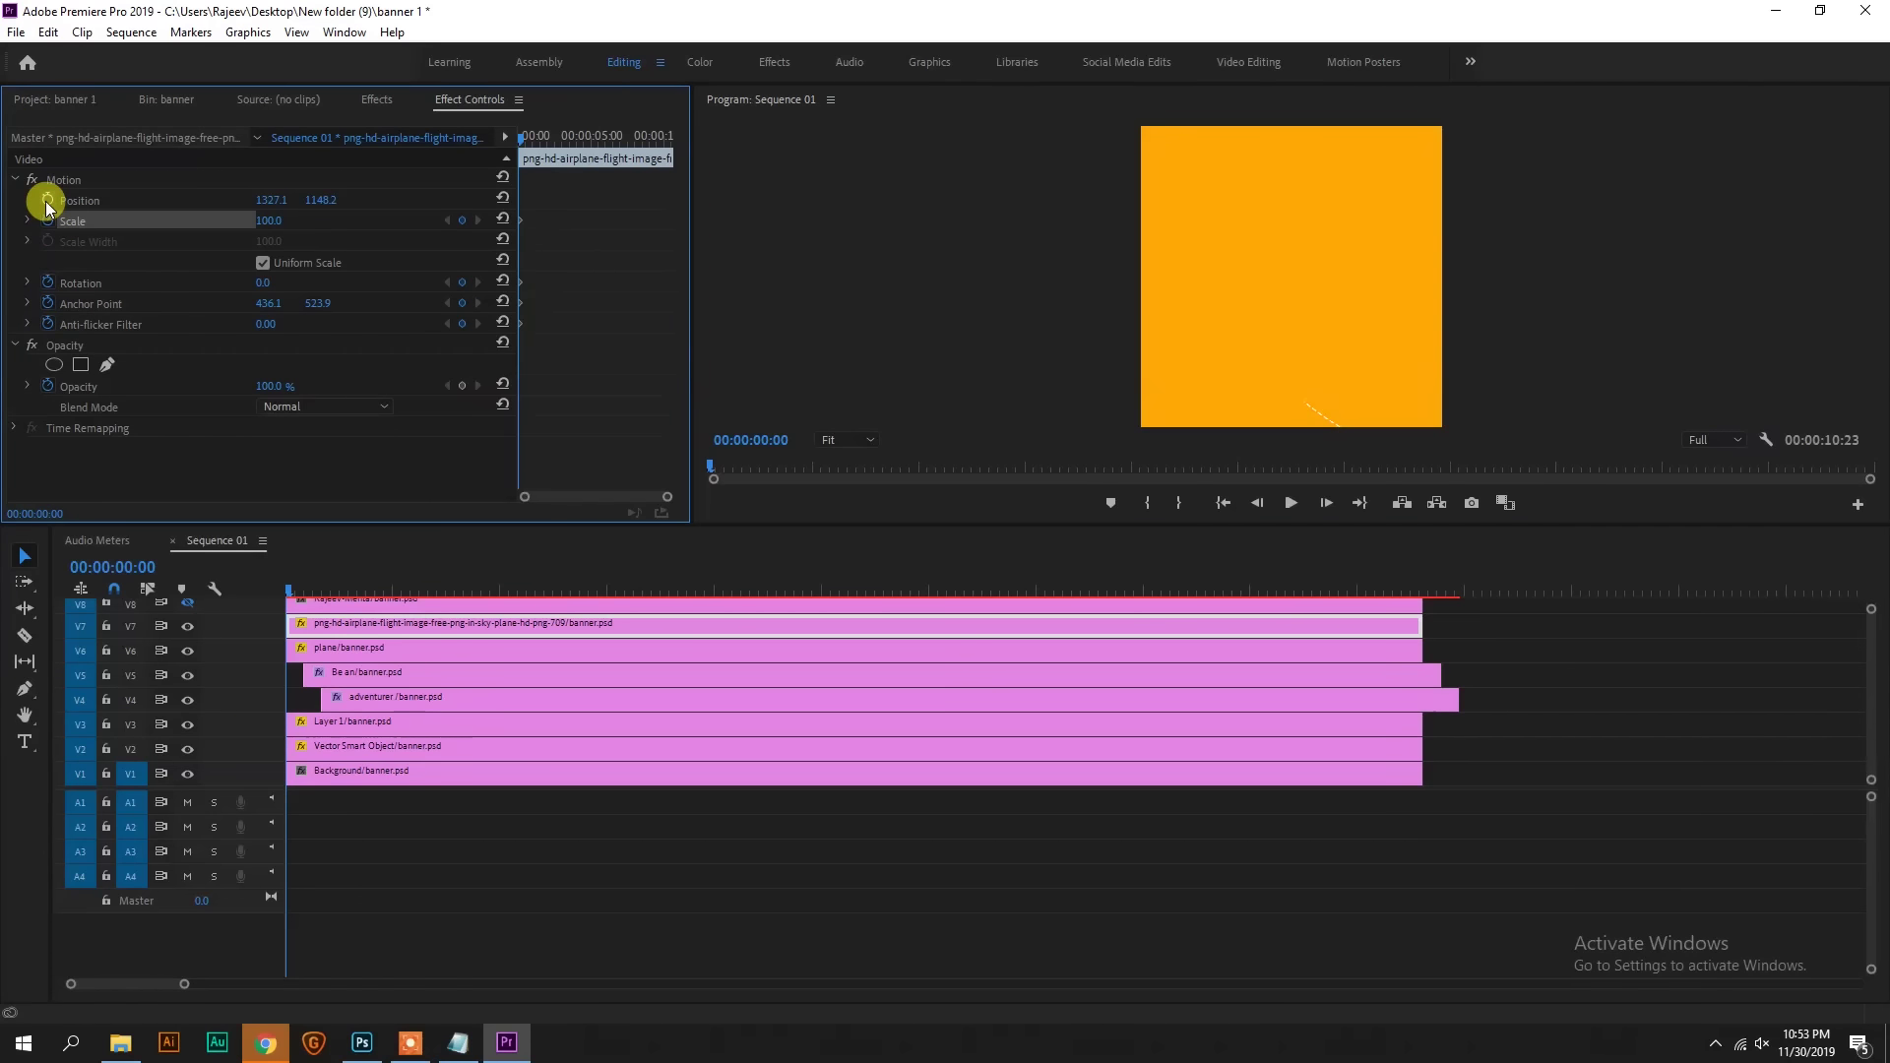
pyautogui.moveTo(295, 593); pyautogui.dragTo(353, 603)
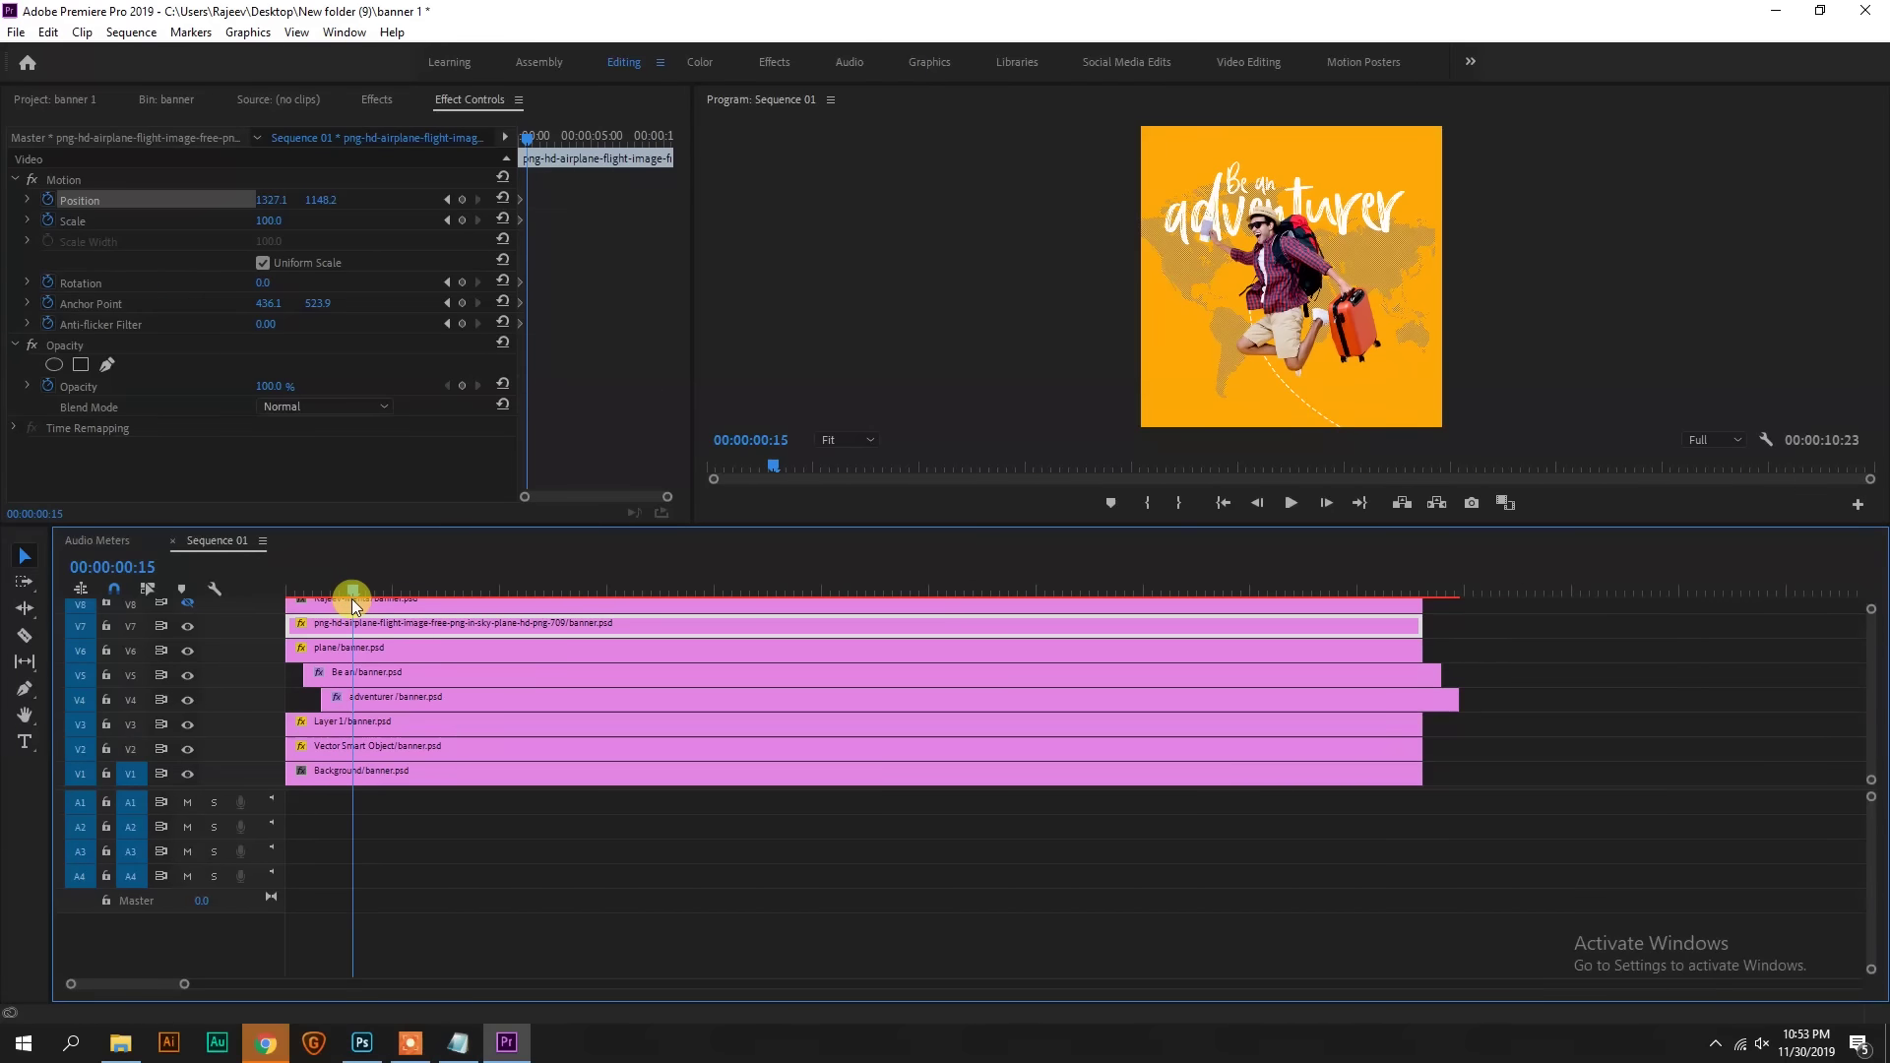
pyautogui.click(62, 180)
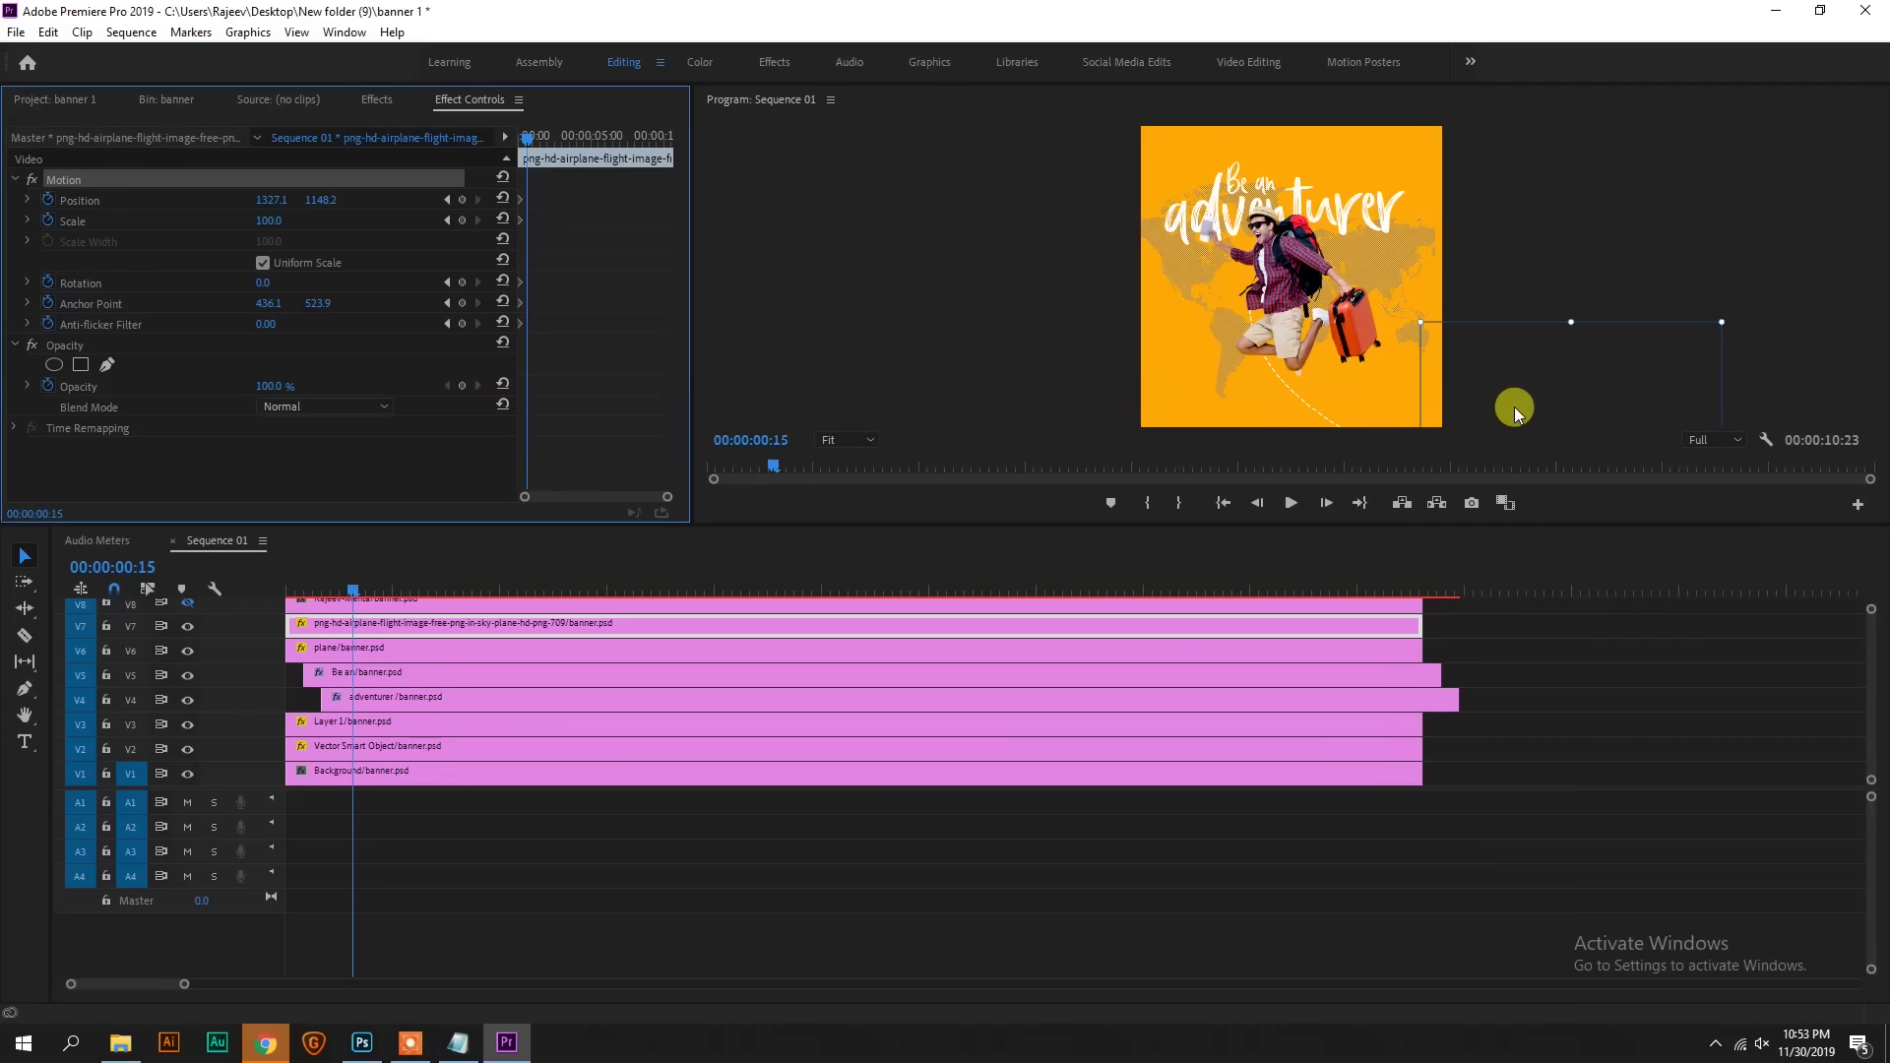
pyautogui.moveTo(1516, 405); pyautogui.dragTo(1254, 269)
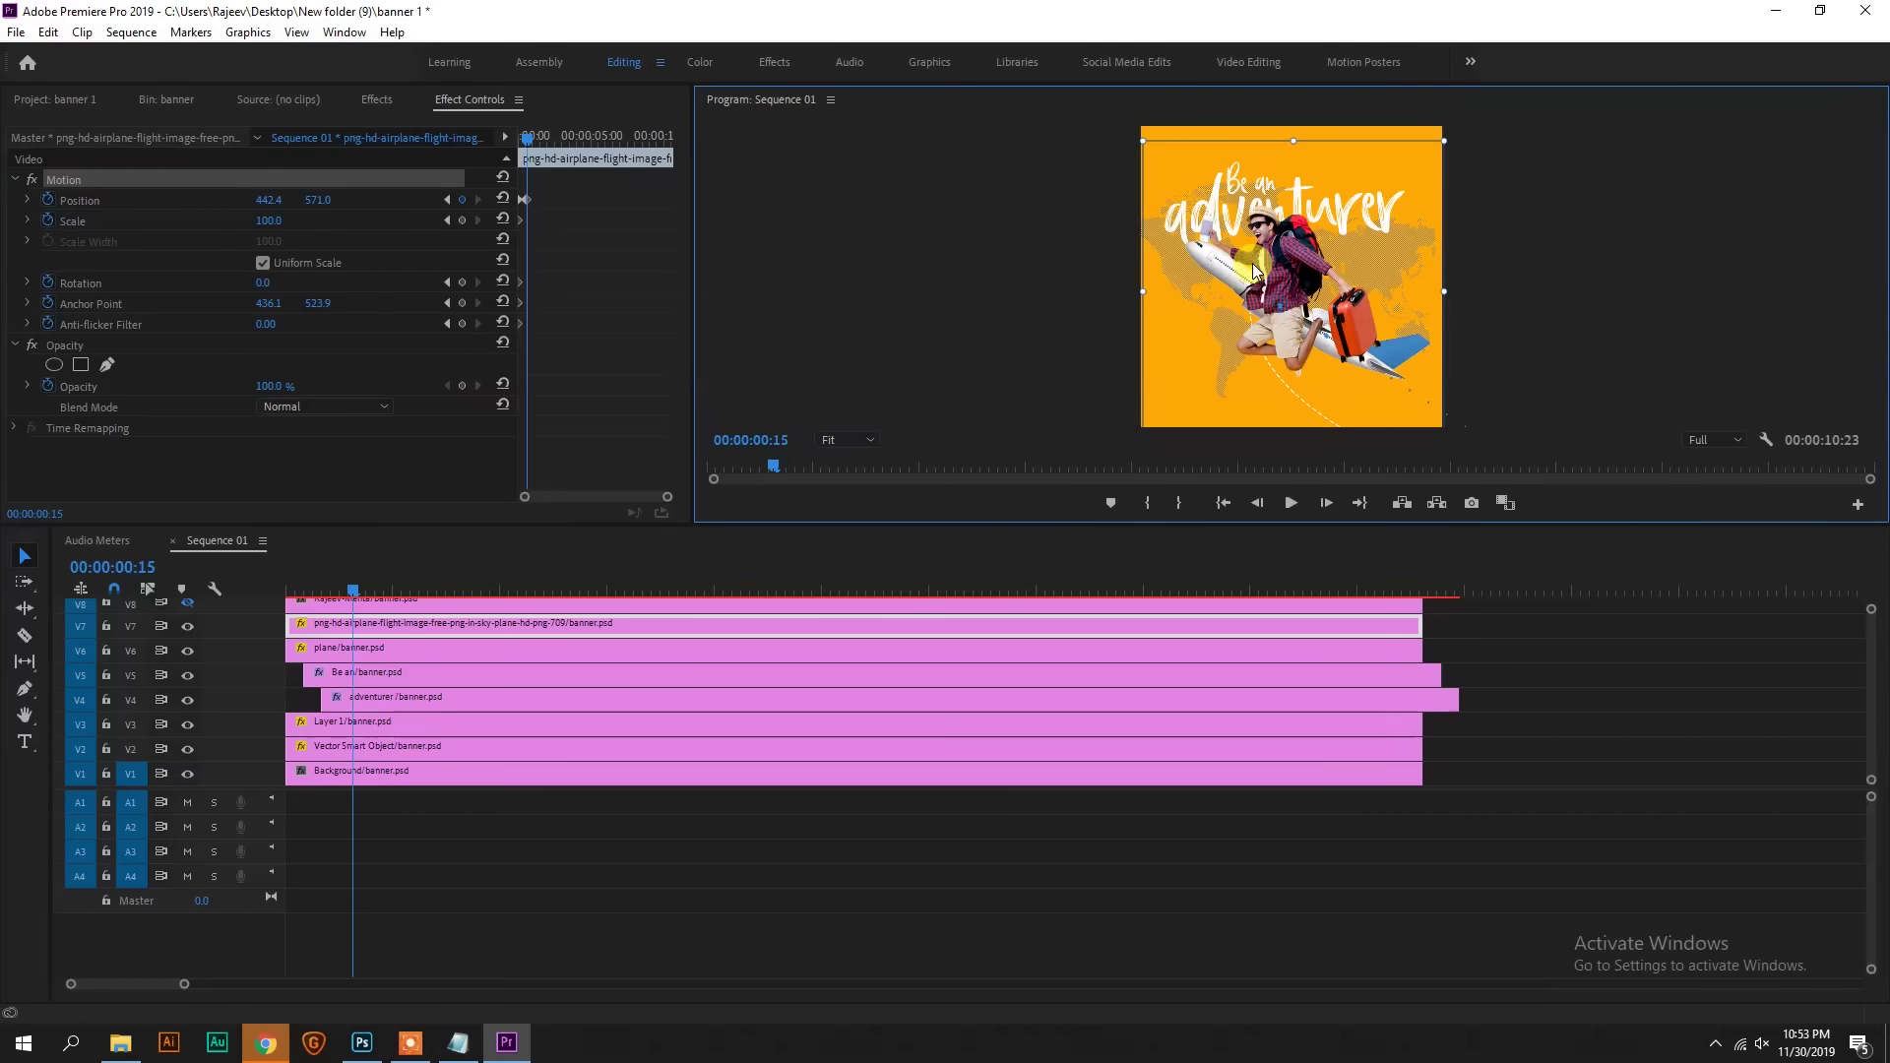
# Step: Replay the airplane fly-in animation from the start to review it
pyautogui.moveTo(354, 593); pyautogui.dragTo(275, 581)
pyautogui.press('space')
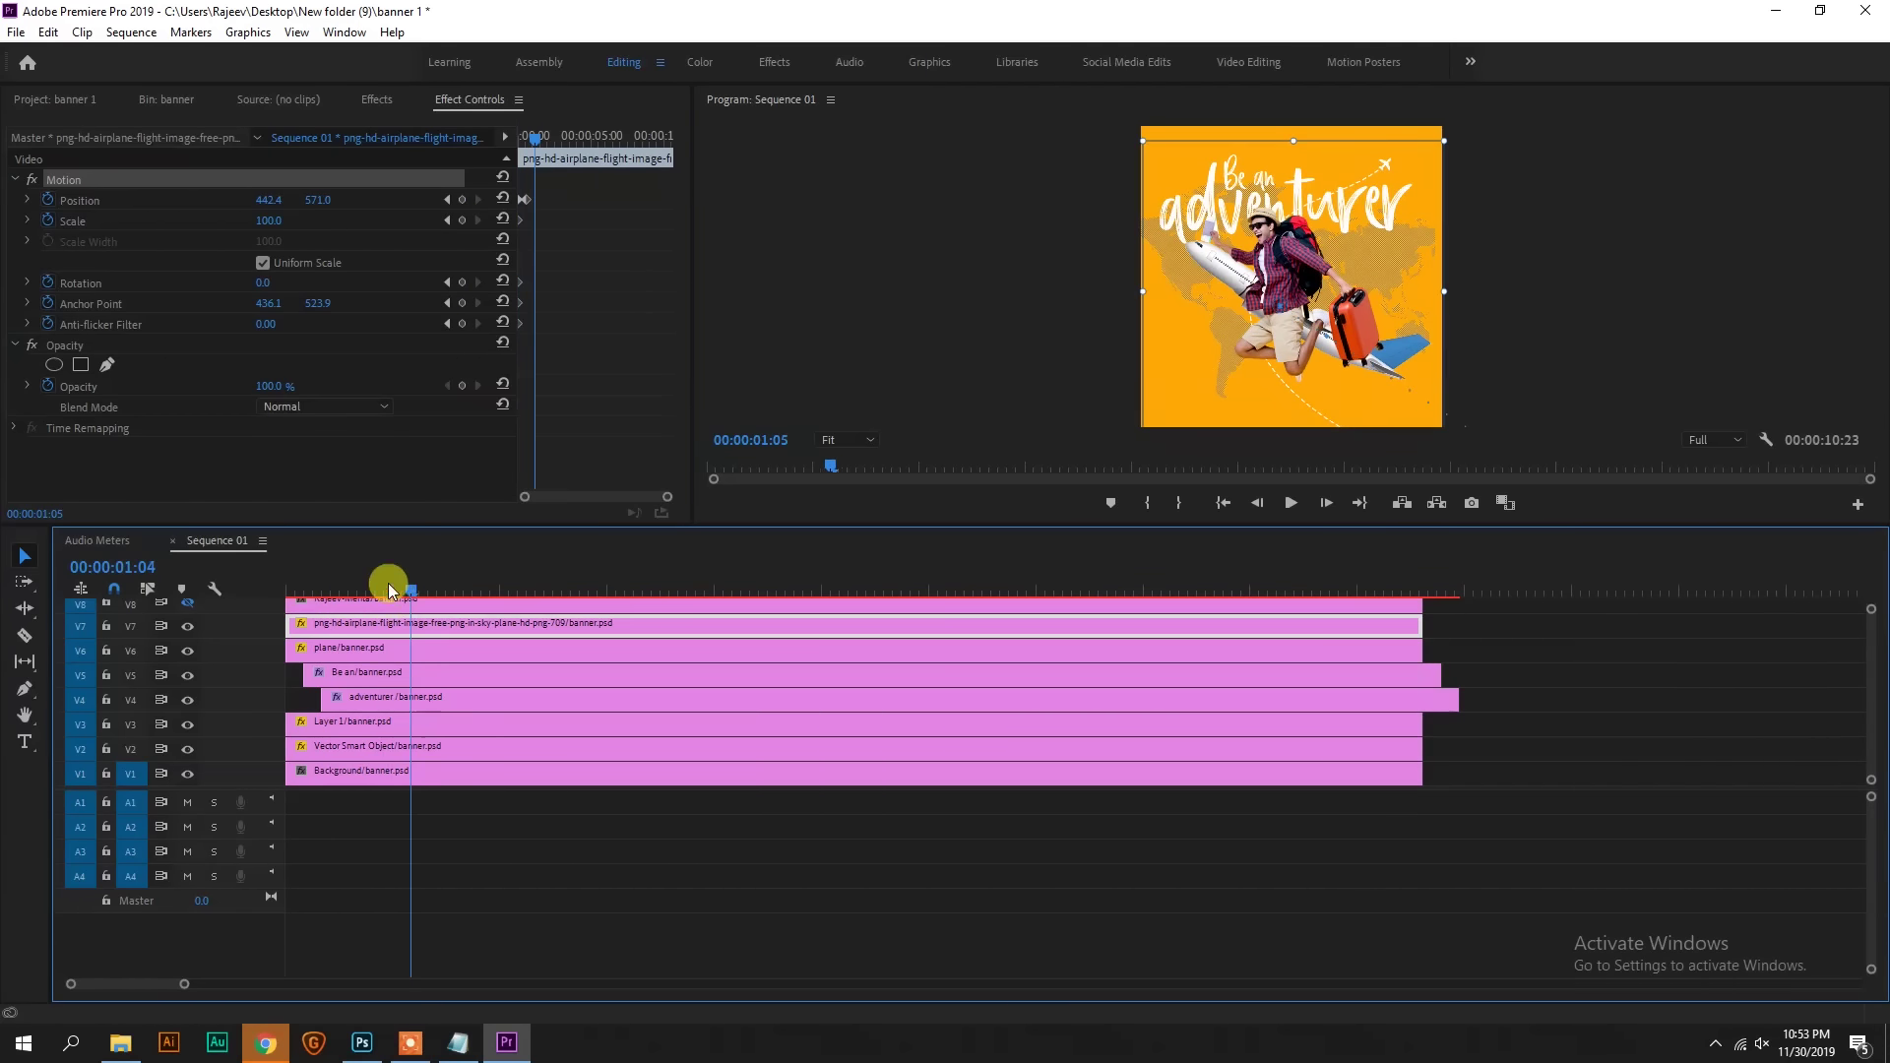
pyautogui.press('Home')
pyautogui.press('space')
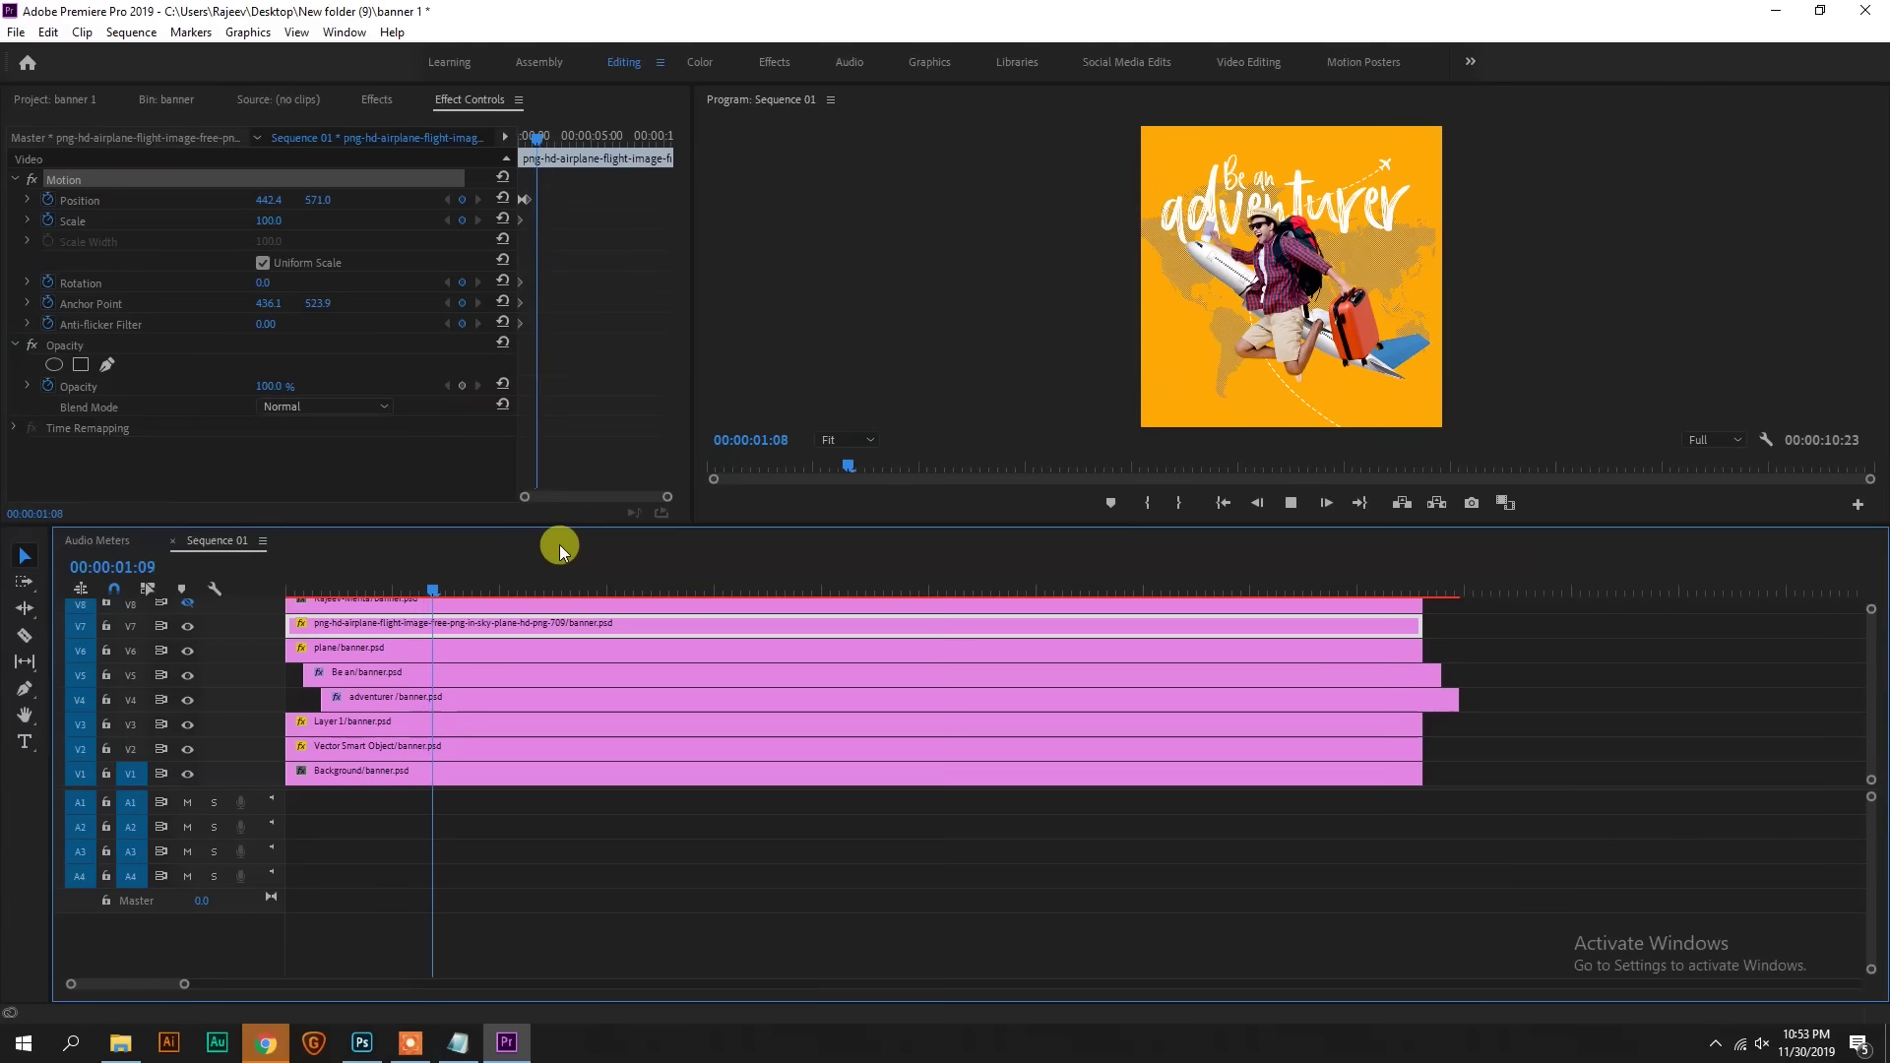
pyautogui.press('Home')
pyautogui.press('space')
# Step: Add a second Position keyframe near 1:21 with the plane shifted up and left
pyautogui.click(560, 194)
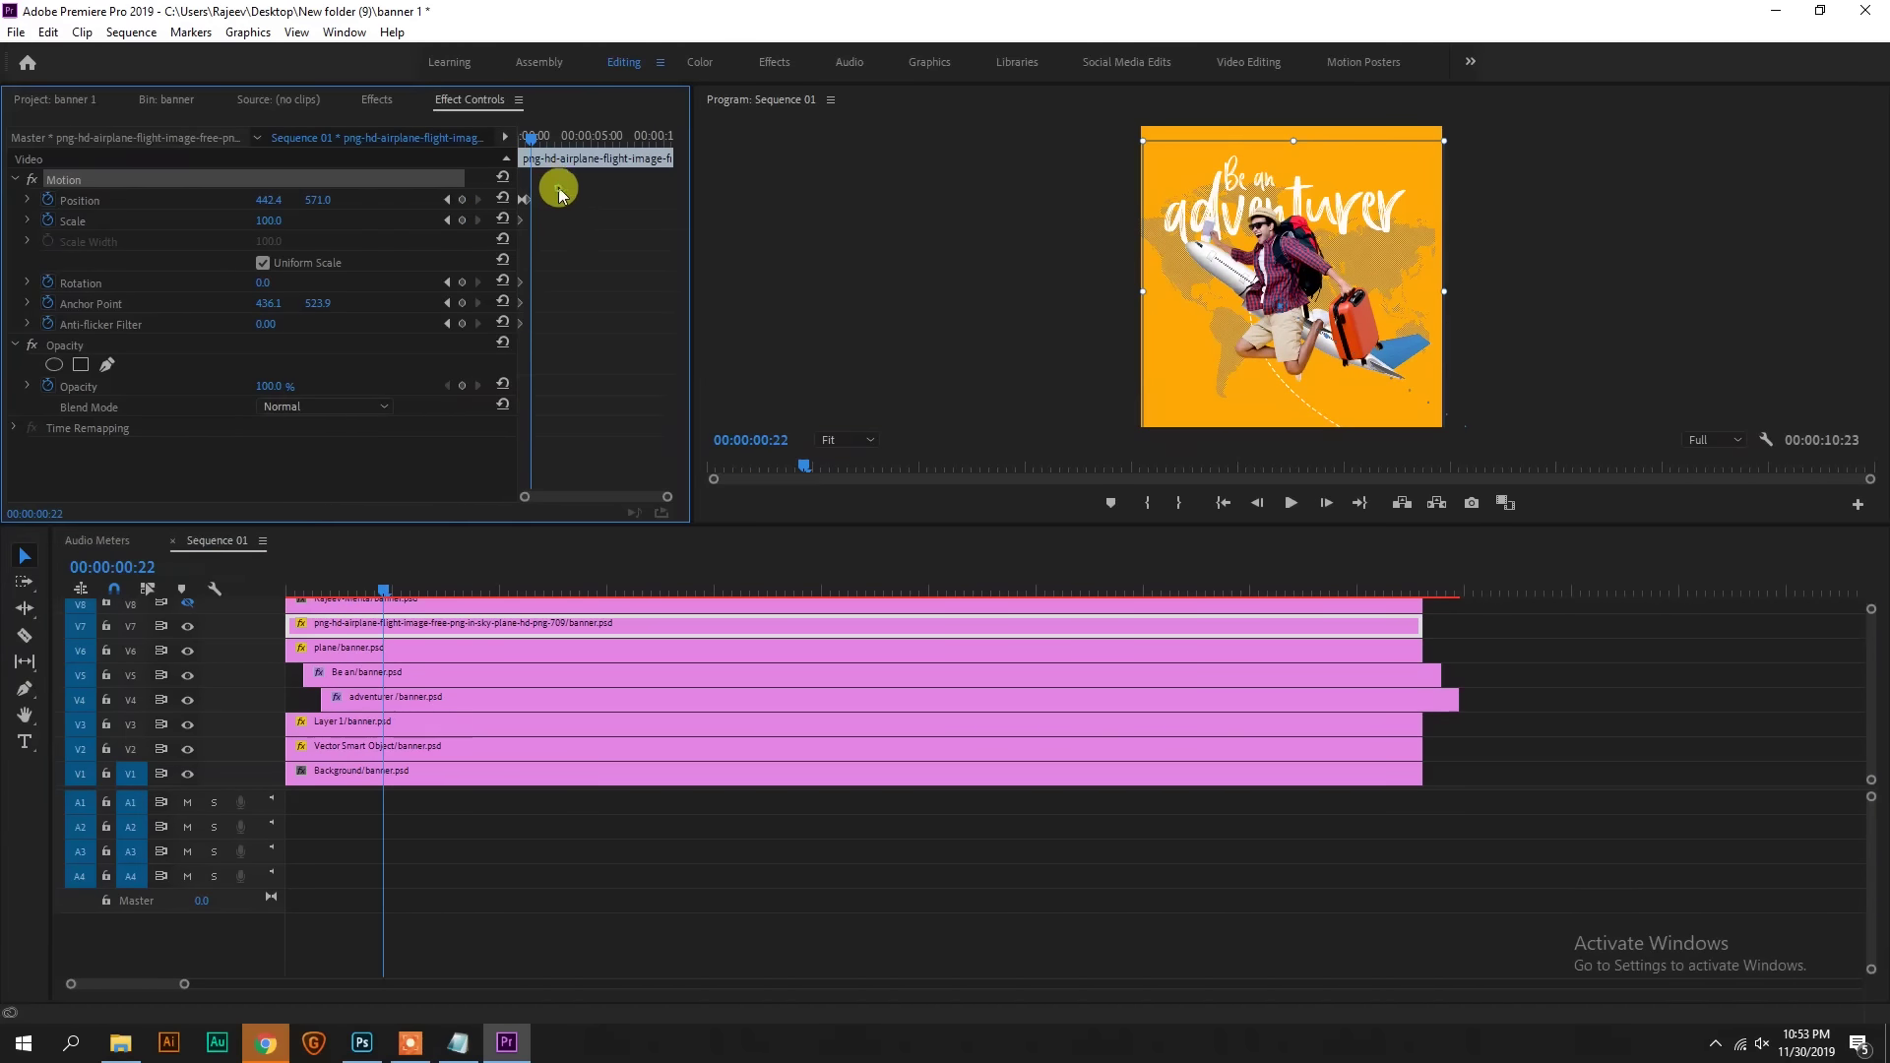
pyautogui.moveTo(538, 144); pyautogui.dragTo(536, 138)
pyautogui.click(462, 201)
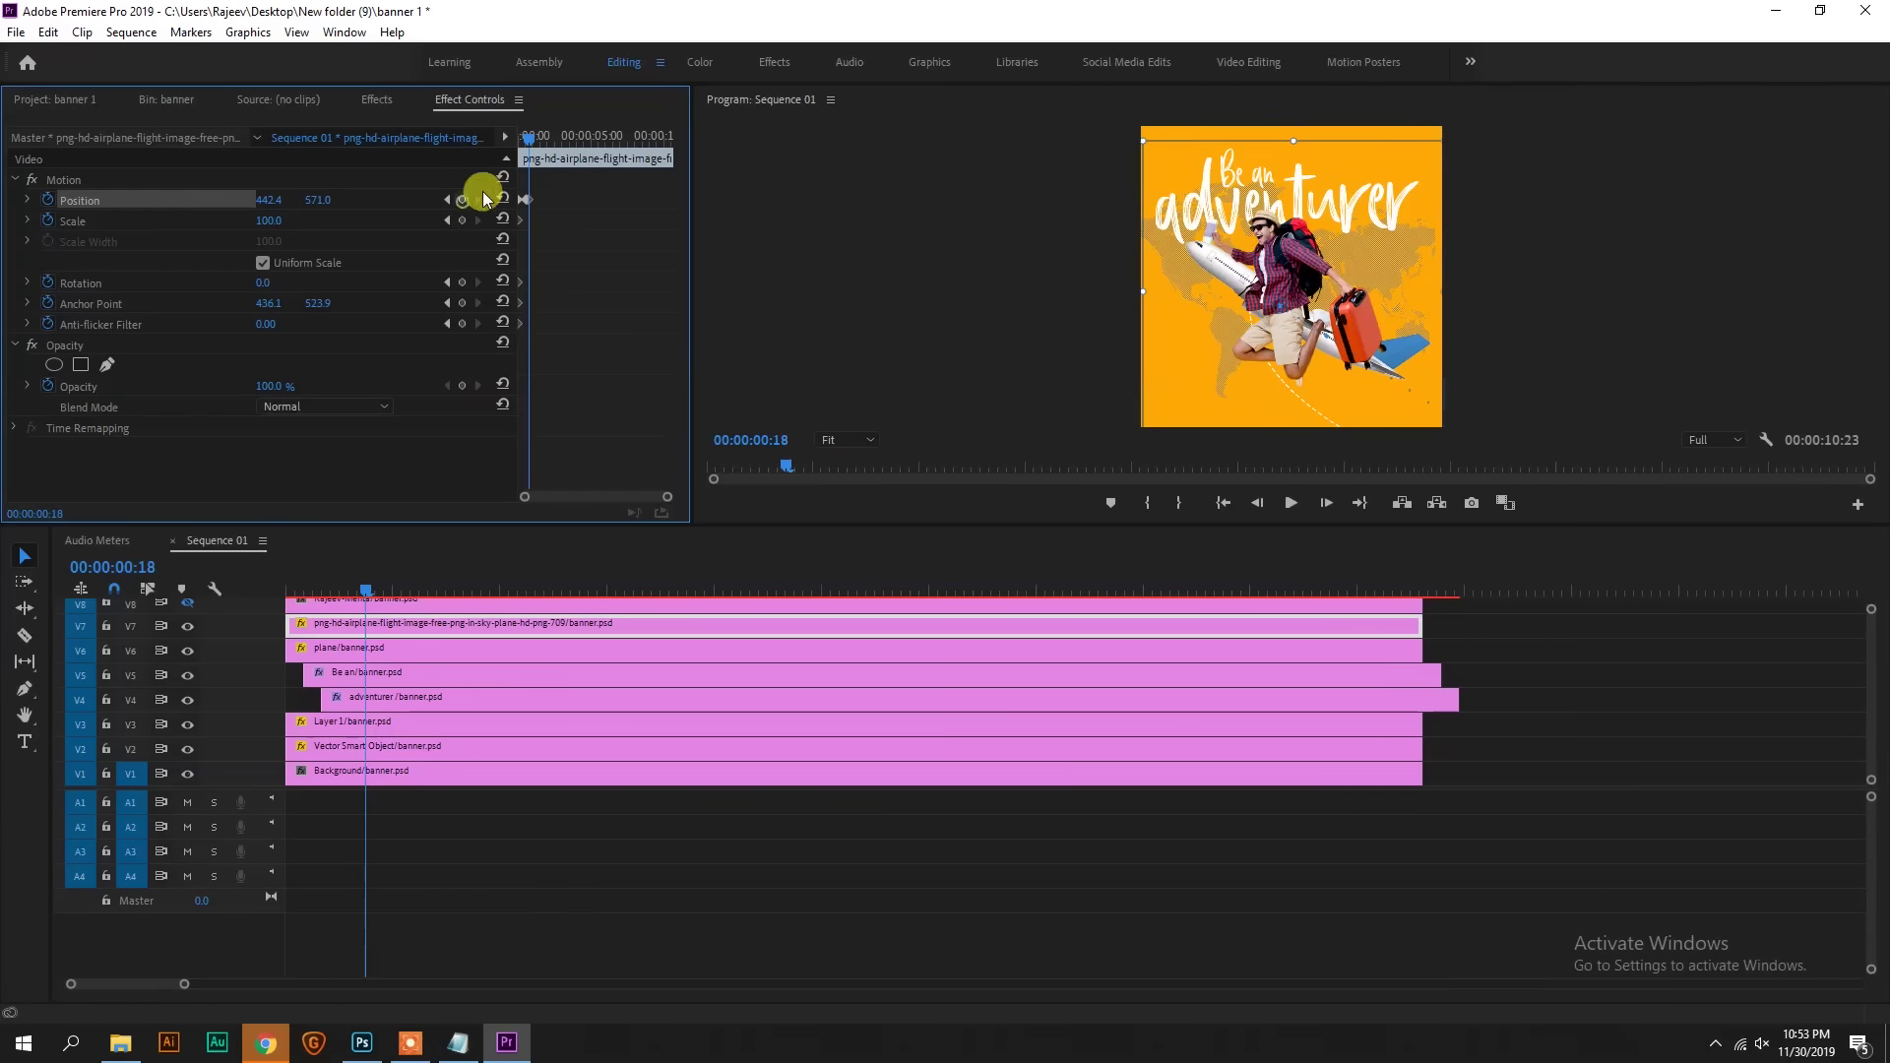
pyautogui.moveTo(532, 150); pyautogui.dragTo(546, 140)
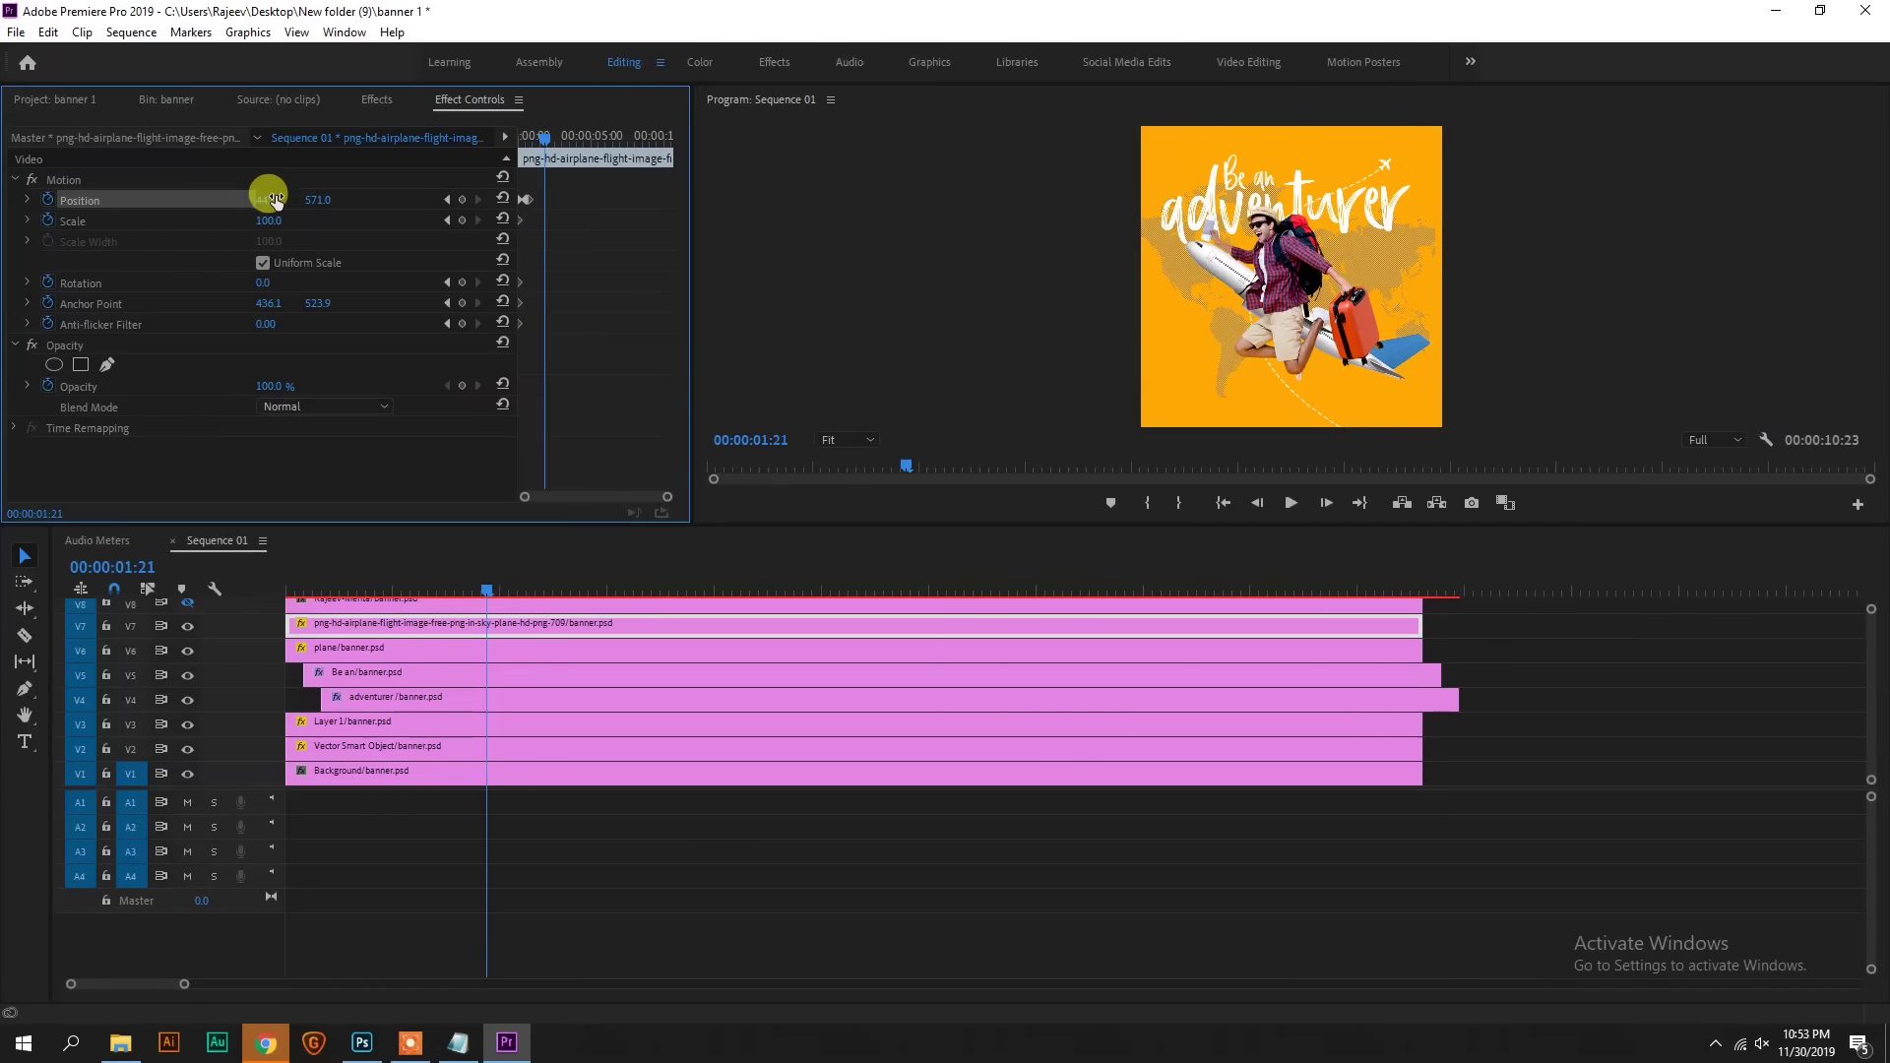
pyautogui.click(65, 183)
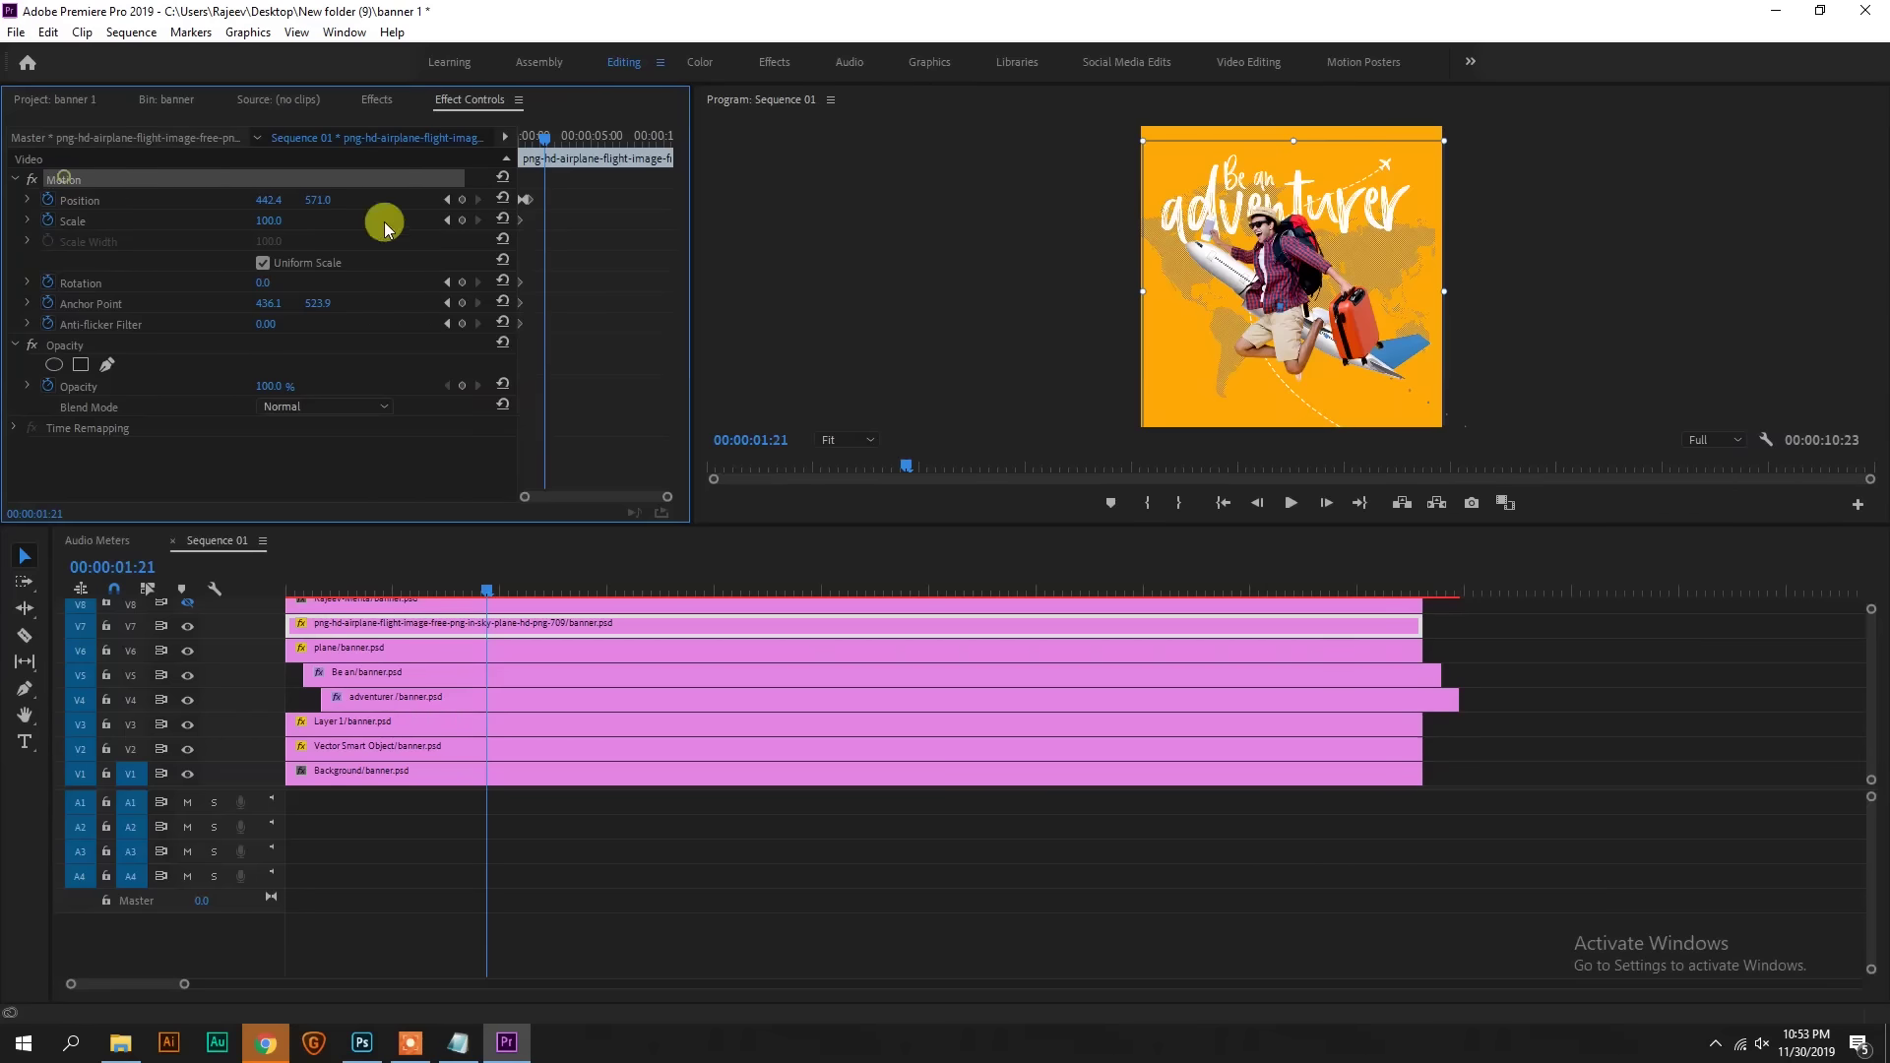
pyautogui.moveTo(1233, 285); pyautogui.dragTo(1205, 261)
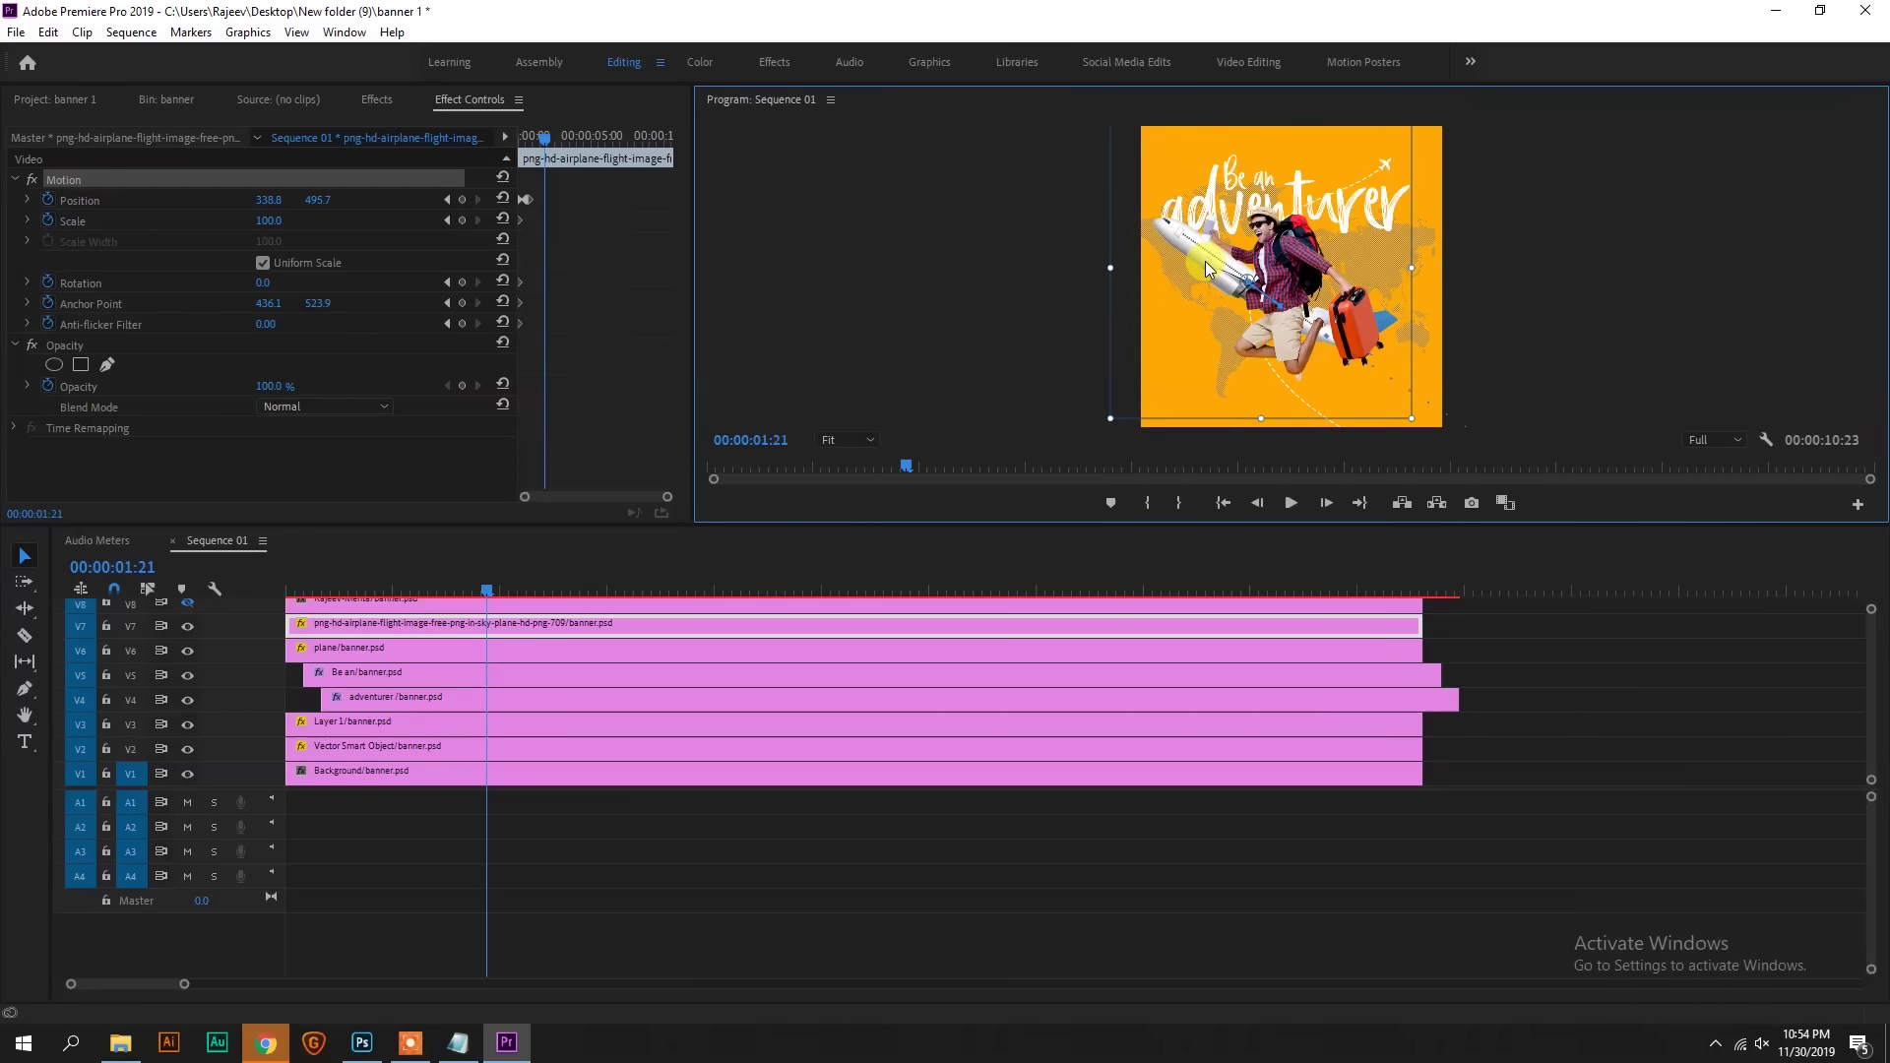
pyautogui.moveTo(467, 571); pyautogui.dragTo(276, 581)
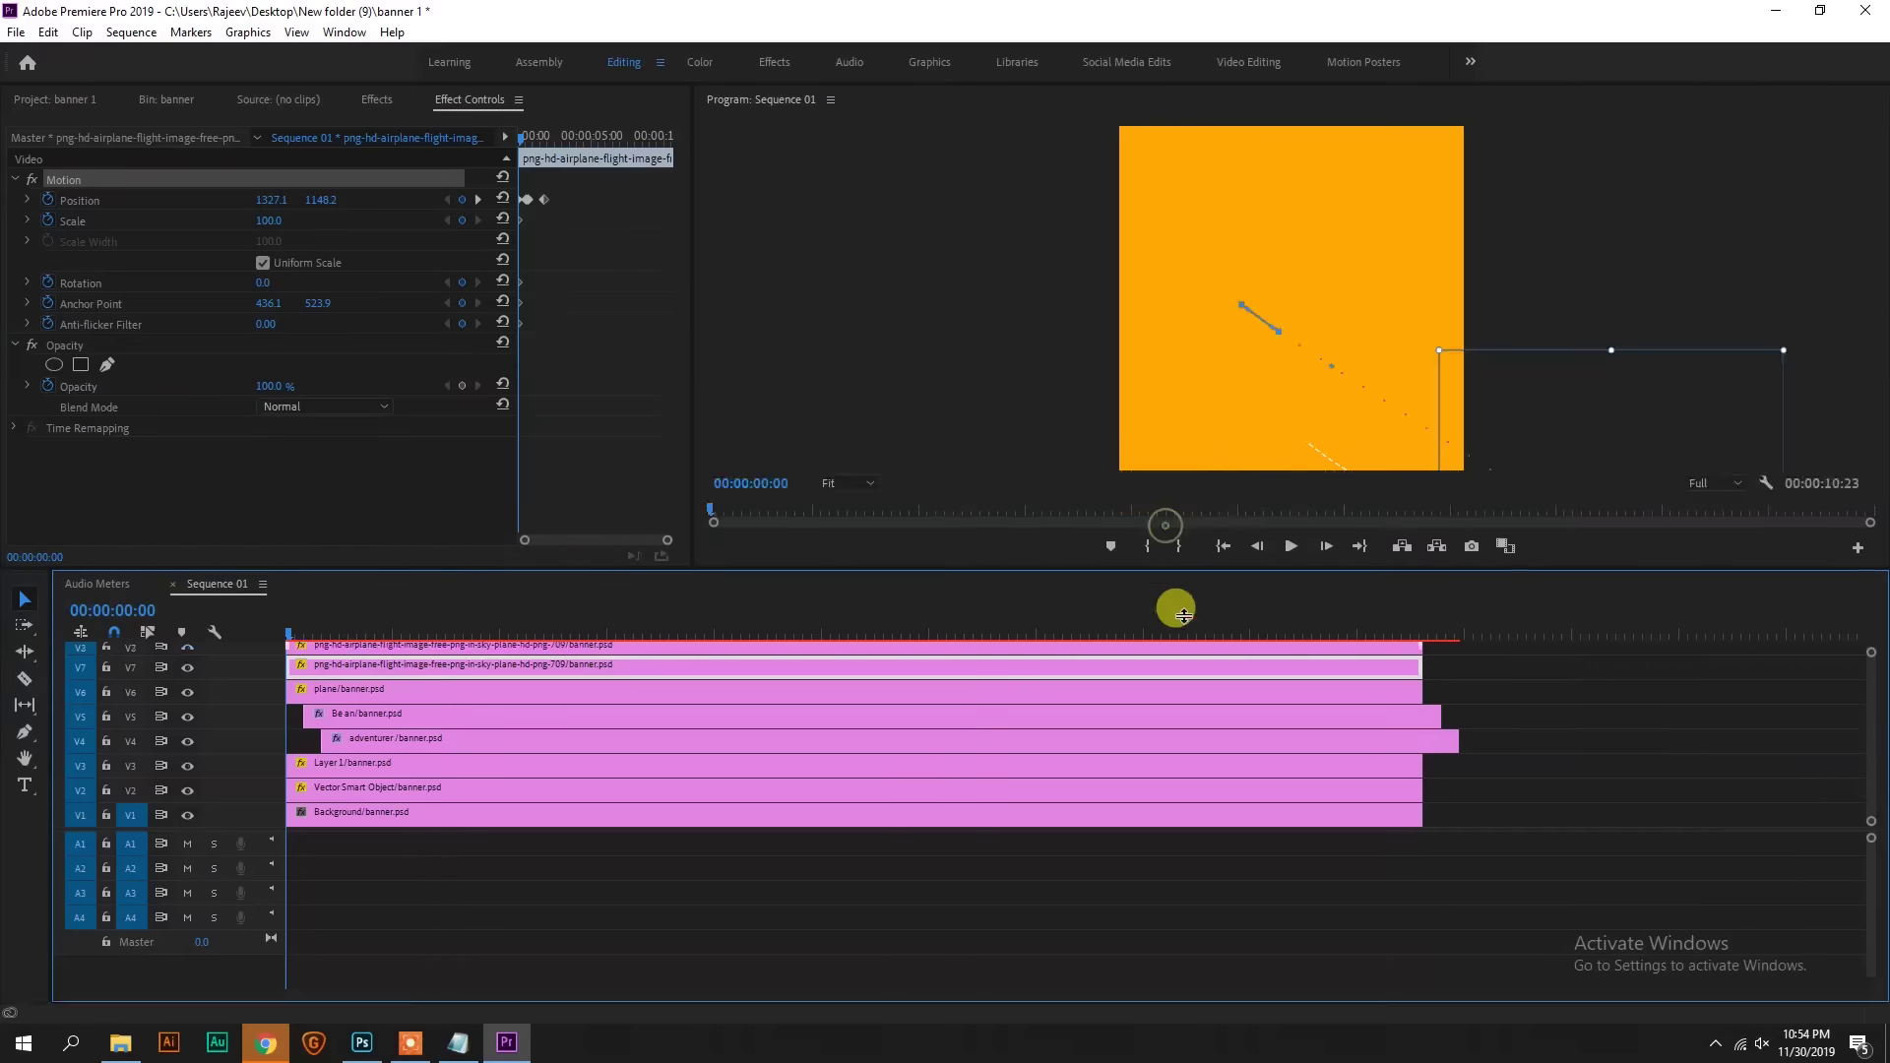
# Step: Enlarge the program preview and move the second Position keyframe later, previewing the result
pyautogui.moveTo(1165, 525); pyautogui.dragTo(1172, 647)
pyautogui.press('space')
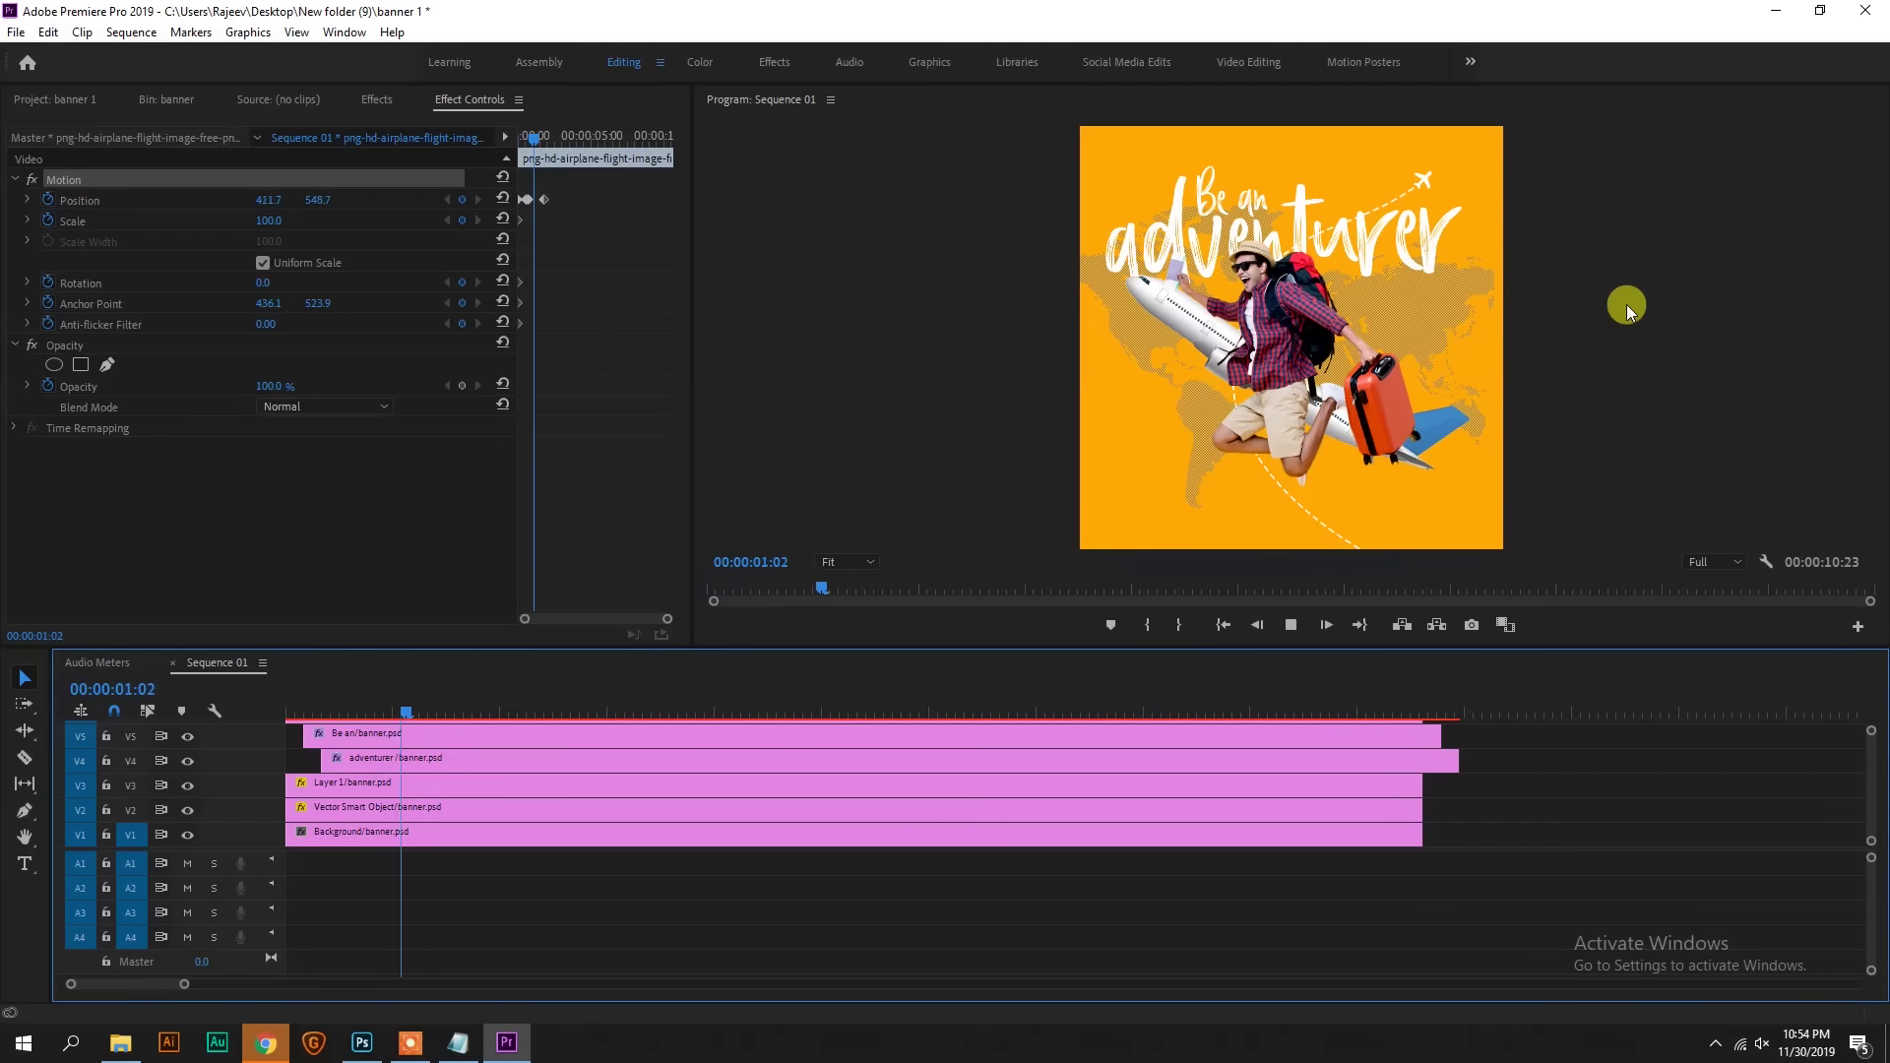
pyautogui.press('space')
pyautogui.moveTo(556, 203); pyautogui.dragTo(619, 217)
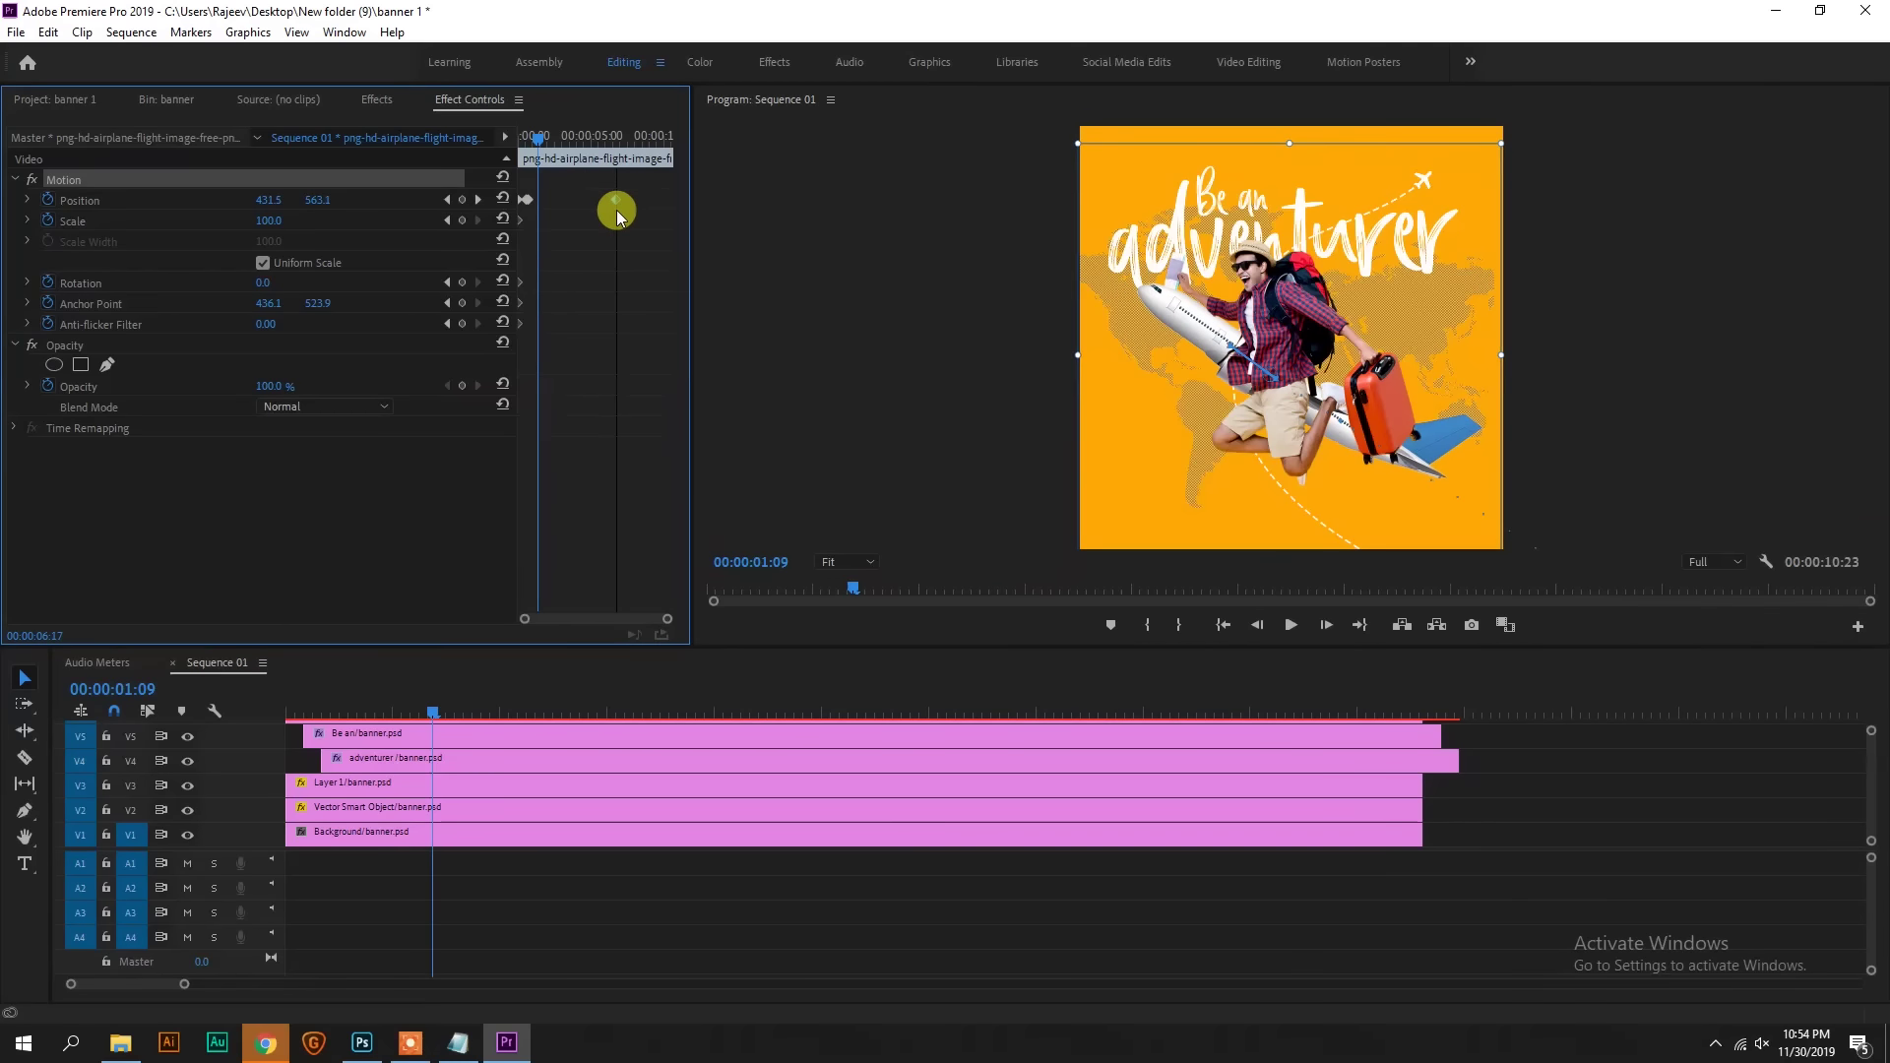
pyautogui.moveTo(462, 722); pyautogui.dragTo(190, 718)
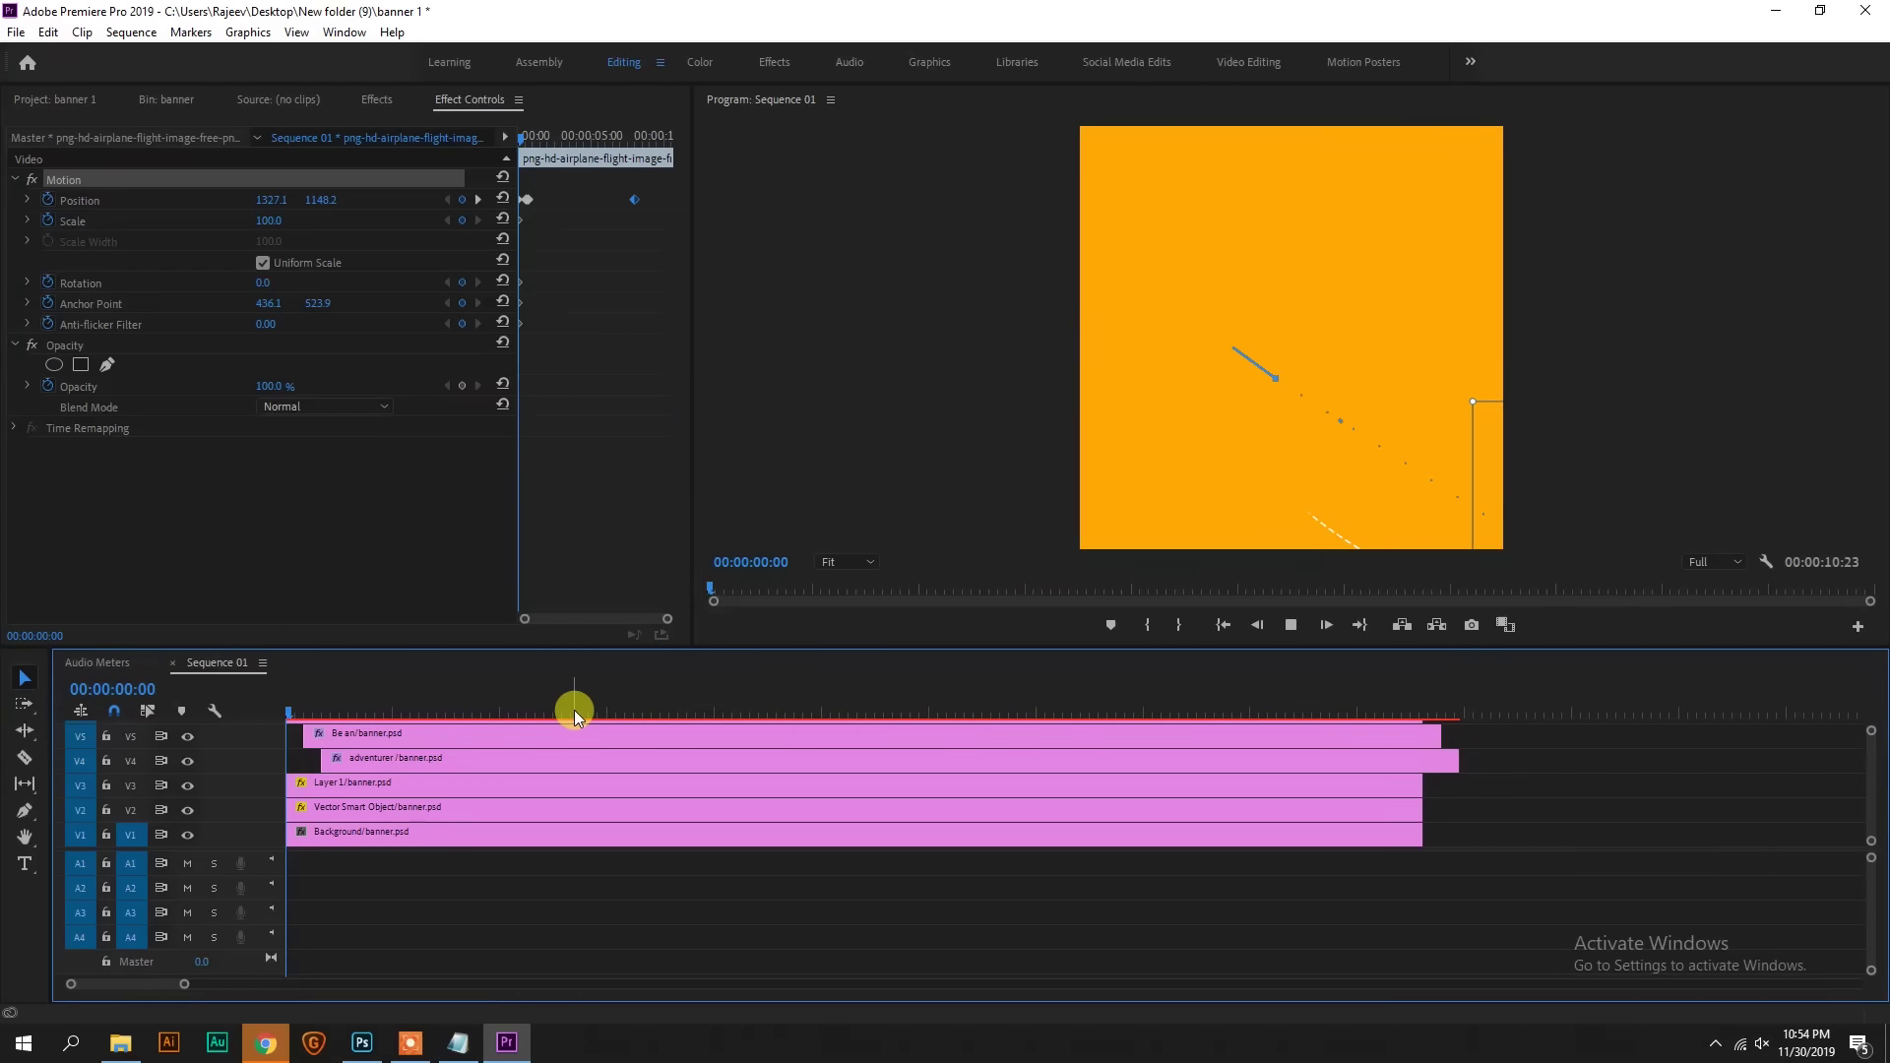
pyautogui.press('space')
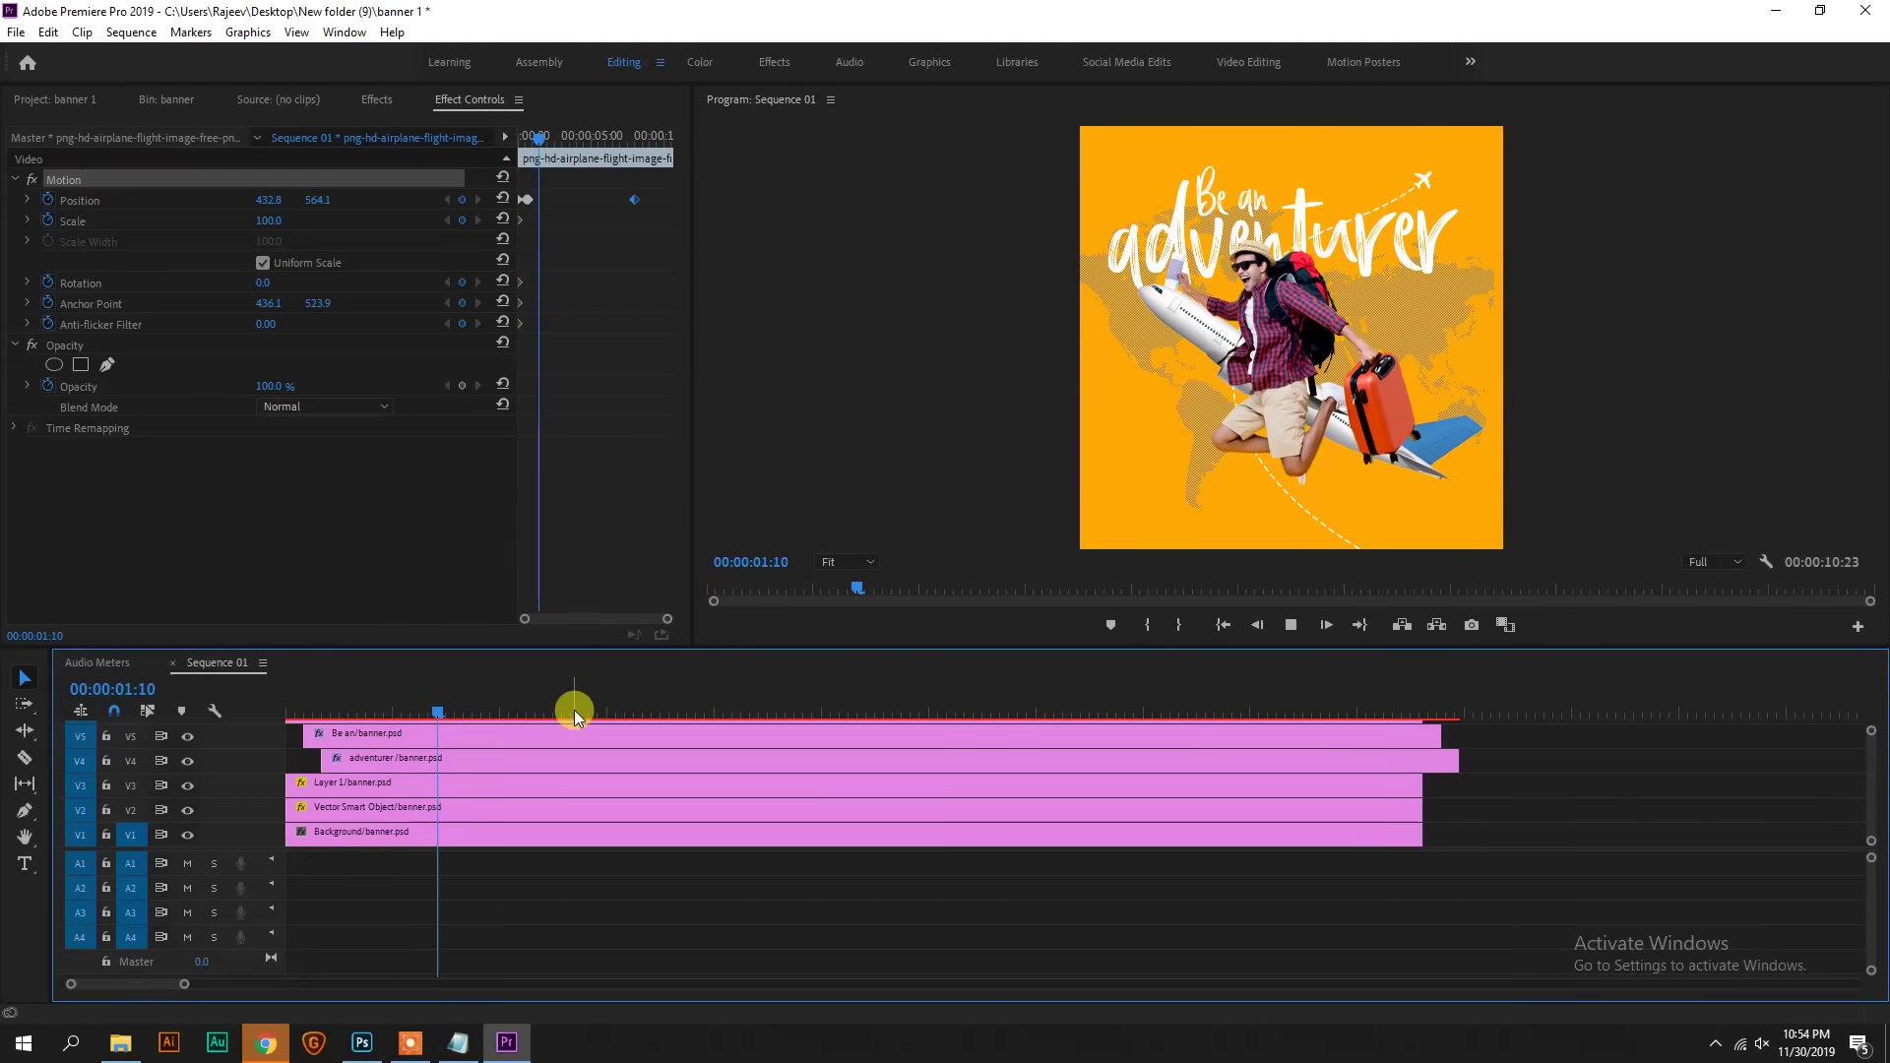
pyautogui.press('space')
# Step: Apply Ease In temporal interpolation to both Position keyframes and replay the eased fly-in
pyautogui.moveTo(659, 190); pyautogui.dragTo(558, 204)
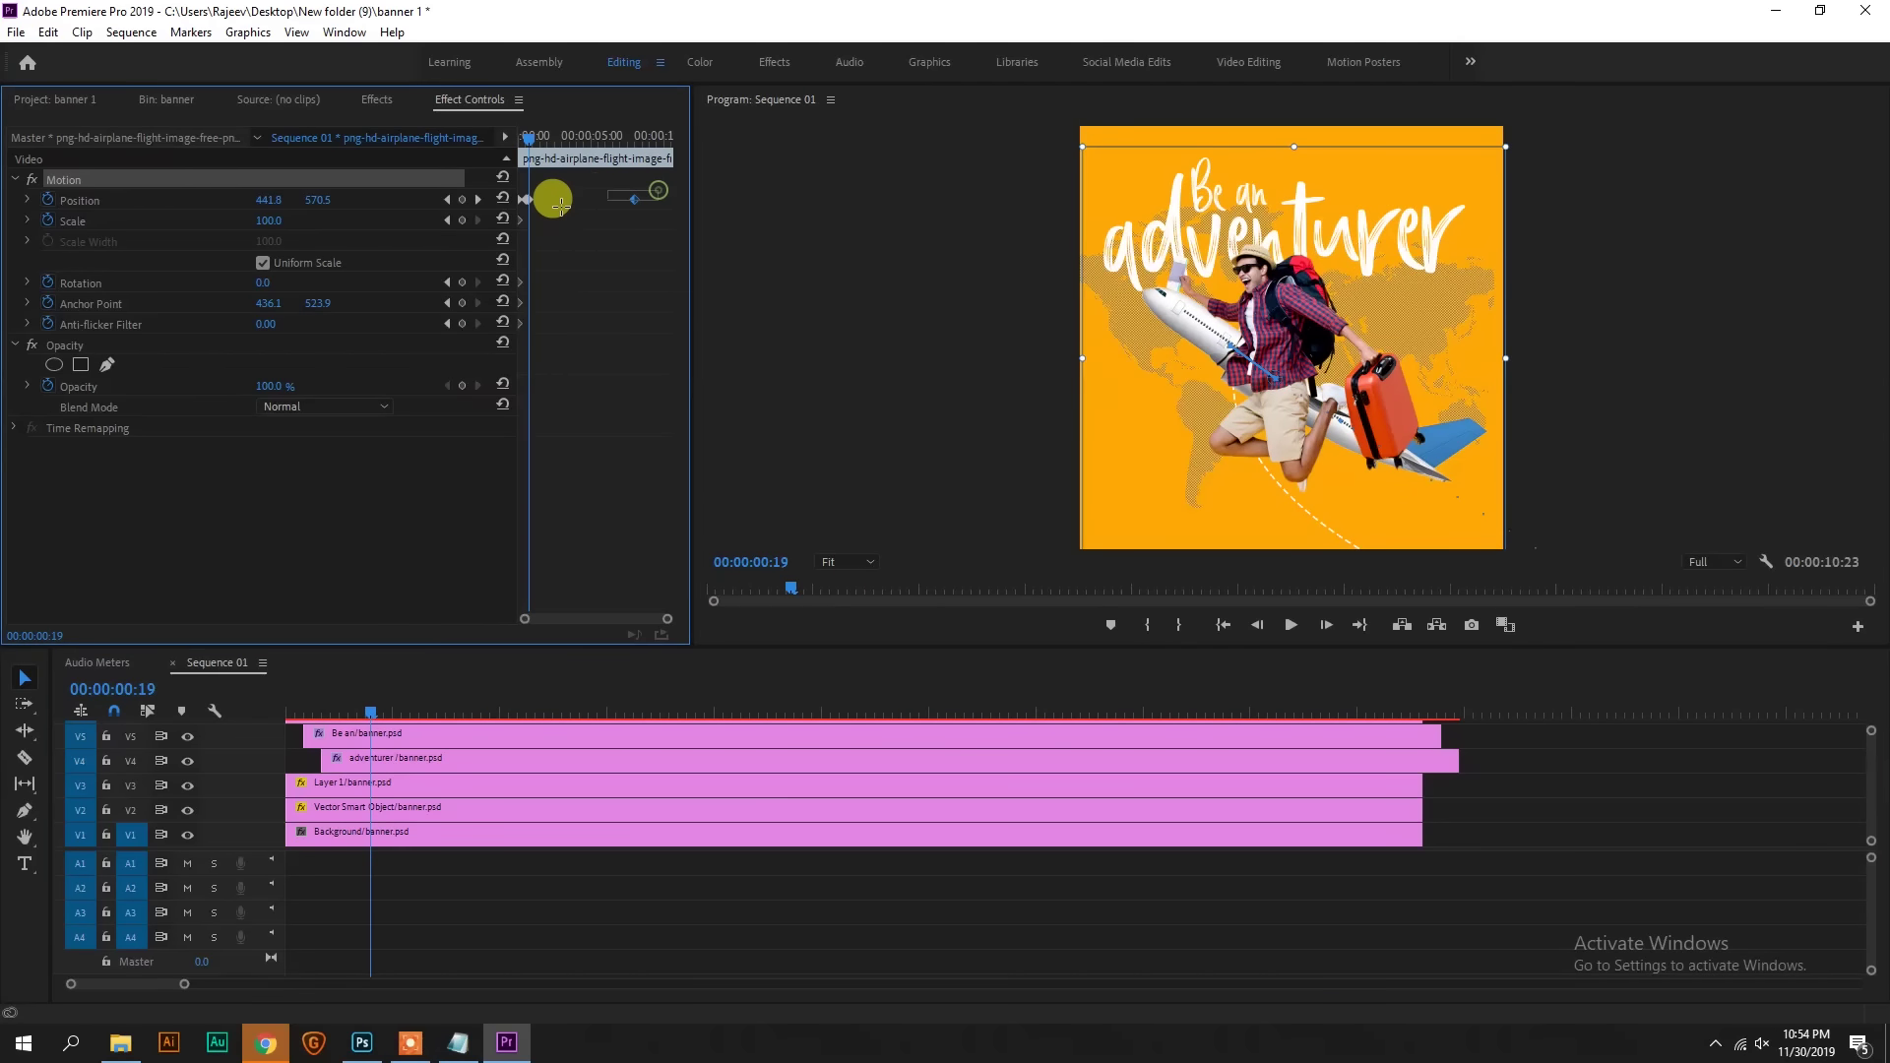
pyautogui.rightClick(525, 202)
pyautogui.moveTo(630, 364)
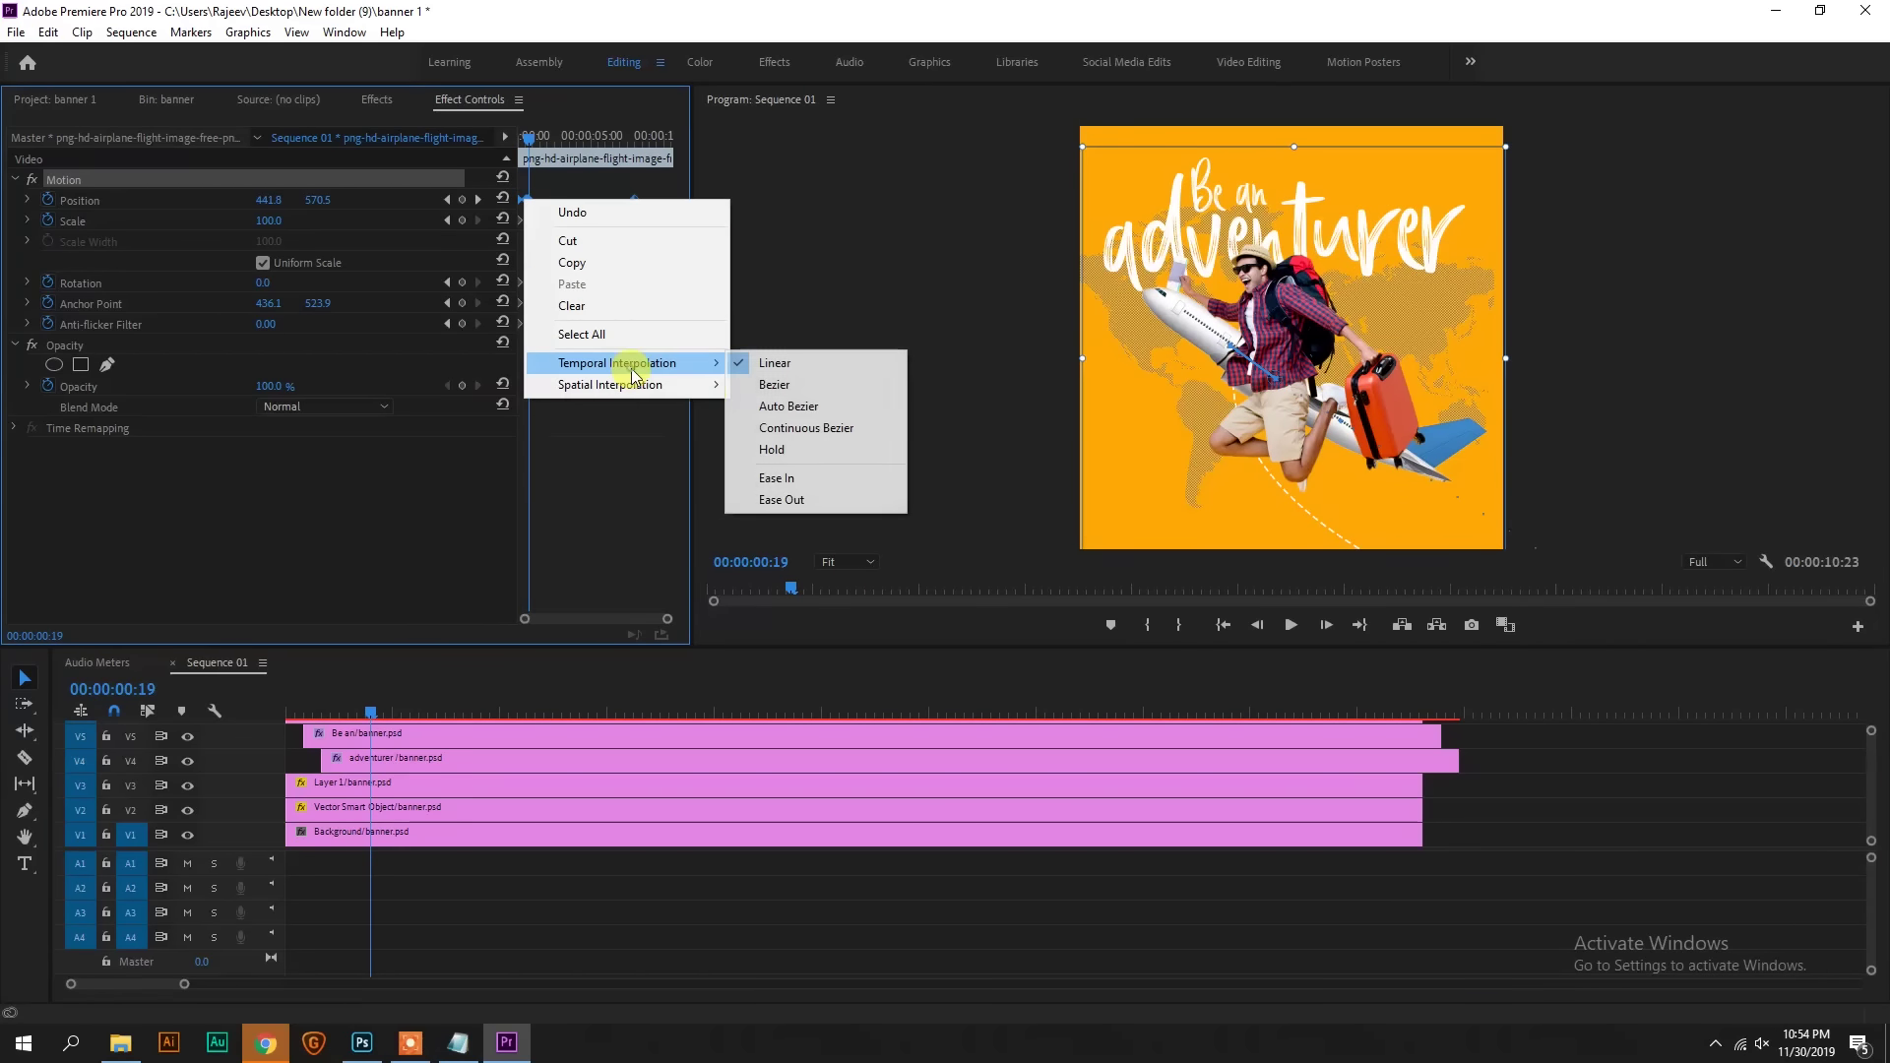
pyautogui.click(803, 482)
pyautogui.click(545, 683)
pyautogui.press('Home')
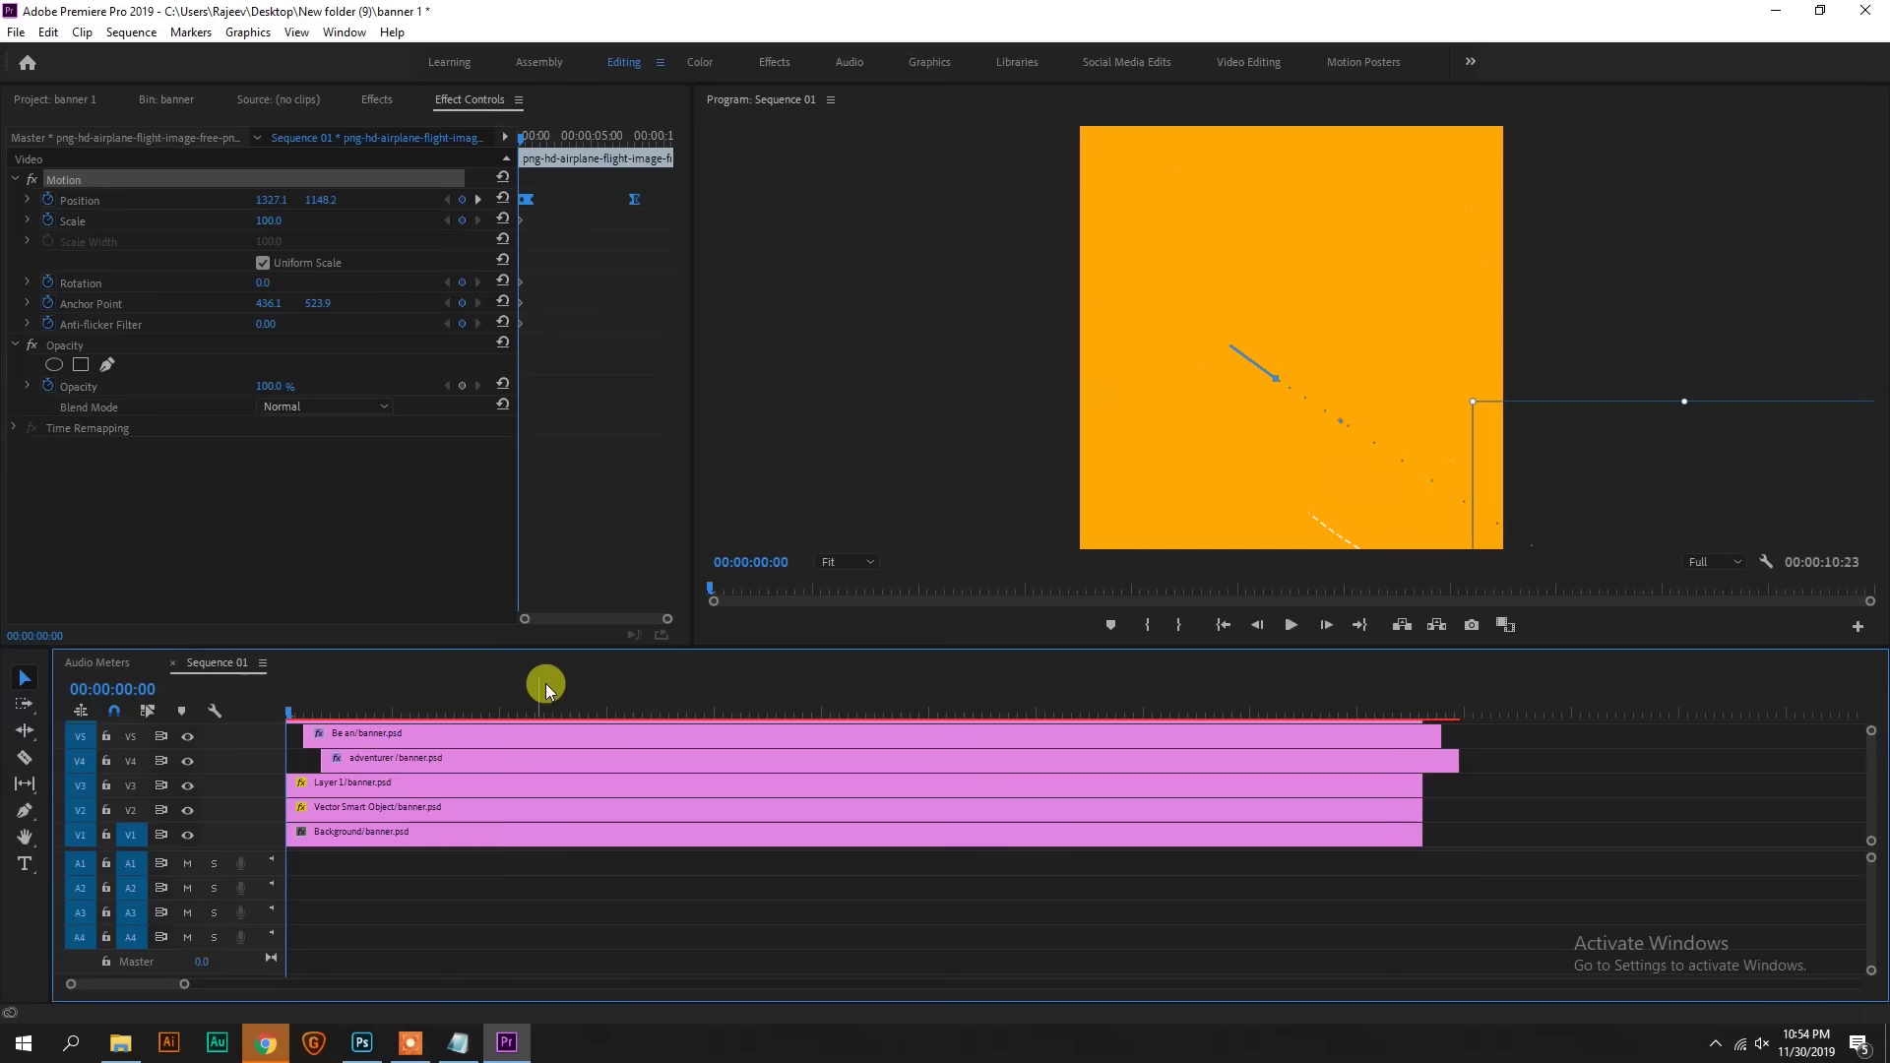
pyautogui.press('space')
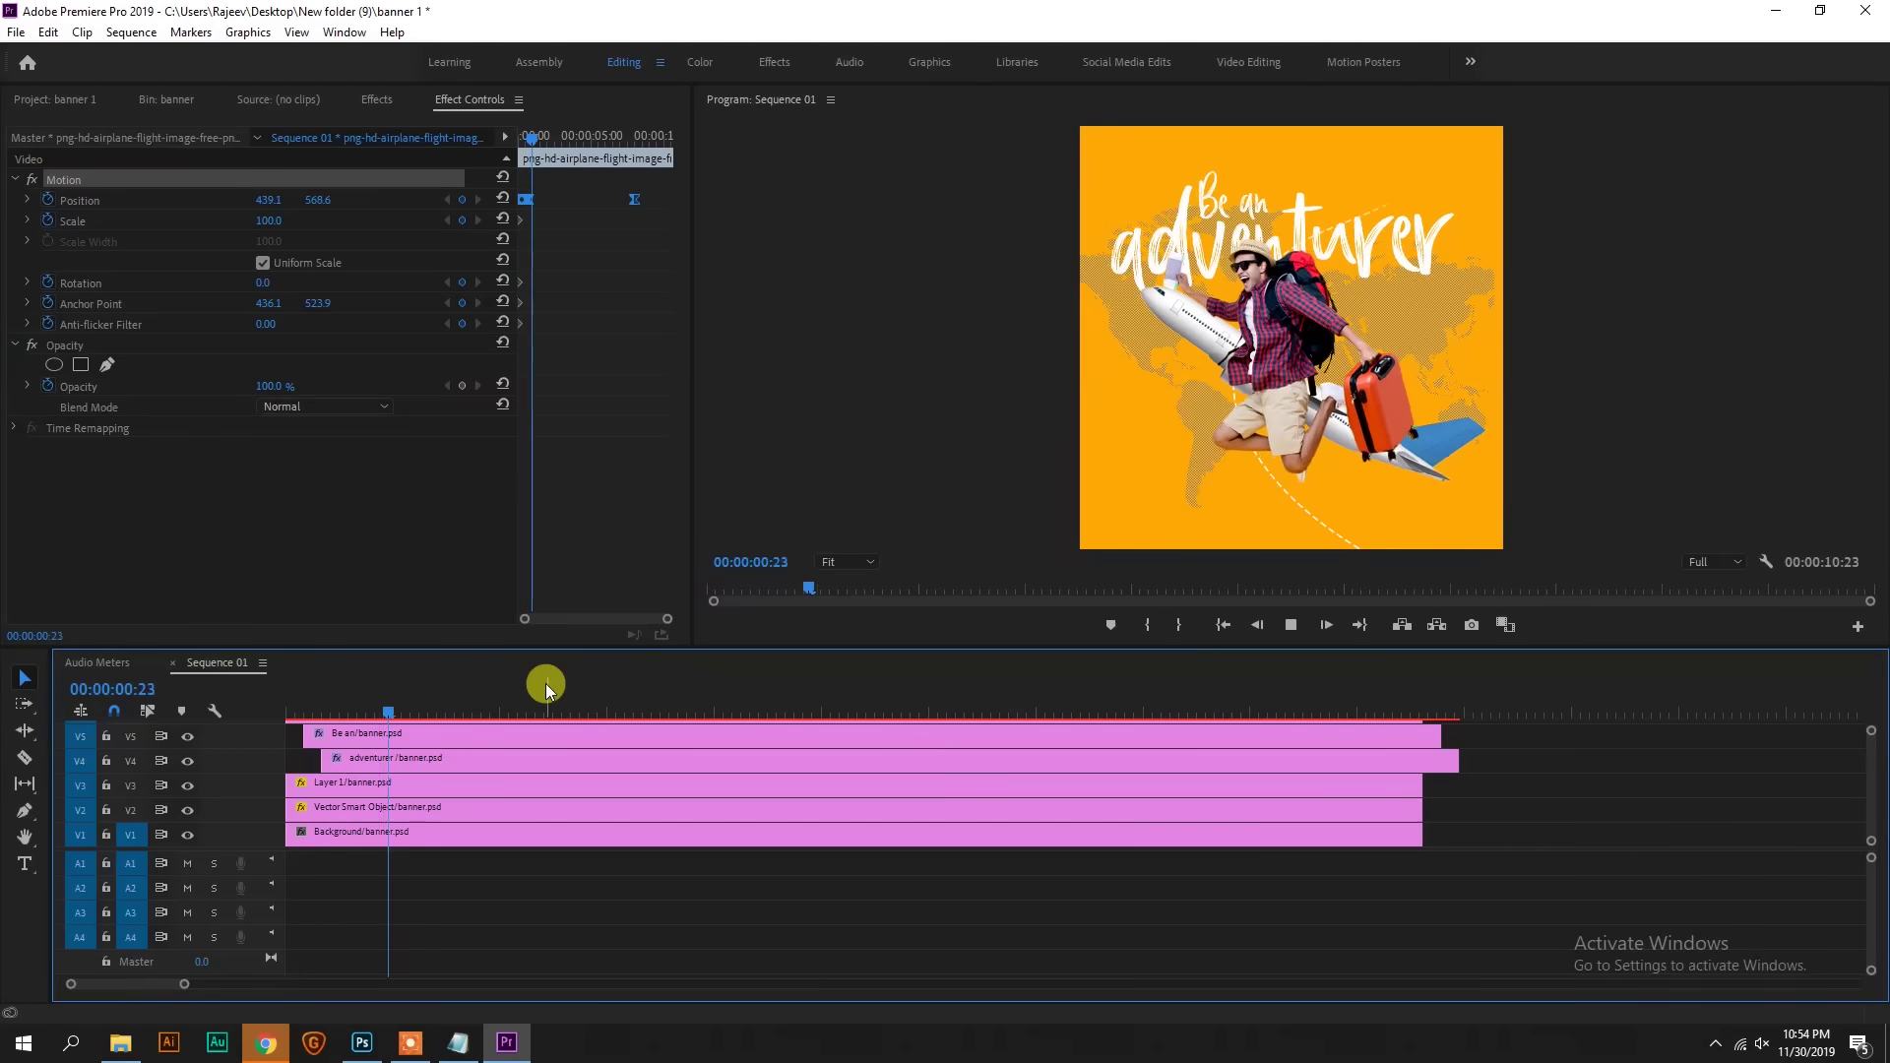
pyautogui.press('space')
pyautogui.press('Home')
pyautogui.press('space')
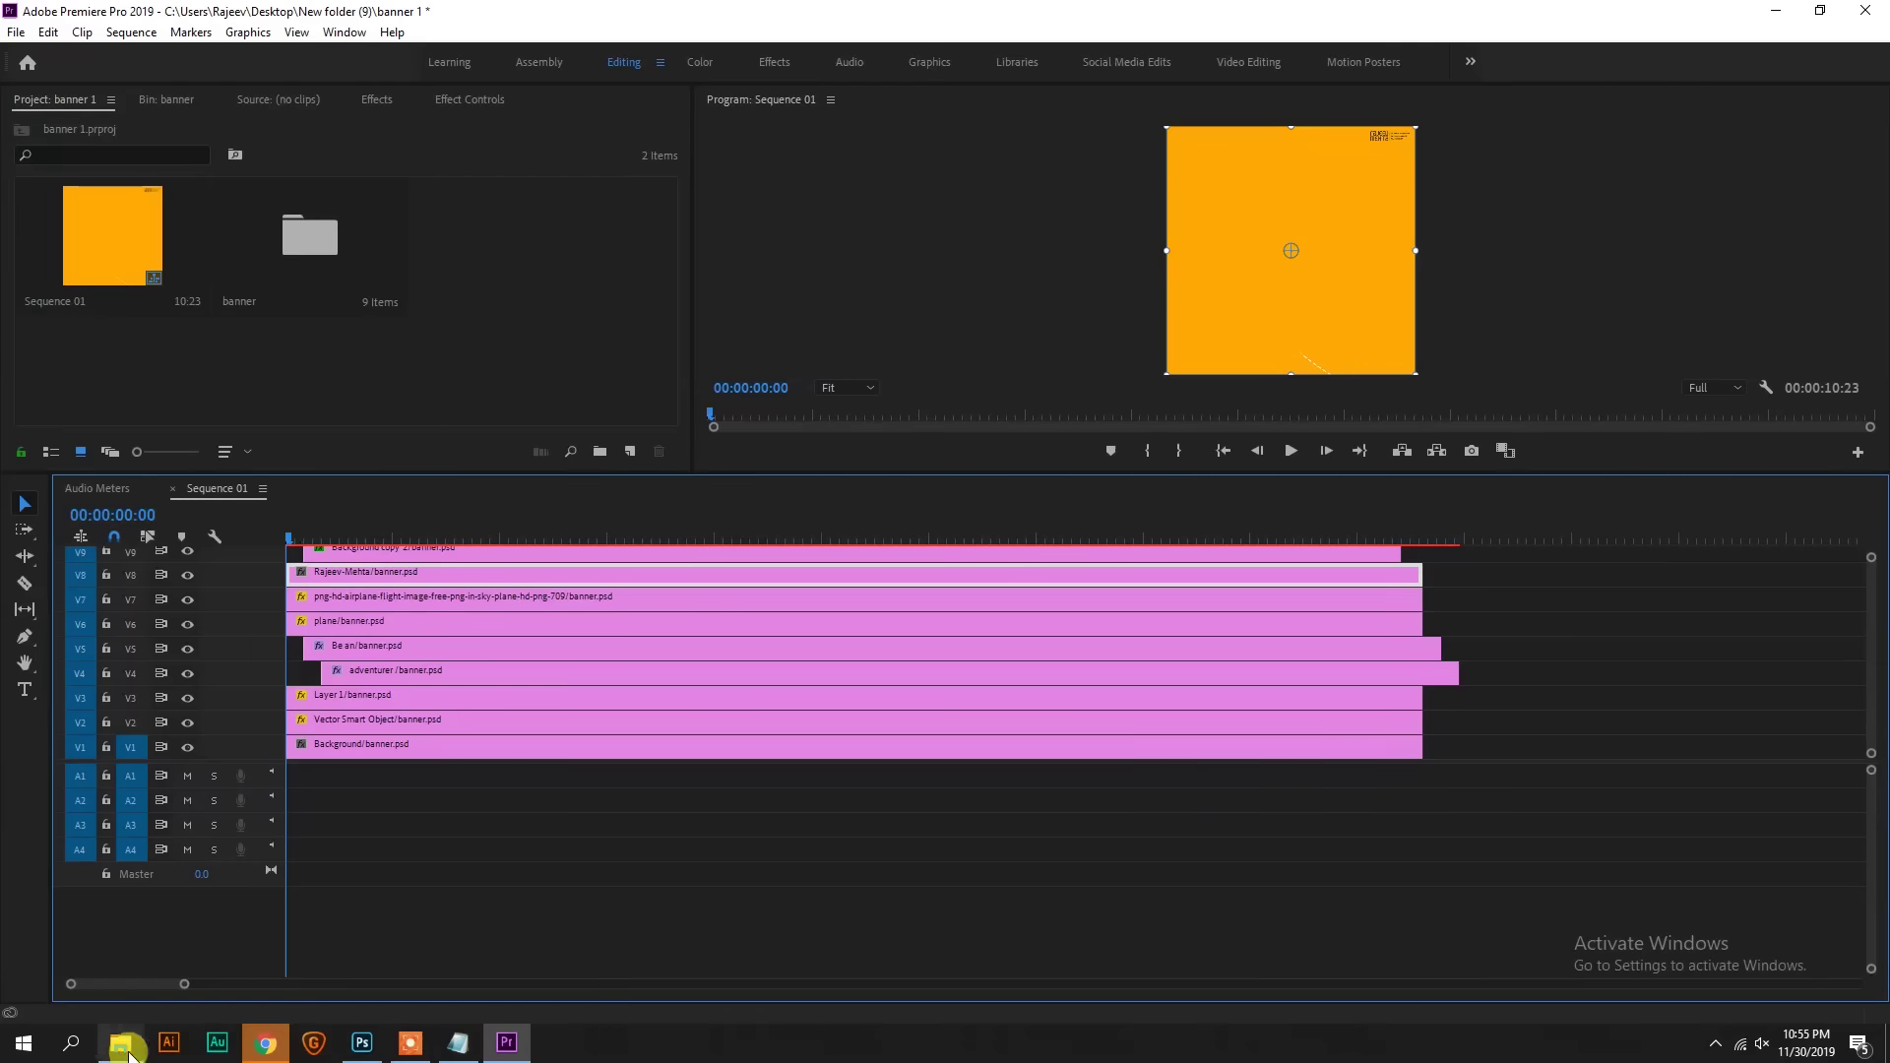
# Step: Drag the whoosh .wav from New folder (9) > Sound onto the start of audio track A1
pyautogui.click(122, 1045)
pyautogui.click(22, 62)
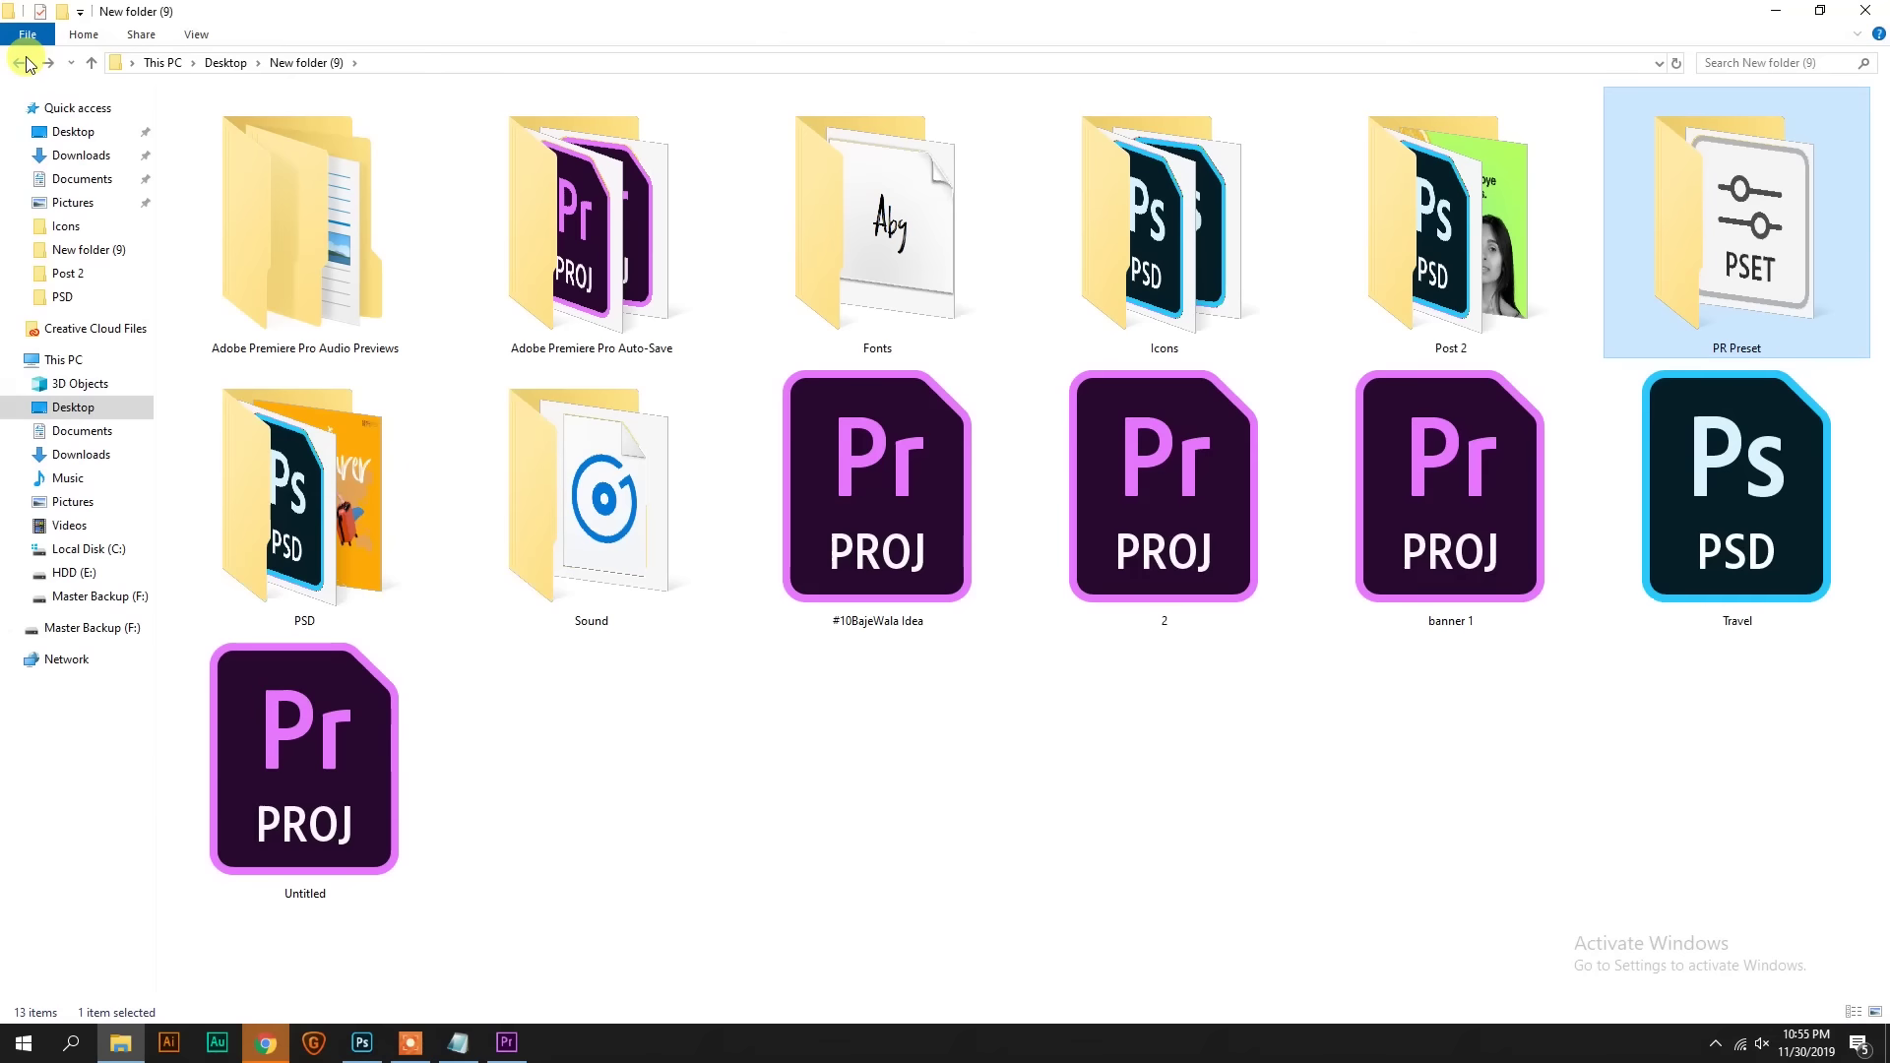
pyautogui.doubleClick(616, 507)
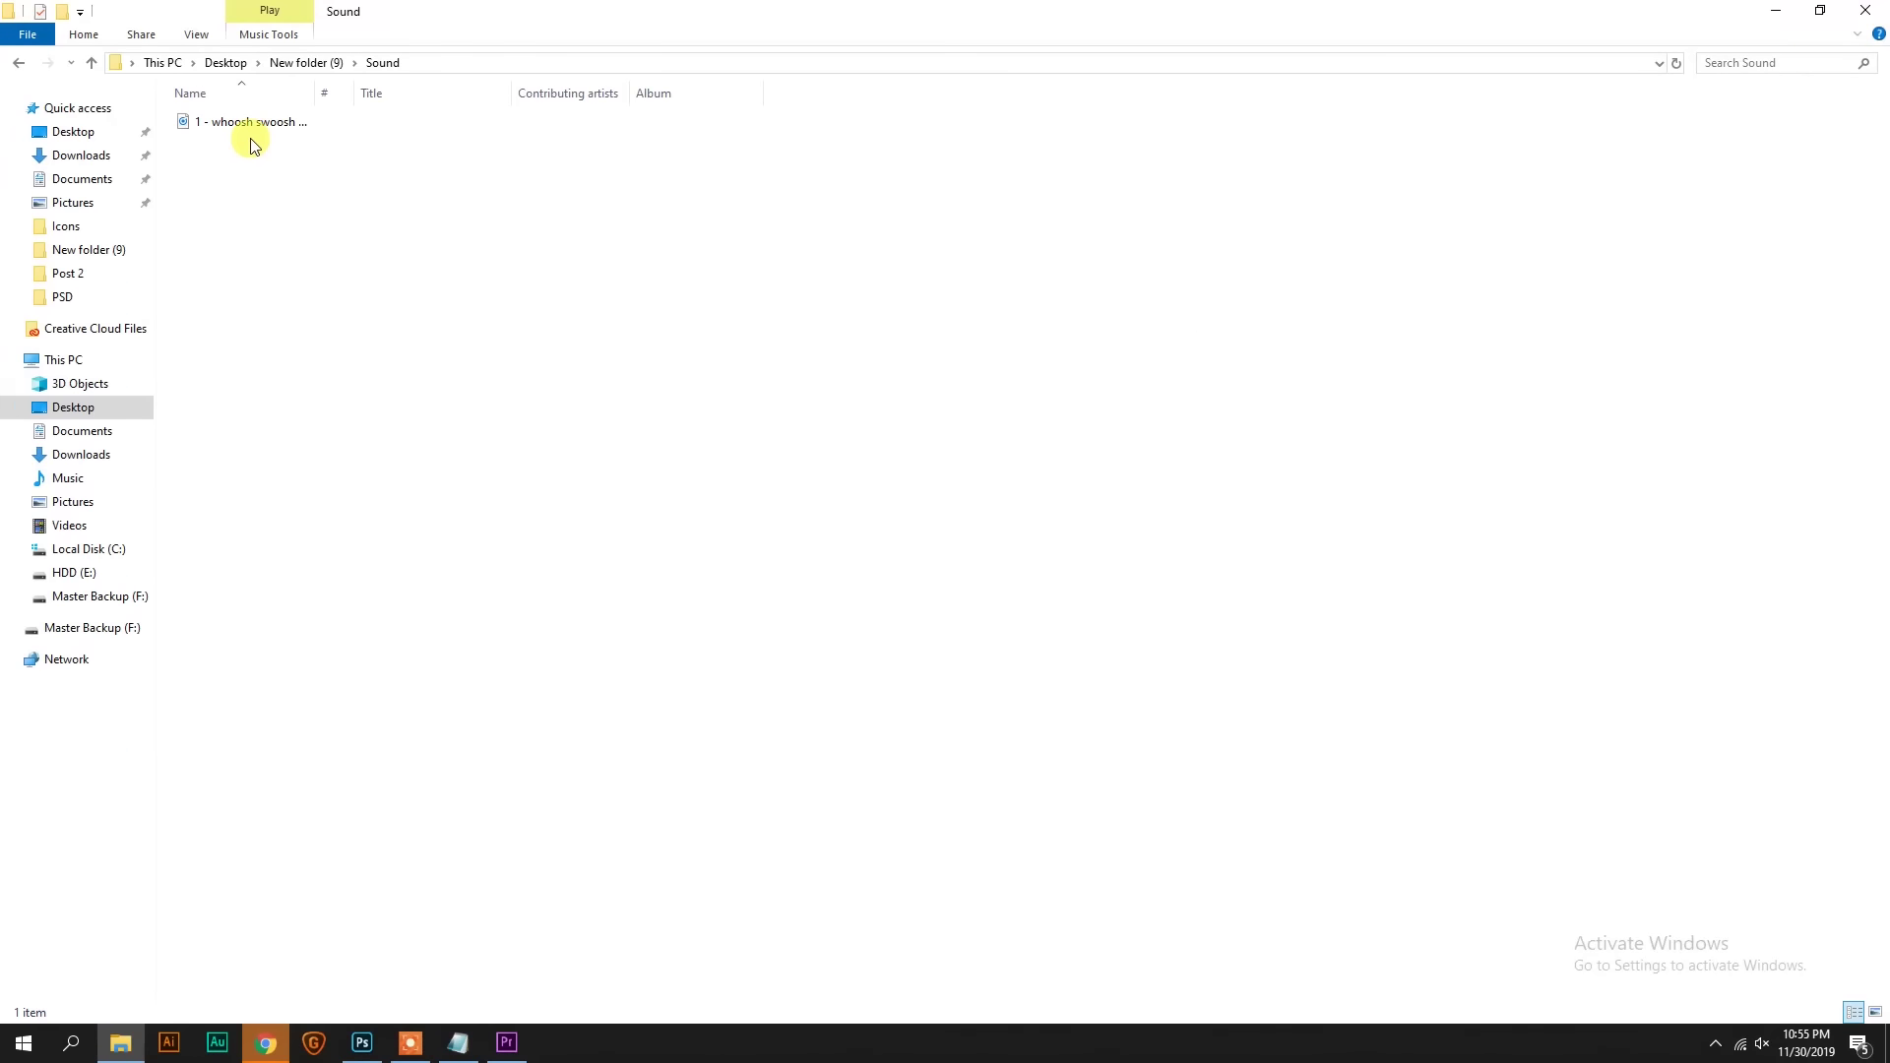
pyautogui.moveTo(251, 139); pyautogui.dragTo(443, 879)
pyautogui.moveTo(524, 1053); pyautogui.dragTo(292, 774)
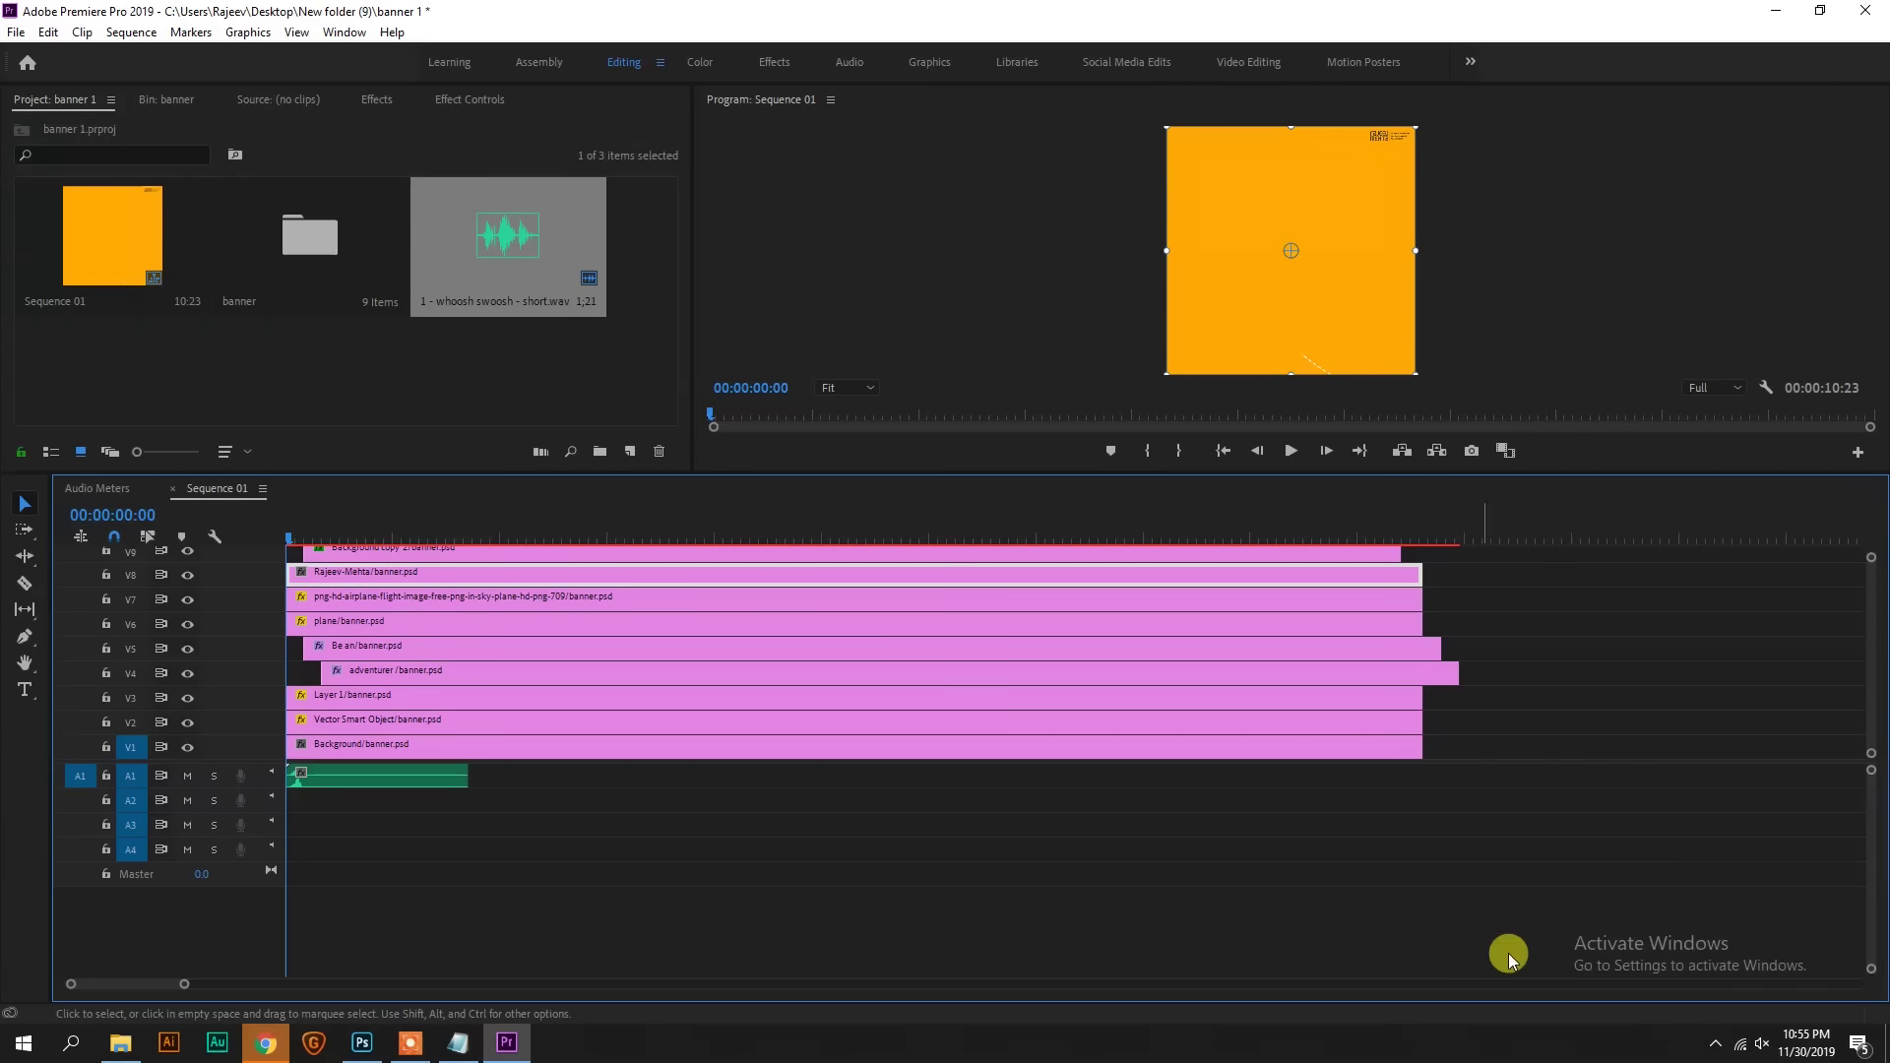
# Step: Preview and scrub the fly-in with its whoosh sound, open export settings, then return to File Explorer
pyautogui.click(1773, 1049)
pyautogui.click(709, 895)
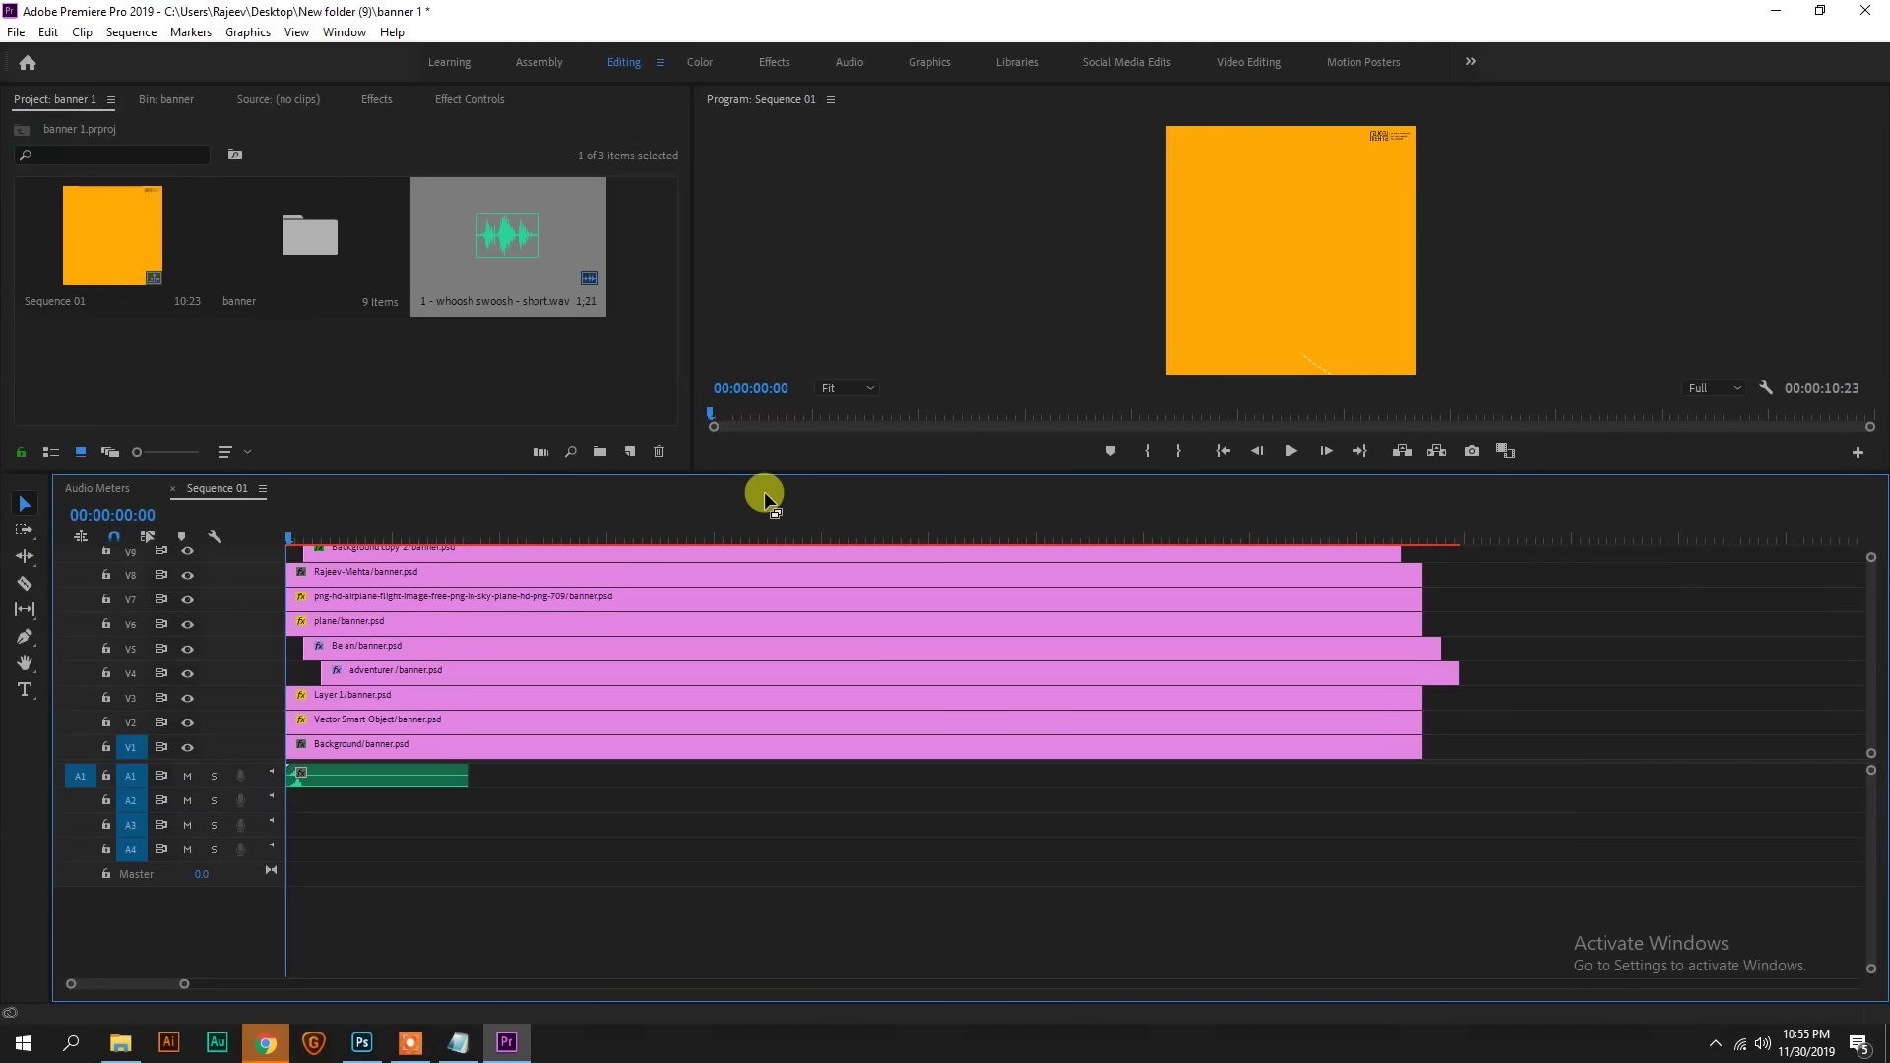
pyautogui.press('space')
pyautogui.press('space')
pyautogui.press('space')
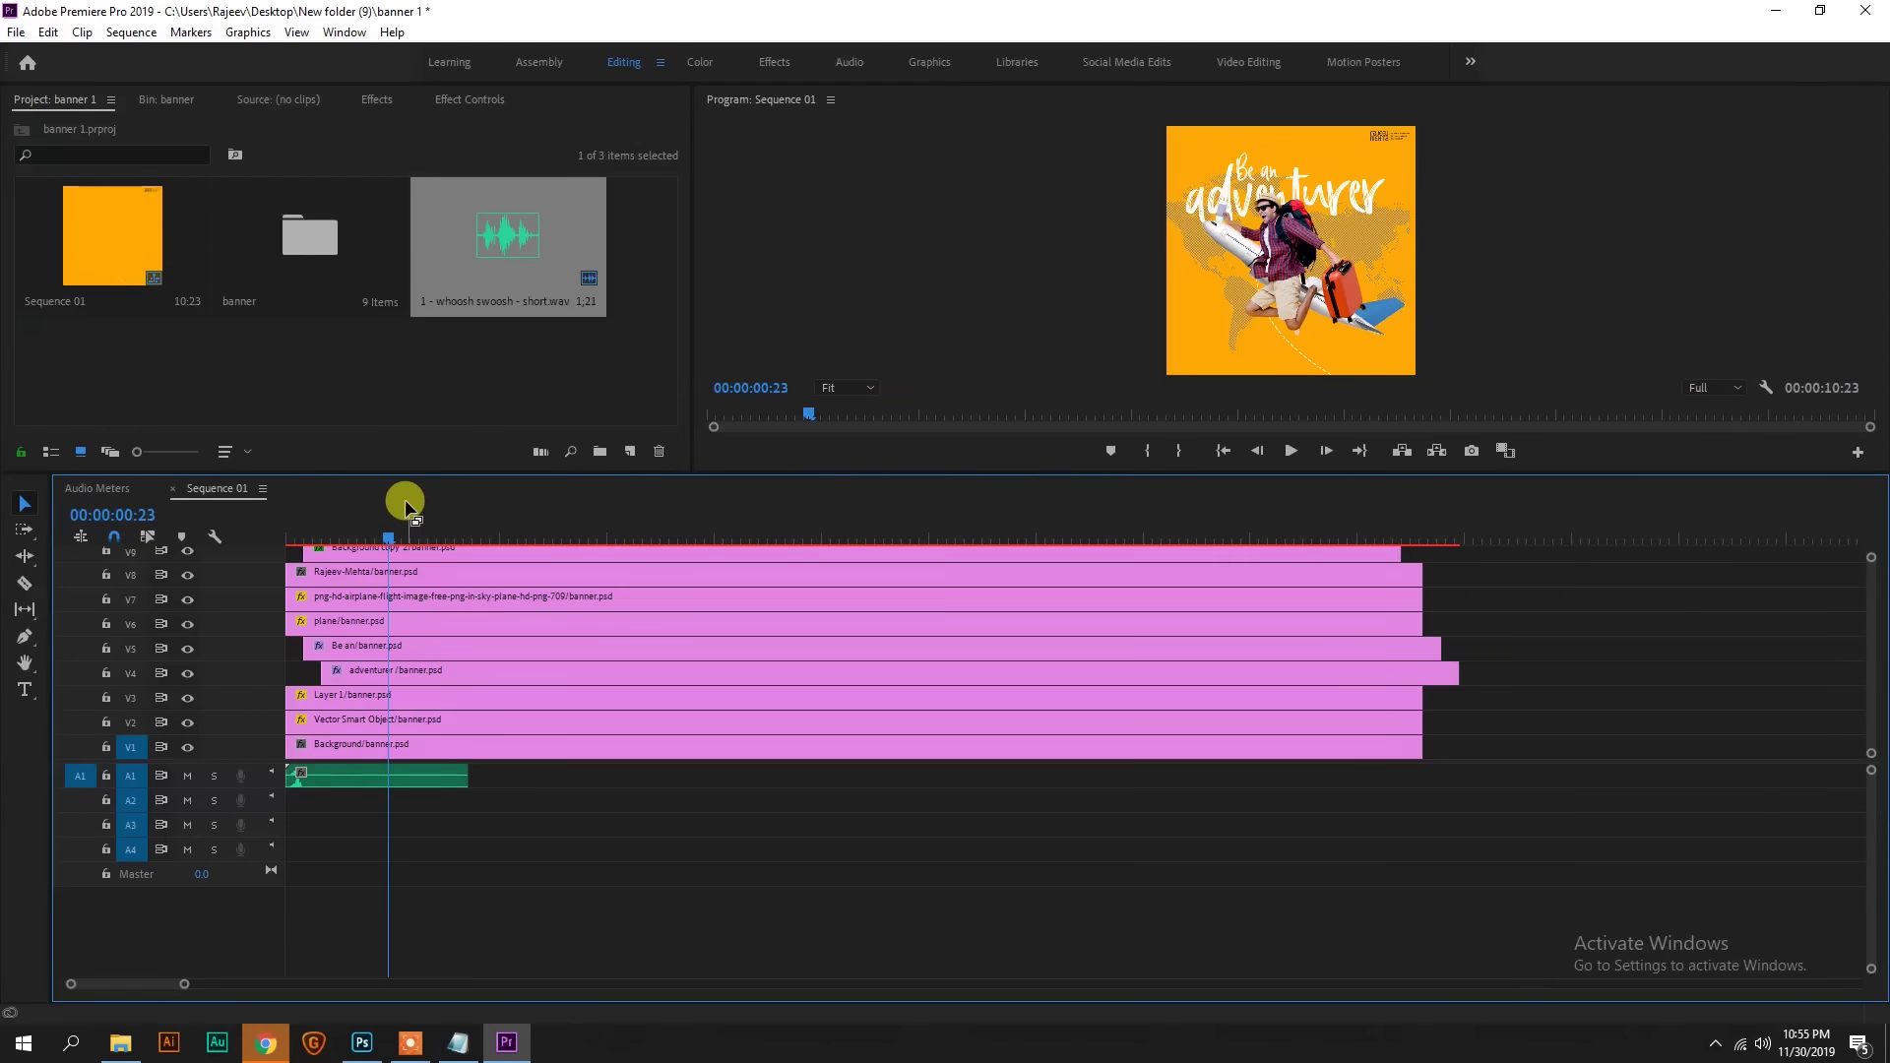
pyautogui.moveTo(389, 539); pyautogui.dragTo(302, 548)
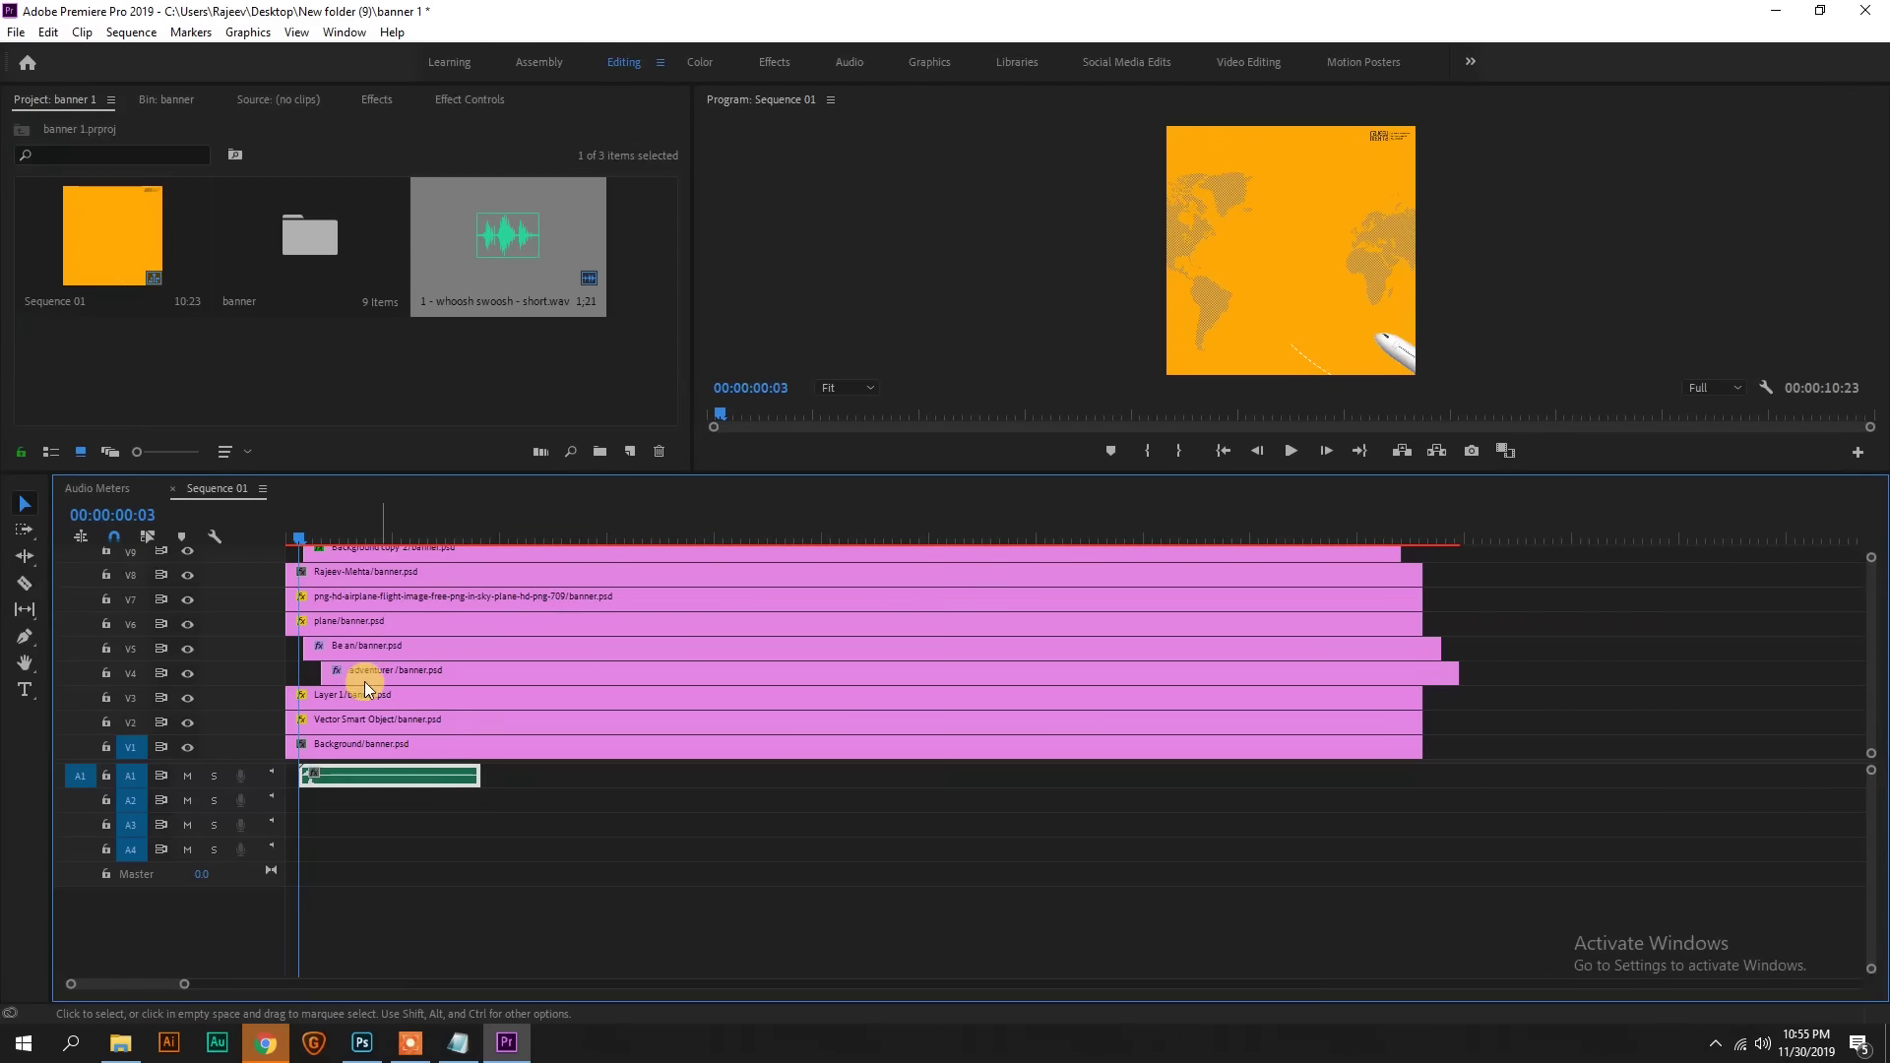
pyautogui.moveTo(303, 549); pyautogui.dragTo(400, 537)
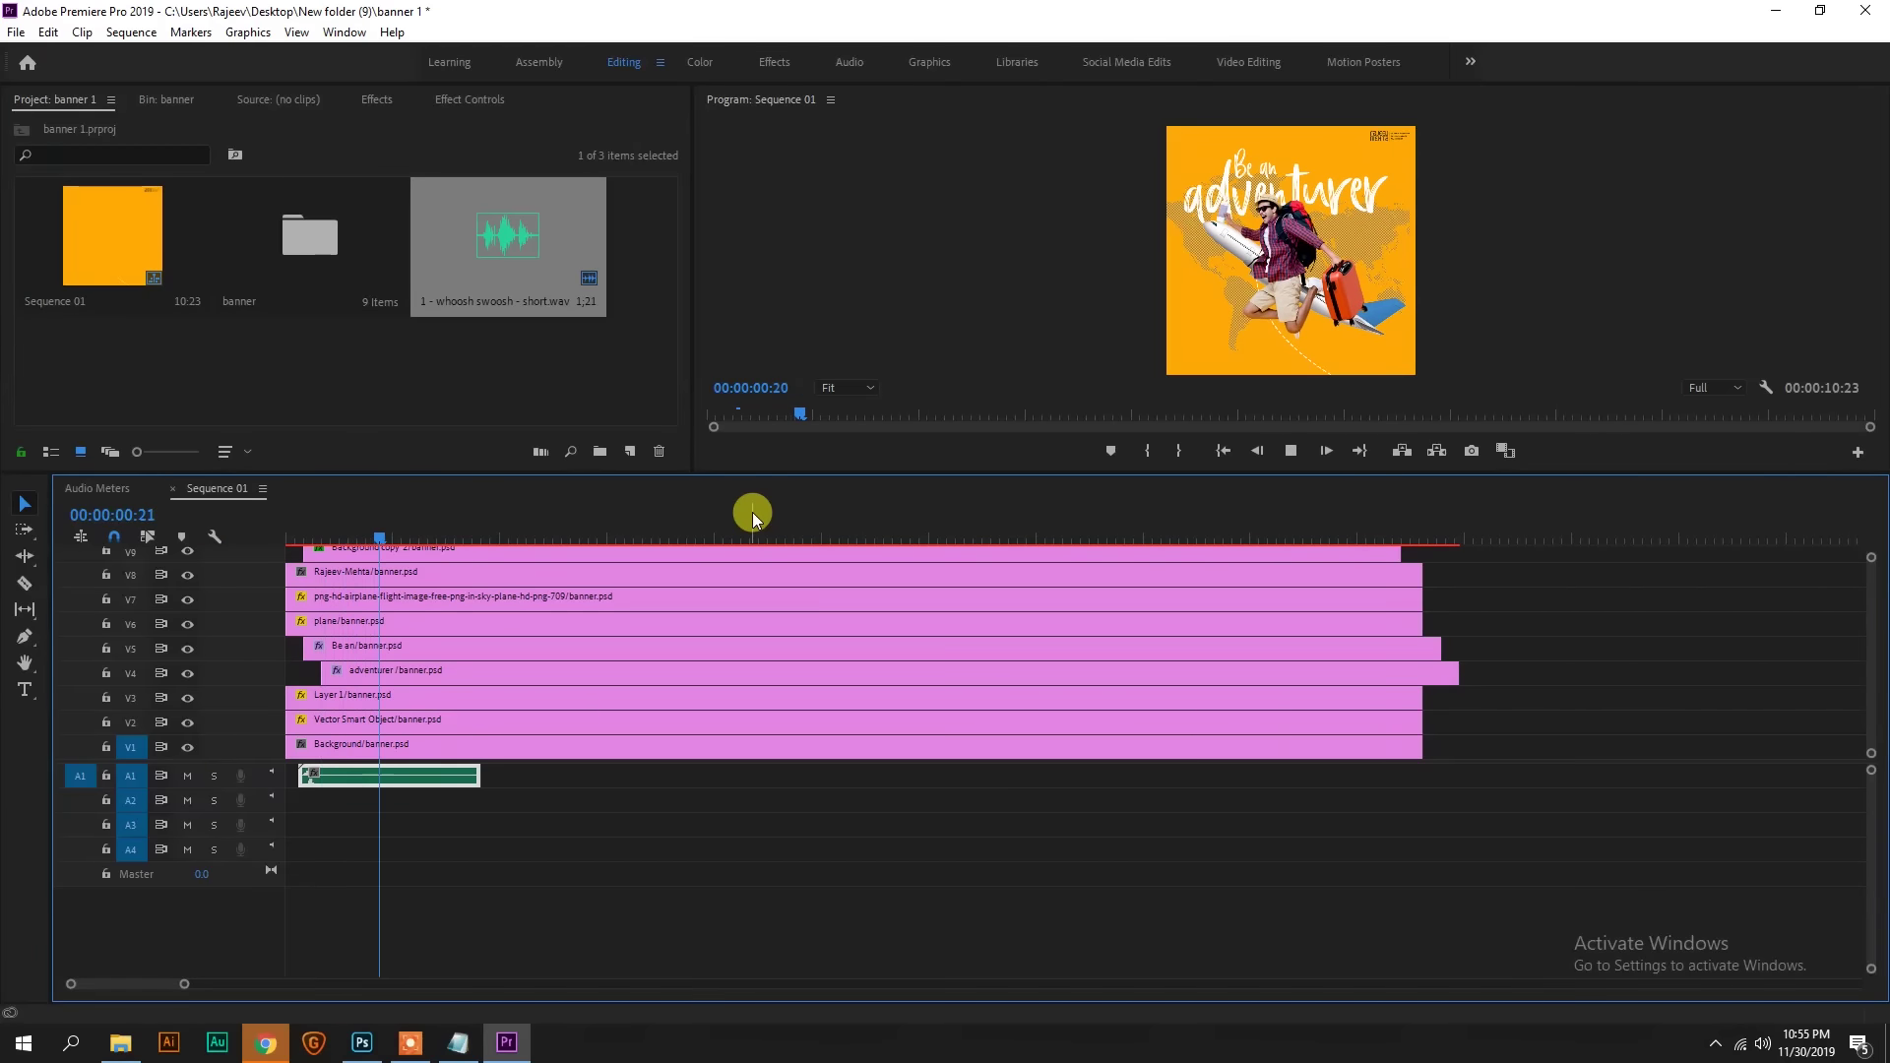
pyautogui.press('Home')
pyautogui.press('space')
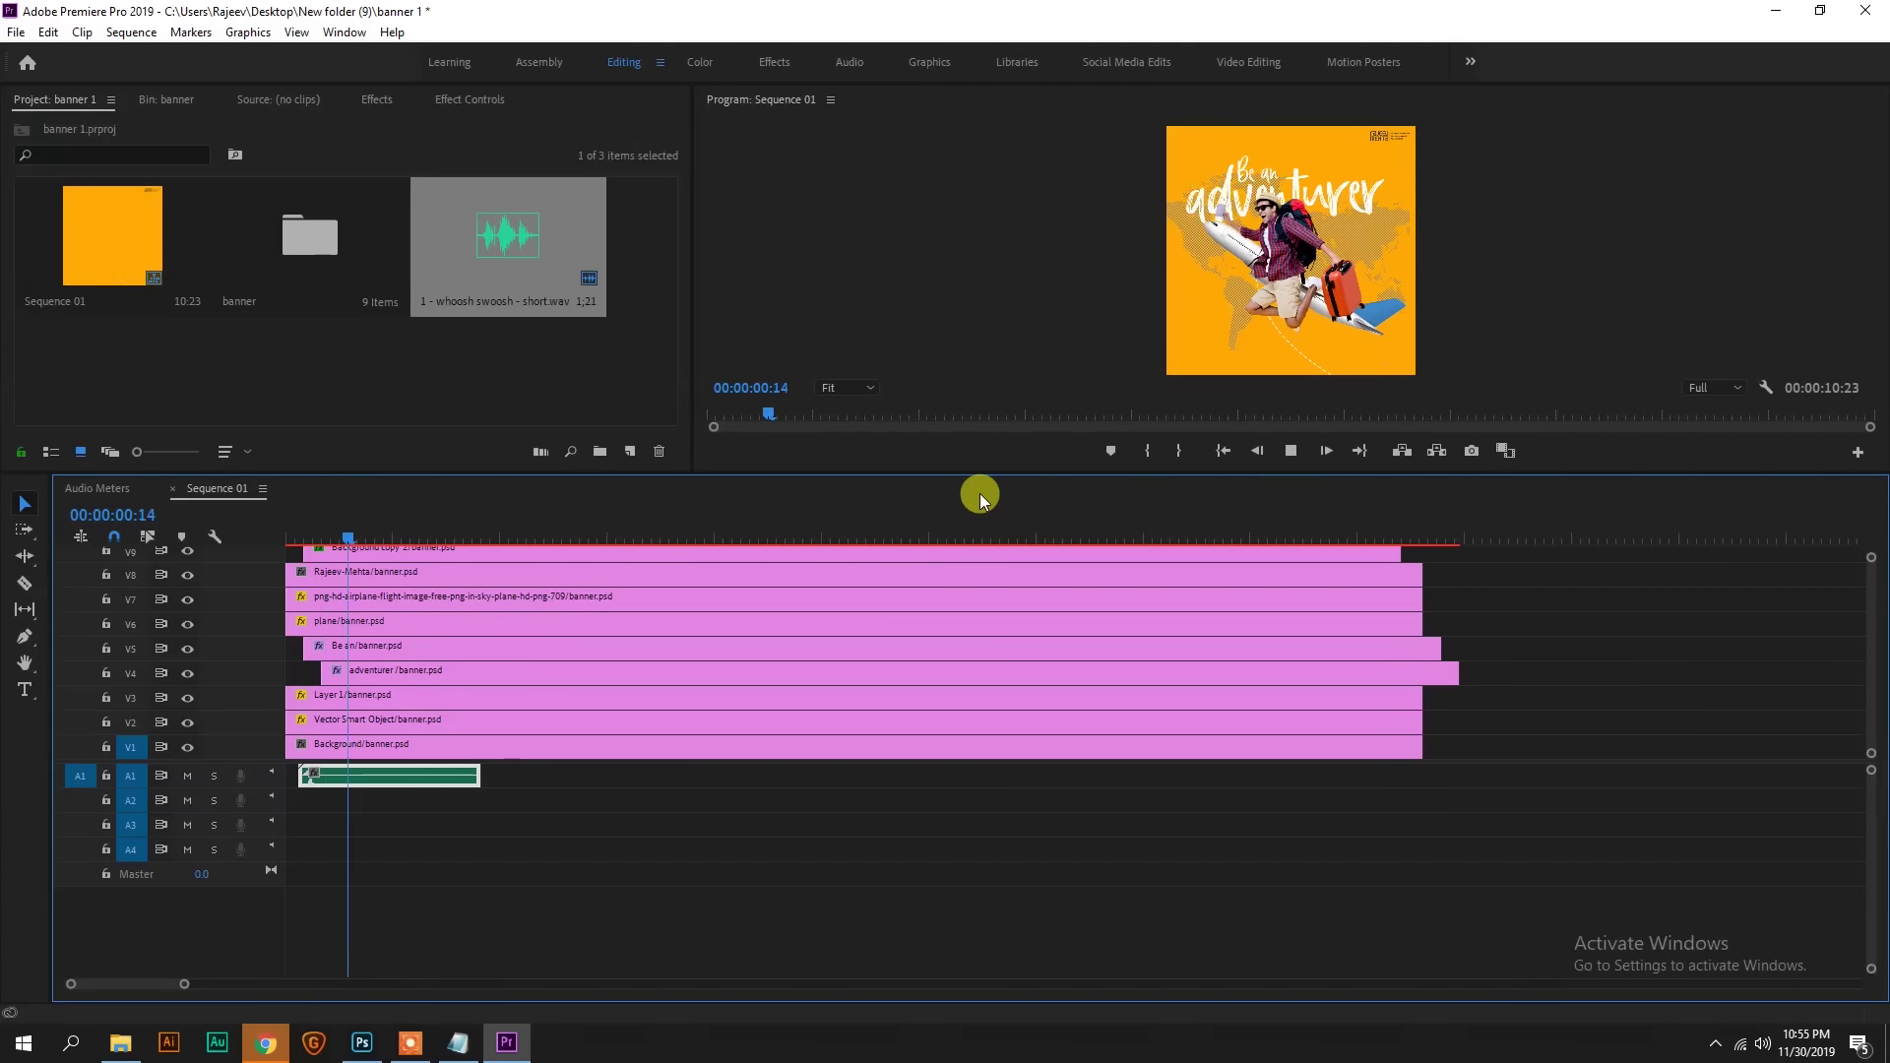
pyautogui.hotkey('ctrl', 'm')
pyautogui.click(125, 1056)
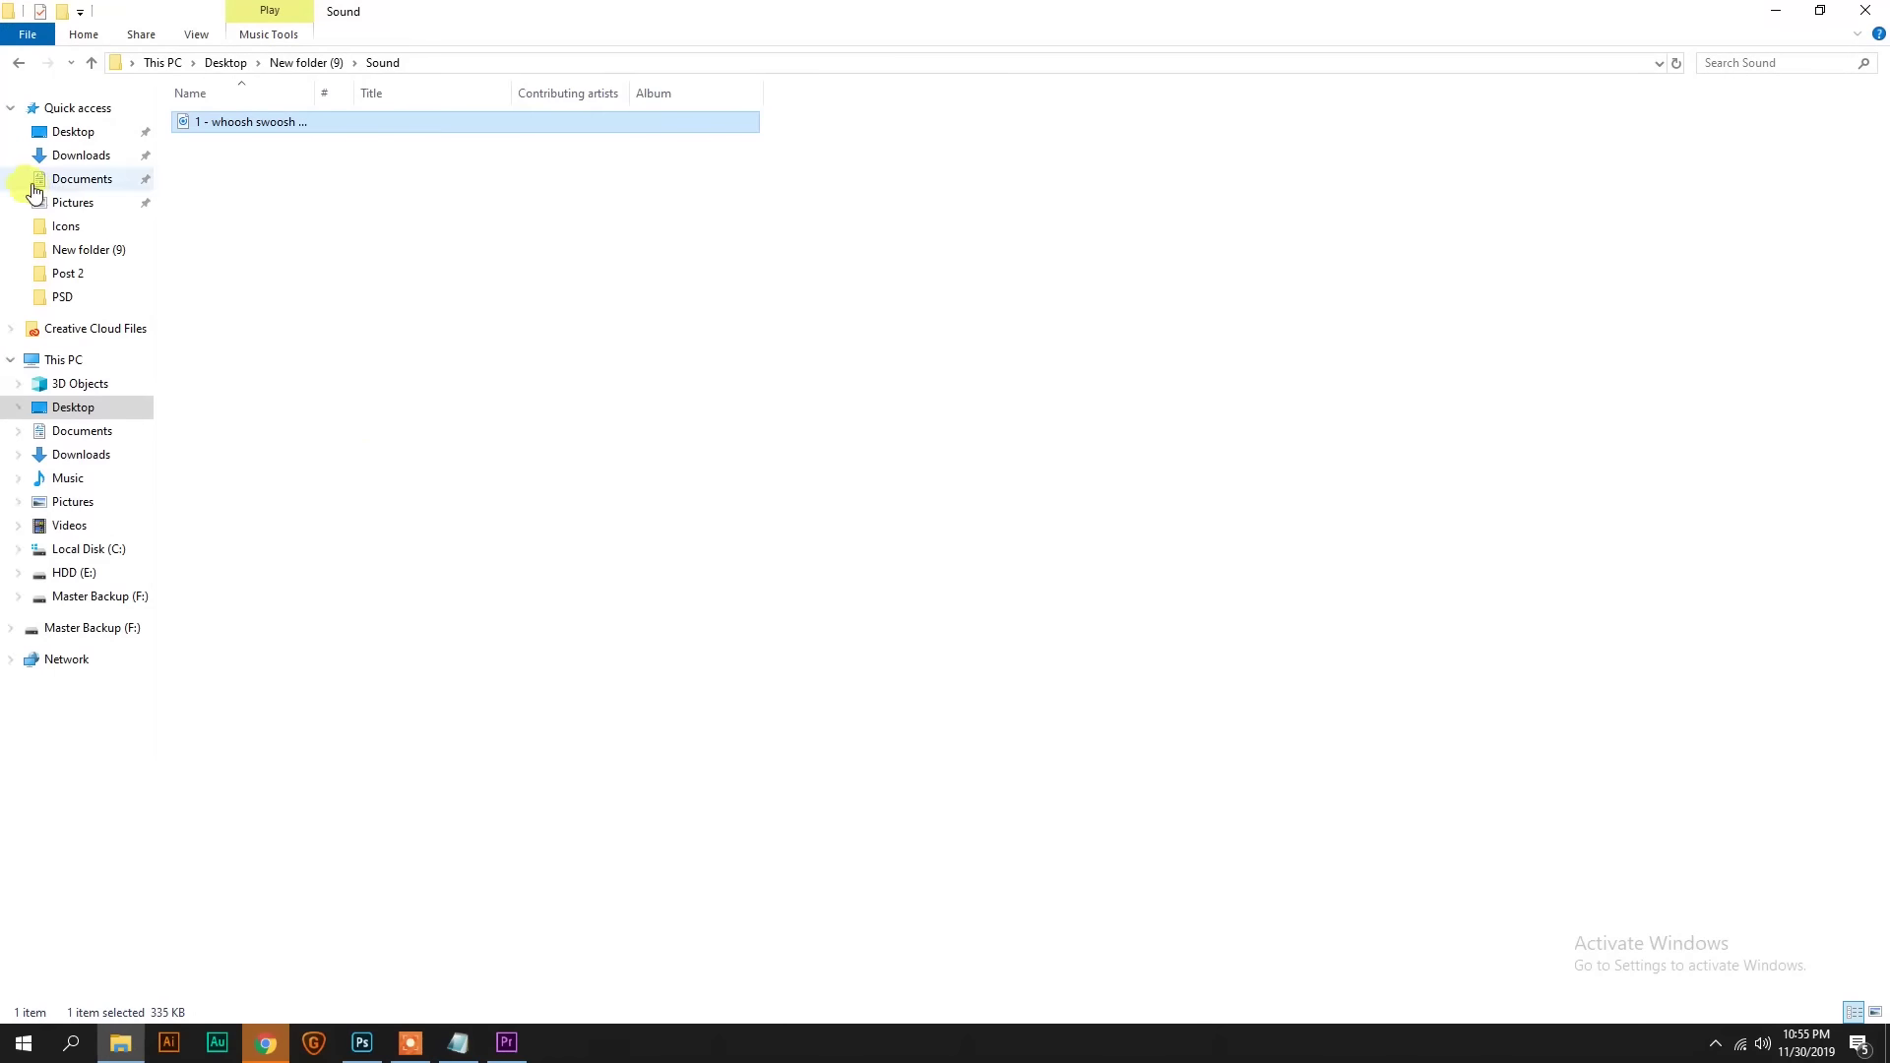
# Step: Open the PSD folder in New folder (9) and play the exported Post 1 Travel video
pyautogui.click(14, 65)
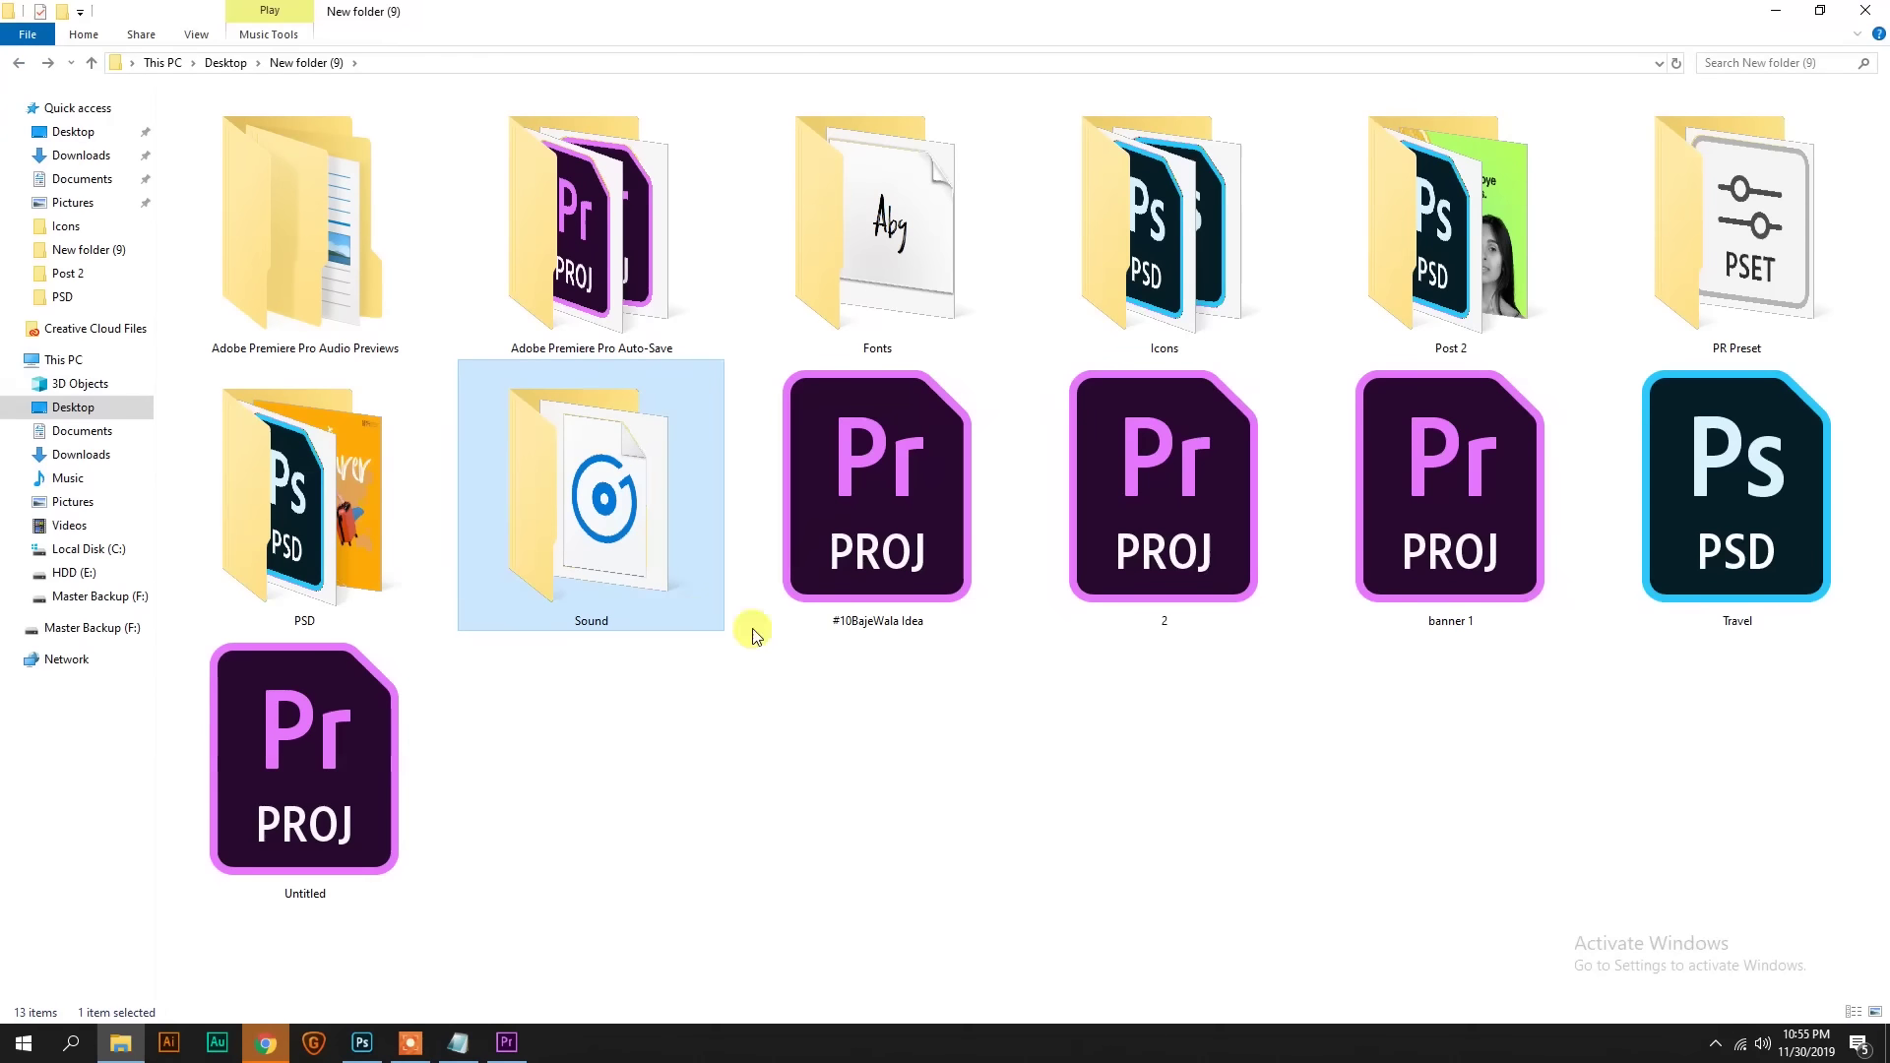
pyautogui.doubleClick(298, 473)
pyautogui.click(313, 167)
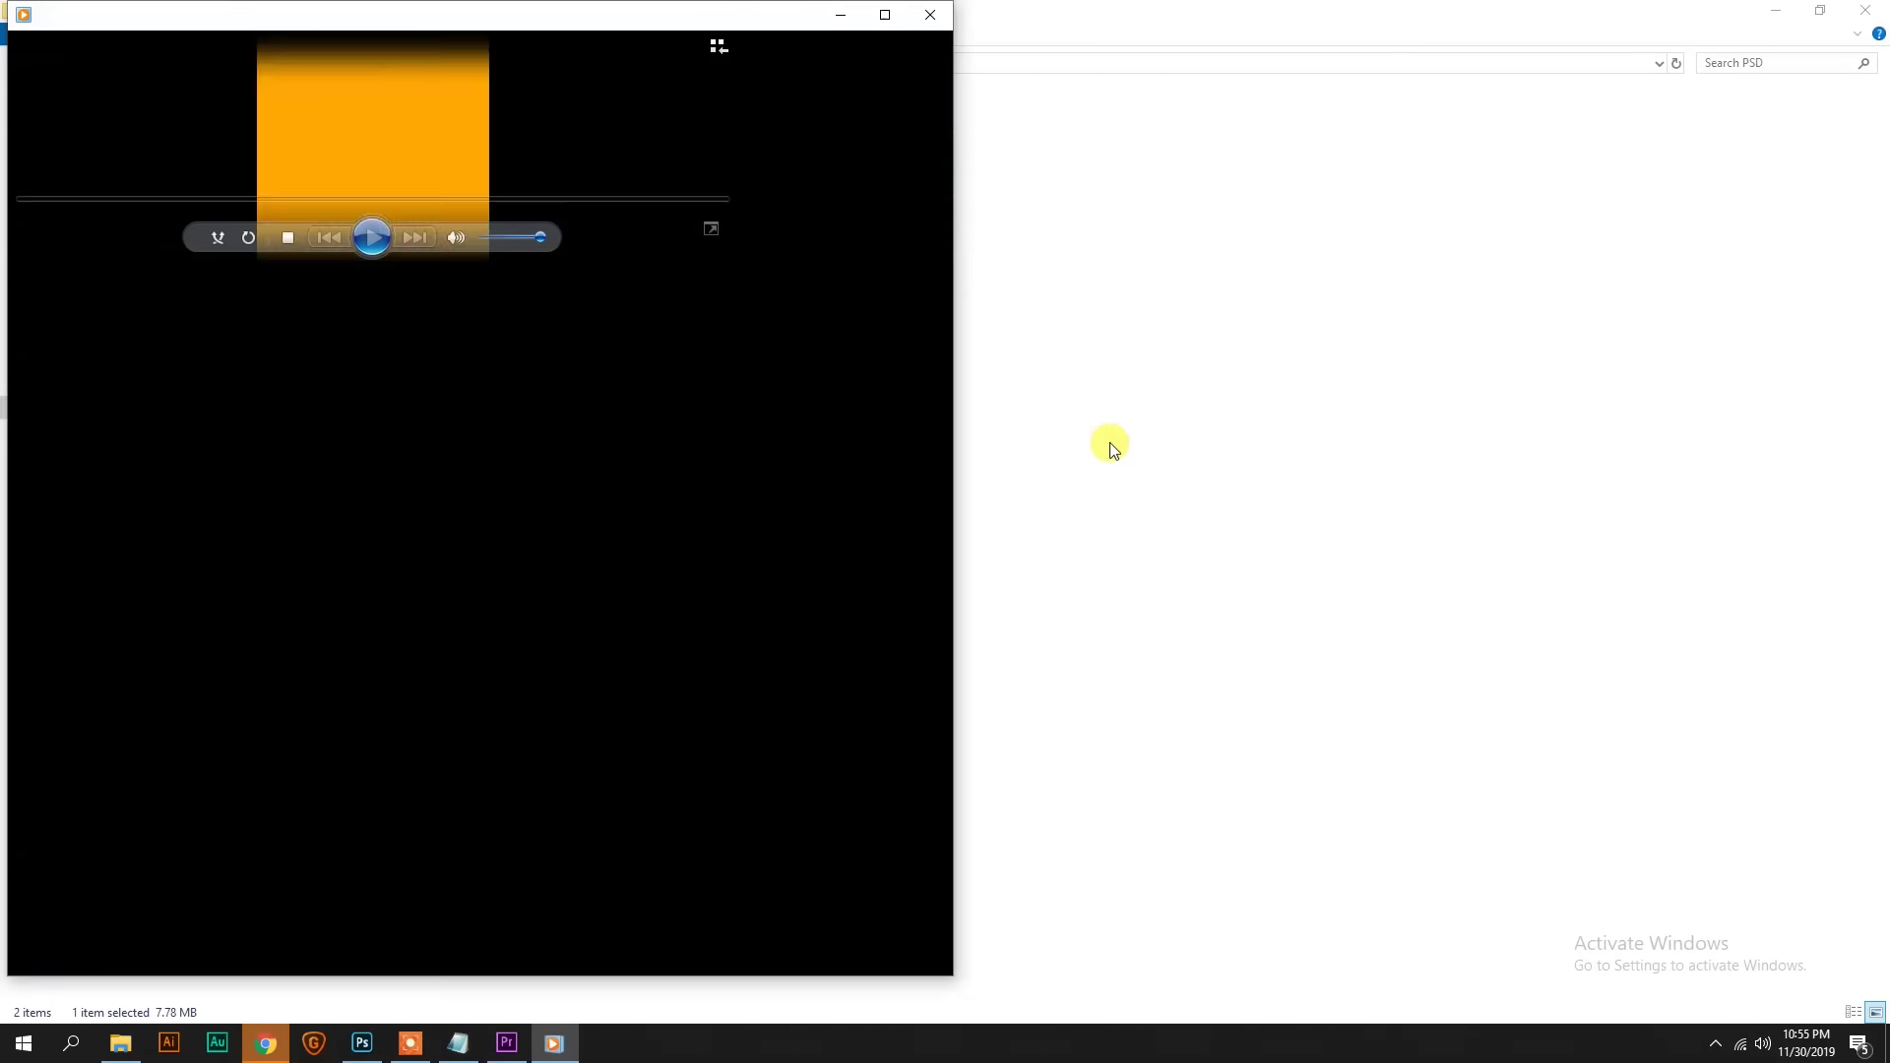